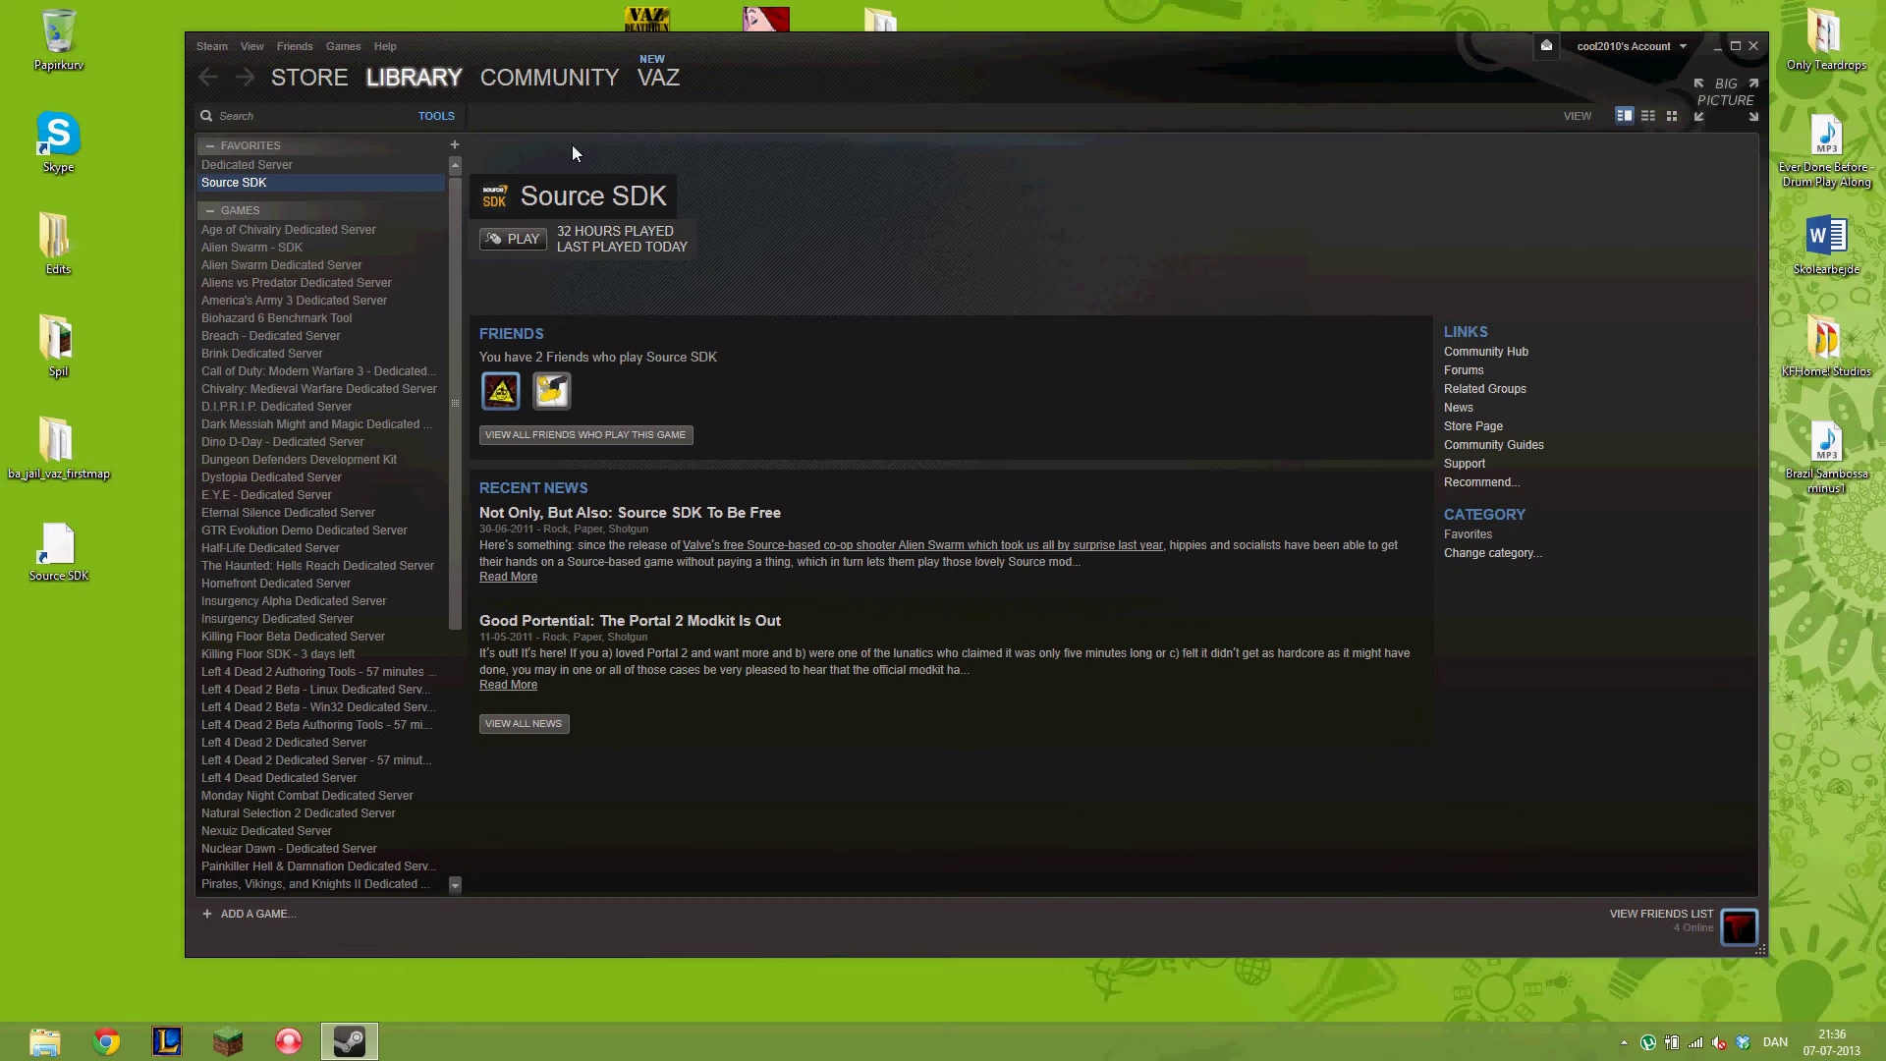
- Launch Source SDK from the library's tools list and close the Steam window
mouse_move(448, 91)
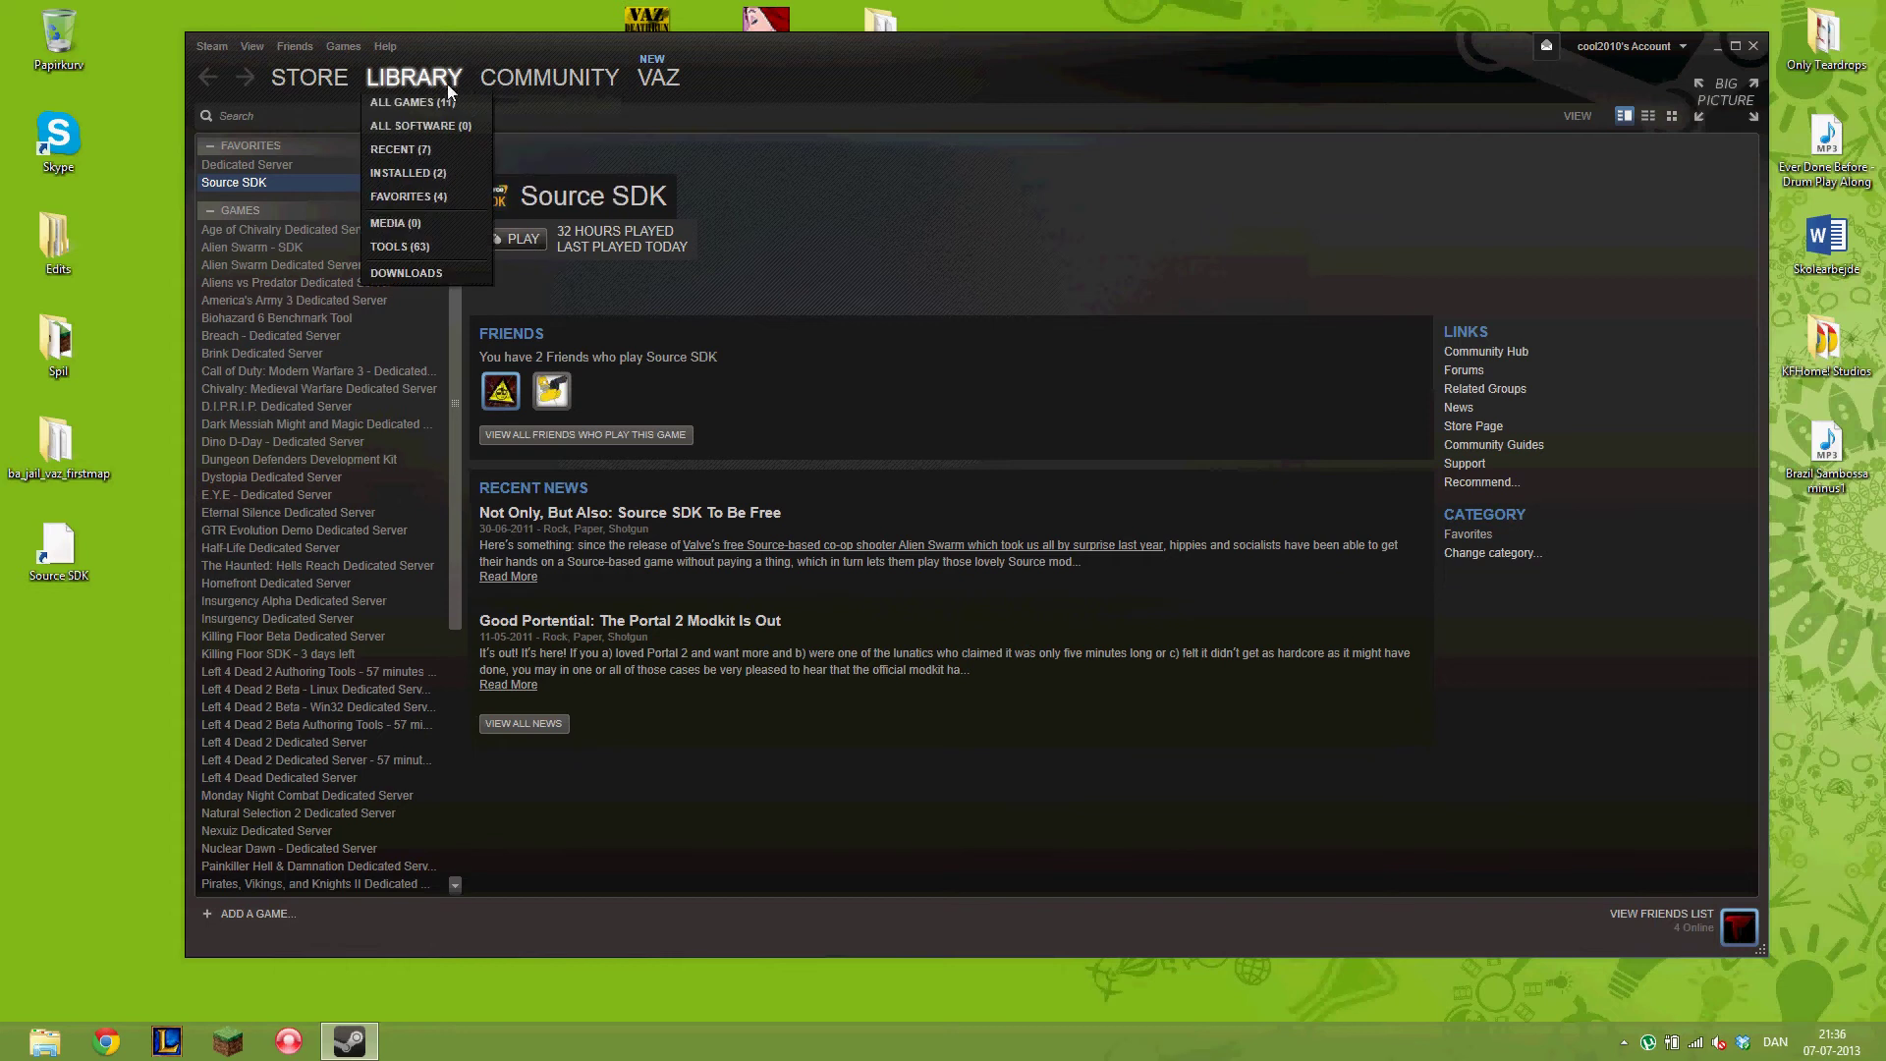
click(413, 245)
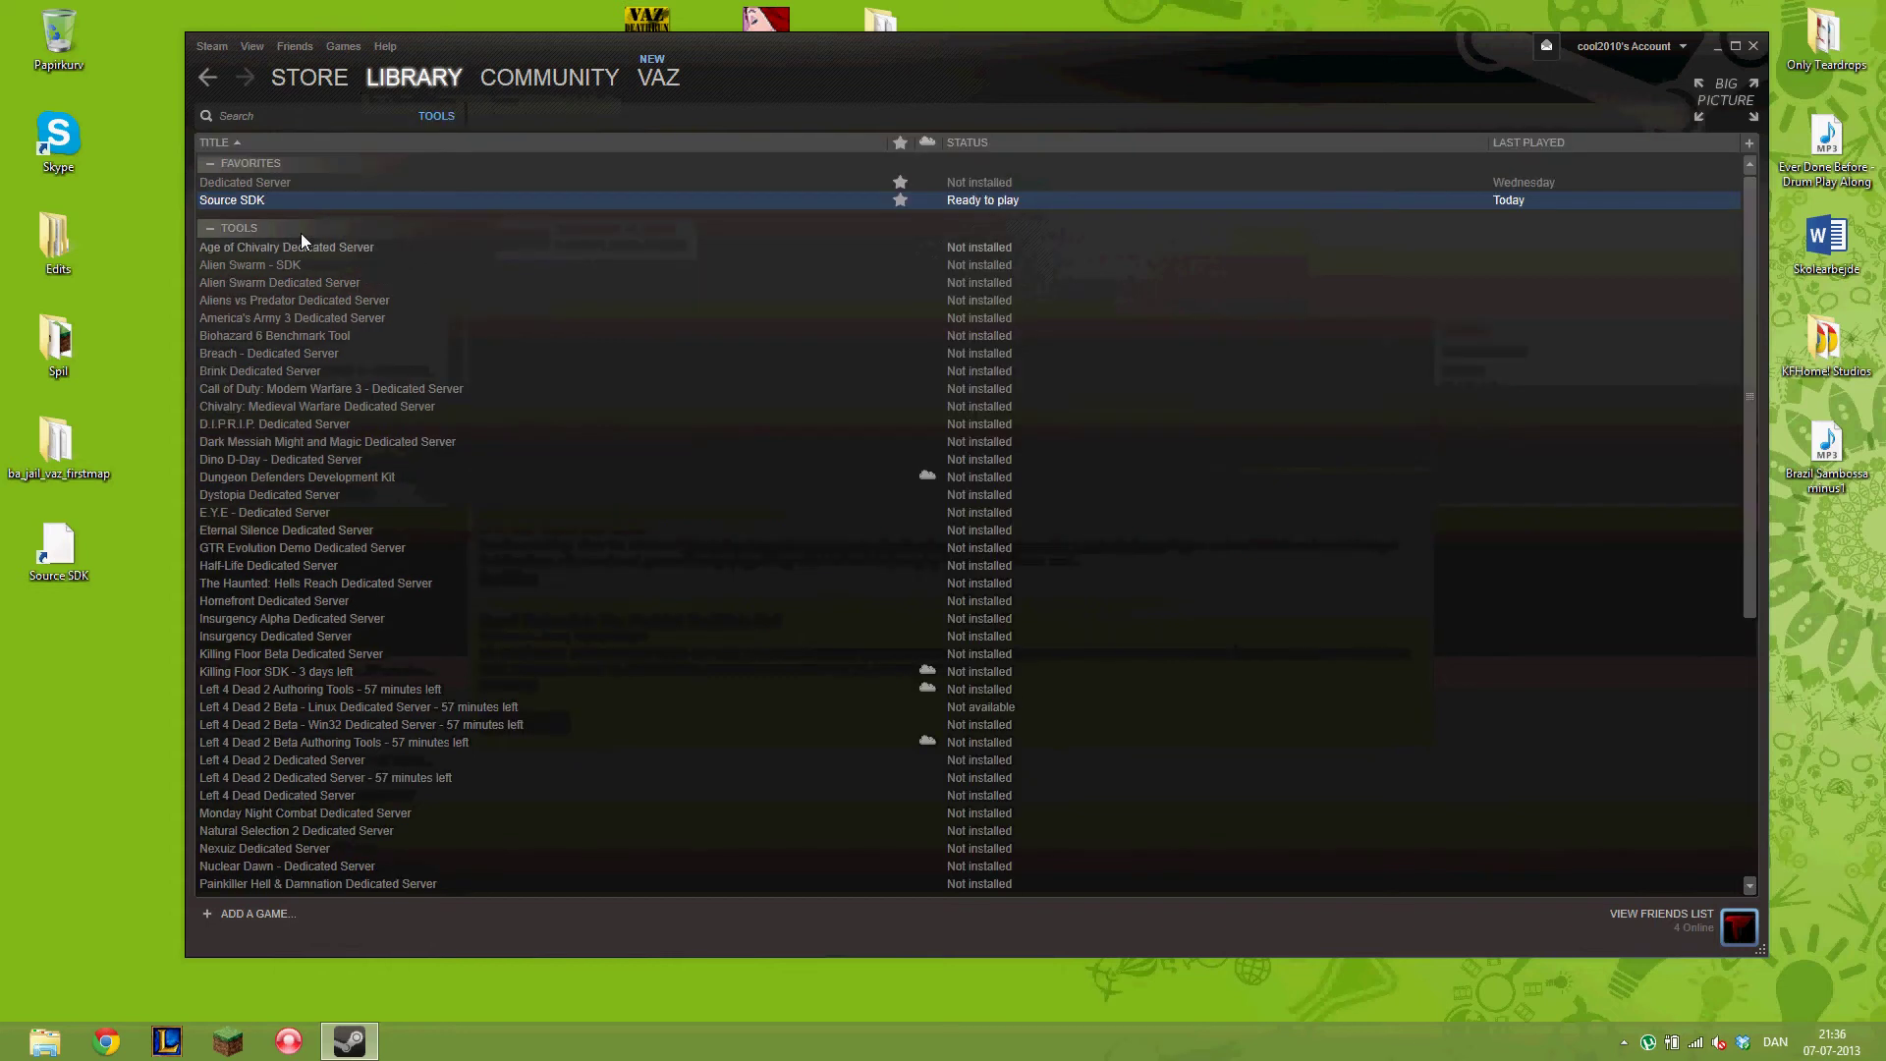
right_click(747, 199)
click(788, 209)
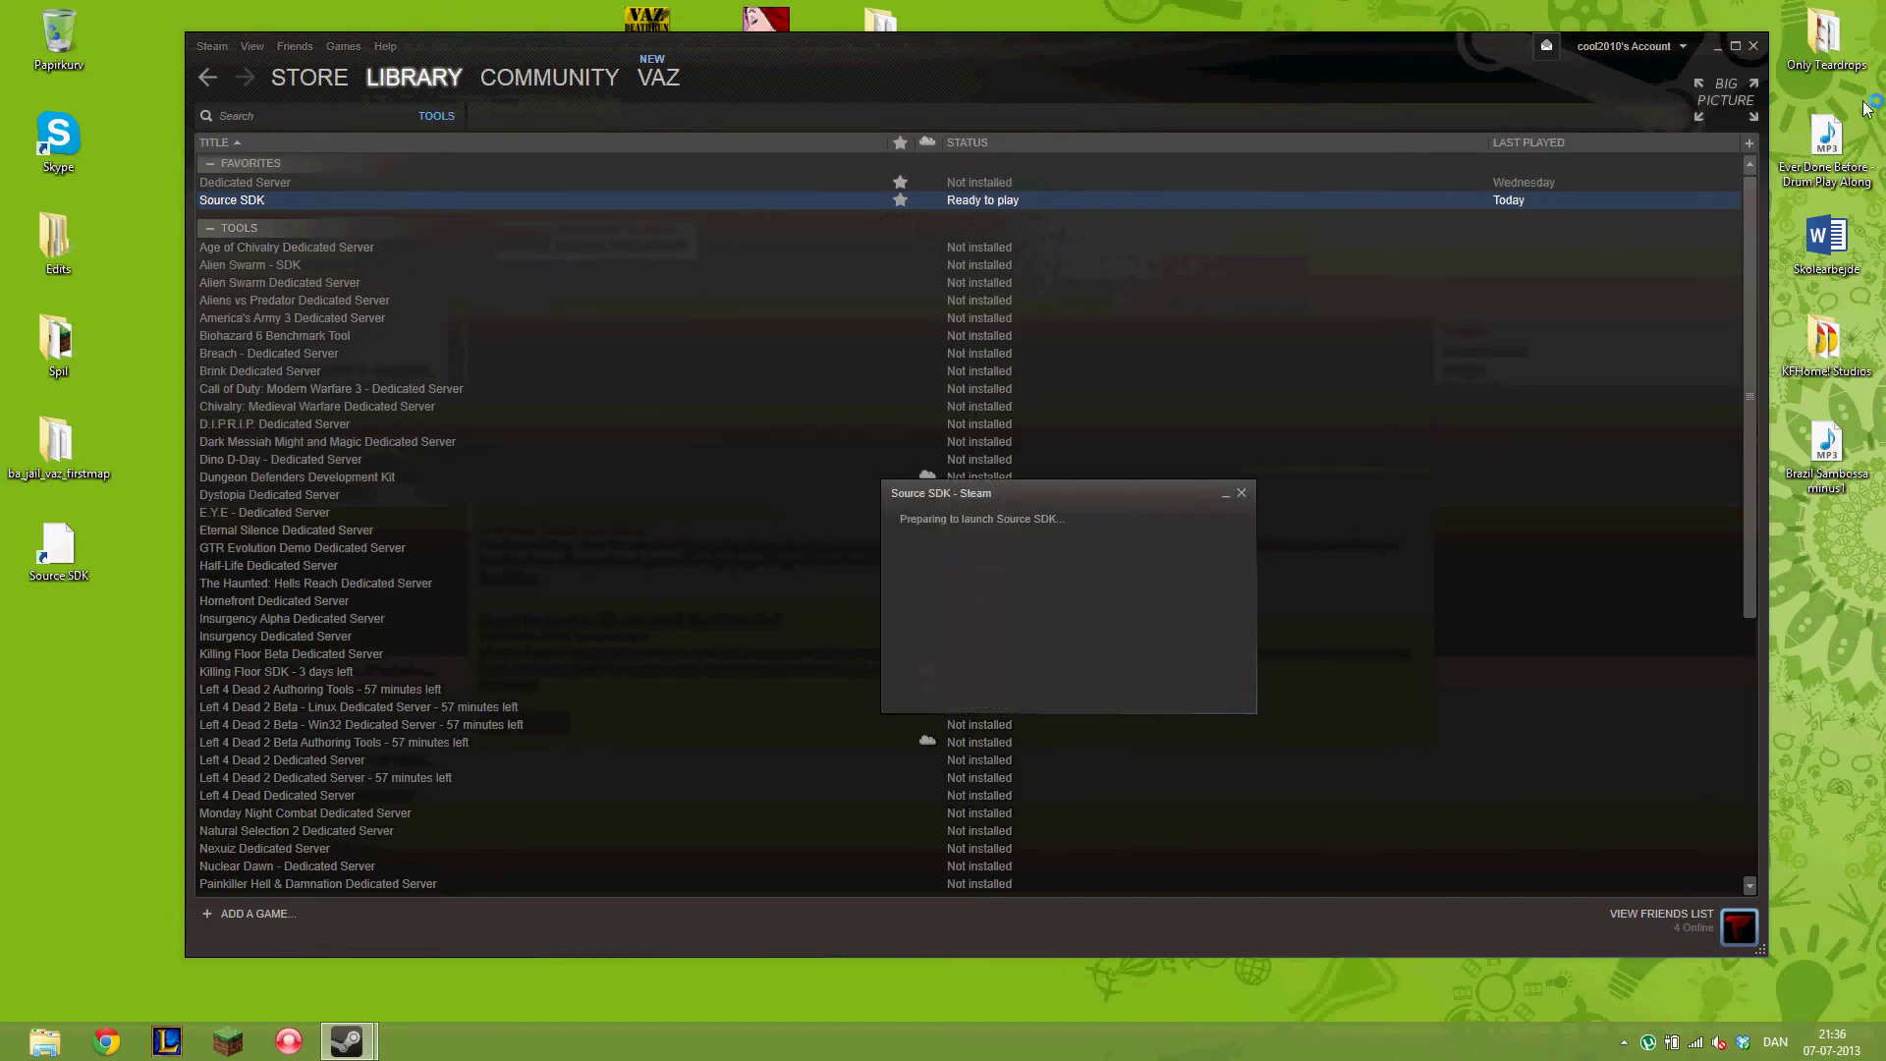
click(1752, 47)
- Set the engine version to Source Engine MP and the current game to Counter-Strike: Source
click(1014, 689)
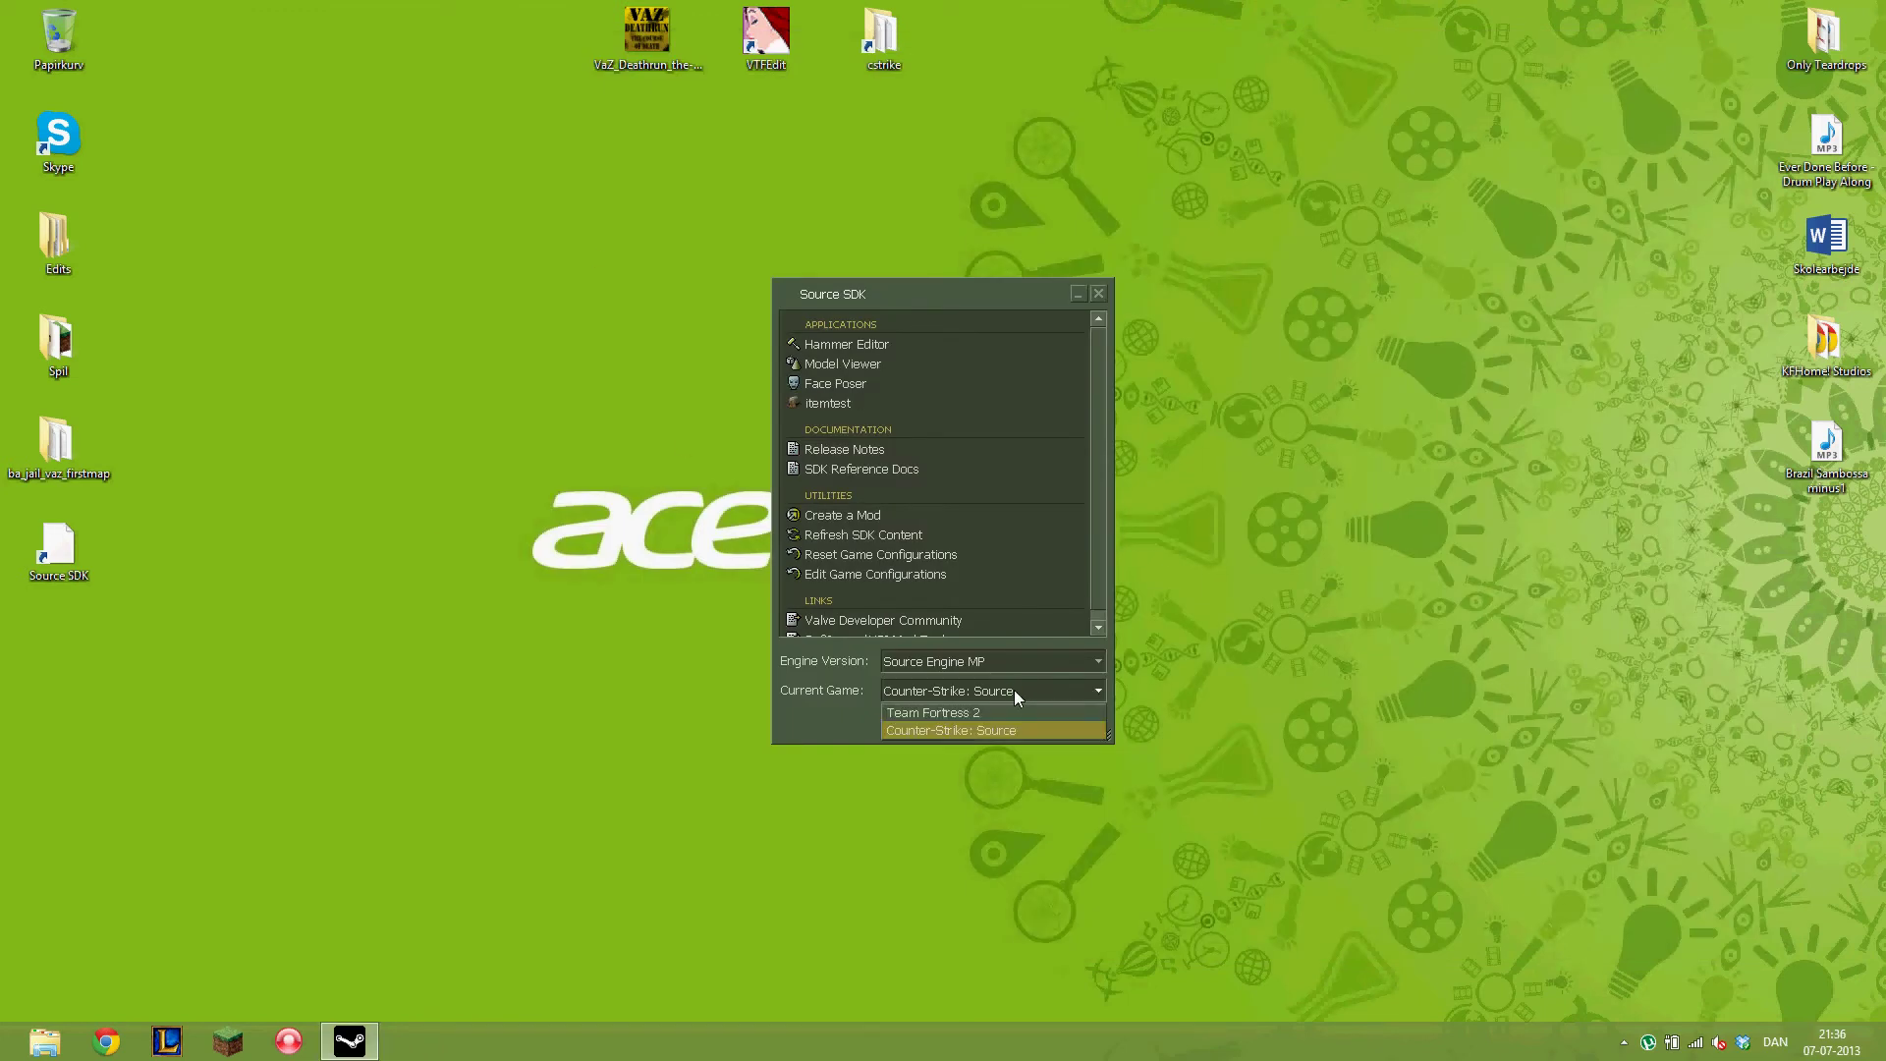
click(953, 658)
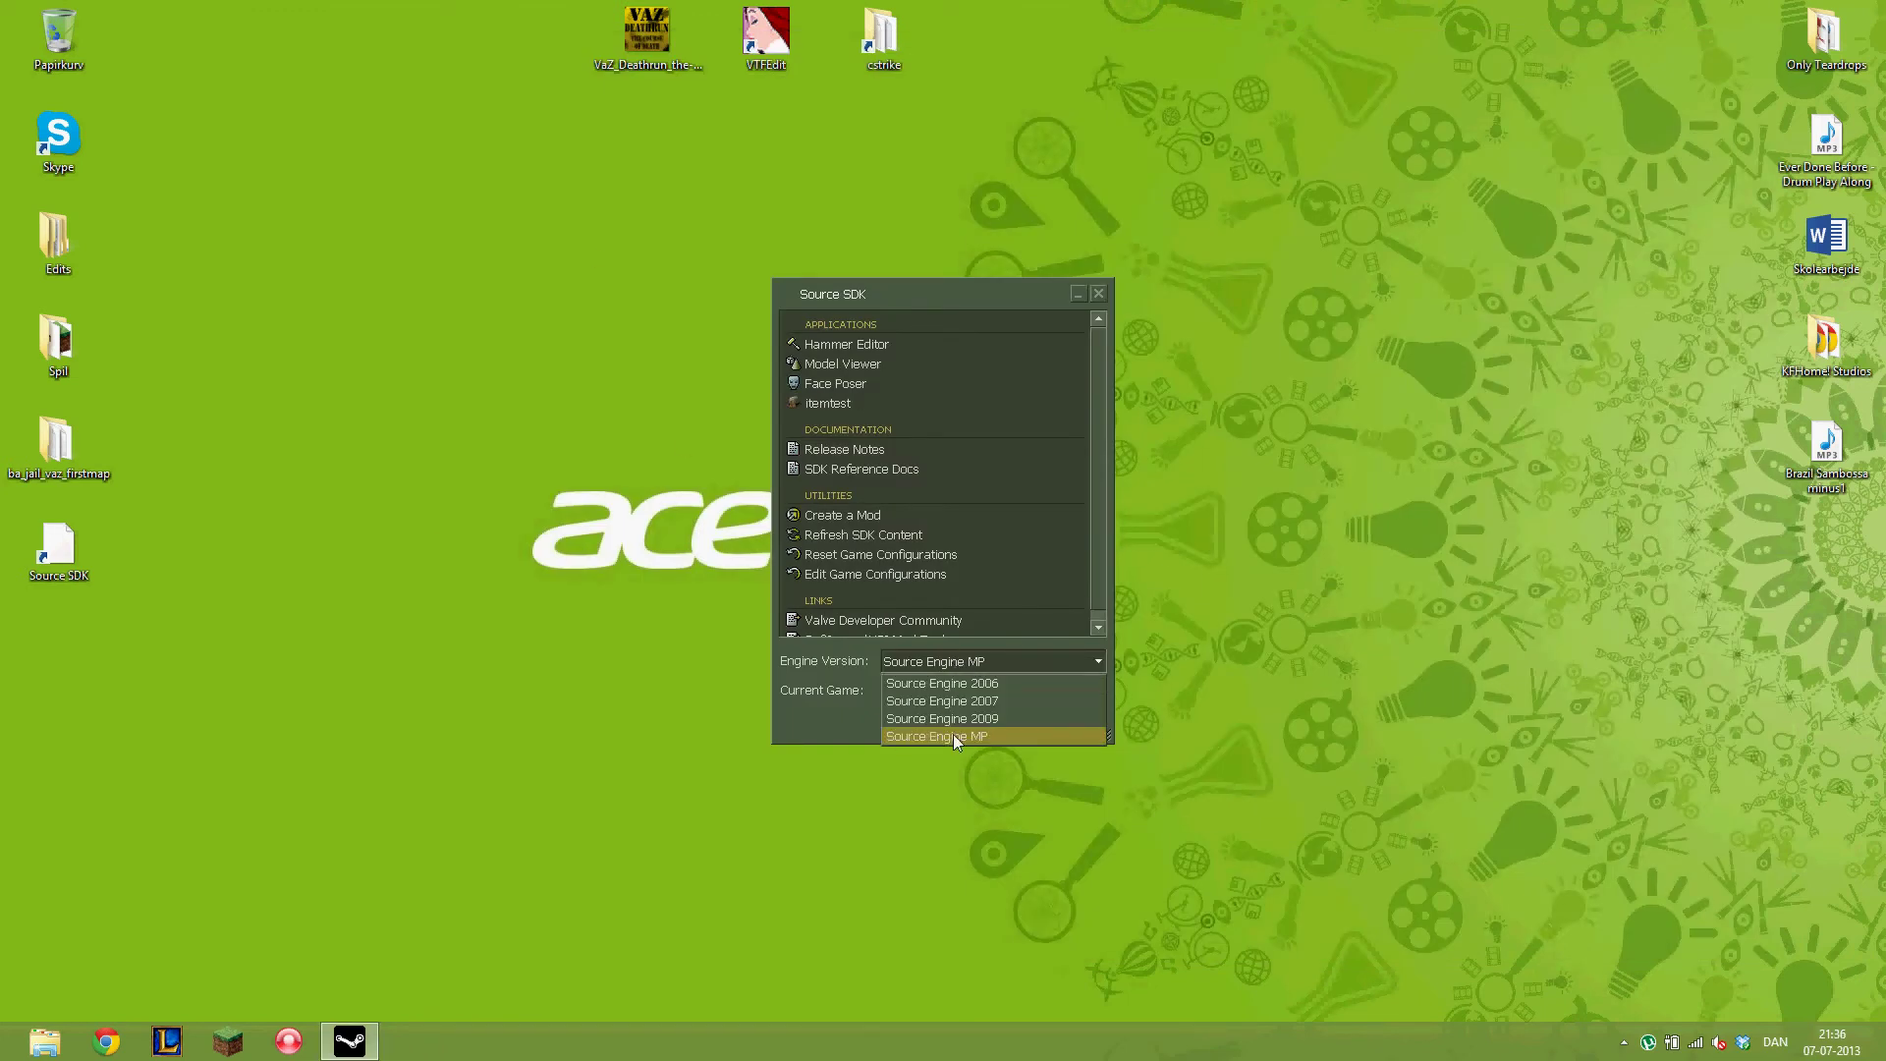
click(953, 736)
click(939, 664)
click(940, 664)
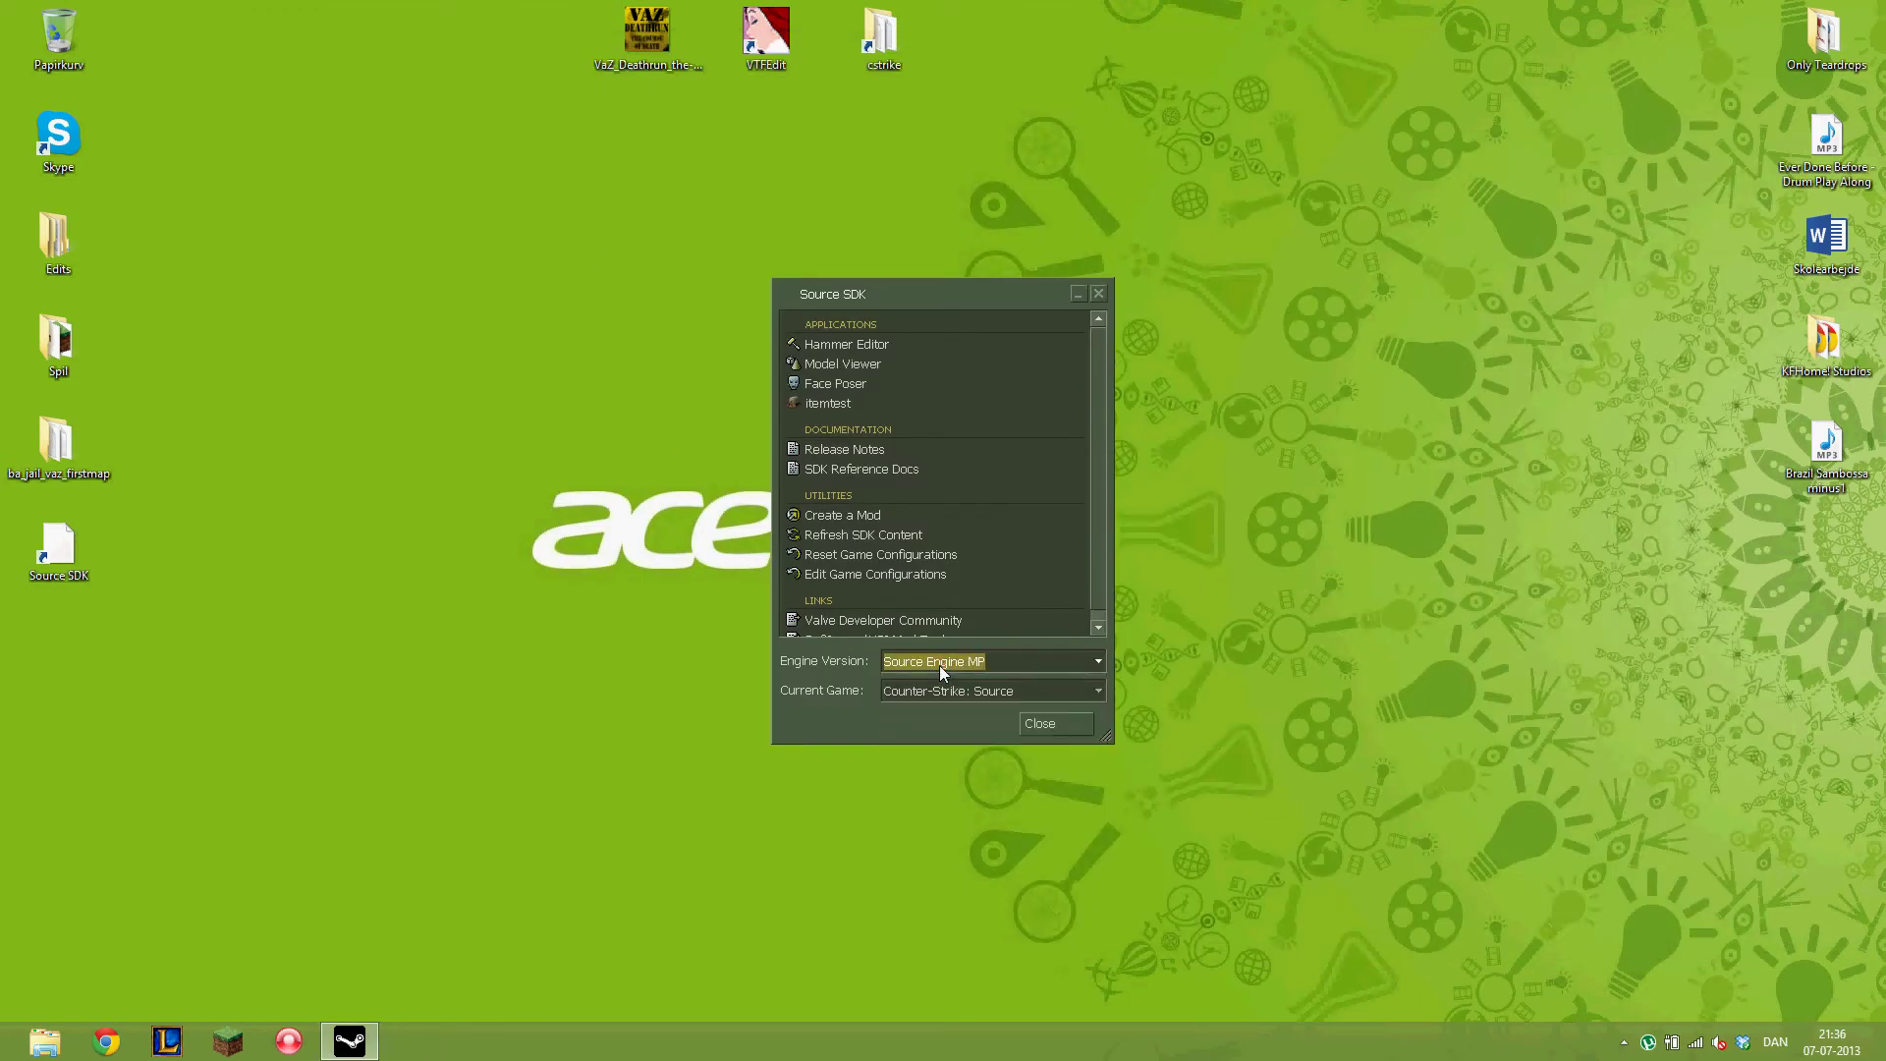
click(972, 688)
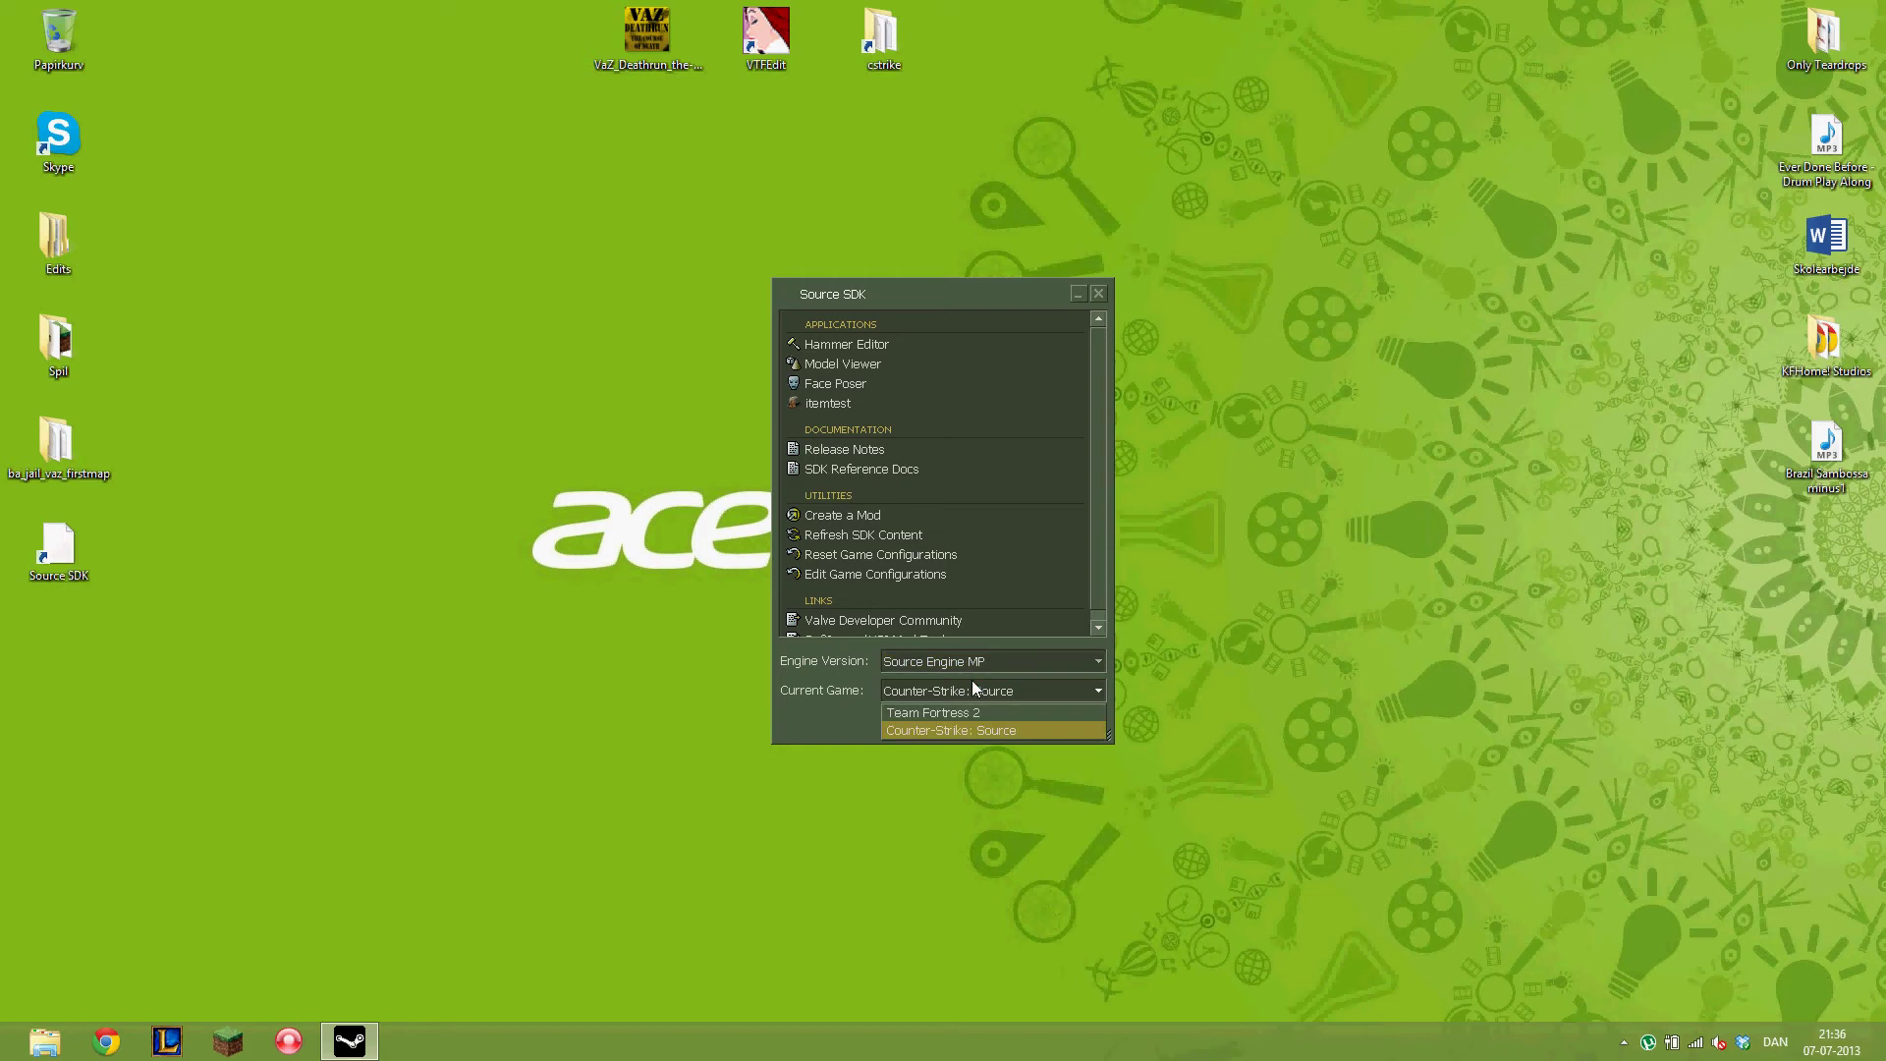
click(964, 731)
- Check the directory path in the Counter-Strike: Source game configuration and accept the configuration as it is
click(859, 576)
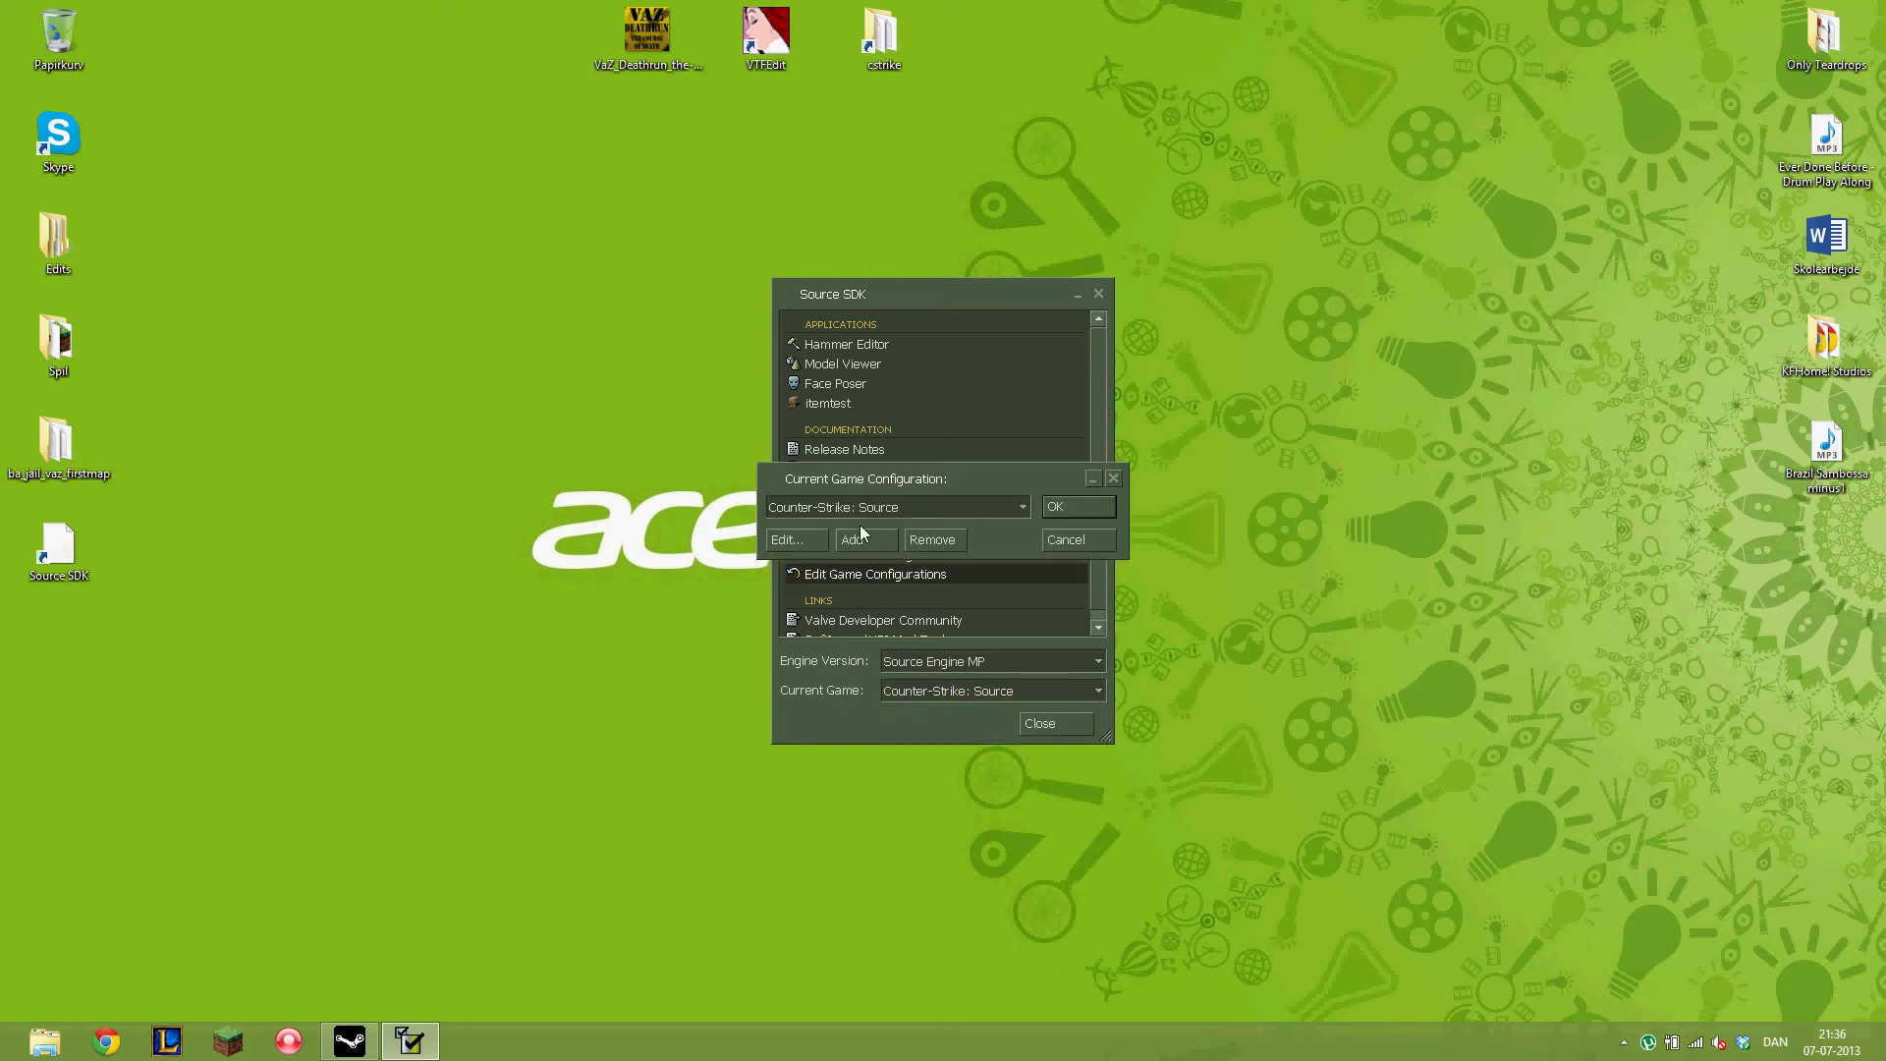
click(816, 540)
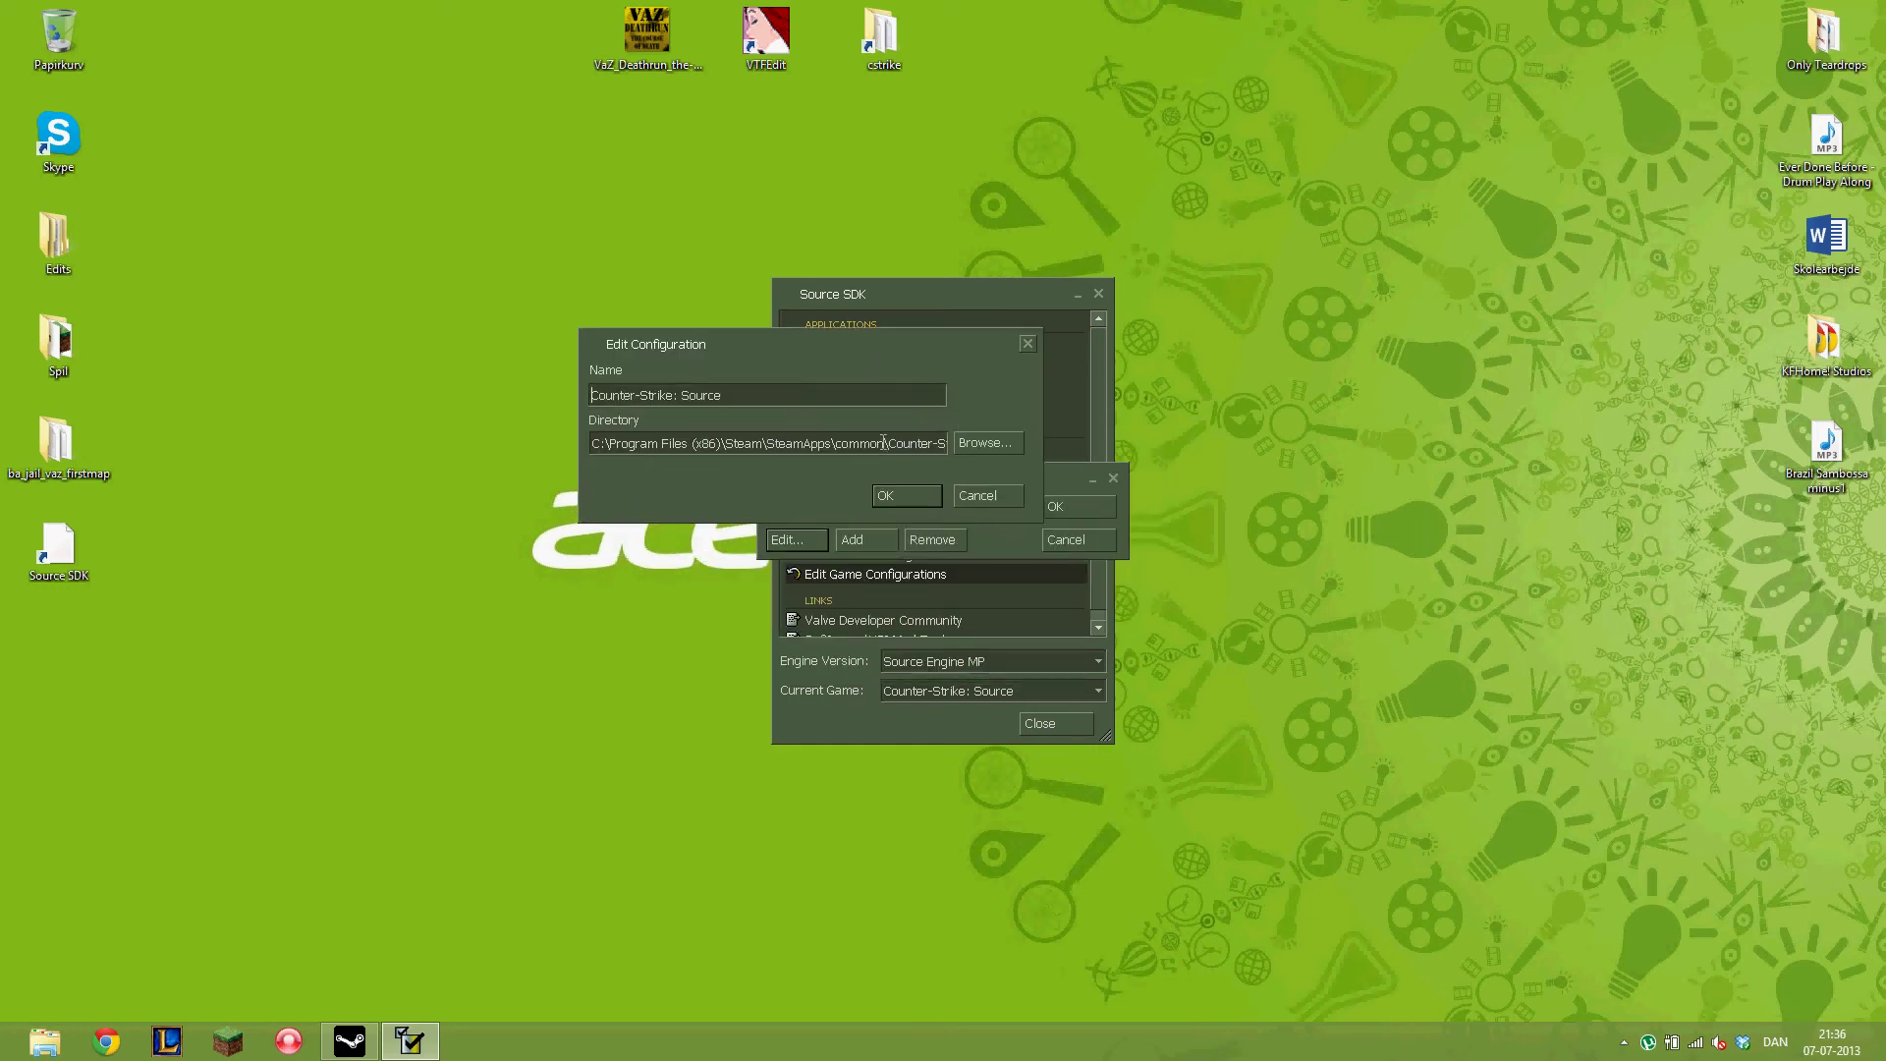
drag(883, 442, 836, 441)
click(886, 443)
click(904, 498)
click(1061, 507)
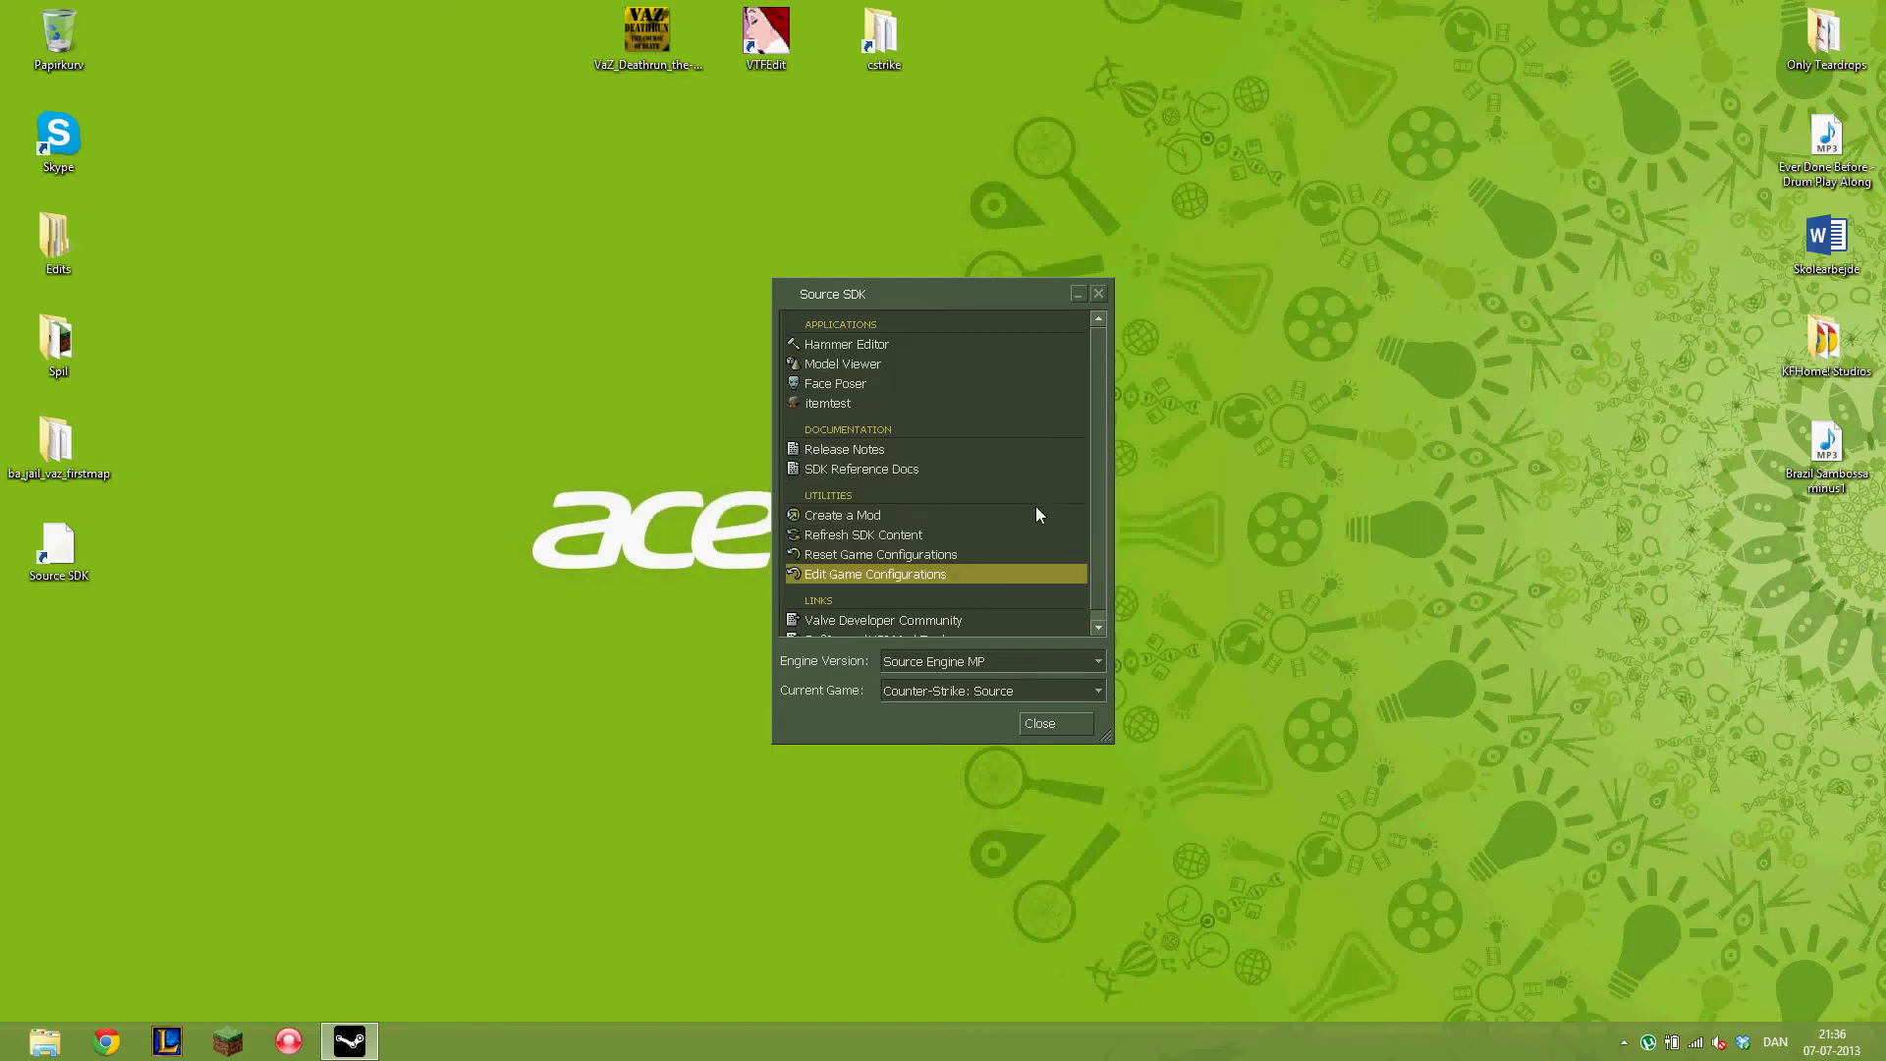
- Launch Hammer Editor in place of the Source SDK launcher and create a new map
click(842, 342)
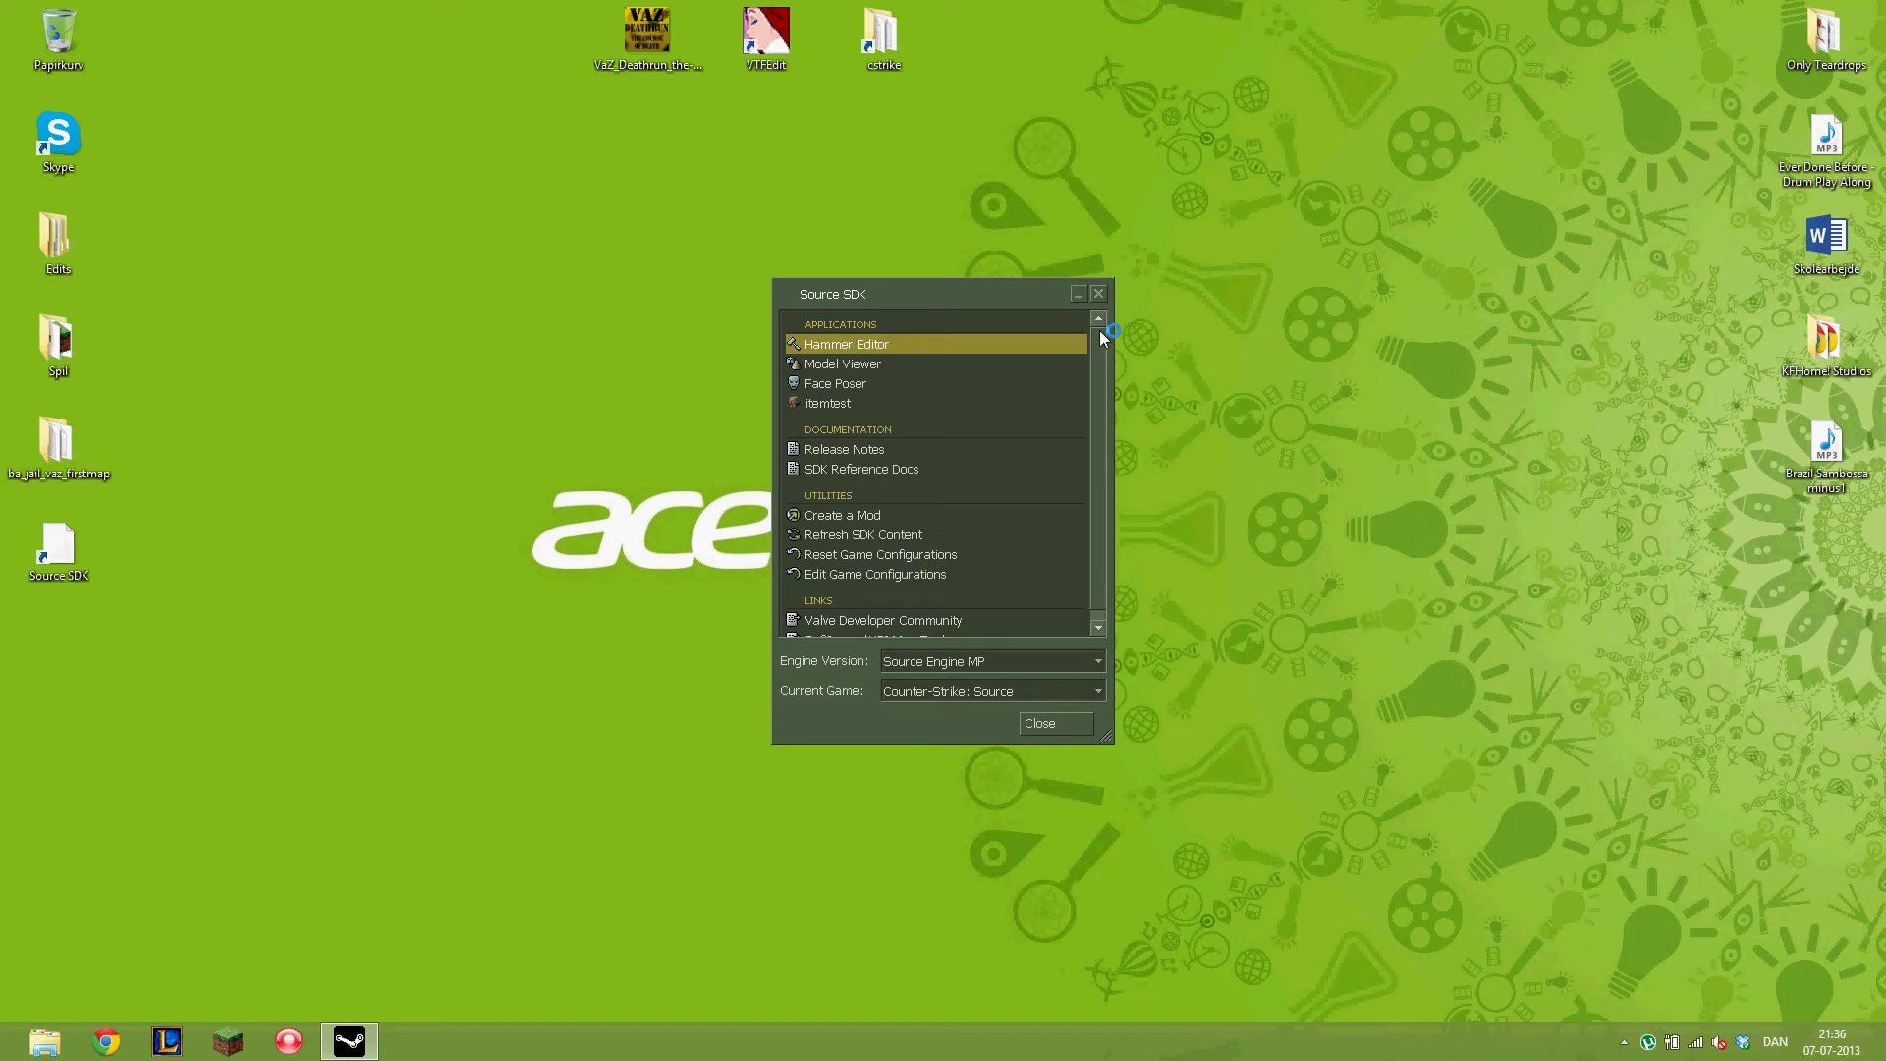
click(1099, 293)
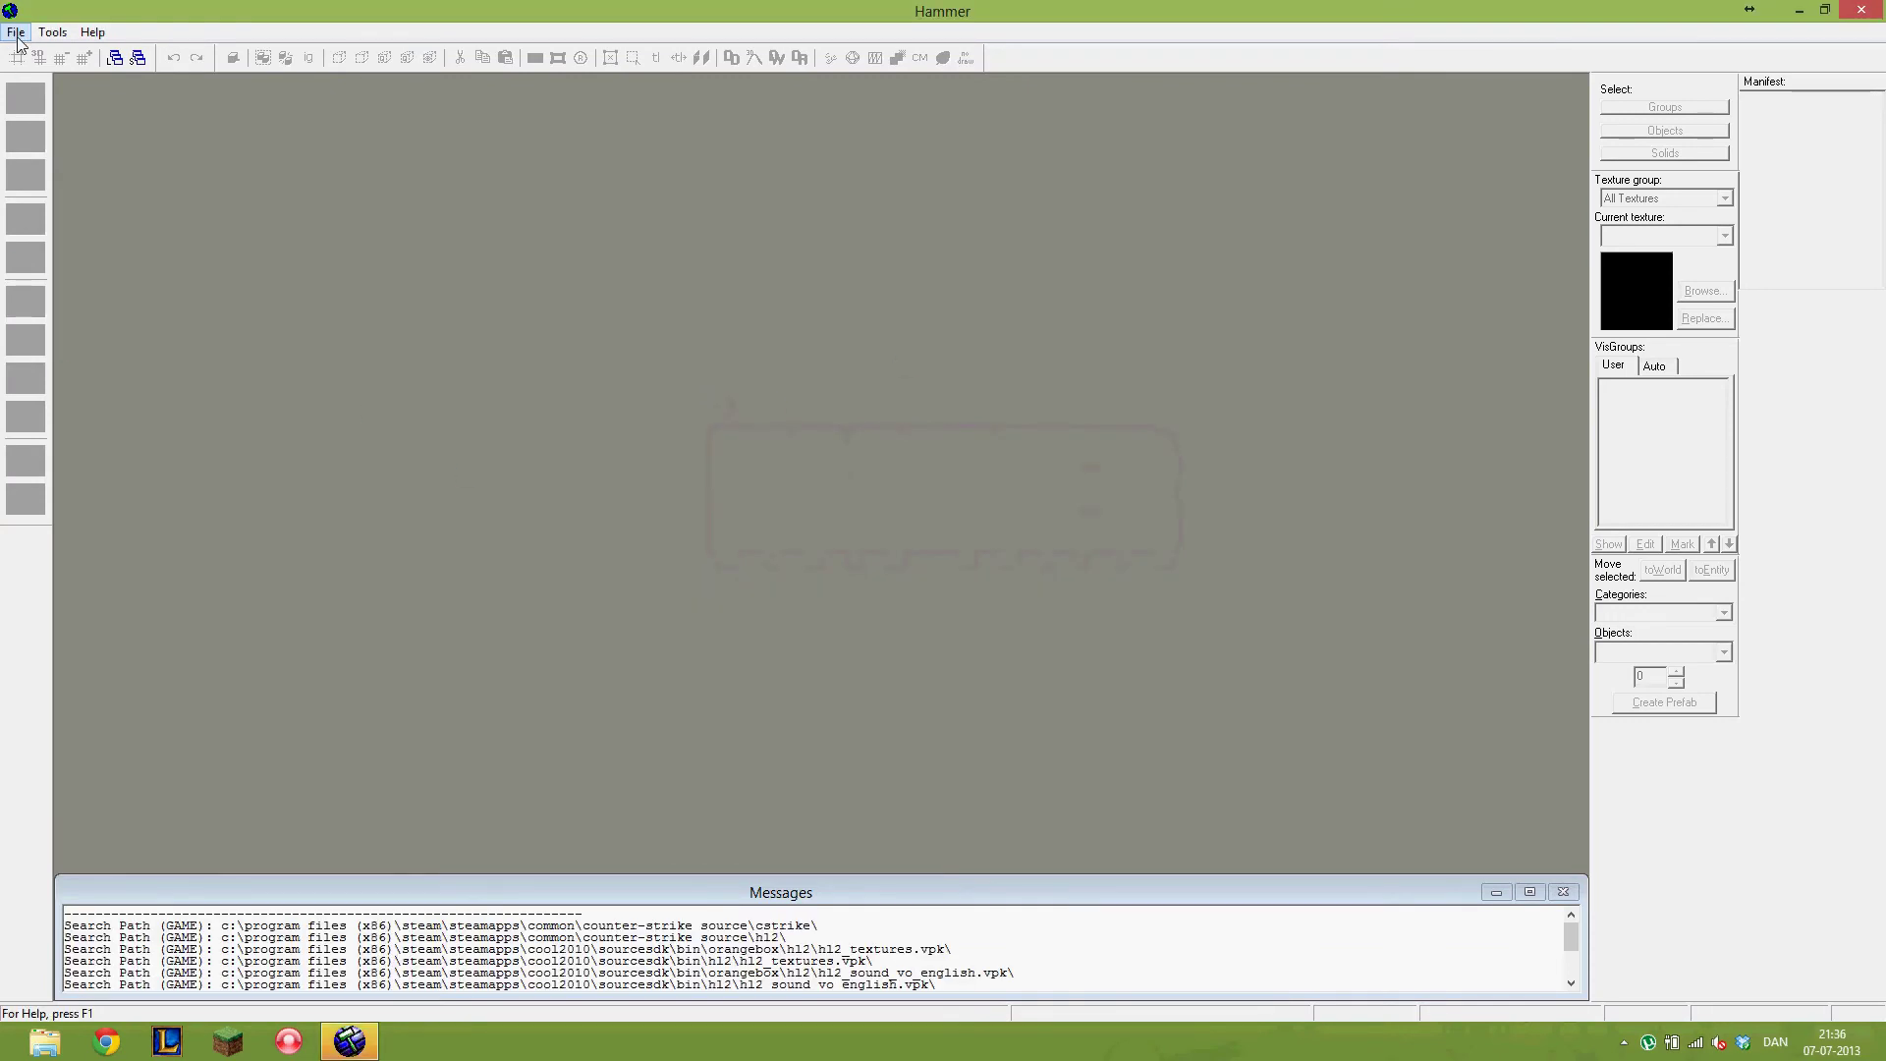
click(16, 32)
click(46, 56)
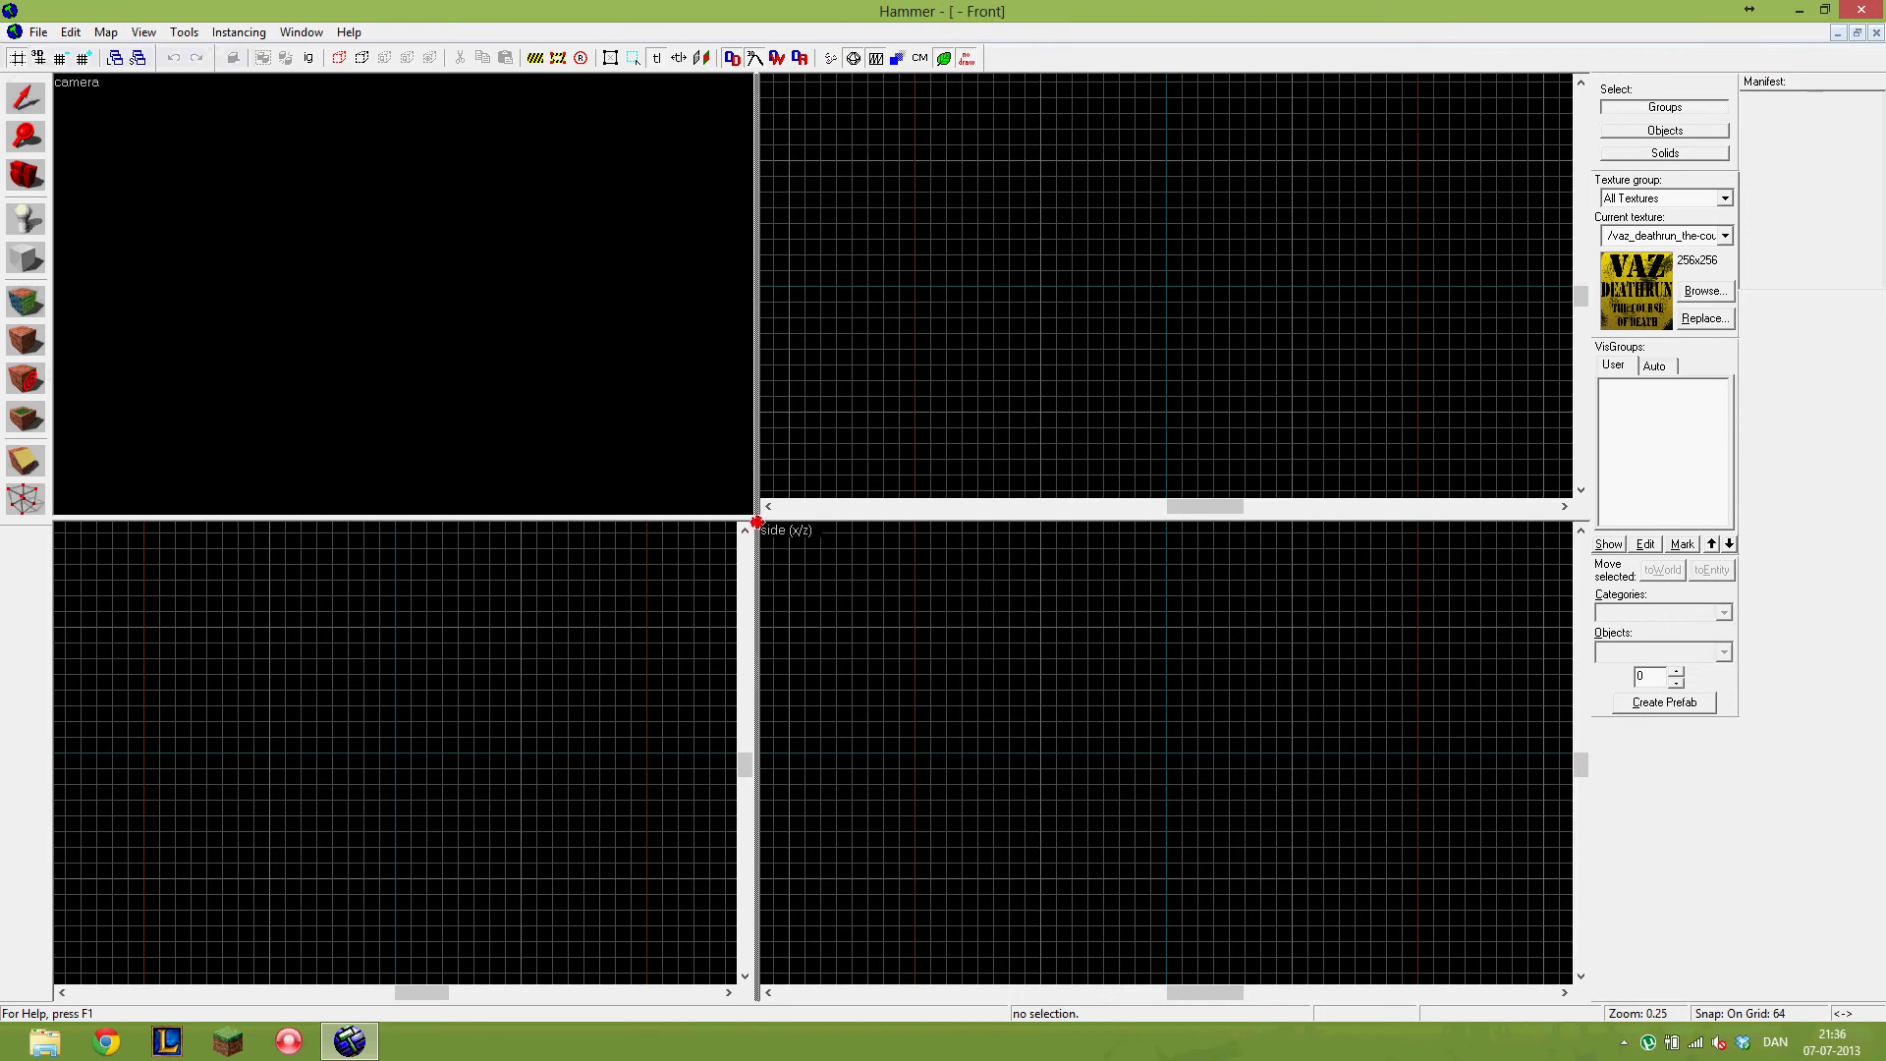
- Set the camera view to 3D Shaded Textured Polygons and choose brick/brickfloor001a as the current texture
click(65, 85)
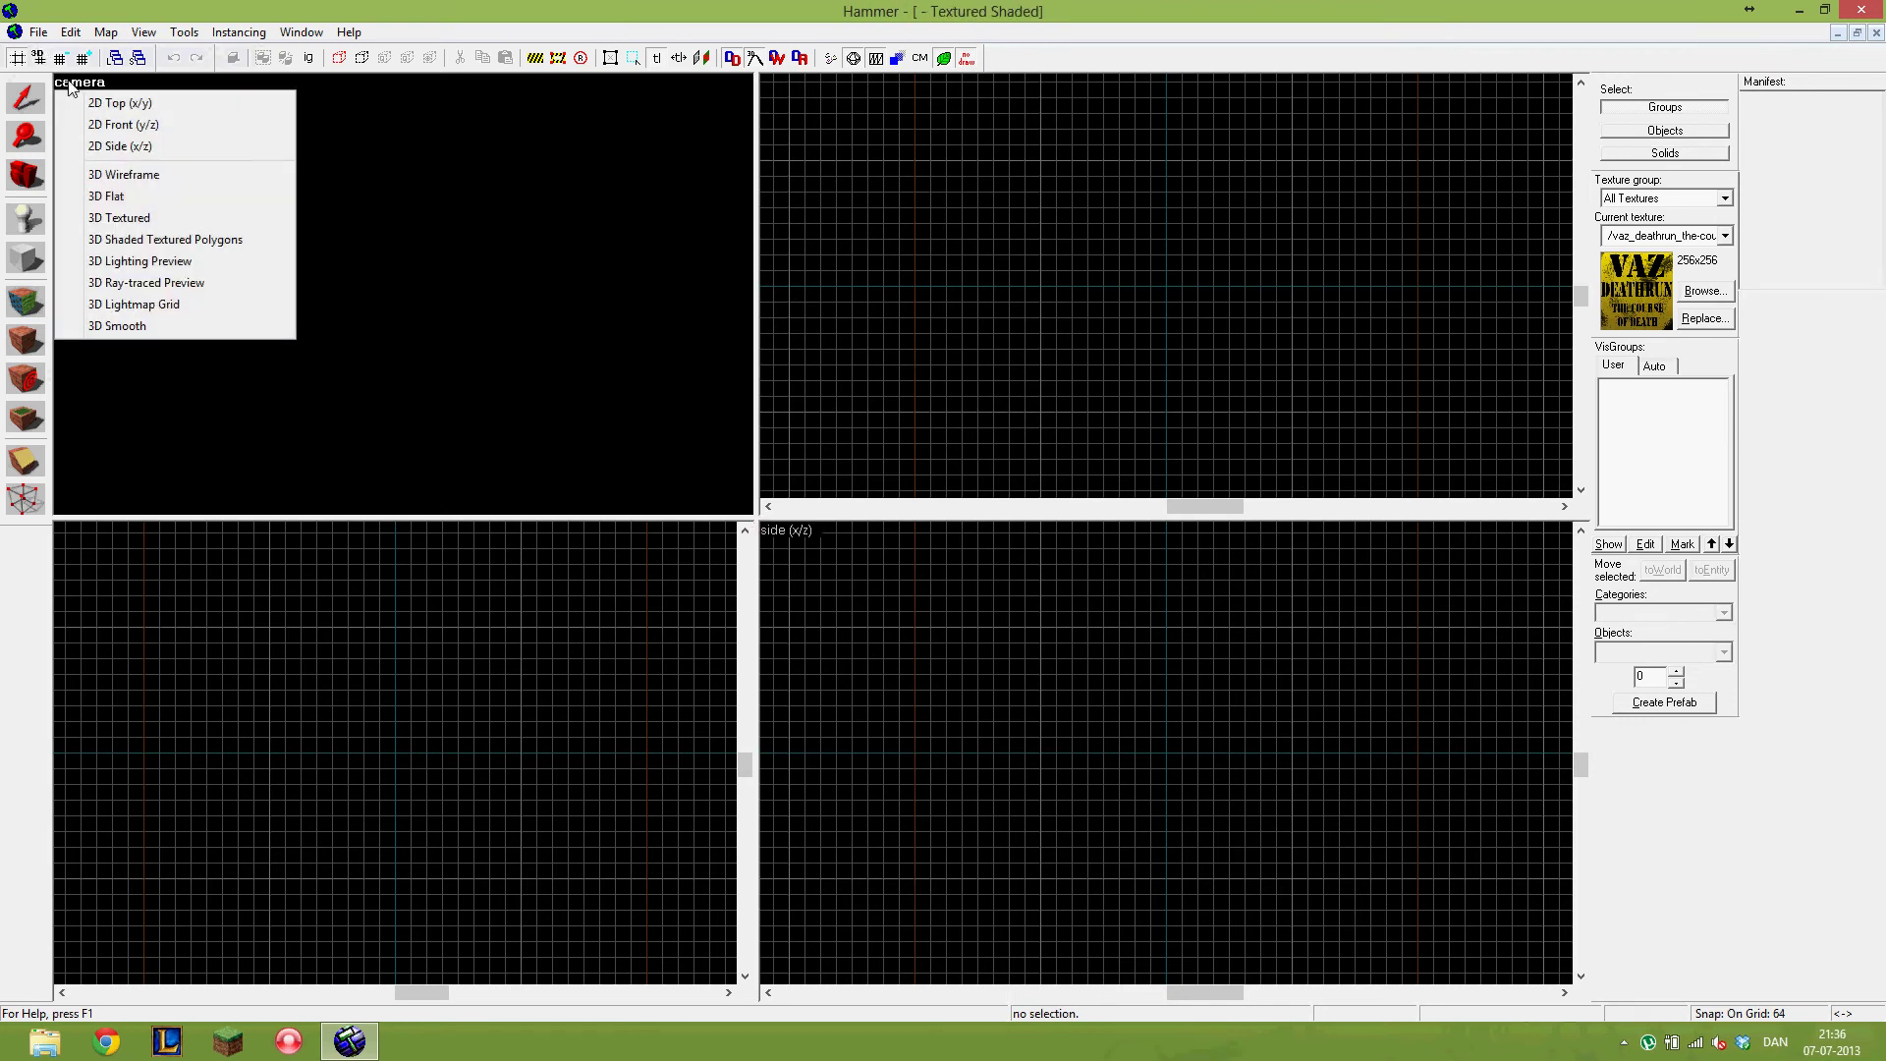
click(149, 244)
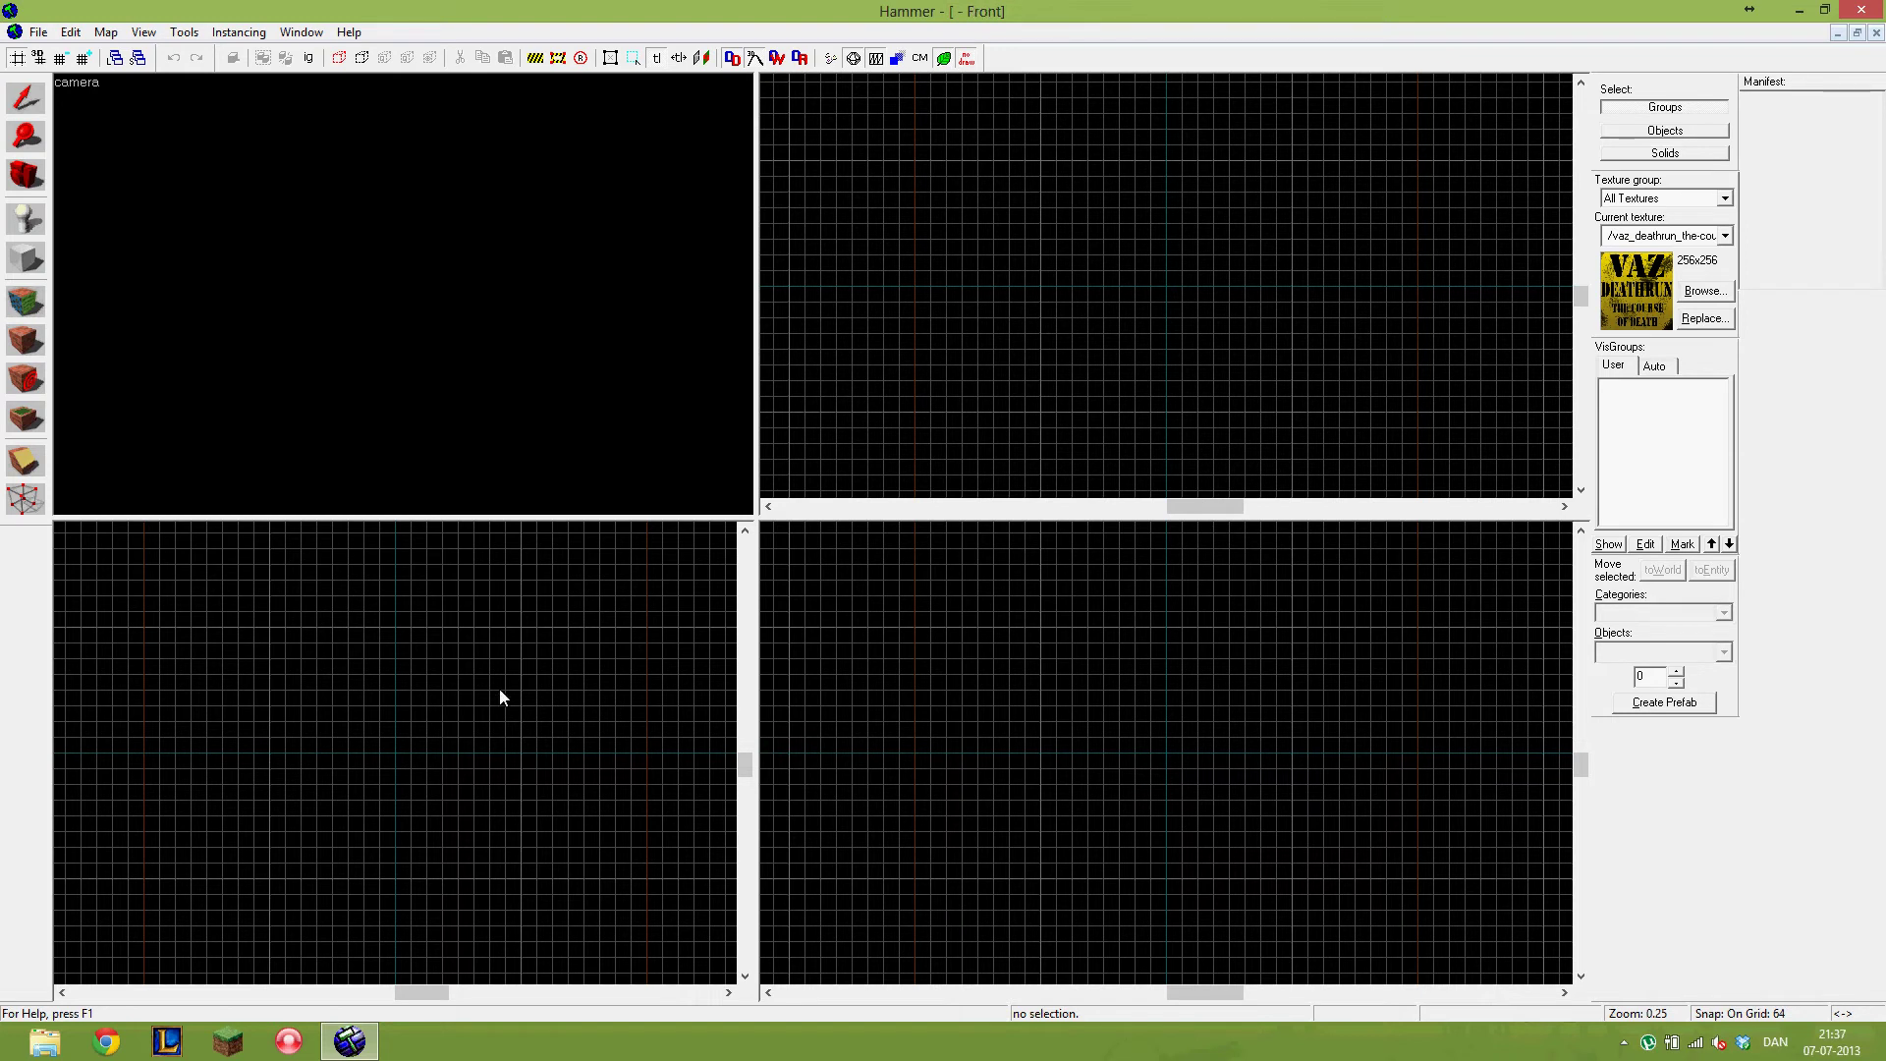
click(1725, 236)
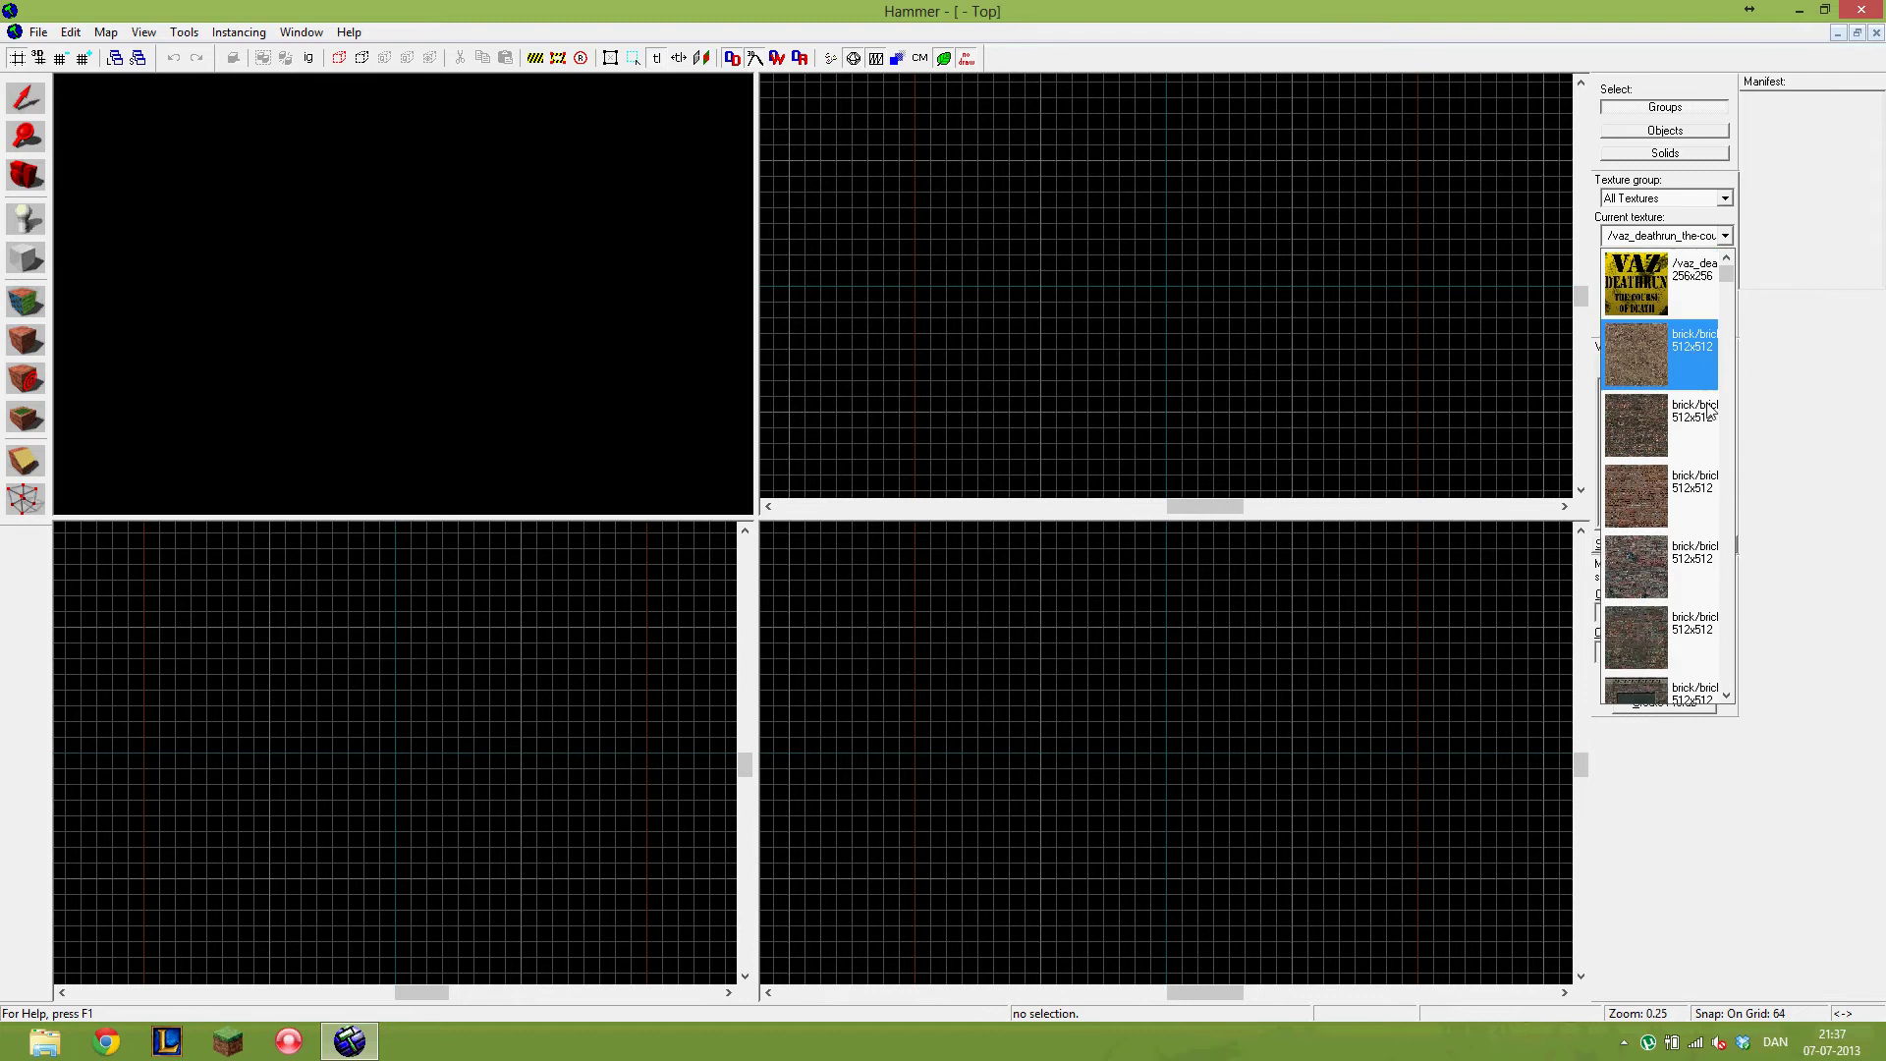
click(1699, 364)
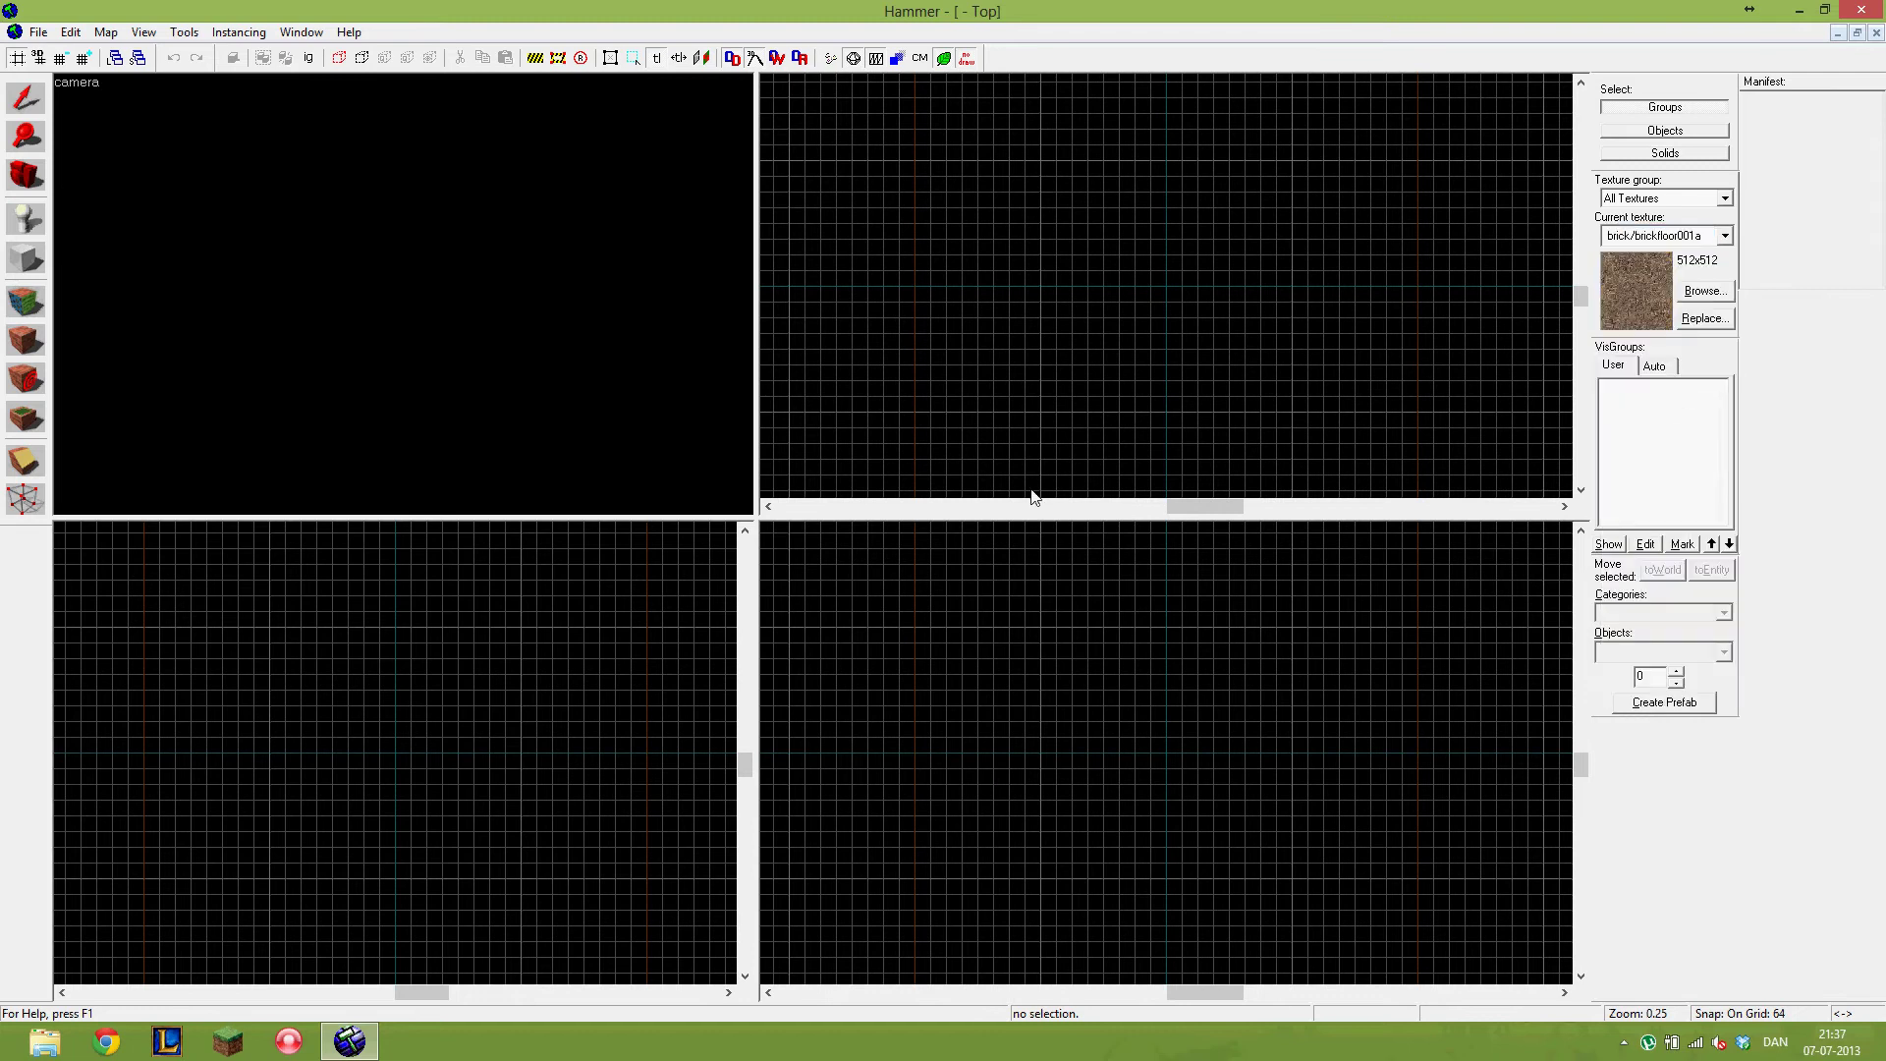
- Create a floor block 1024 by 1024 units and 64 units high, drawn in the top view
click(17, 265)
scroll(1096, 363, down, 3)
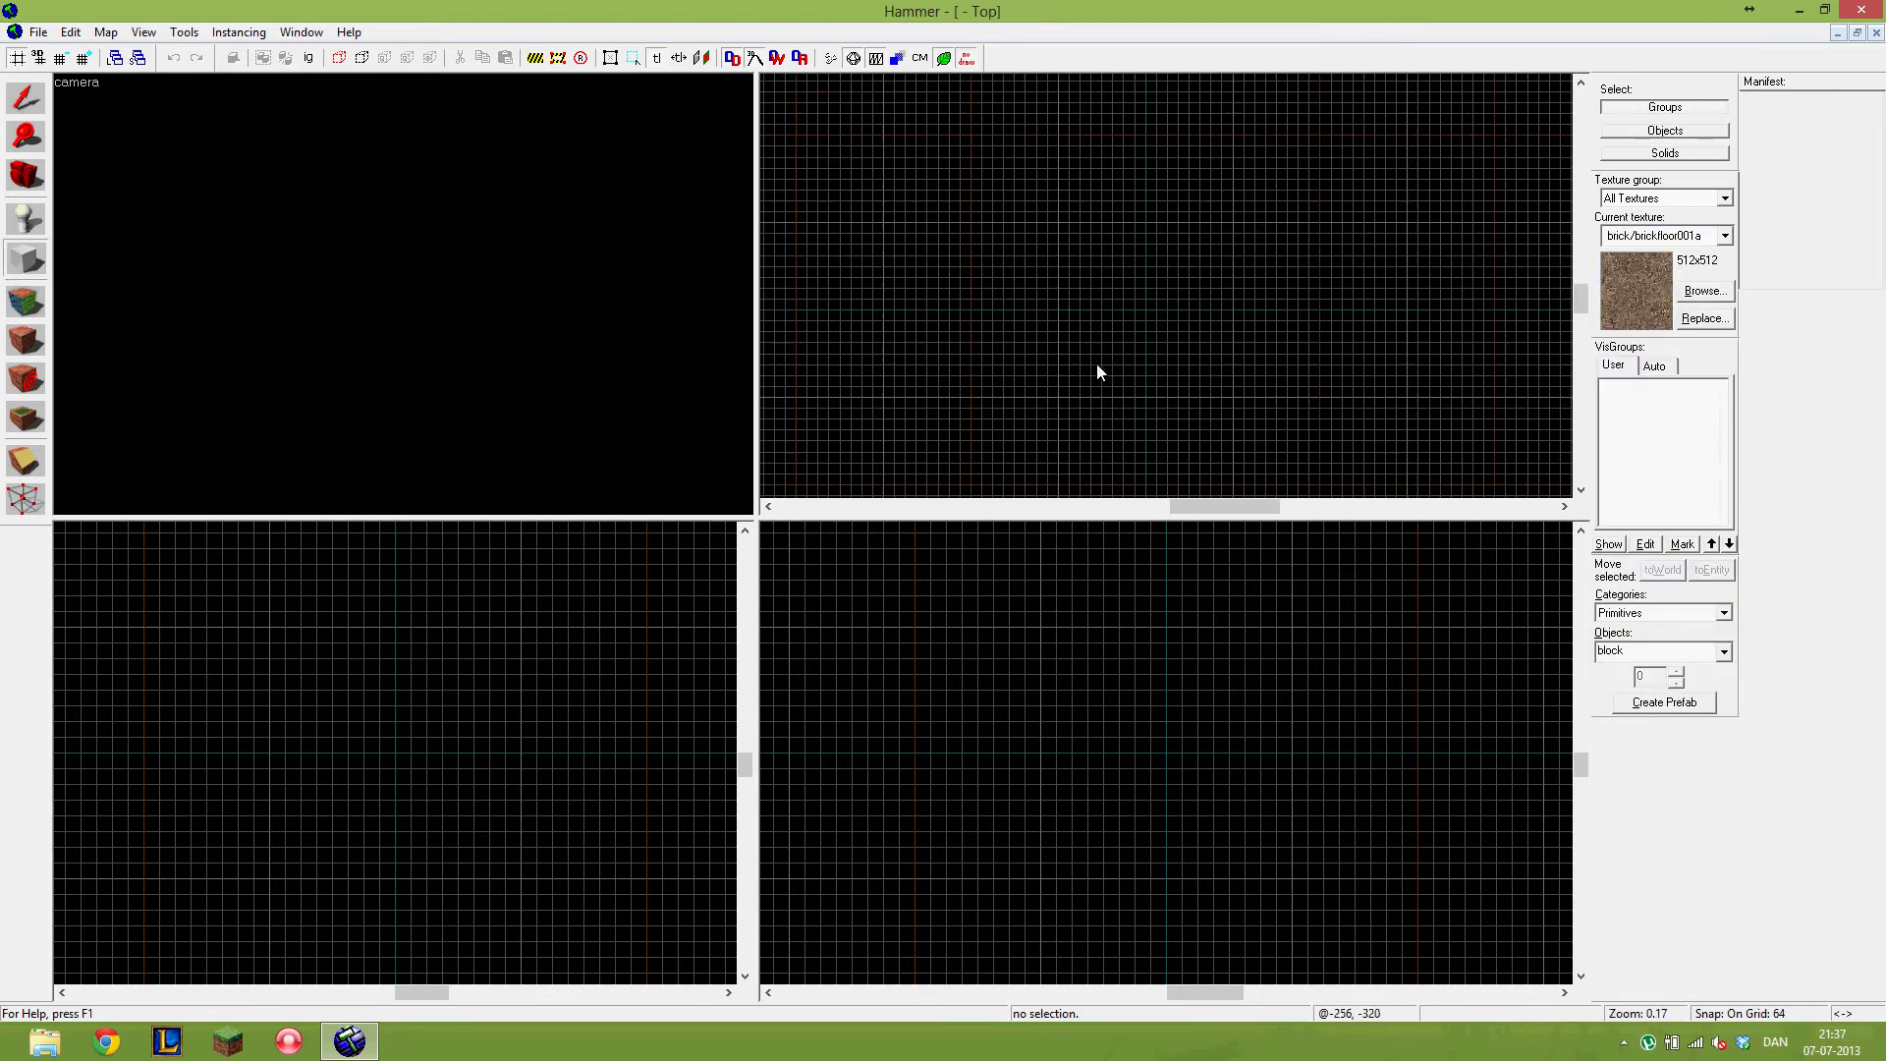
scroll(1114, 761, down, 2)
scroll(373, 746, down, 1)
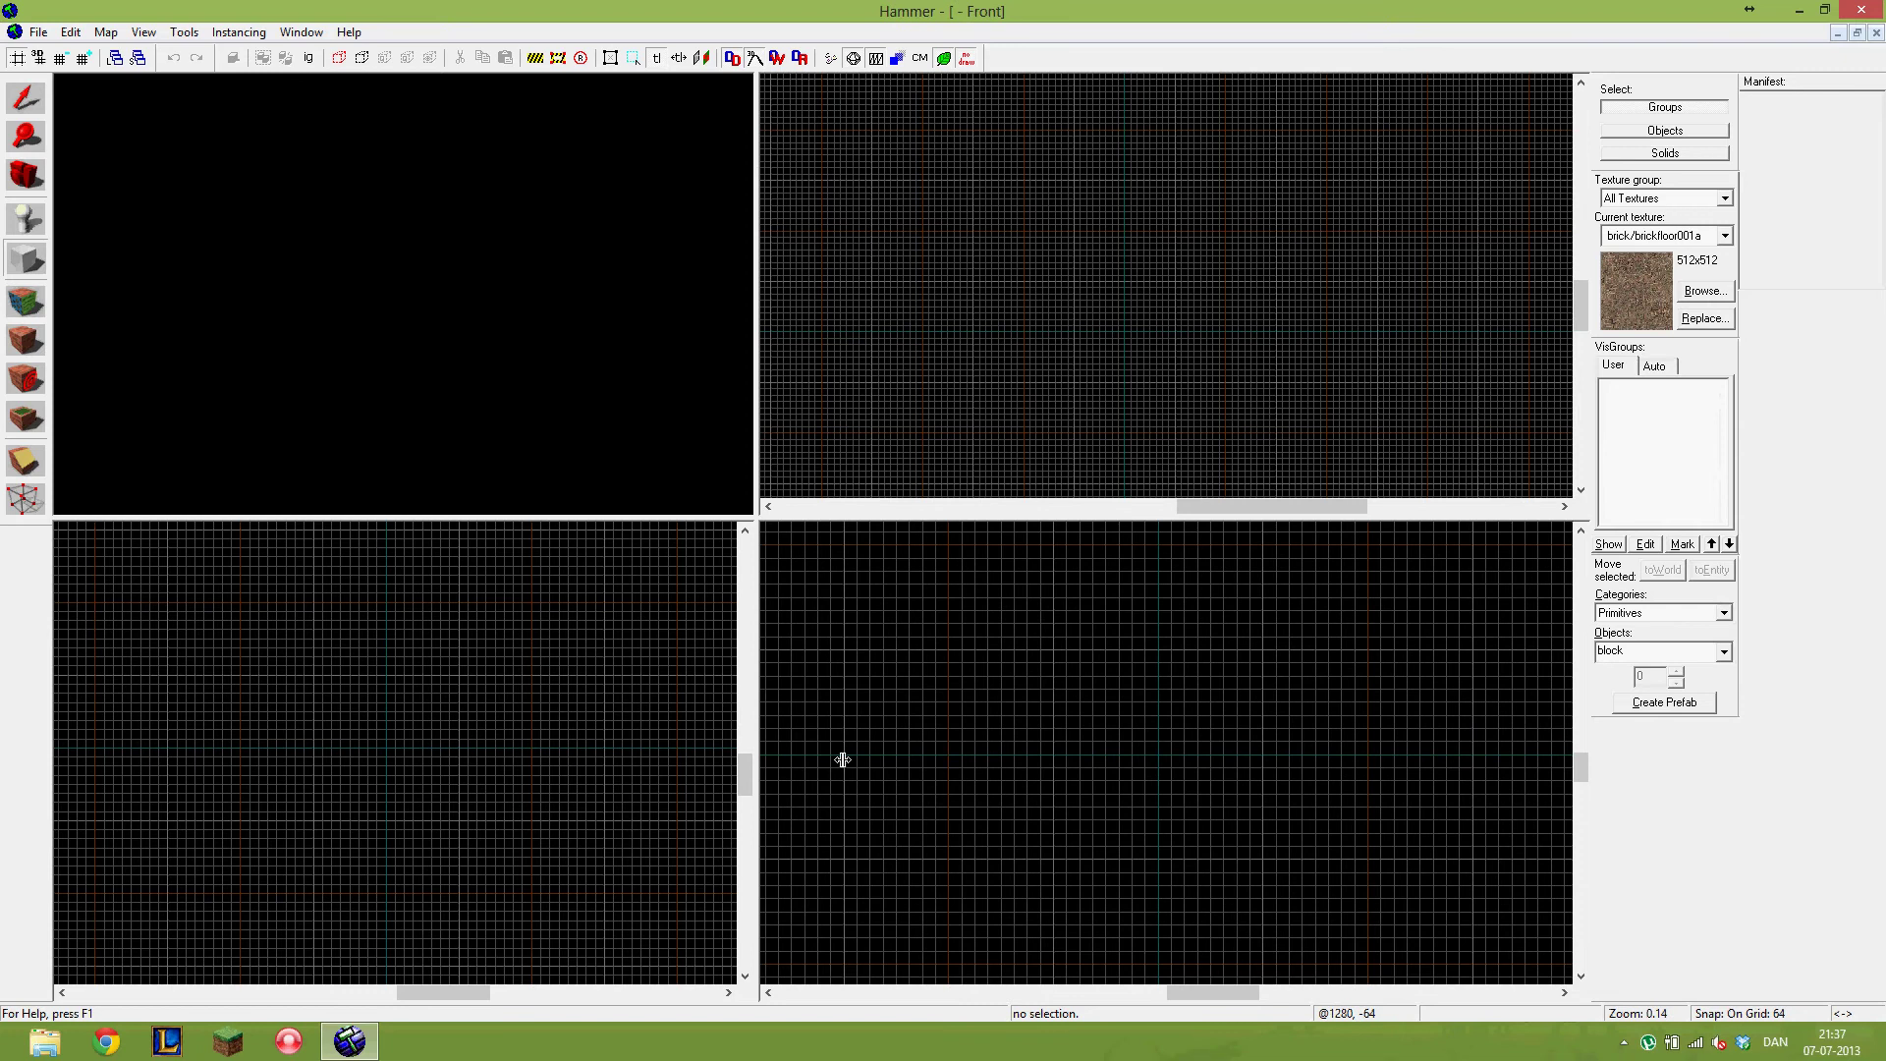
scroll(1104, 776, down, 1)
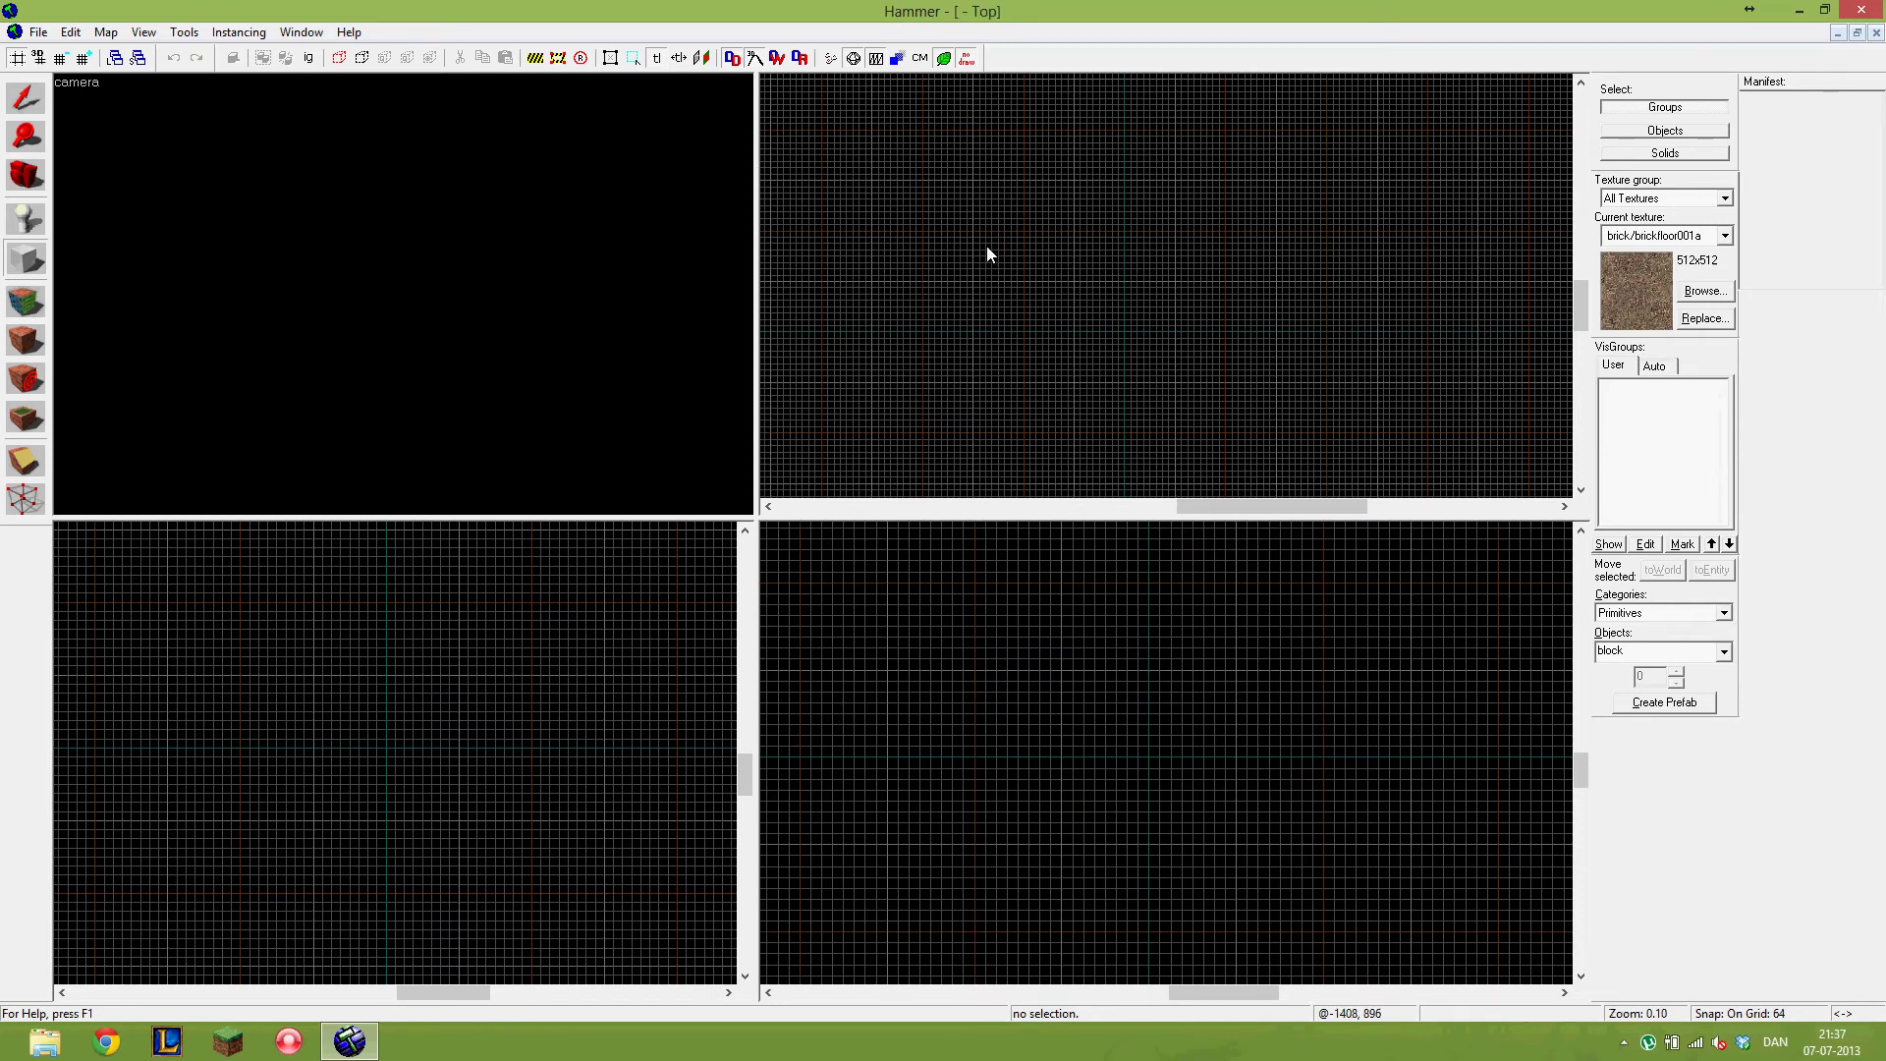
drag(1023, 231, 1130, 337)
key(z)
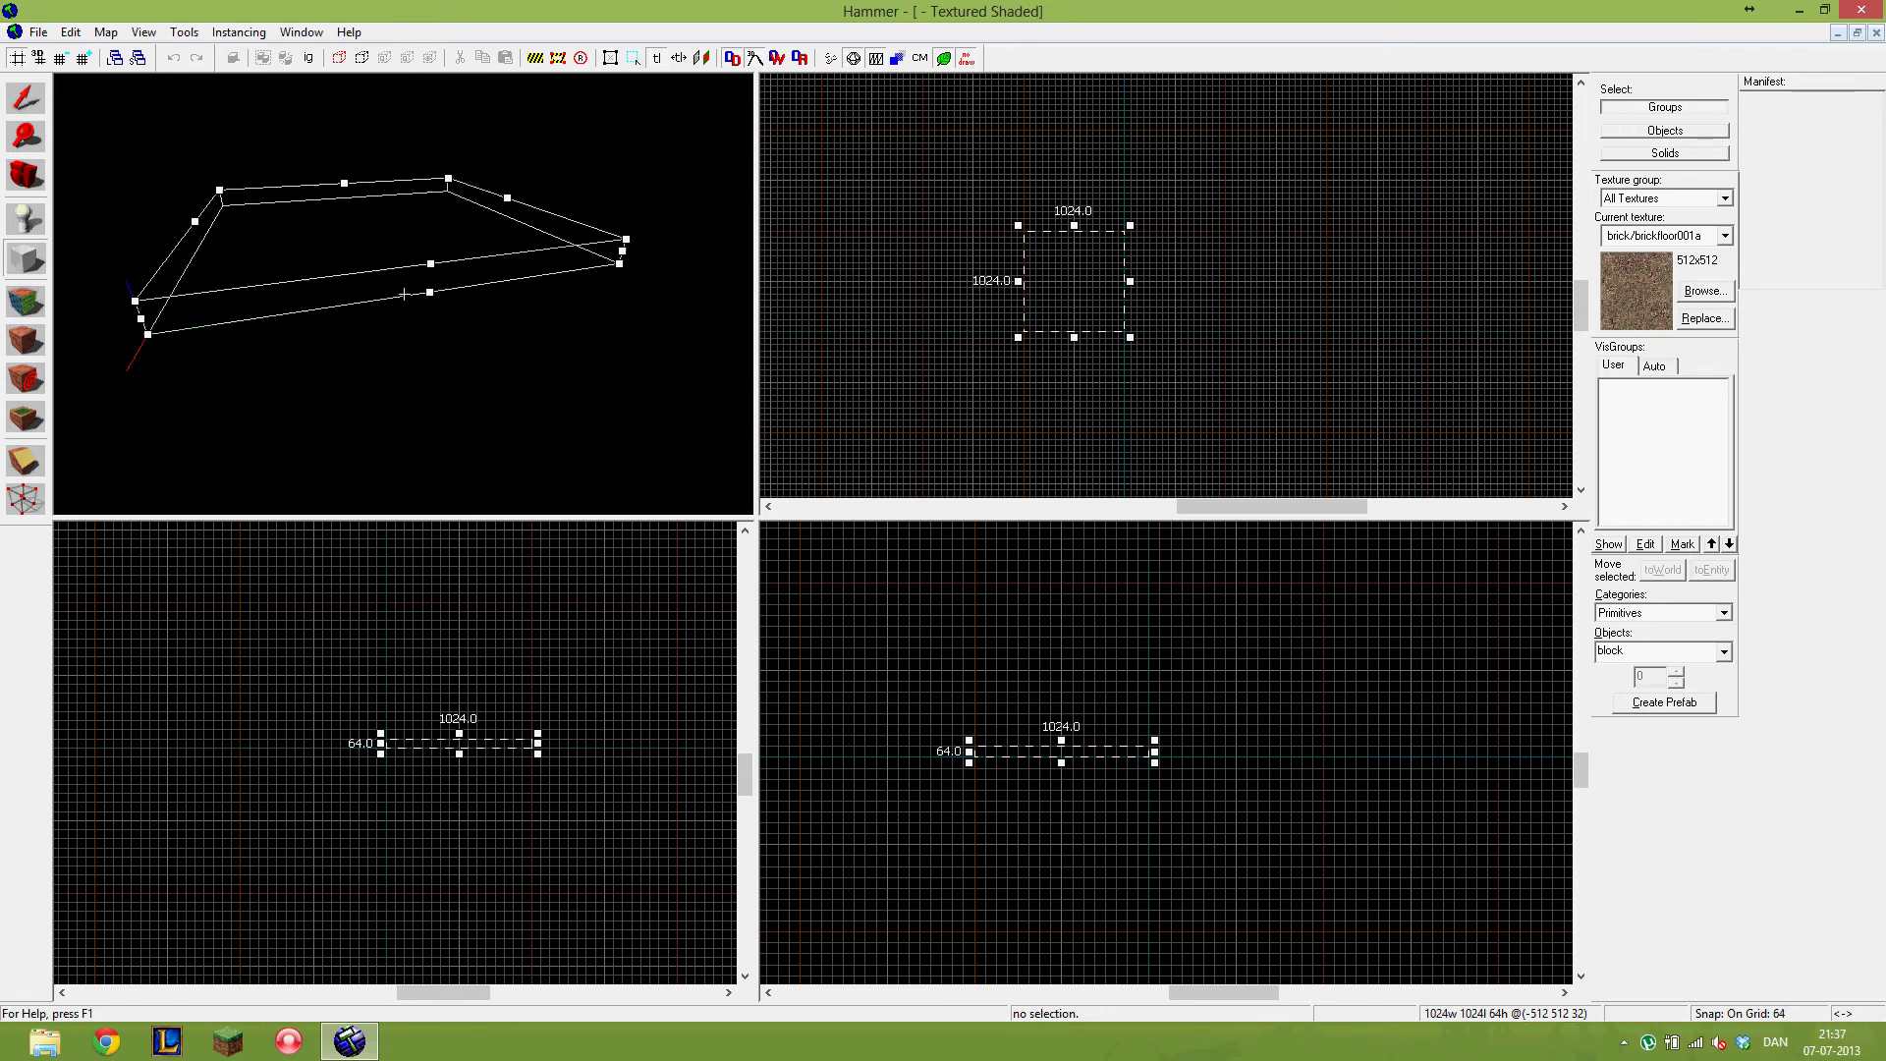
key(Return)
- Stretch the floor block to a width of 2048 units in the top view
key(w)
key(z)
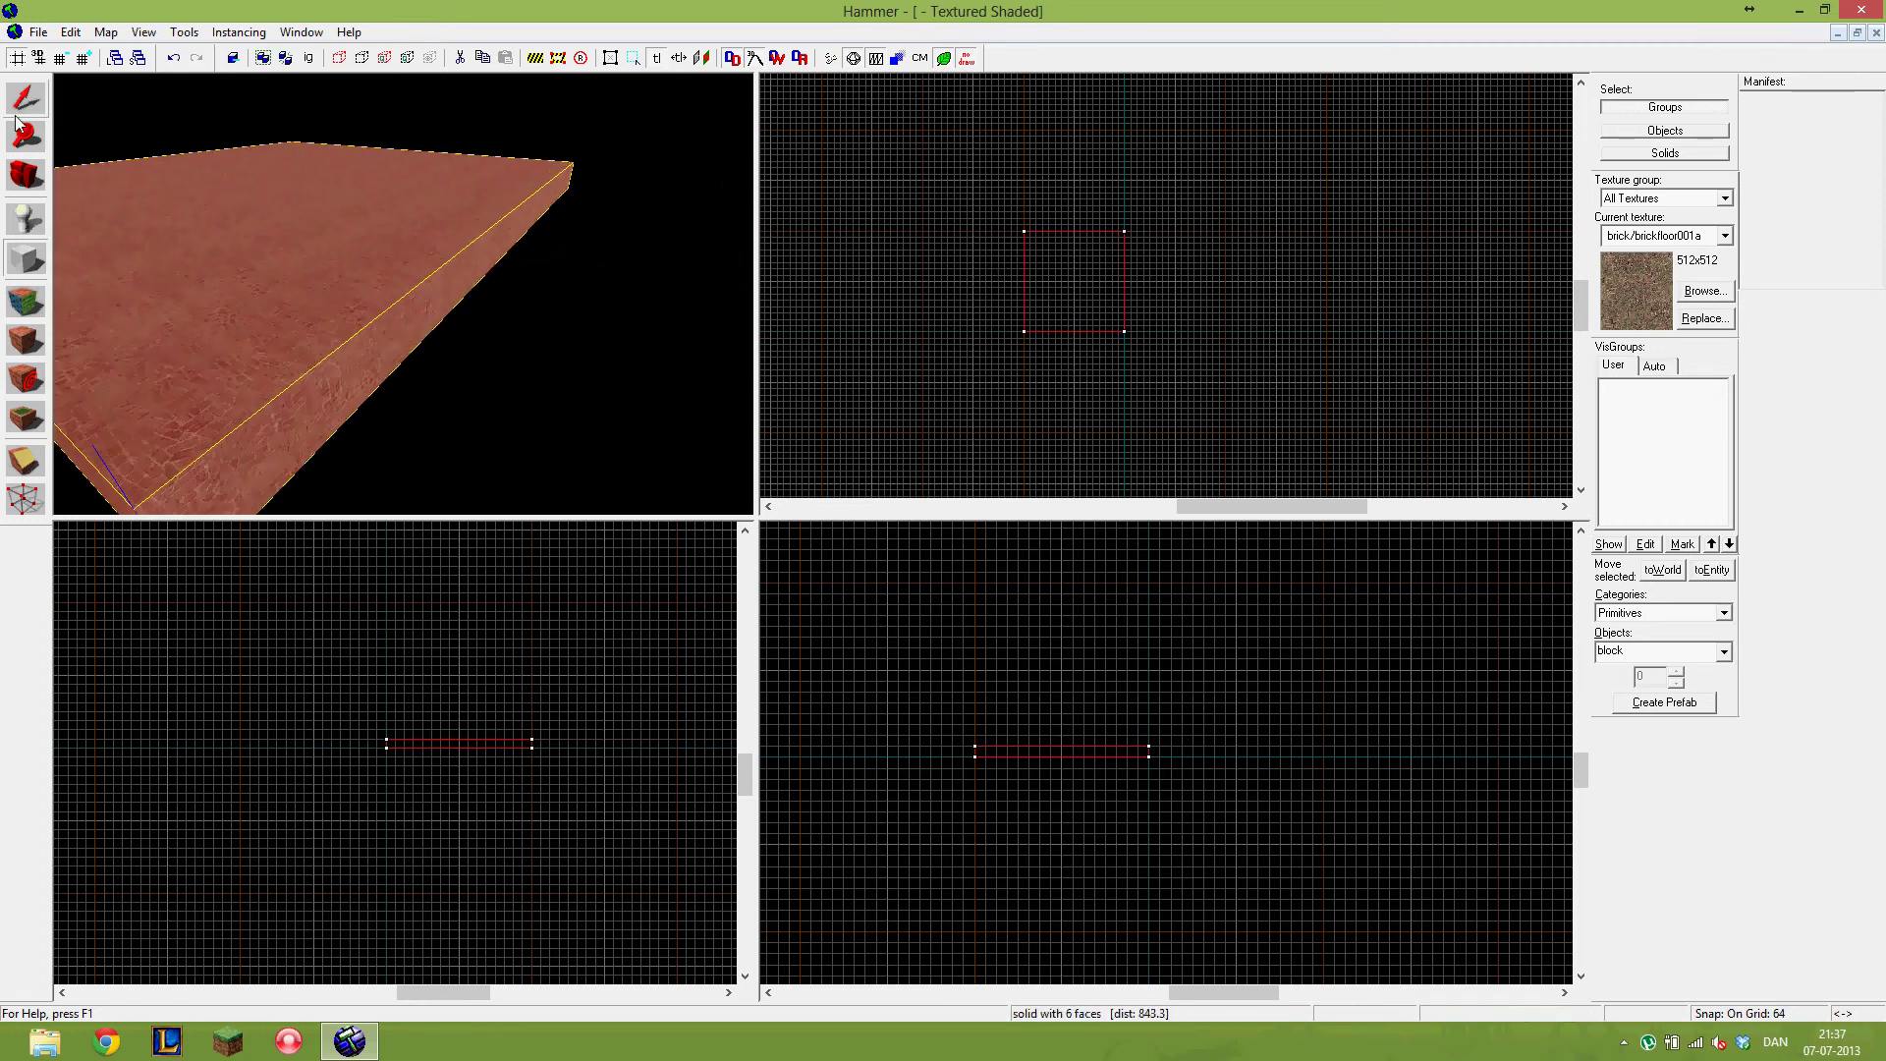
click(17, 113)
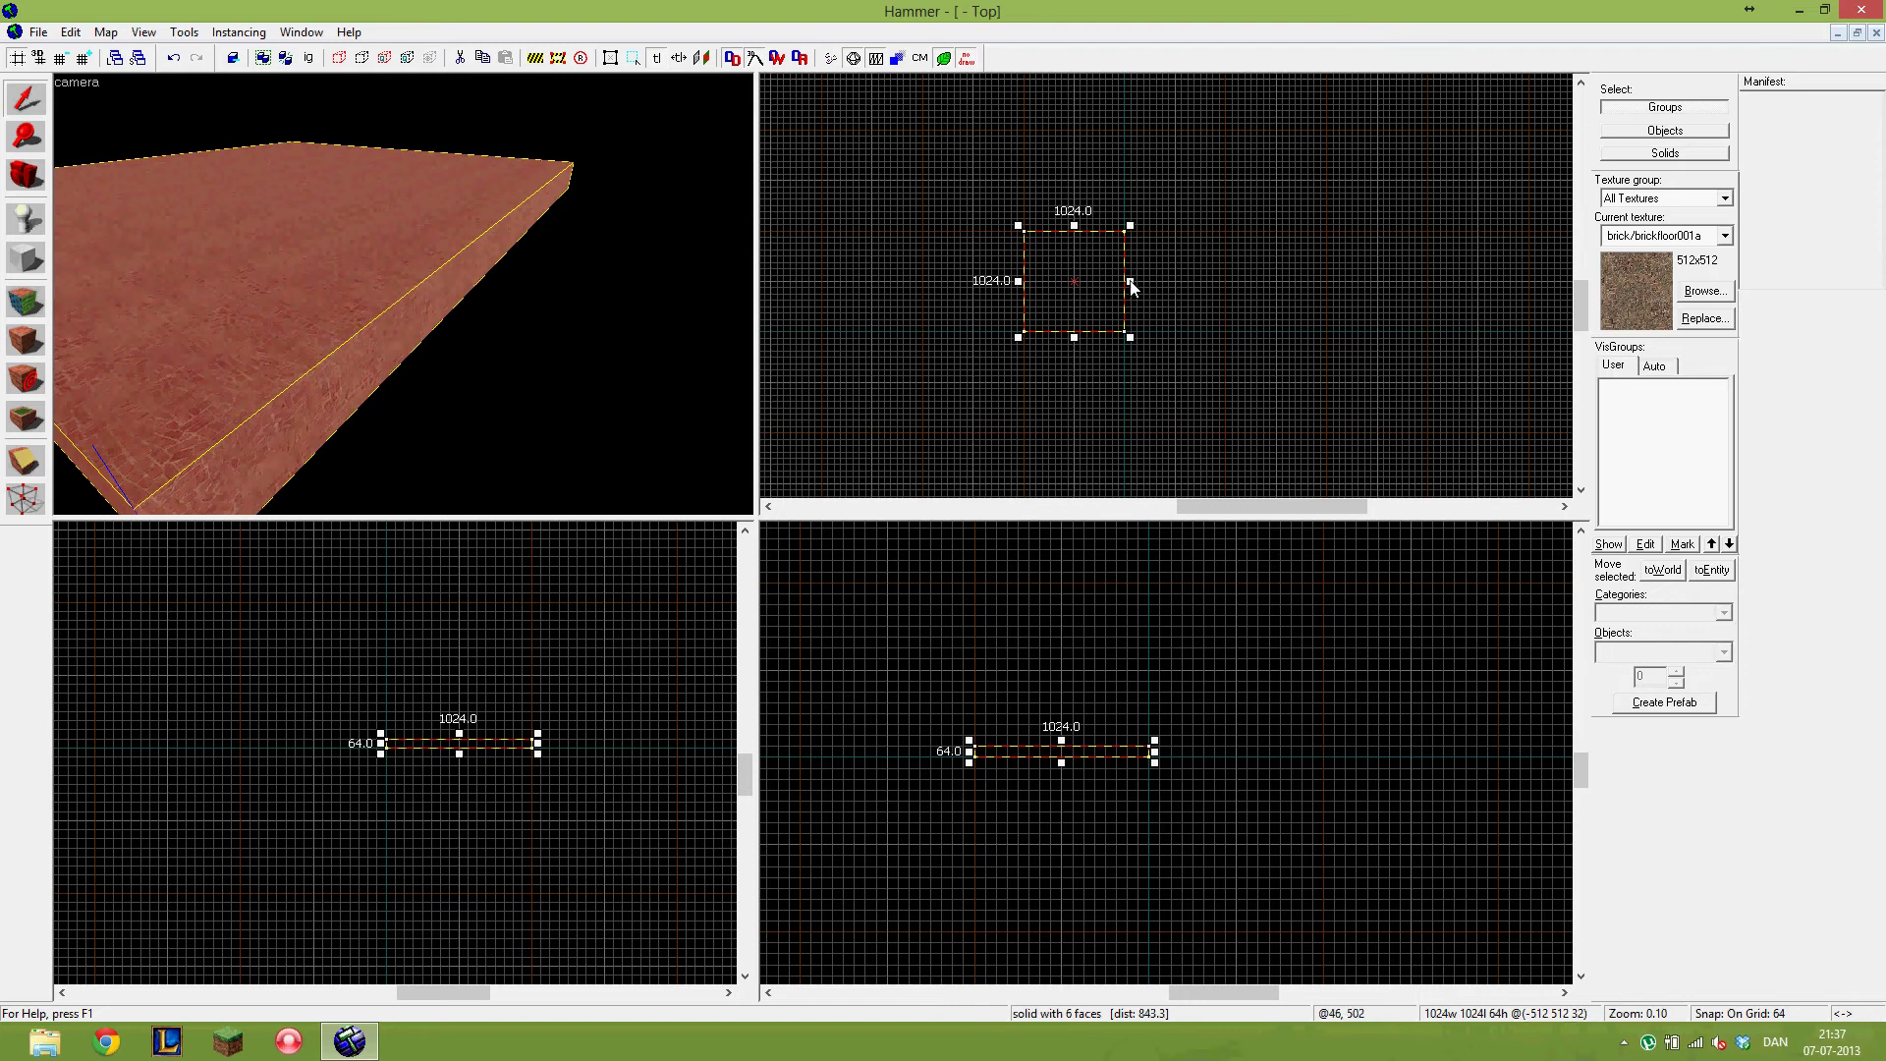
drag(1130, 281, 1229, 282)
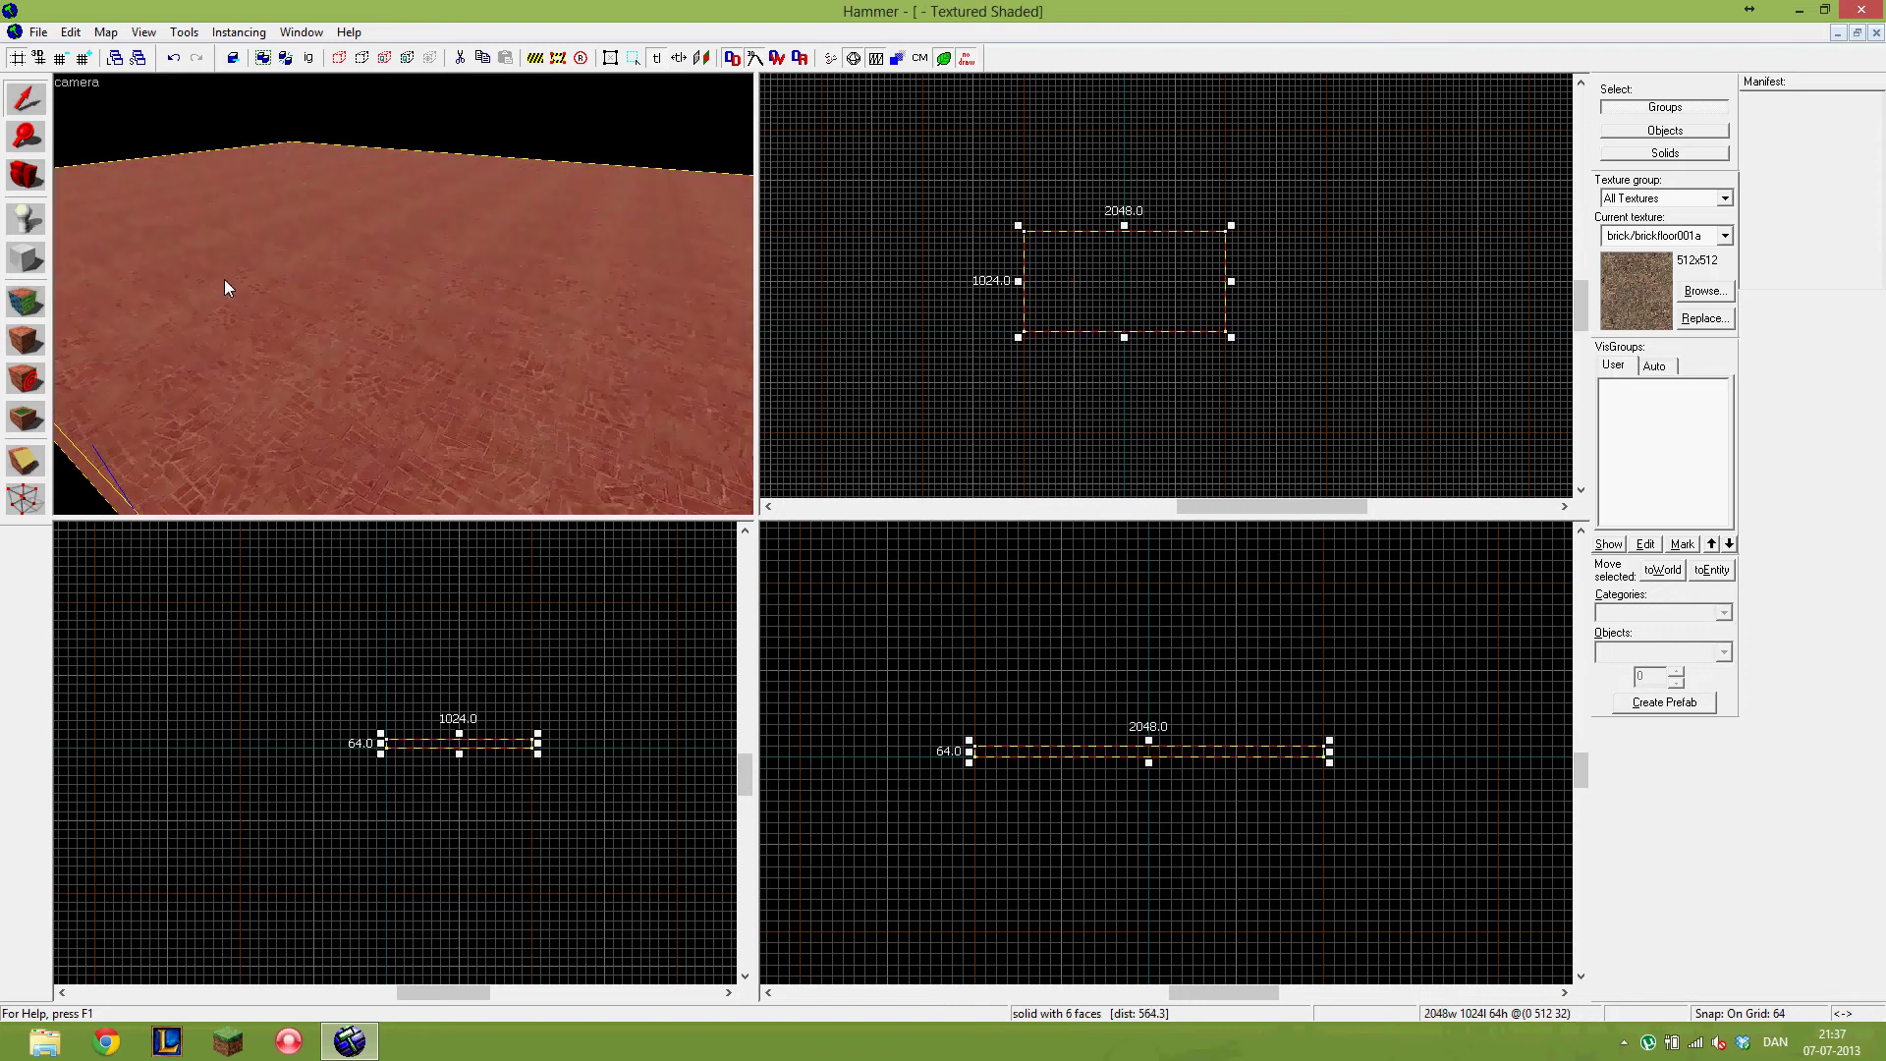
- Create a wall block 128 units thick, 1024 long and 448 high across the middle of the floor
click(26, 258)
scroll(1162, 279, up, 3)
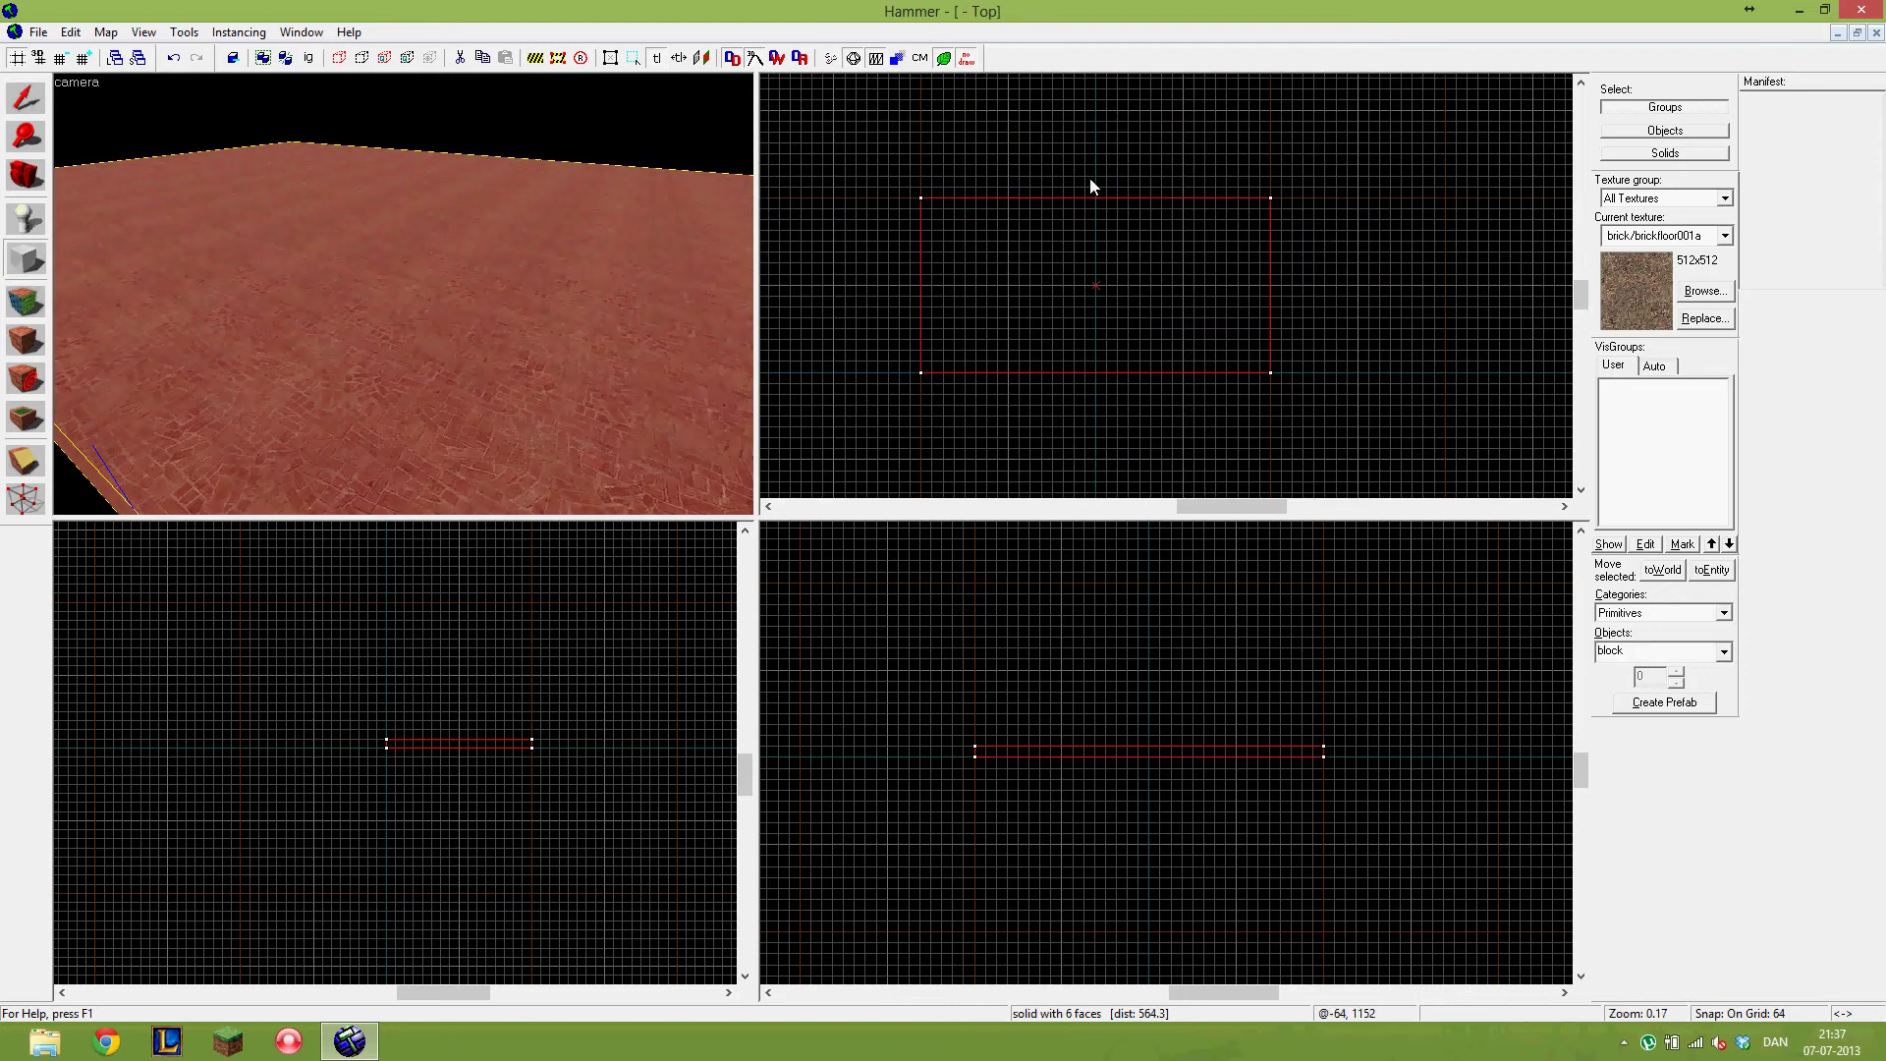
drag(1082, 198, 1110, 379)
drag(472, 748, 456, 675)
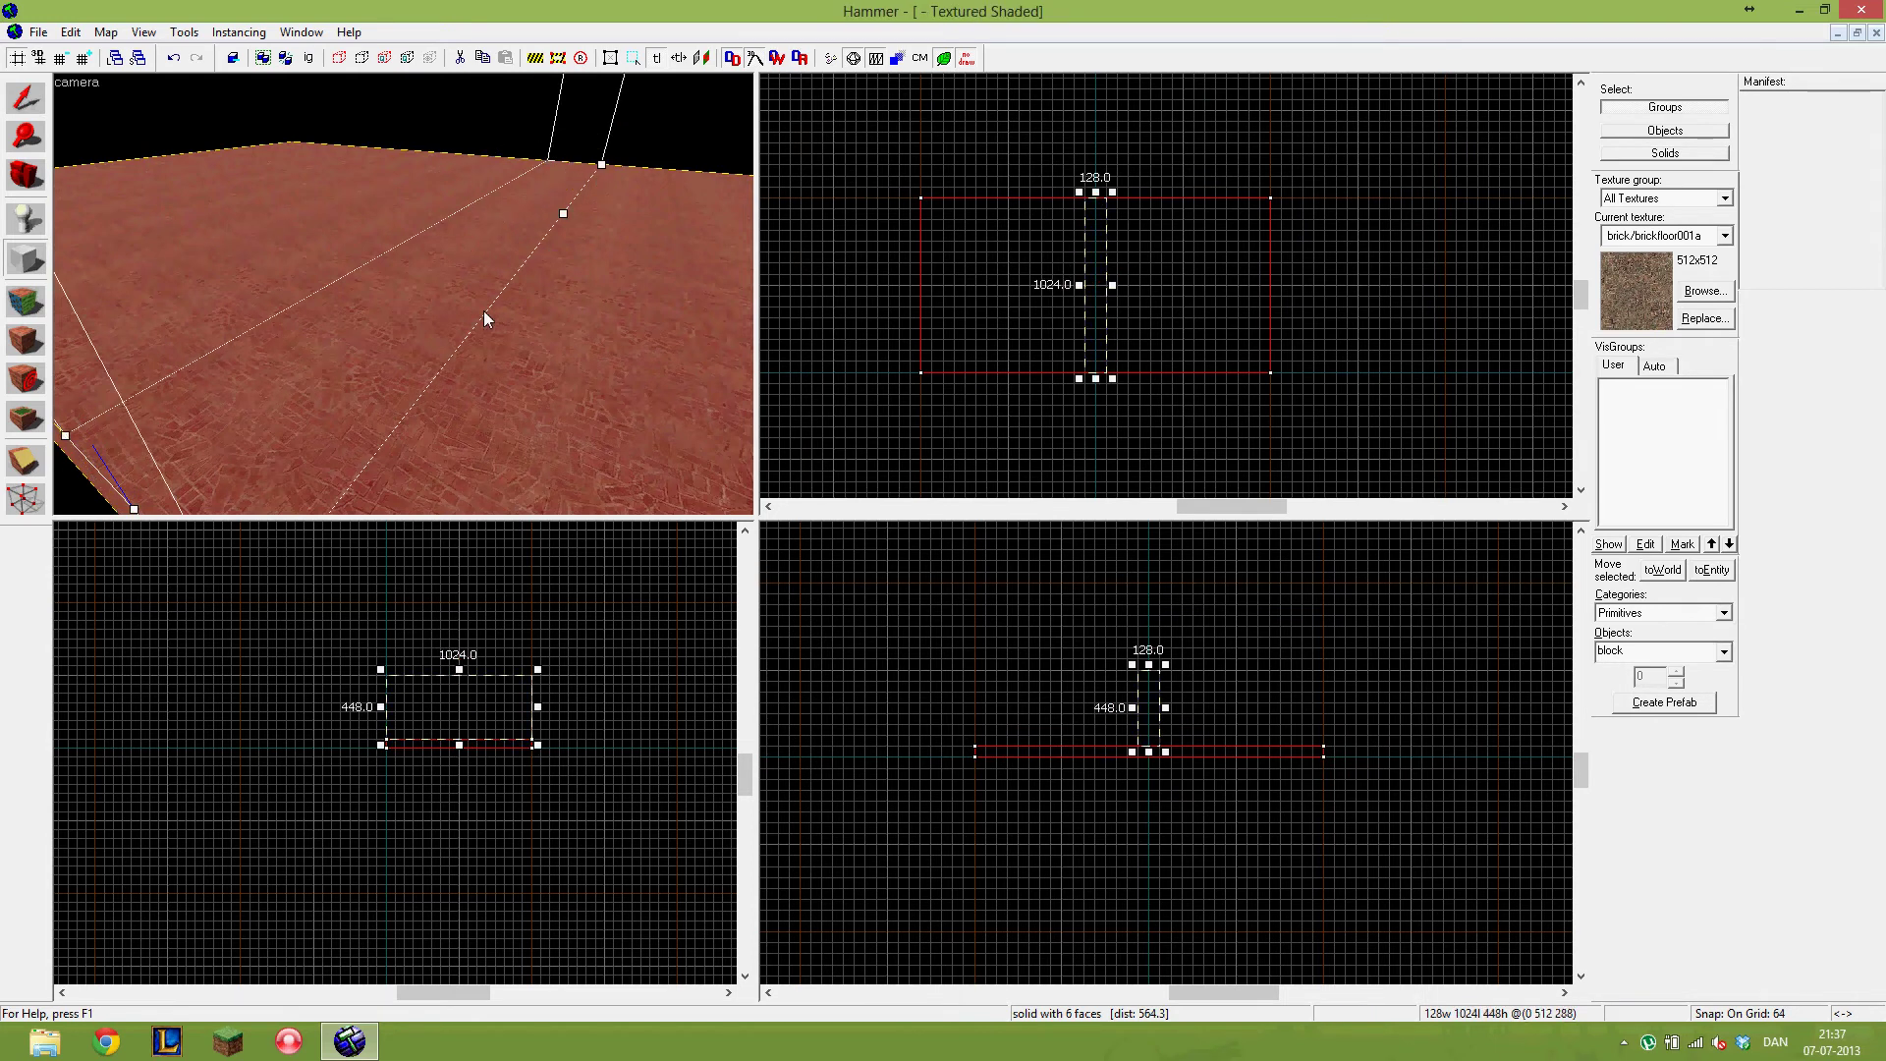
key(Return)
key(z)
key(a)
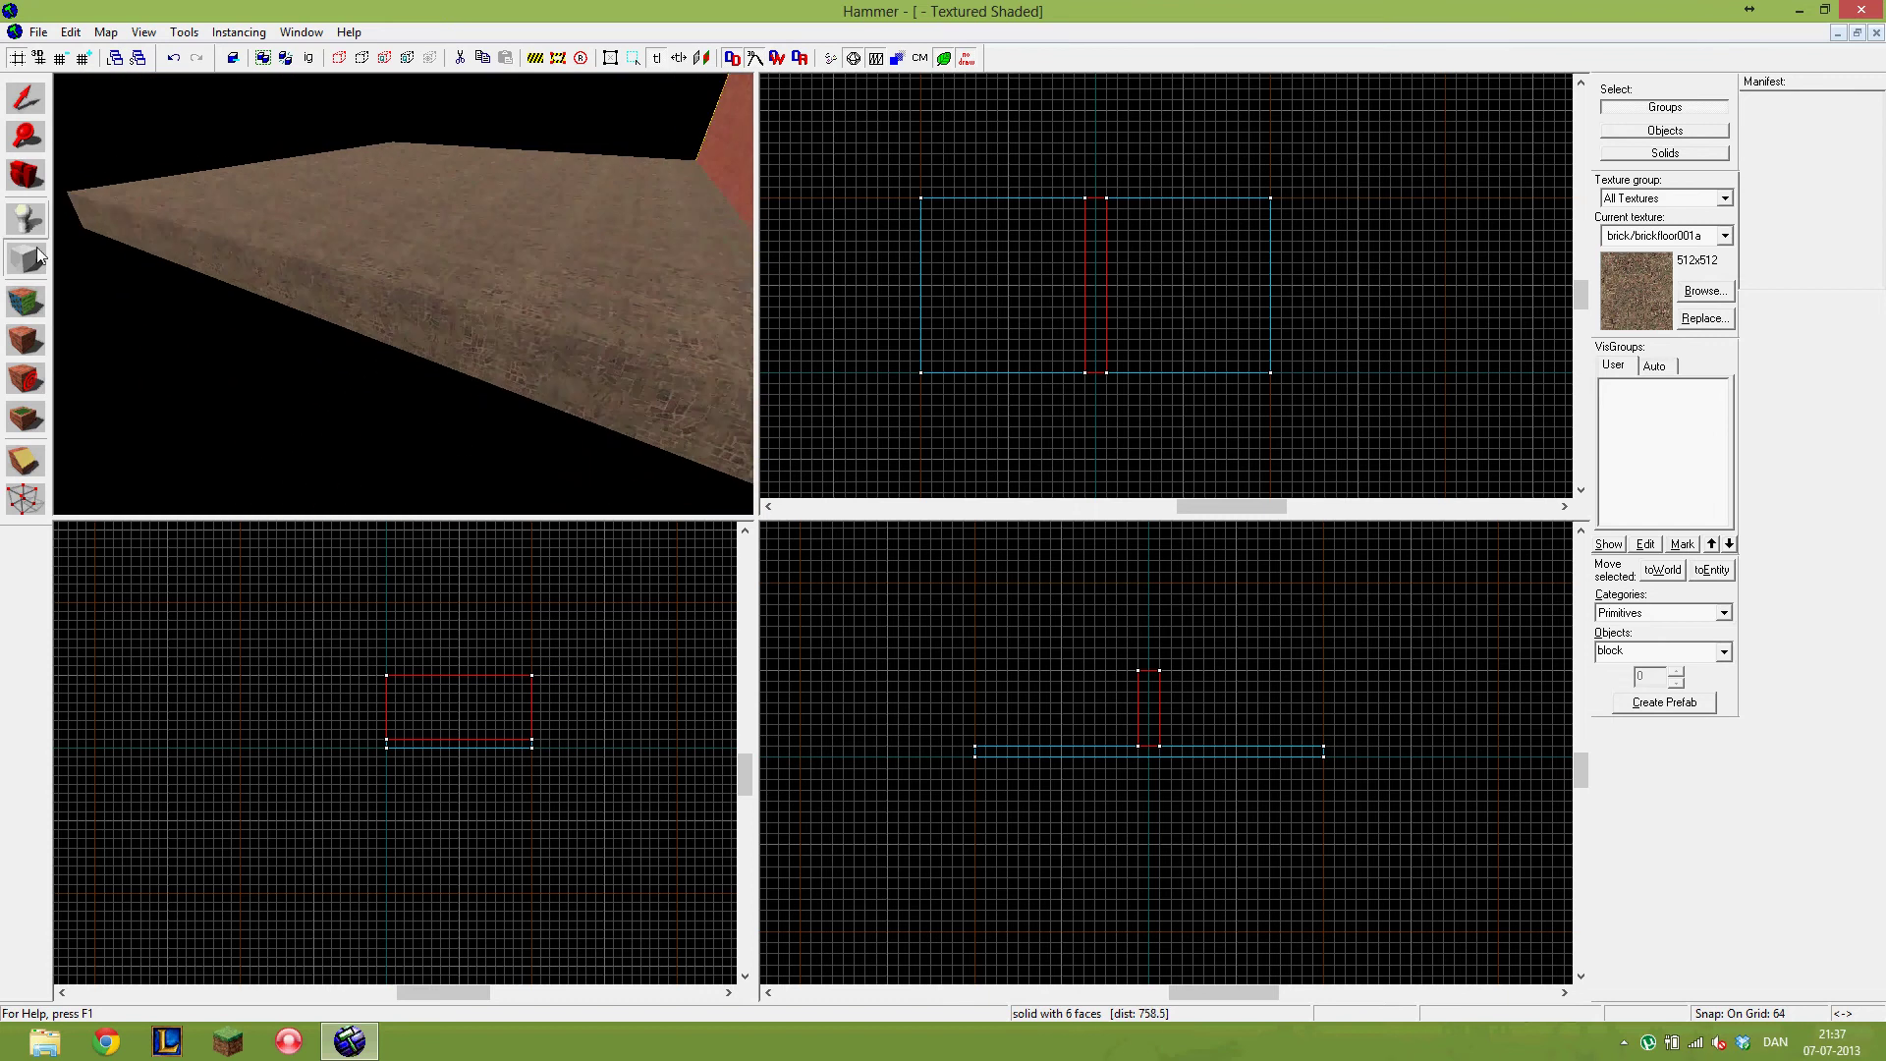
key(z)
- Reduce the grid size to 16 and narrow the wall block to 32 units thick
click(25, 97)
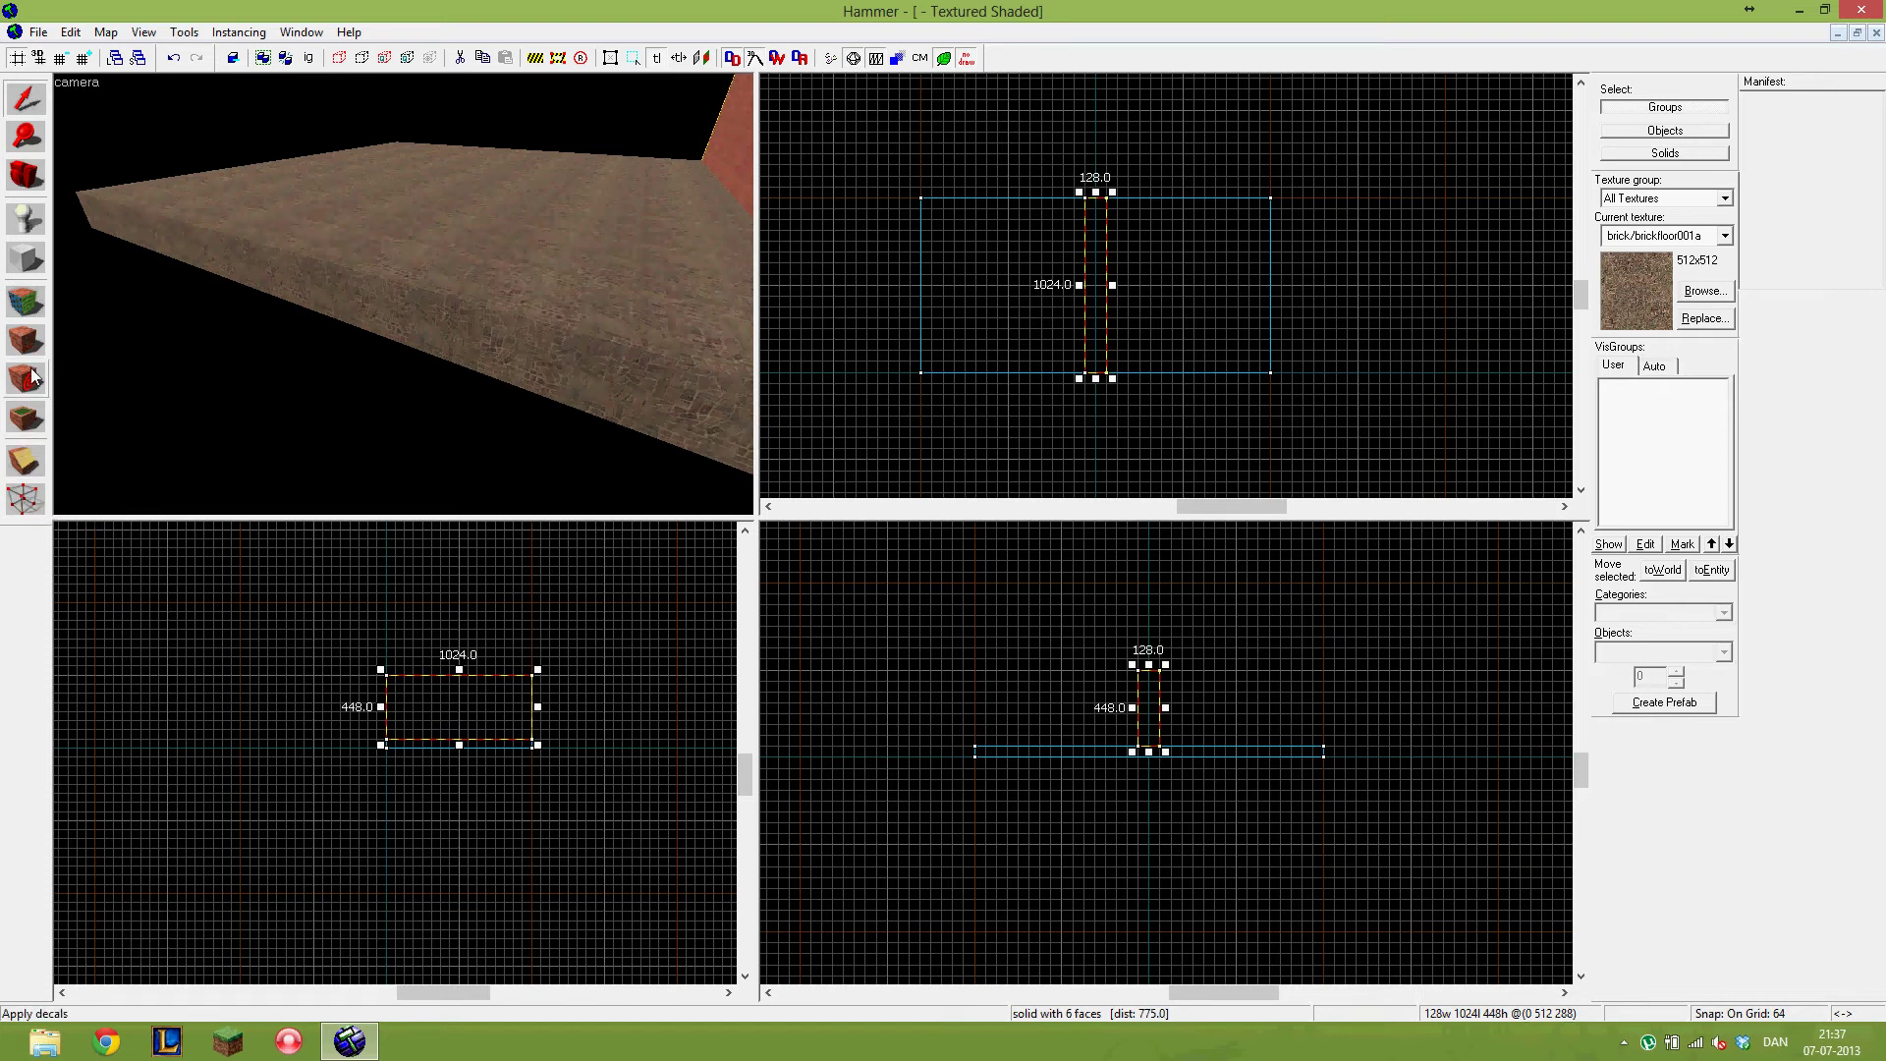
key(z)
key(d)
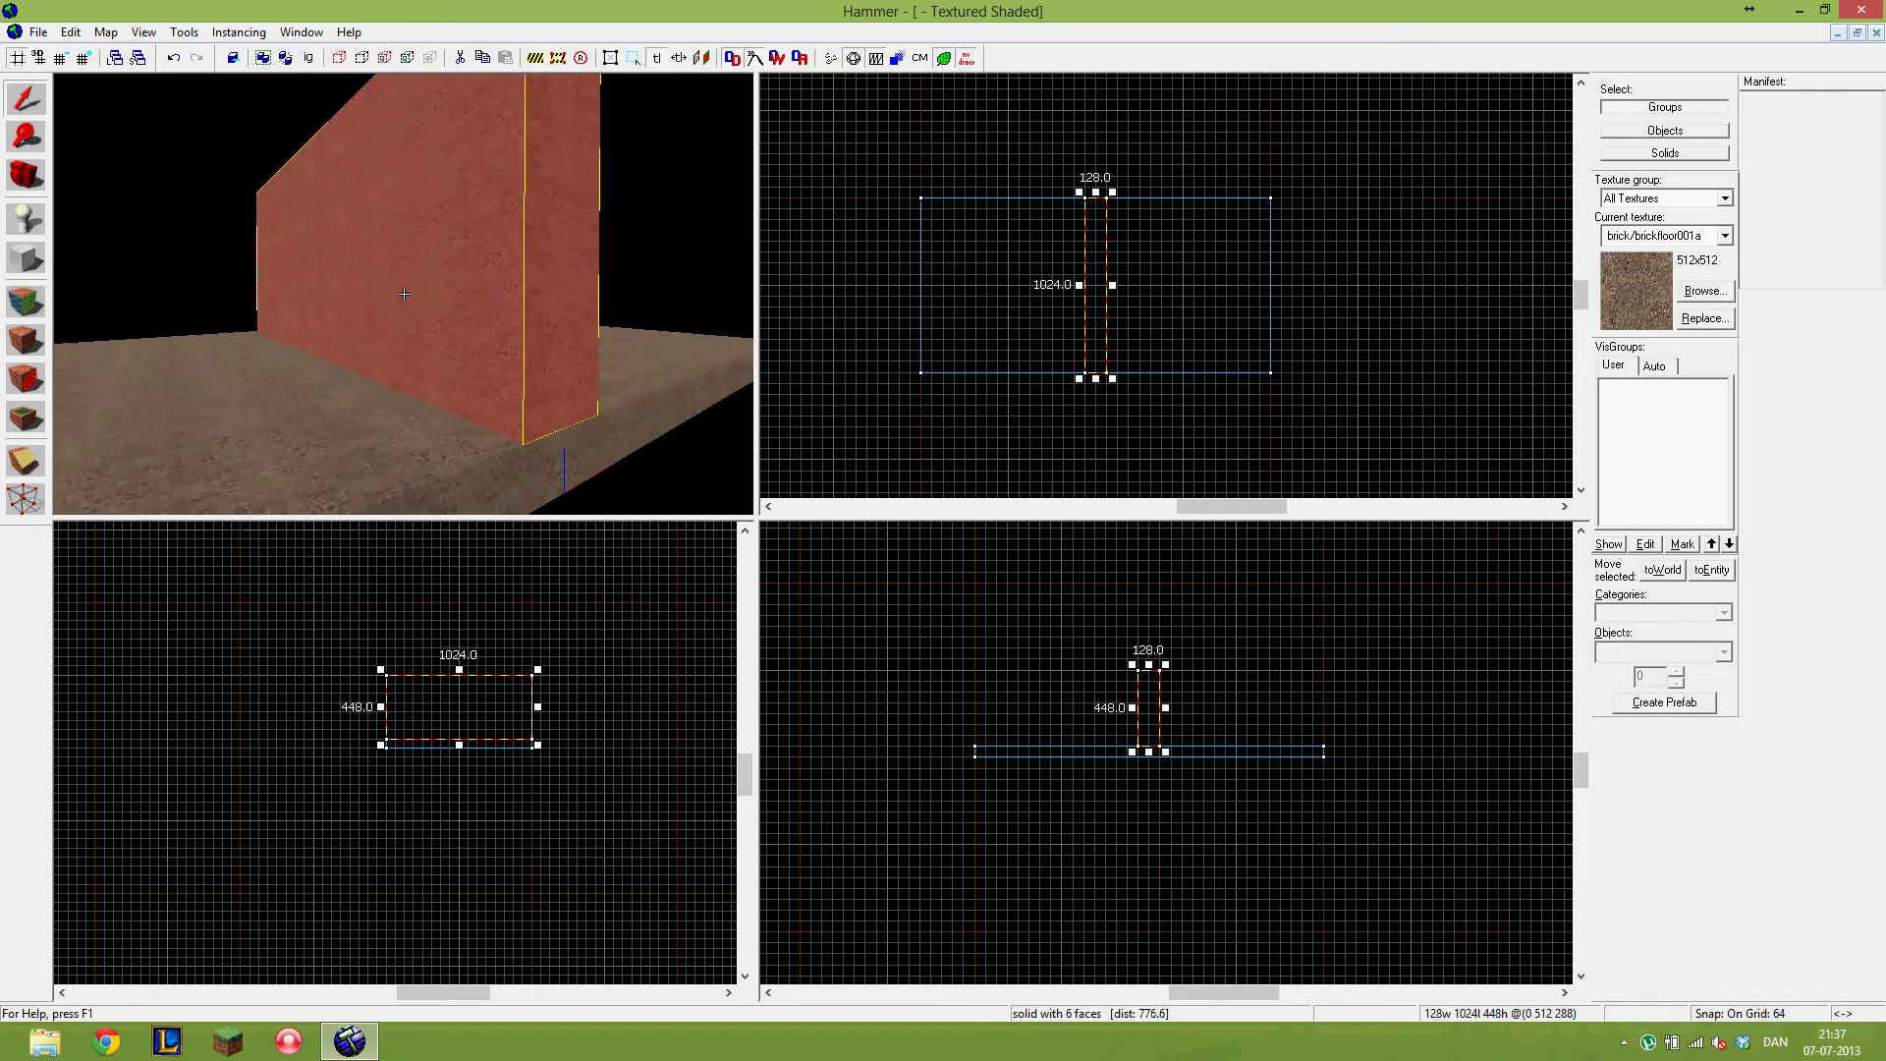
key(z)
scroll(1088, 282, up, 3)
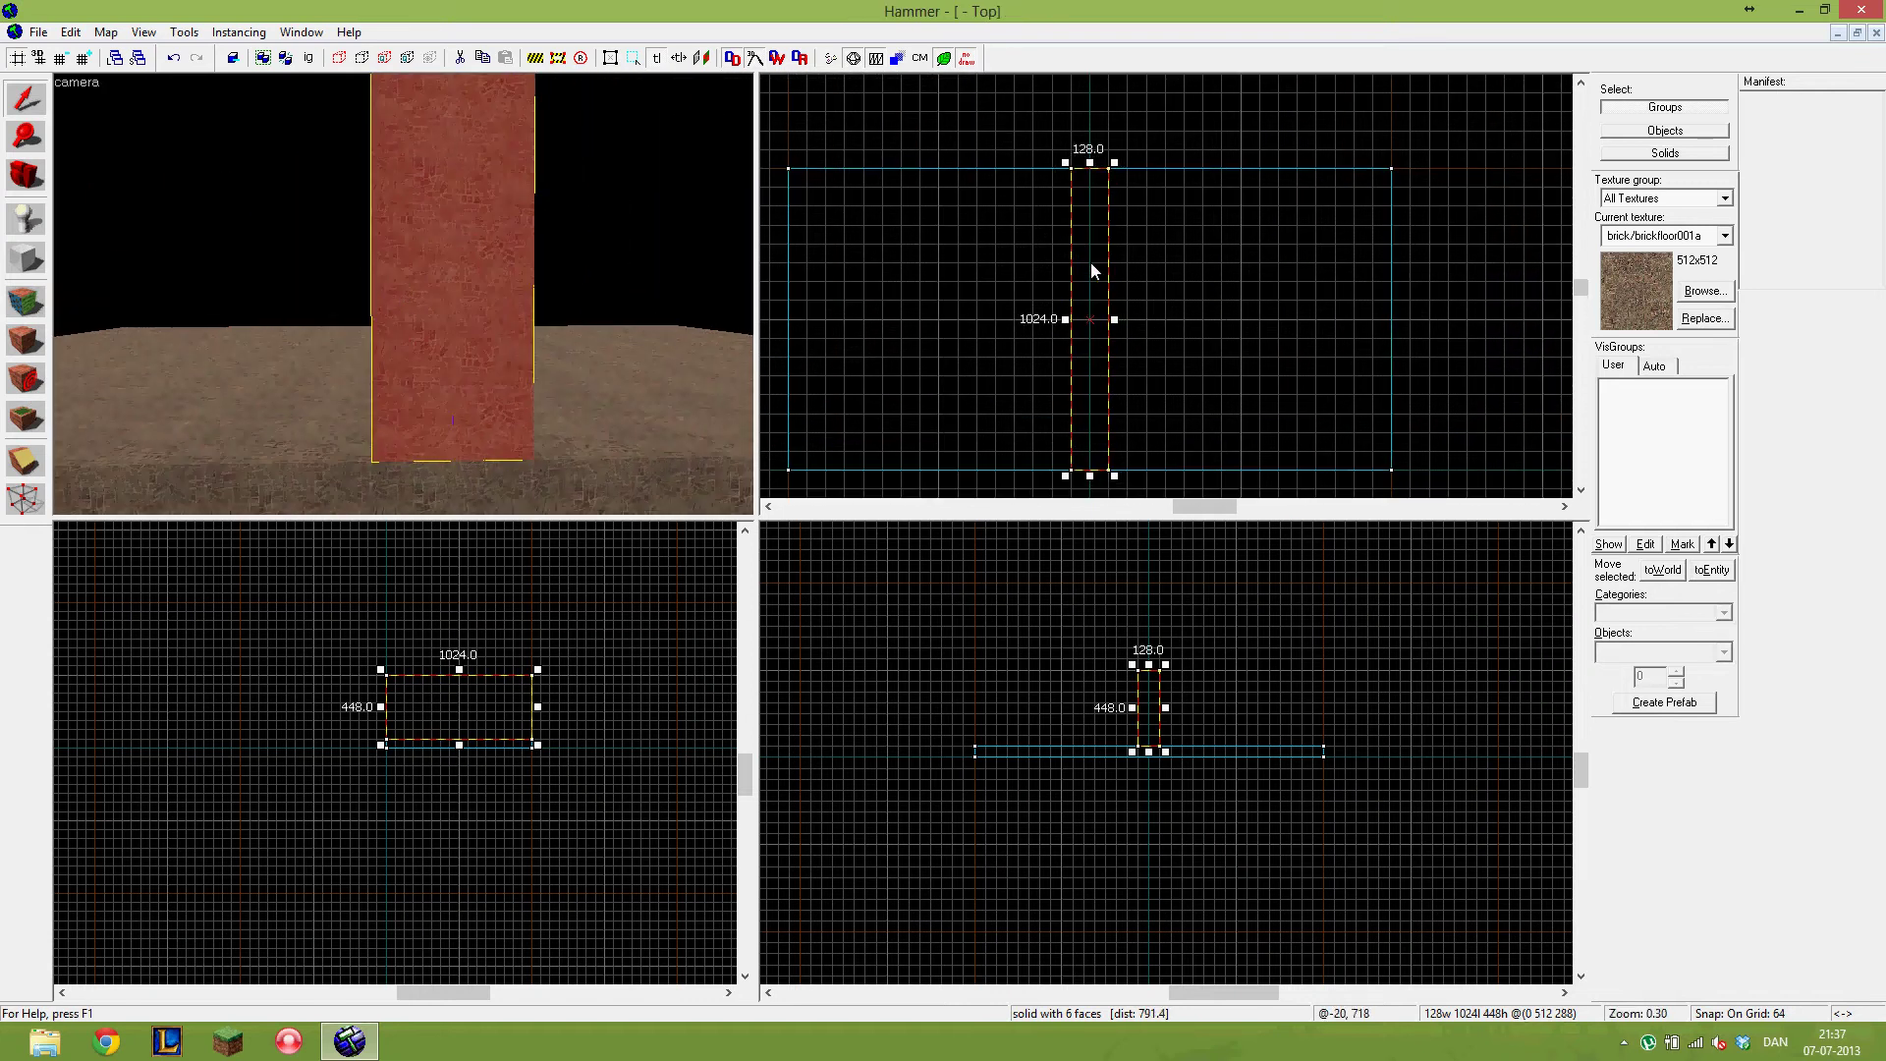
click(60, 58)
click(60, 58)
scroll(1108, 344, up, 5)
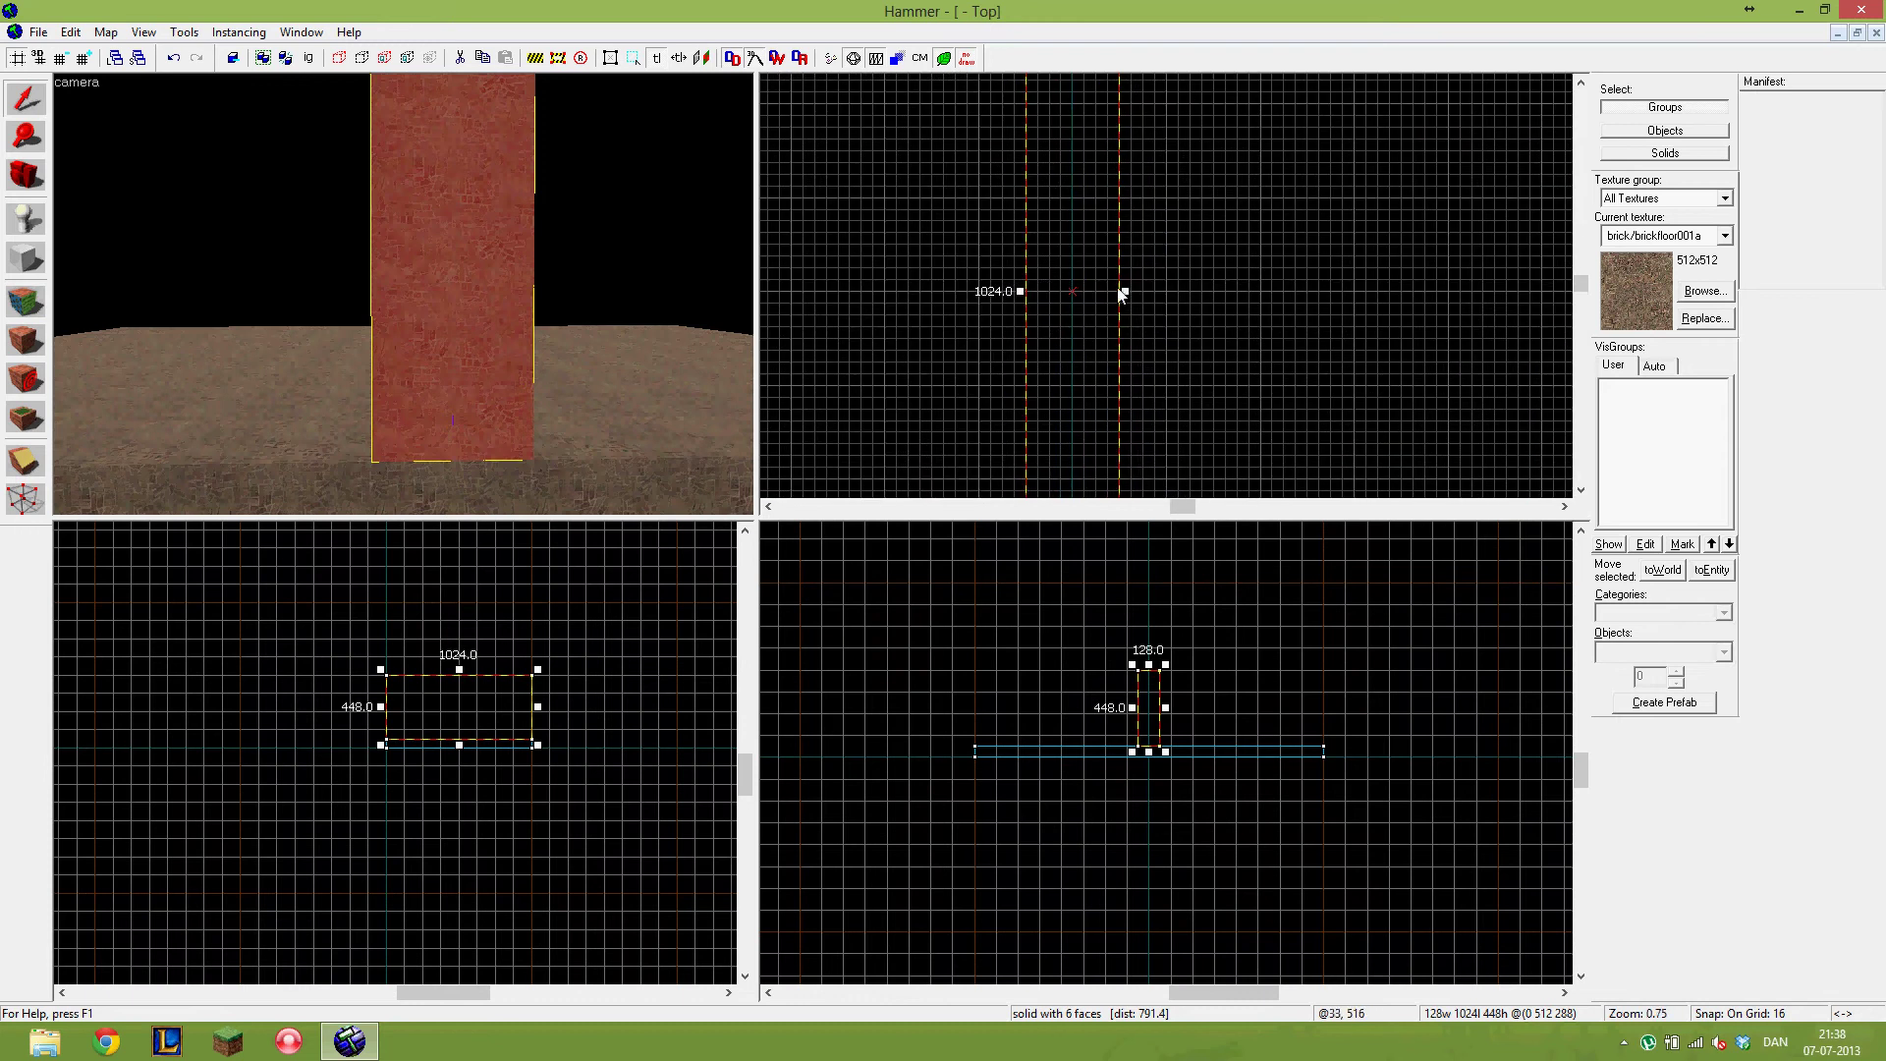
drag(1125, 292, 1051, 296)
- Examine the thinned wall from several angles in the camera view and reselect it
key(z)
key(d)
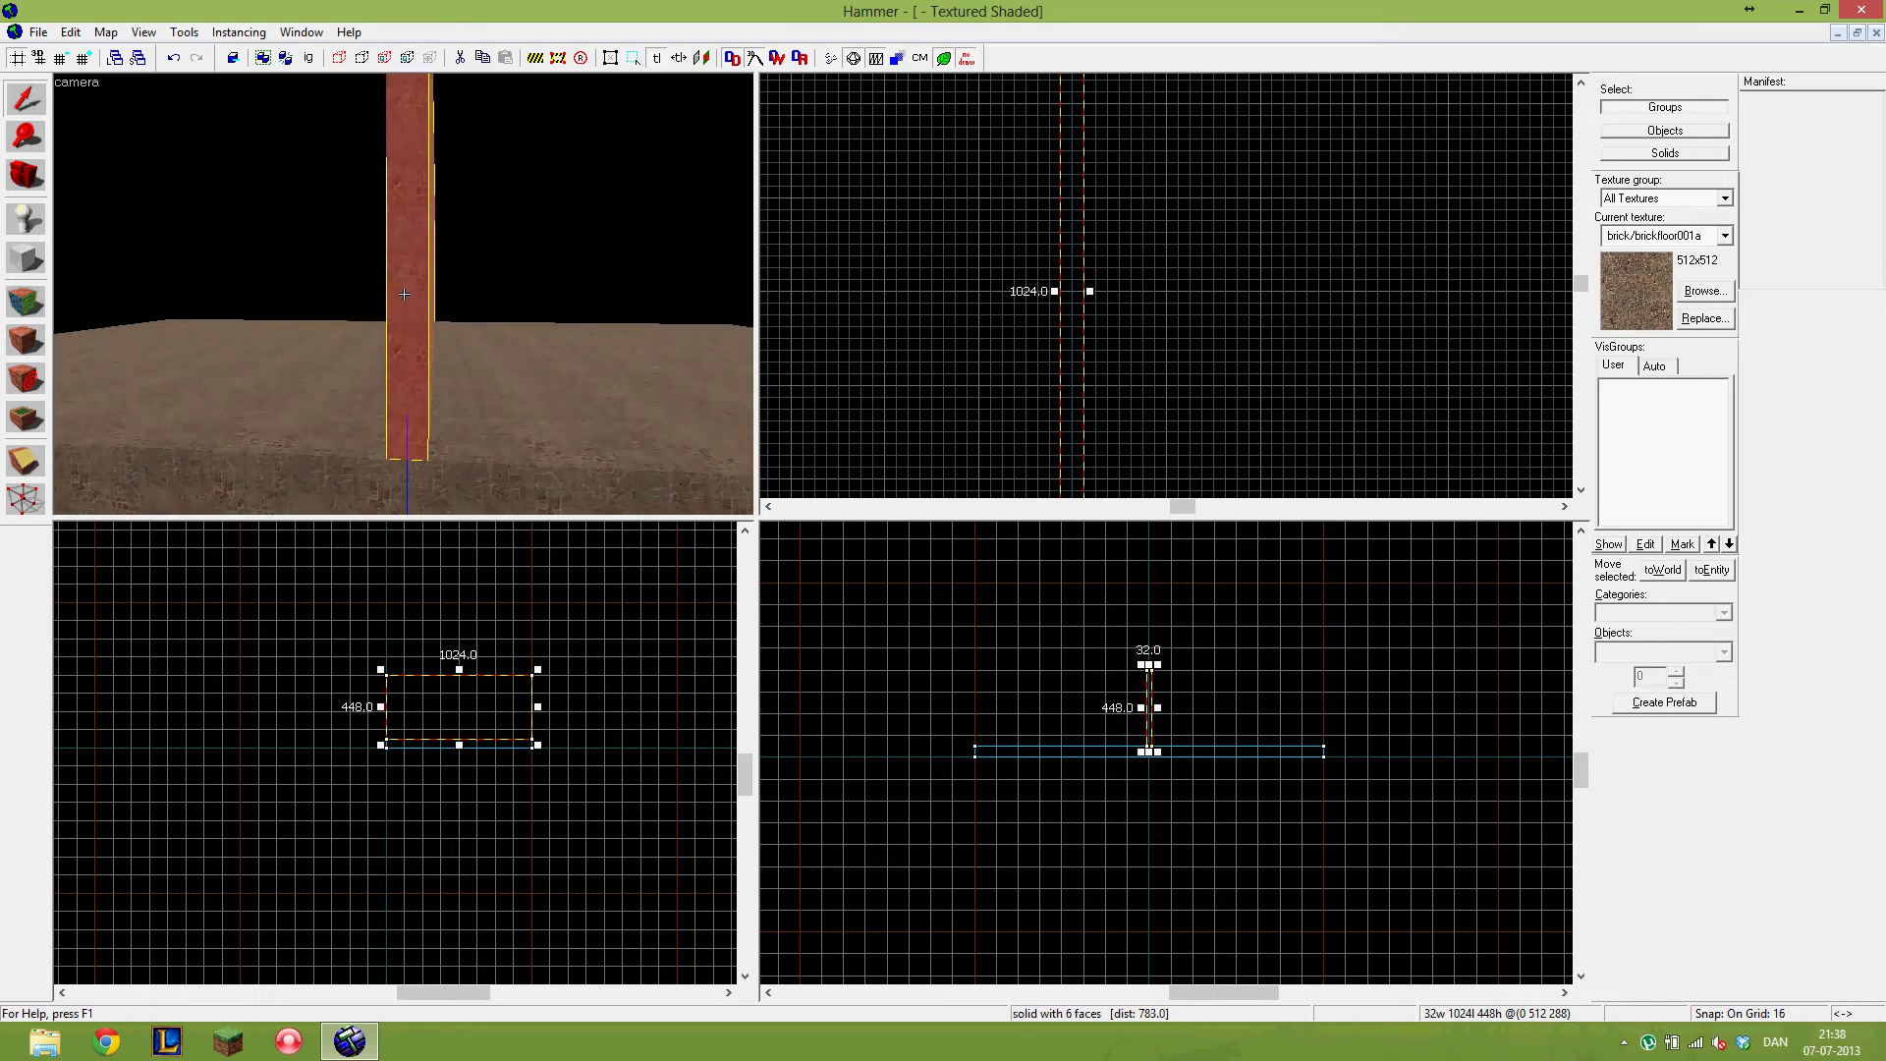
key(z)
key(Escape)
key(a)
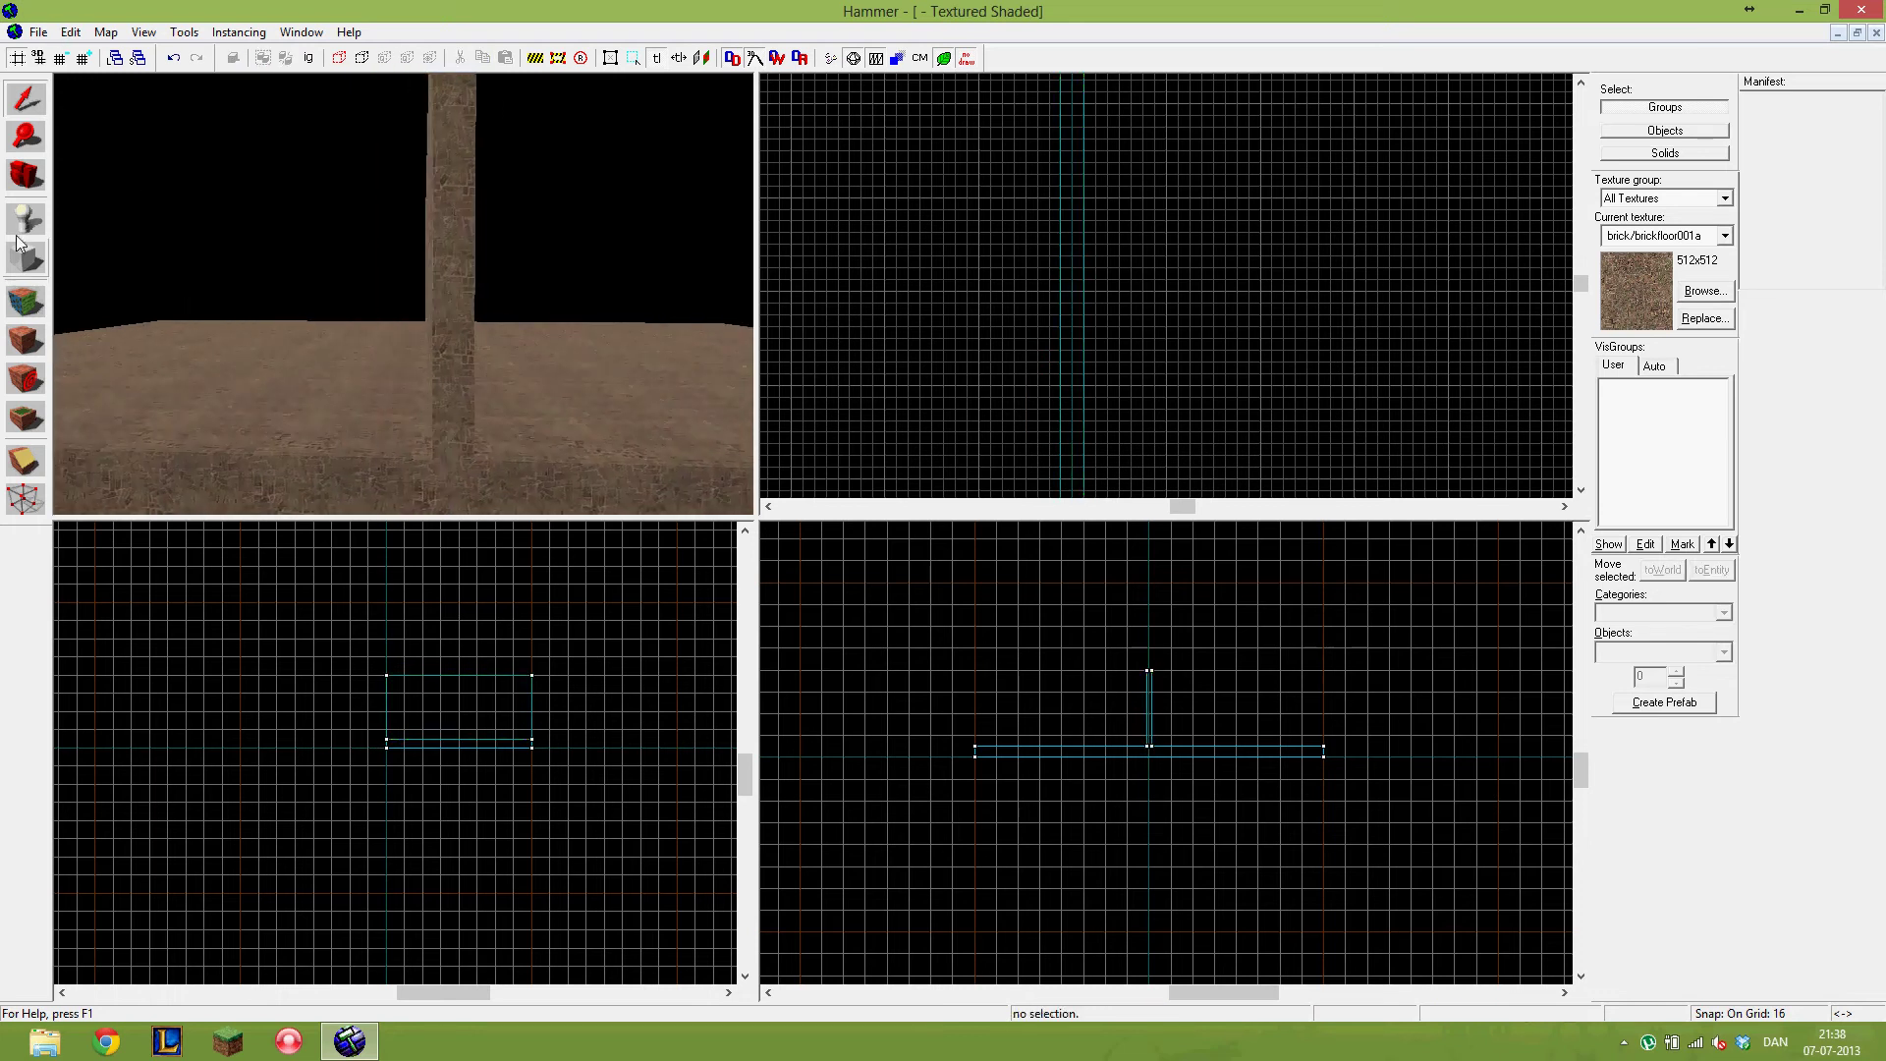
key(z)
key(w)
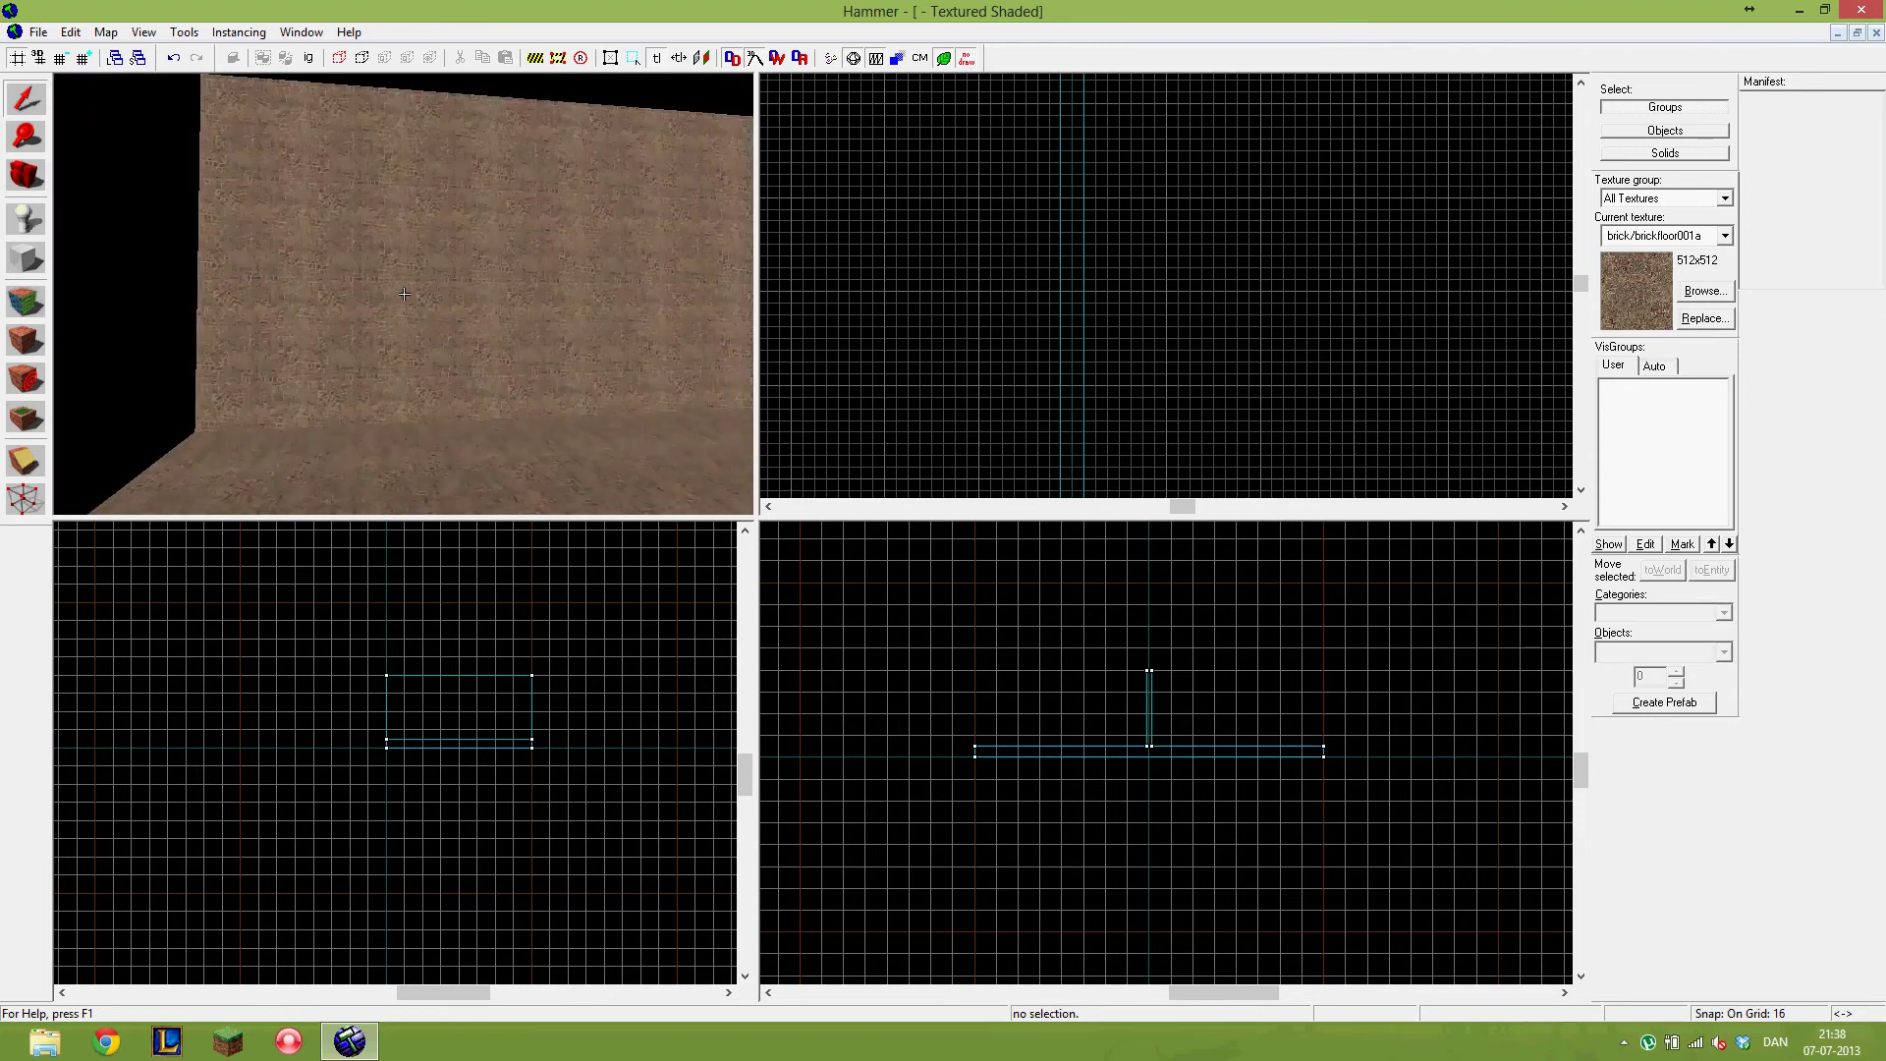
key(w)
key(s)
click(404, 293)
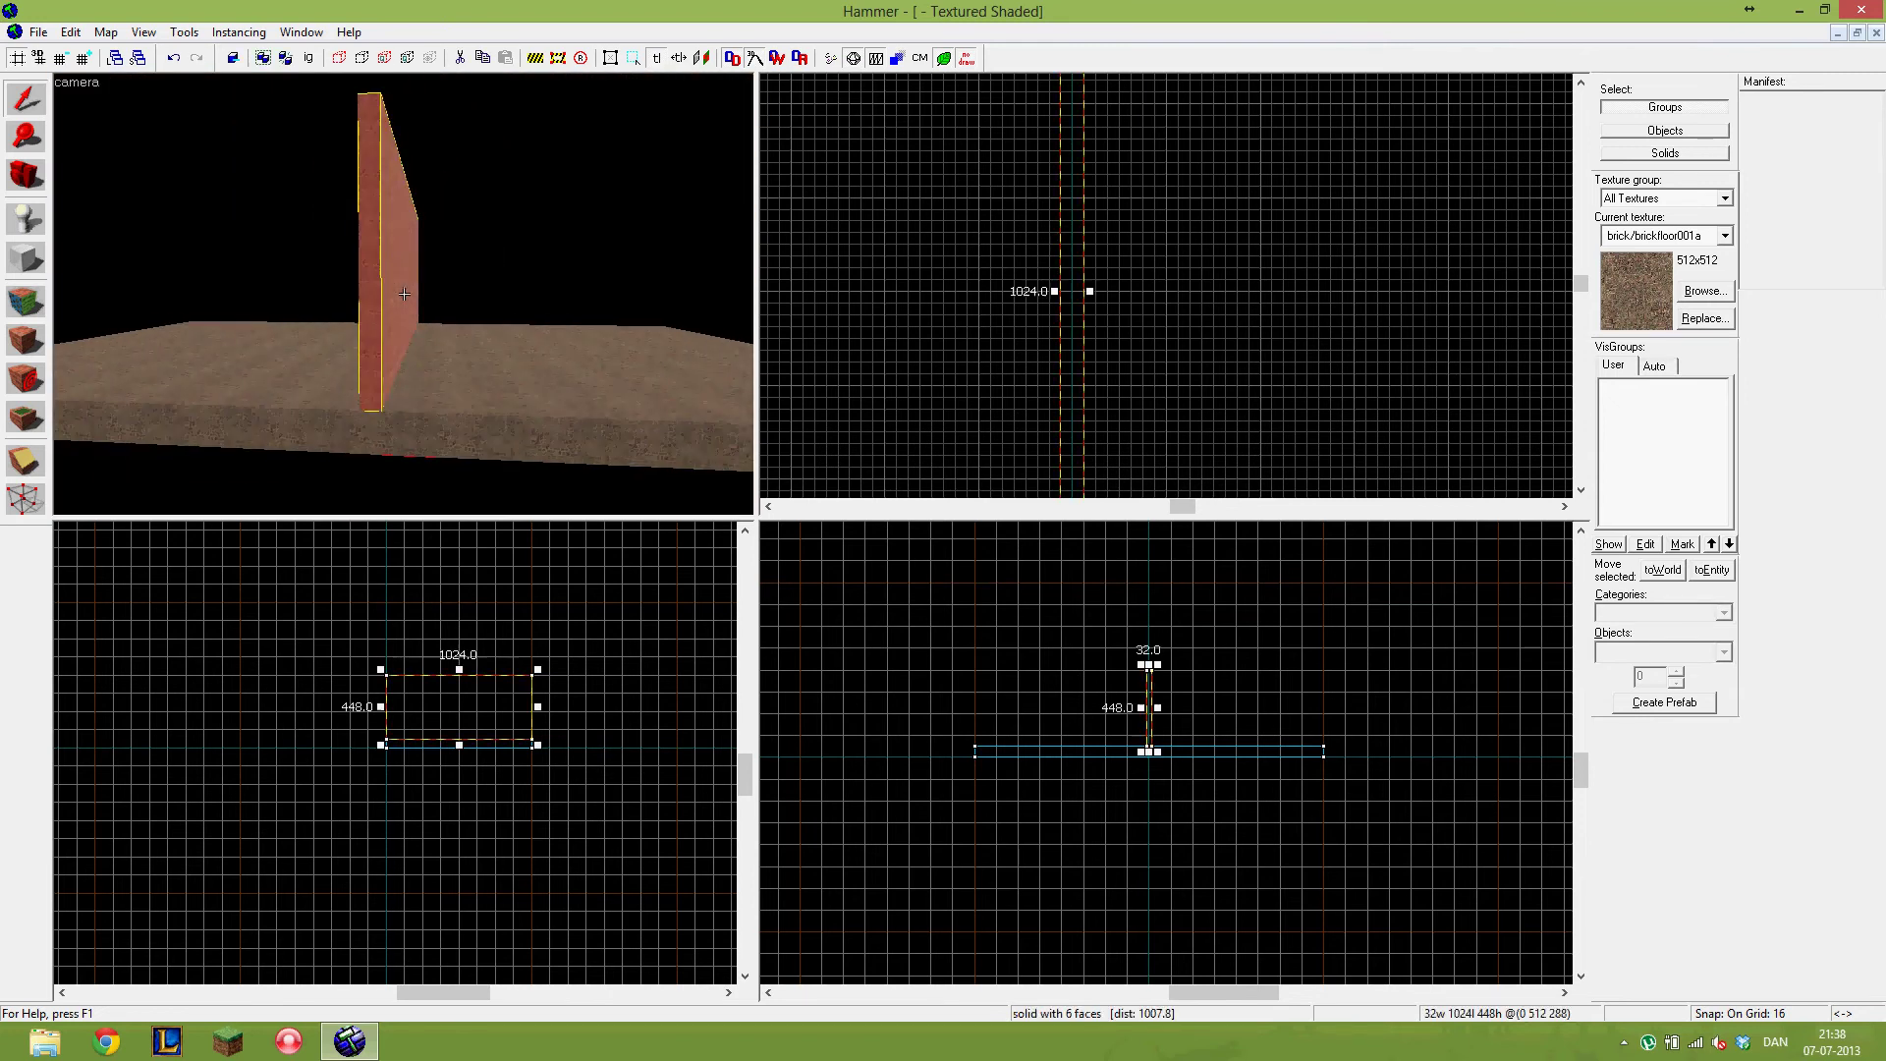
- Move the wall block 128 units to the left along the floor in the top view
key(z)
scroll(1118, 242, down, 5)
scroll(1118, 246, down, 2)
drag(1108, 243, 1080, 238)
- Raise the grid size to 128 and place a copy of the wall about 240 units to its right in the top view
click(83, 58)
click(83, 58)
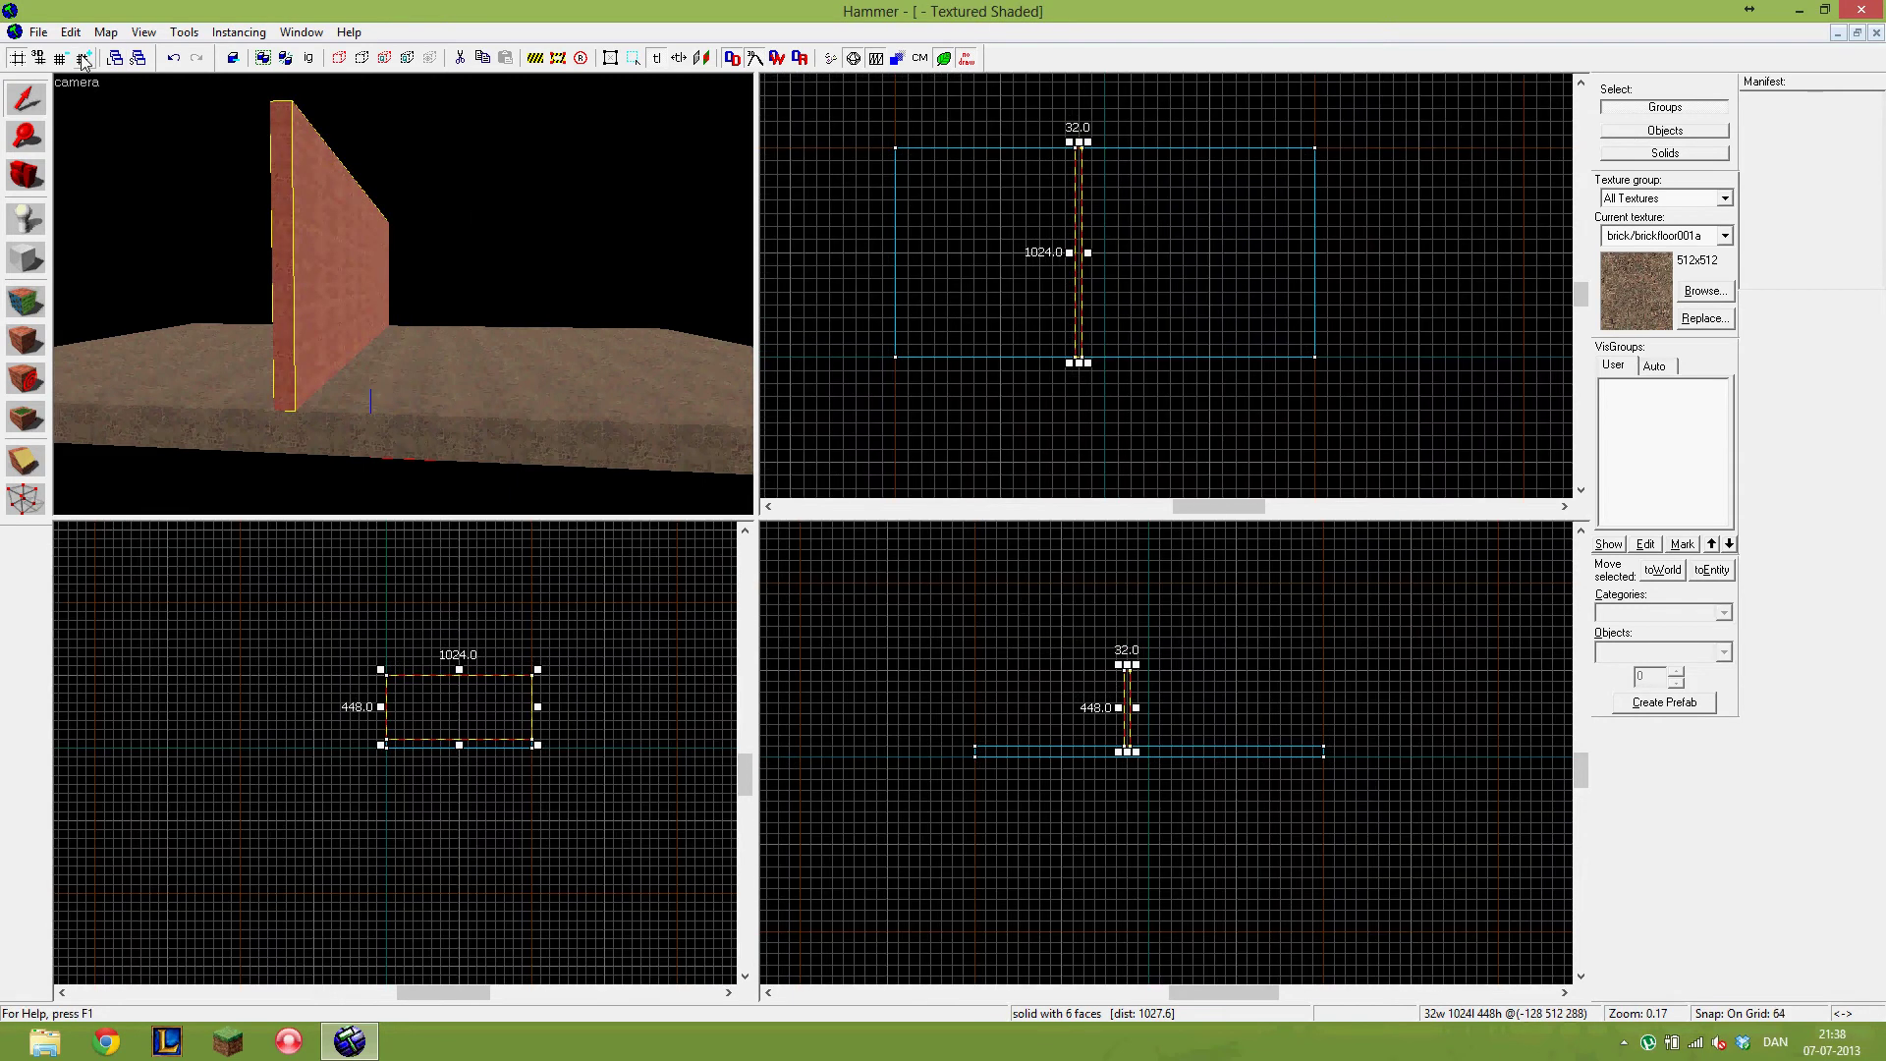
click(83, 58)
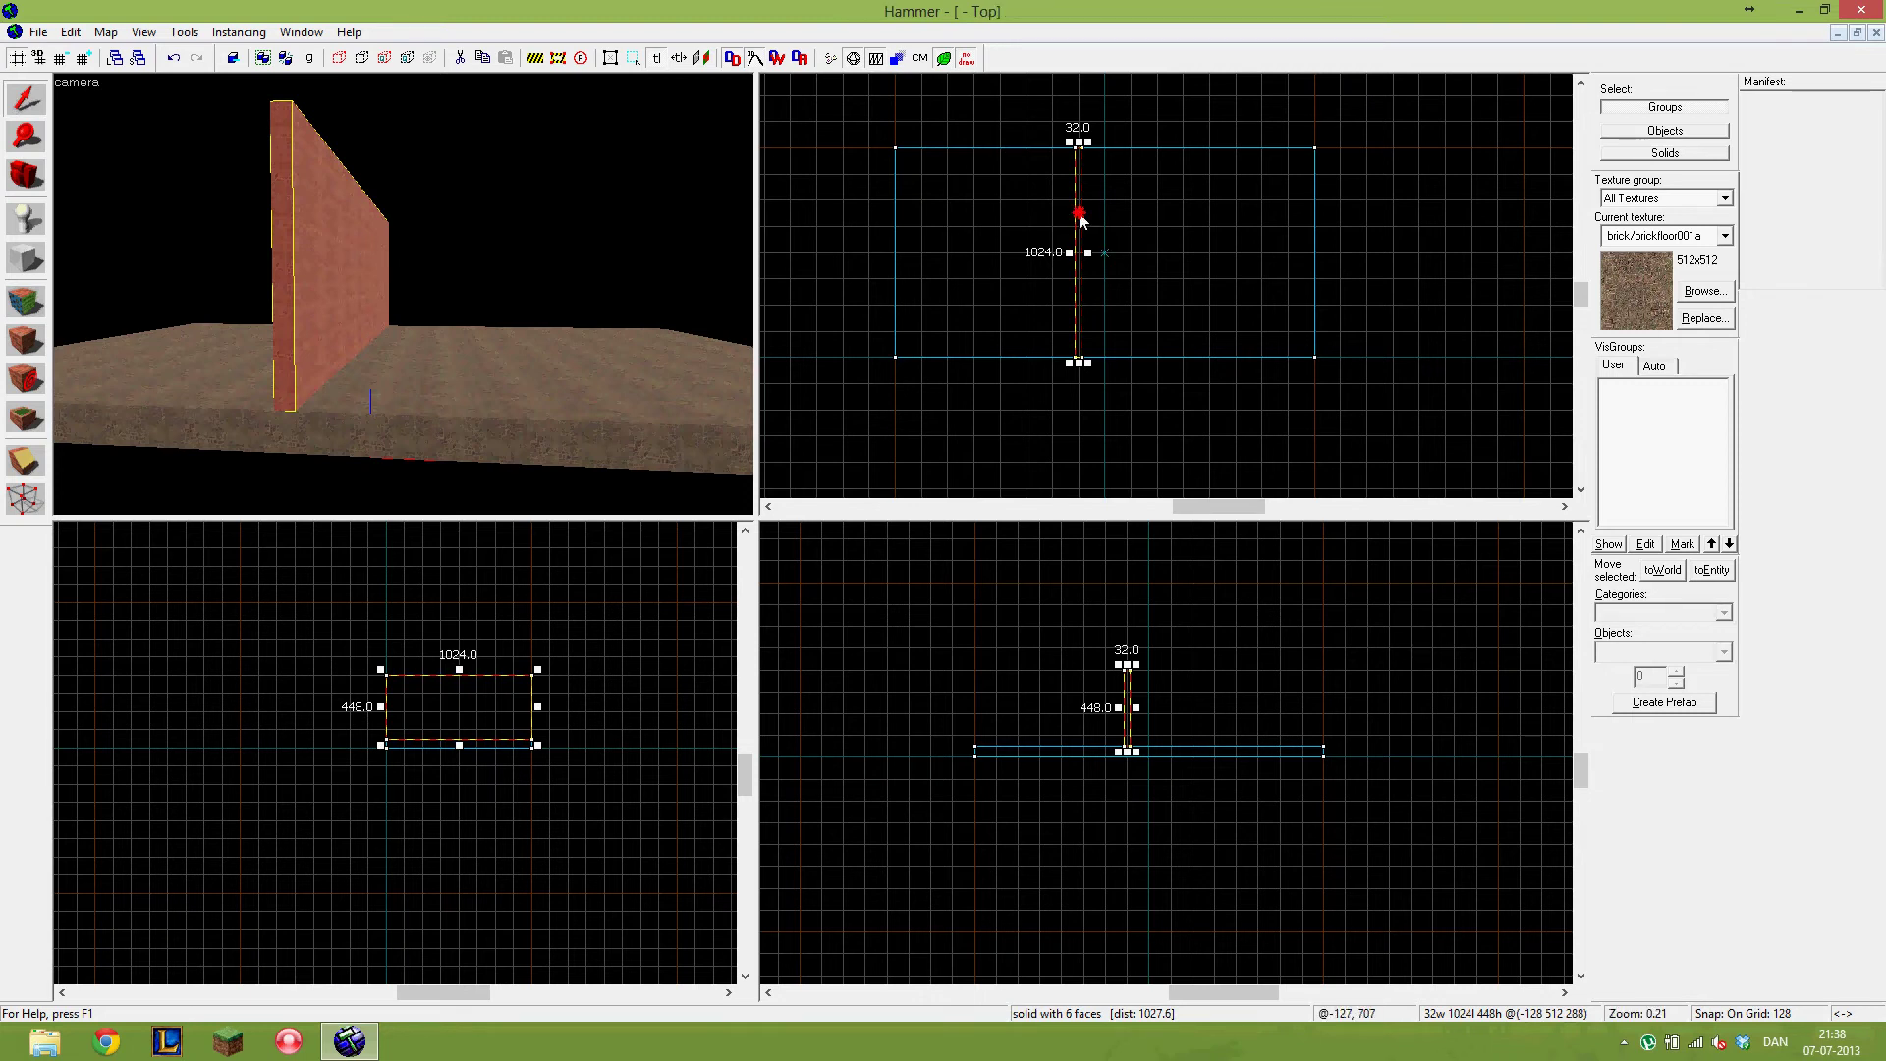
drag(1081, 220, 1129, 216)
- Tie the copied wall to a brush entity, bringing up its object properties
key(a)
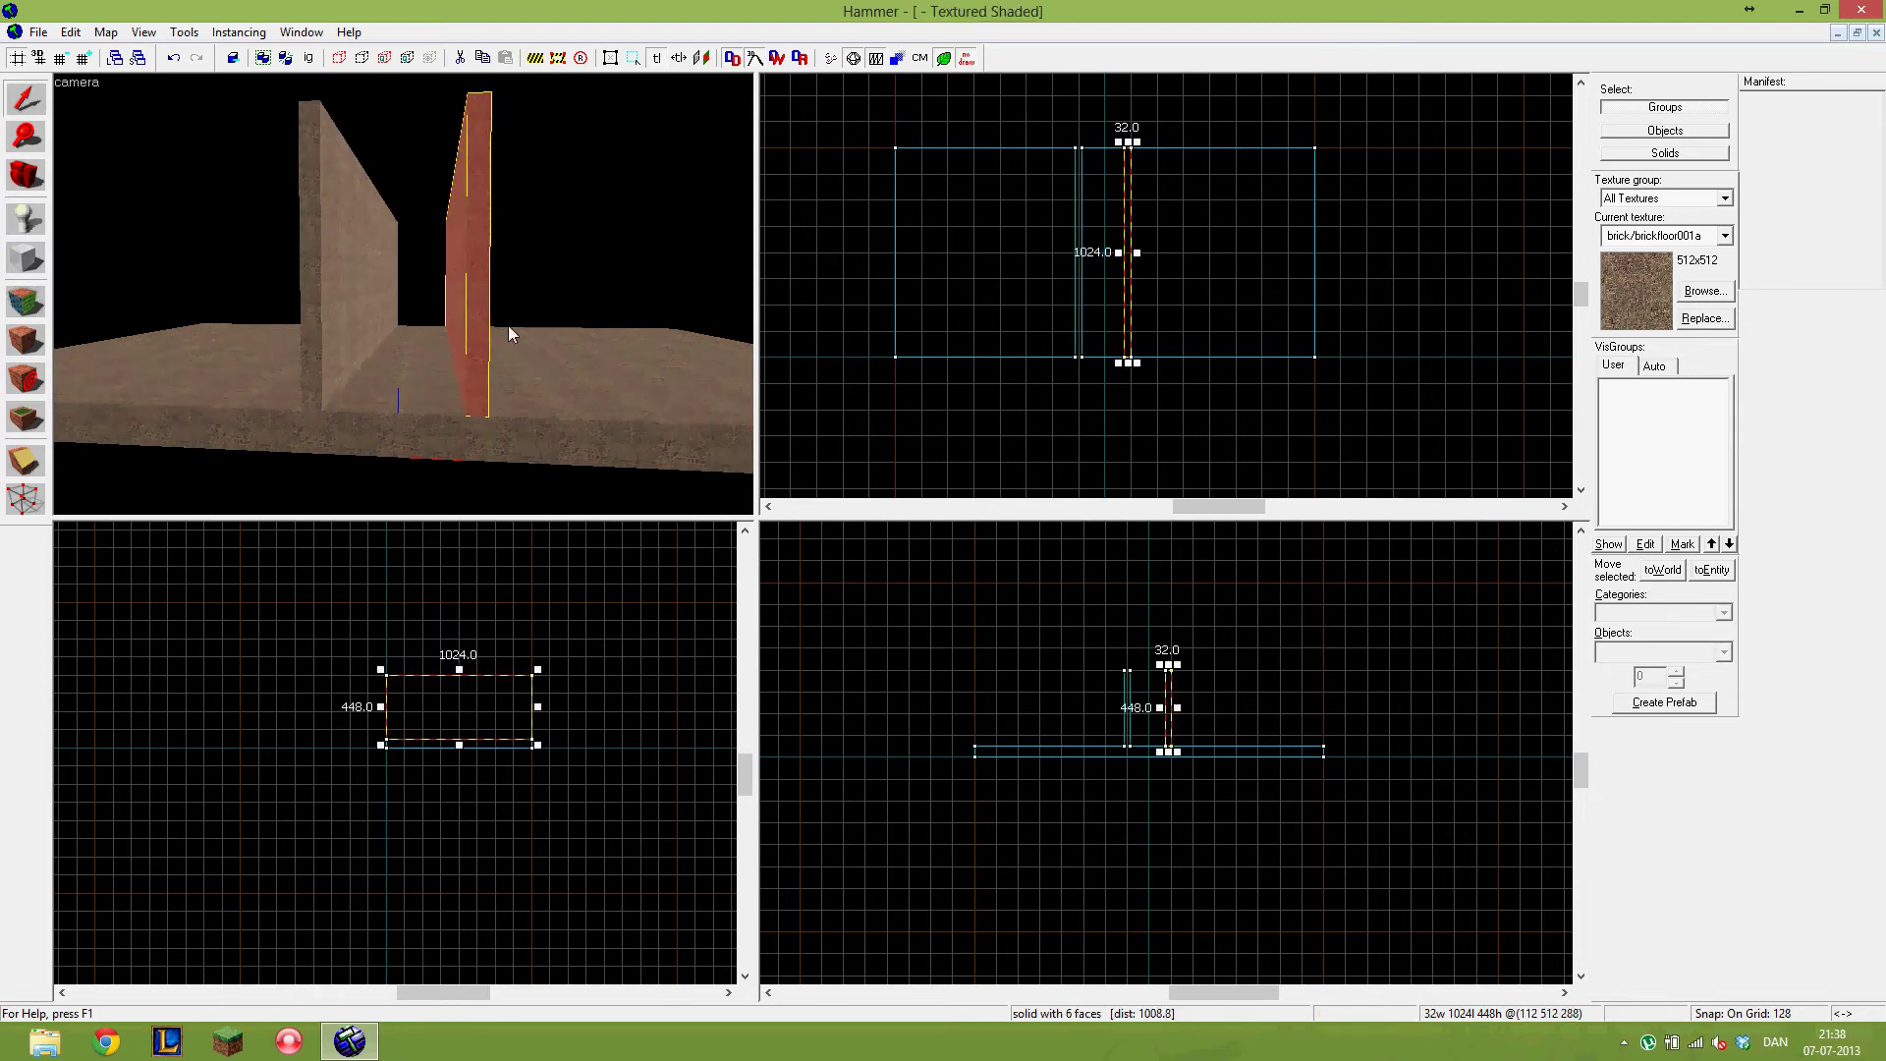
key(a)
key(d)
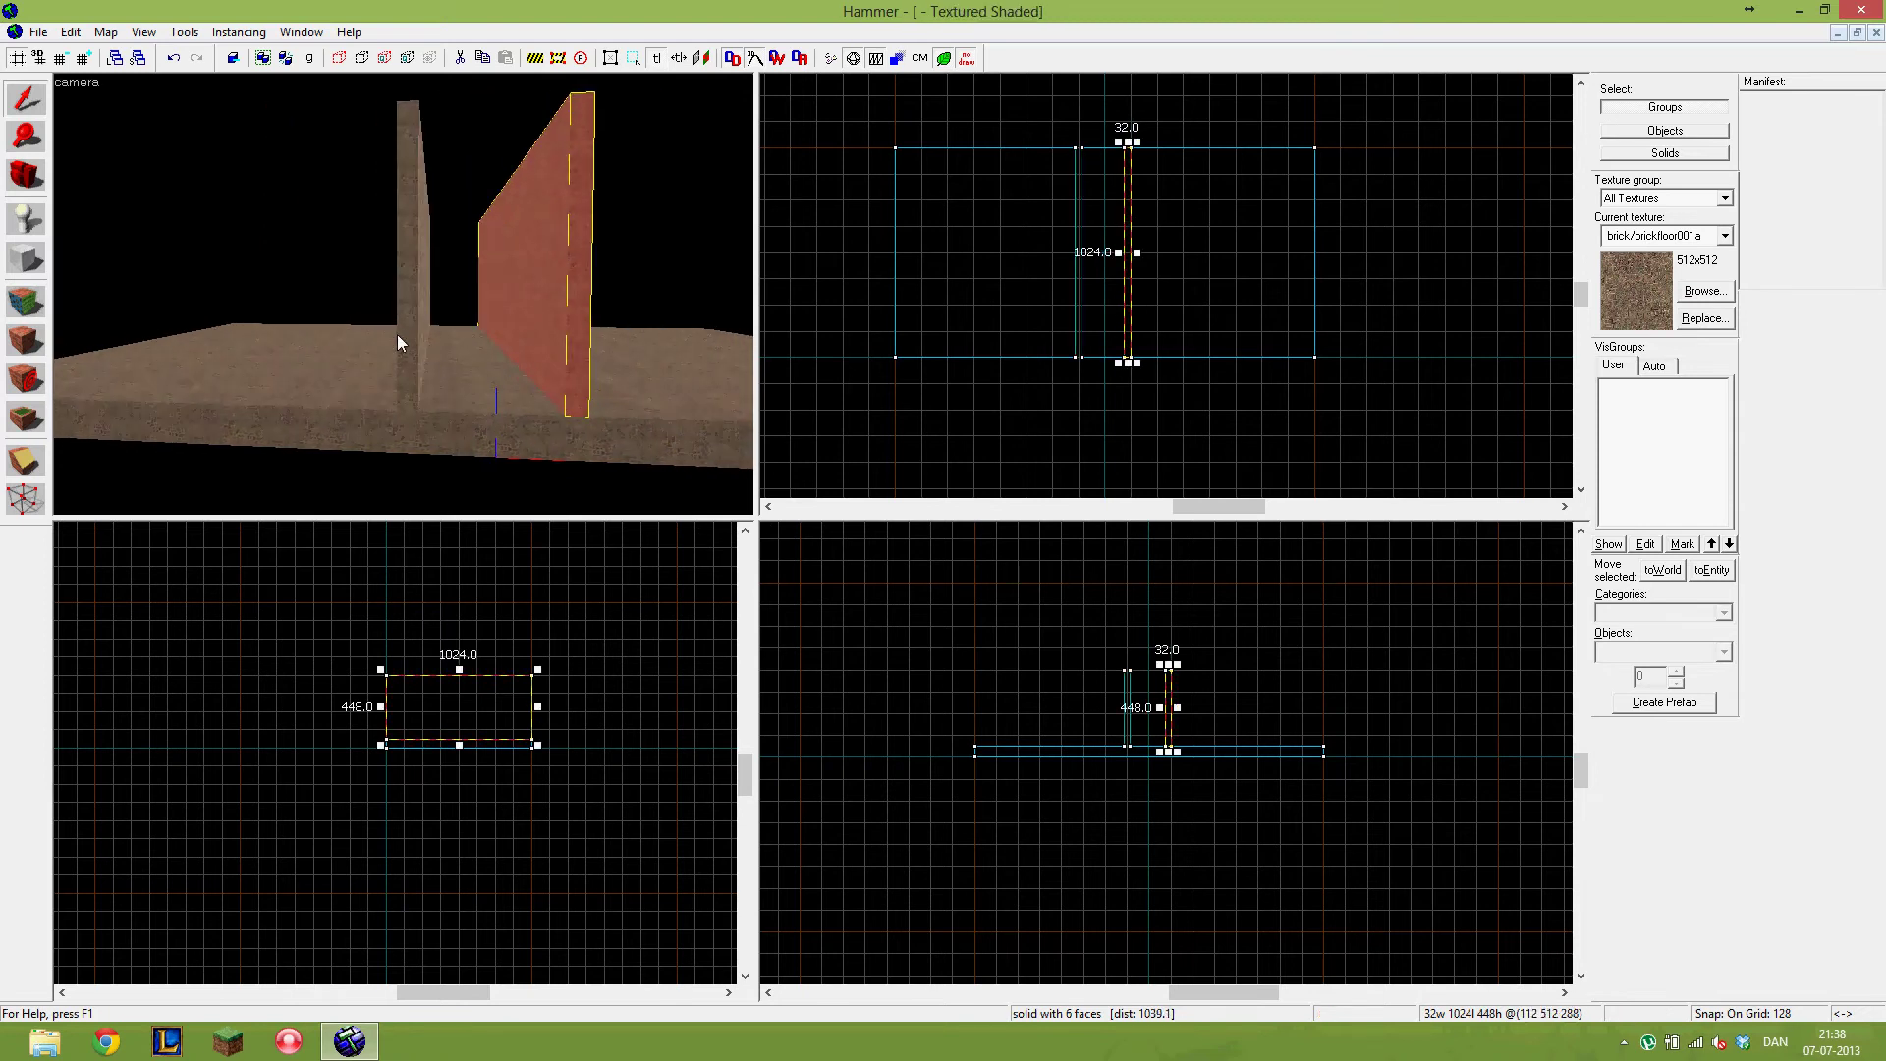
key(a)
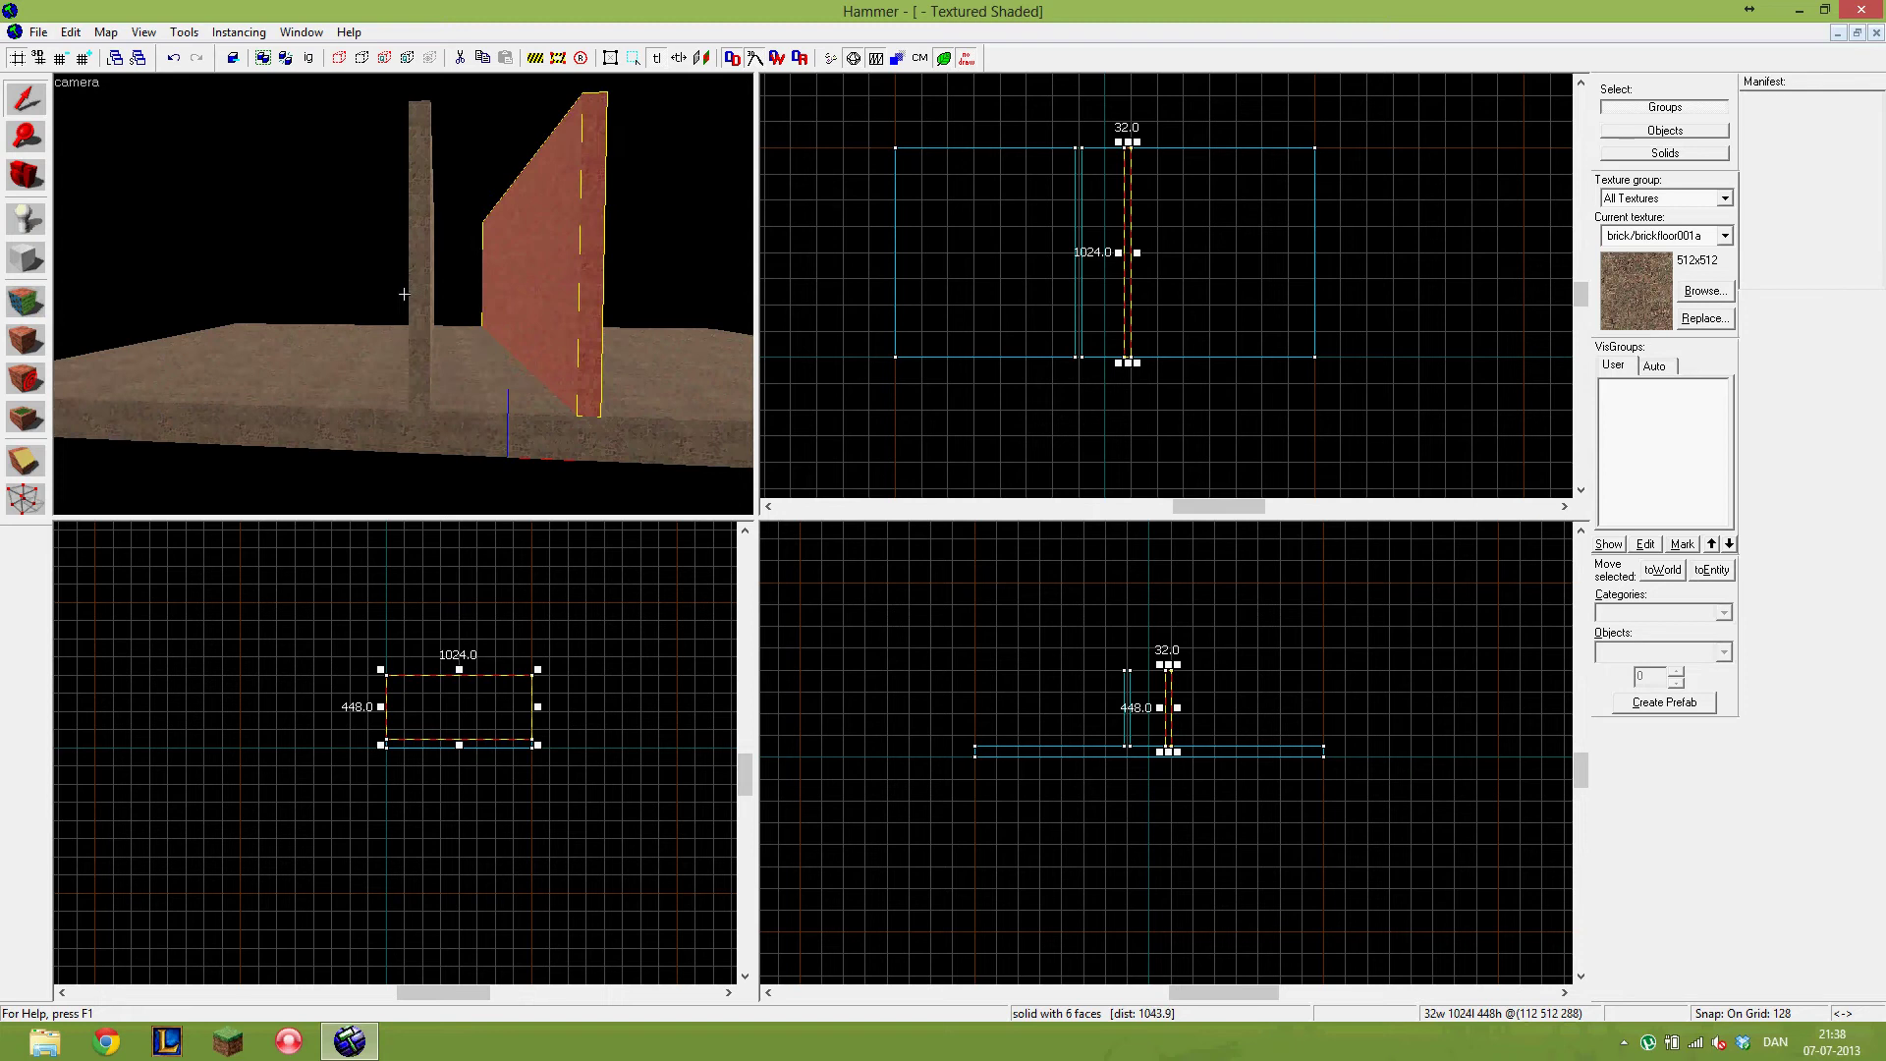
key(z)
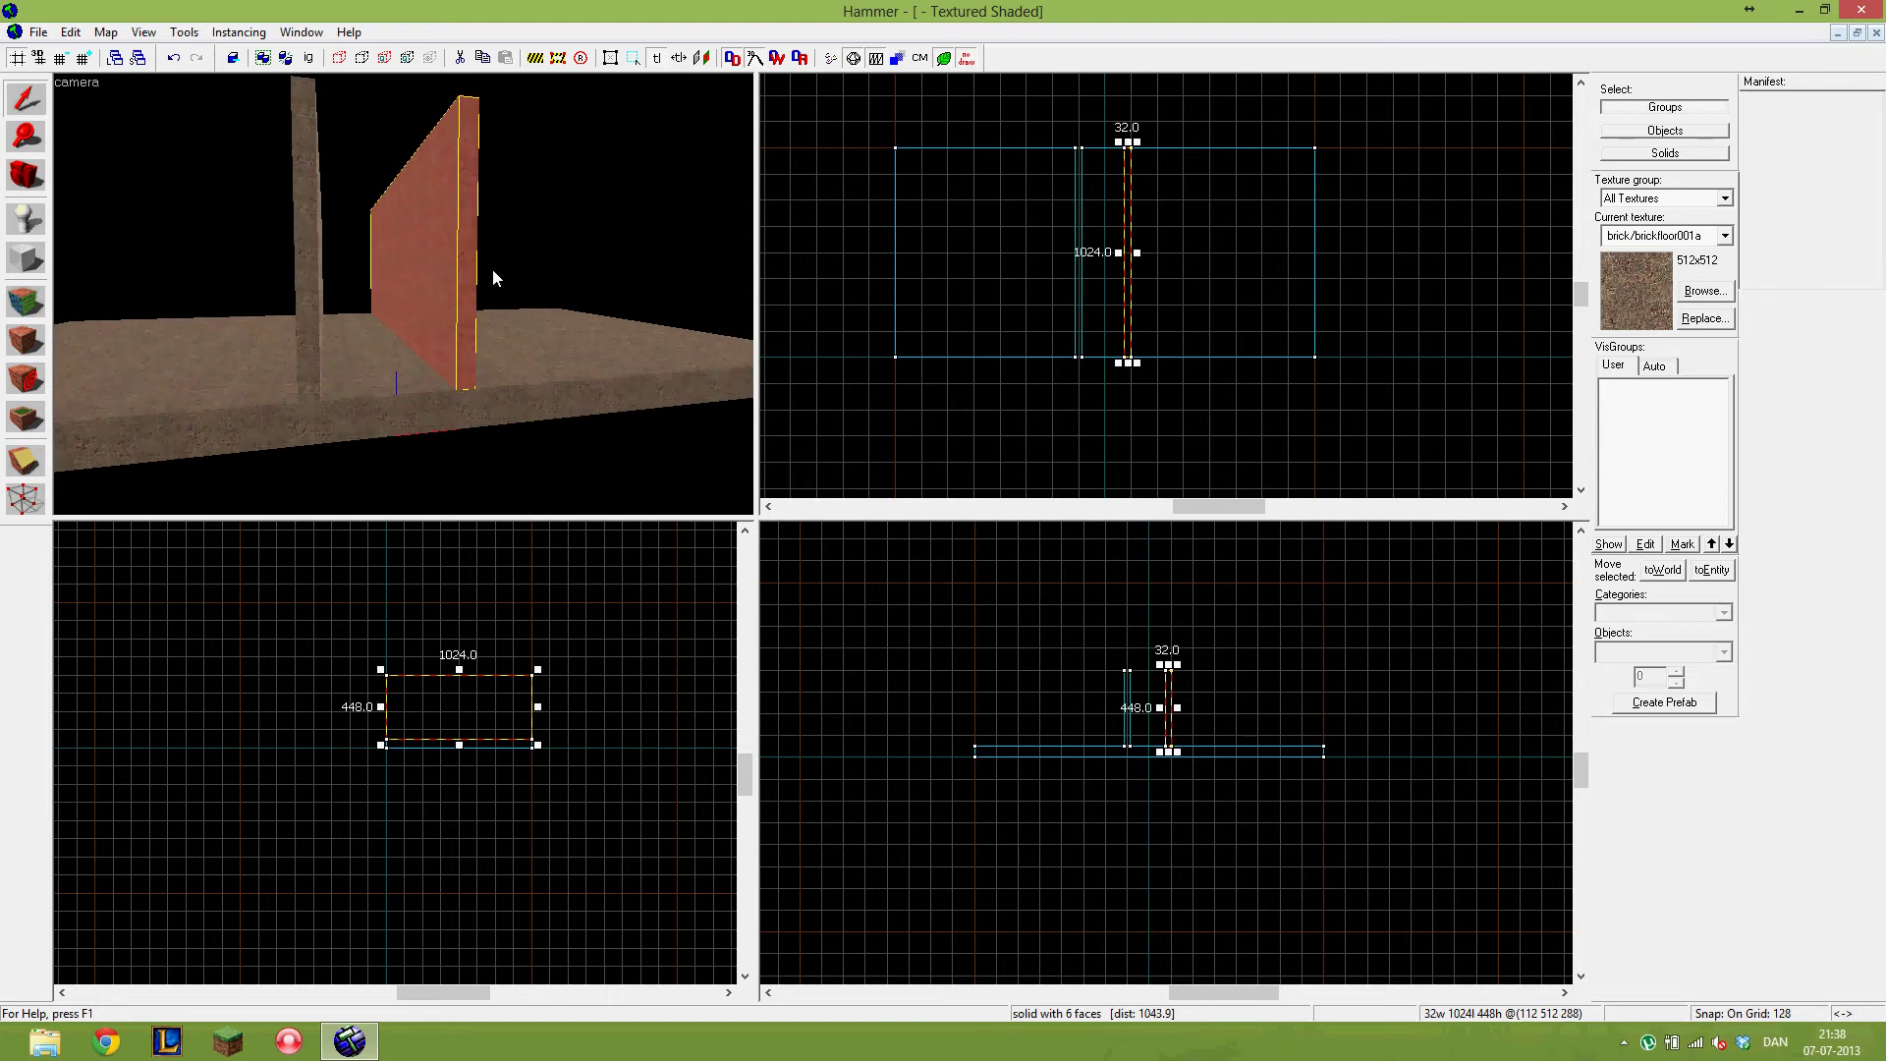
key(ctrl+t)
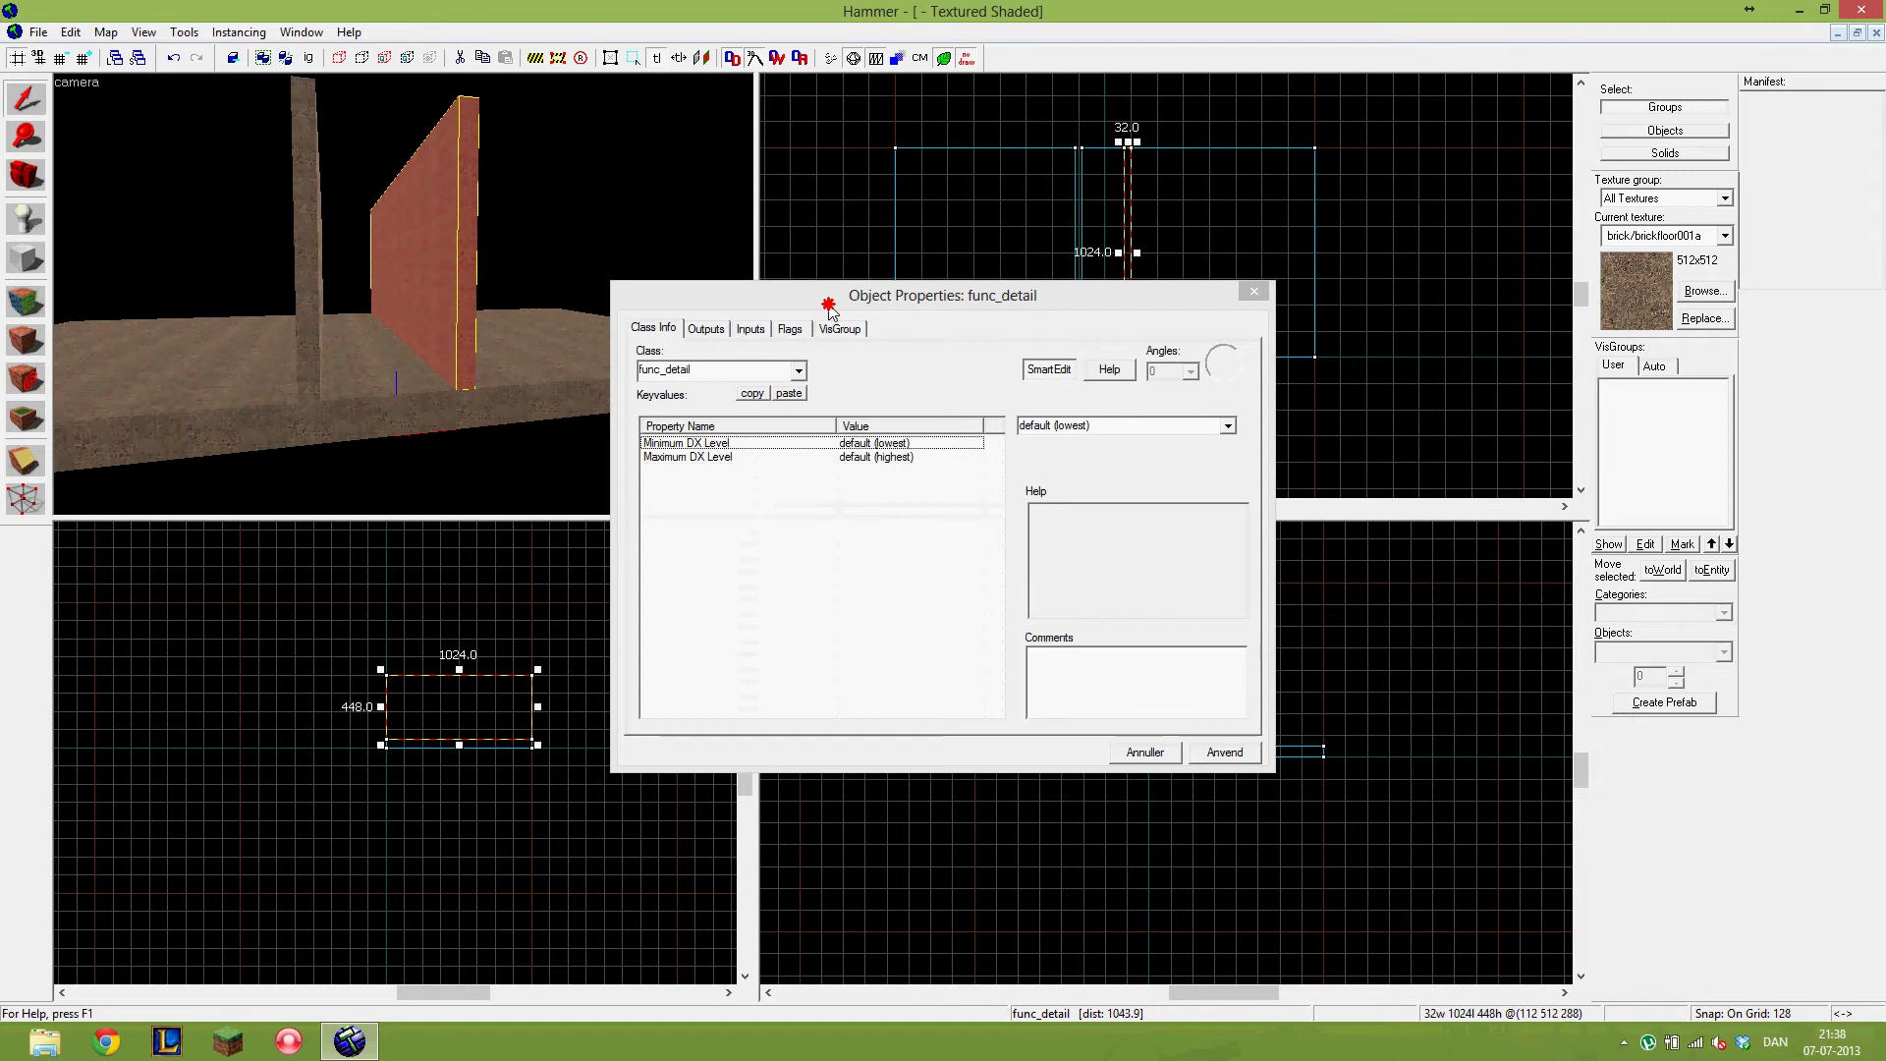
drag(826, 303, 757, 270)
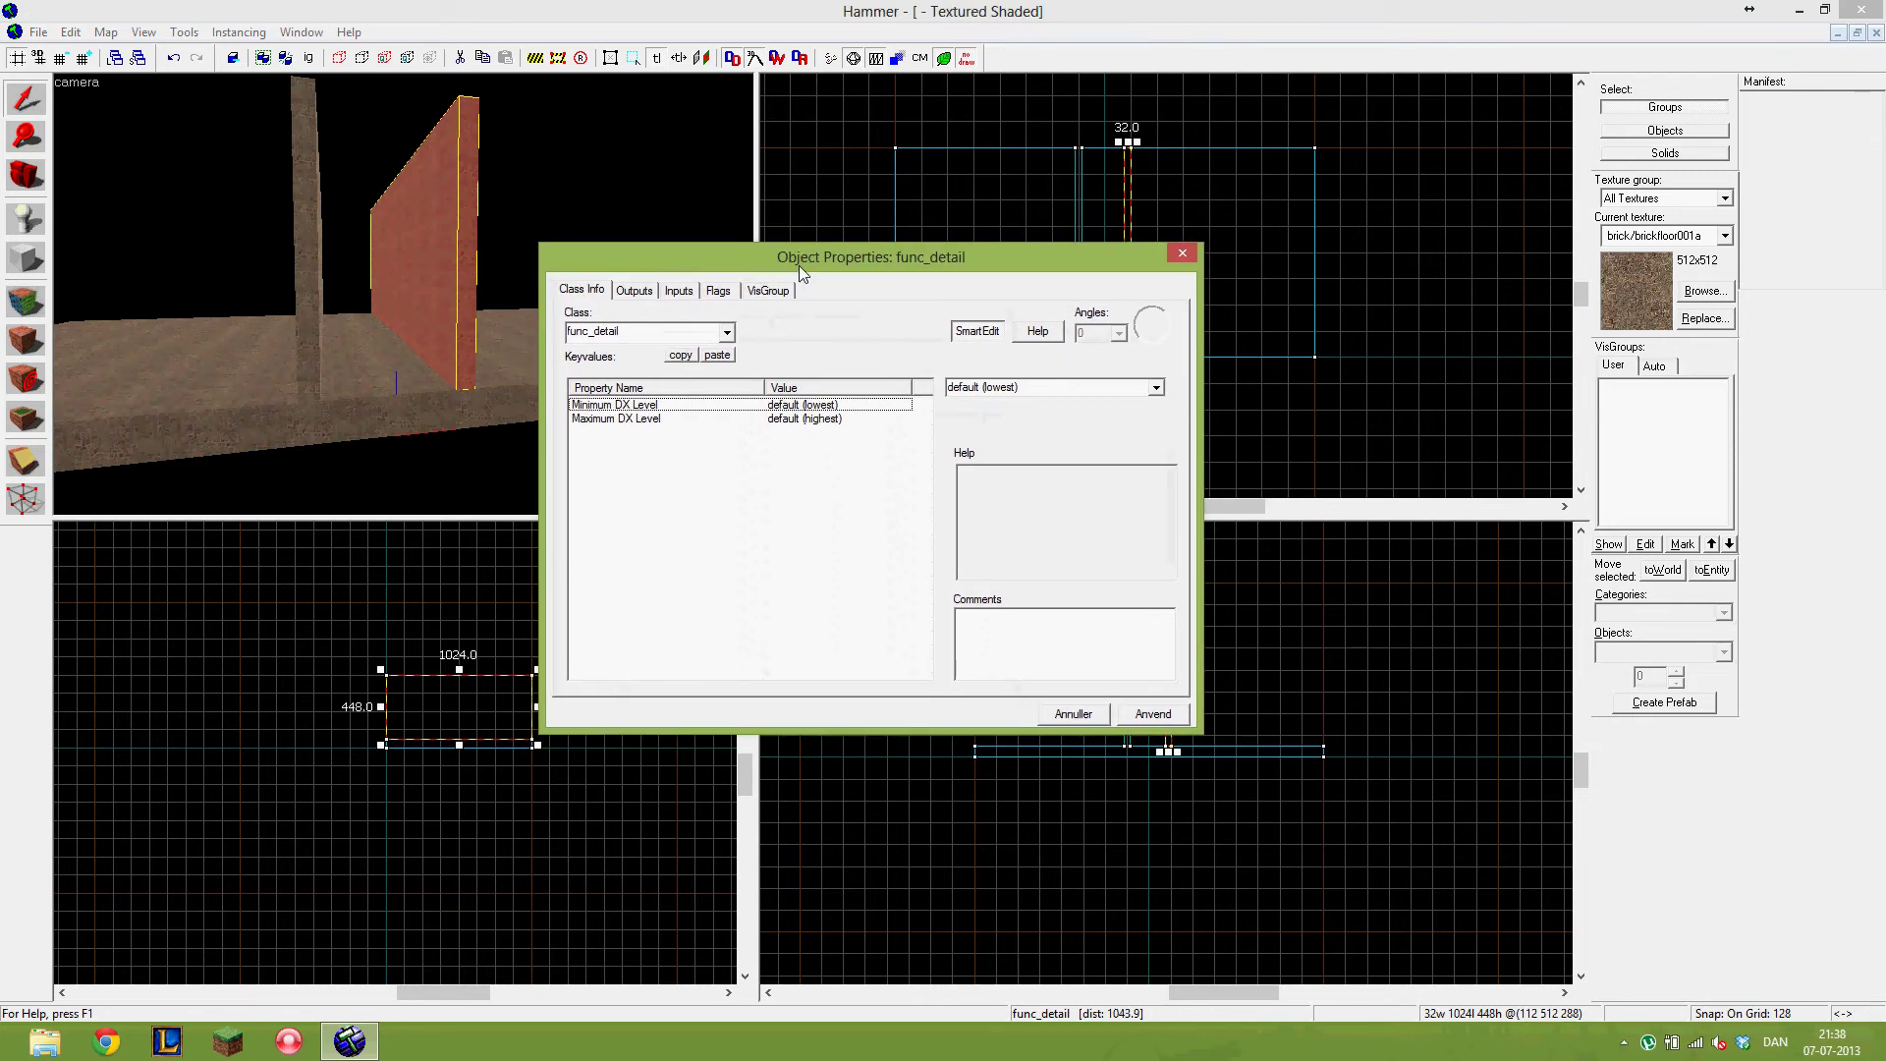
click(237, 263)
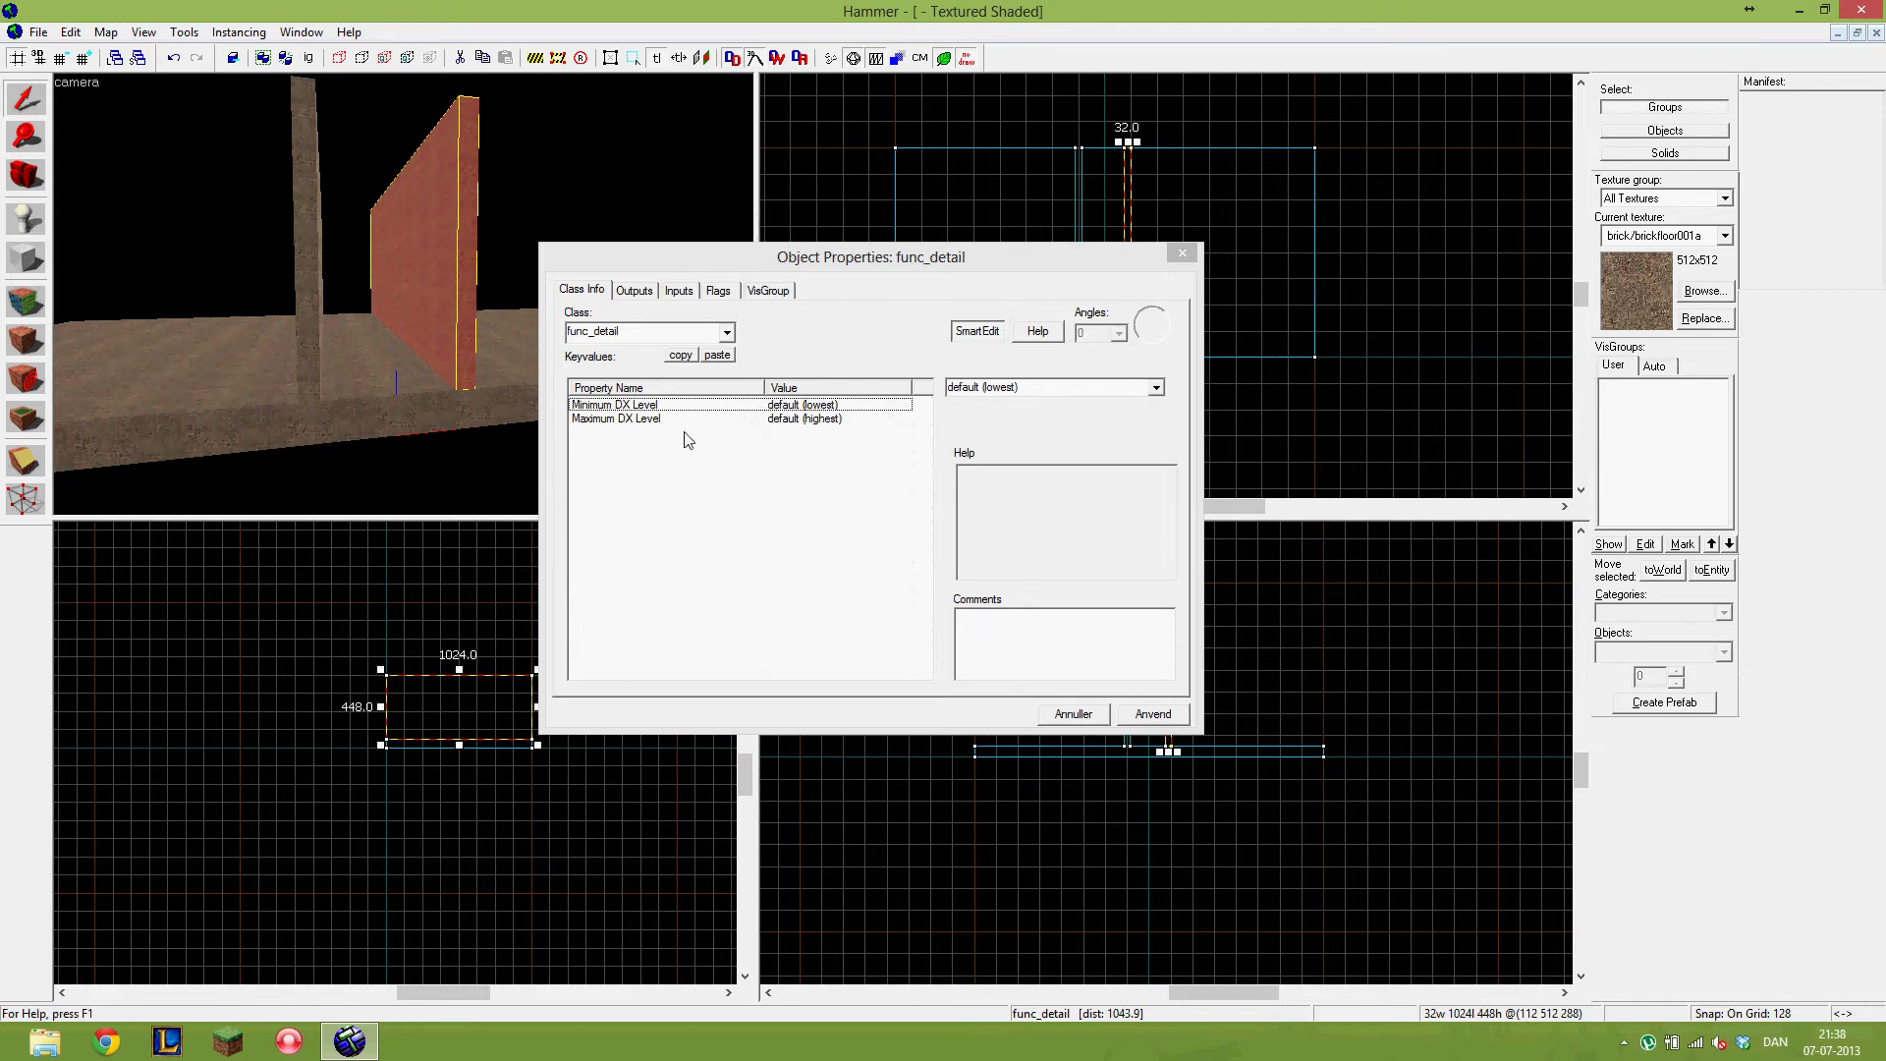
- Change the copied wall's entity class to func_brush and apply it
click(726, 332)
click(726, 332)
click(701, 331)
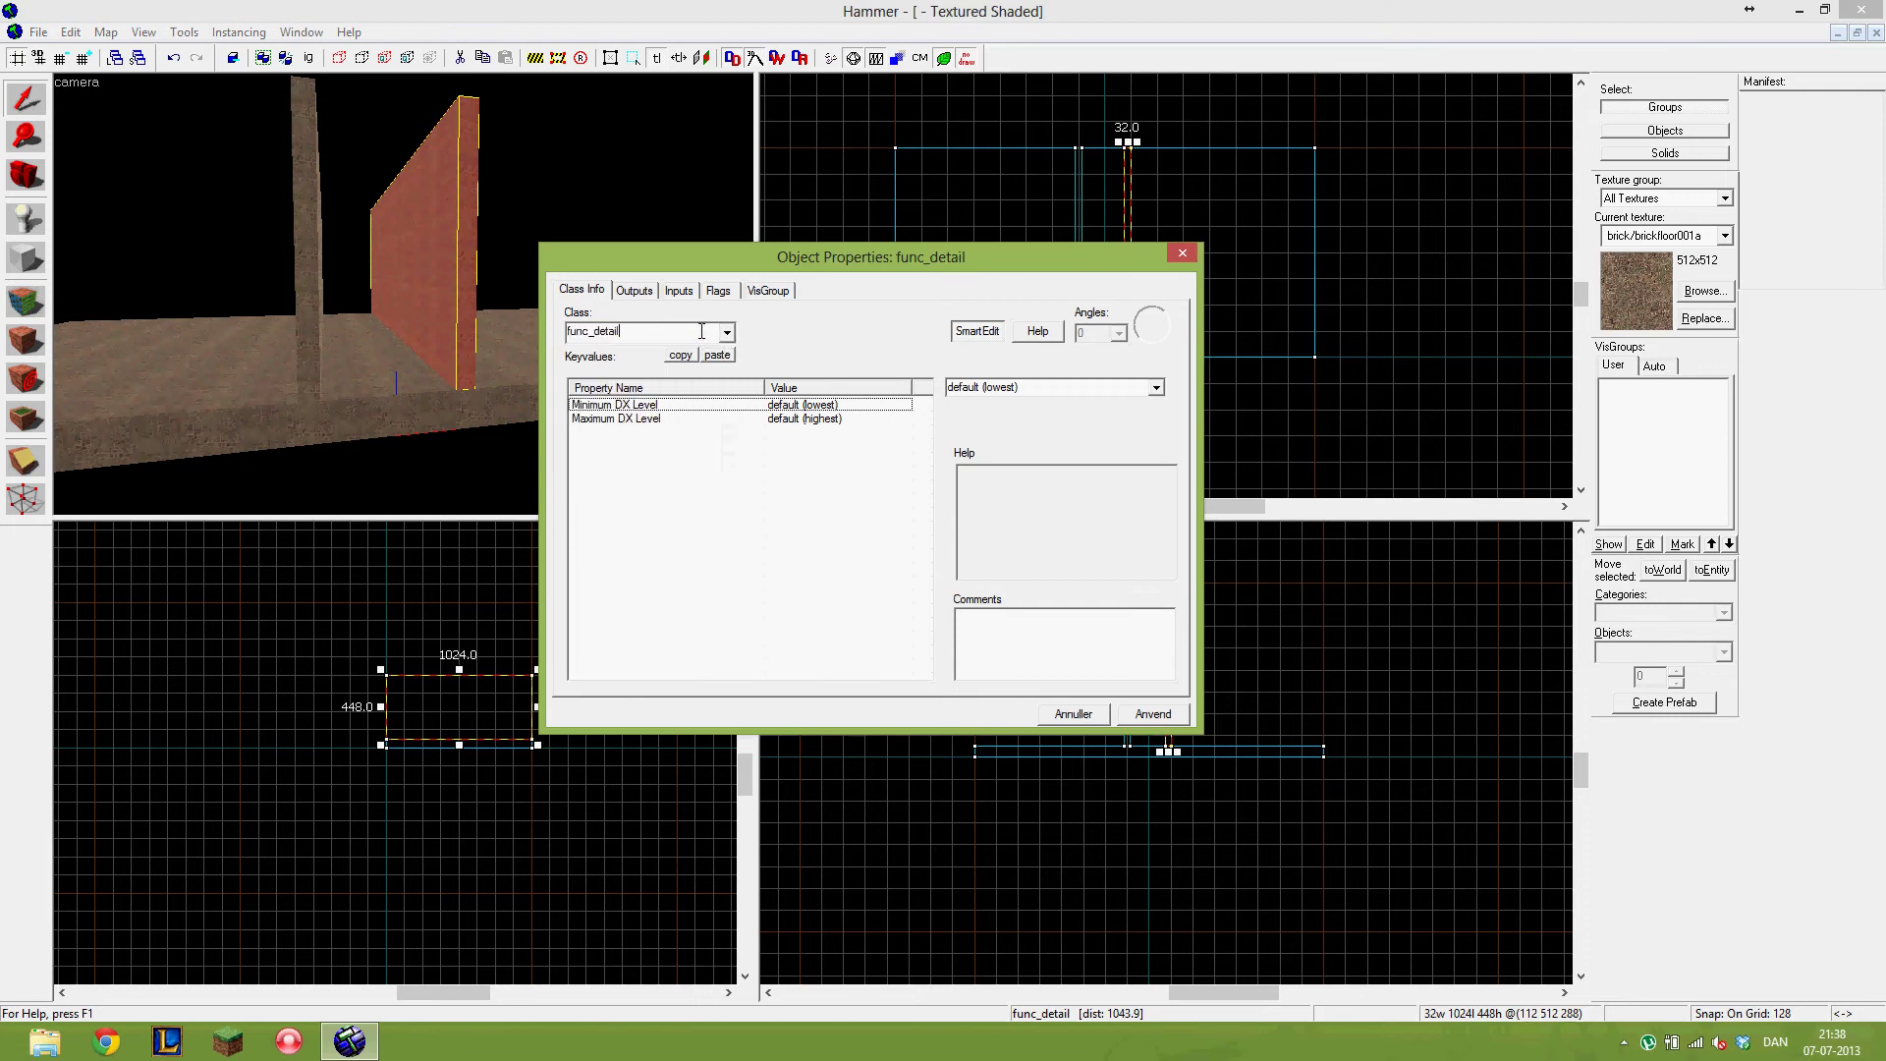
key(BackSpace)
key(BackSpace)
key(BackSpace)
key(BackSpace)
key(BackSpace)
key(BackSpace)
key(BackSpace)
key(BackSpace)
key(BackSpace)
key(BackSpace)
key(BackSpace)
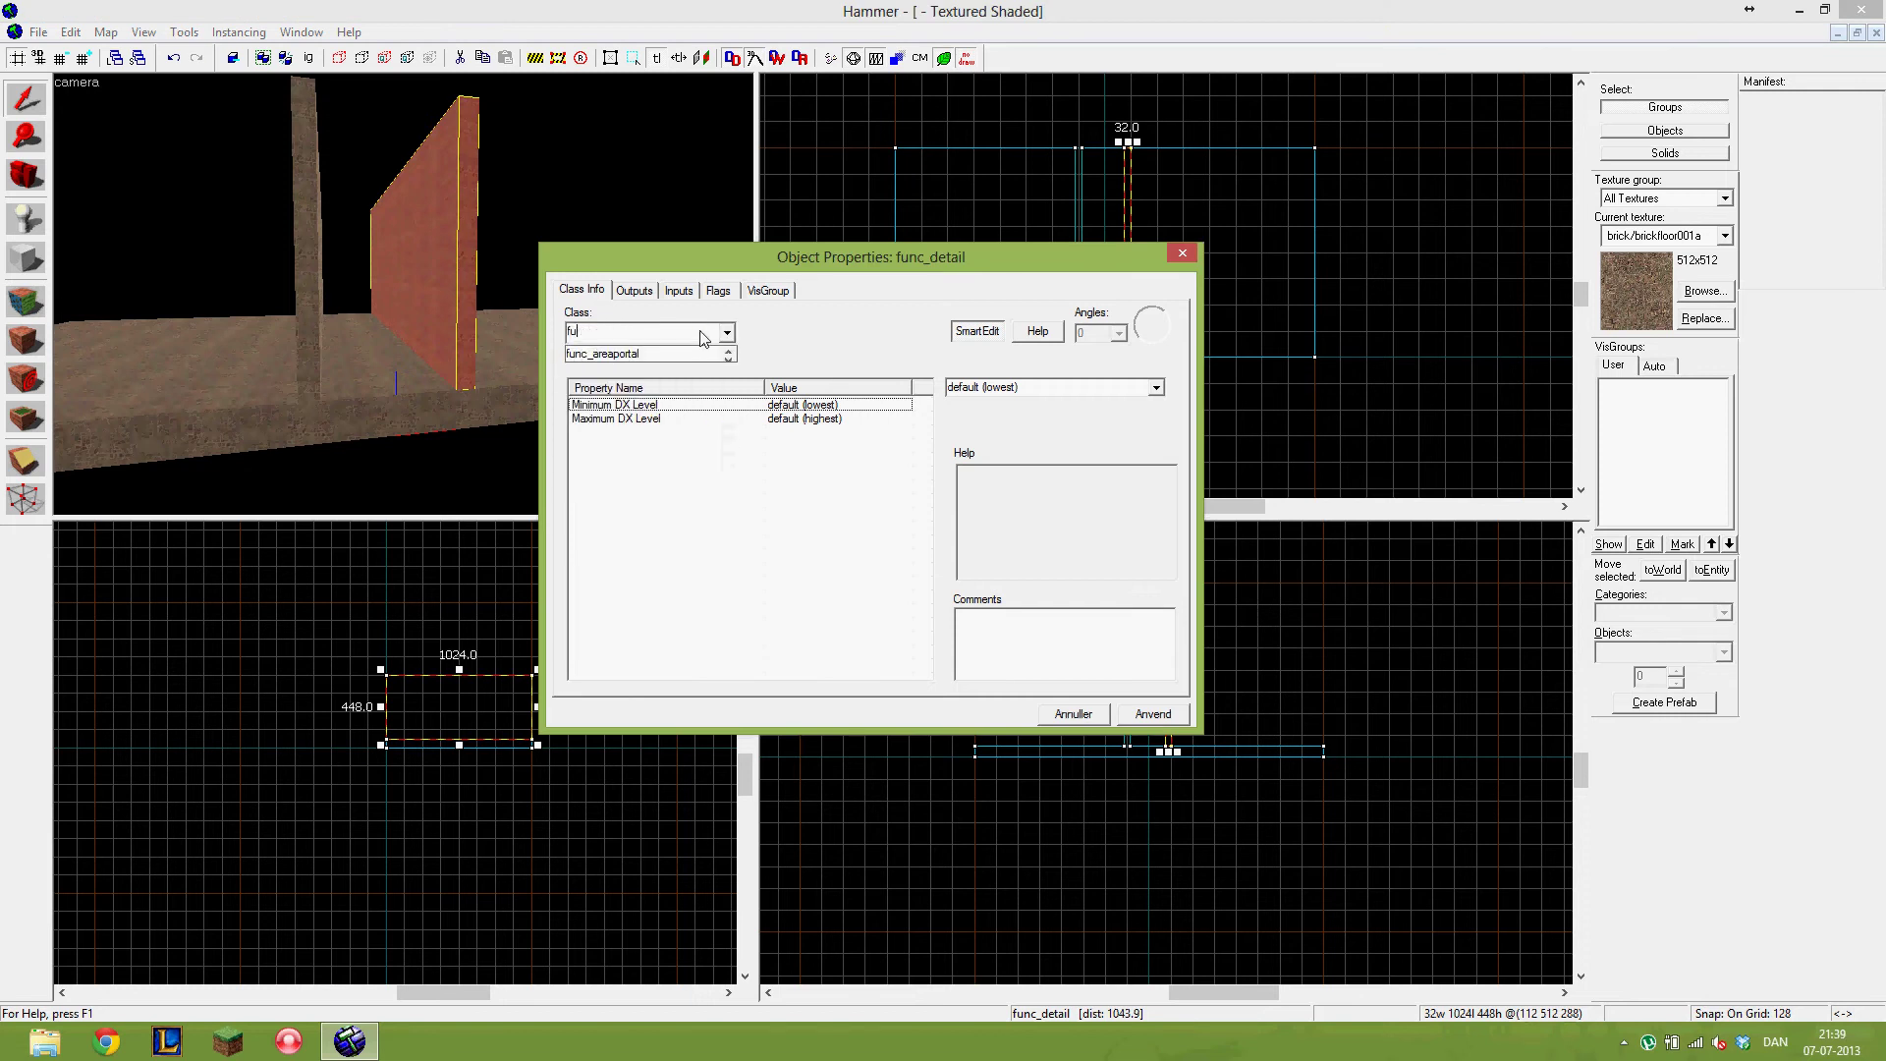
text(func_brush)
key(Return)
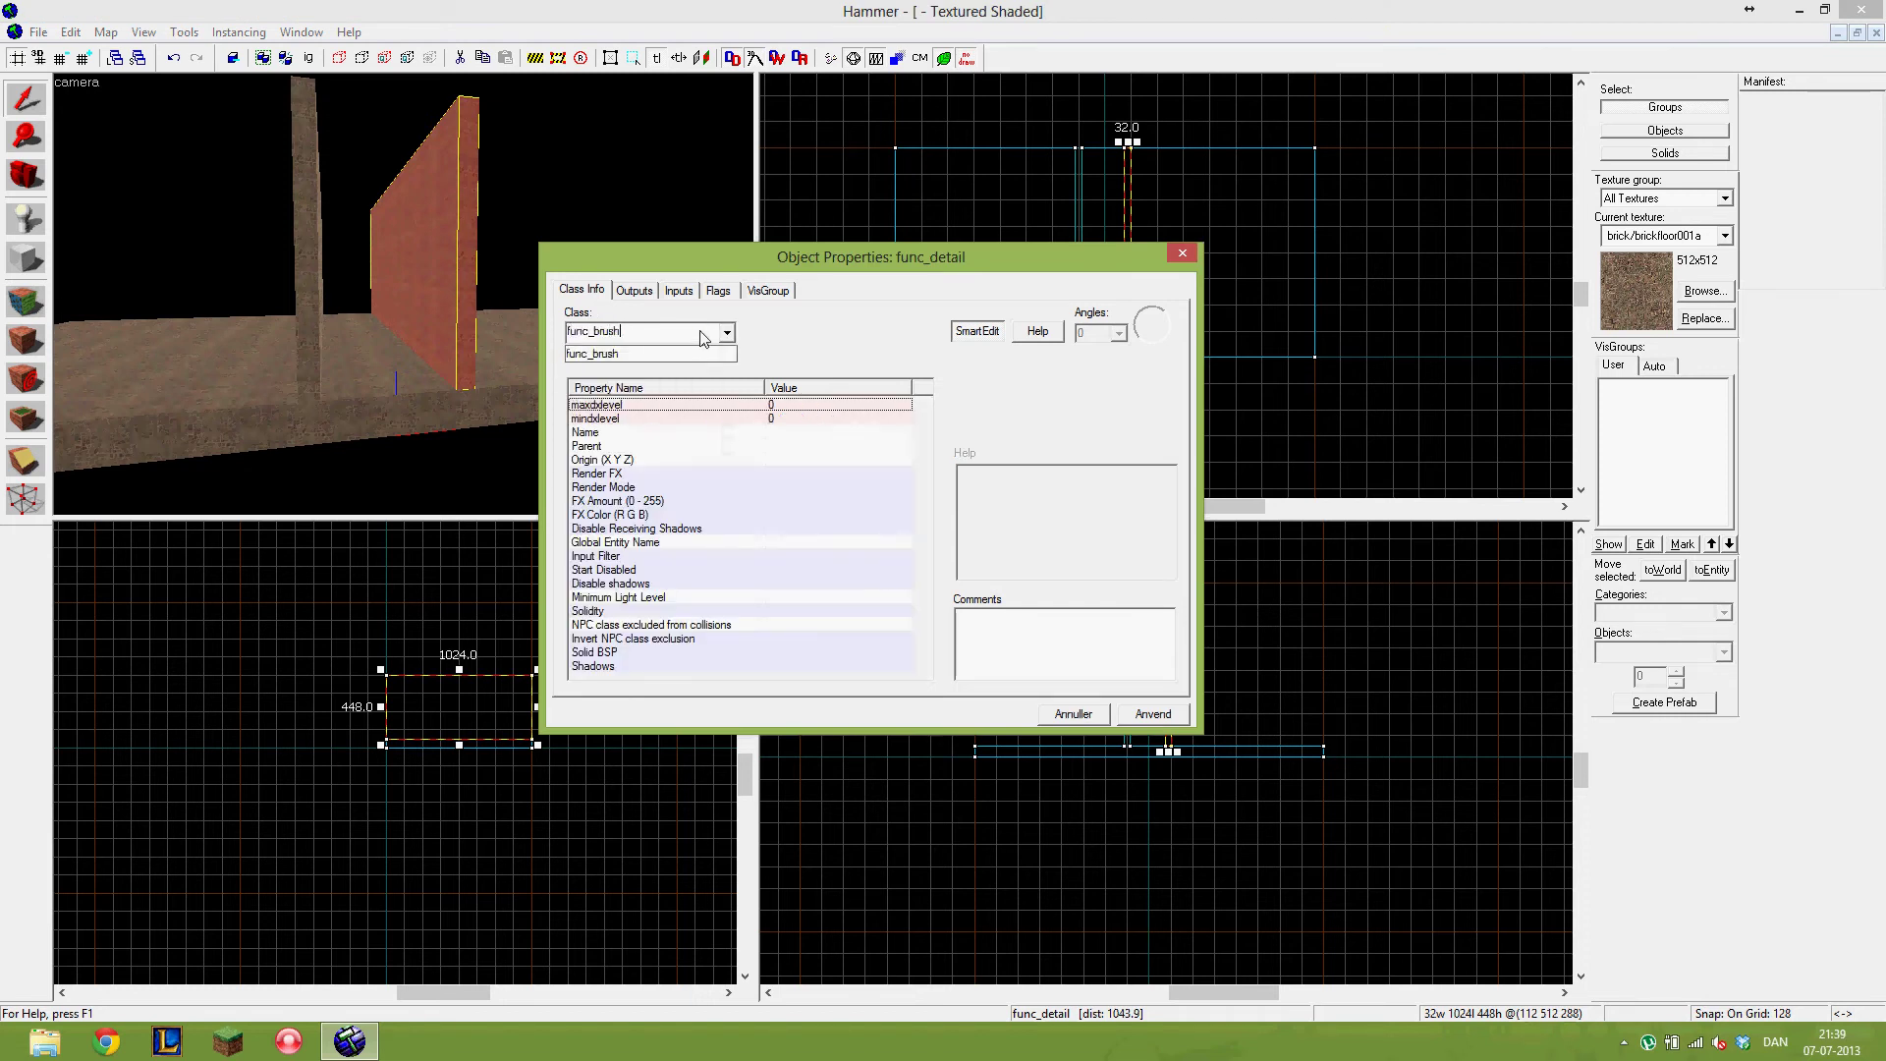
click(1140, 715)
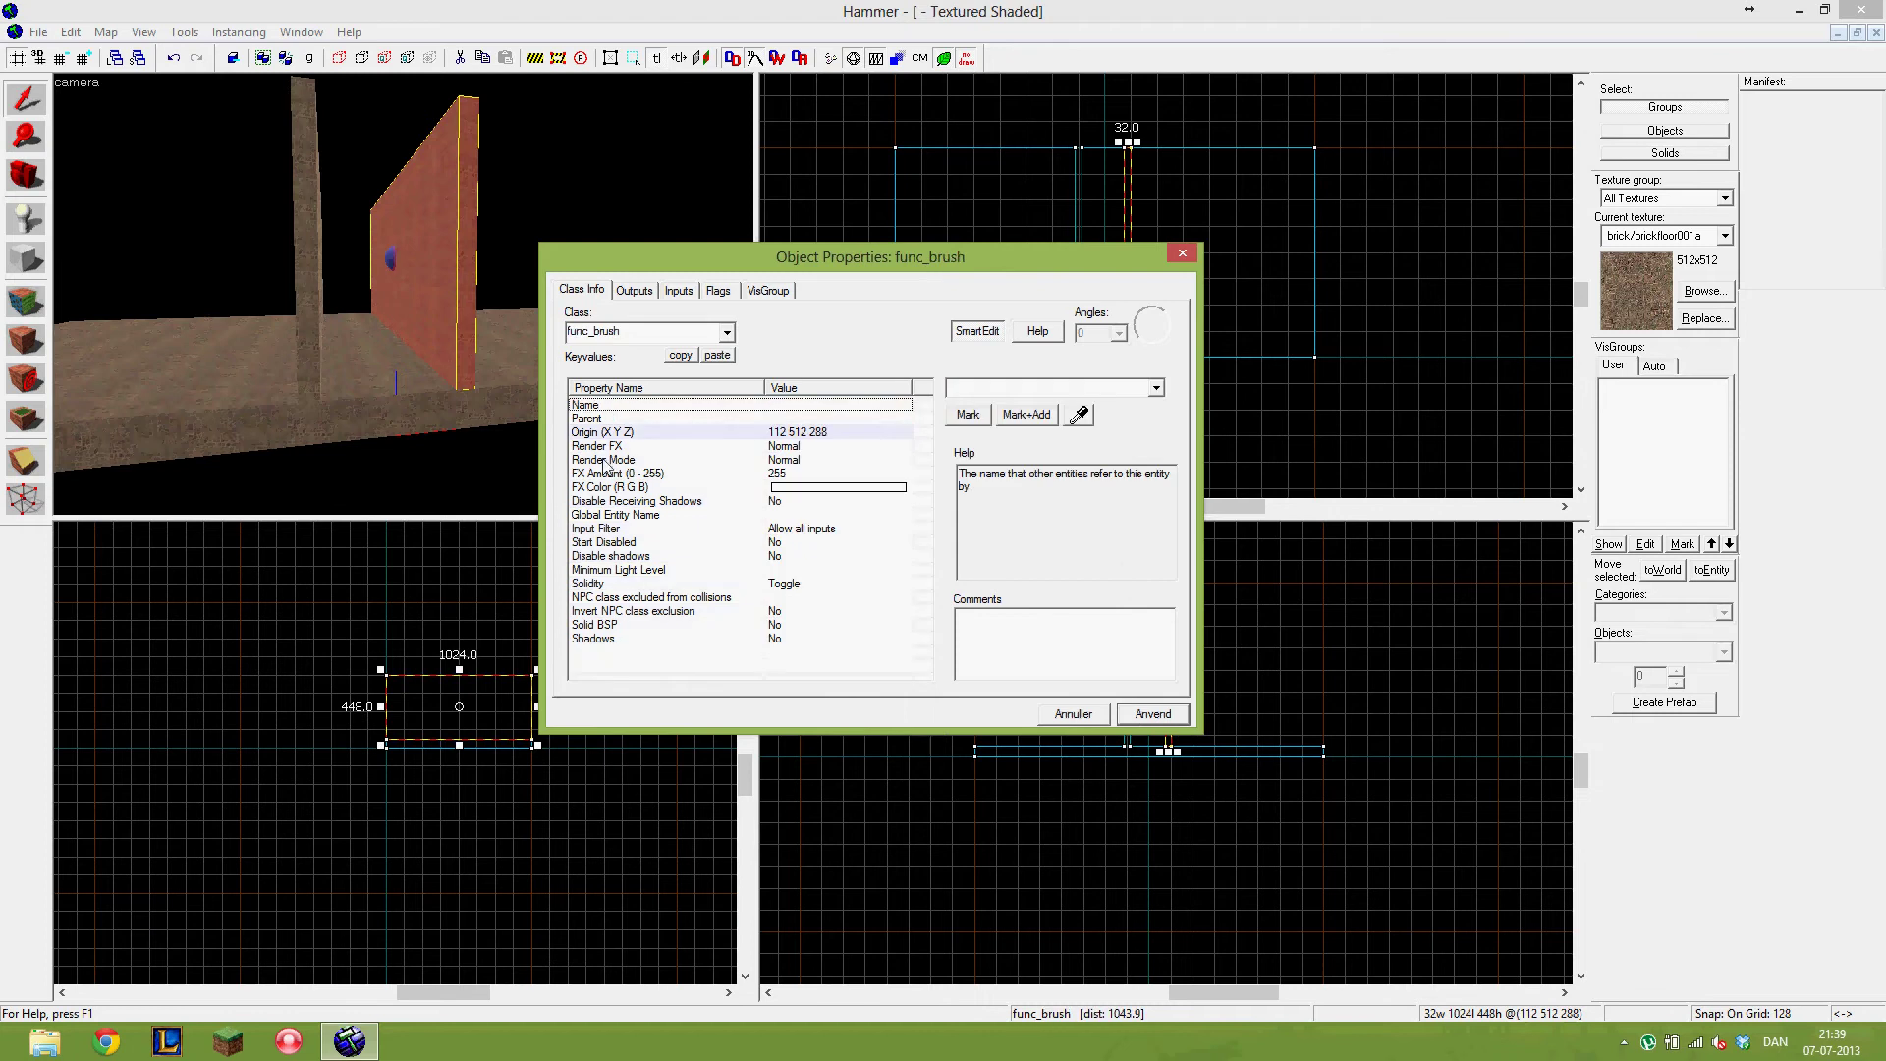
- Set the copied wall's Solidity to Never Solid, apply it and close the object properties
click(596, 584)
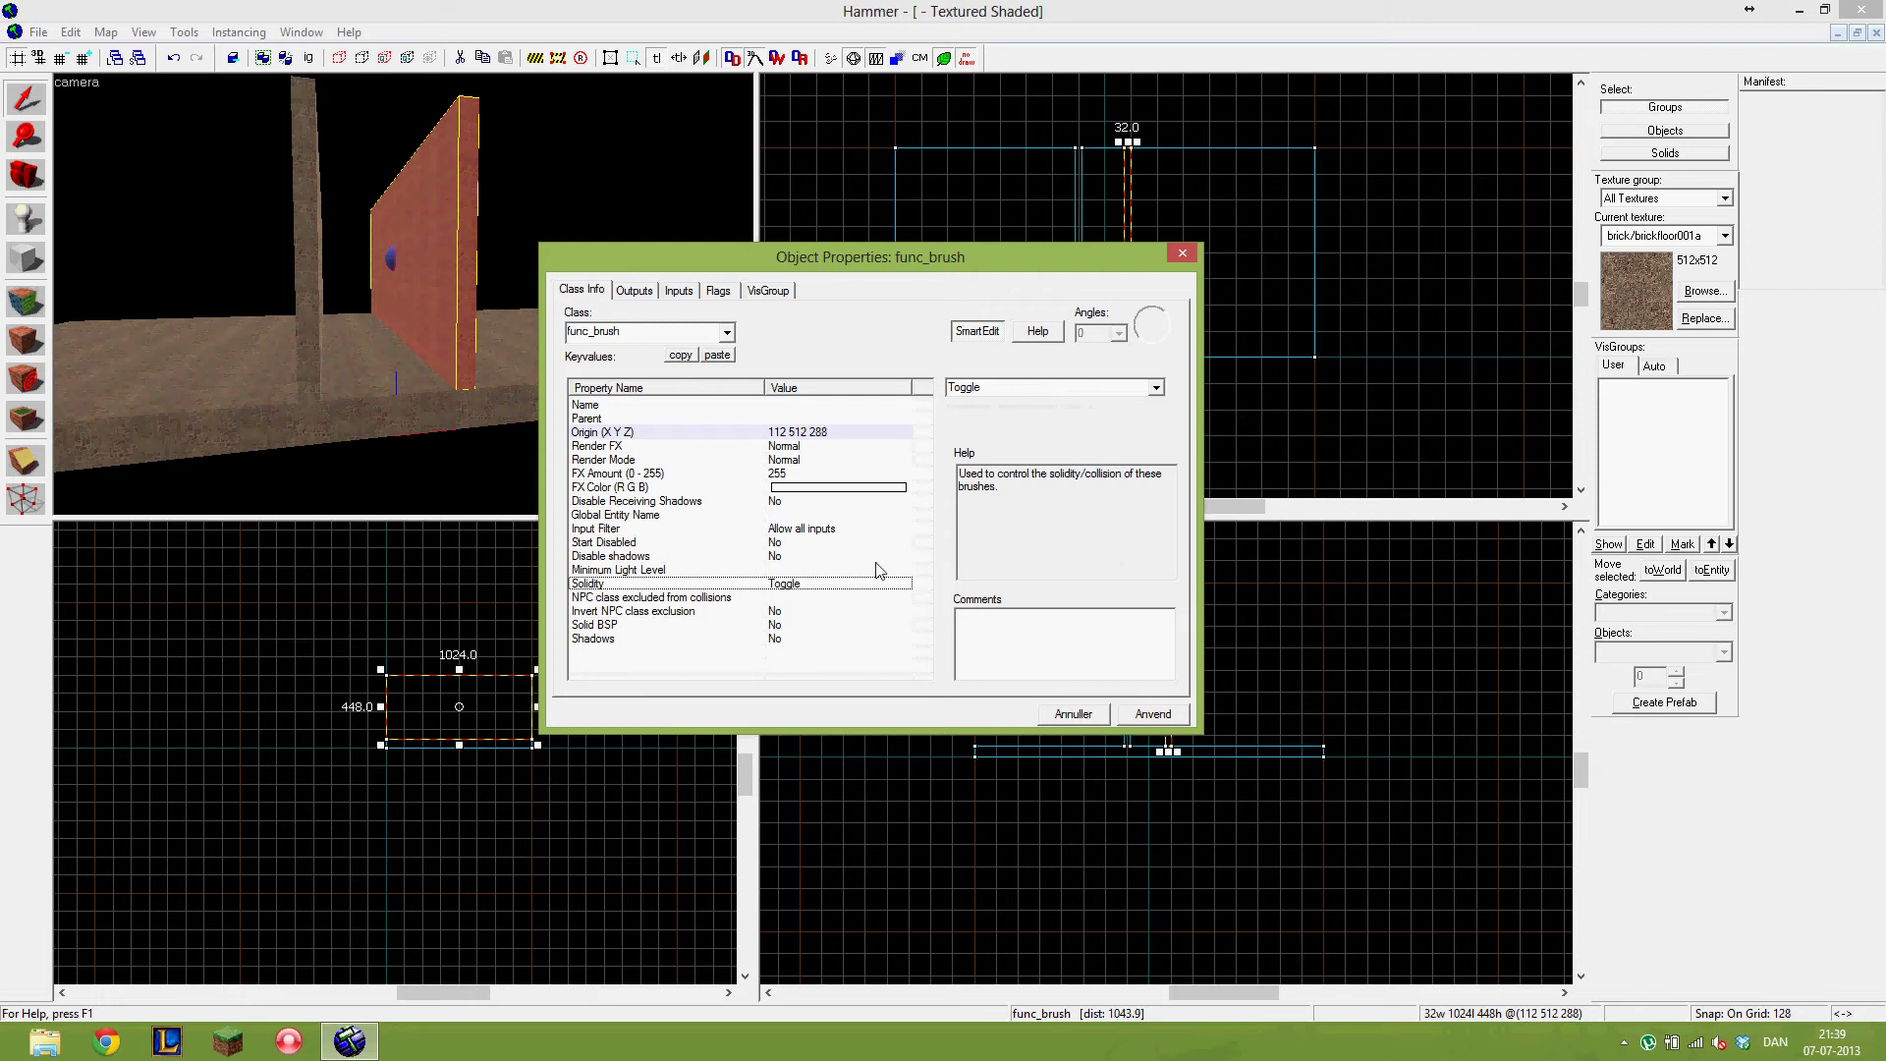
click(1157, 387)
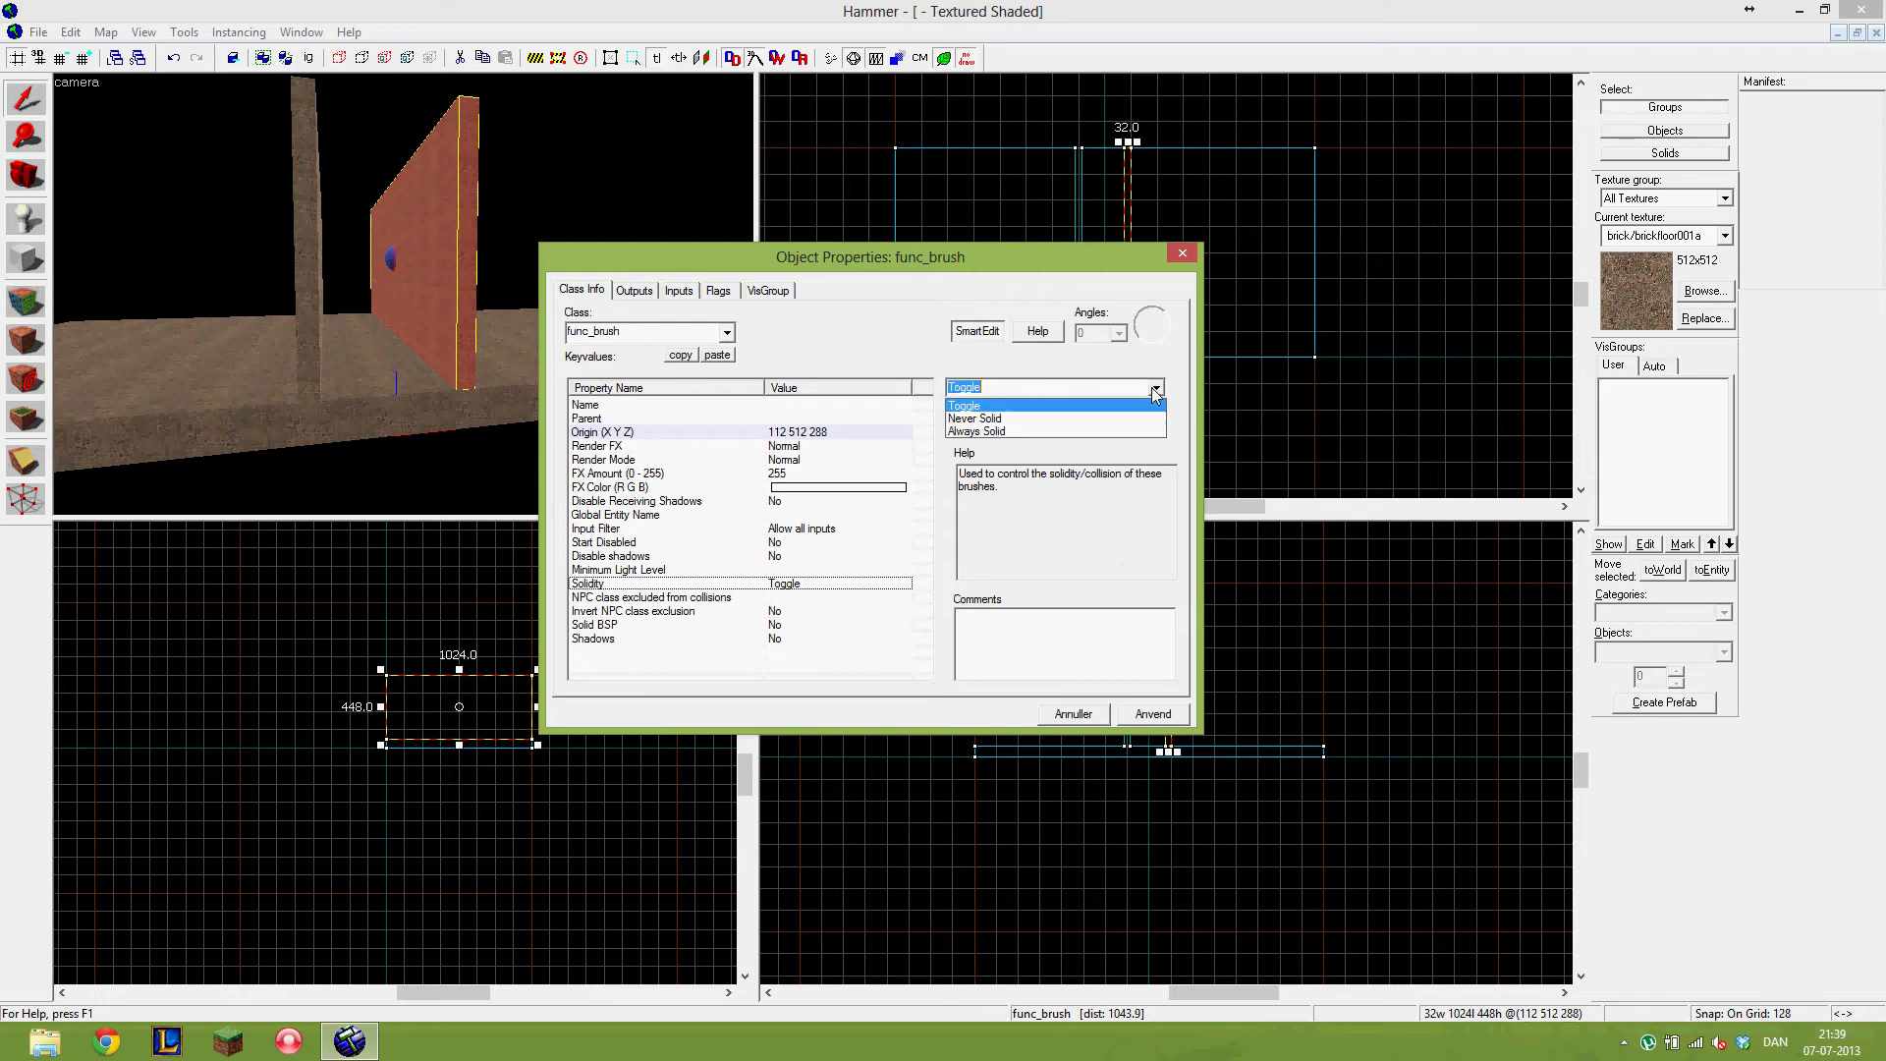
click(1047, 419)
click(1139, 715)
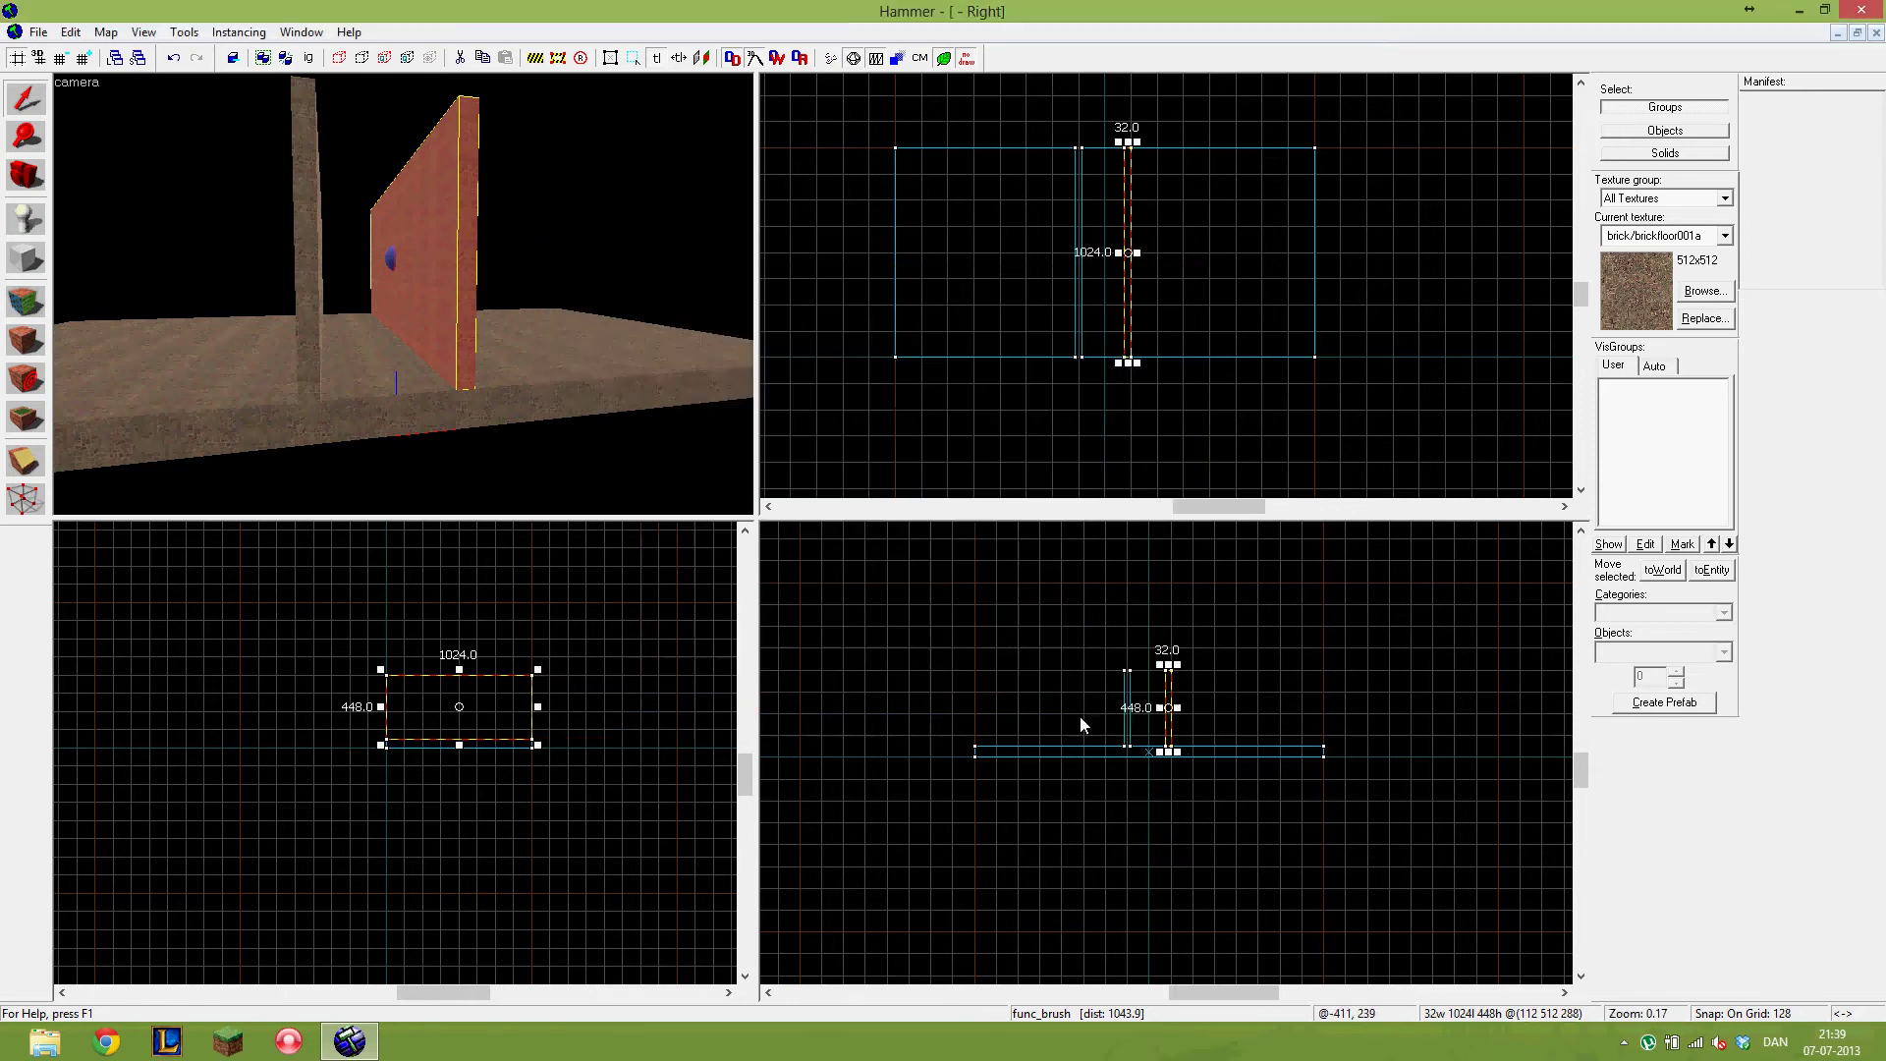
- Tie the original wall to an entity of class func_brush and apply the class
click(309, 189)
key(alt+Return)
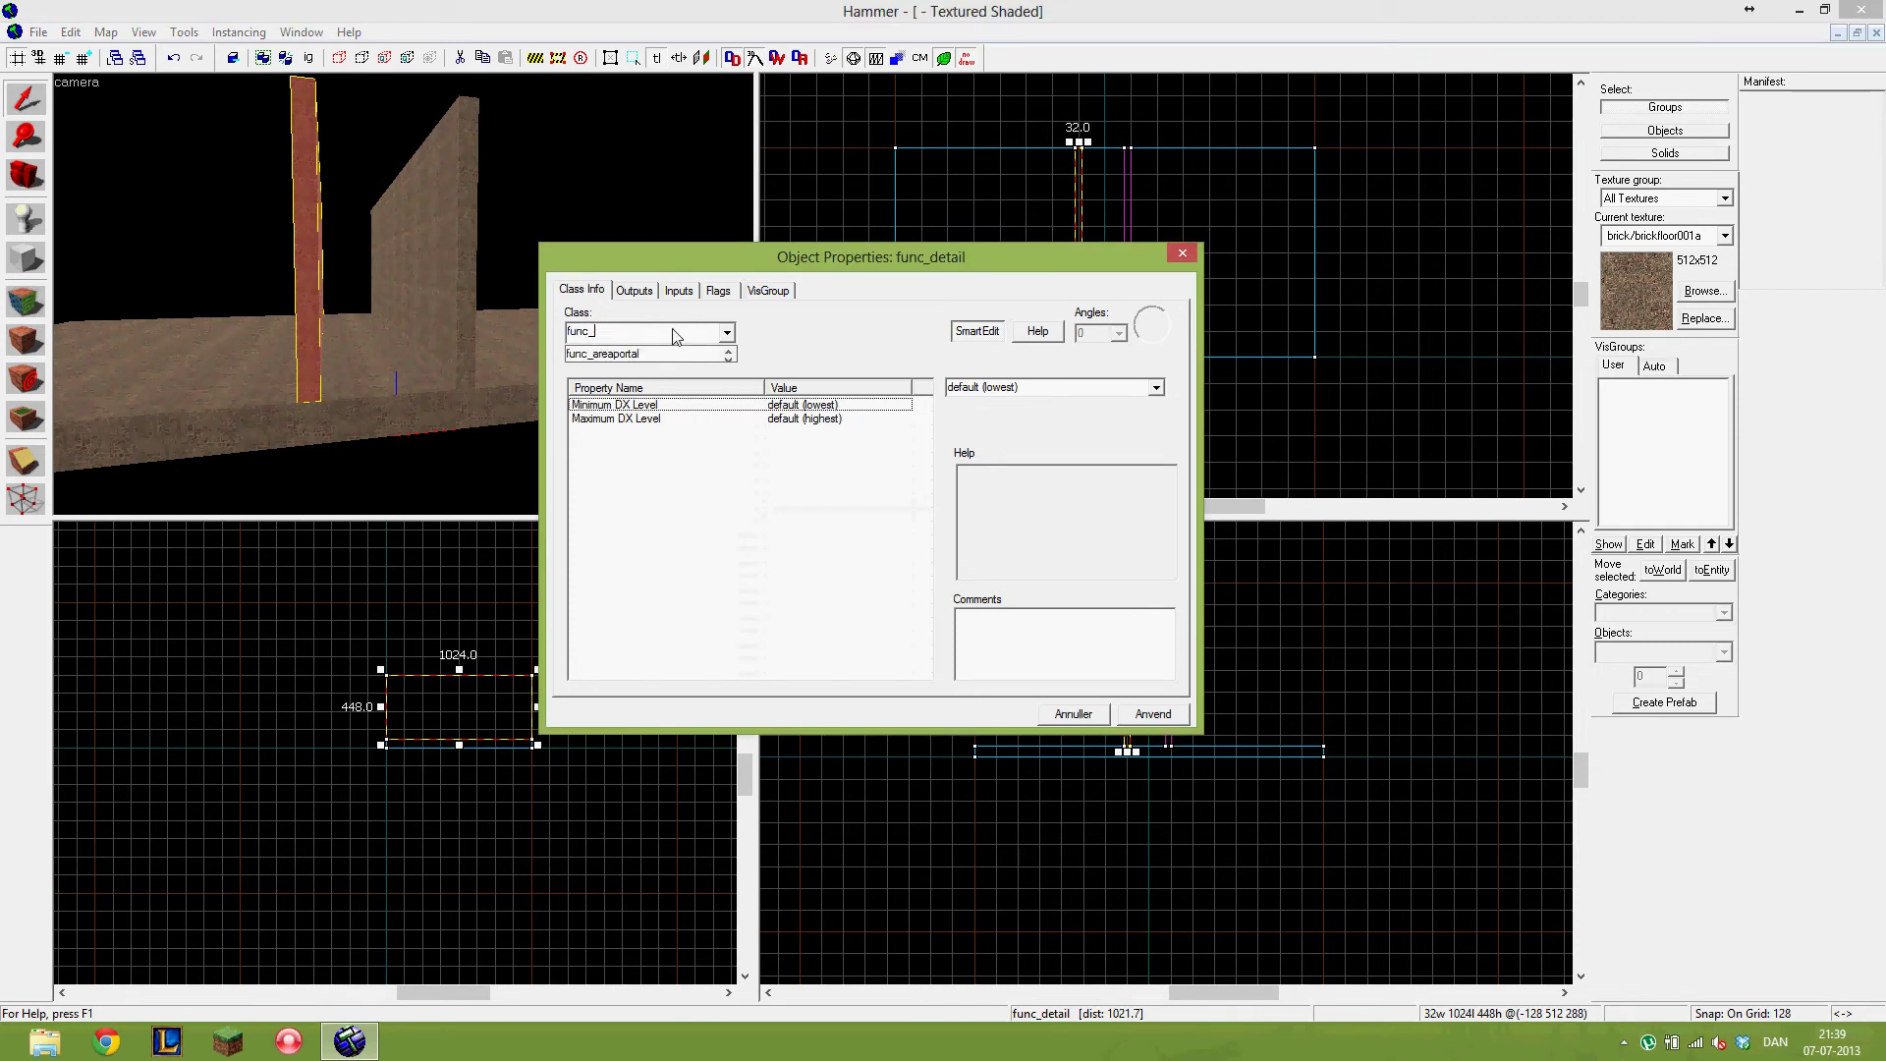
text(ush)
key(Return)
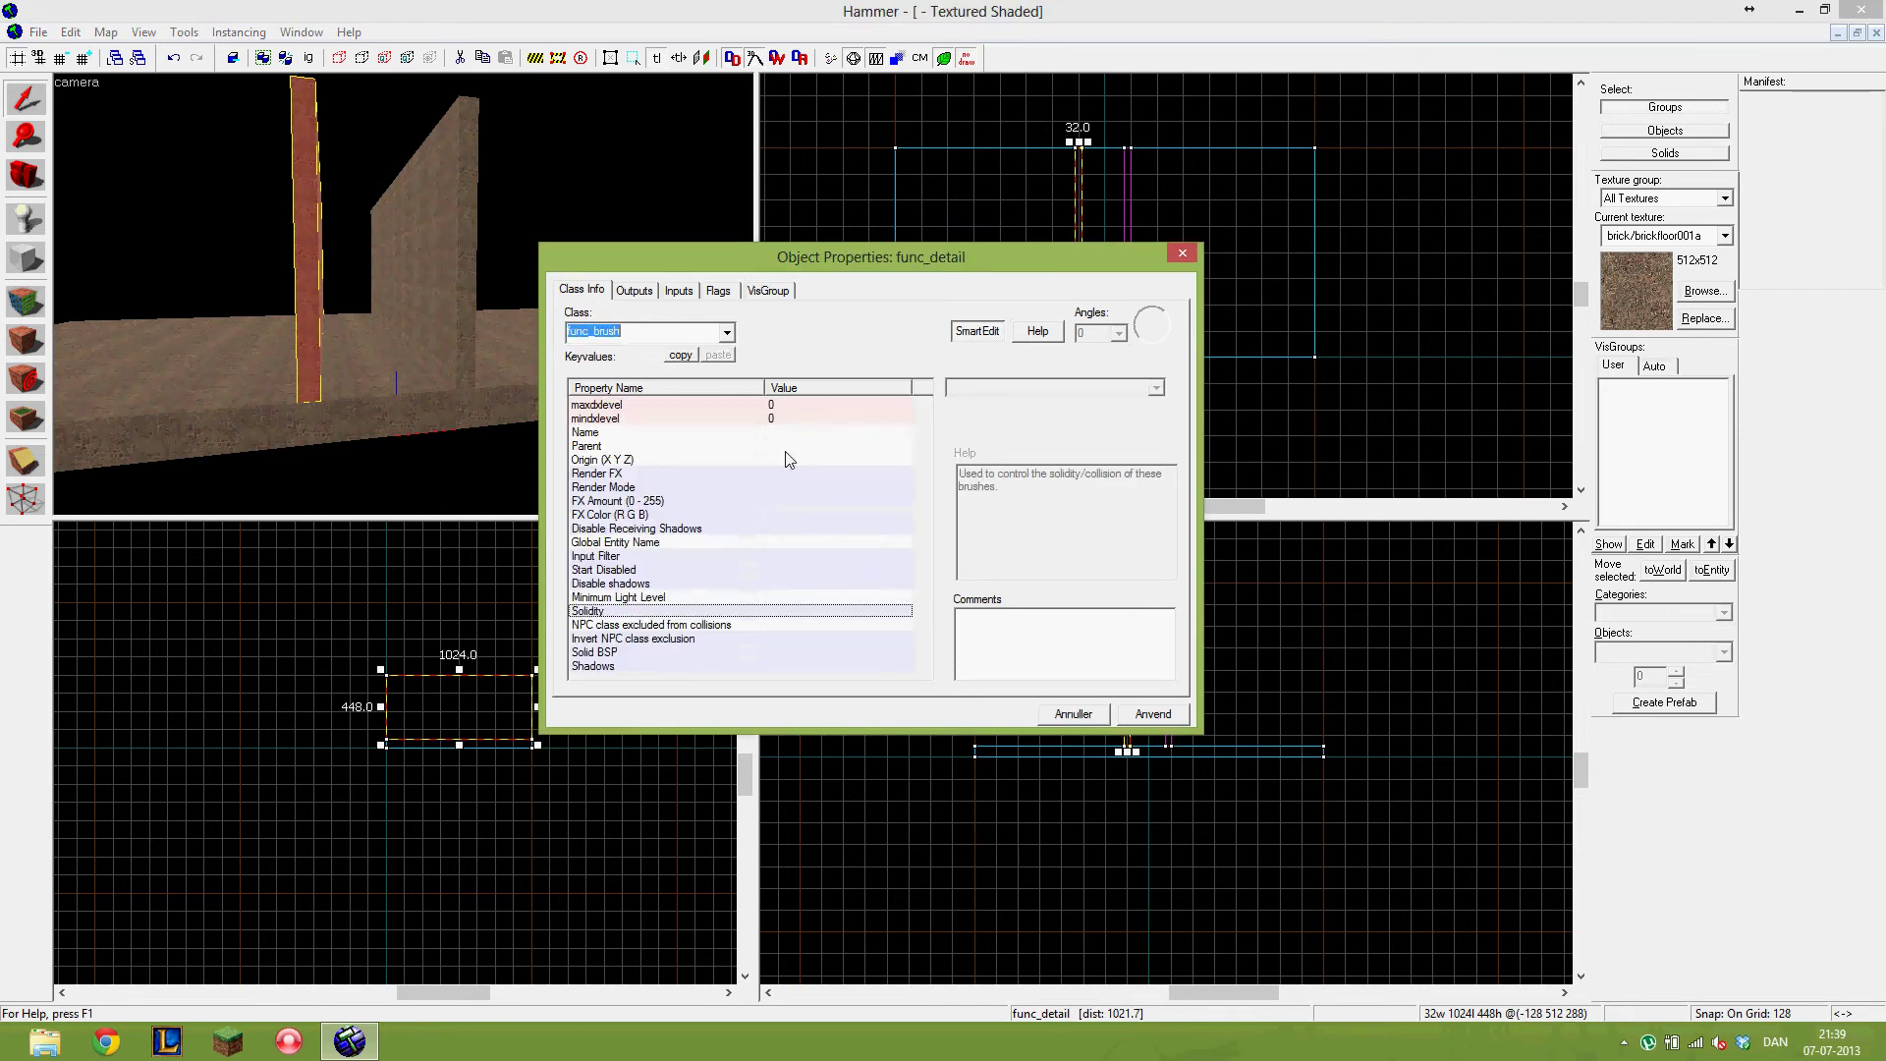
click(1143, 716)
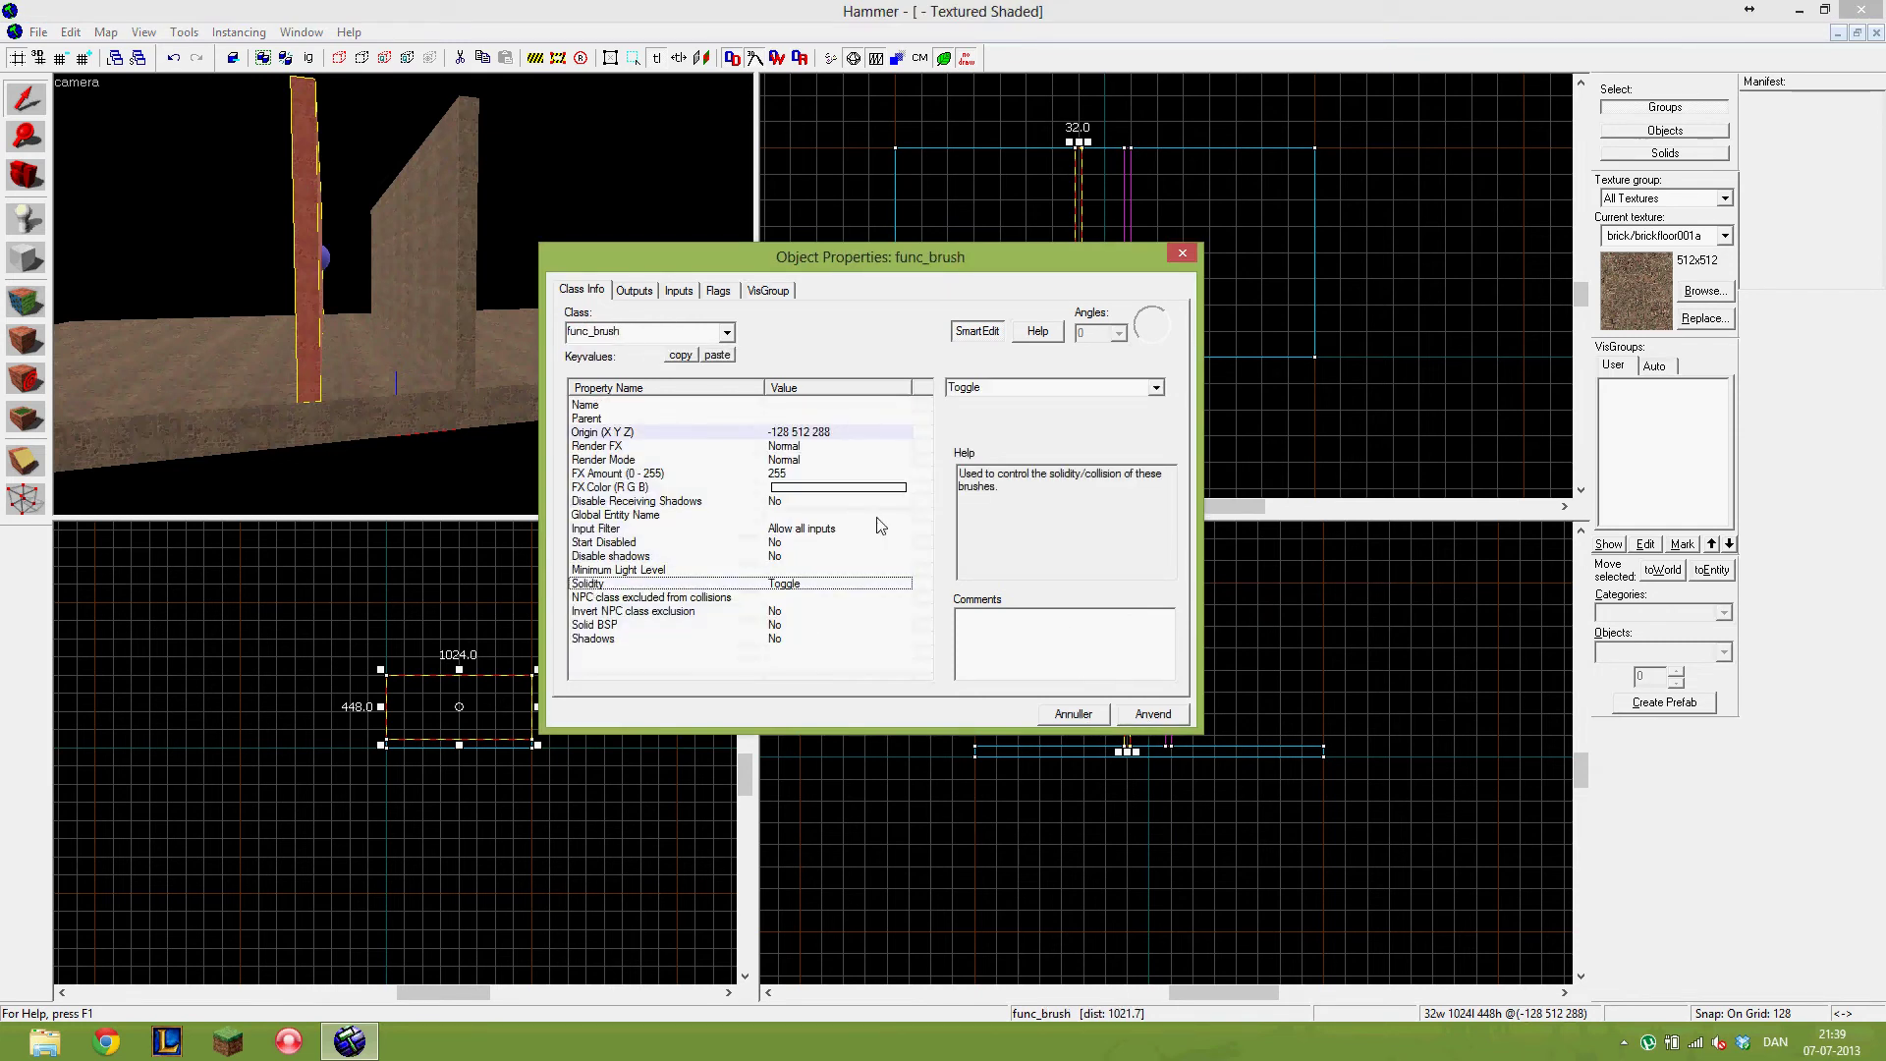
- Set the original wall's Solidity to Never Solid, apply it, check its flags, then close the properties and clear the selection
click(1145, 387)
click(1101, 417)
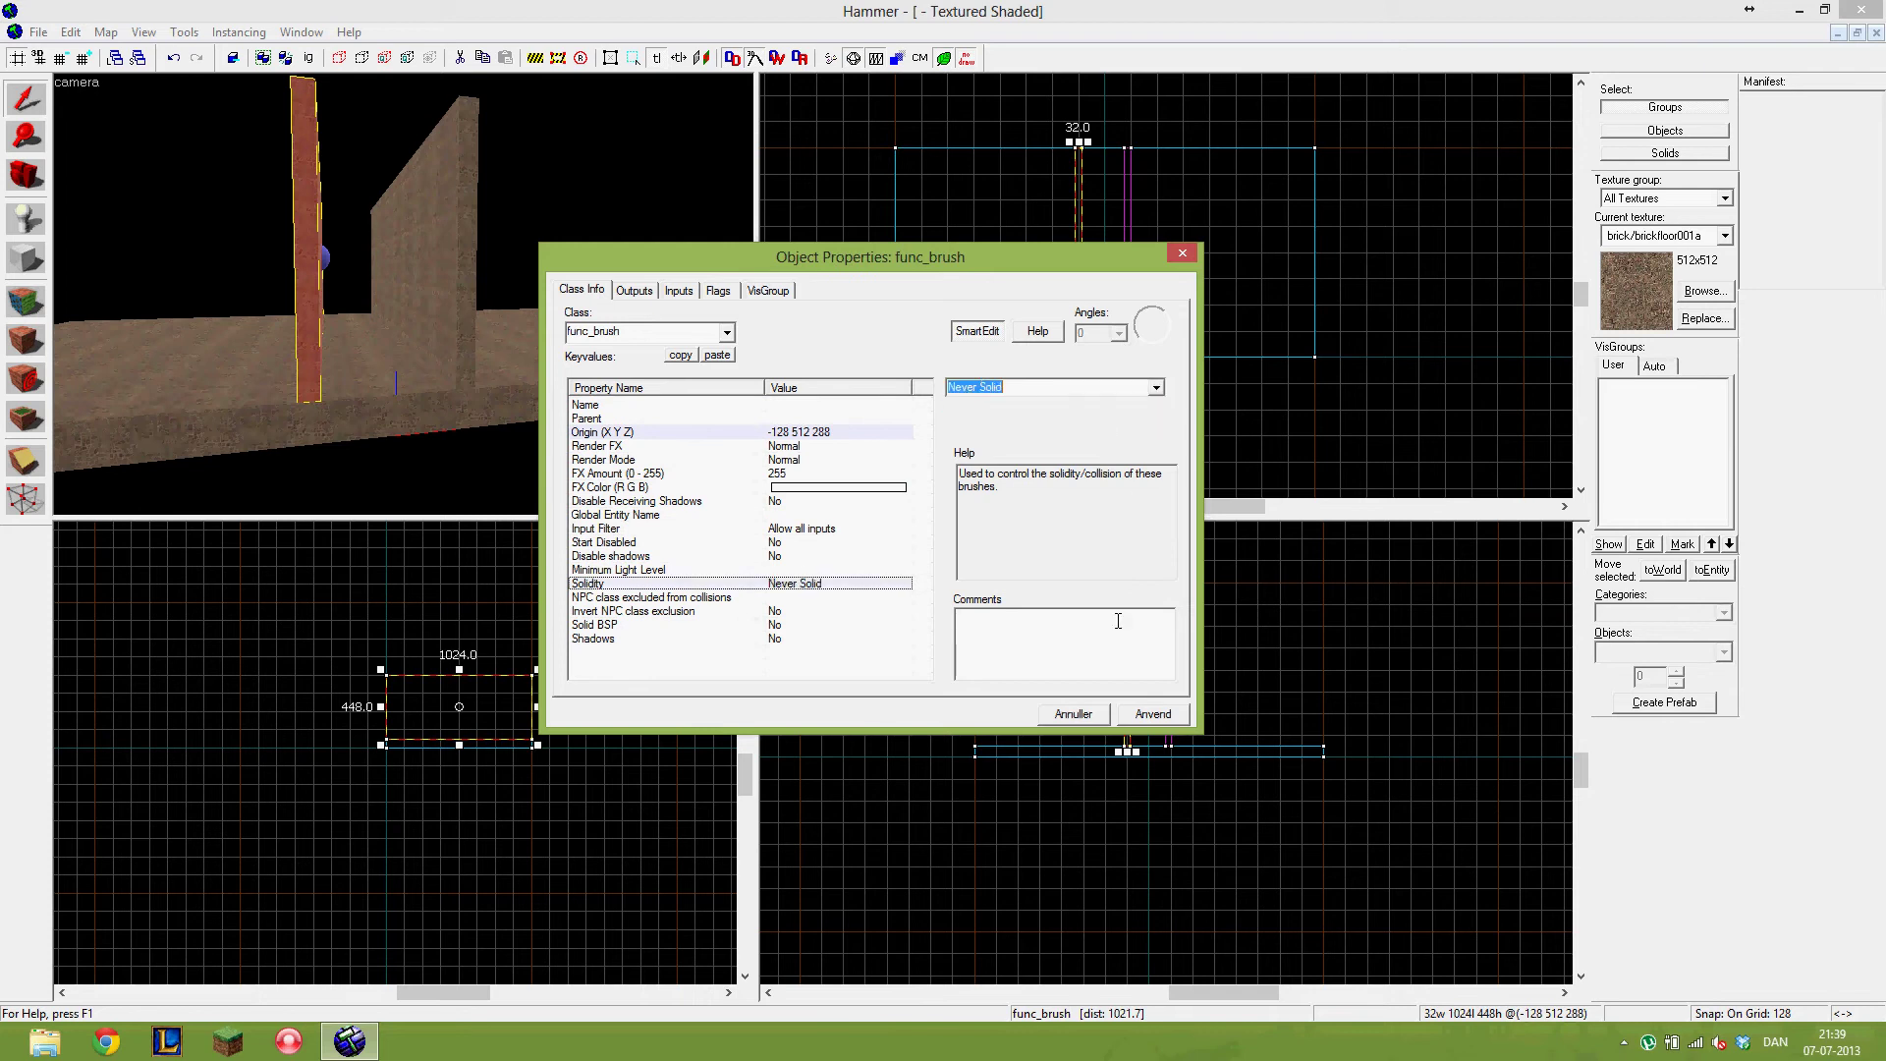
click(1141, 717)
click(719, 292)
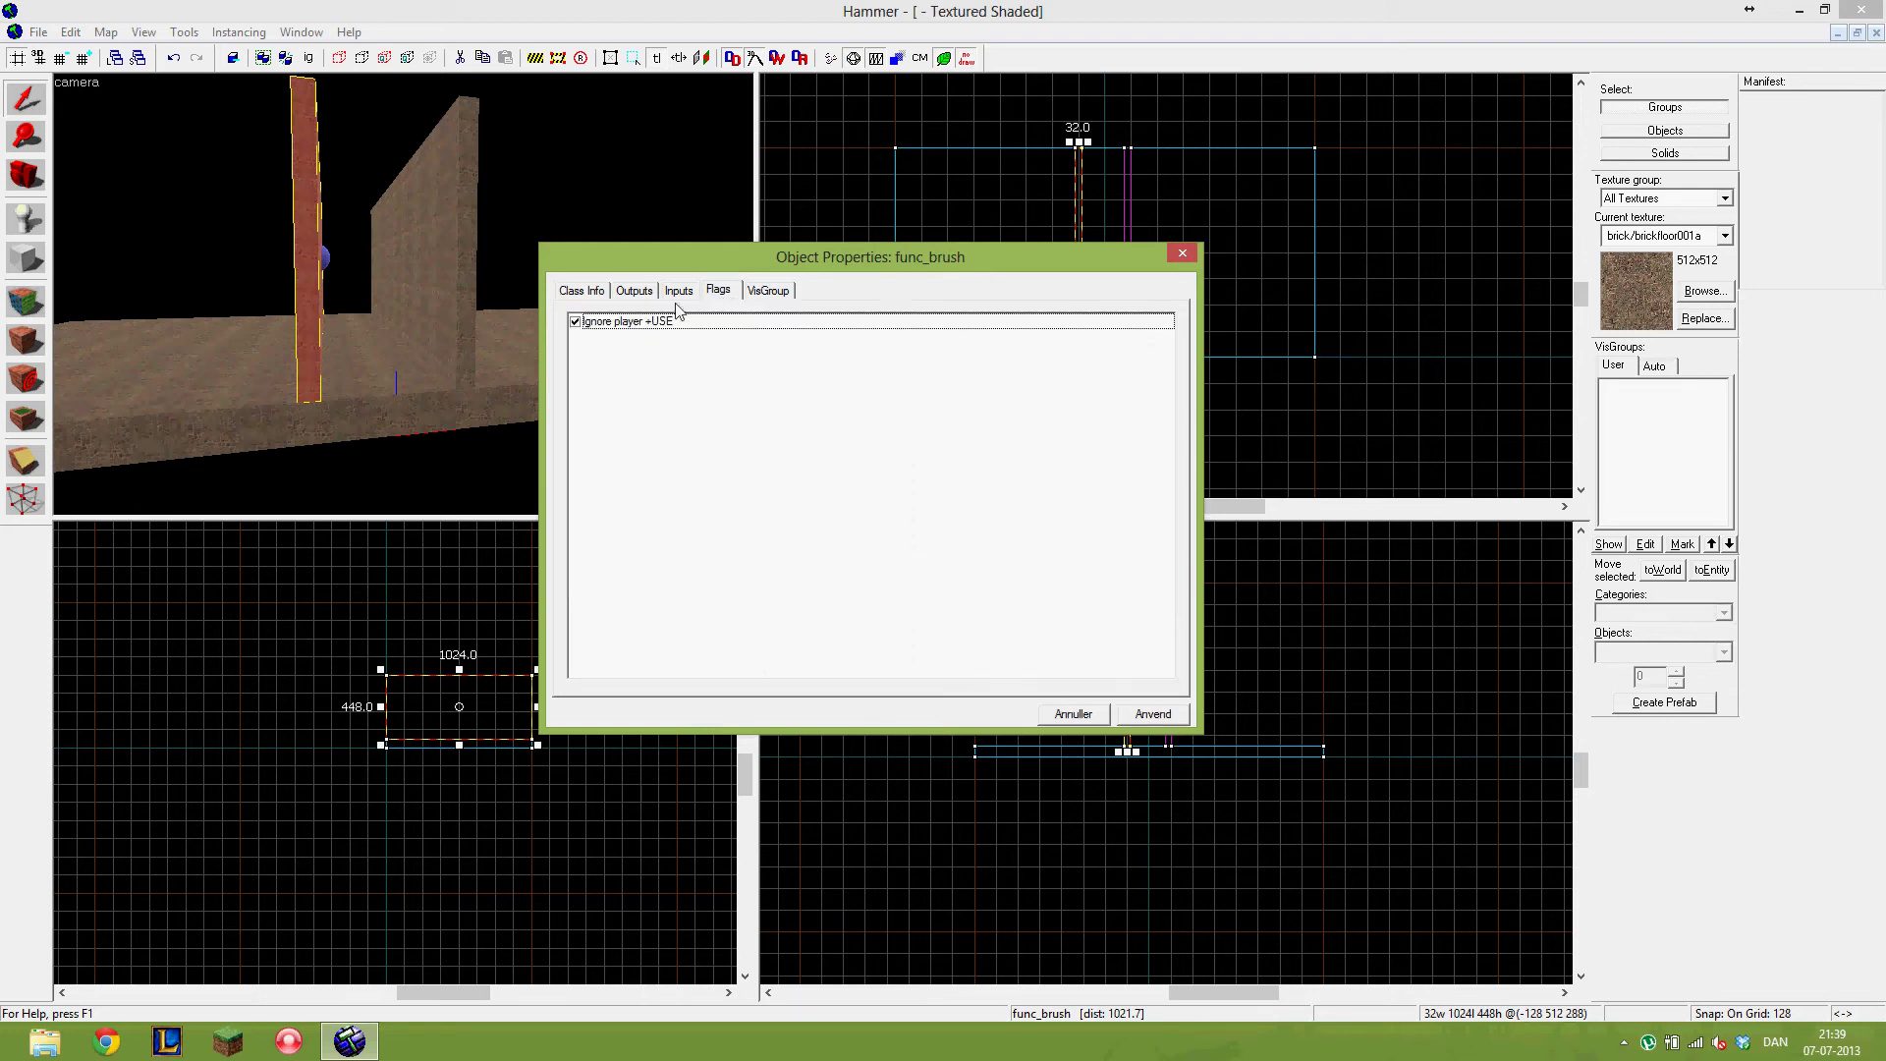
click(581, 293)
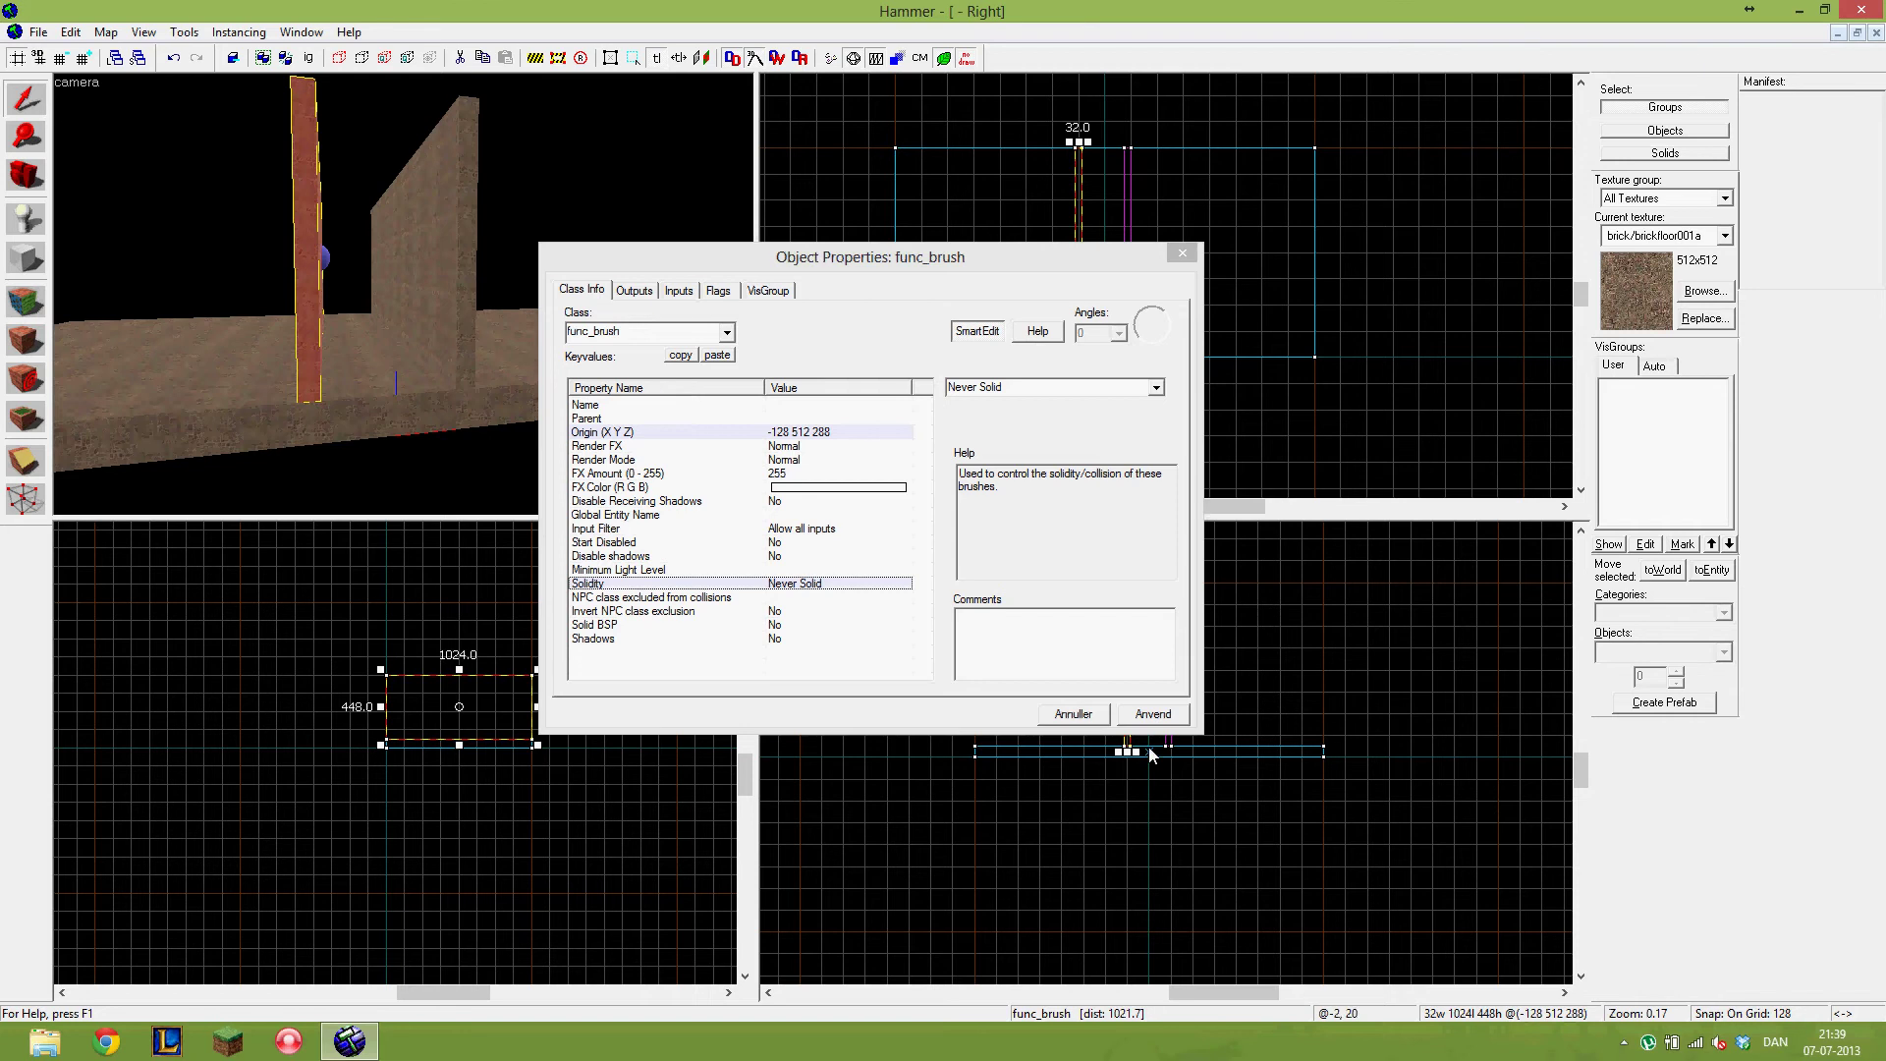
click(1088, 720)
key(z)
key(d)
key(Escape)
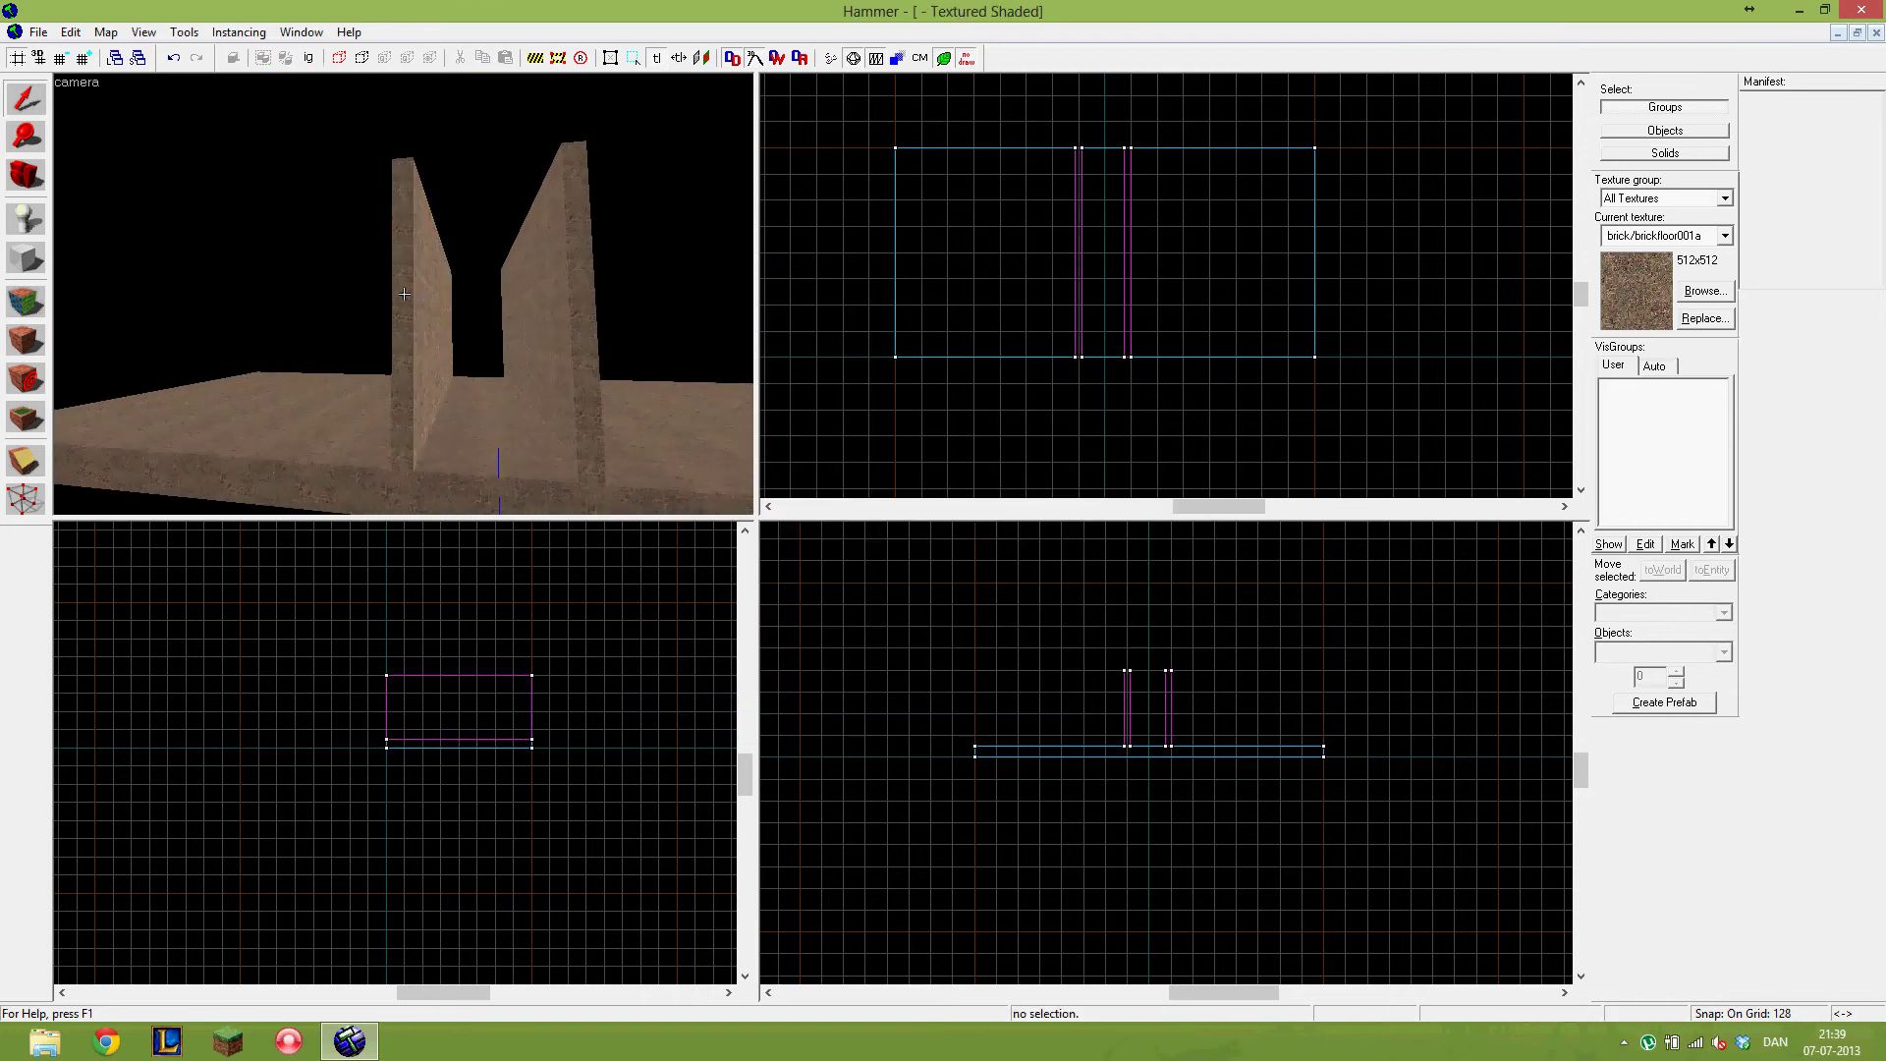
- Place five info_player_terrorist entities in a spaced row along the left end of the floor
key(w)
key(a)
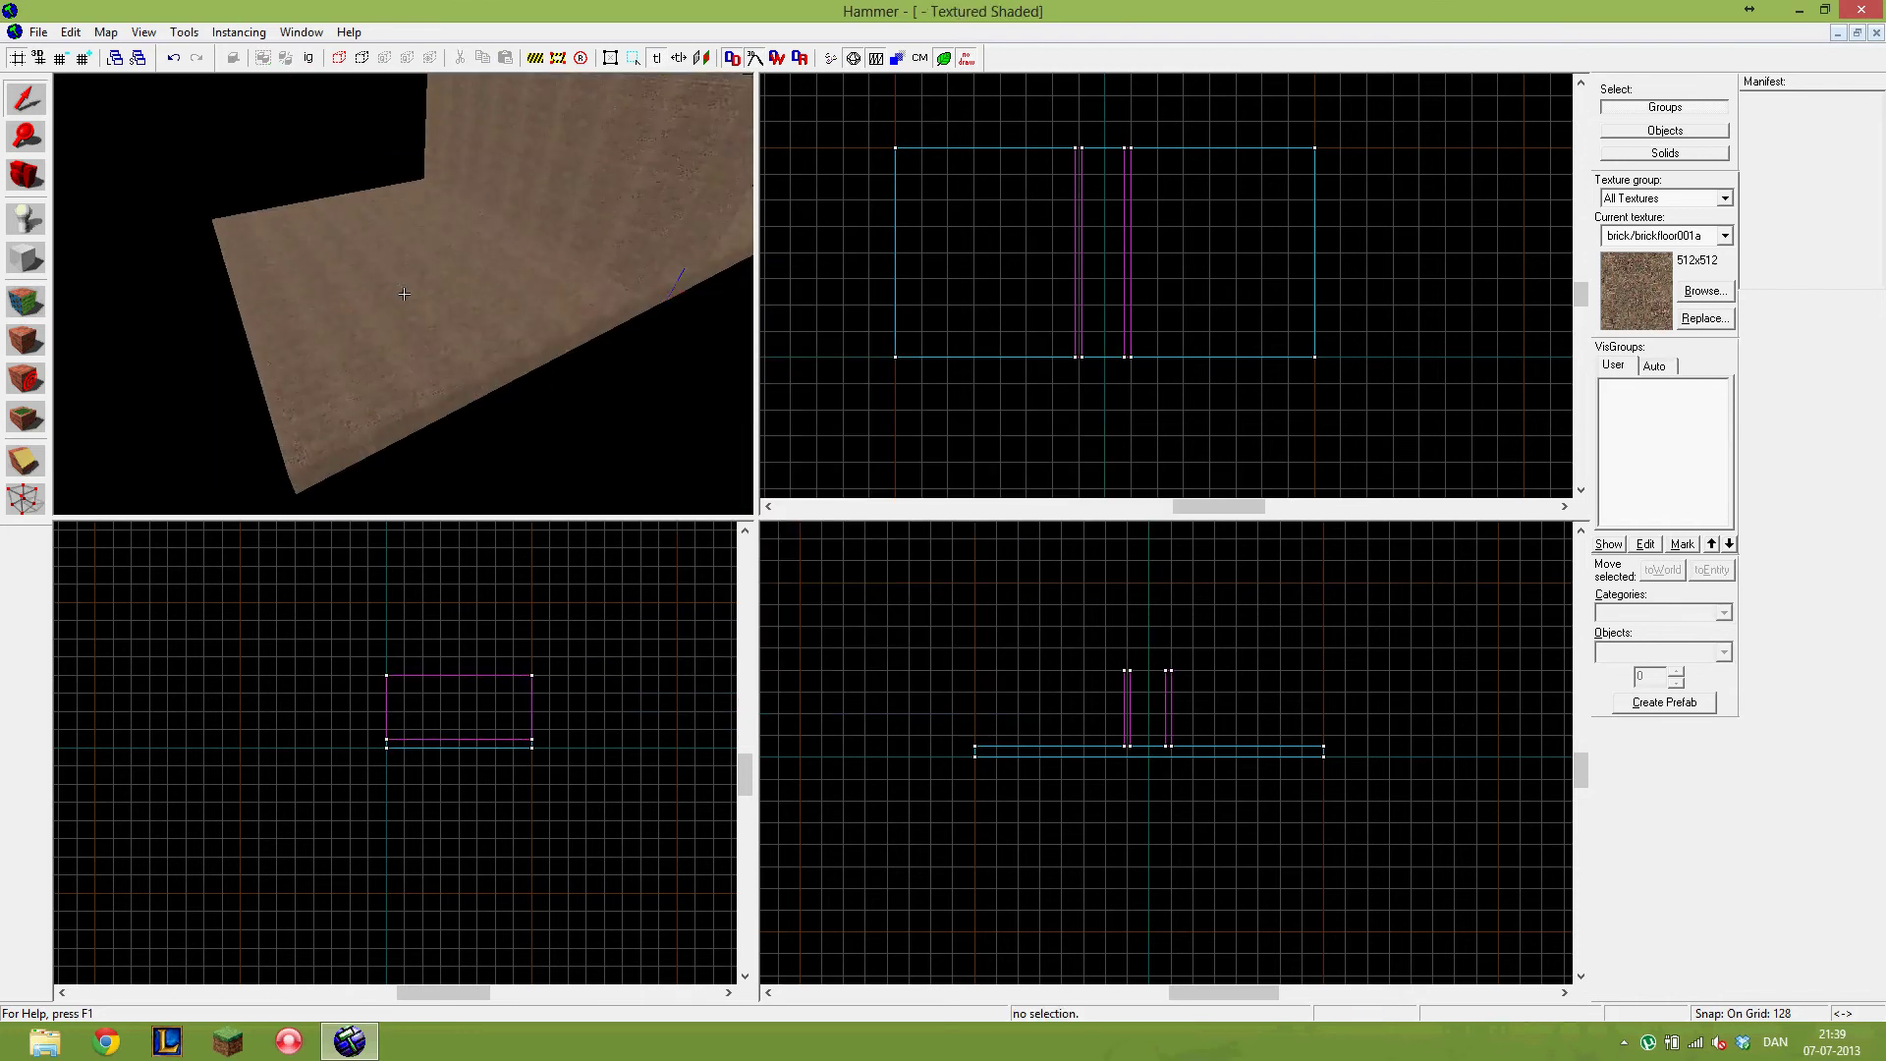
key(z)
click(38, 220)
click(236, 216)
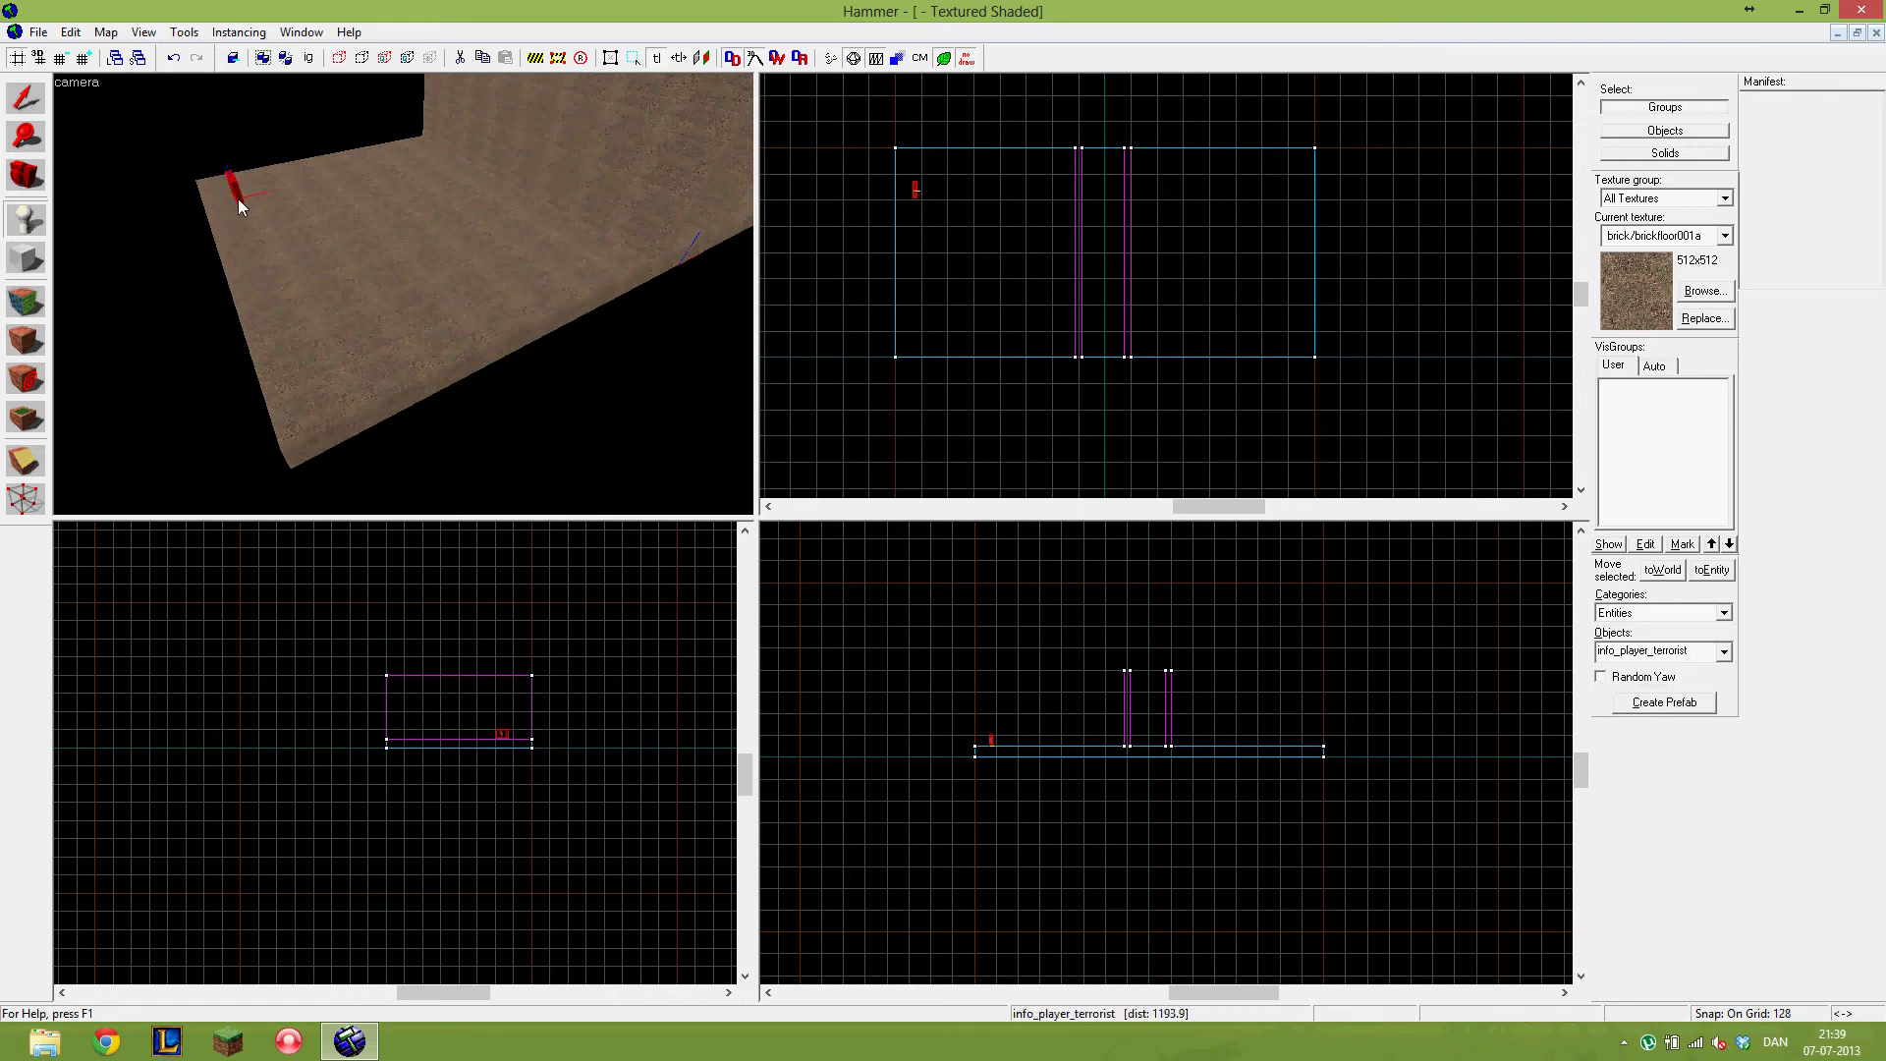
click(263, 255)
click(271, 275)
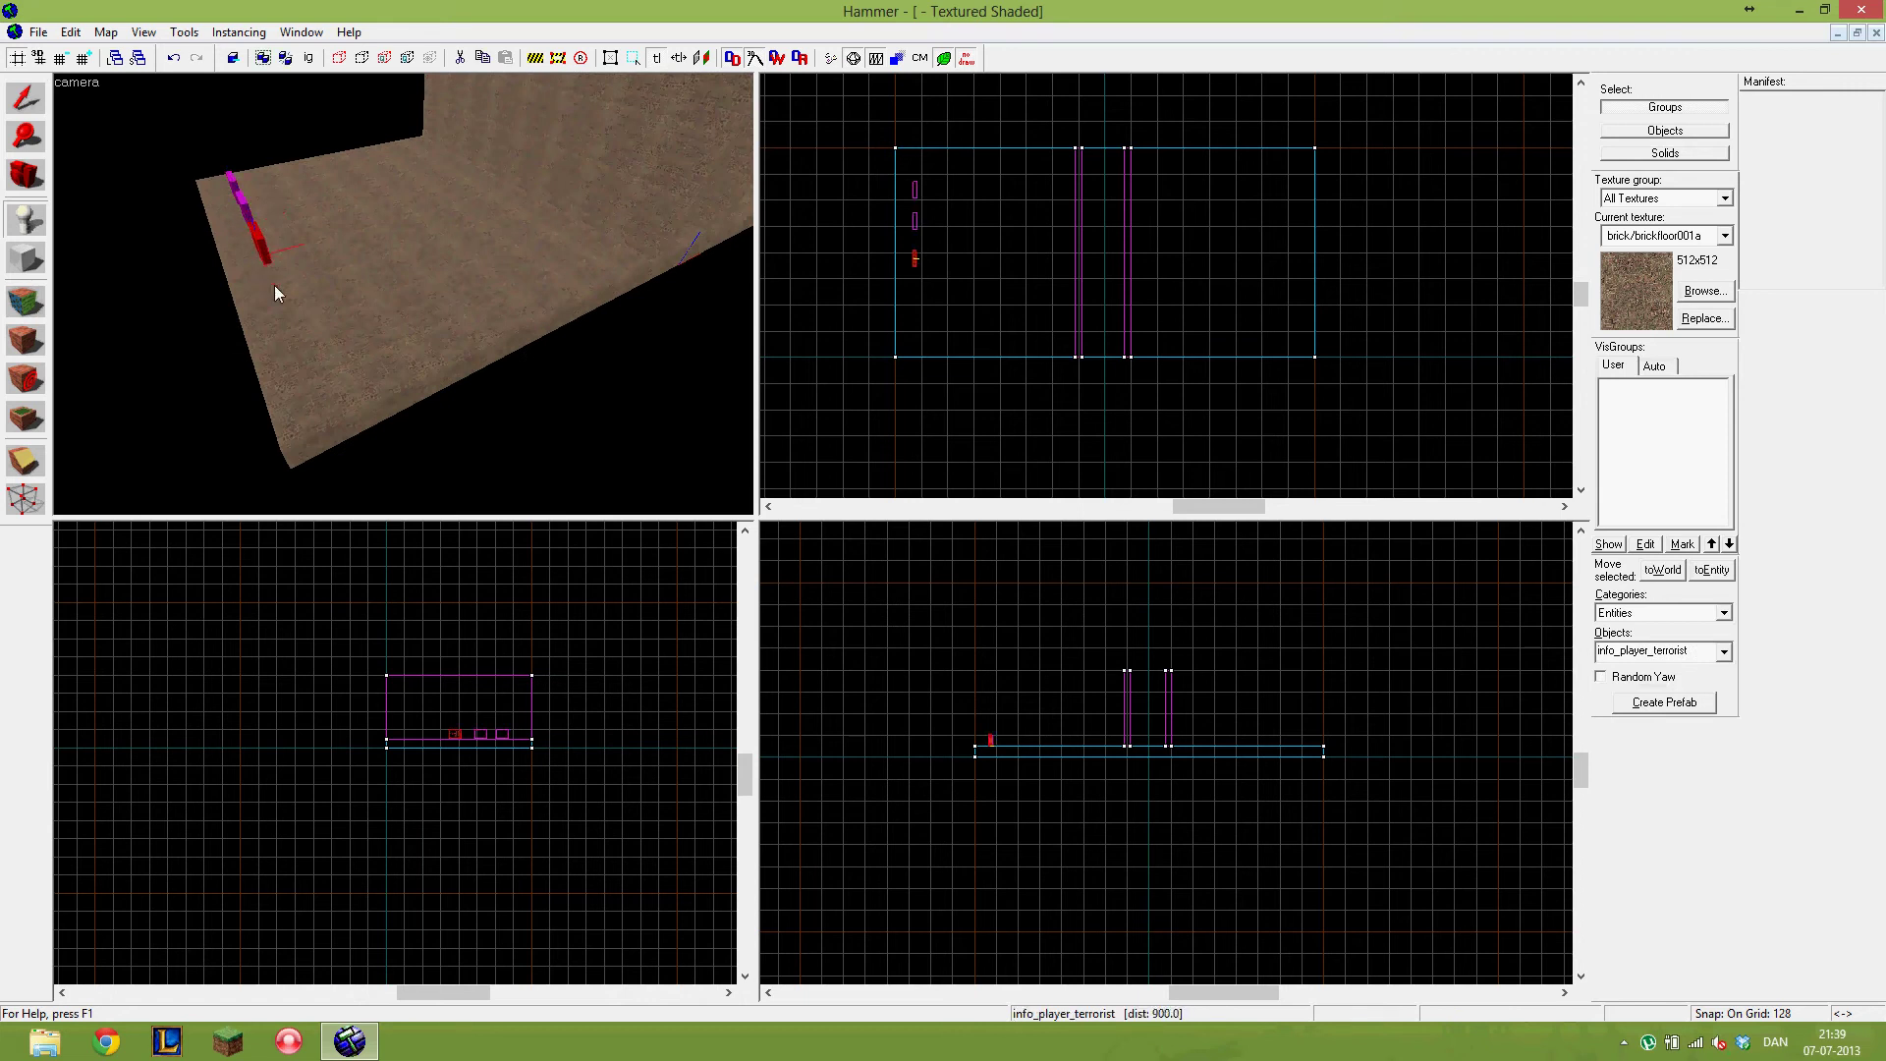
click(287, 304)
key(z)
key(d)
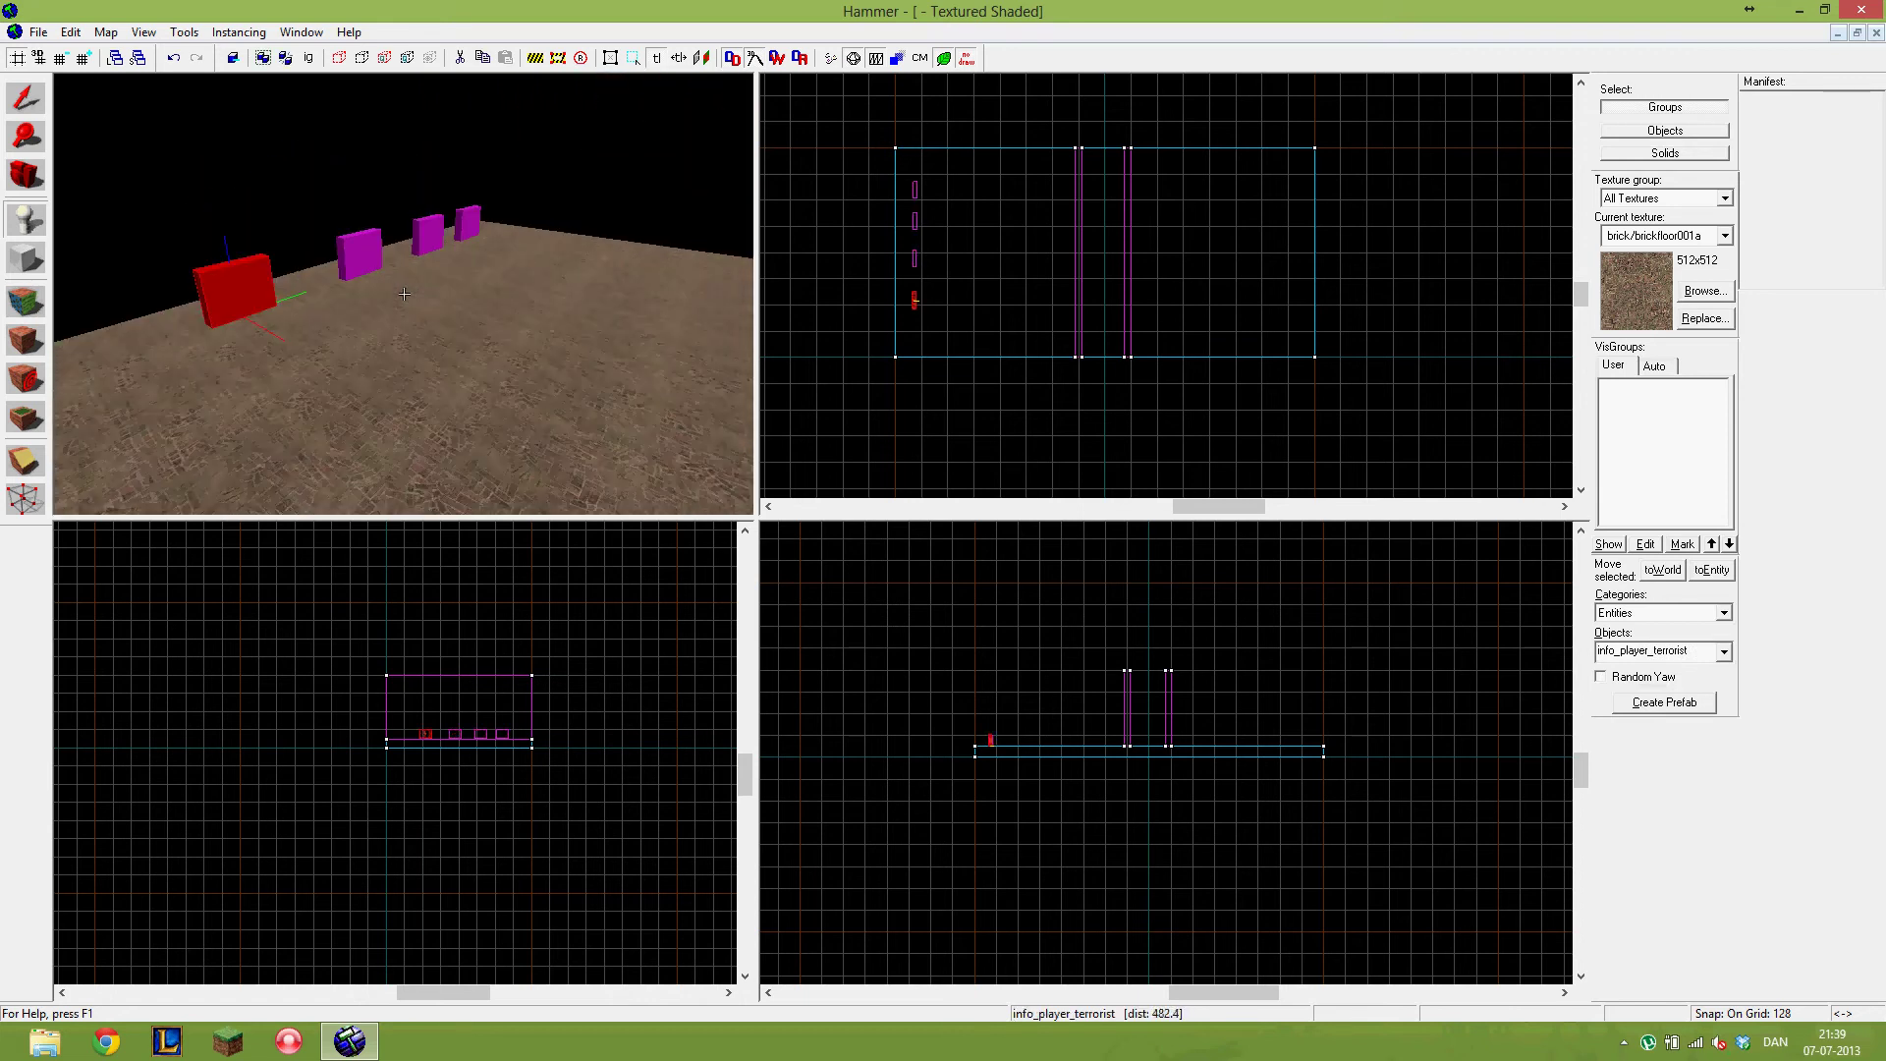
key(z)
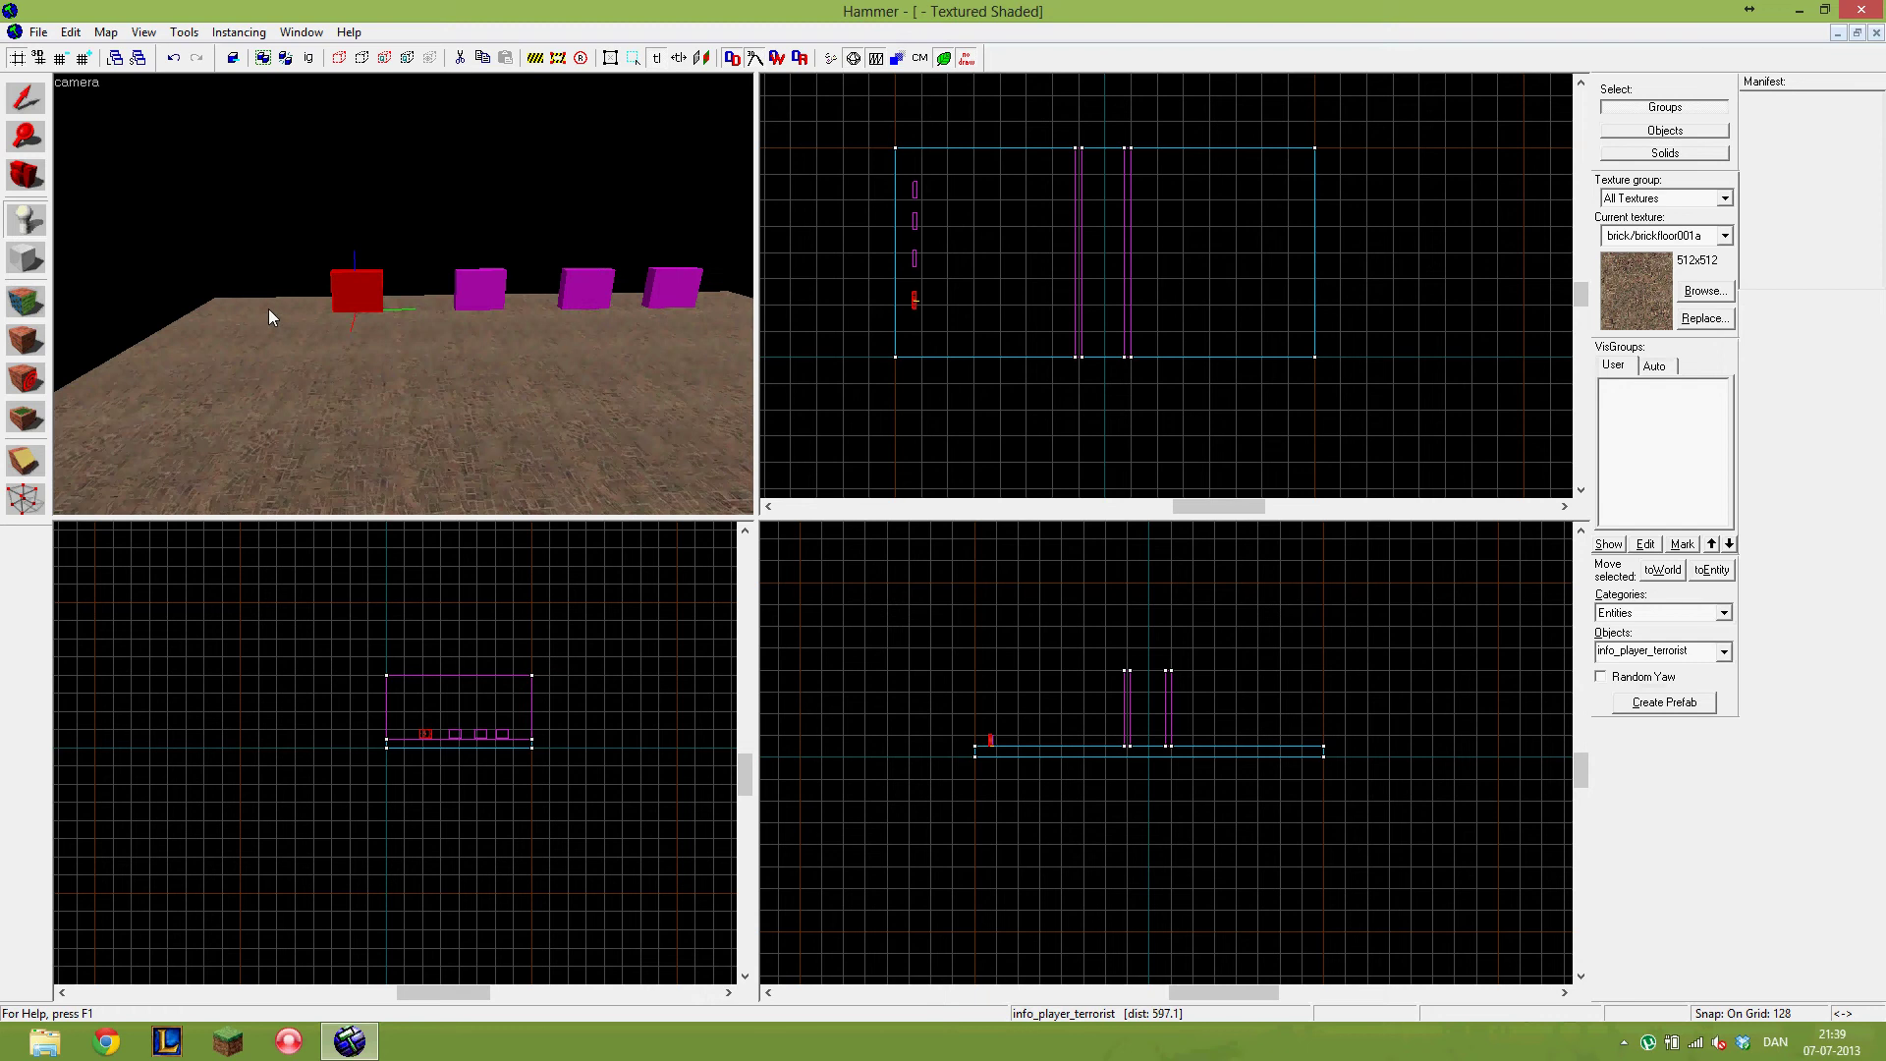
click(270, 310)
key(d)
key(z)
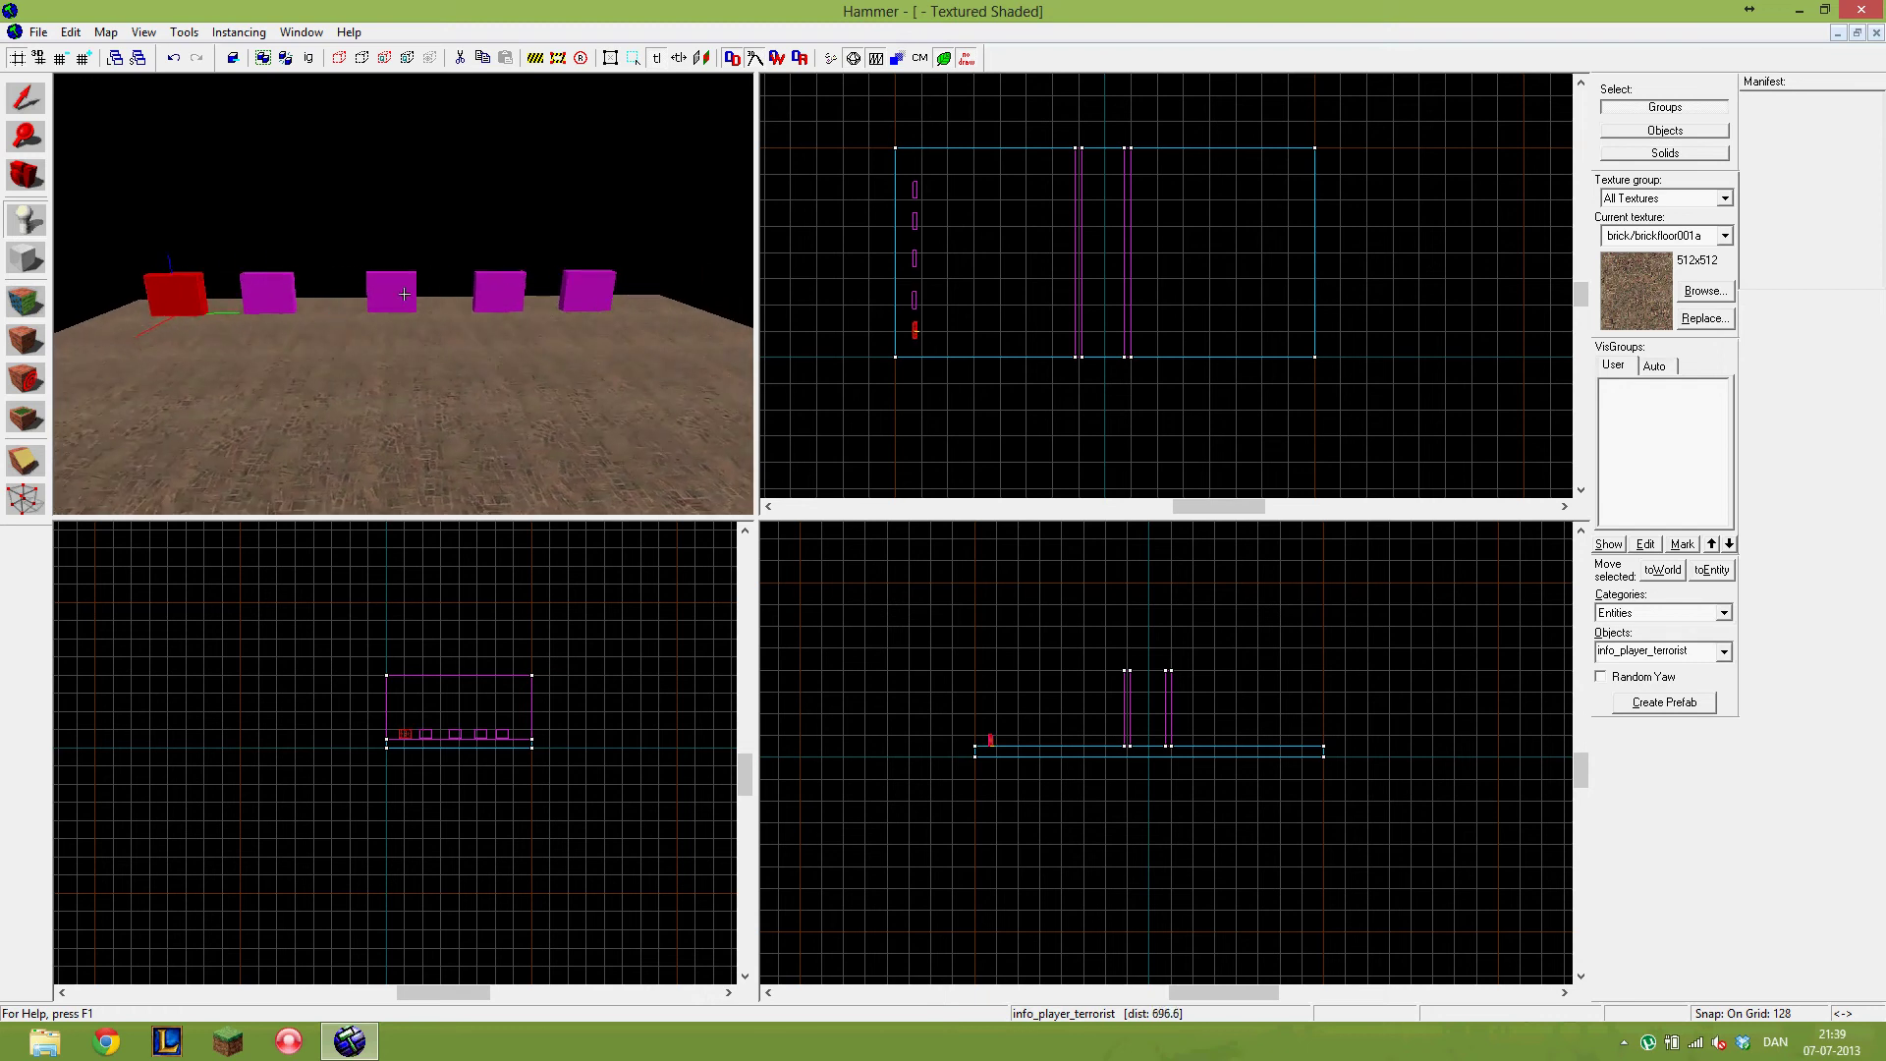
key(z)
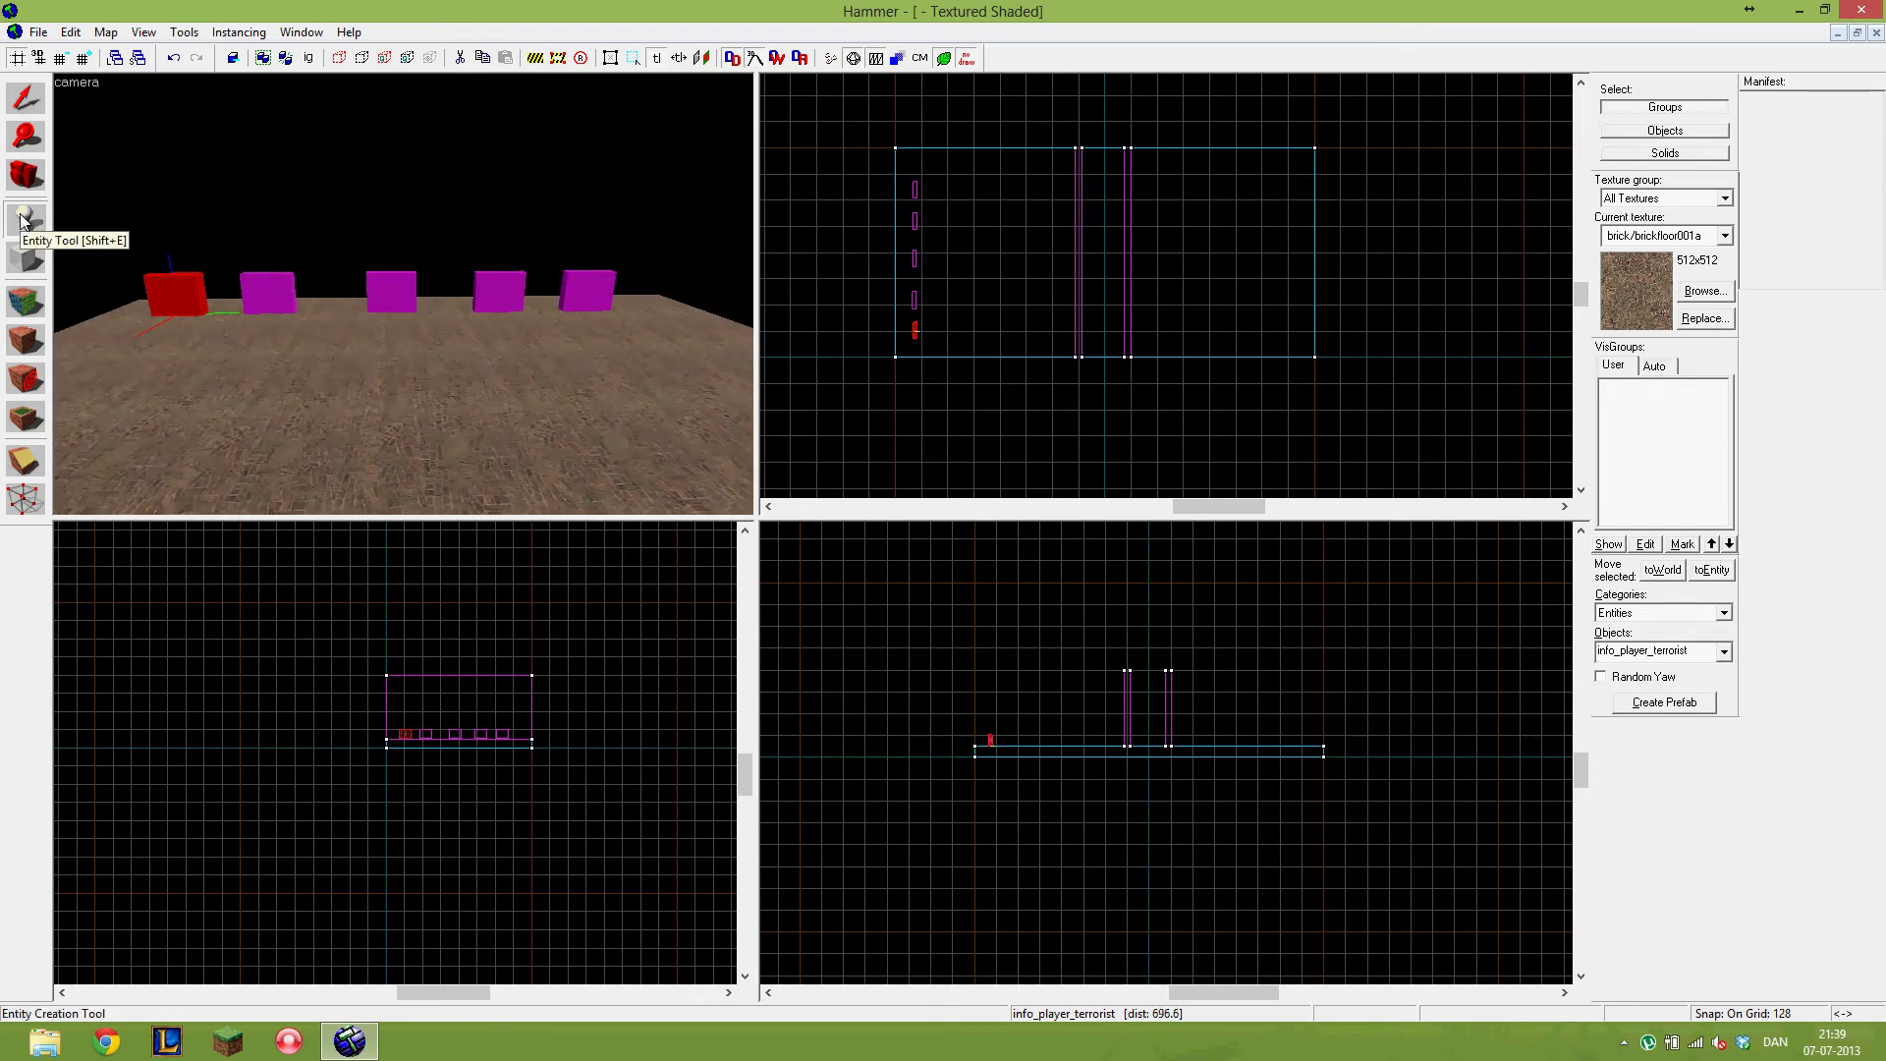
- Clear the selection, then change the class of the outermost spawn point in the row to info_player_counterterrorist and apply it
key(a)
key(w)
key(w)
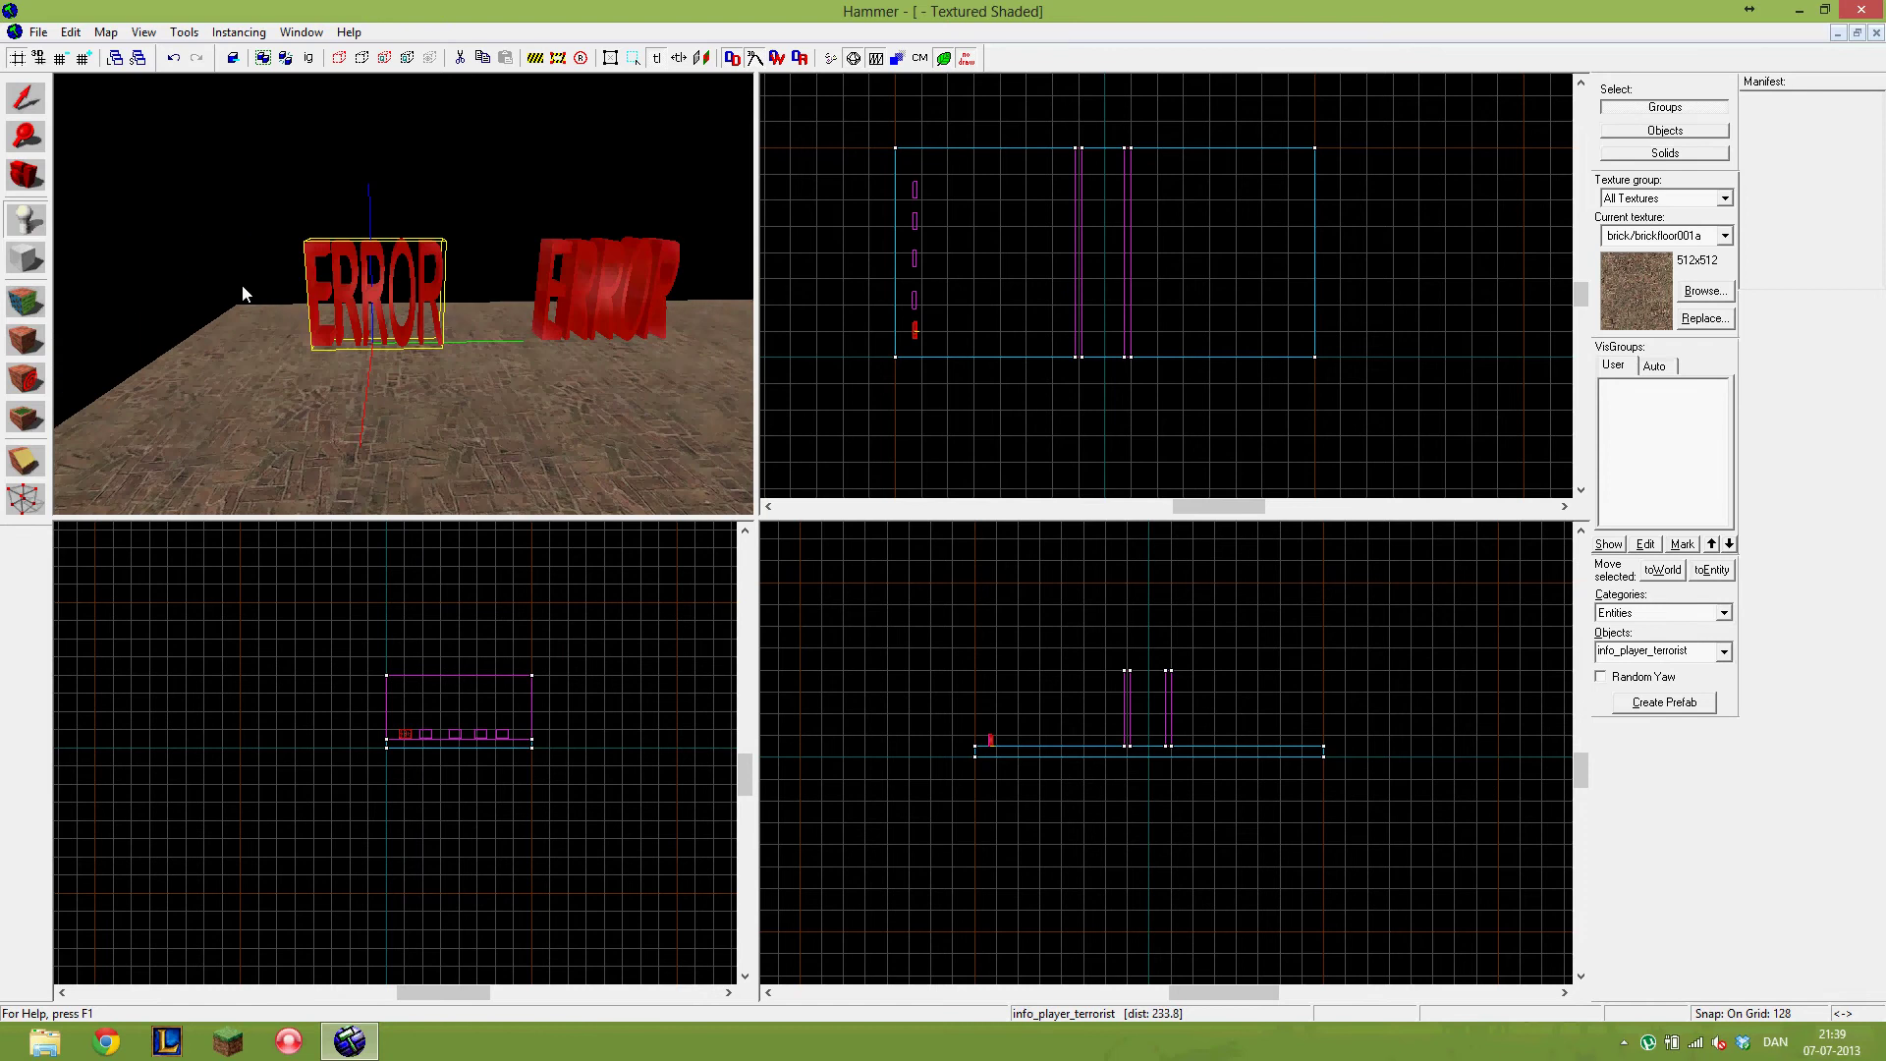
key(z)
key(z)
key(shift+s)
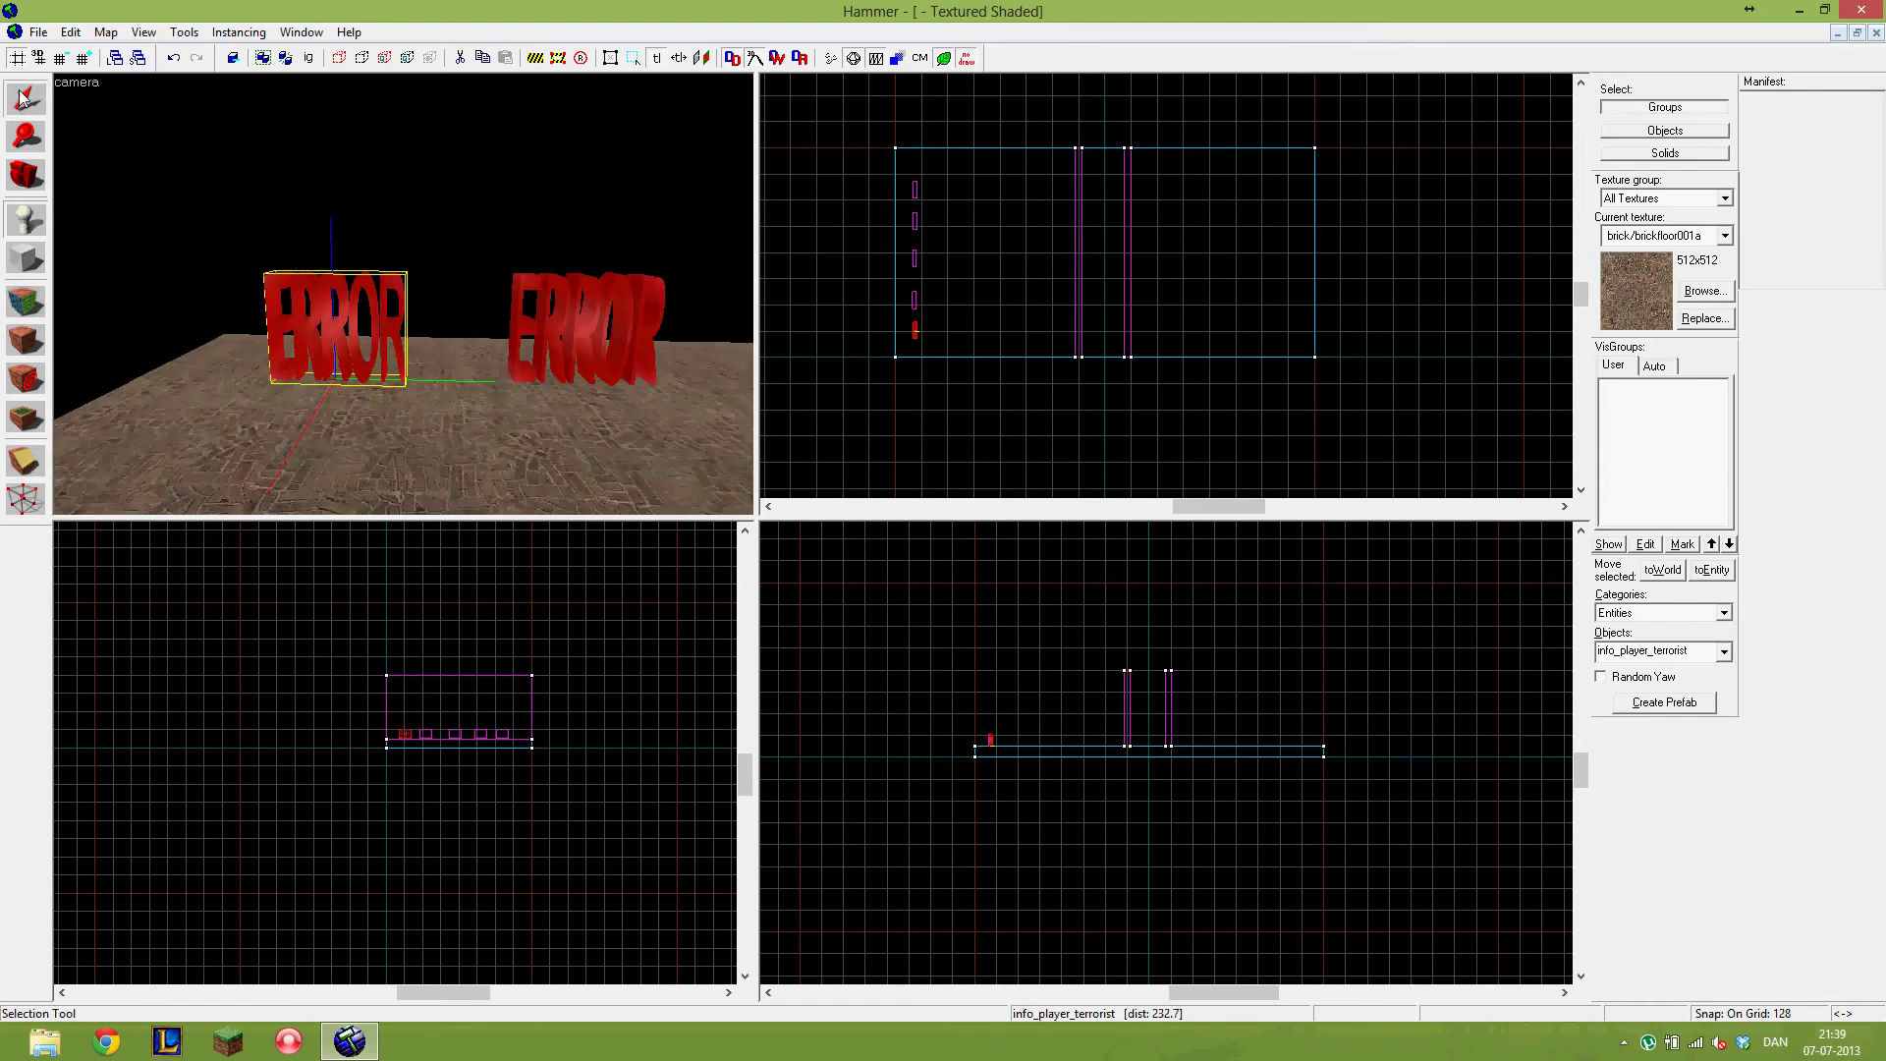
key(s)
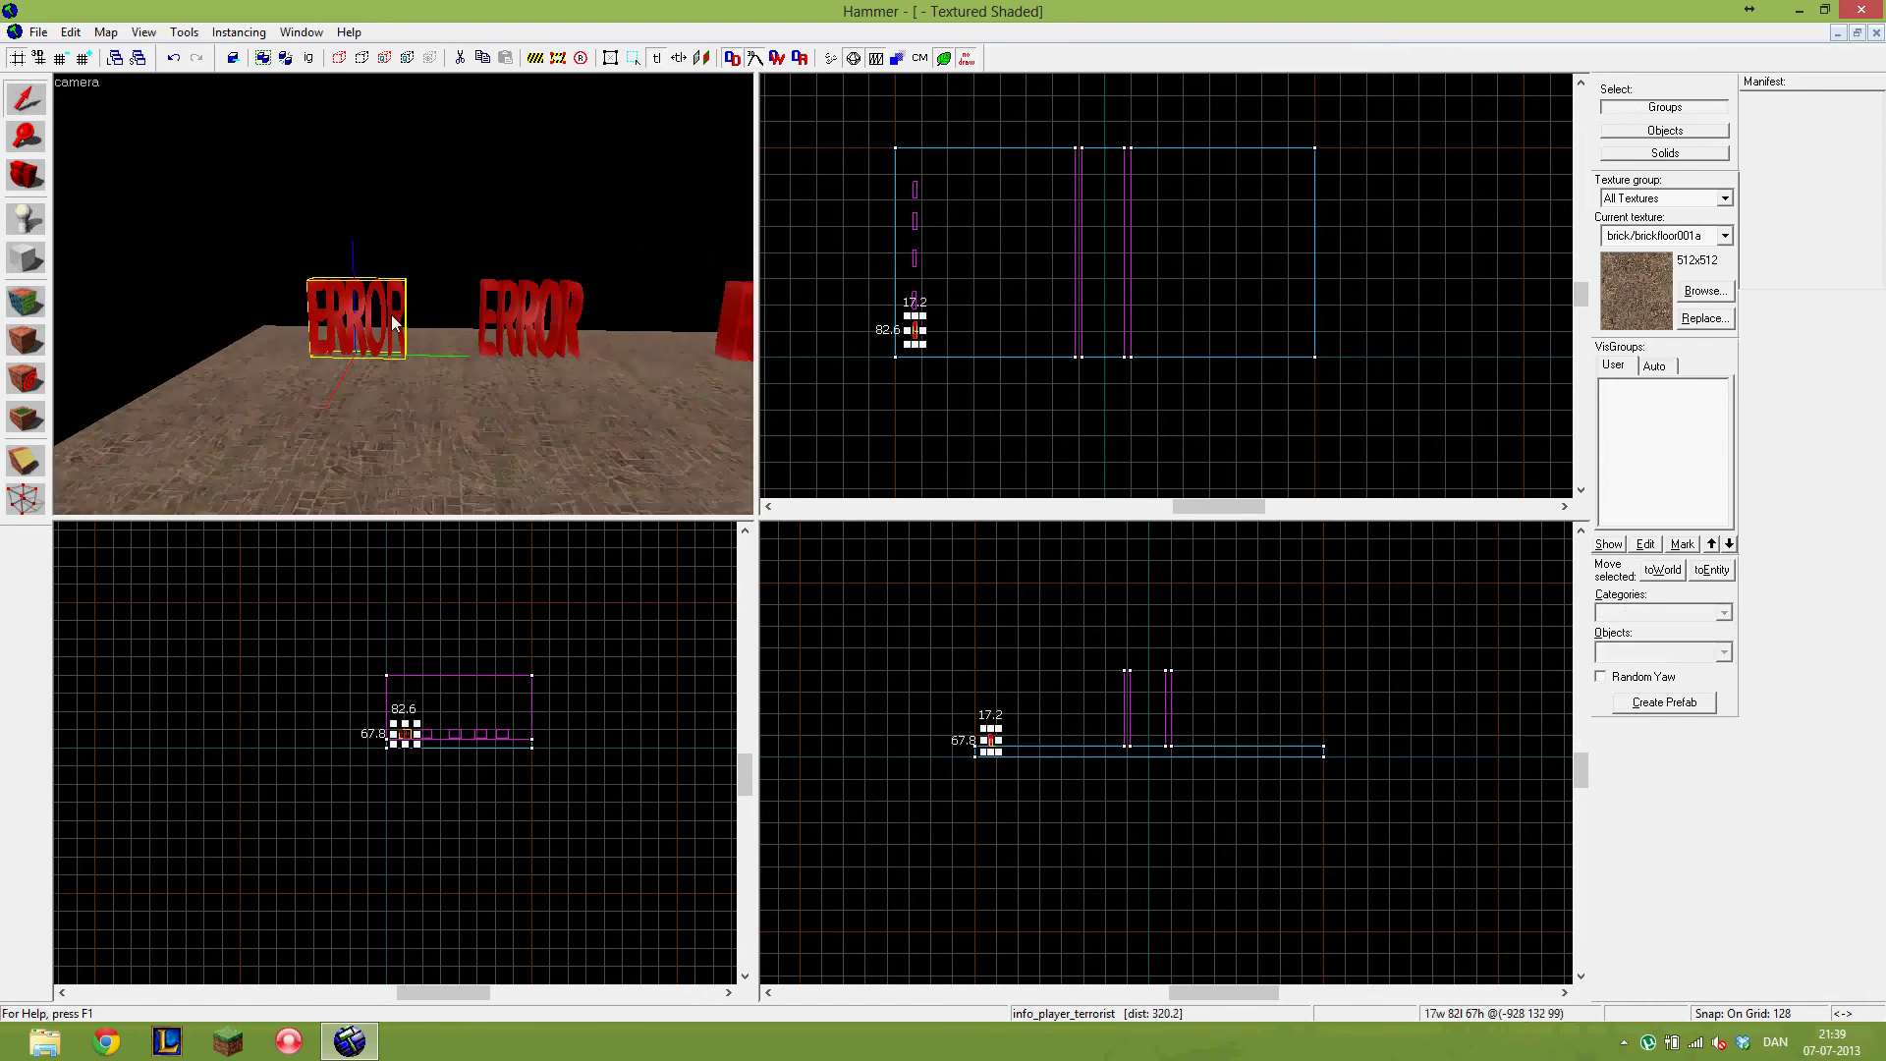
key(Escape)
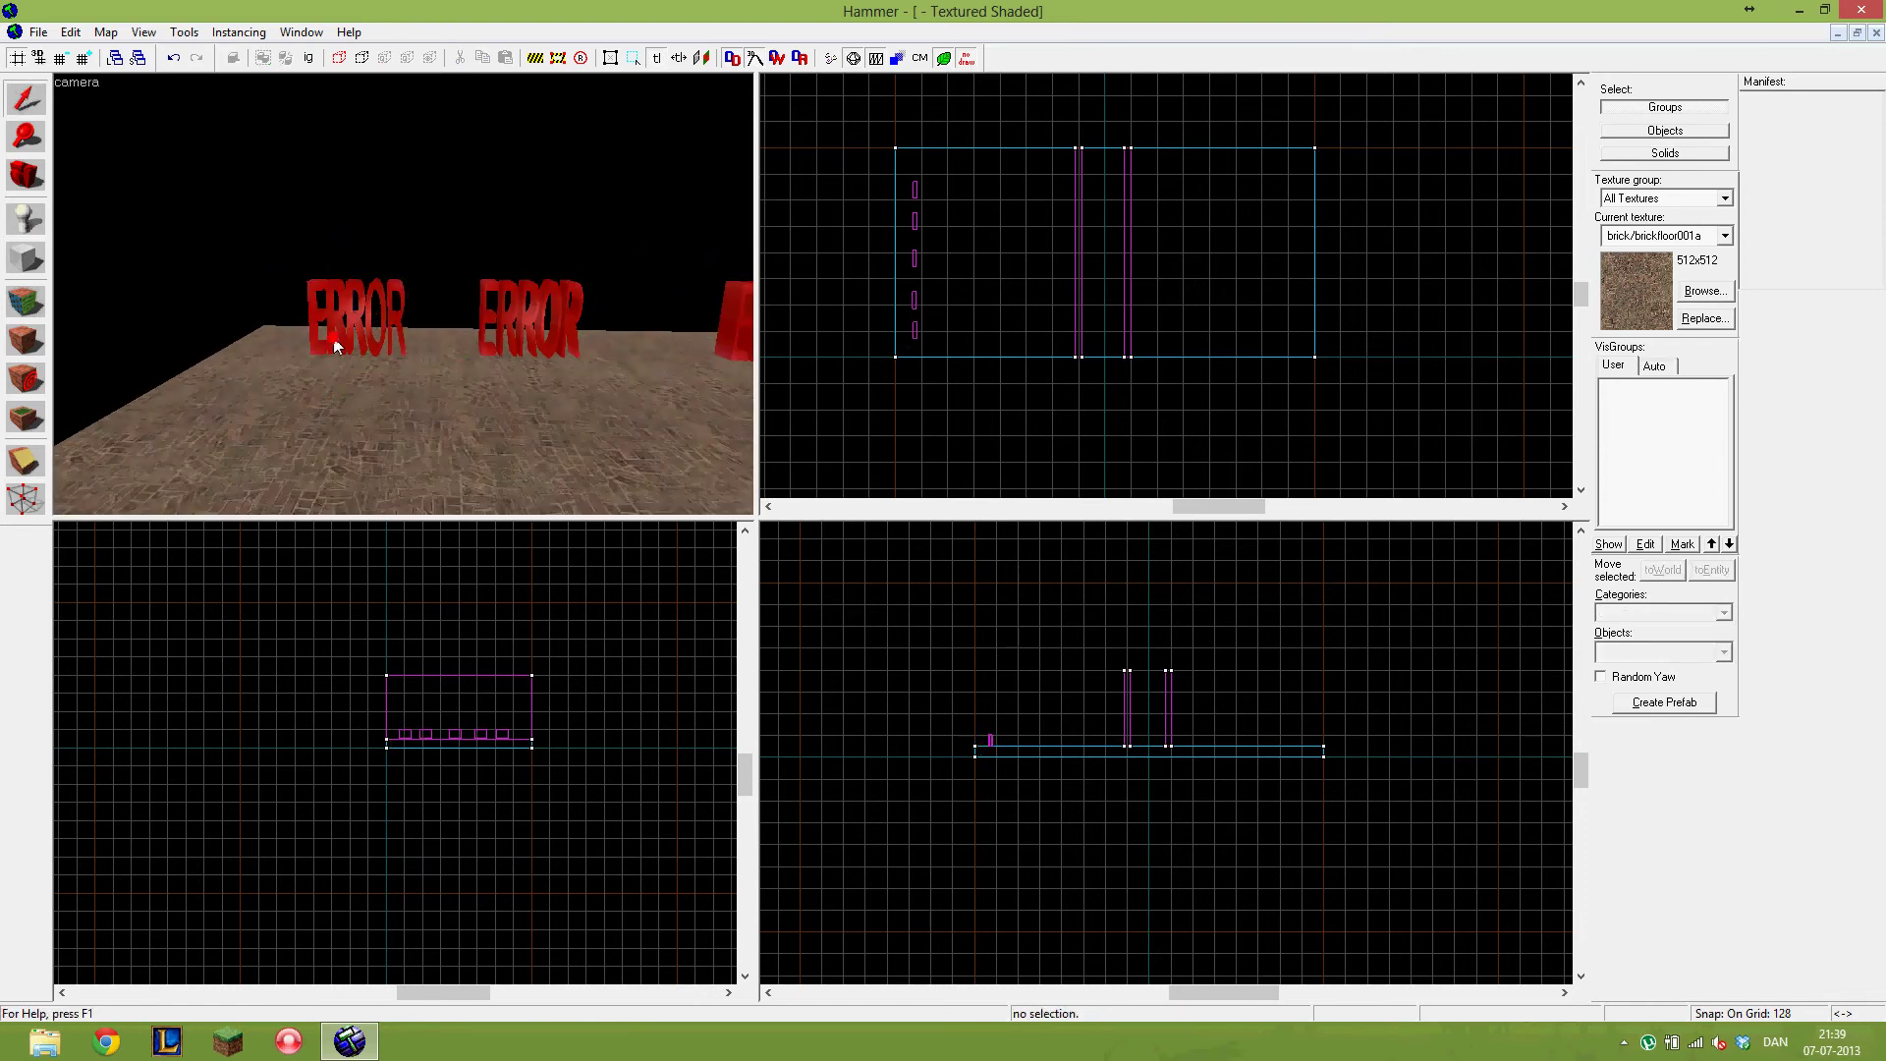
click(387, 316)
key(alt+Return)
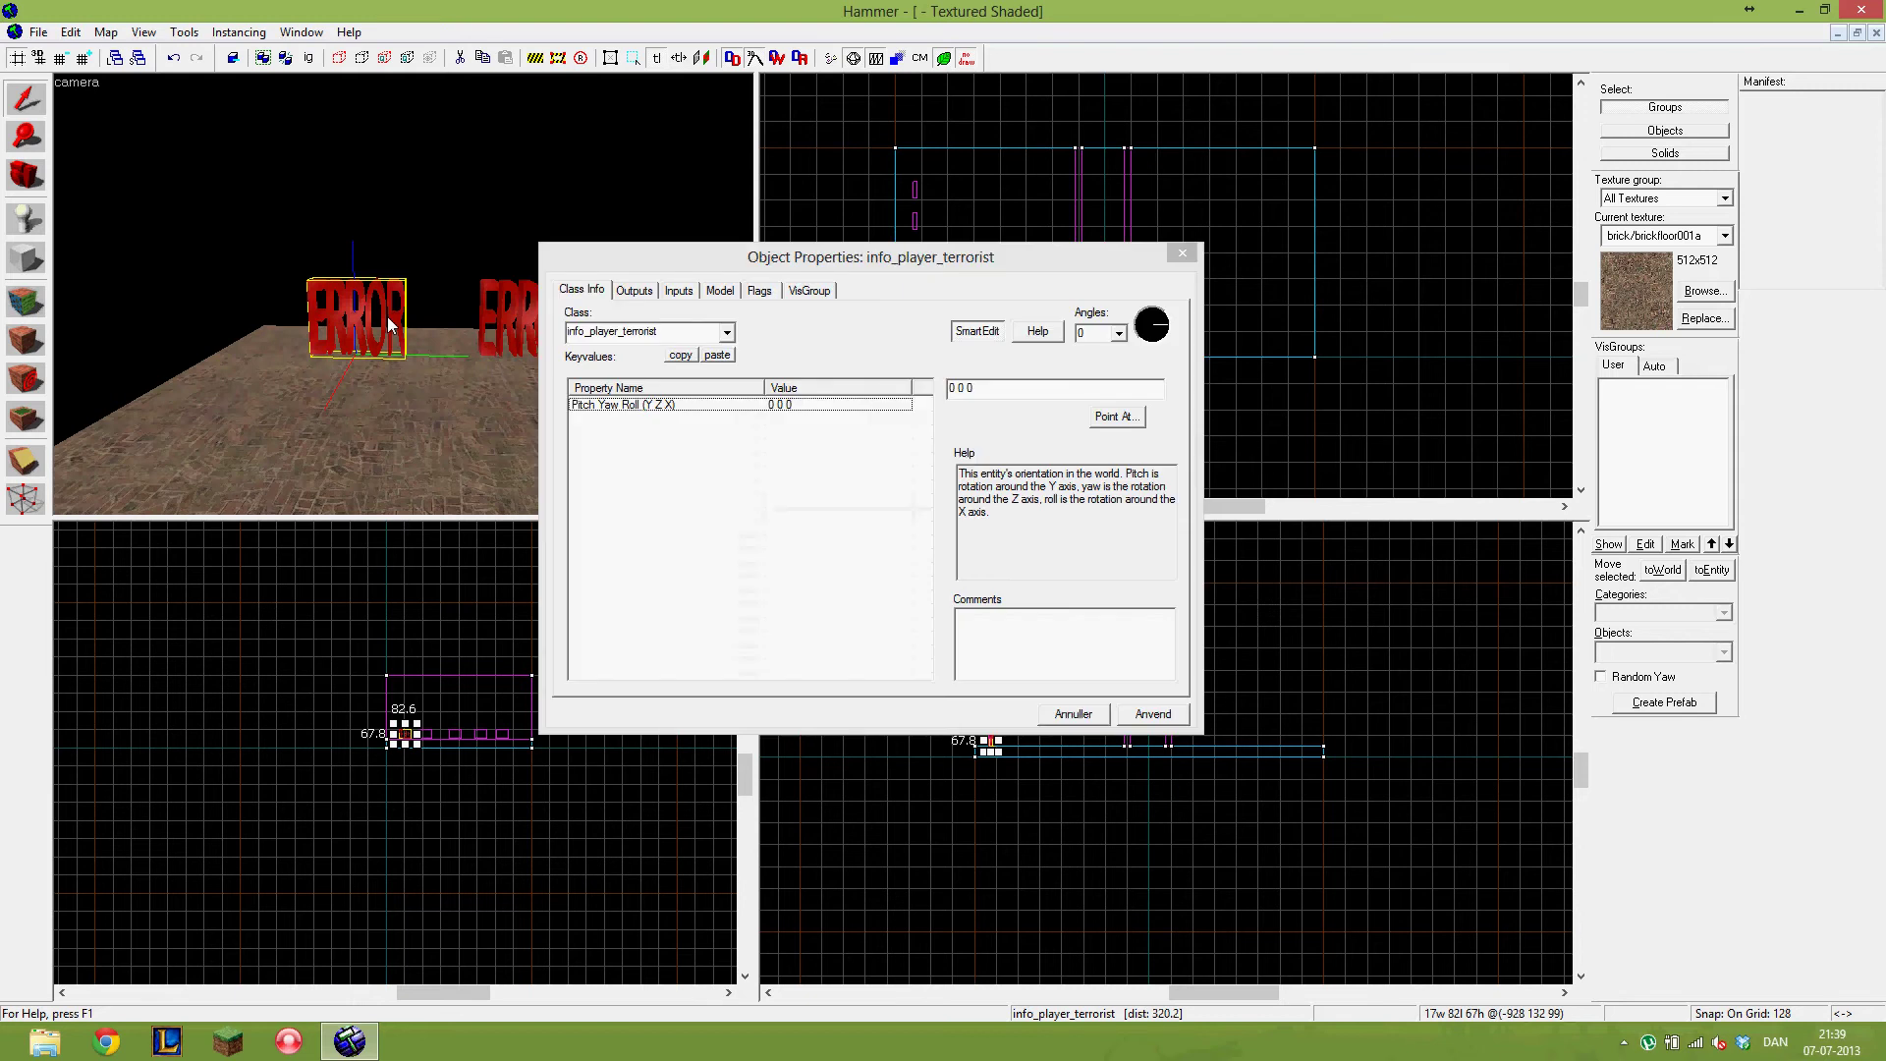
click(674, 331)
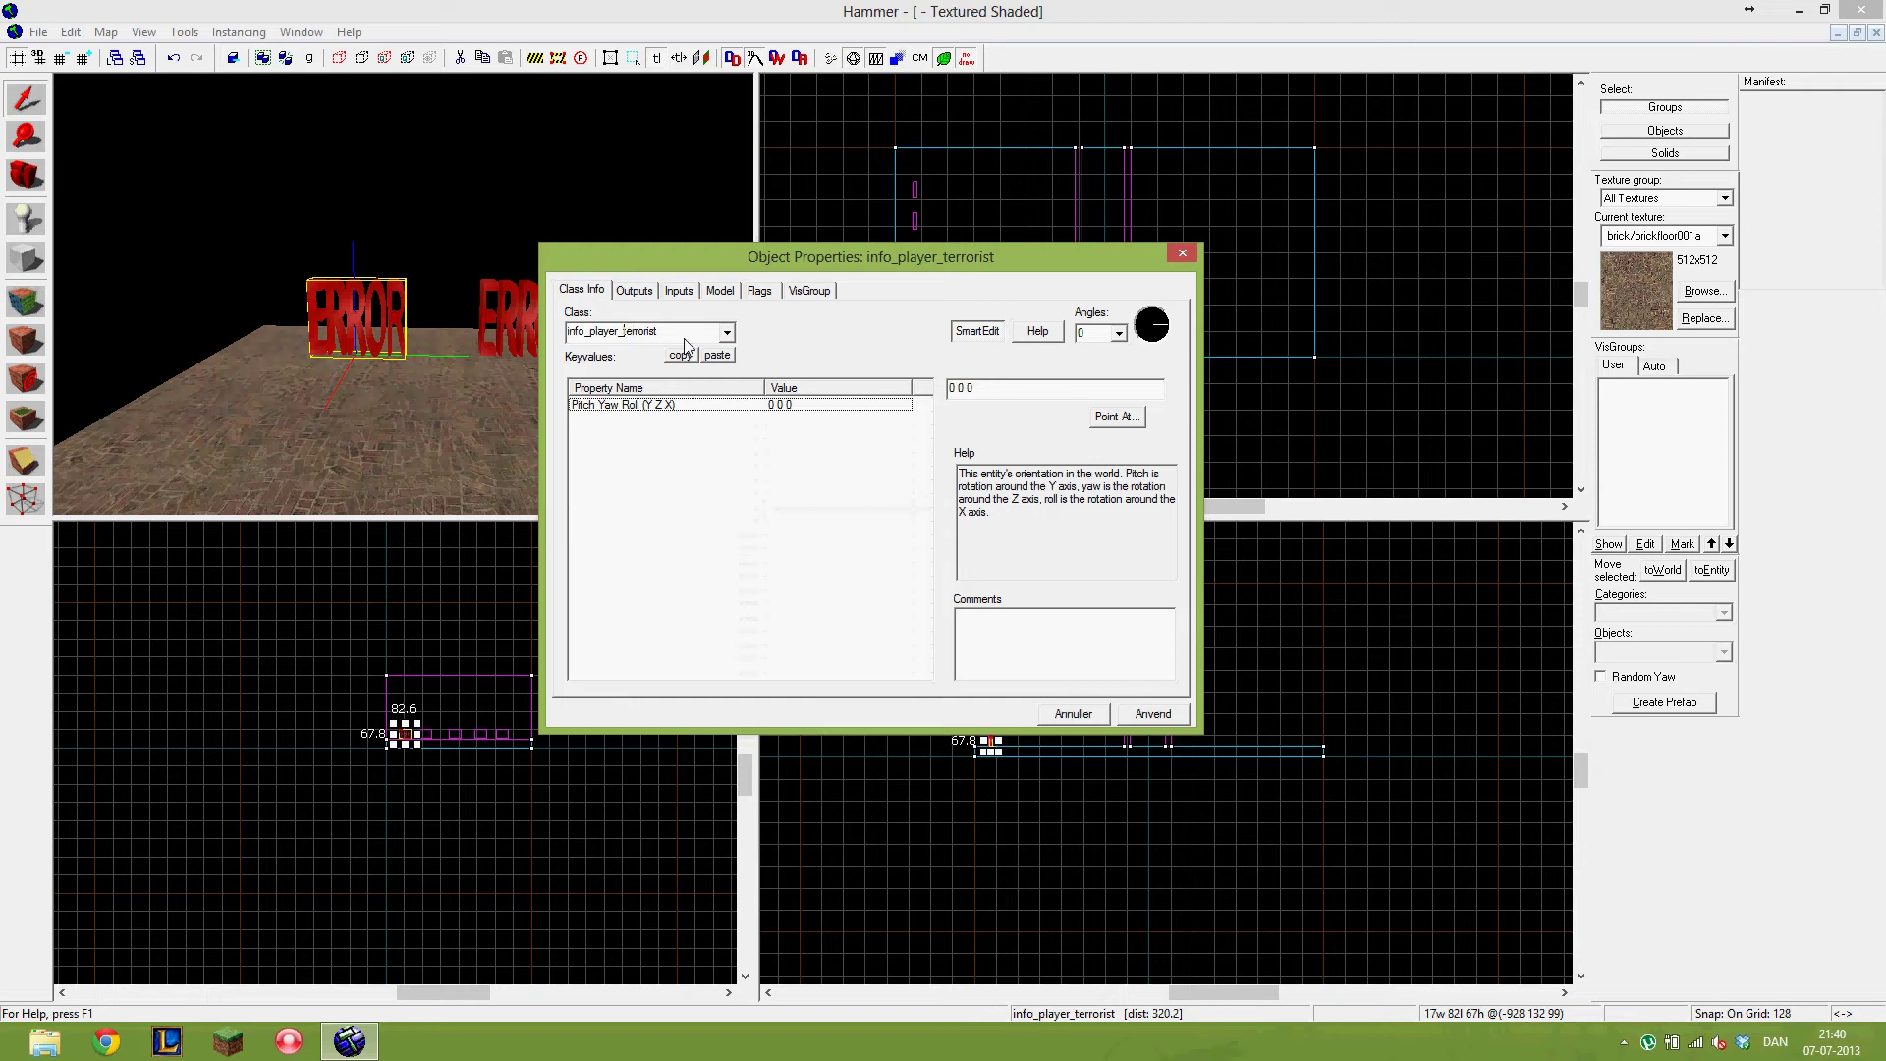
text(countert)
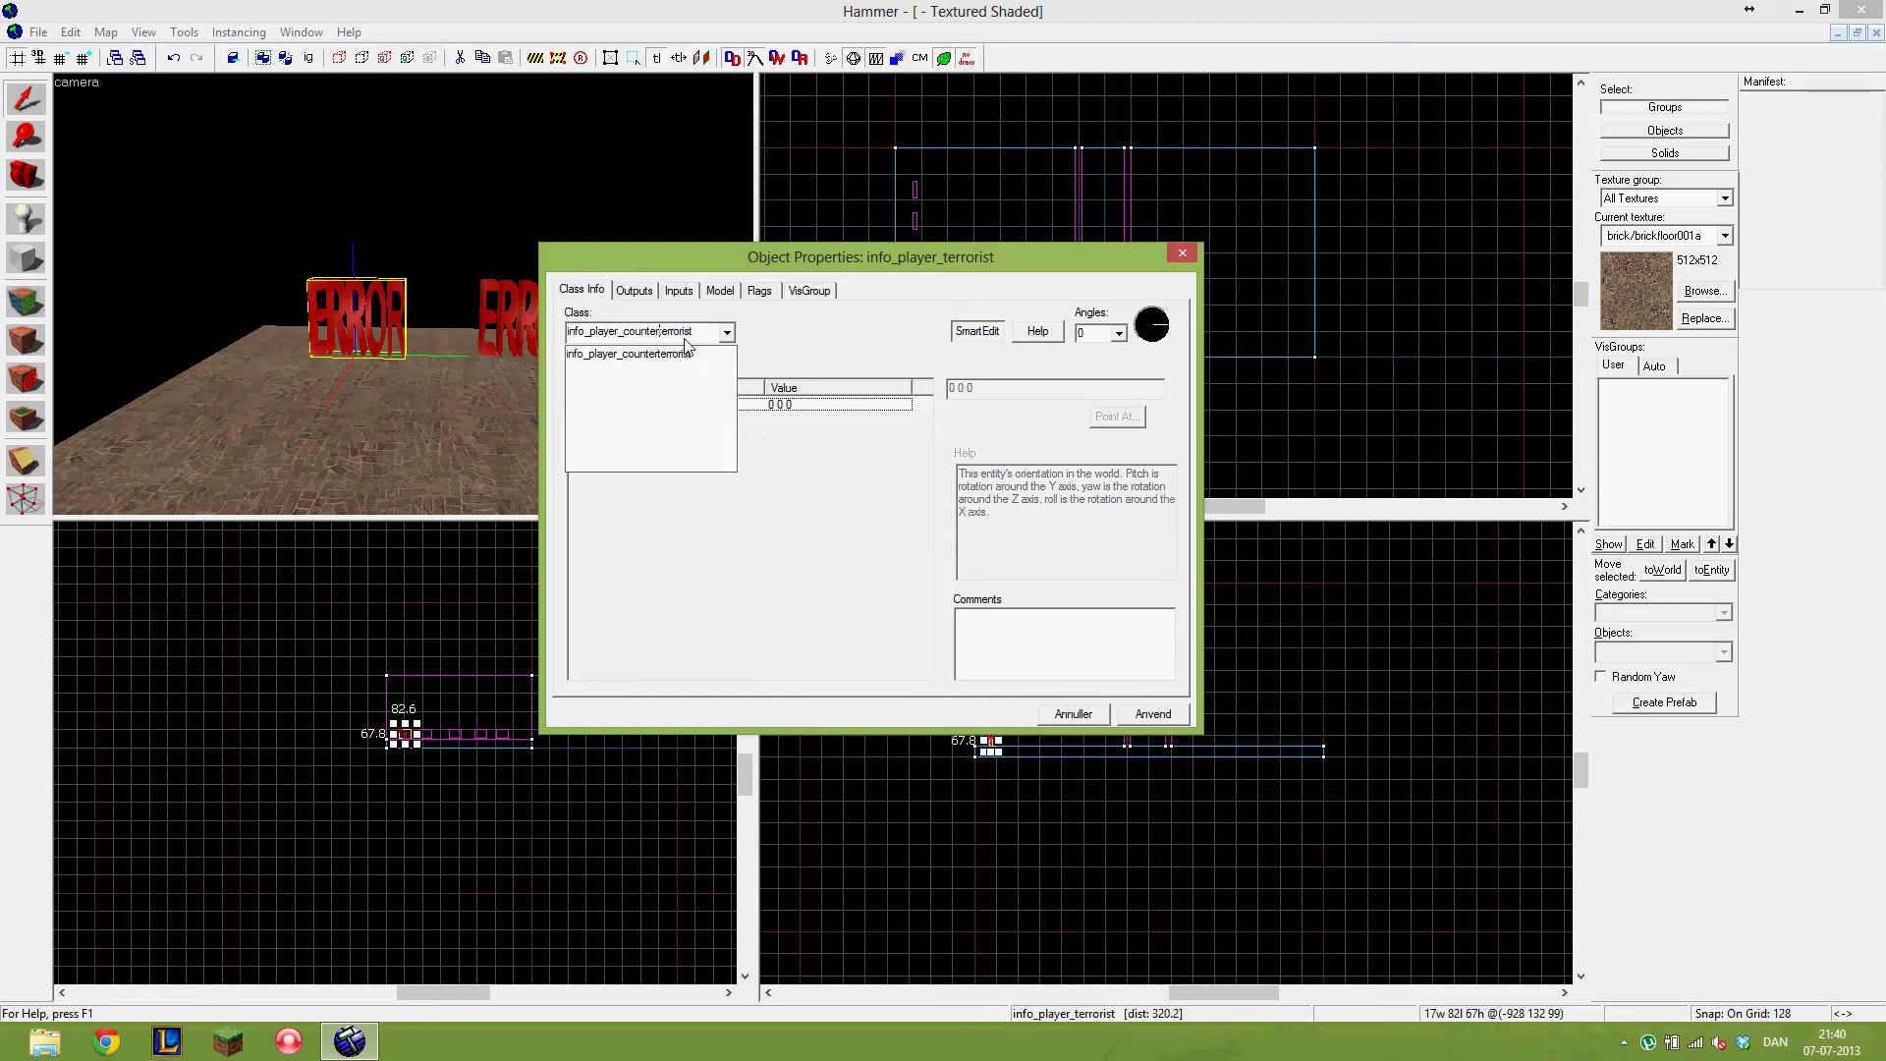
click(678, 356)
click(1154, 720)
click(1081, 715)
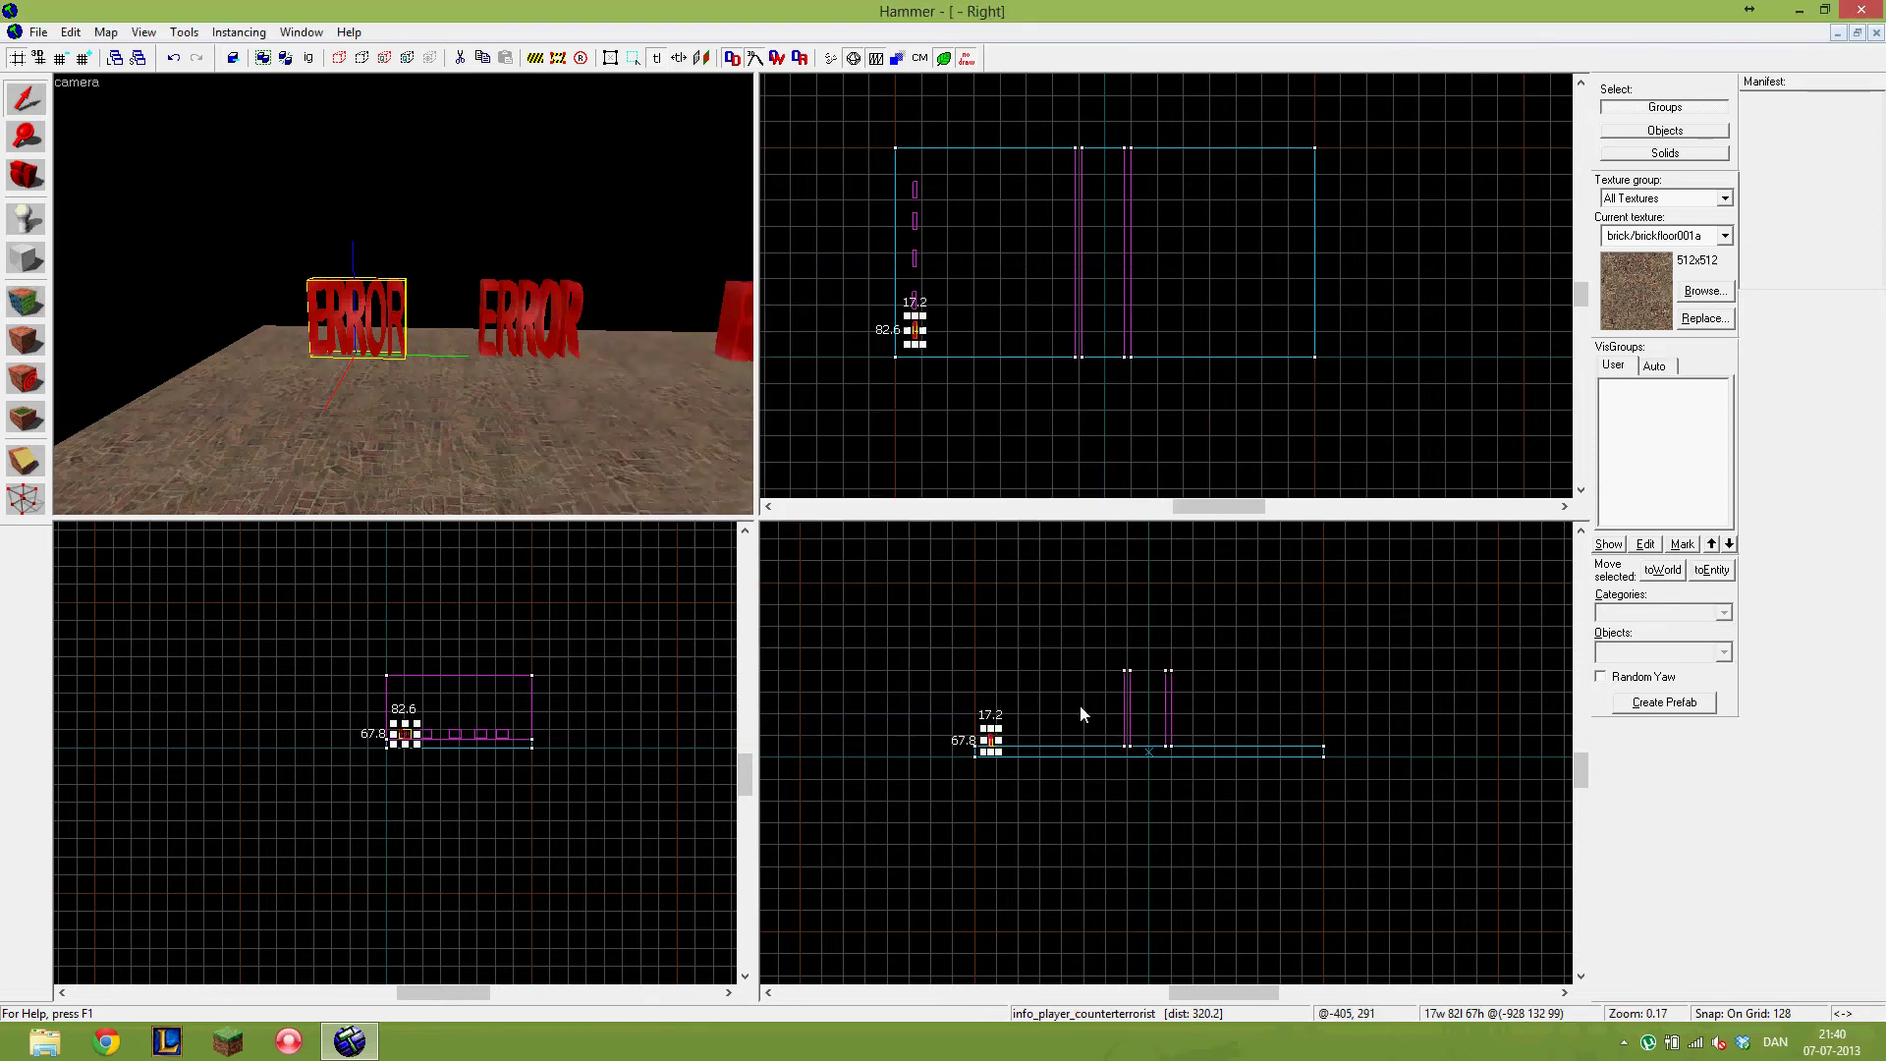
- Select all five player spawn points in the row together
key(d)
click(402, 323)
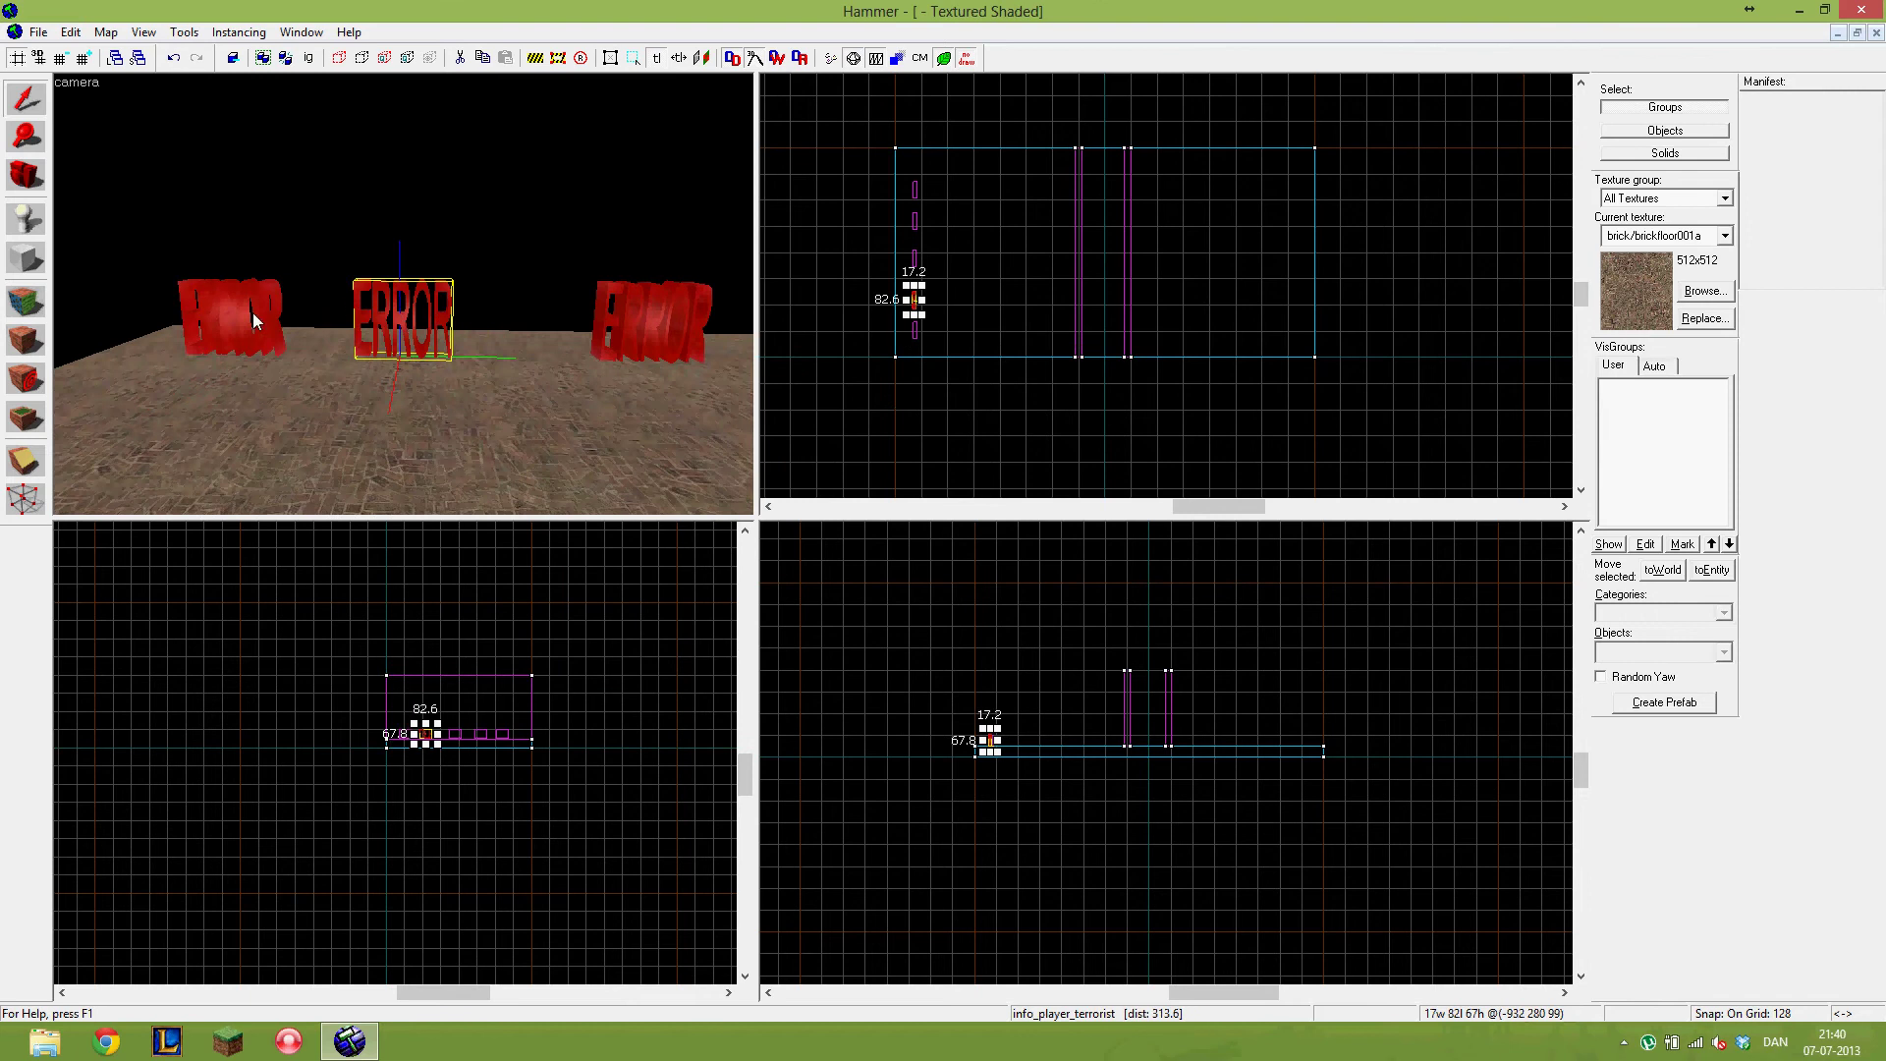
ctrl+click(253, 321)
key(d)
ctrl+click(417, 322)
ctrl+click(638, 344)
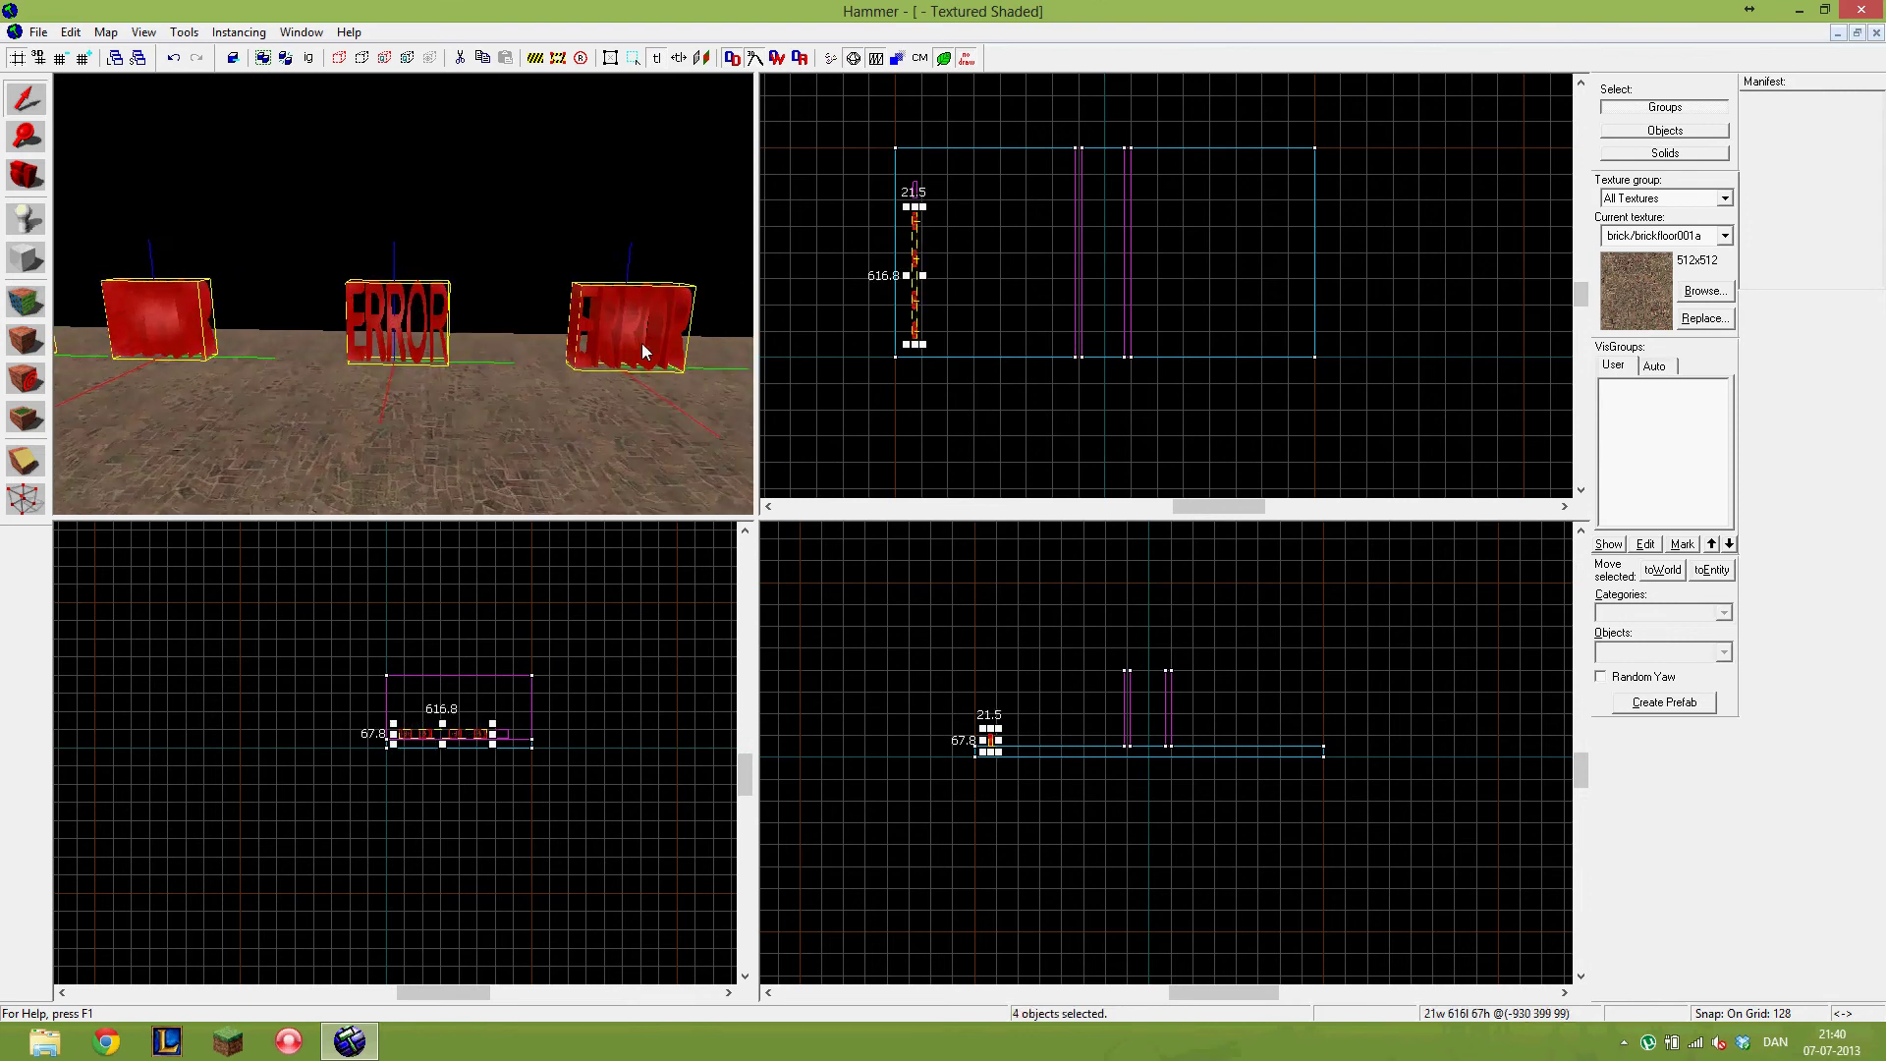
key(d)
ctrl+click(546, 322)
key(s)
key(z)
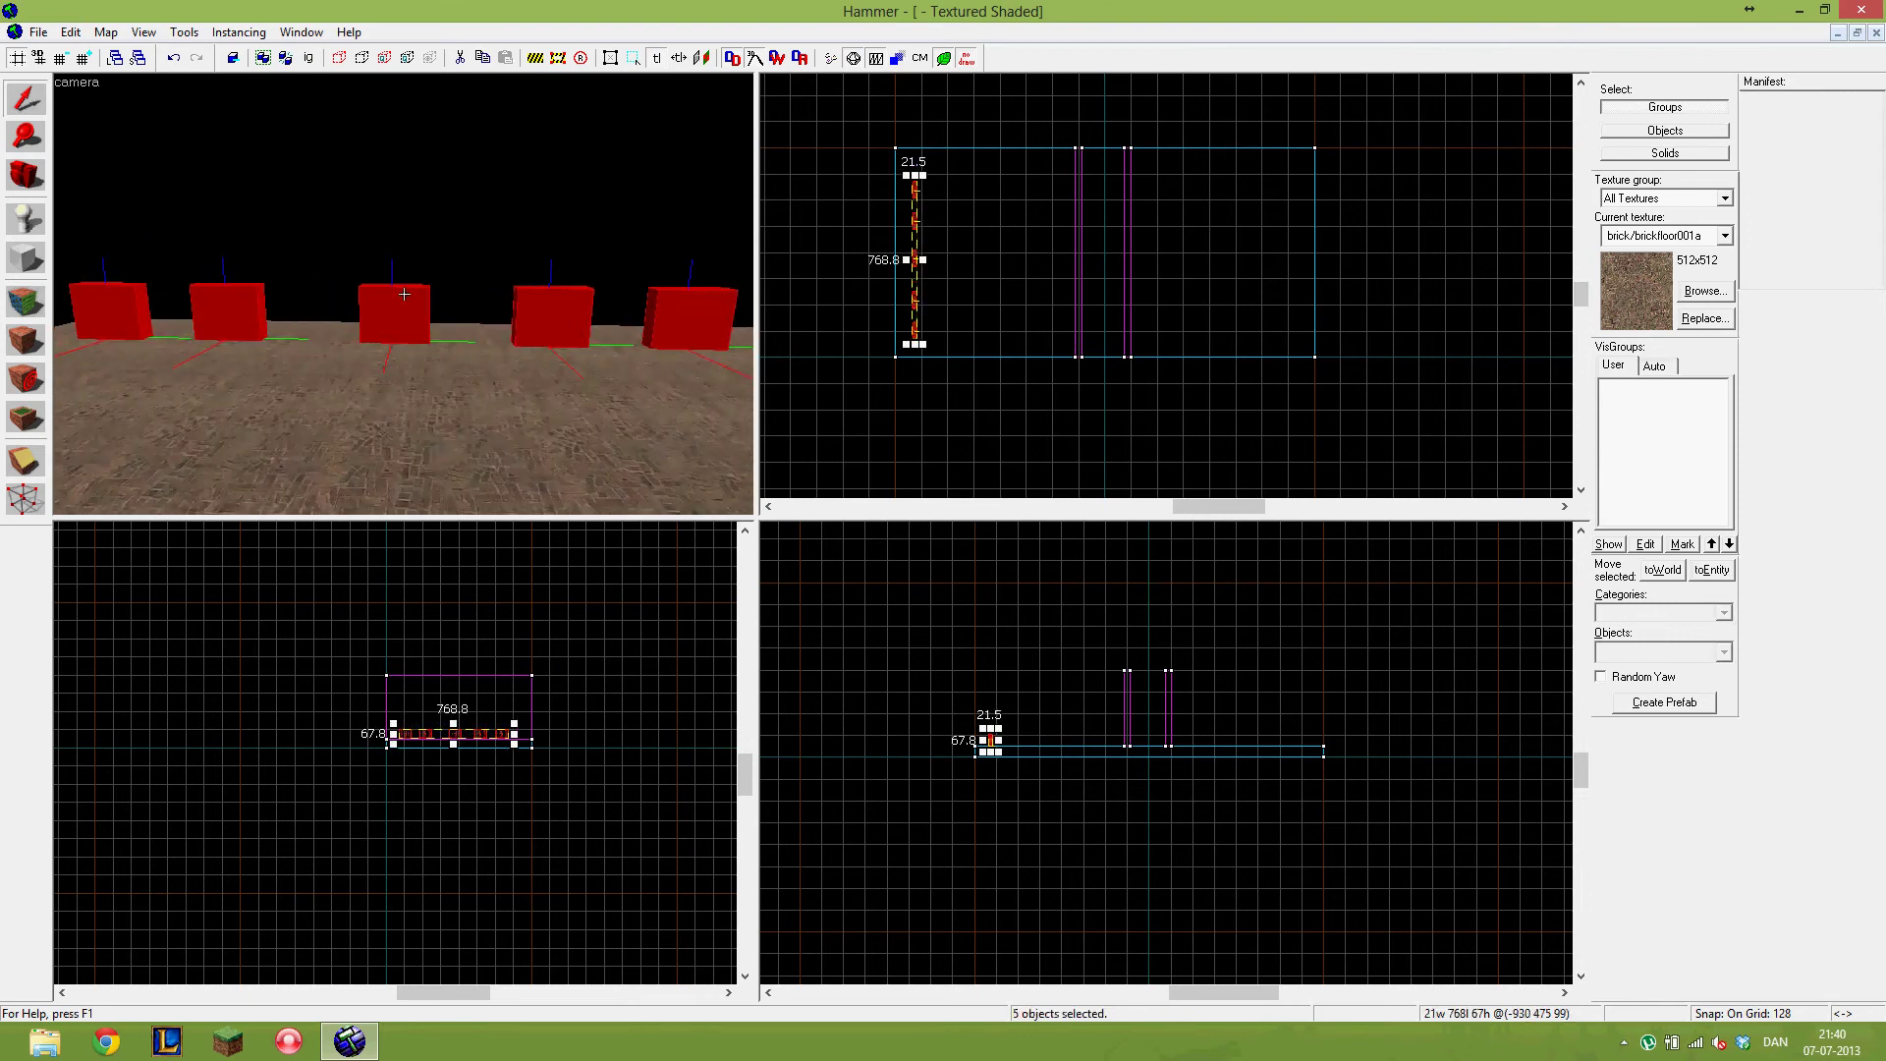
key(z)
key(a)
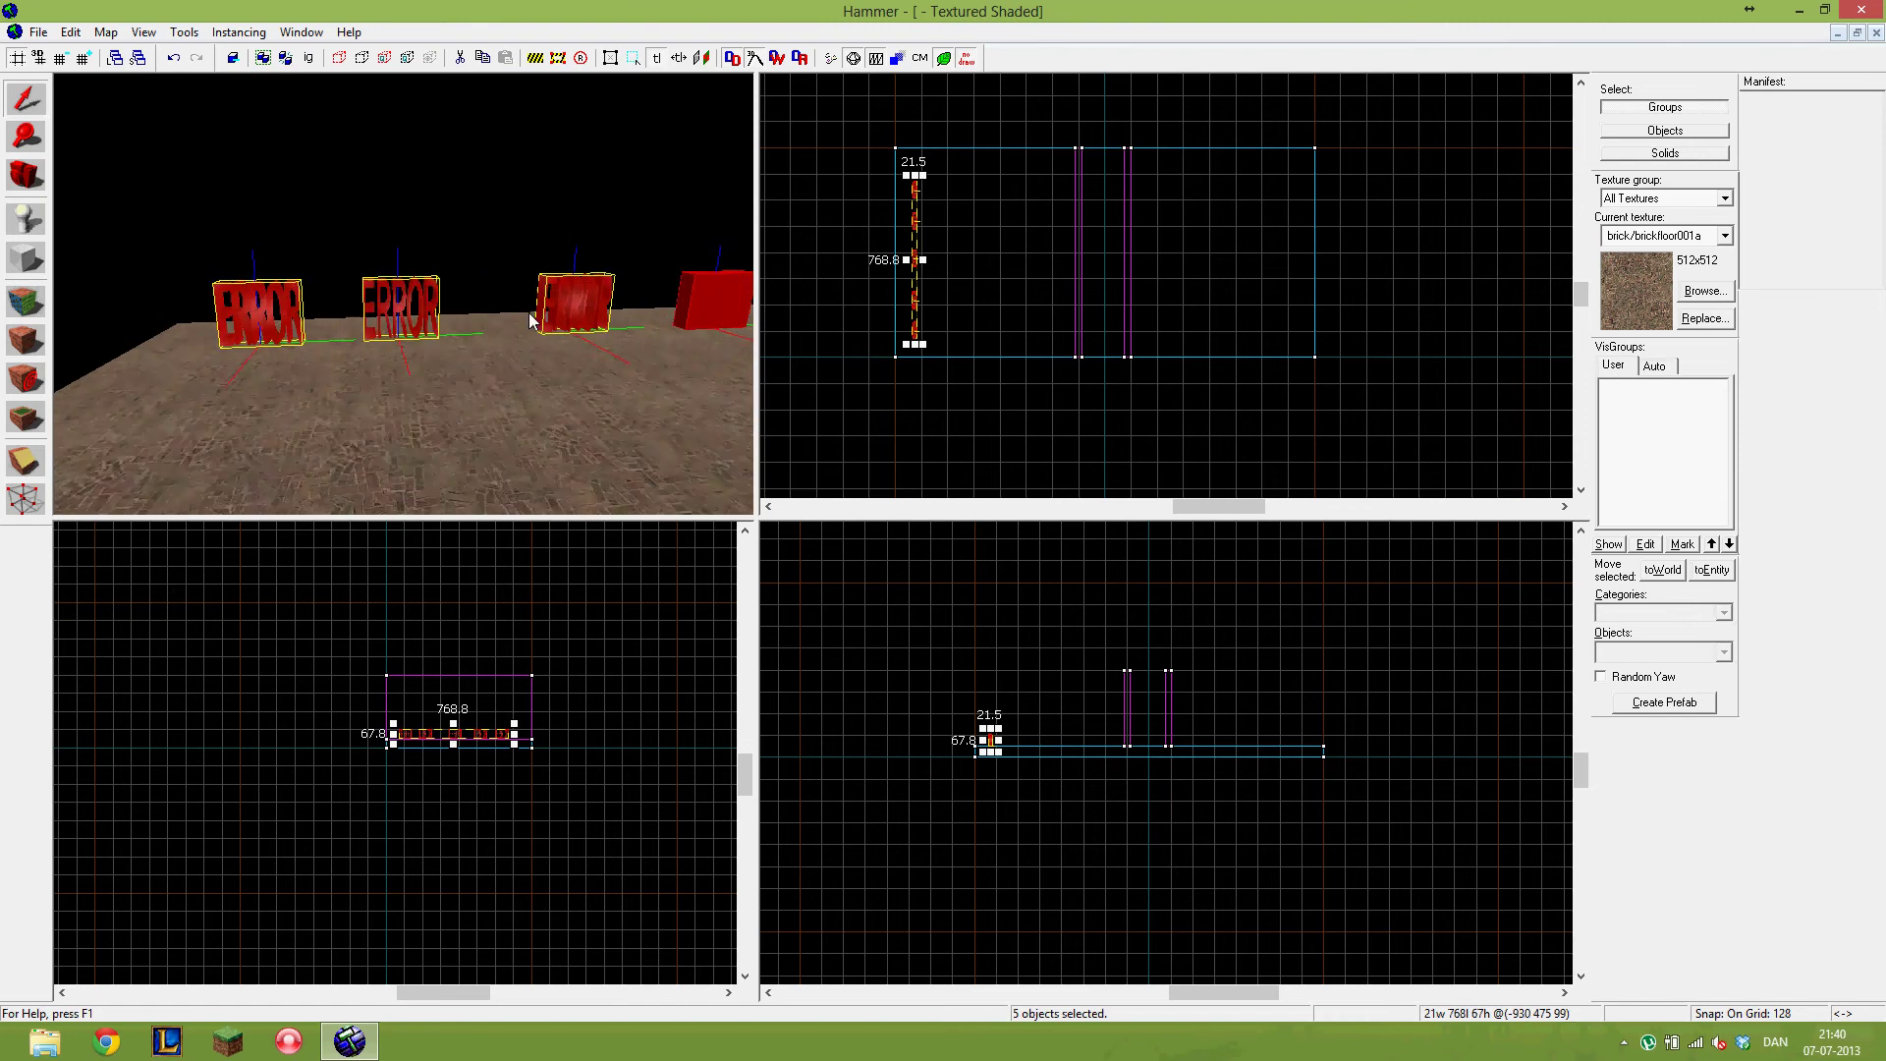
- Set the class of the five selected spawn points to info_player_counterterrorist, apply it and close the object properties
key(d)
key(z)
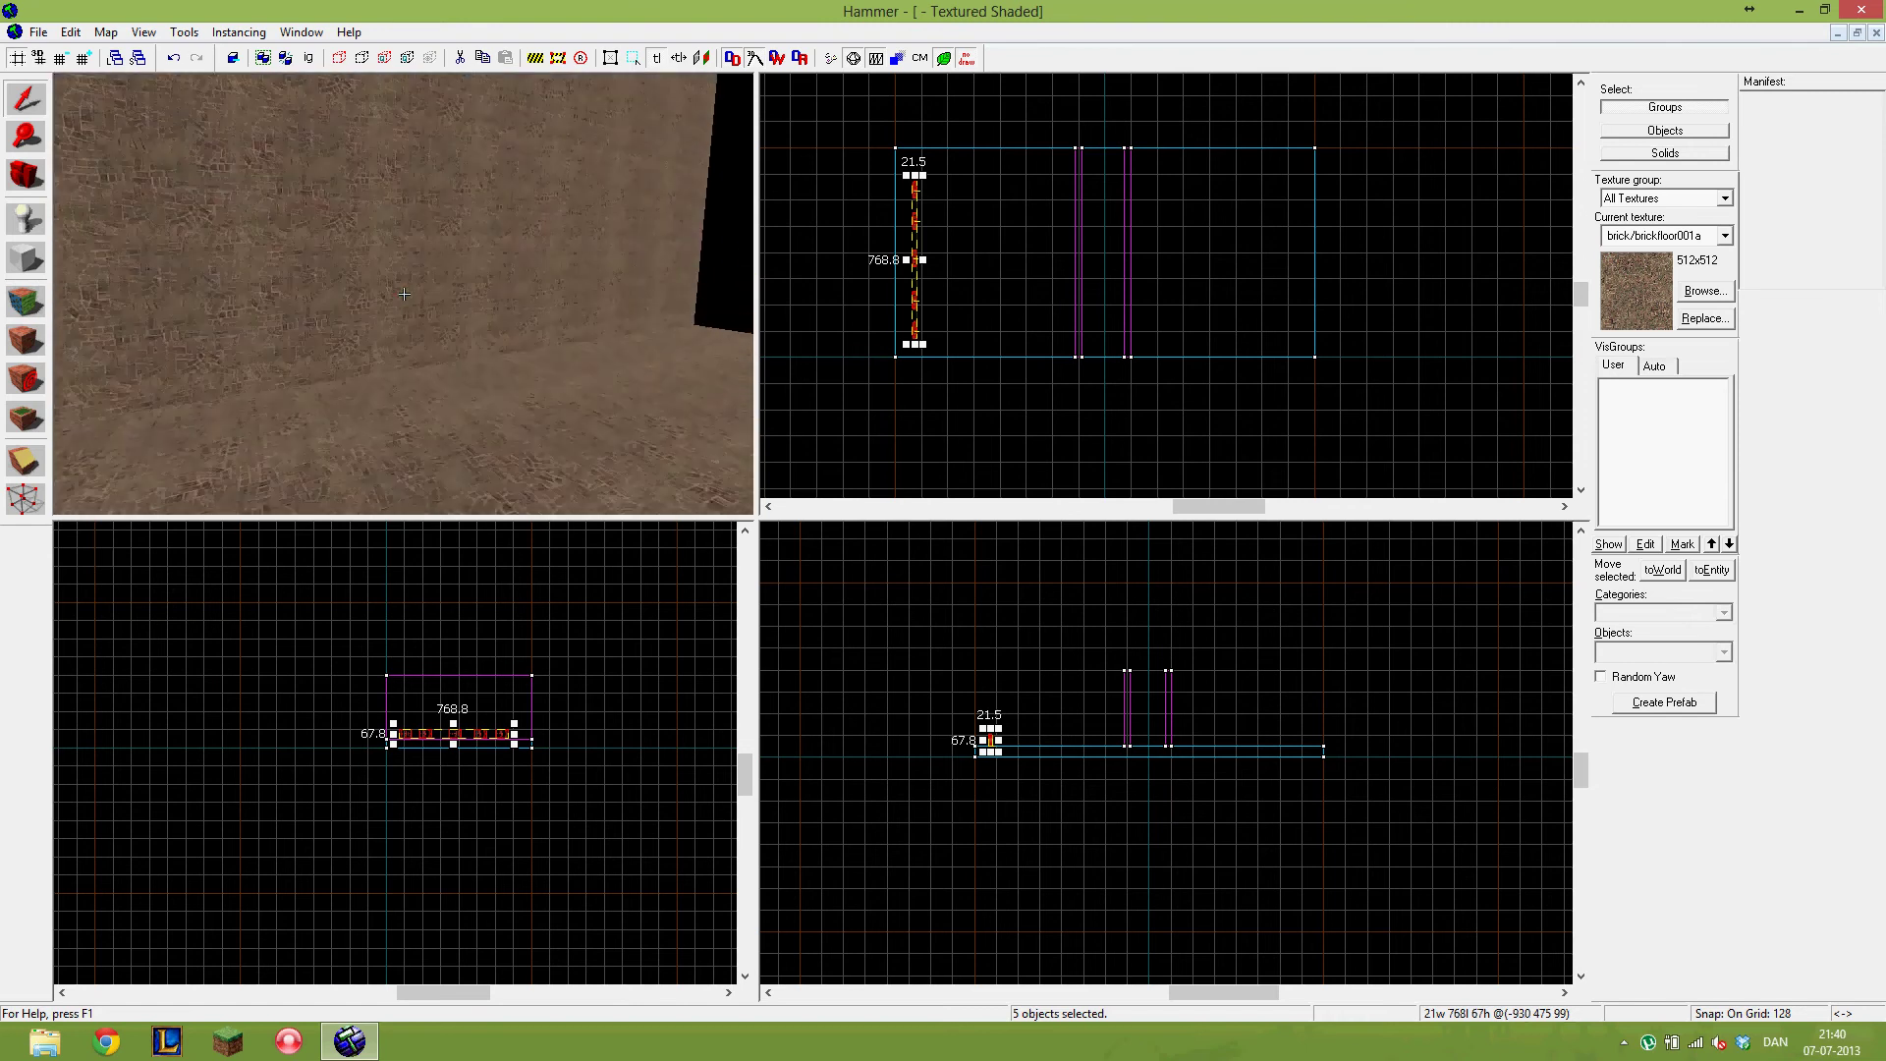
key(z)
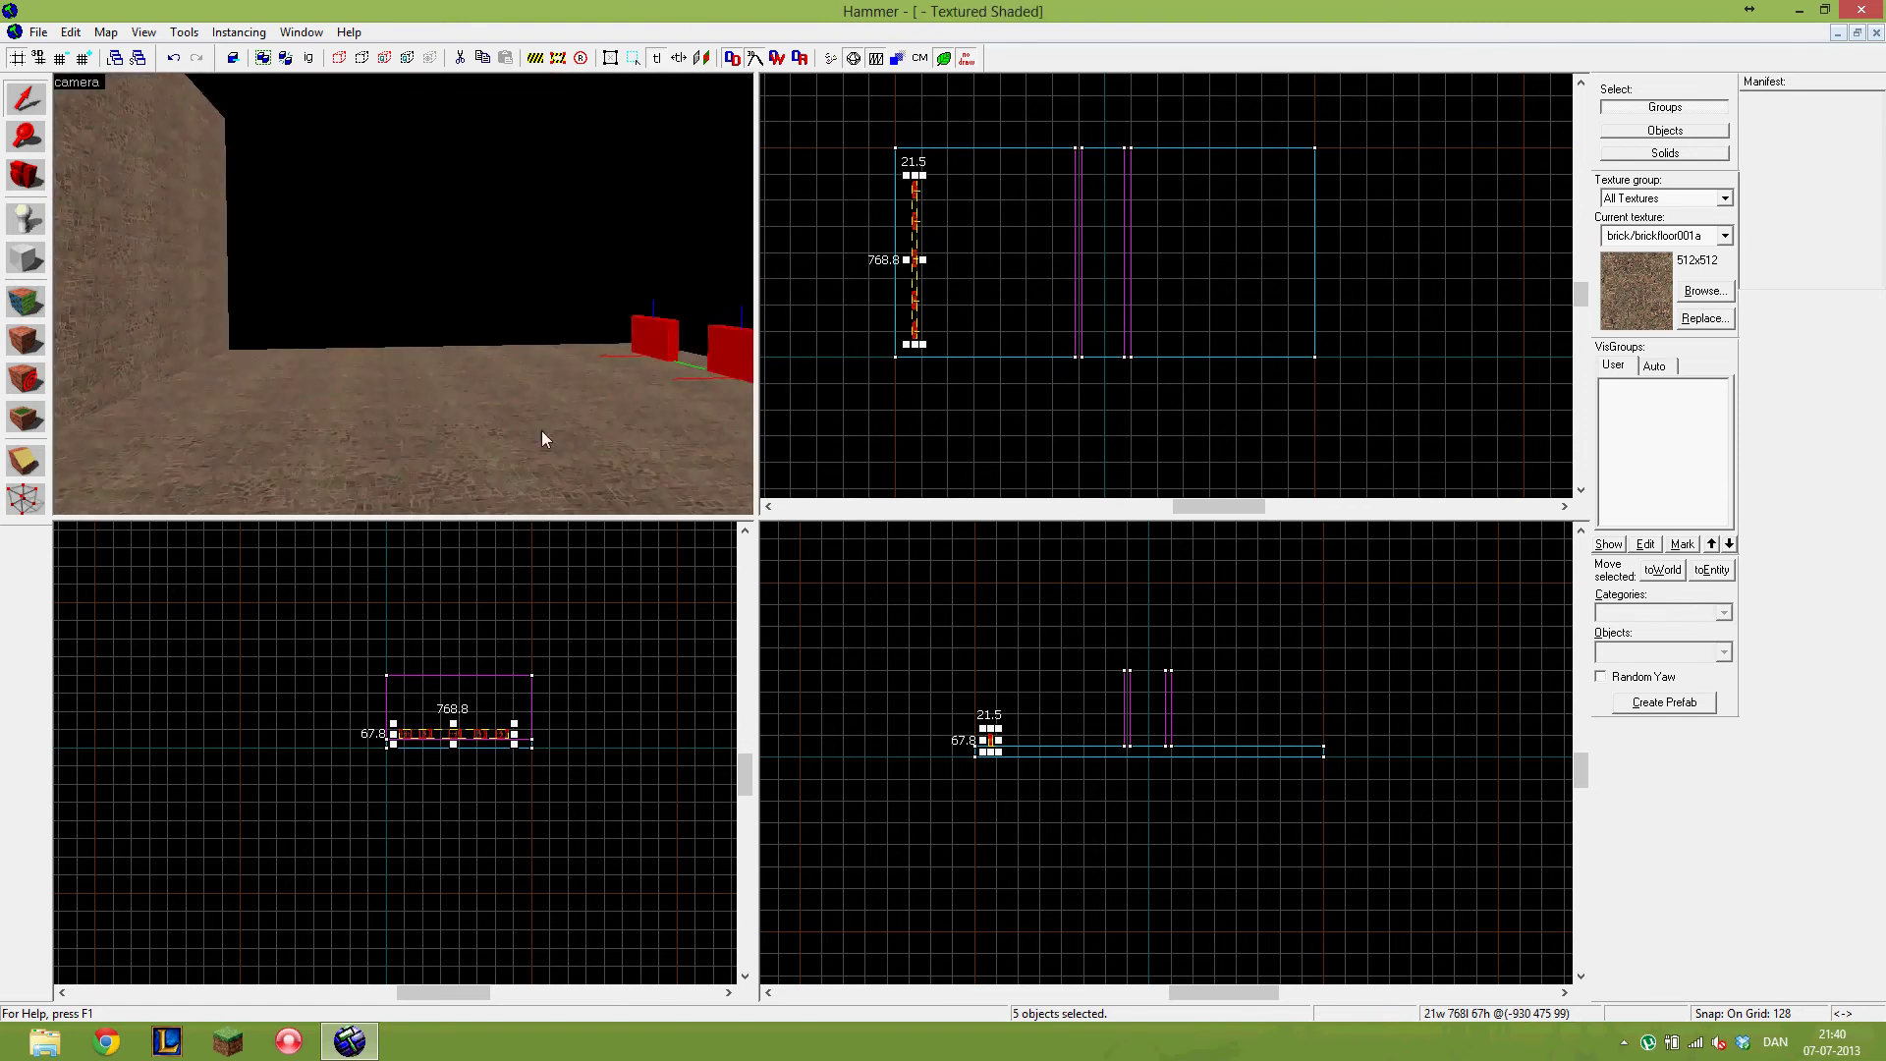
key(z)
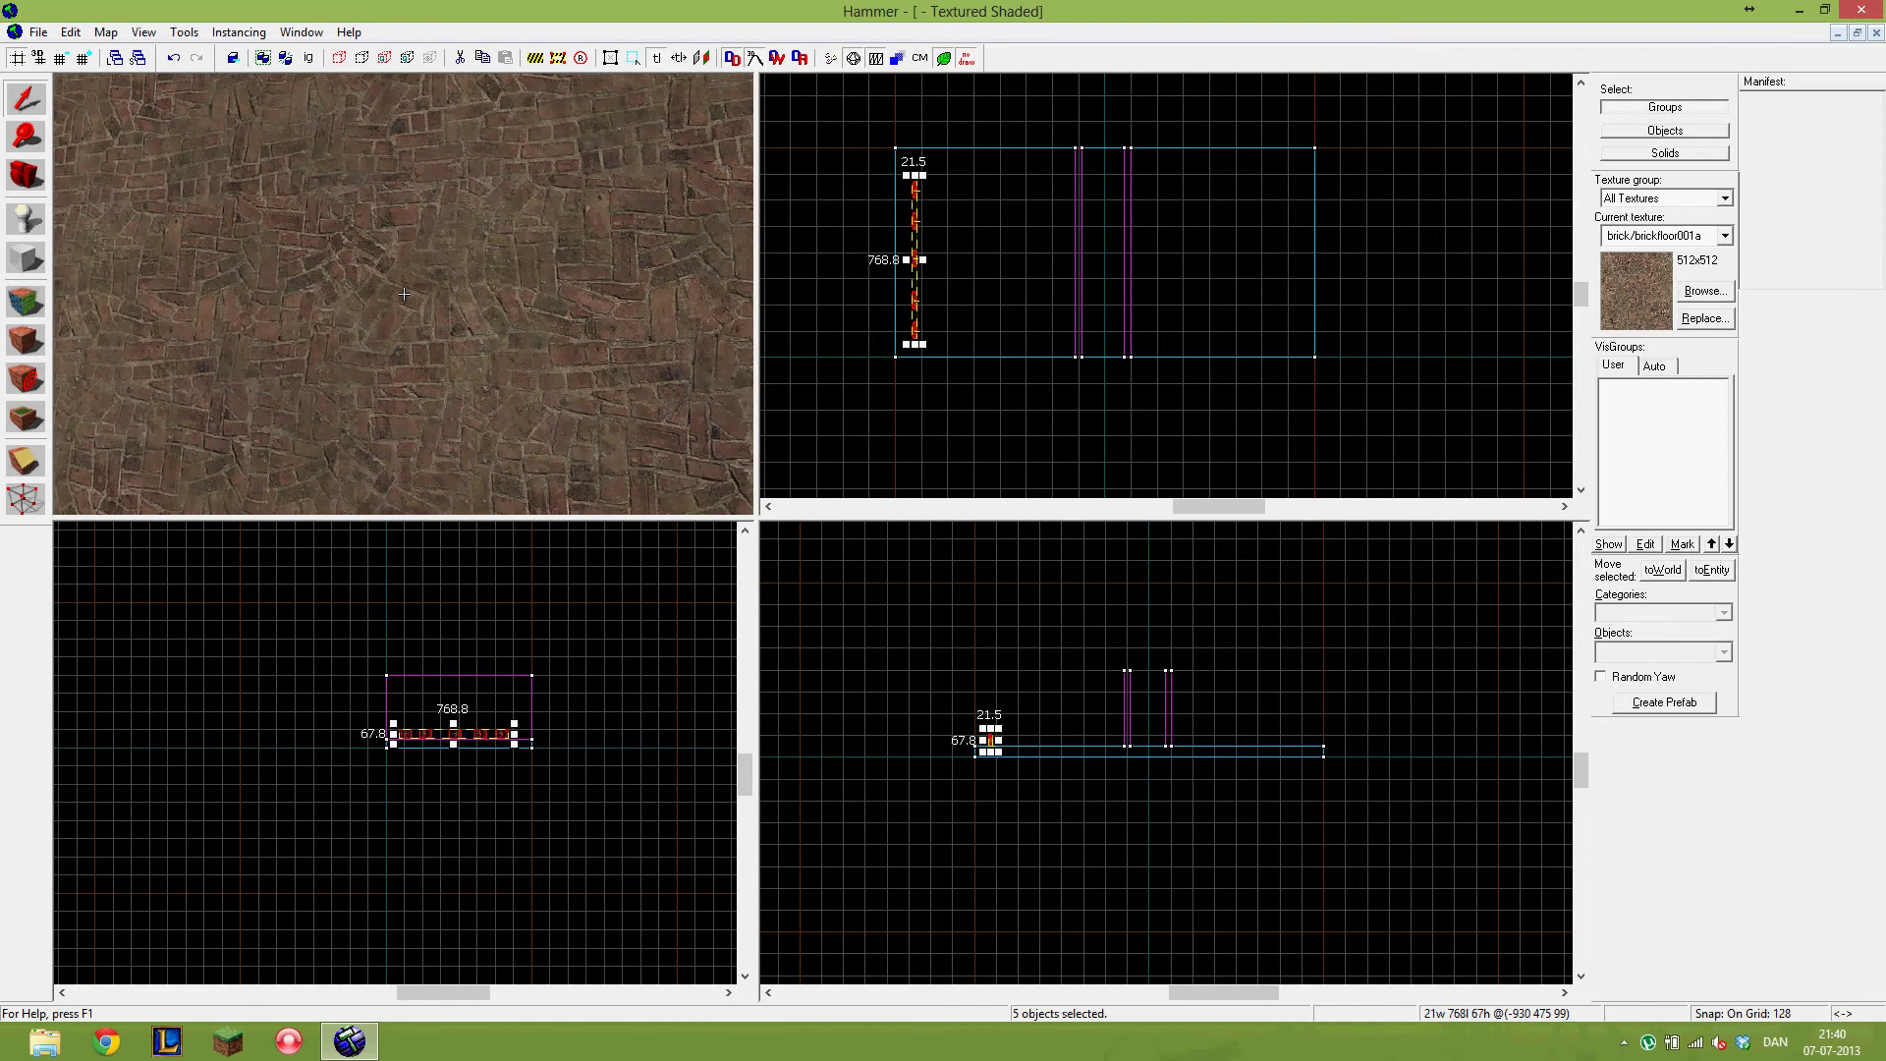
key(w)
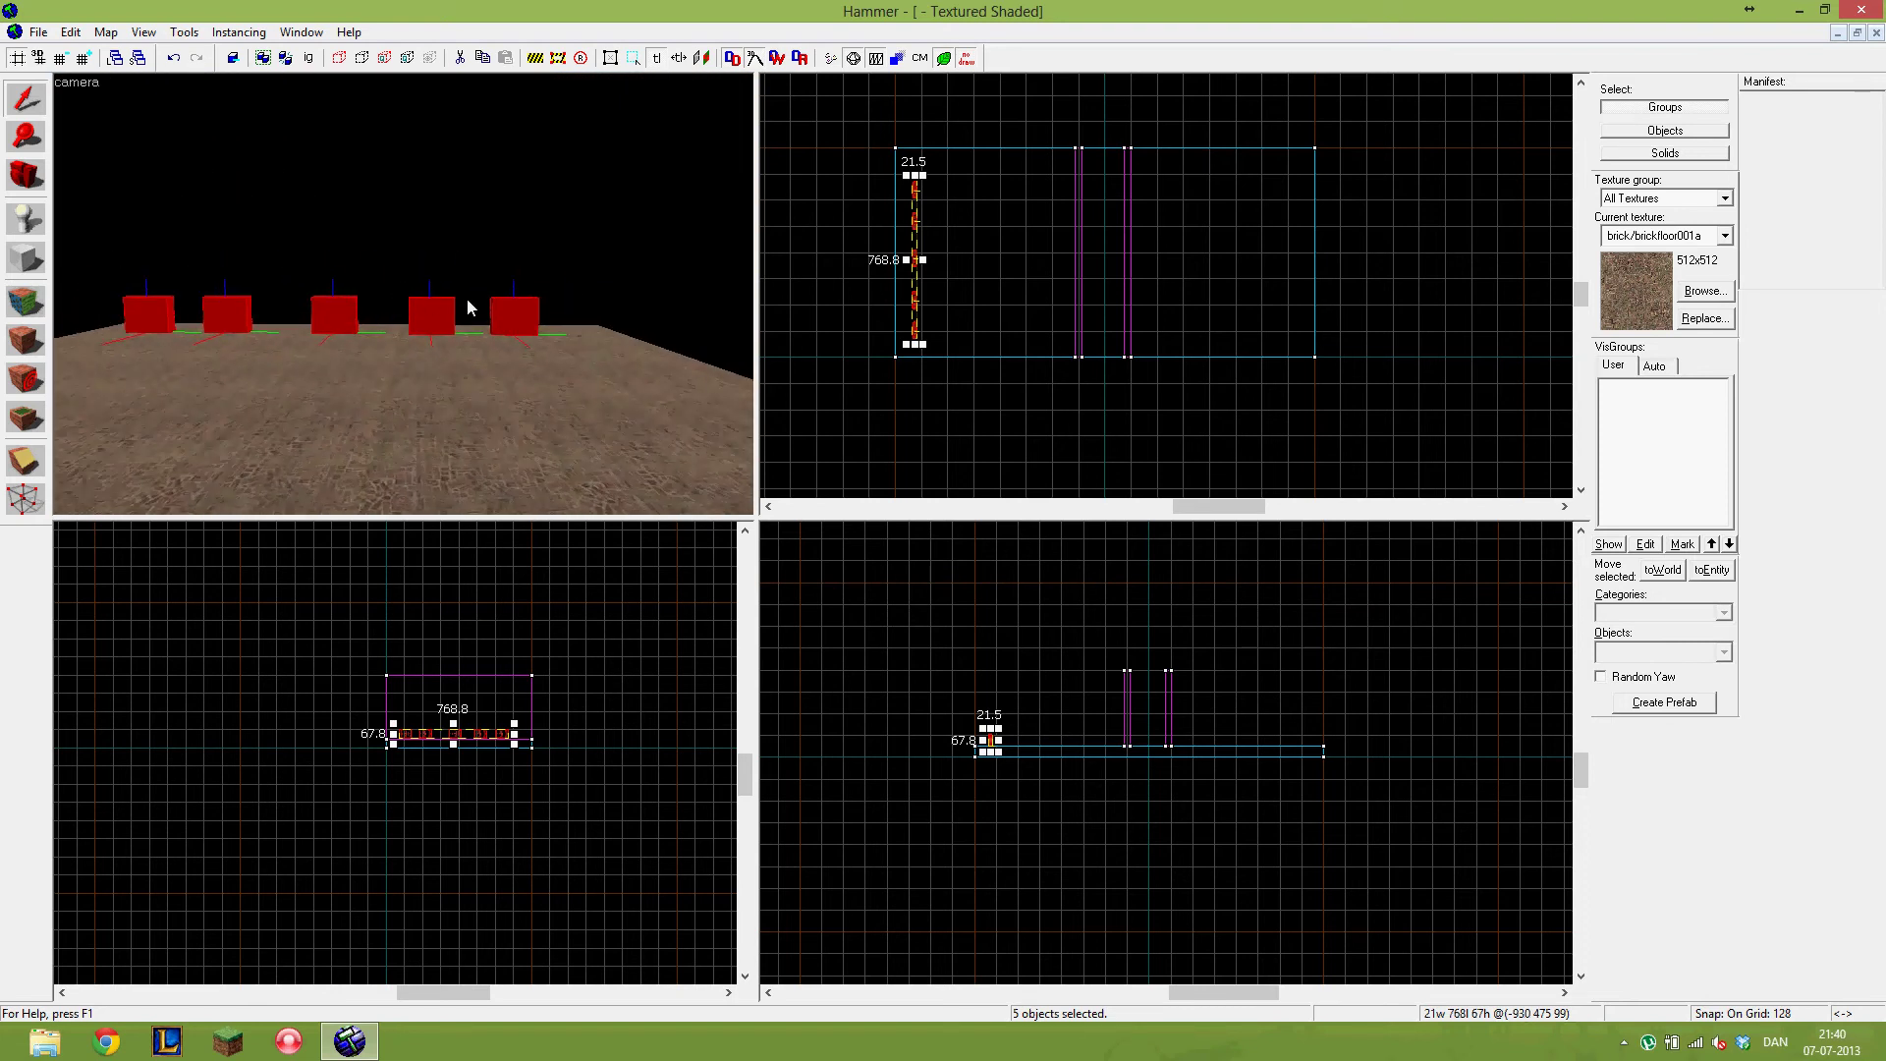
key(alt+Return)
click(596, 334)
text(i)
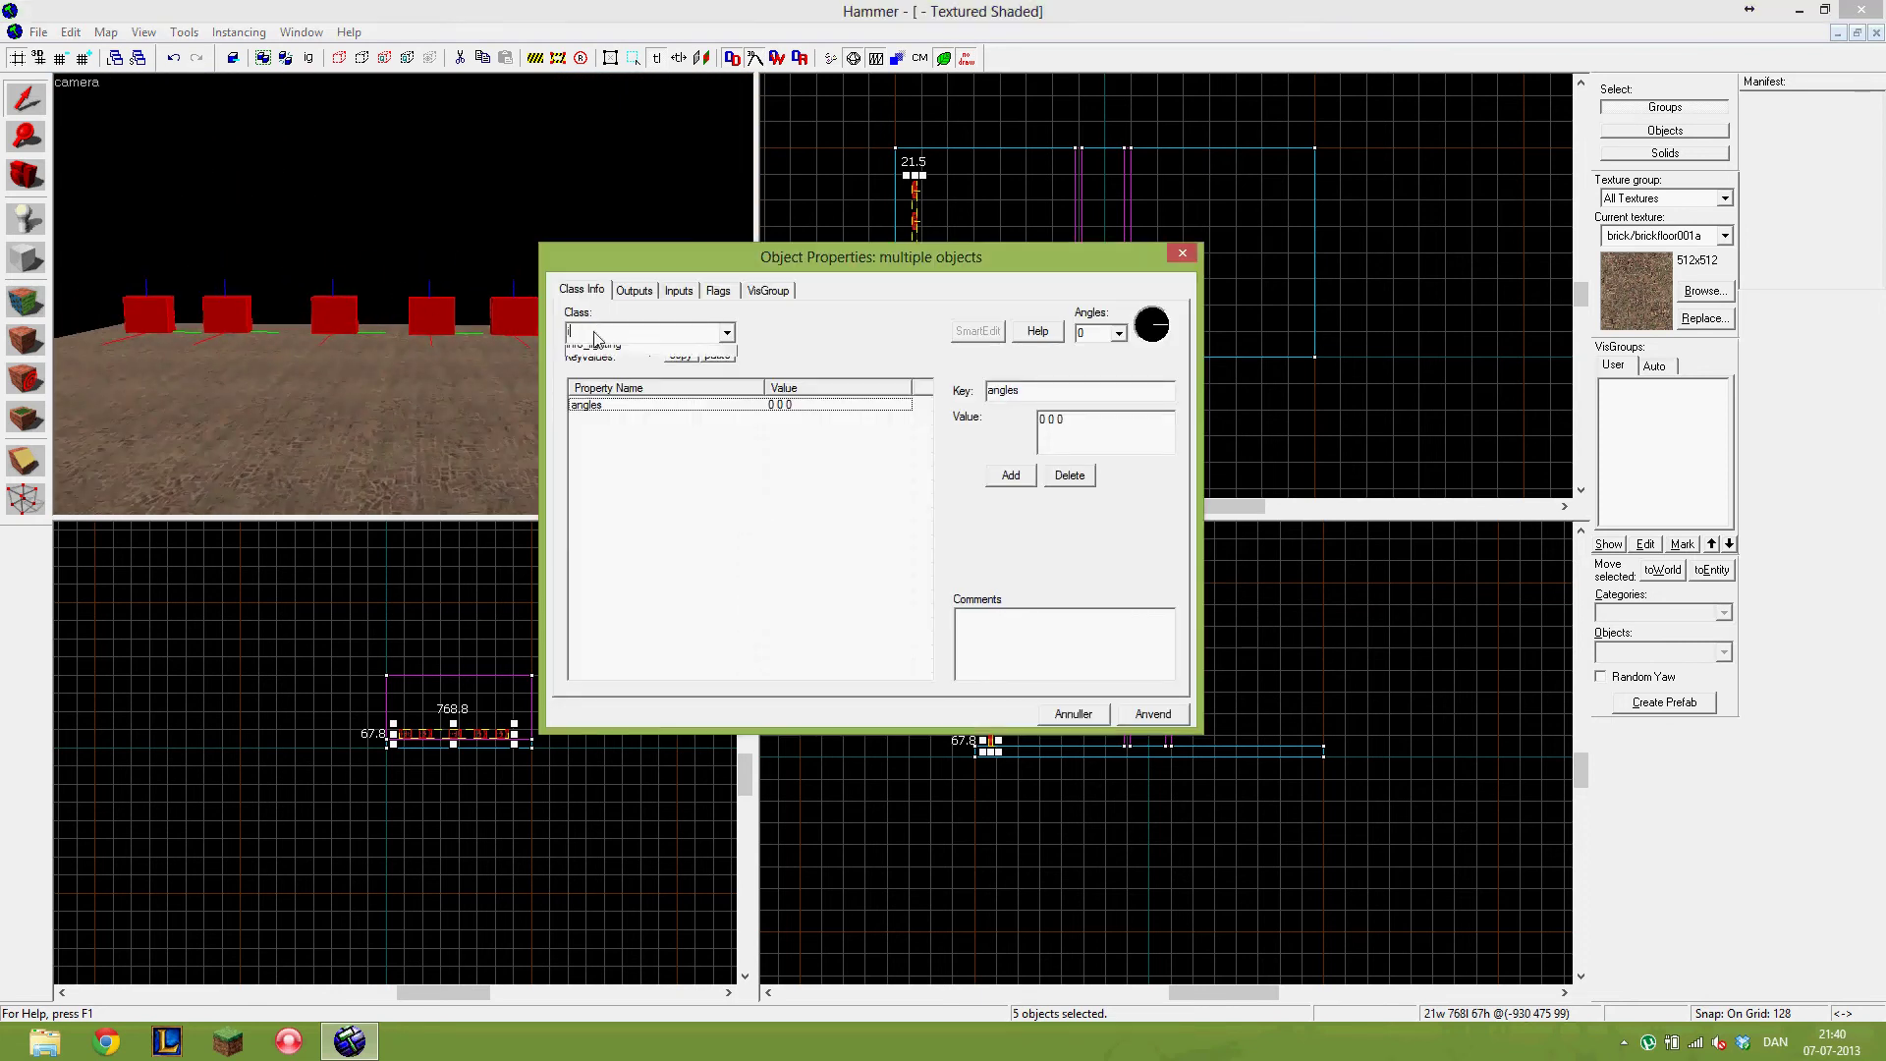
text(nfo_player_)
key(Down)
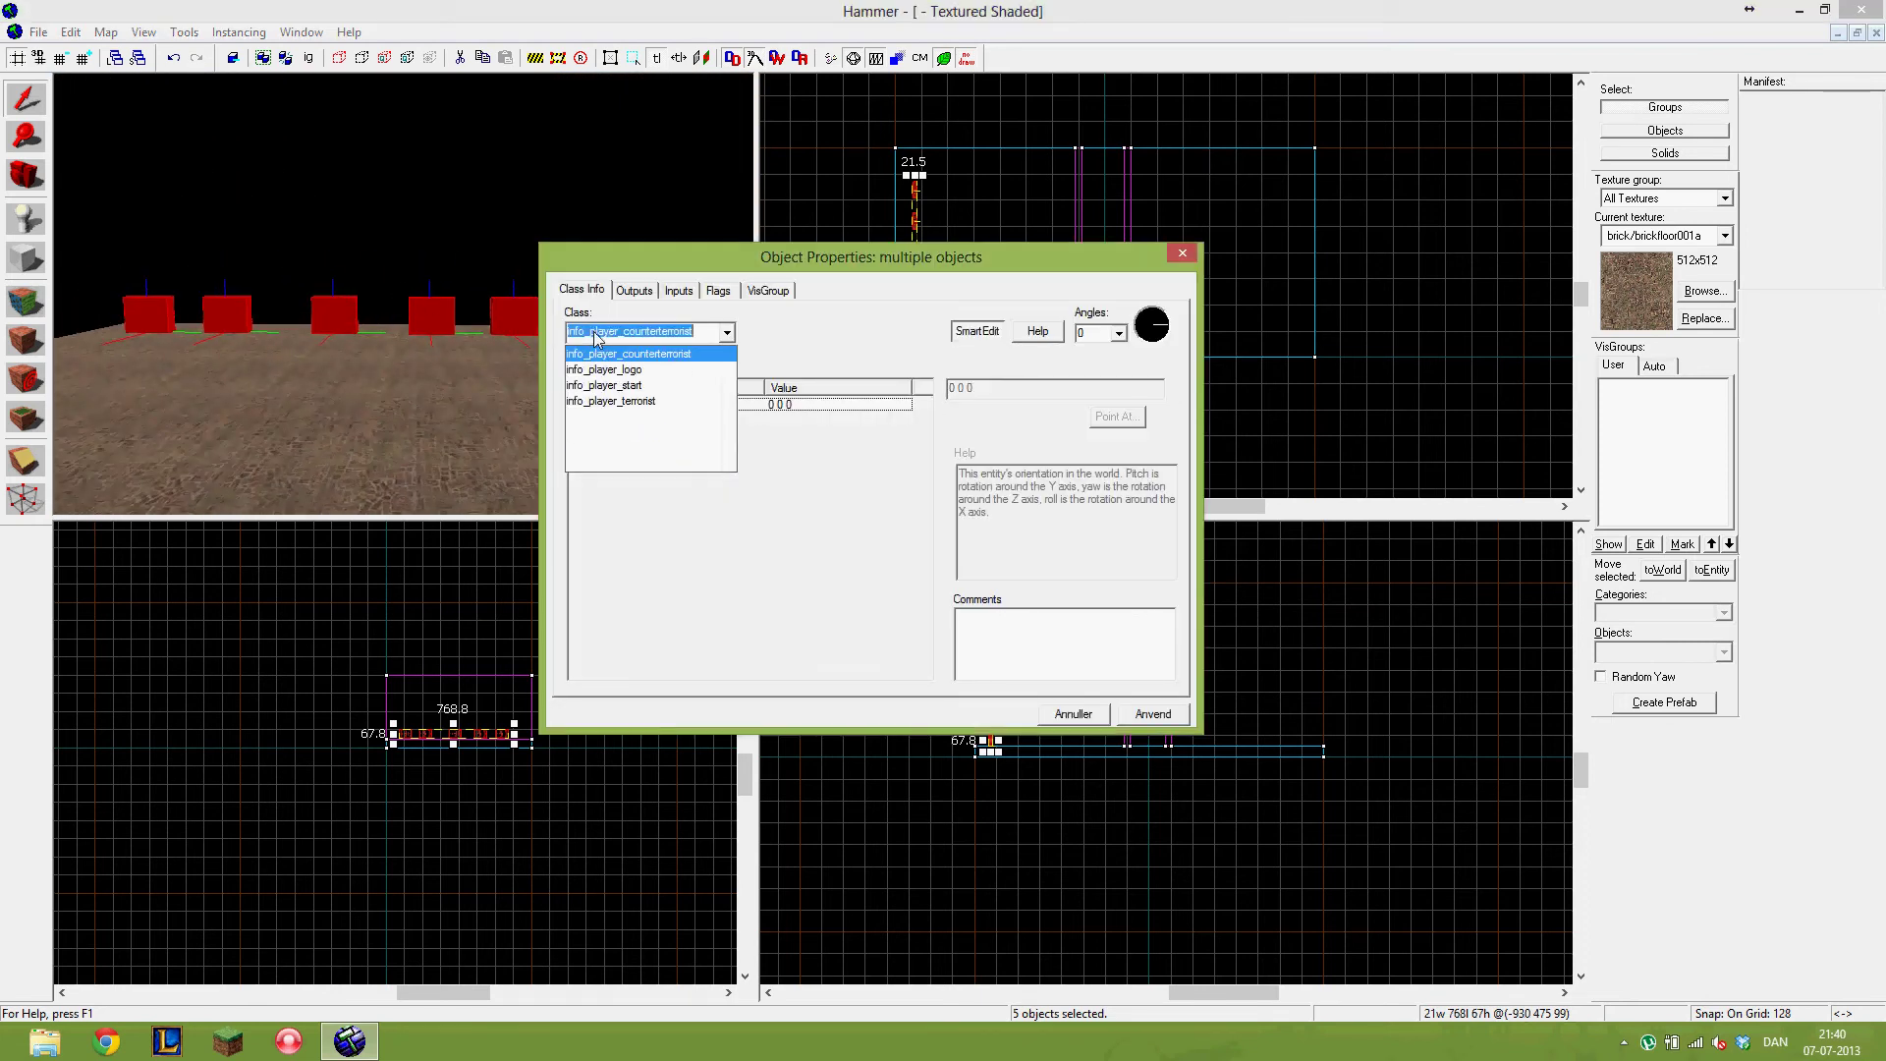
key(Return)
click(769, 22)
click(1139, 715)
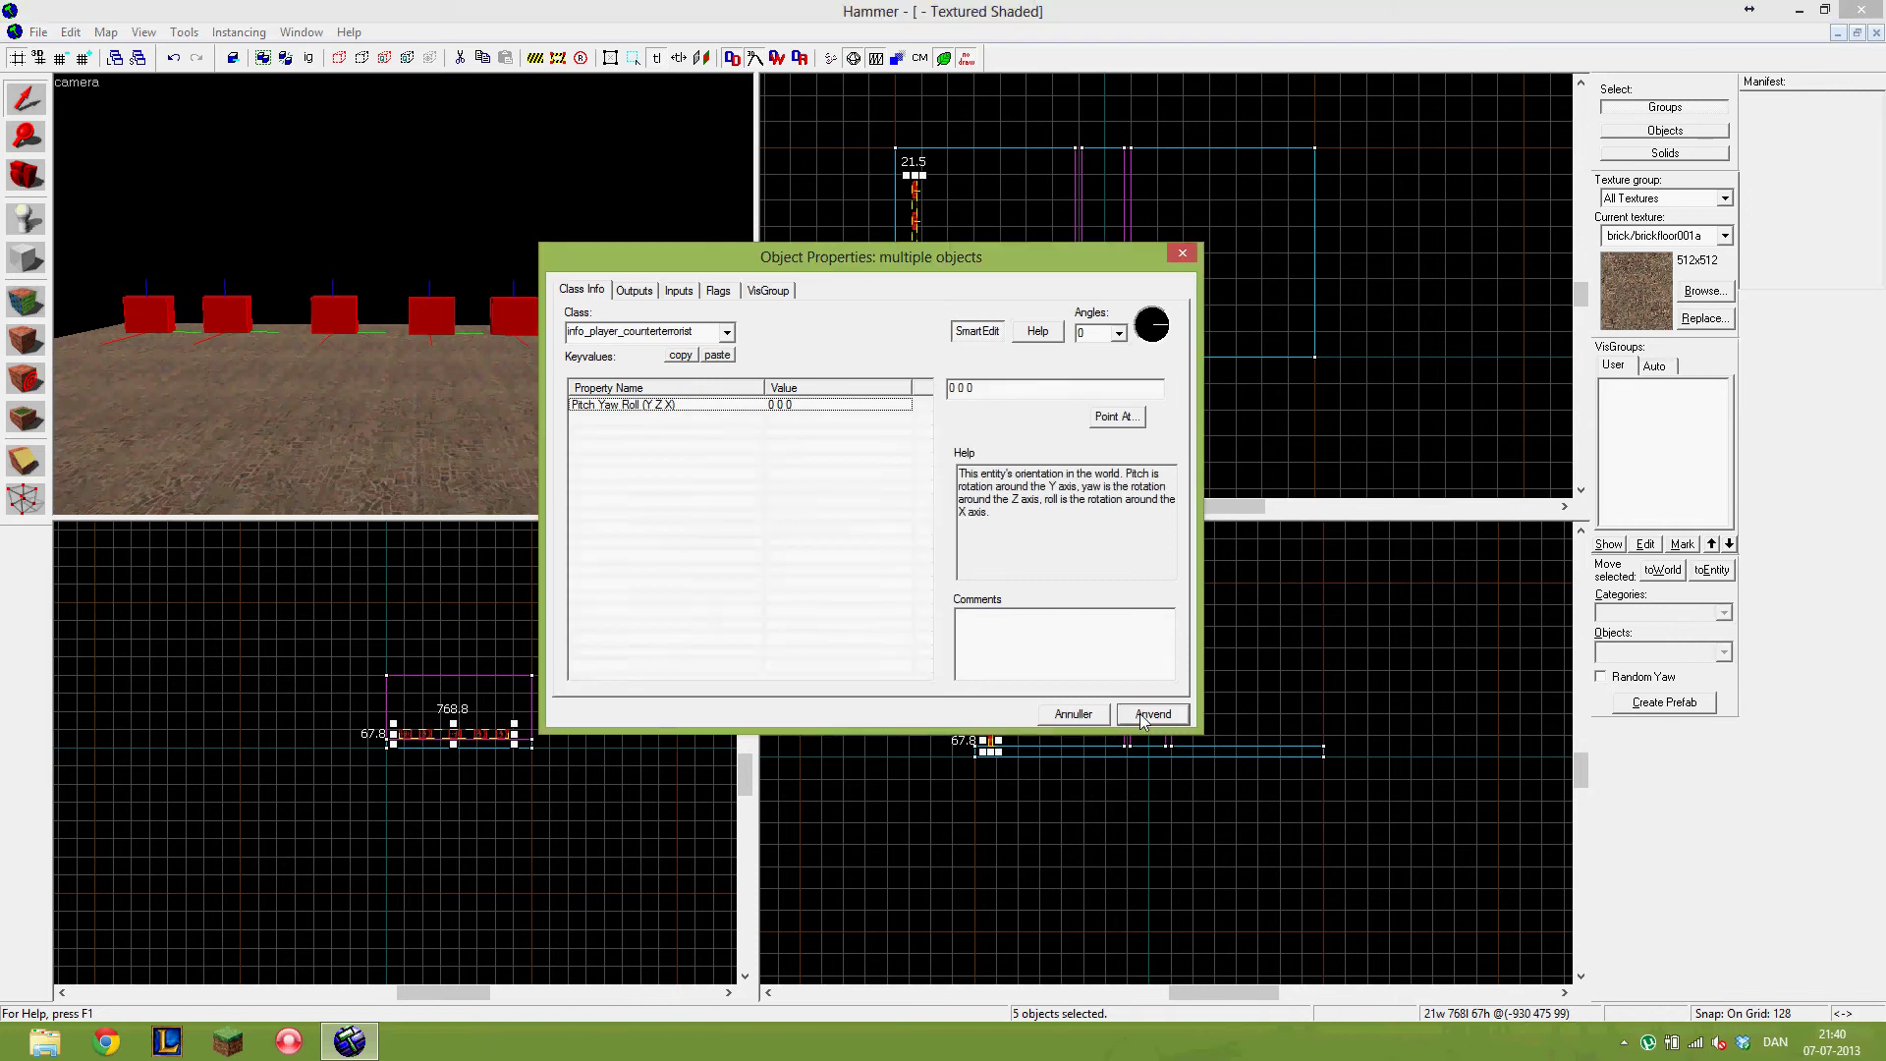
click(1079, 717)
- Copy the row of five spawn points to the opposite end of the floor, beyond both walls
key(a)
key(s)
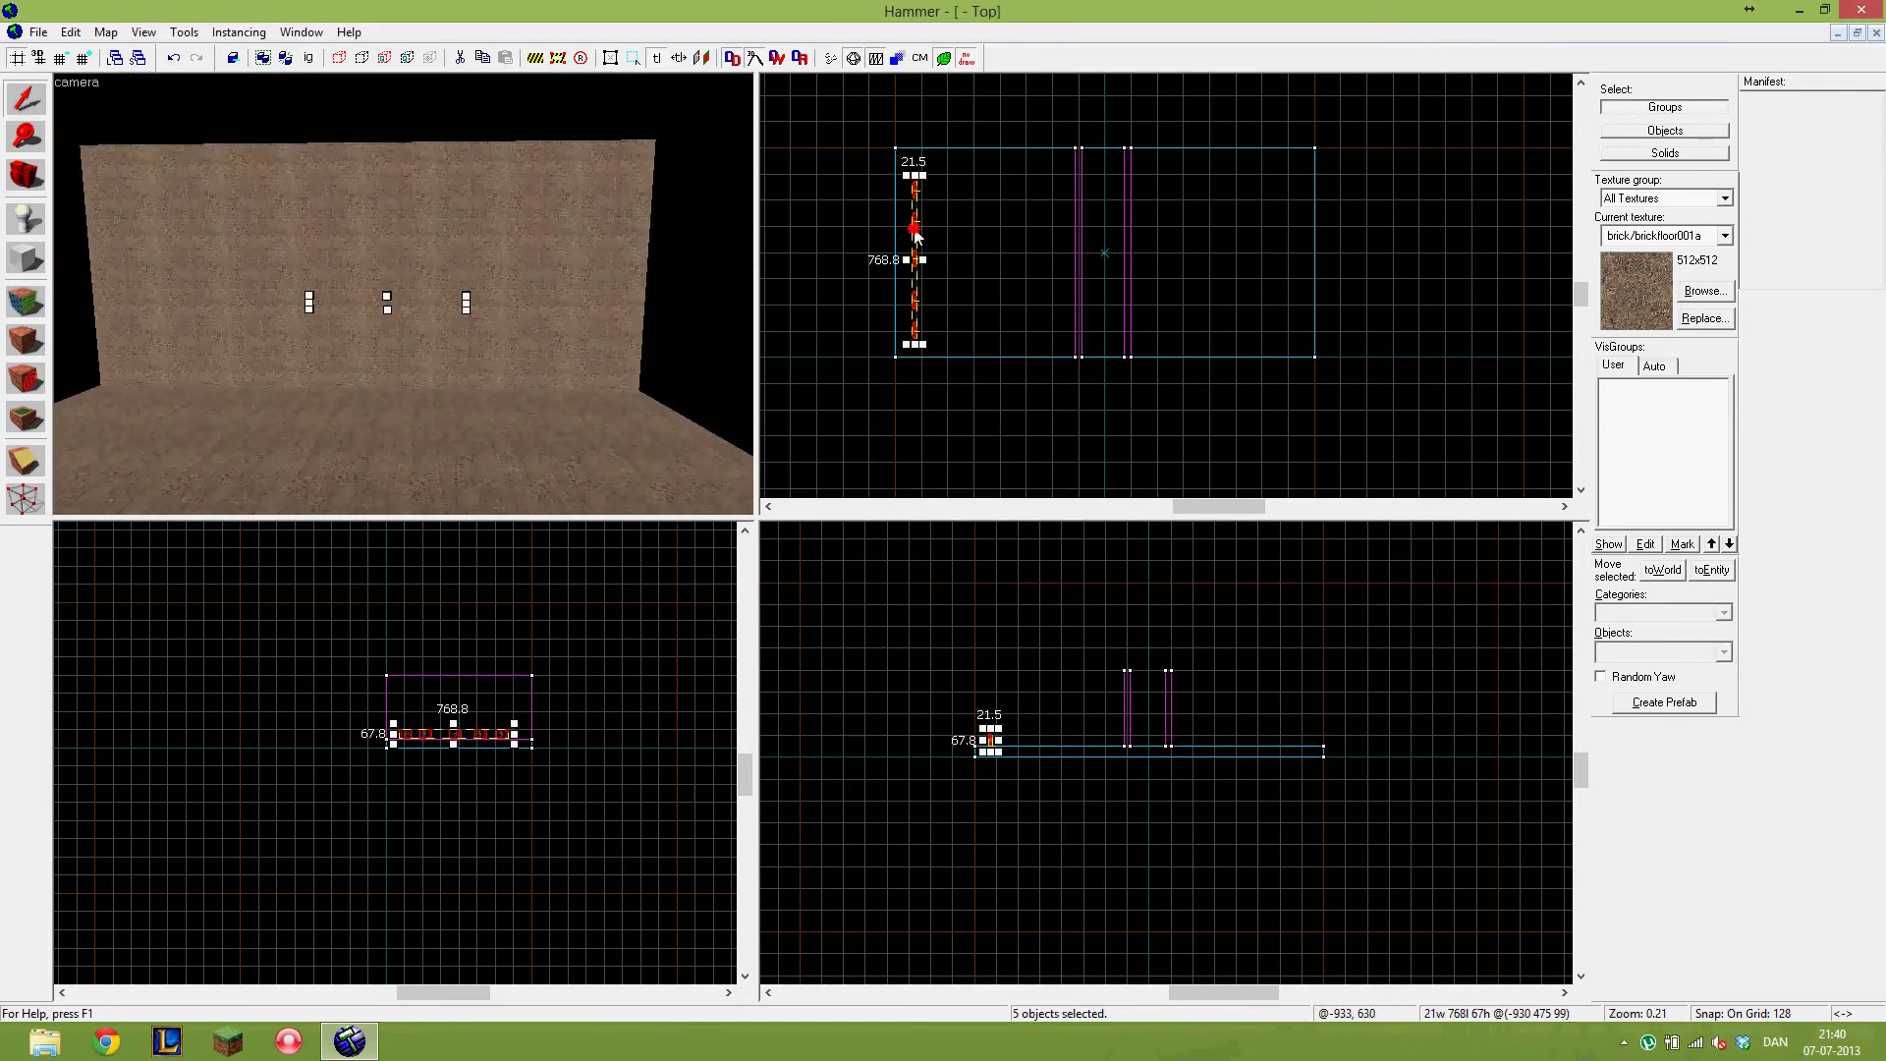
drag(914, 232, 1290, 226)
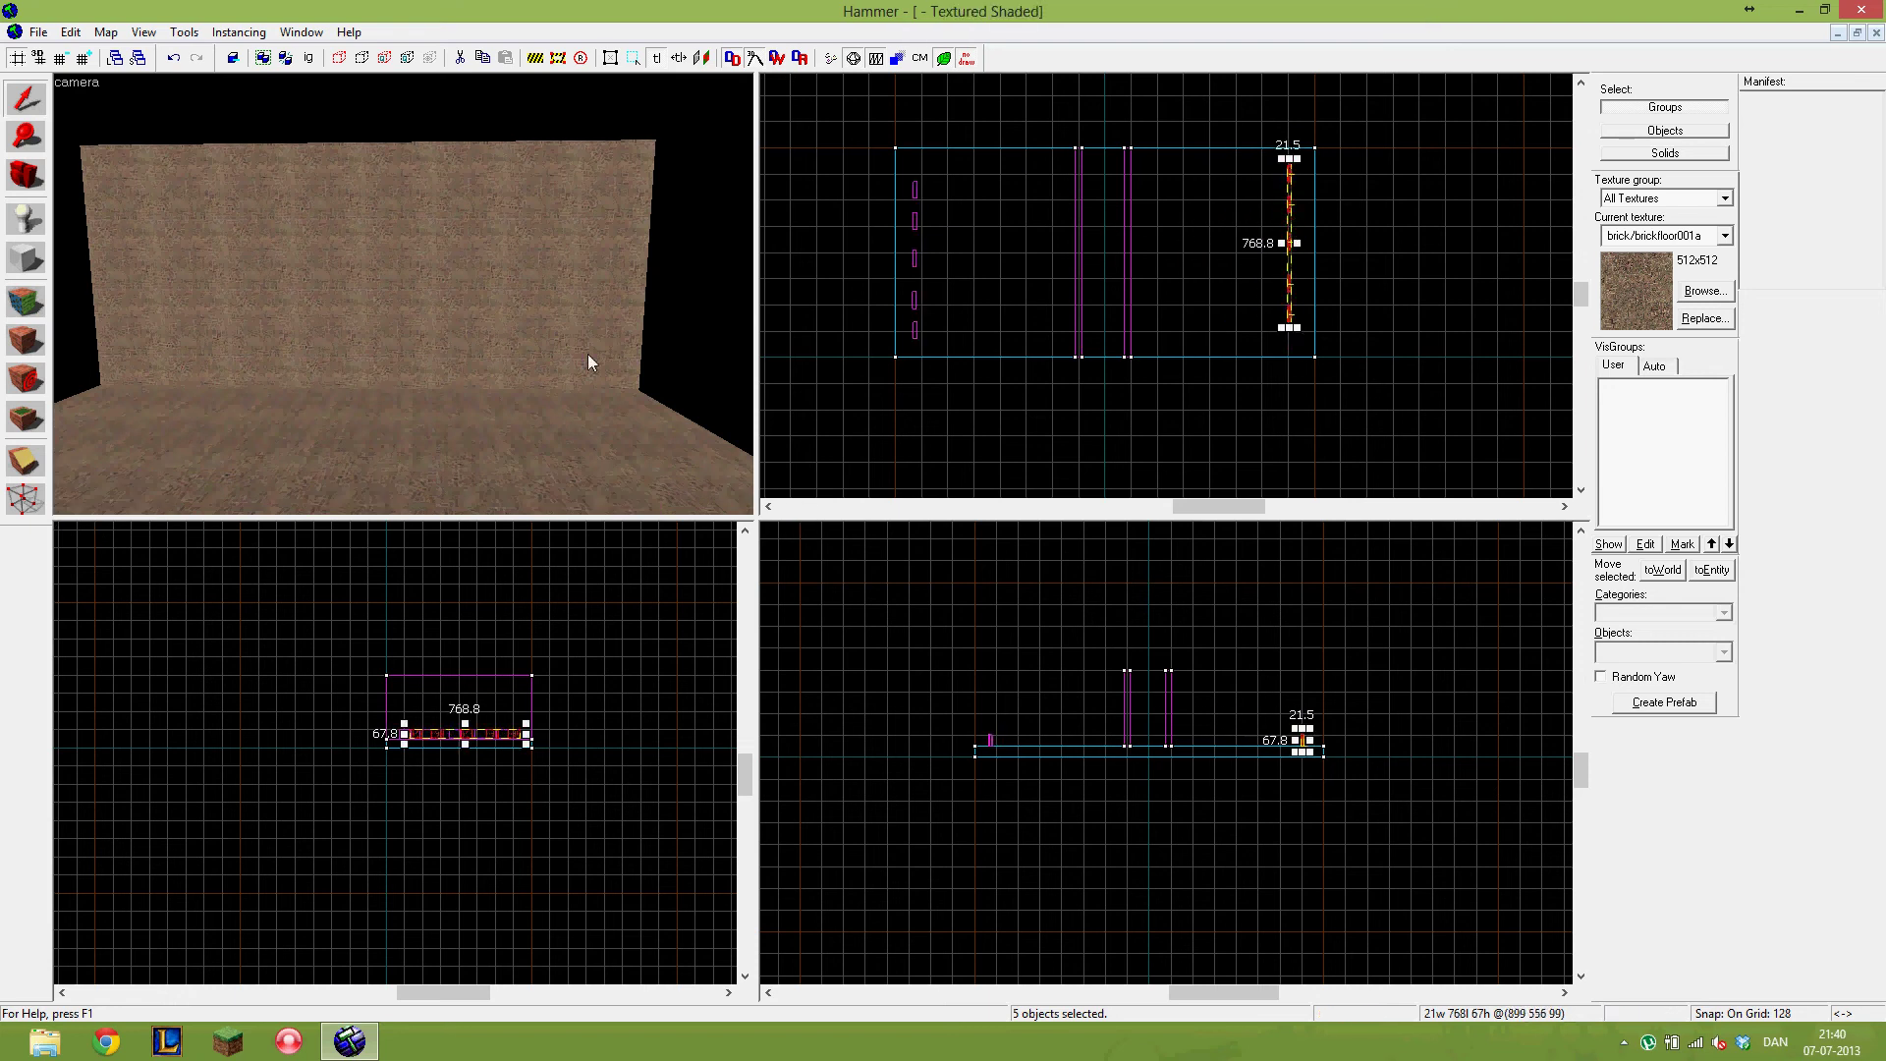
- Set the class of the five copied spawn points to info_player_terrorist, apply it and close the object properties
key(z)
key(z)
key(alt+Return)
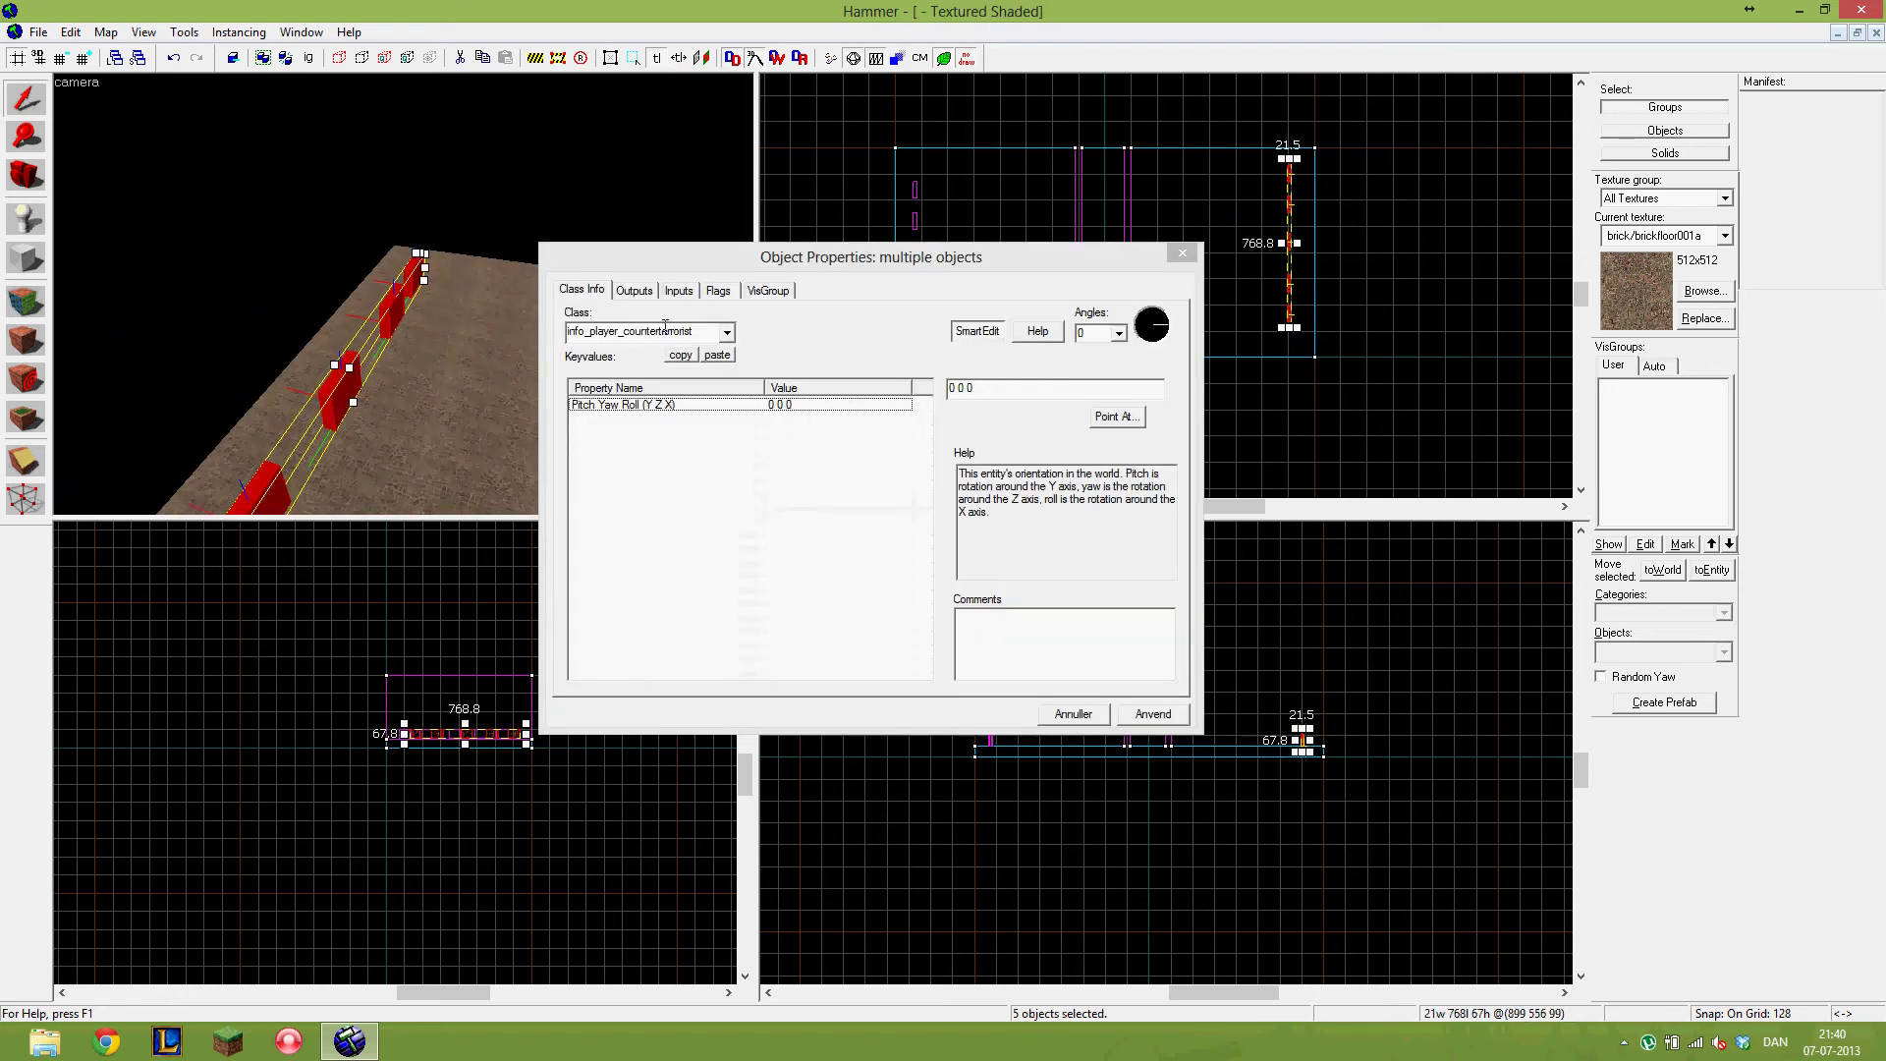
drag(706, 334, 640, 333)
text(t)
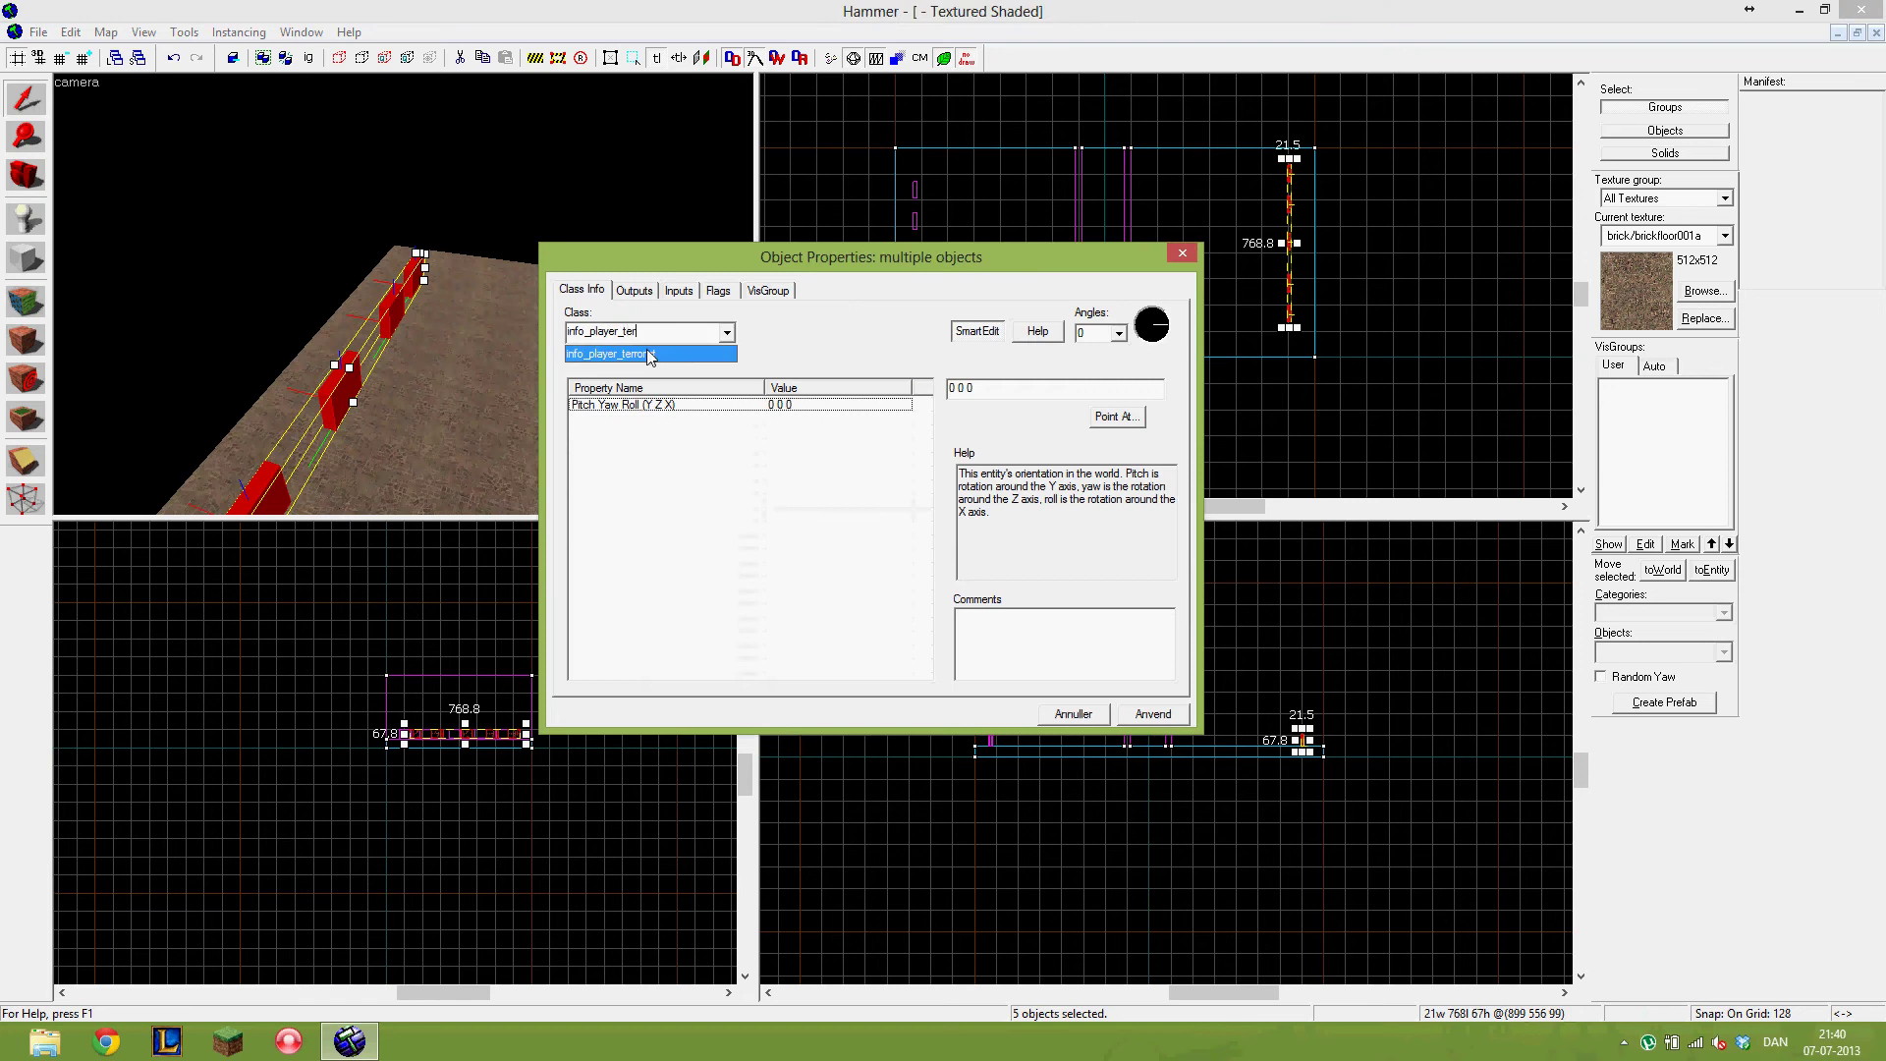
click(648, 359)
click(1123, 714)
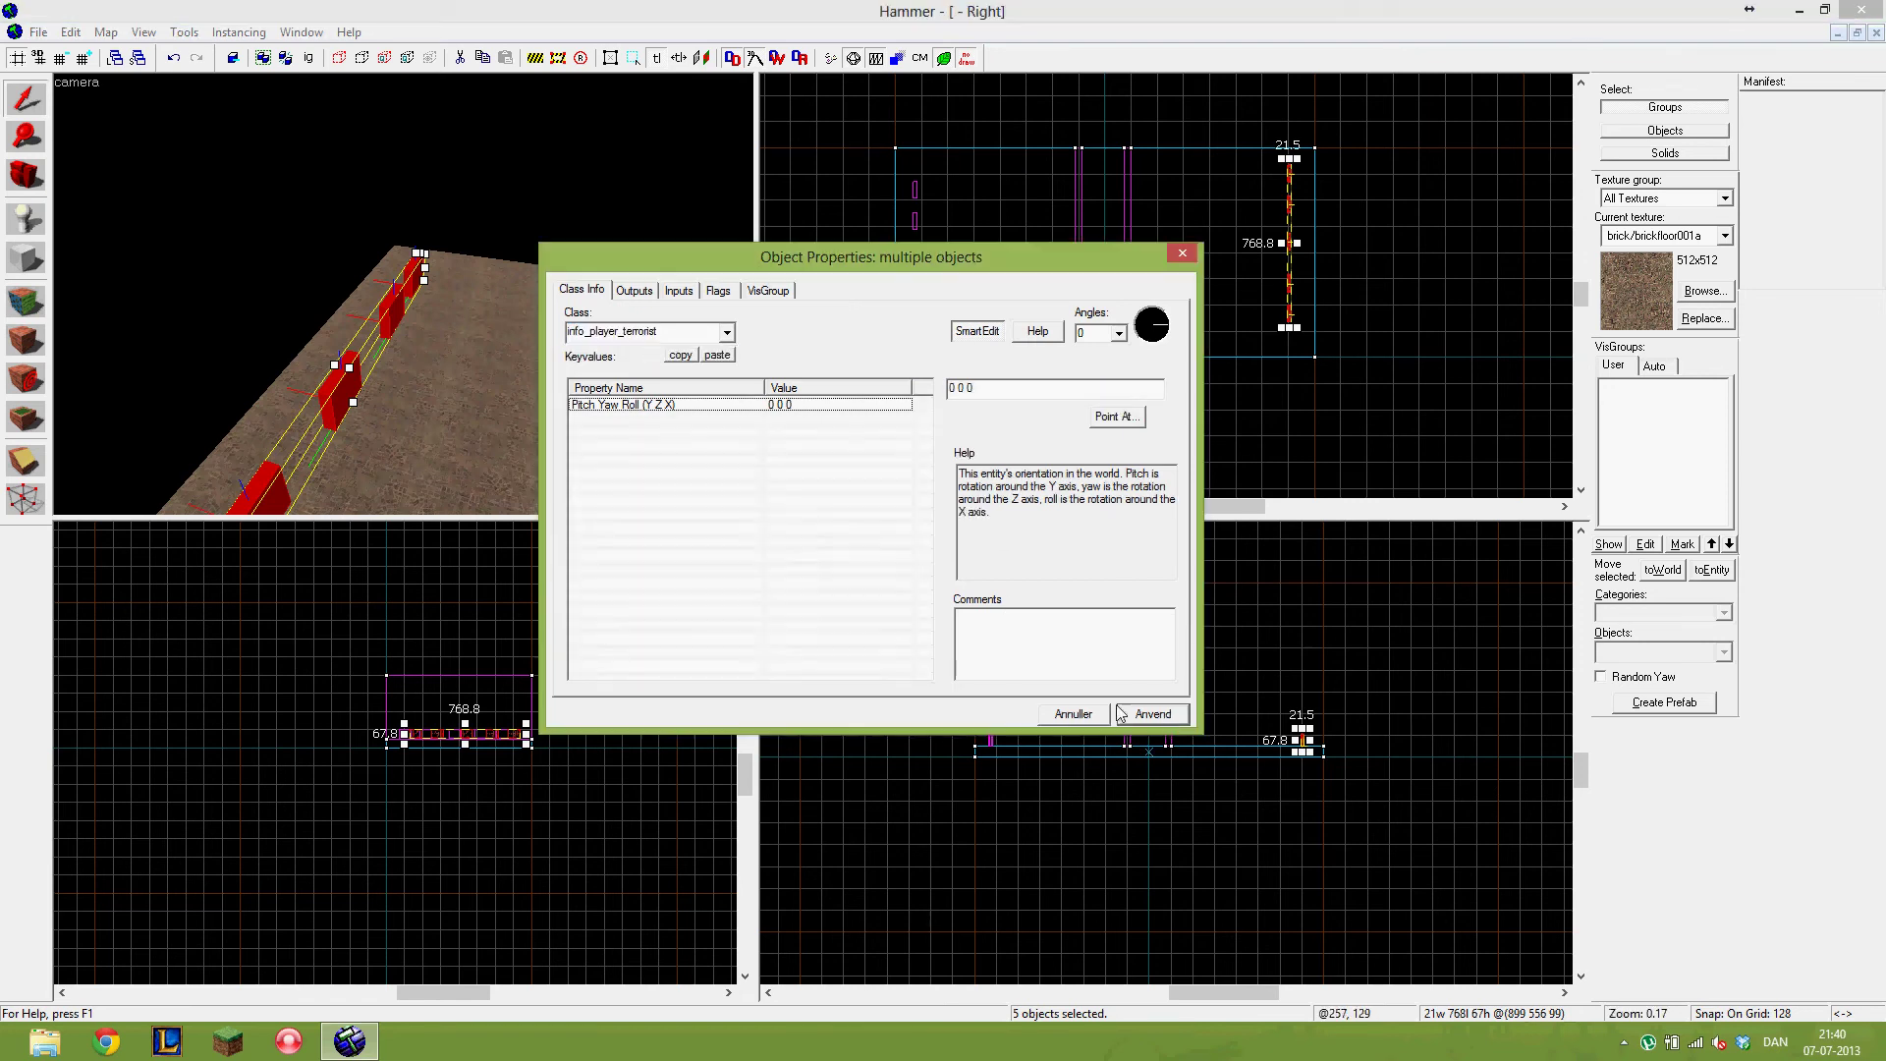
click(1087, 711)
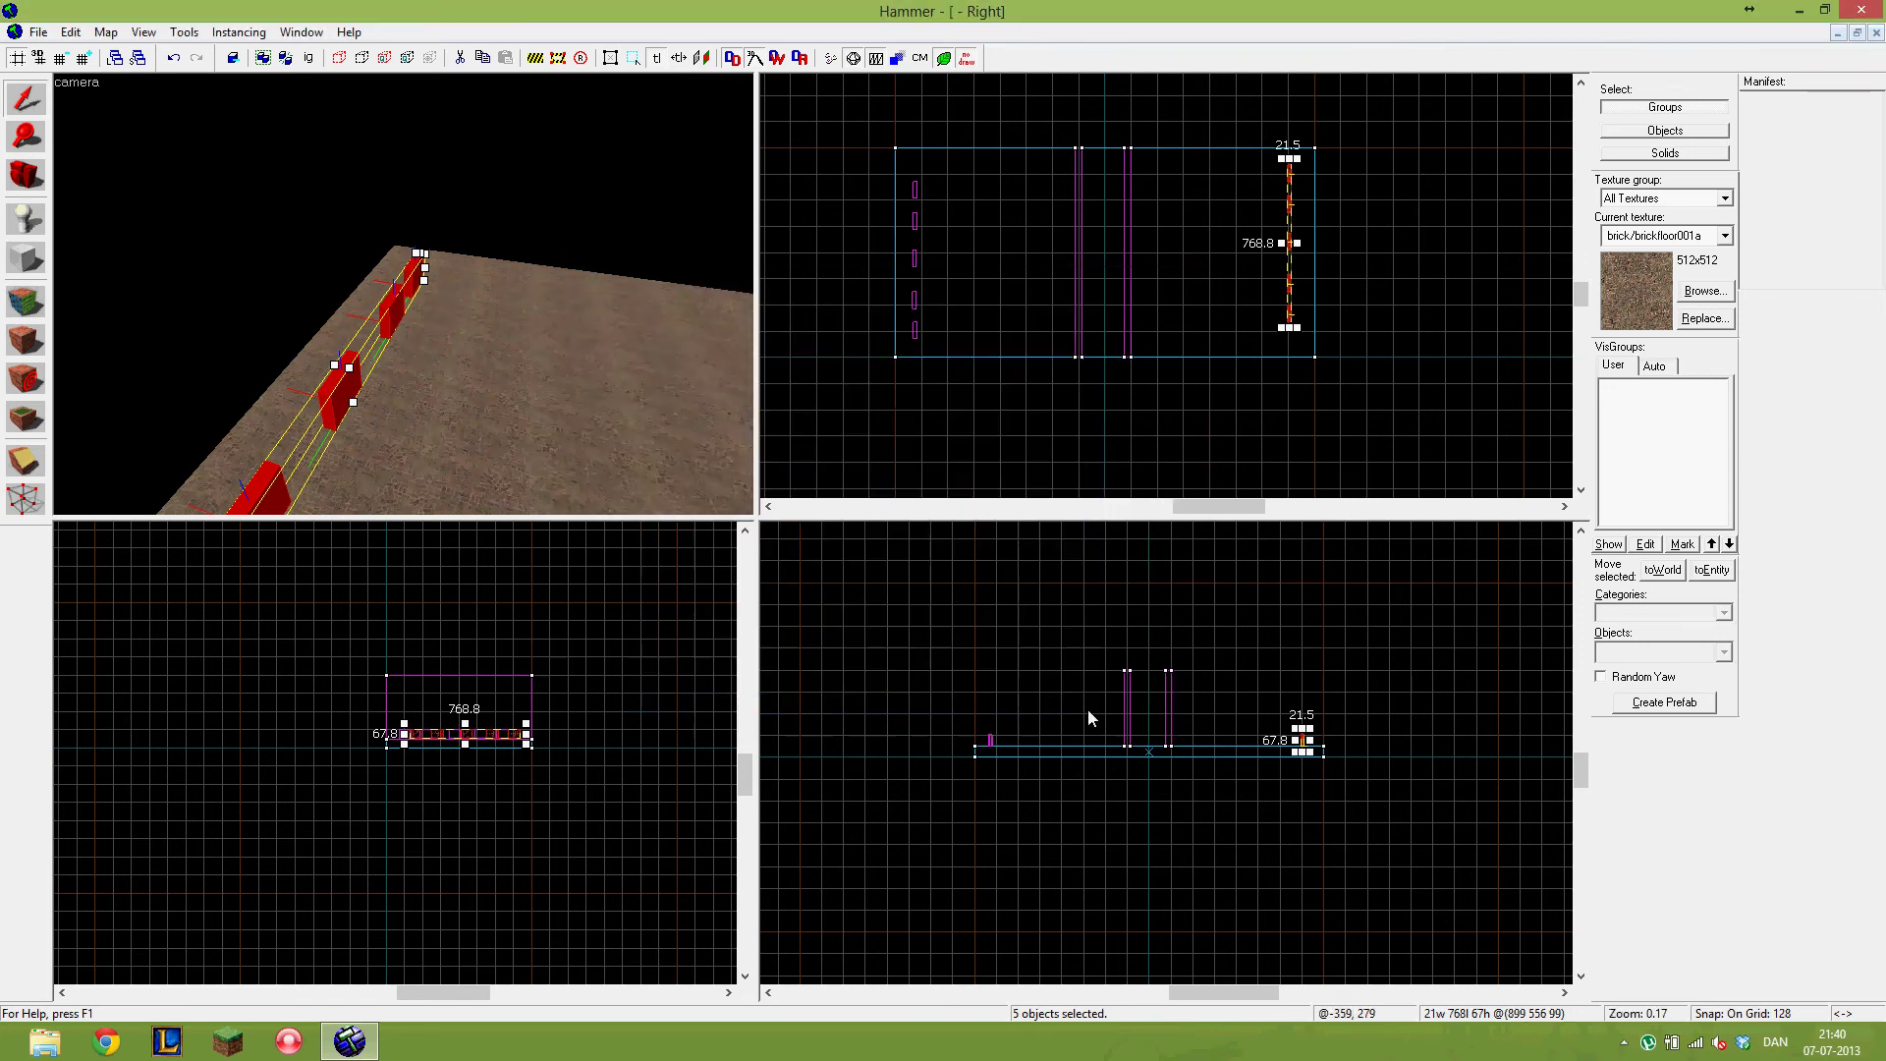
- Set the angle of the five copied spawn points to 180 so they face the walls, and apply it
key(a)
key(w)
key(d)
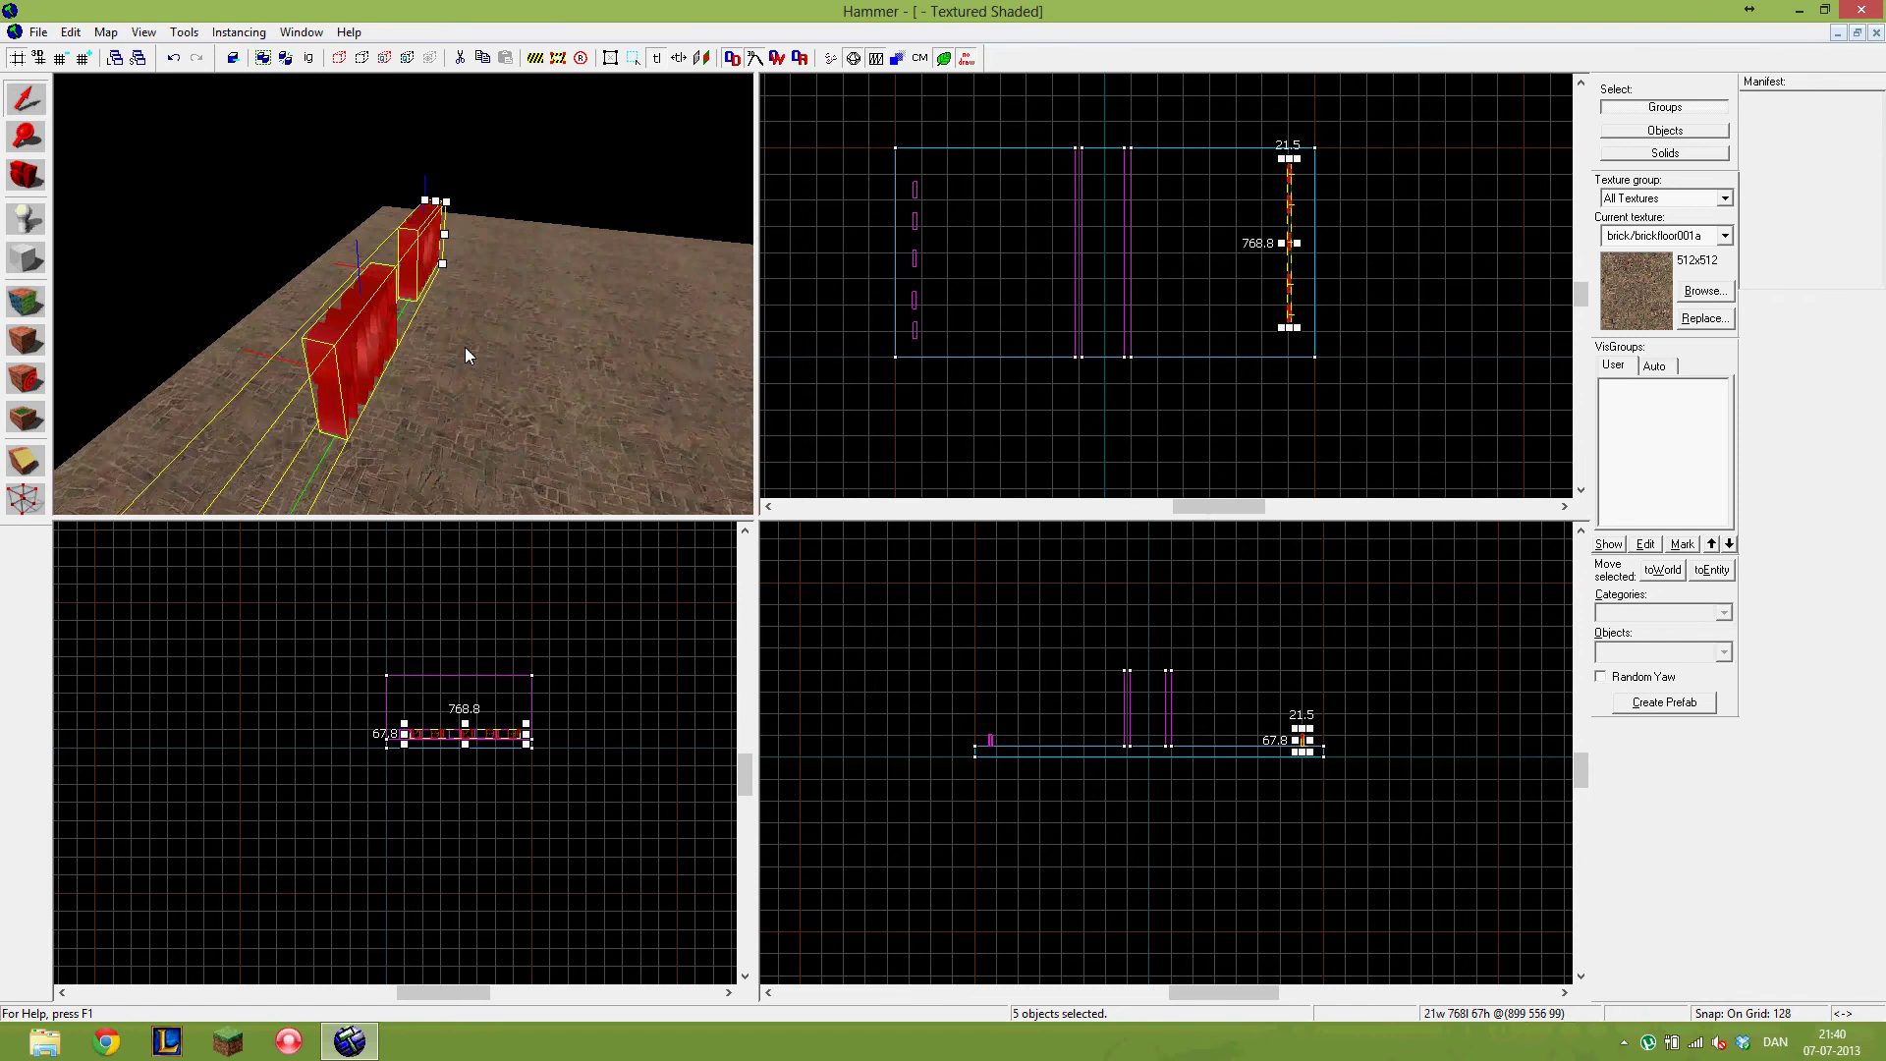
key(alt+Return)
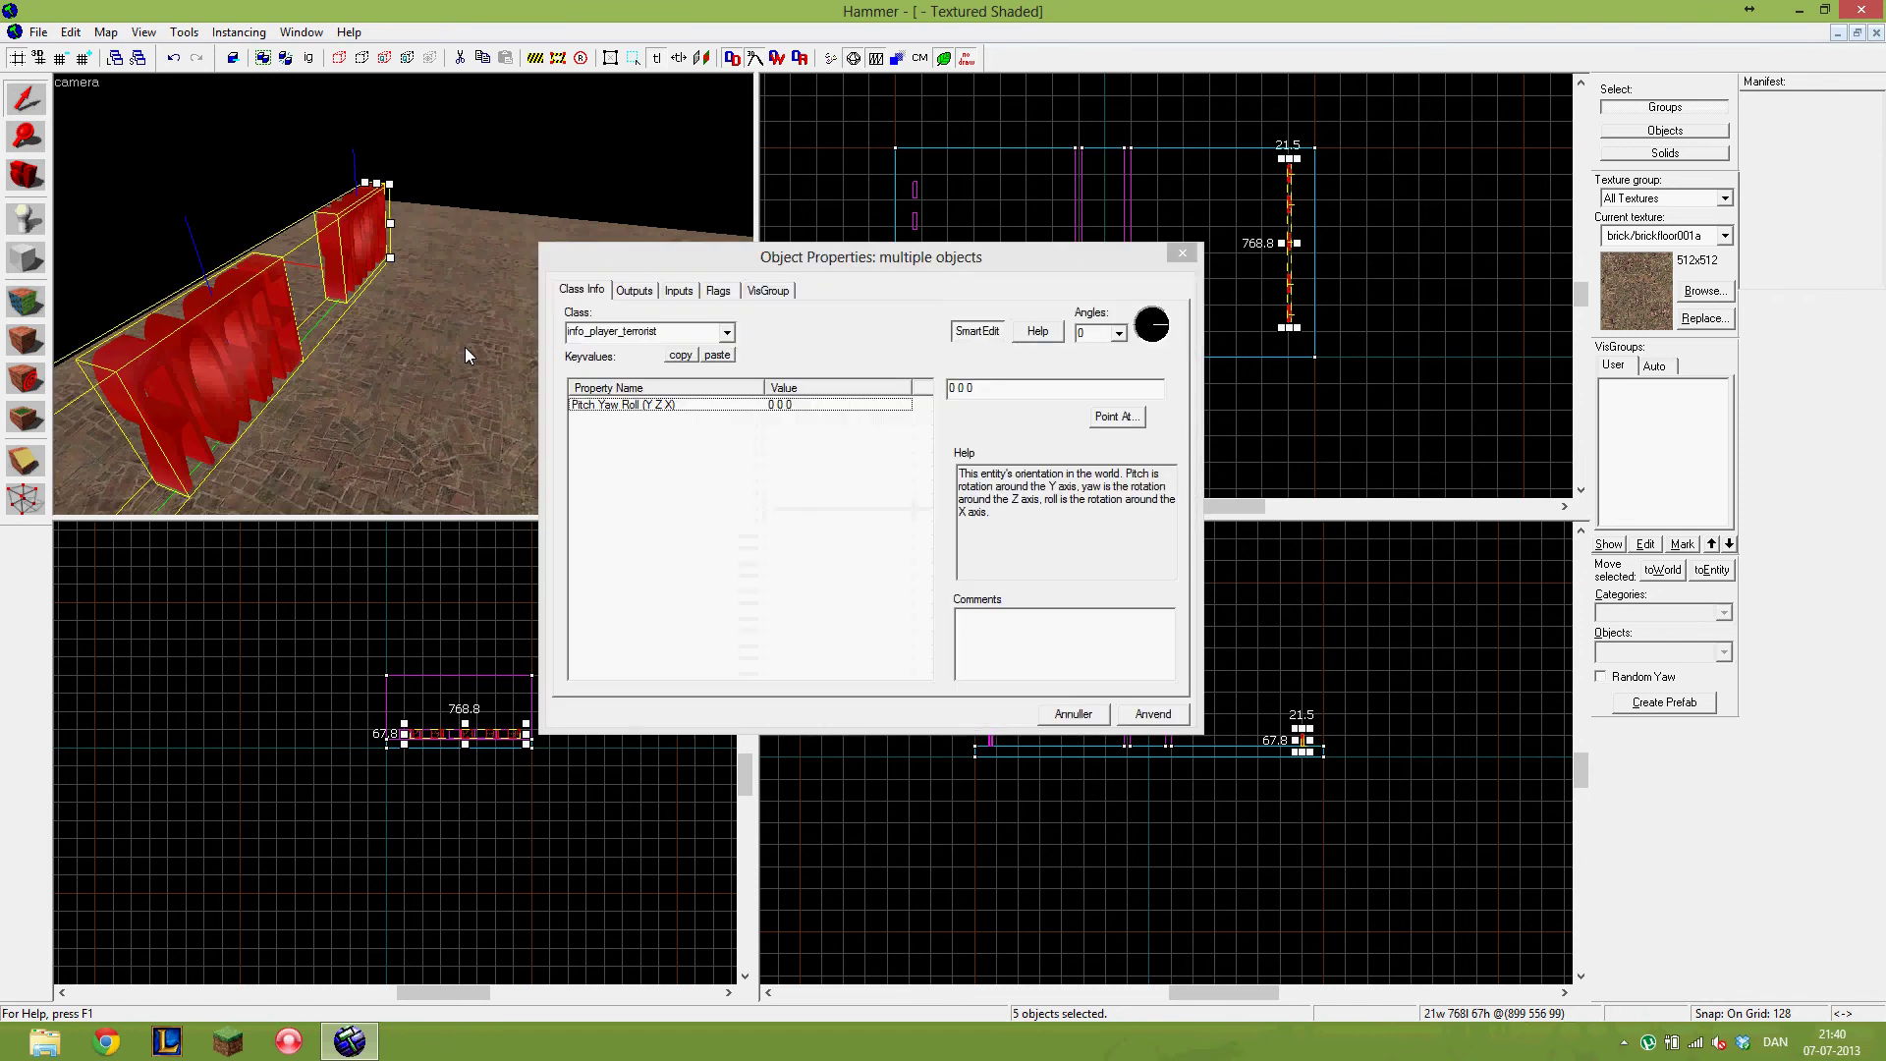
click(1110, 332)
text(180)
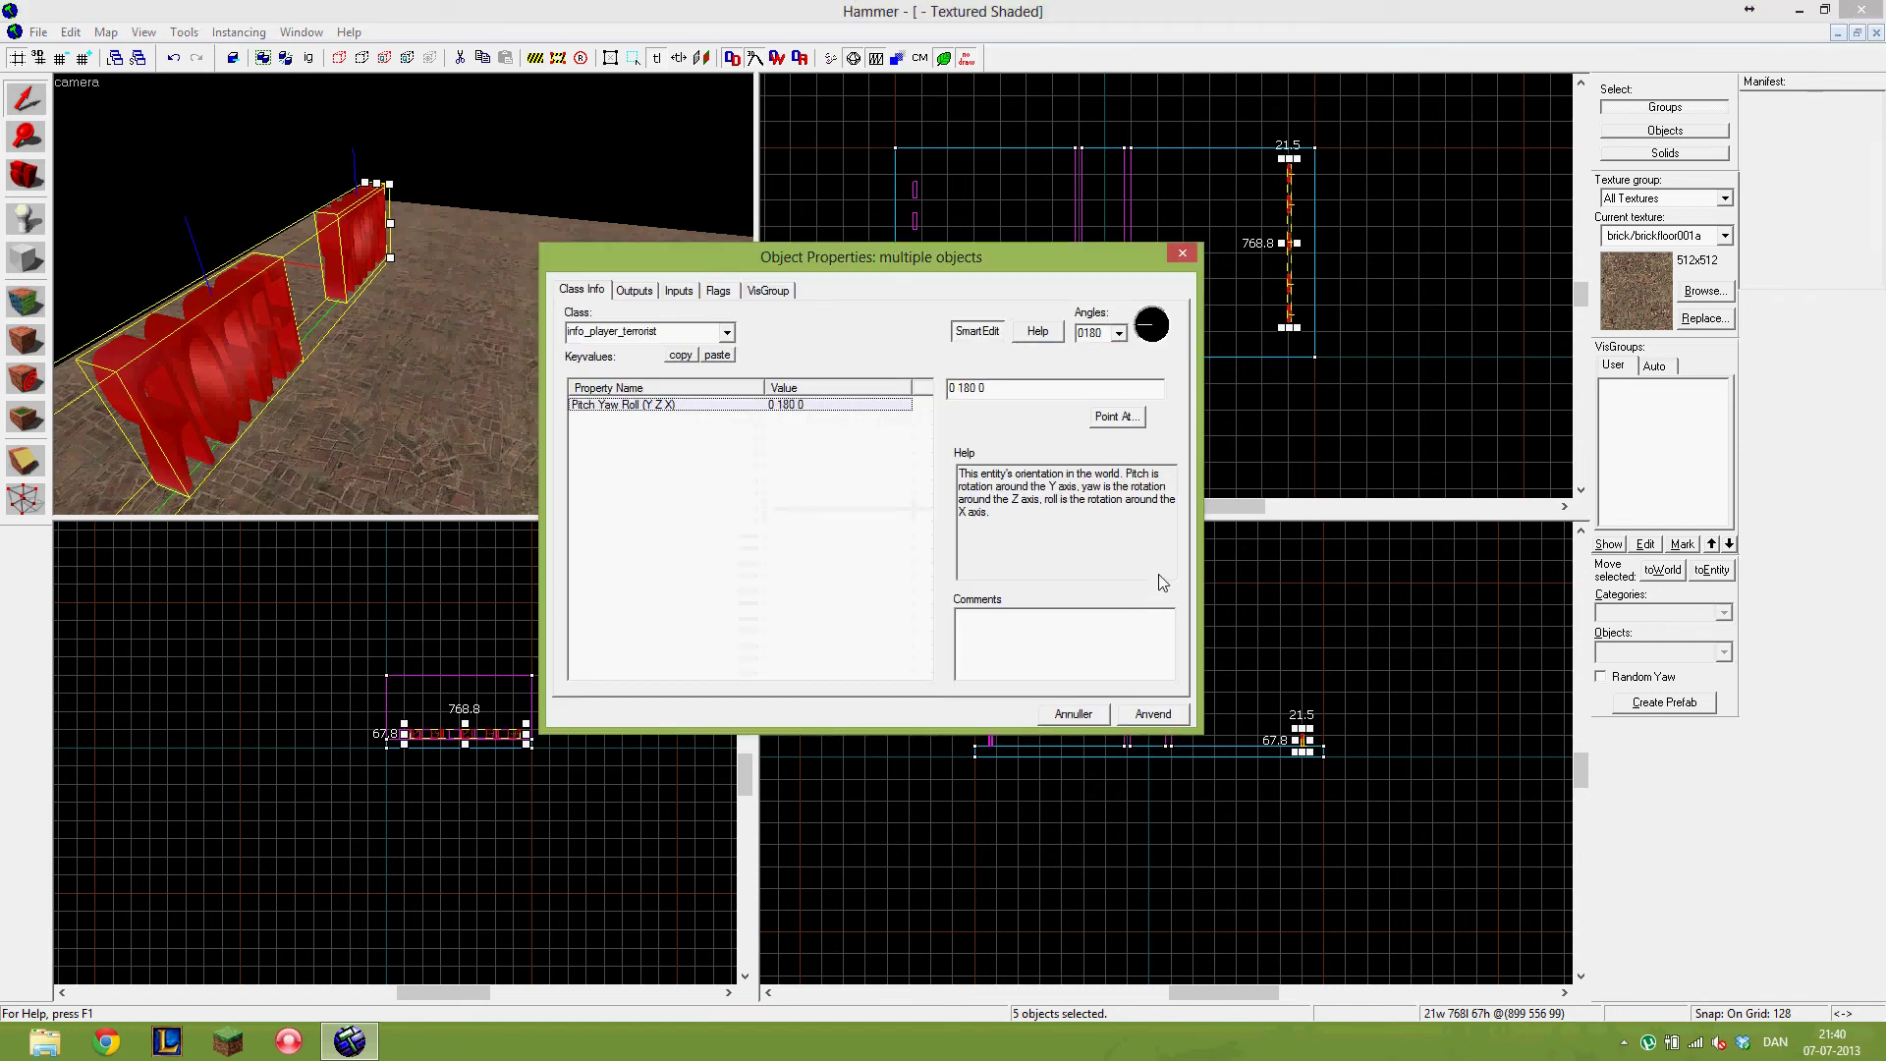
key(BackSpace)
key(BackSpace)
text(1)
click(1155, 715)
key(z)
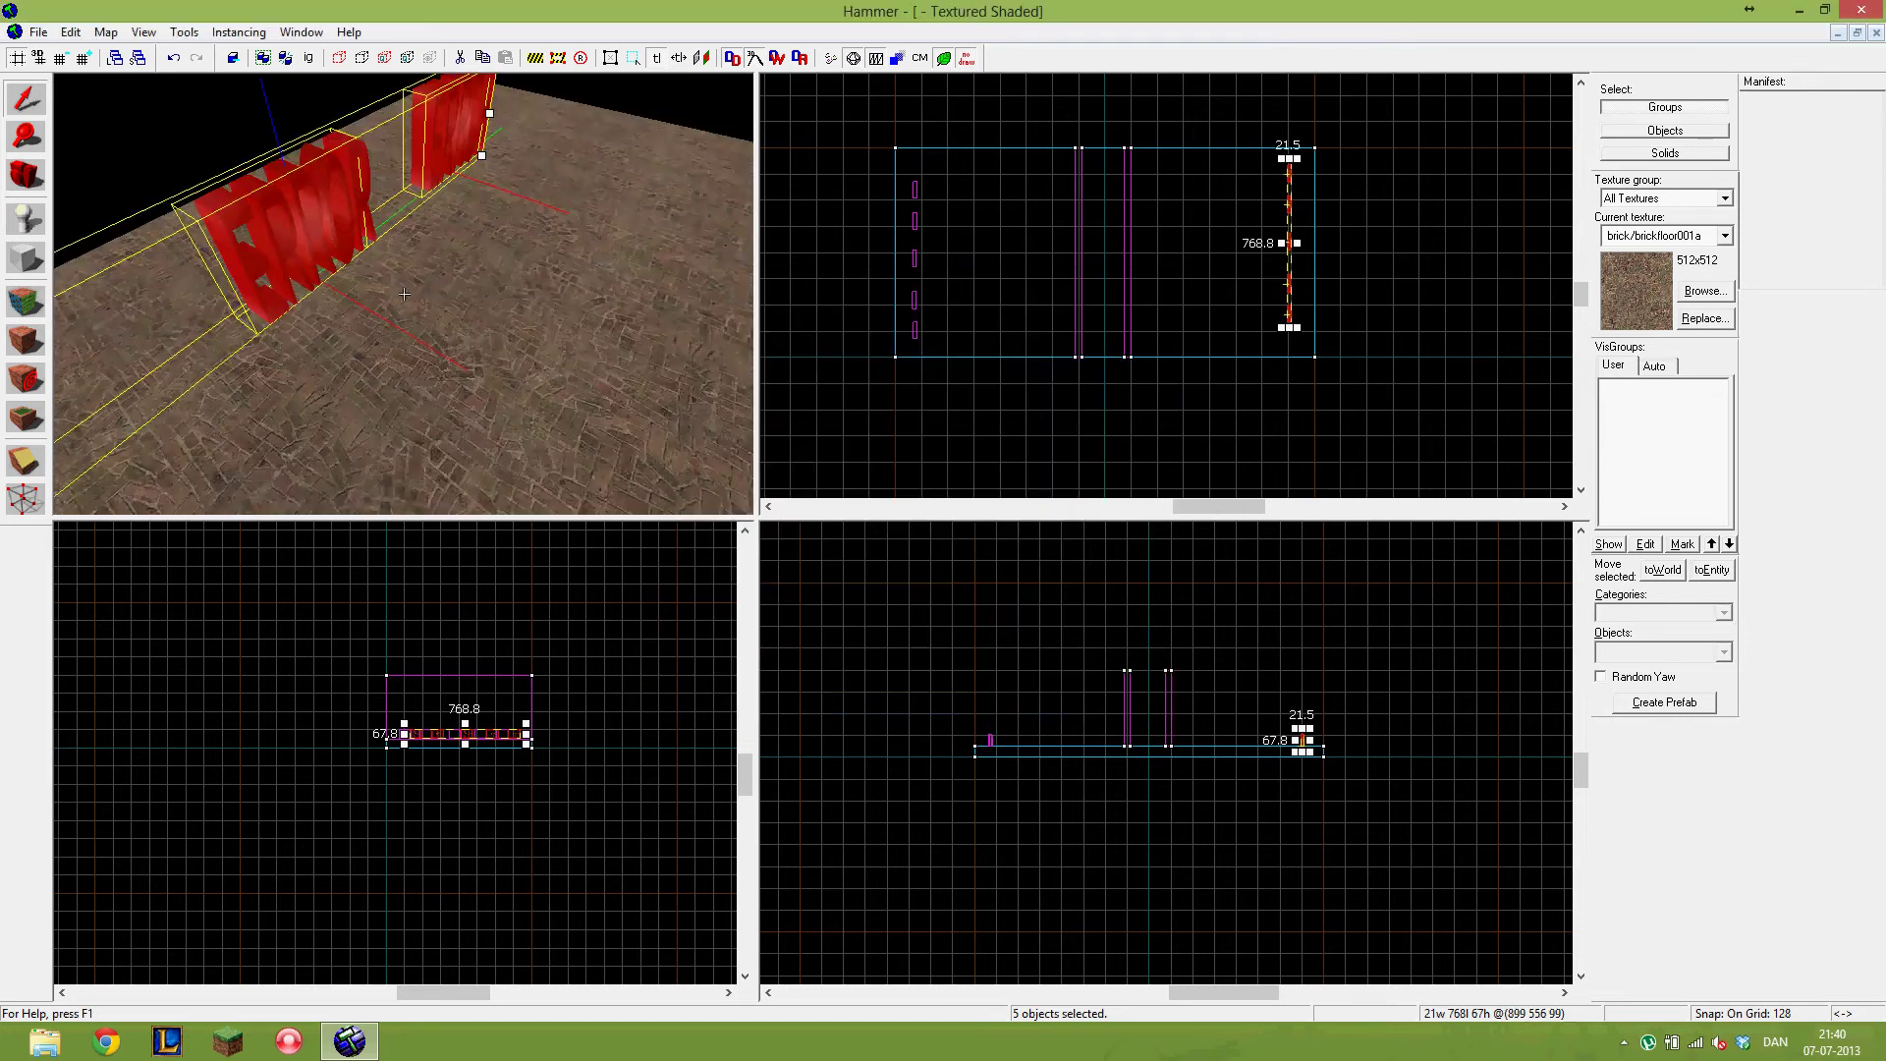
- Copy the non-solid func_brush wall twice, placing one copy on each outer side of the two existing walls
key(d)
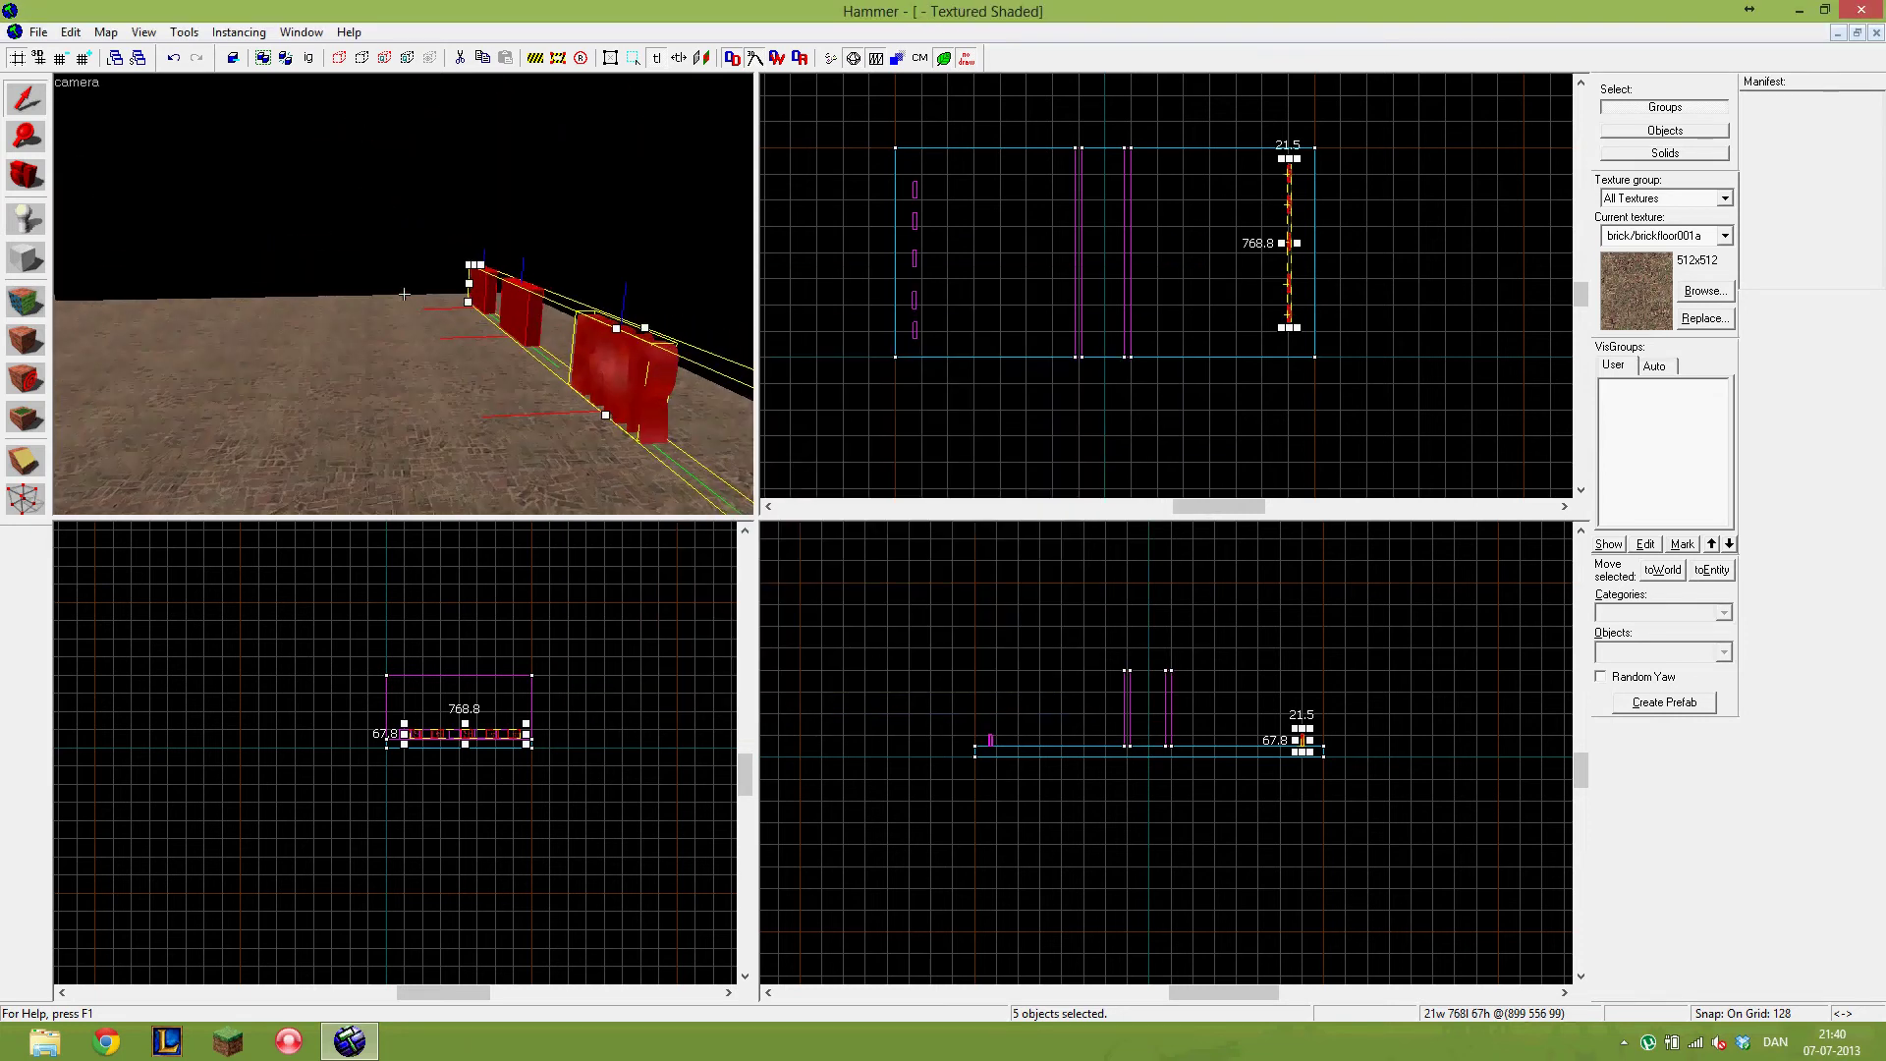
key(a)
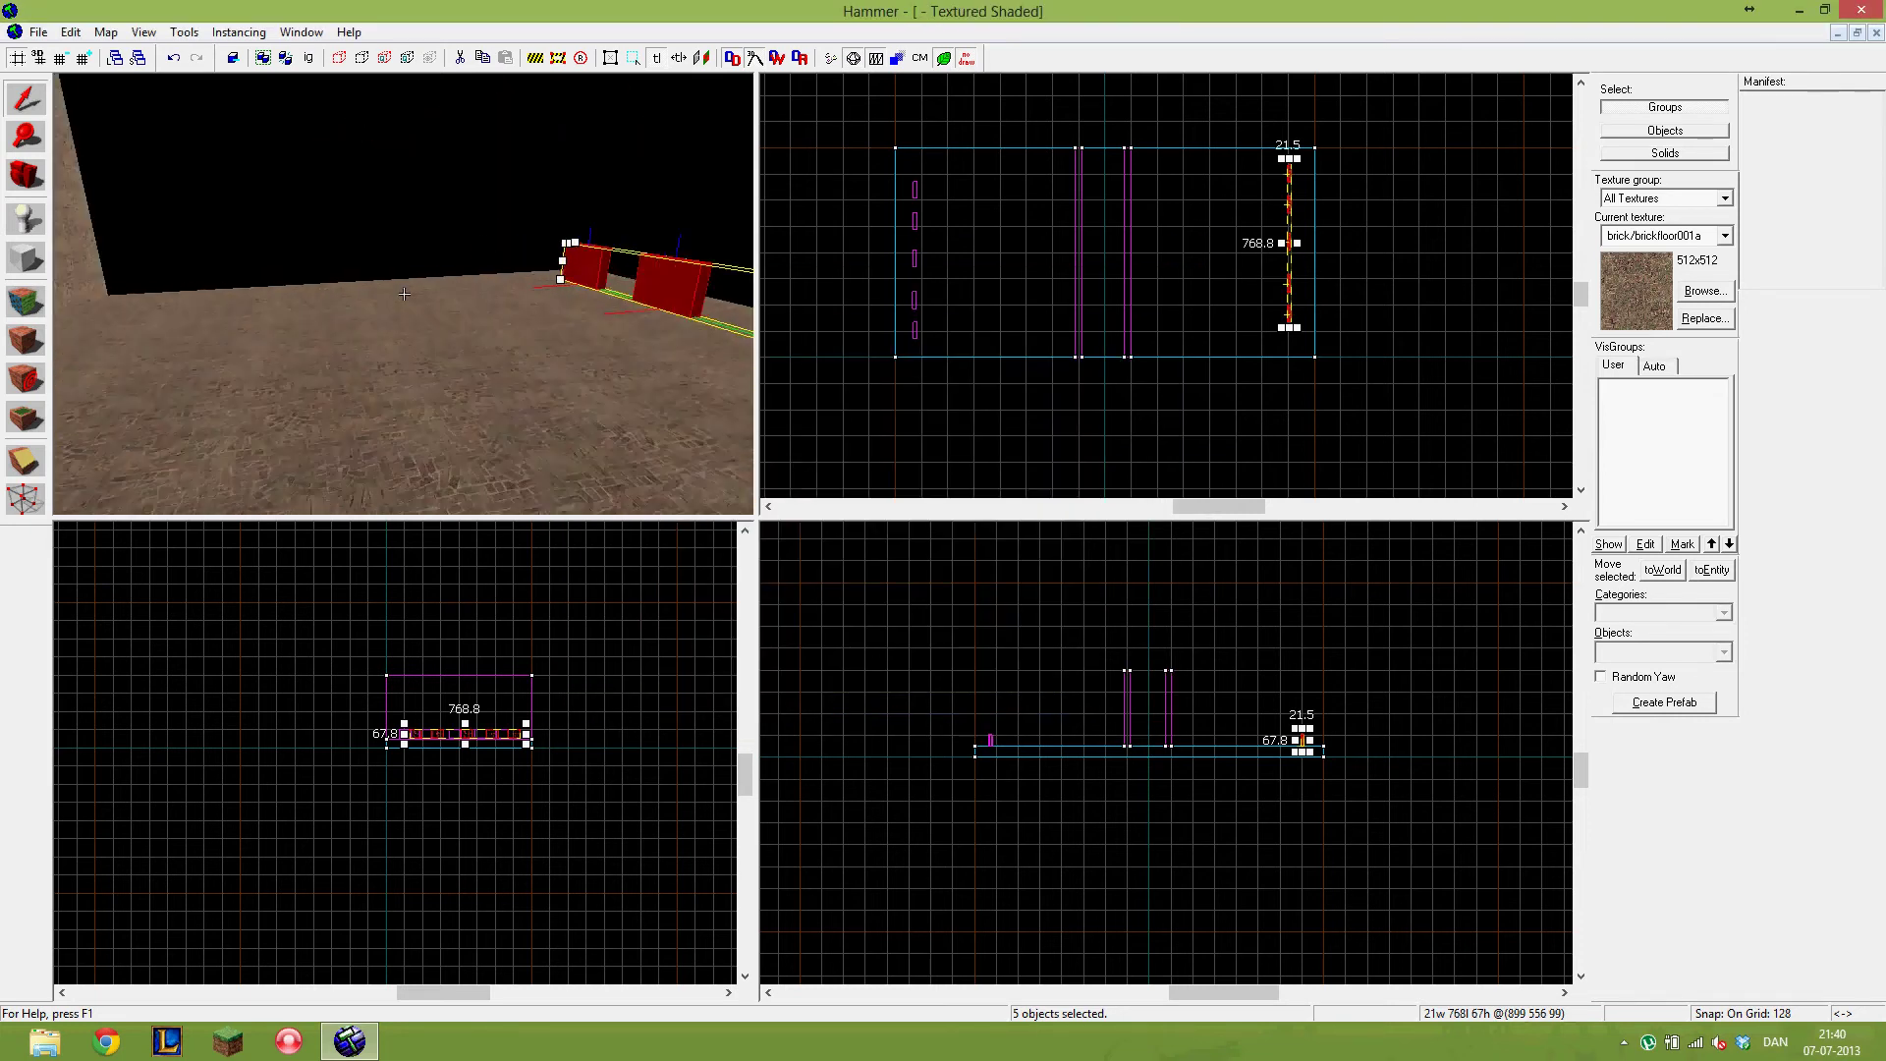
key(s)
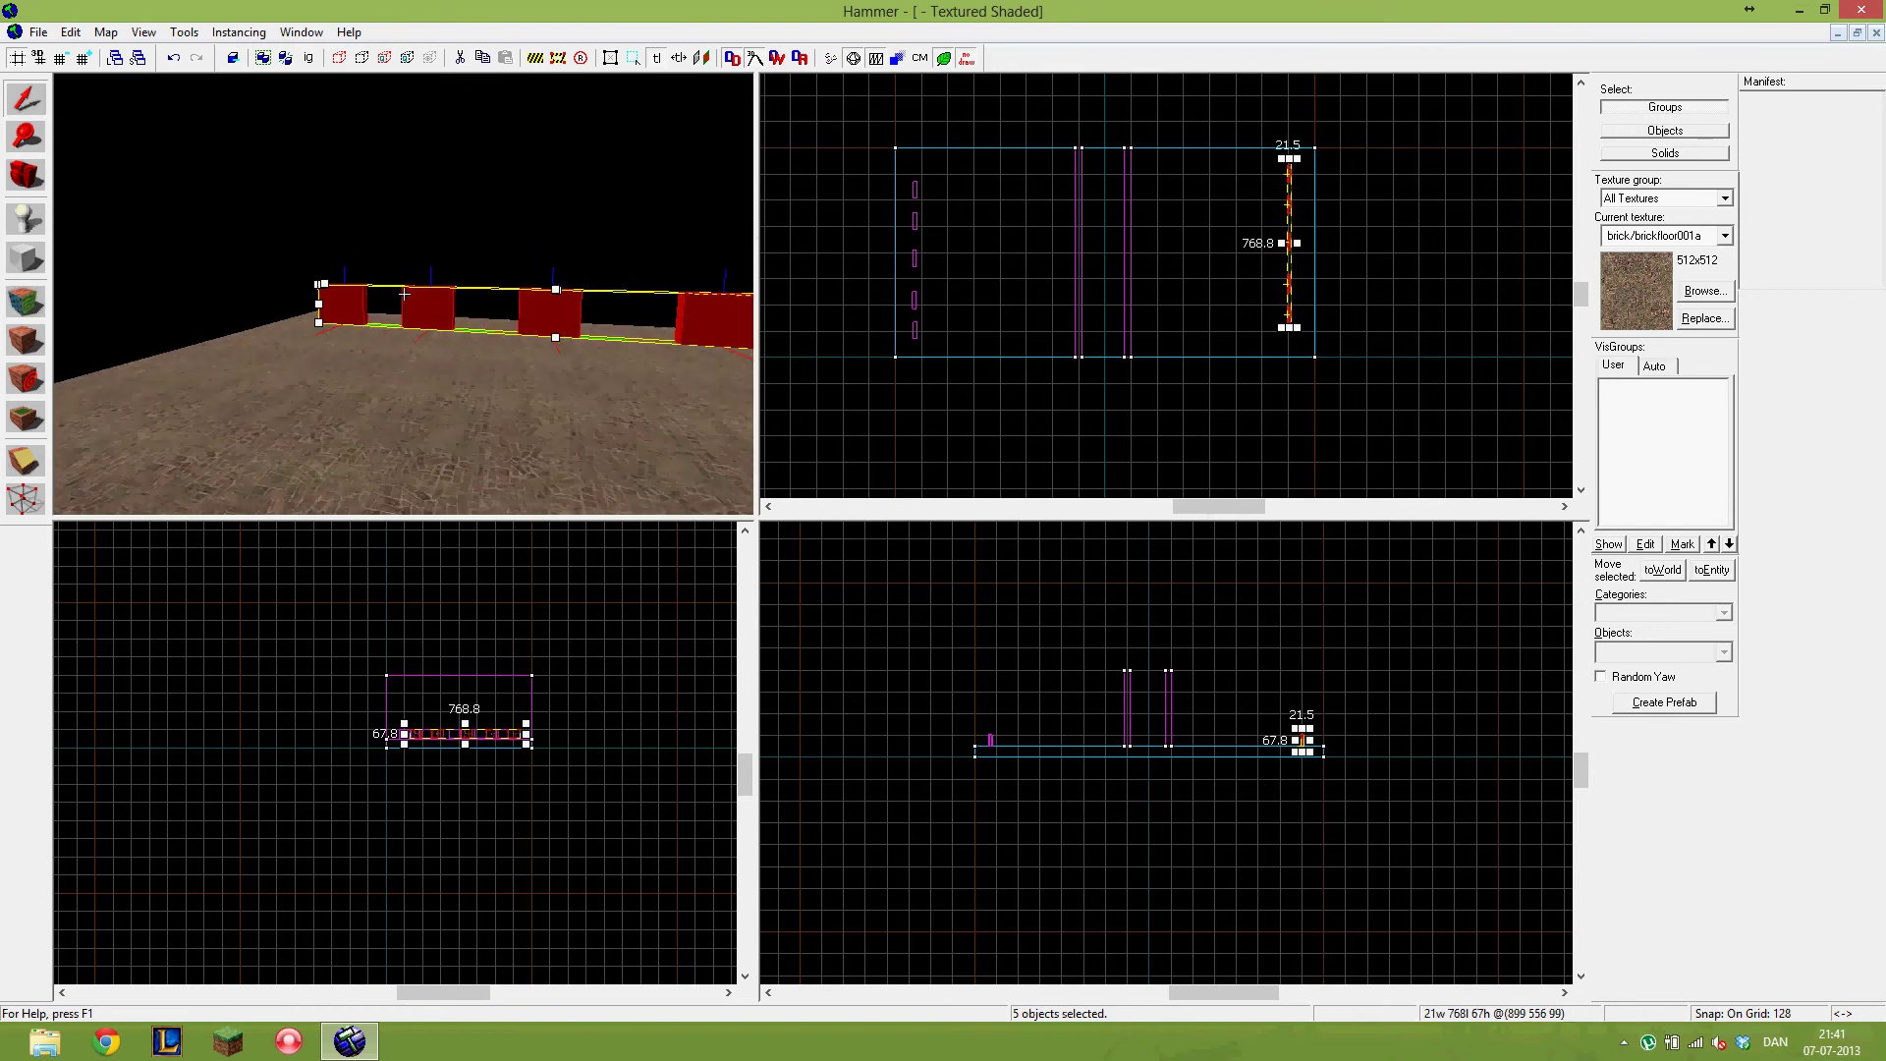
key(s)
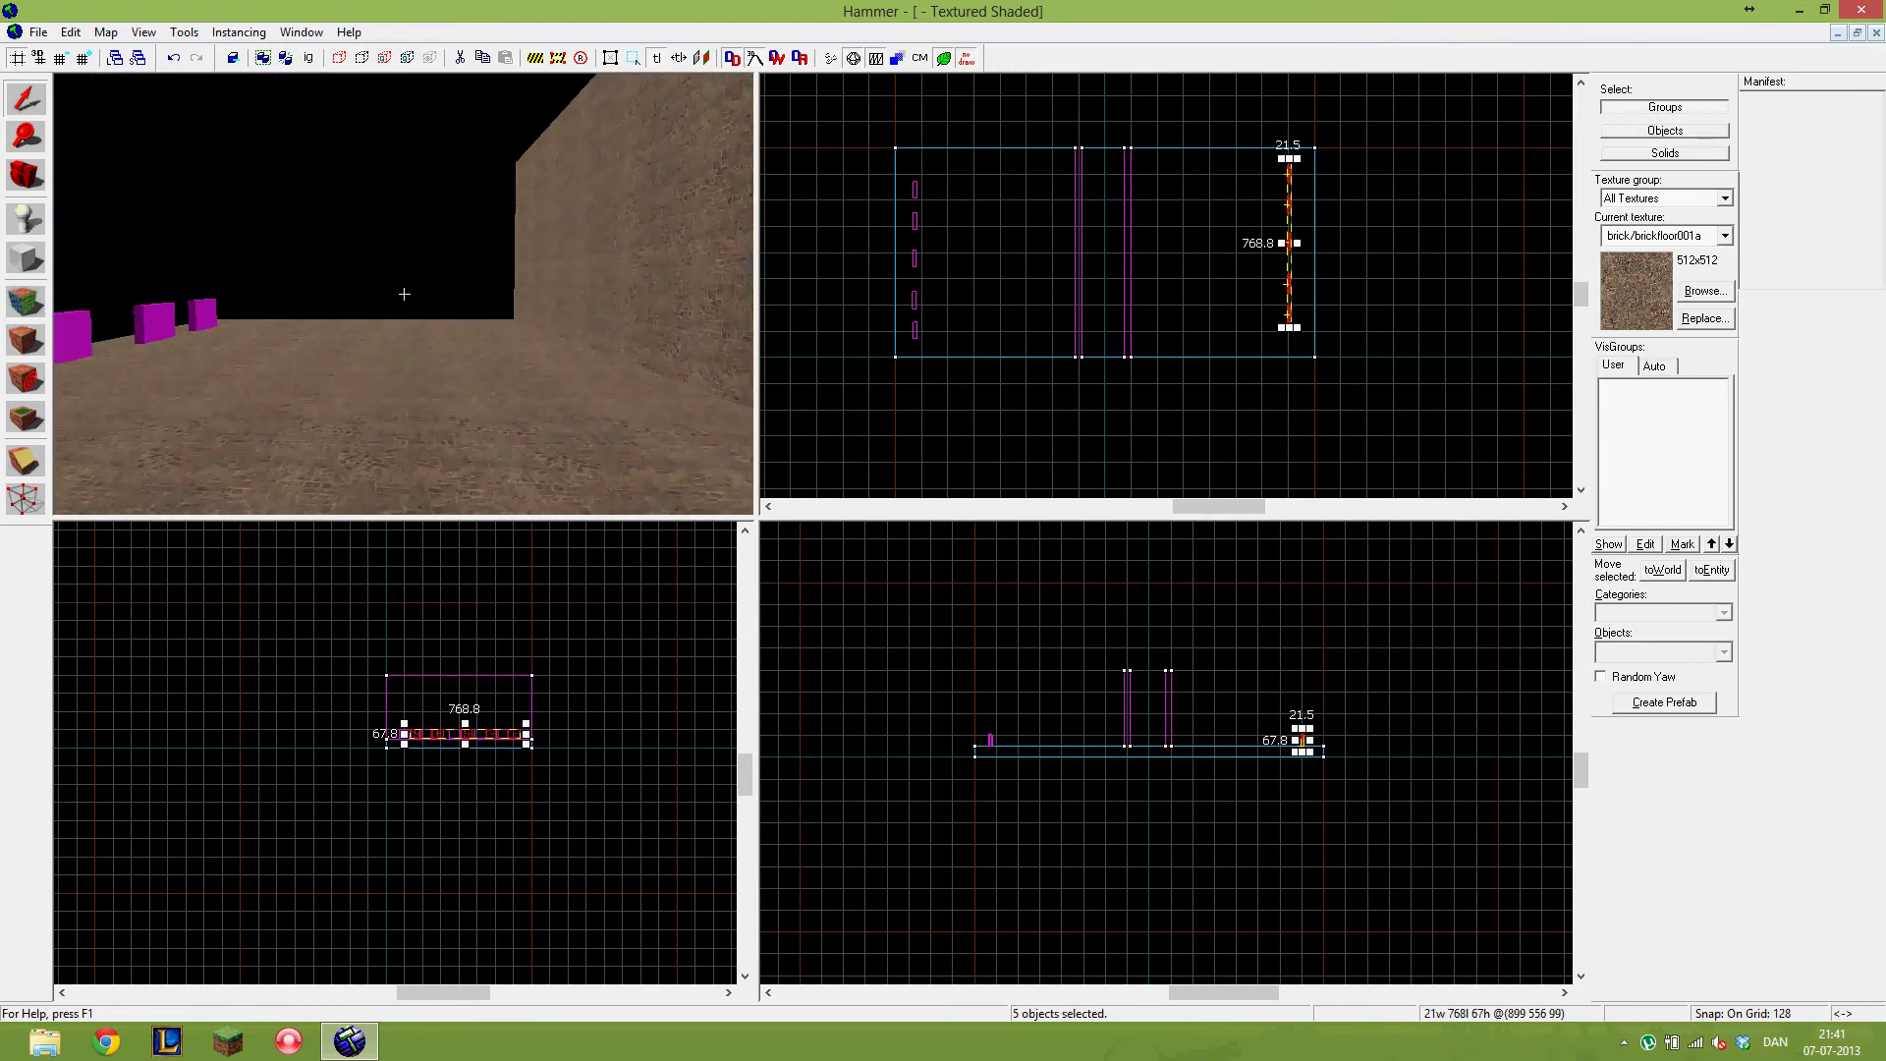
key(w)
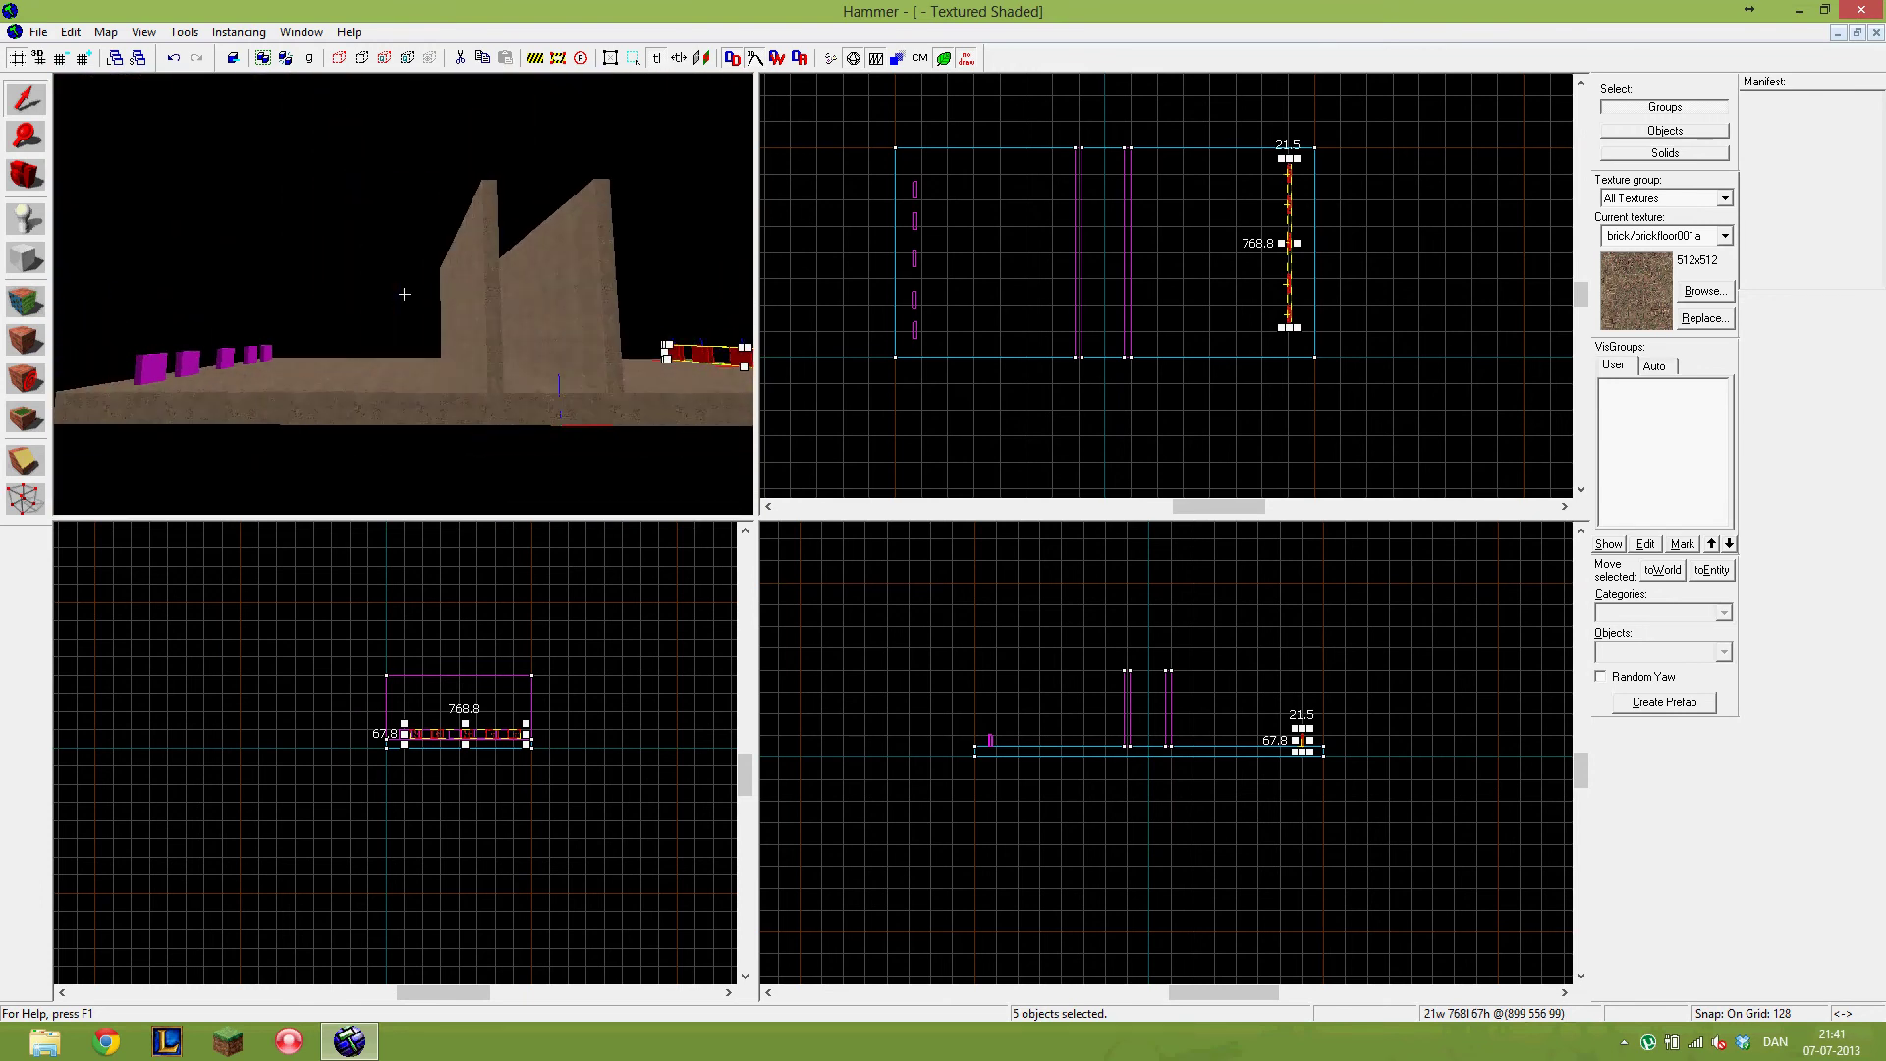
click(403, 293)
key(z)
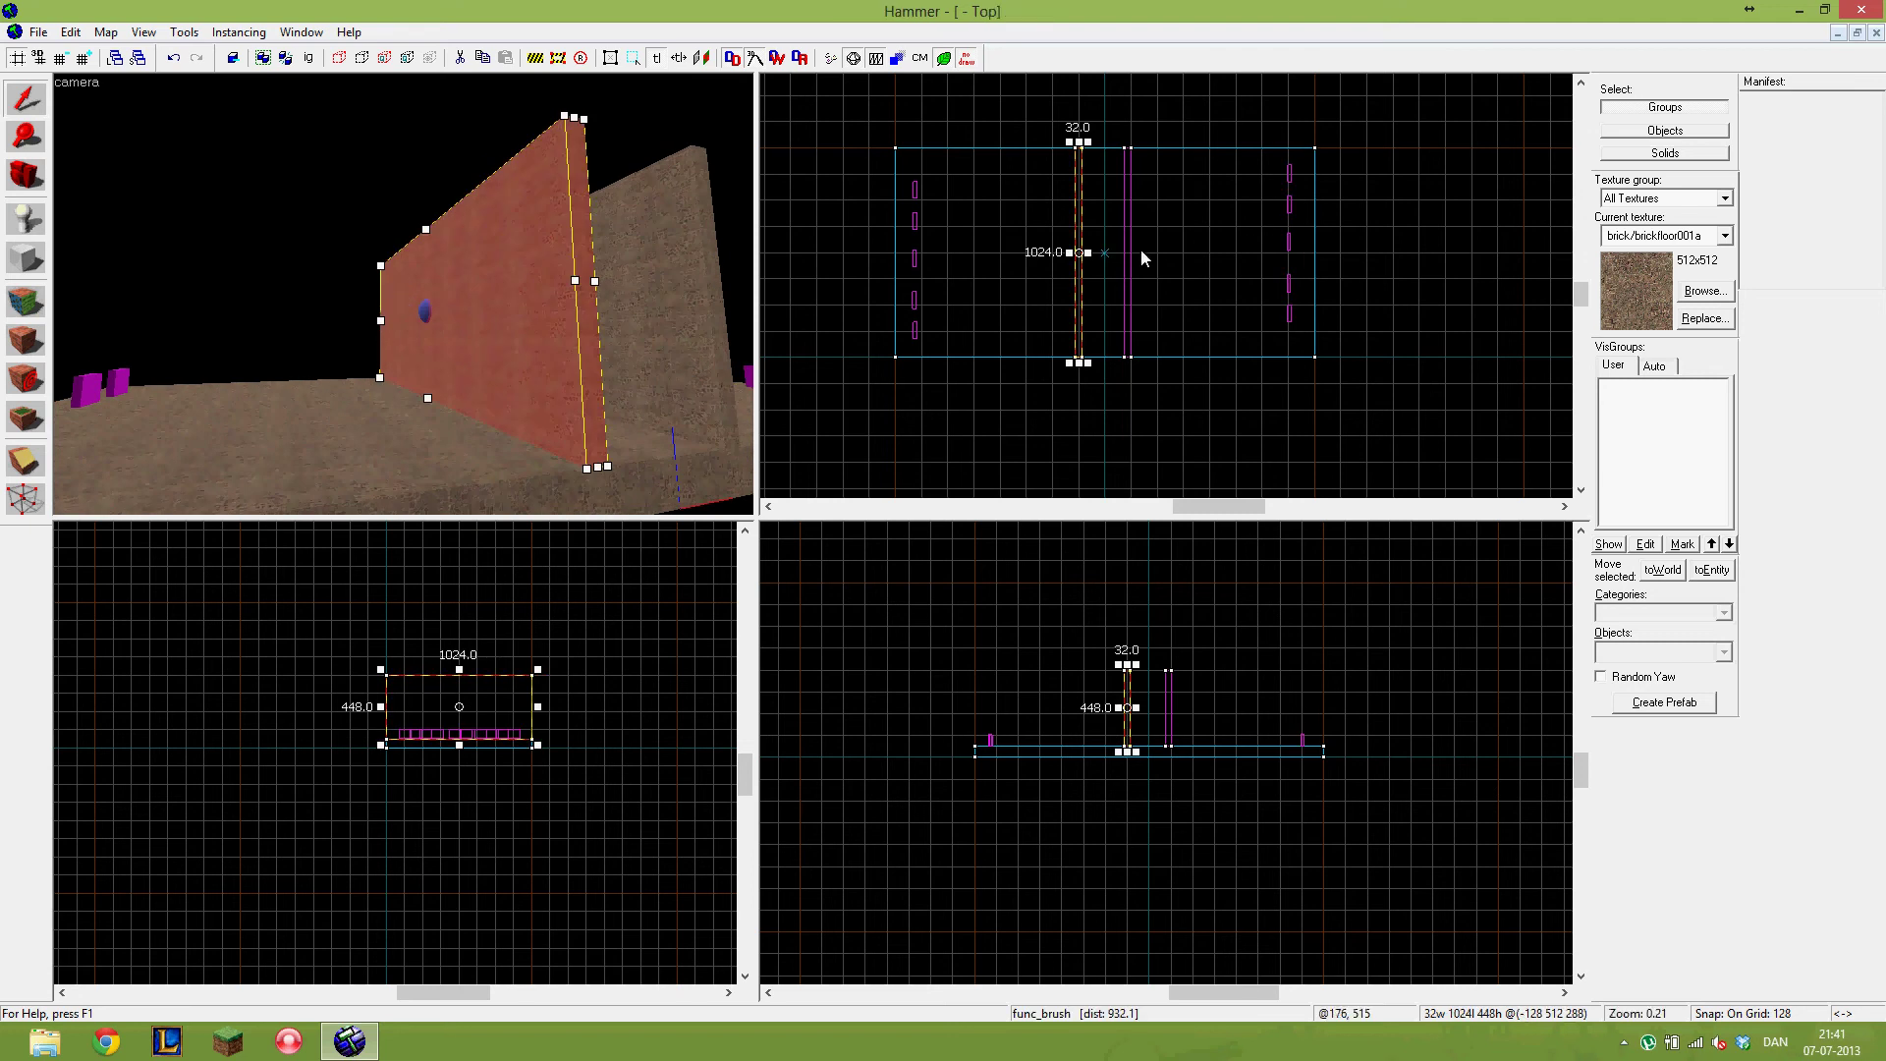
mouse_move(1077, 206)
mouse_down()
mouse_move(1025, 208)
mouse_move(1188, 222)
mouse_up()
- Create a block wall 2176 units long, 128 thick and 448 high along one long edge of the floor
key(z)
key(s)
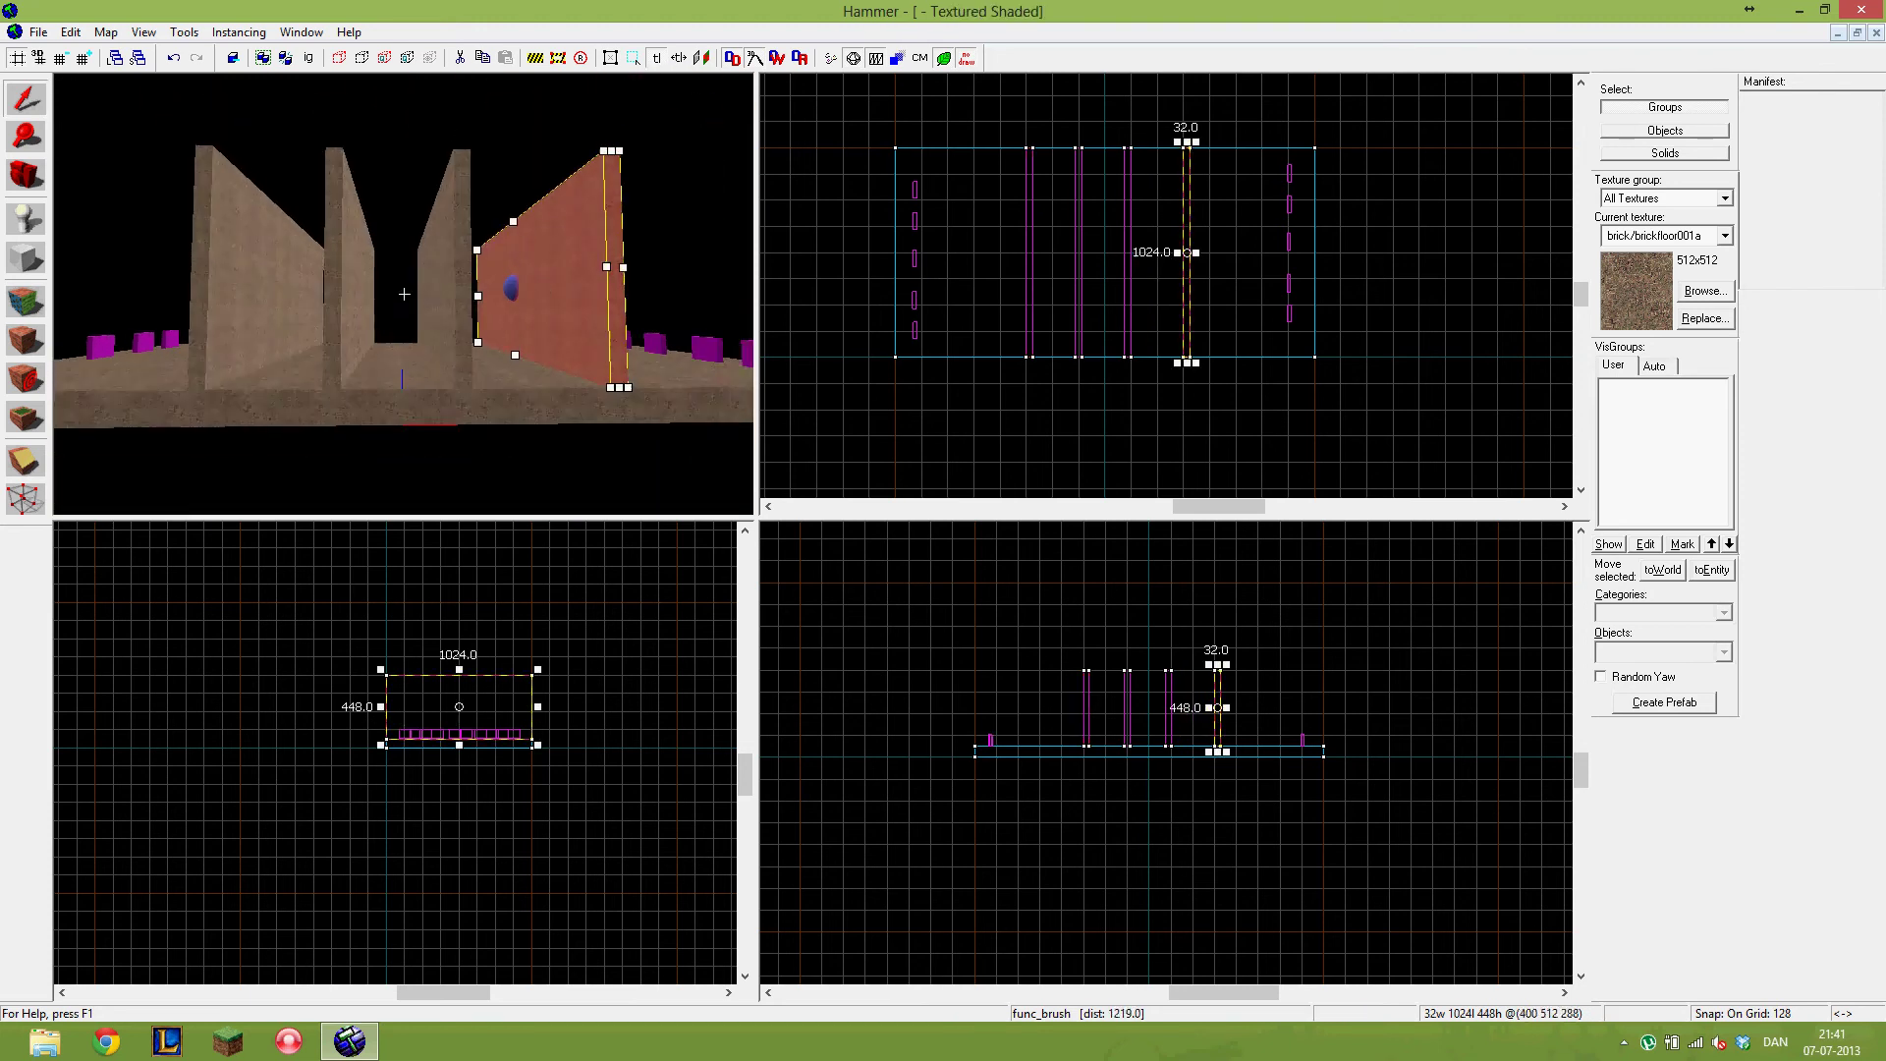
key(w)
key(a)
key(z)
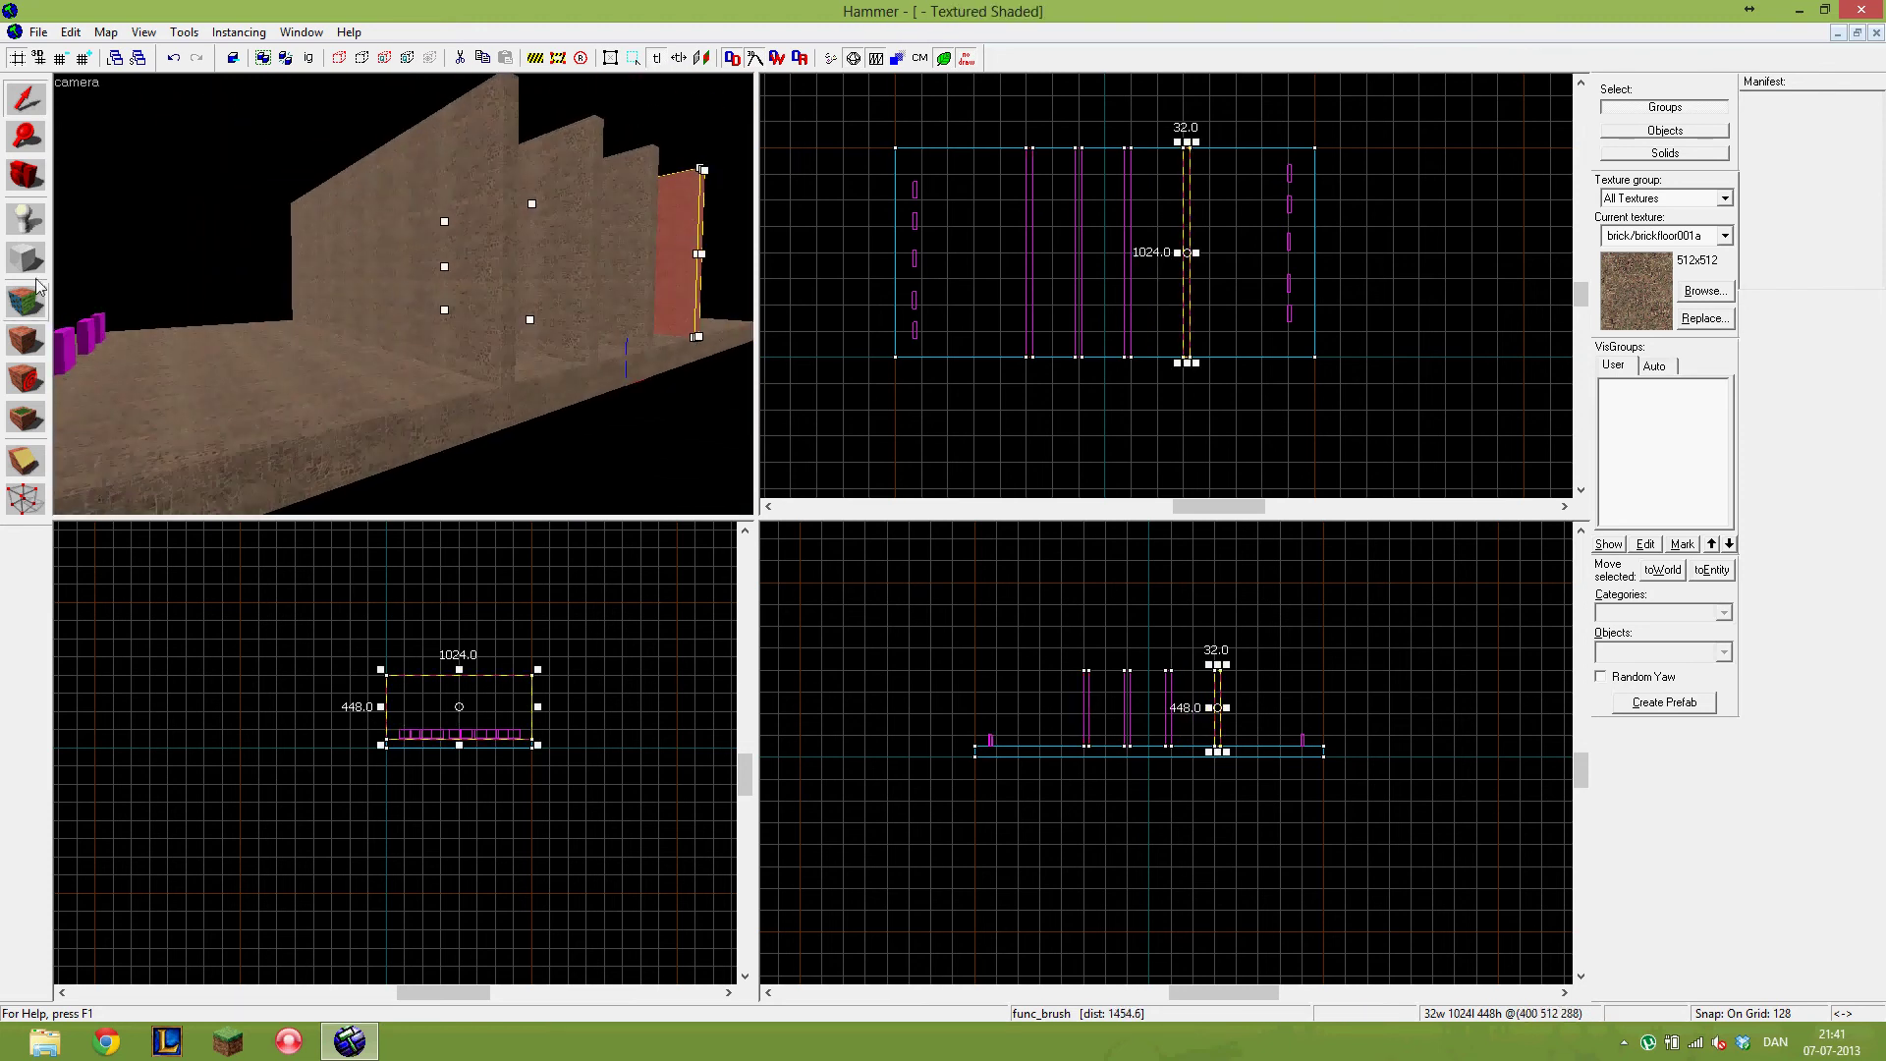
click(26, 258)
key(a)
key(s)
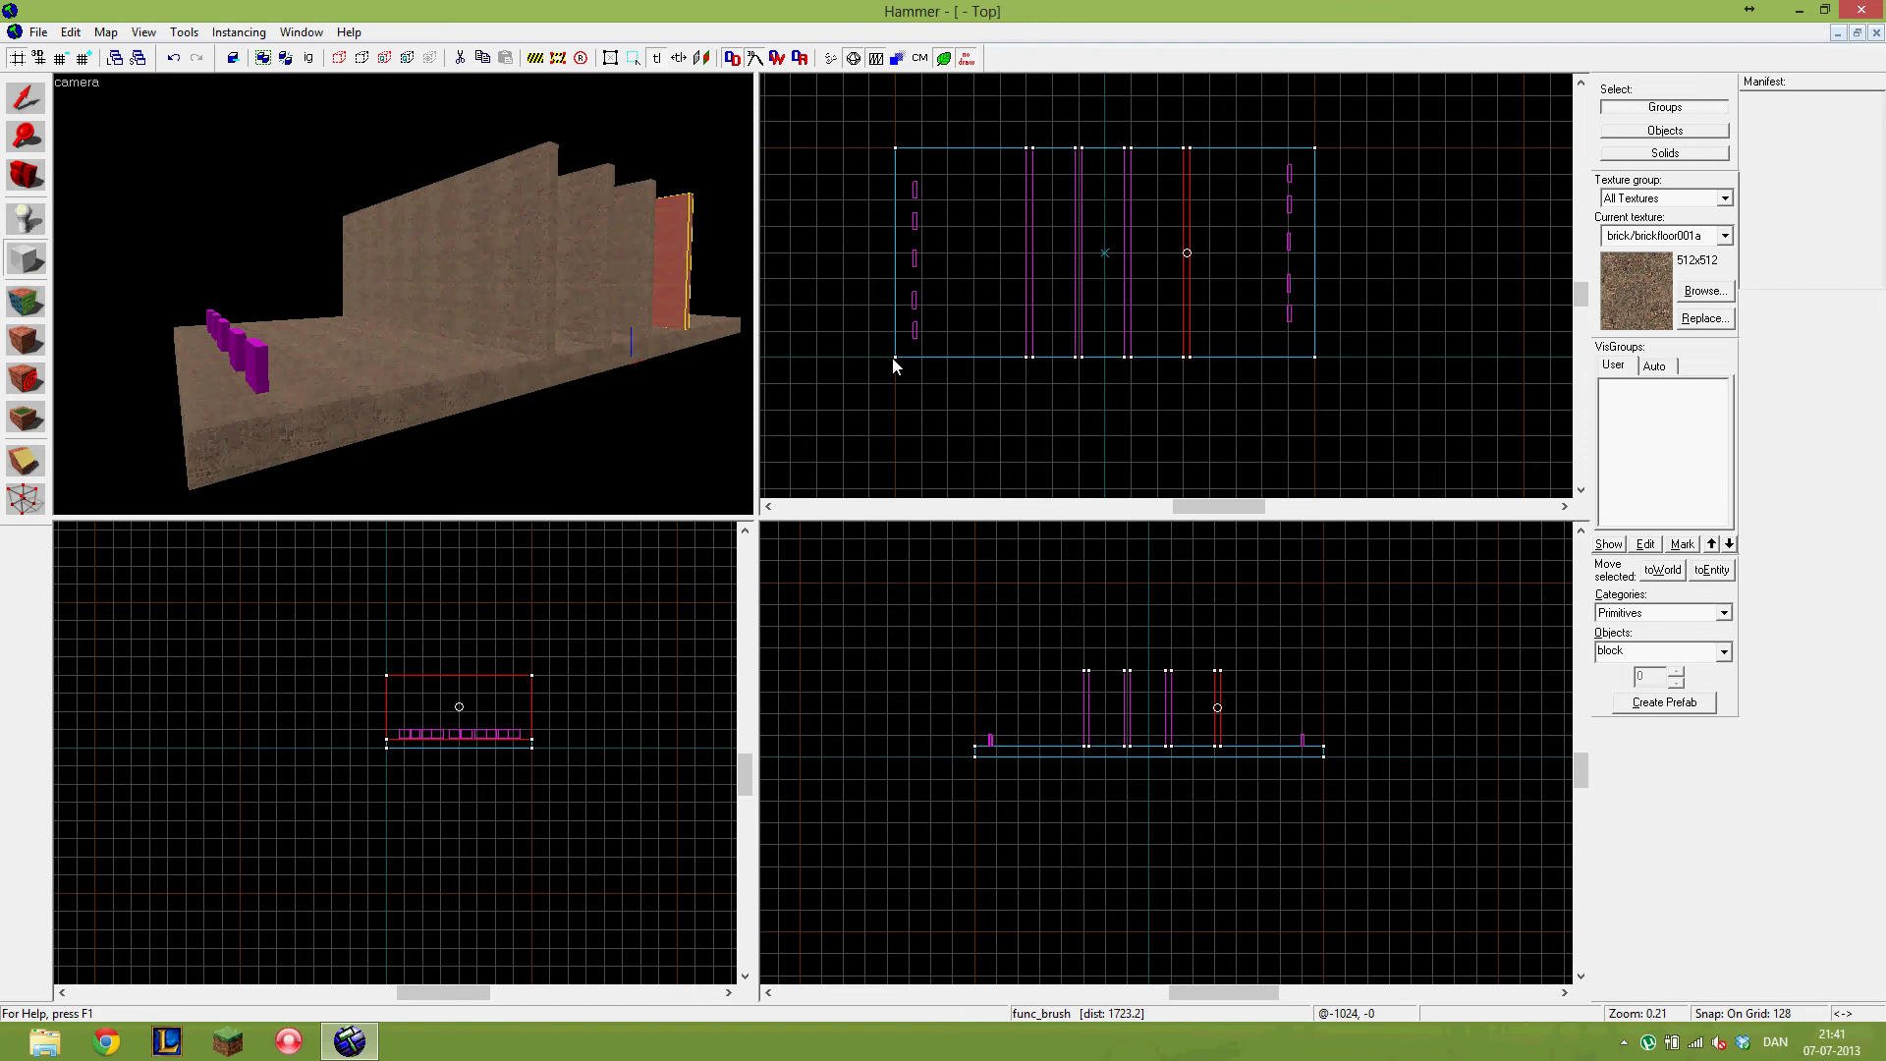
drag(892, 358, 1344, 387)
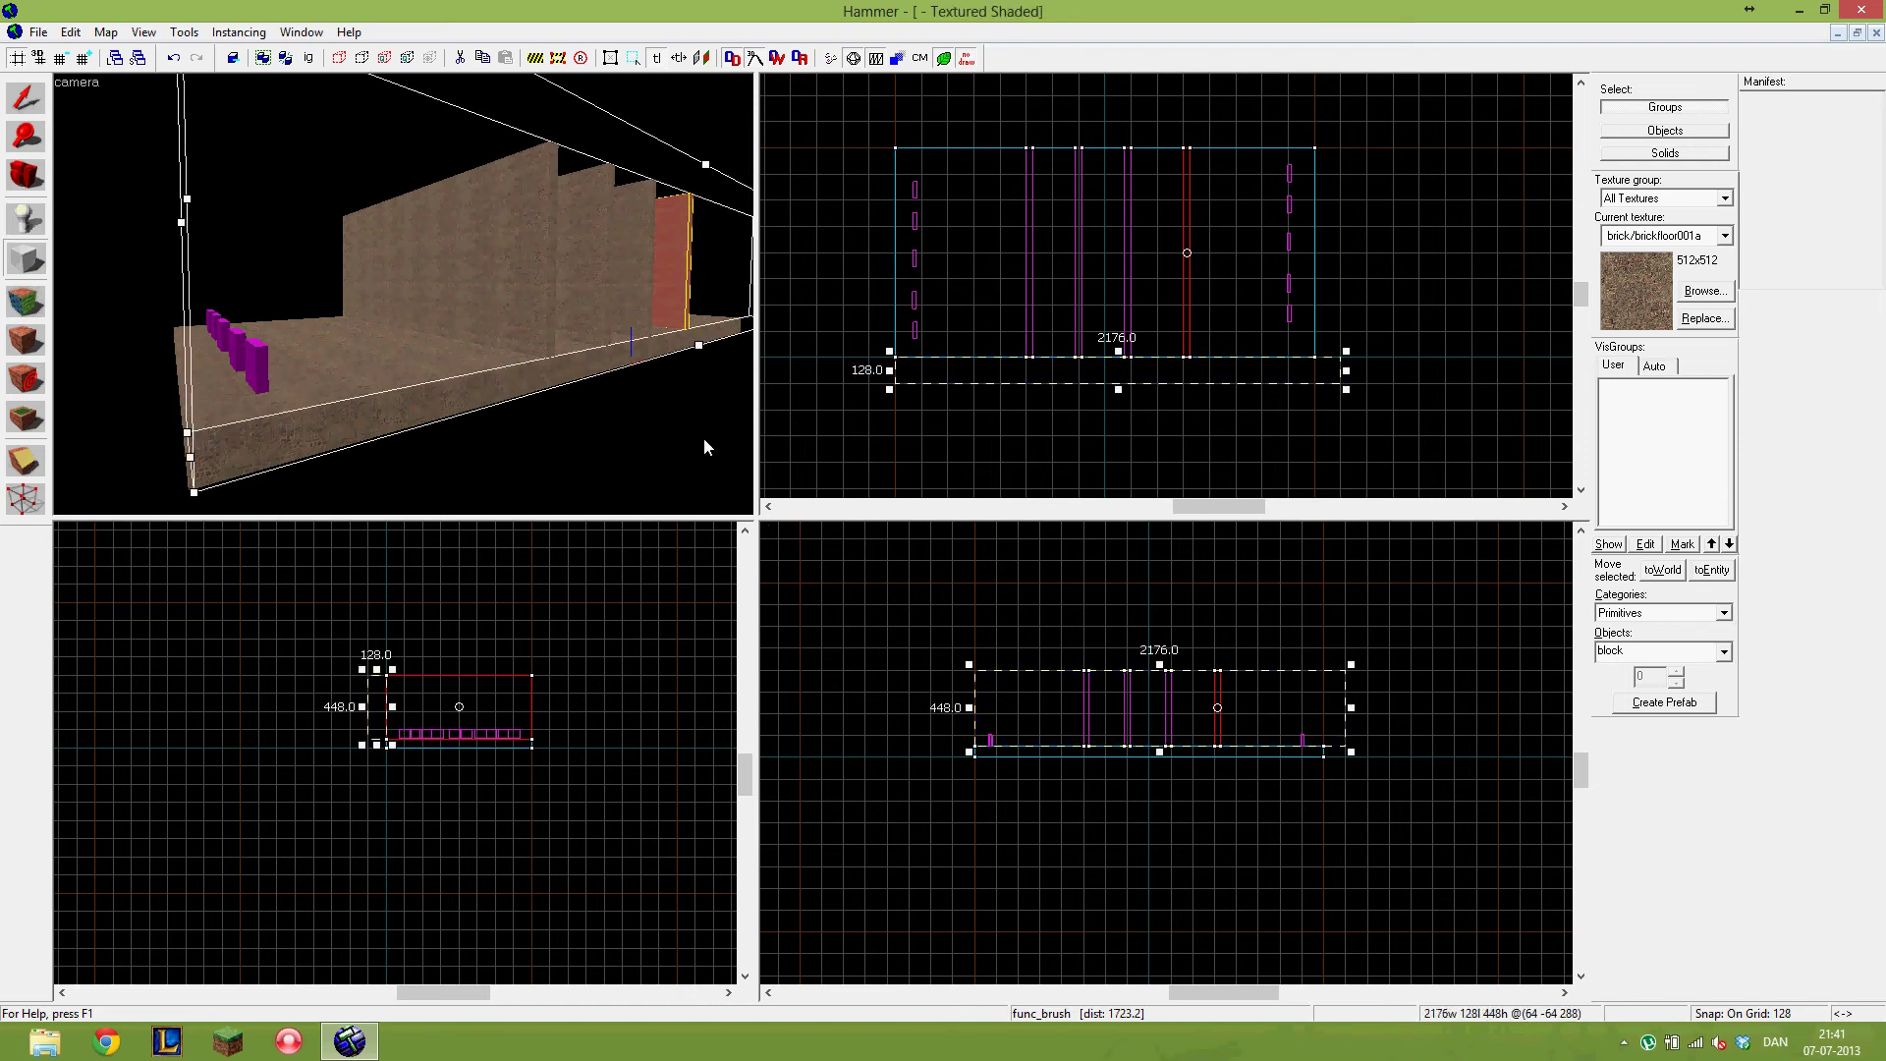
key(Return)
- Enclose the other three sides of the floor with block walls 128 units thick and 448 high, and clear the selection
drag(1315, 121, 1341, 357)
key(Return)
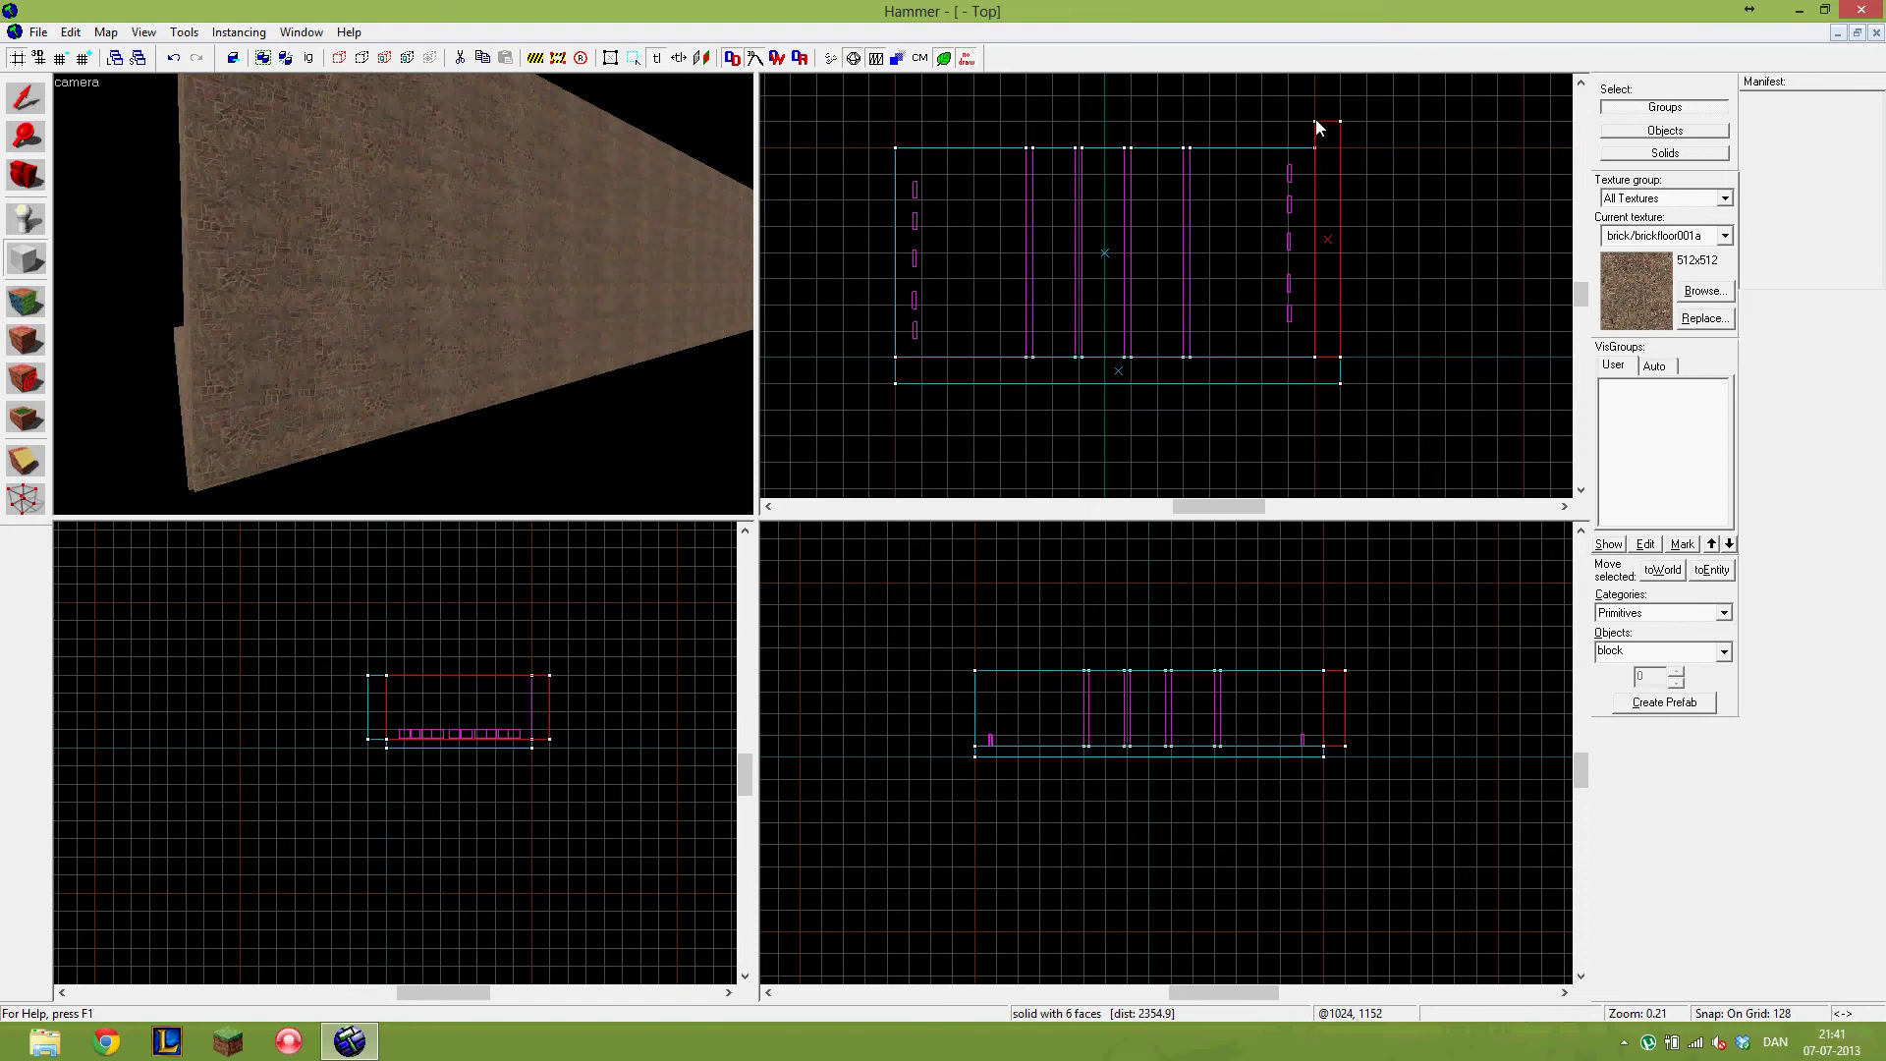
drag(1322, 121, 893, 395)
key(Return)
key(Return)
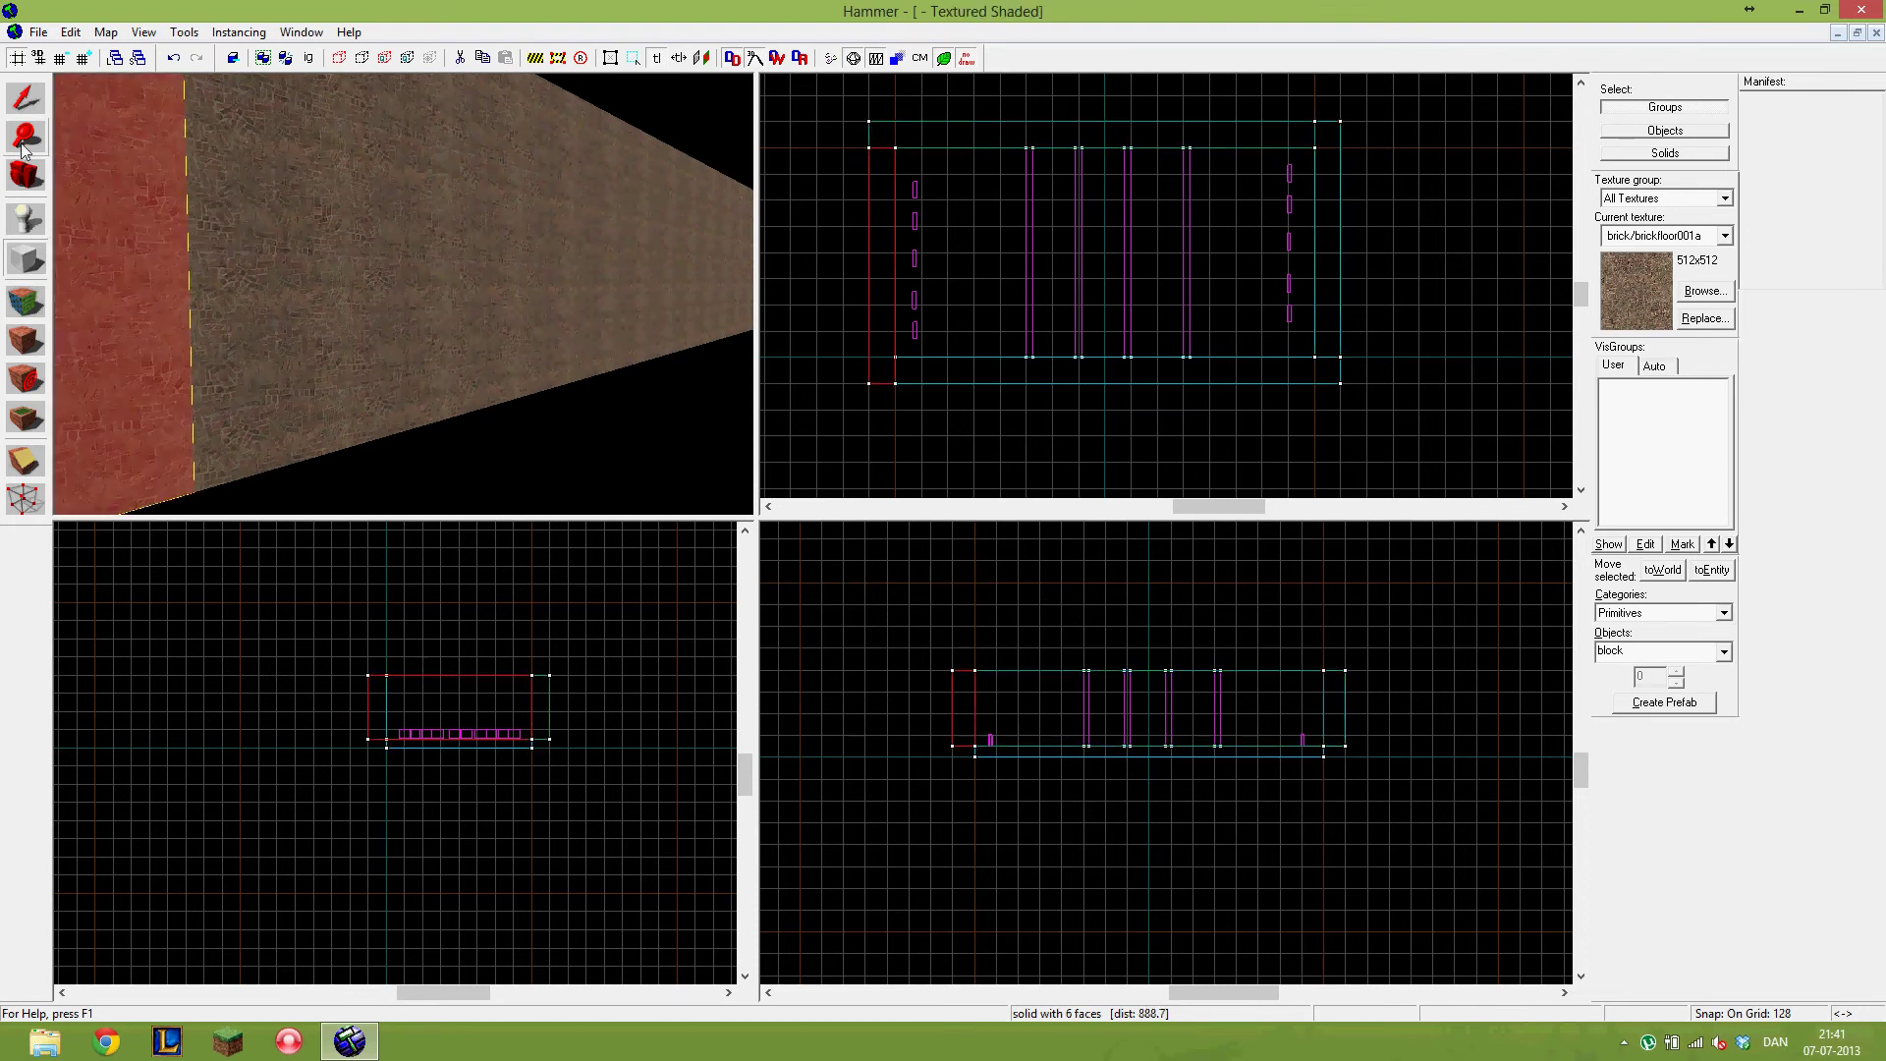
click(25, 99)
key(z)
key(w)
key(w)
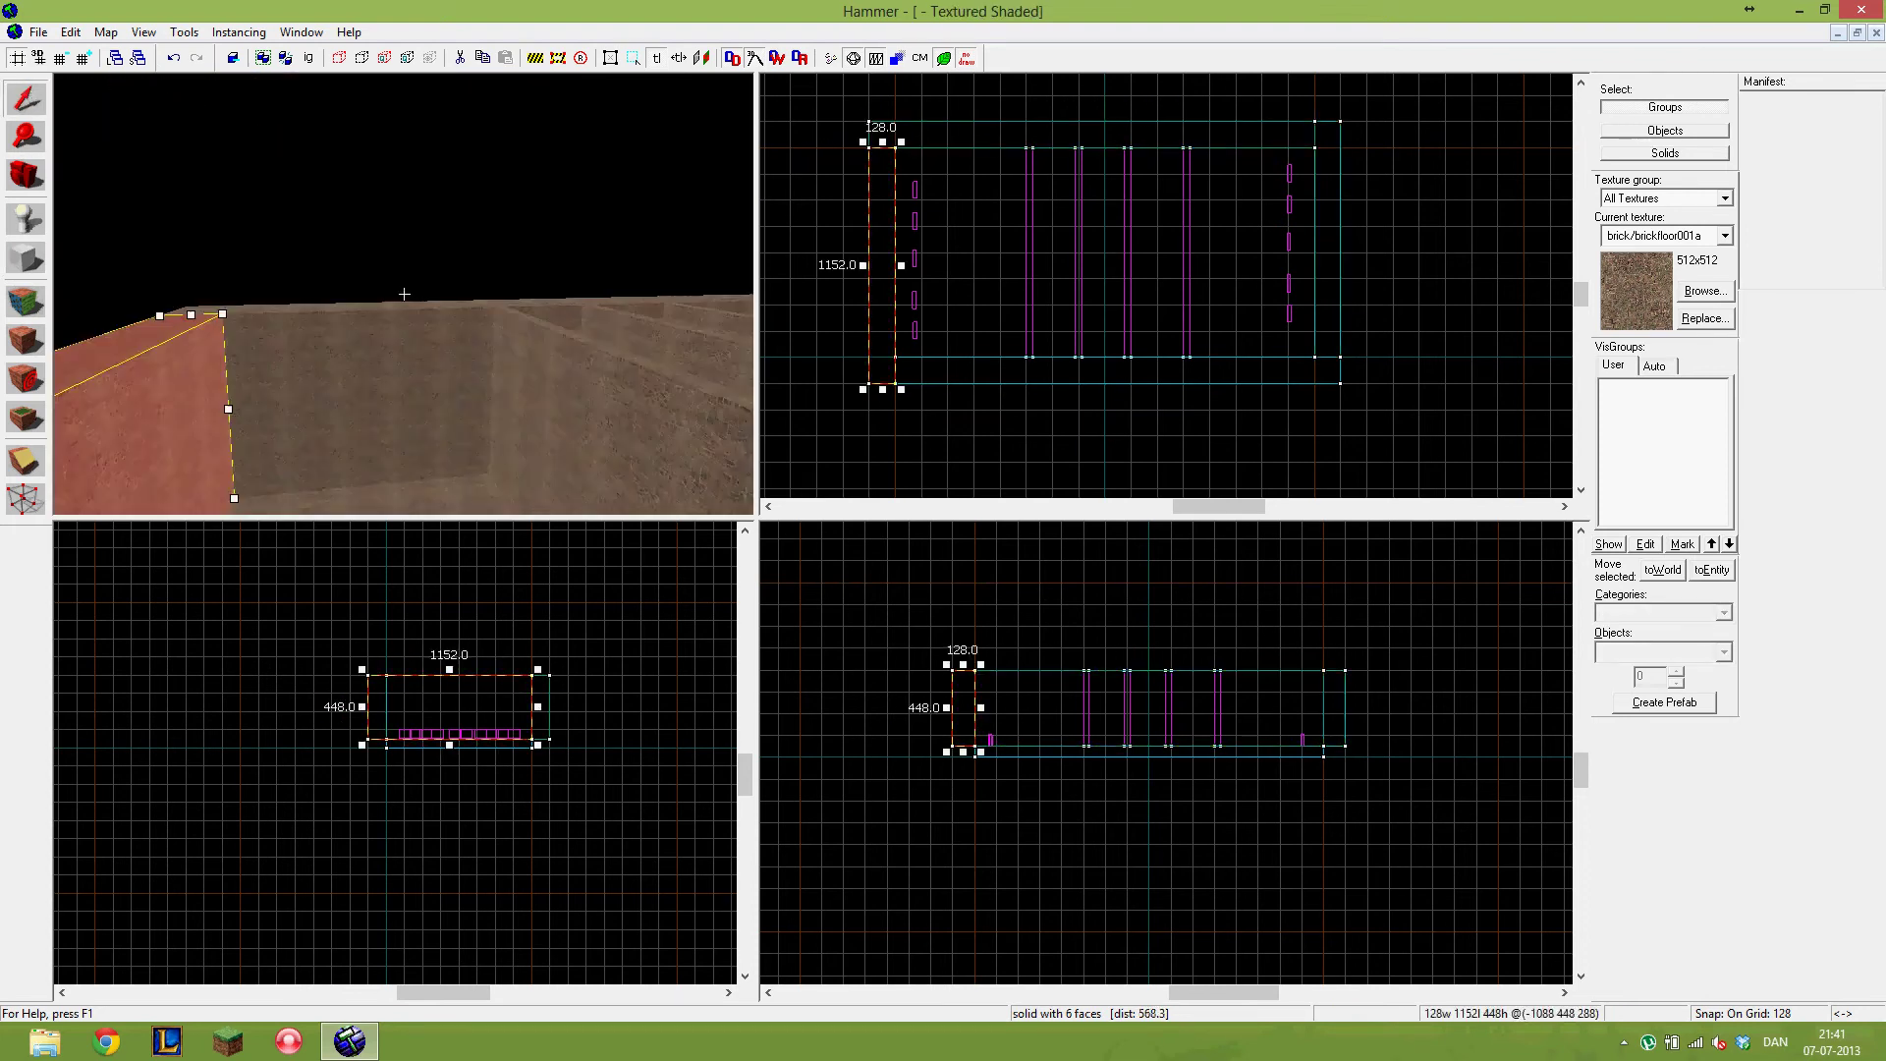
key(Escape)
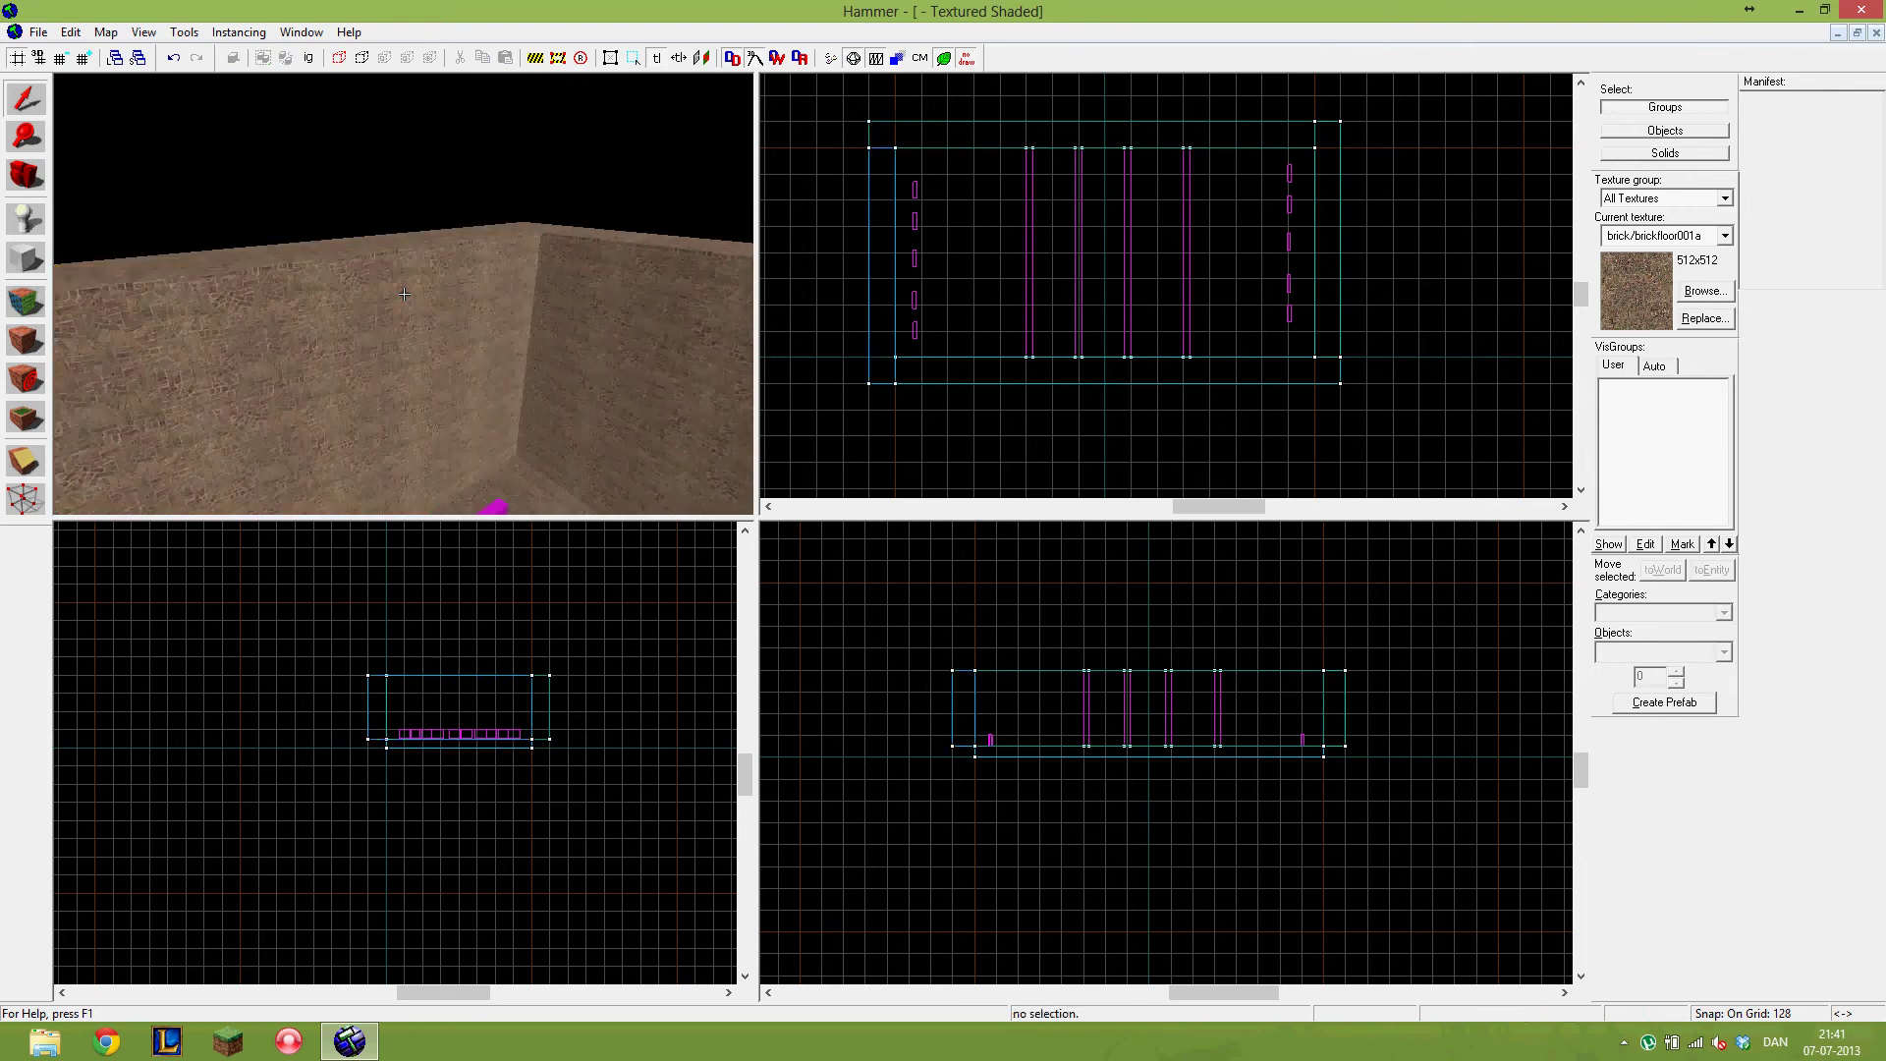
- Filter the texture browser by "metal" and choose metal/lighthouse_platform as the current texture
key(z)
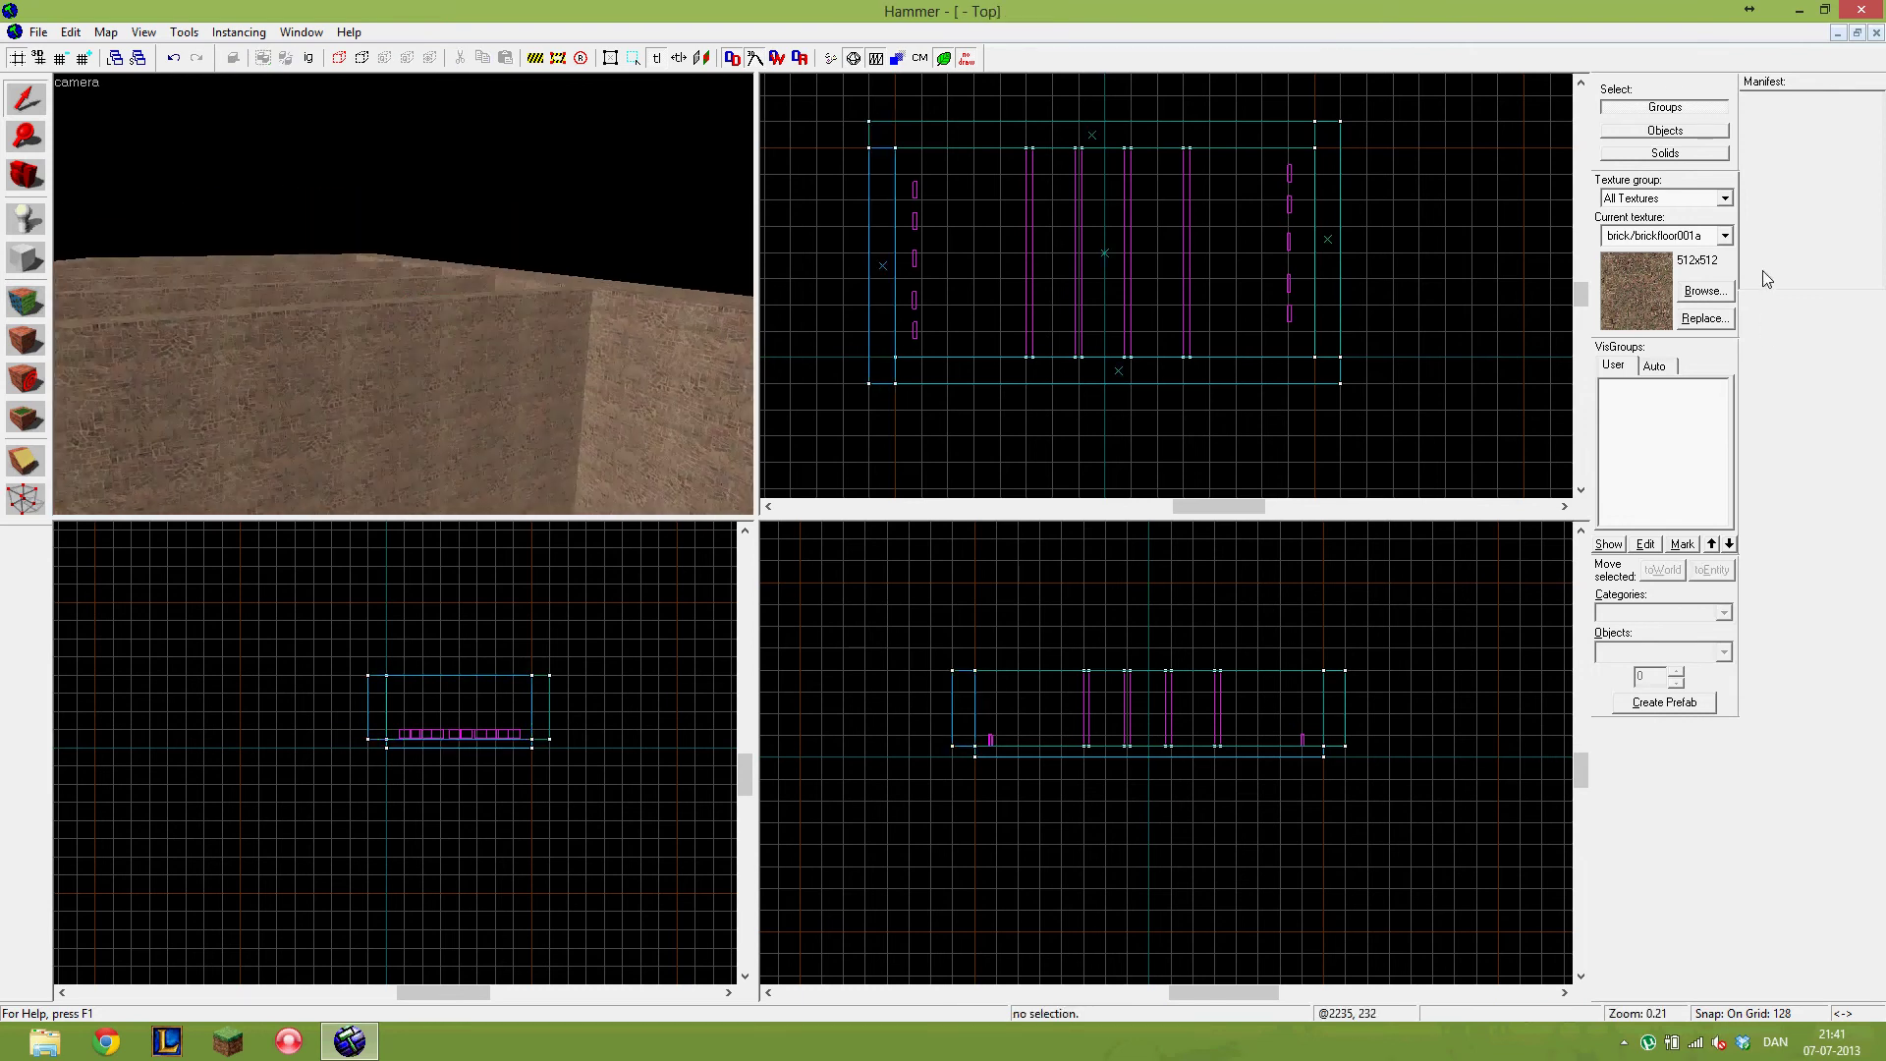
click(1706, 290)
click(1577, 174)
click(1703, 291)
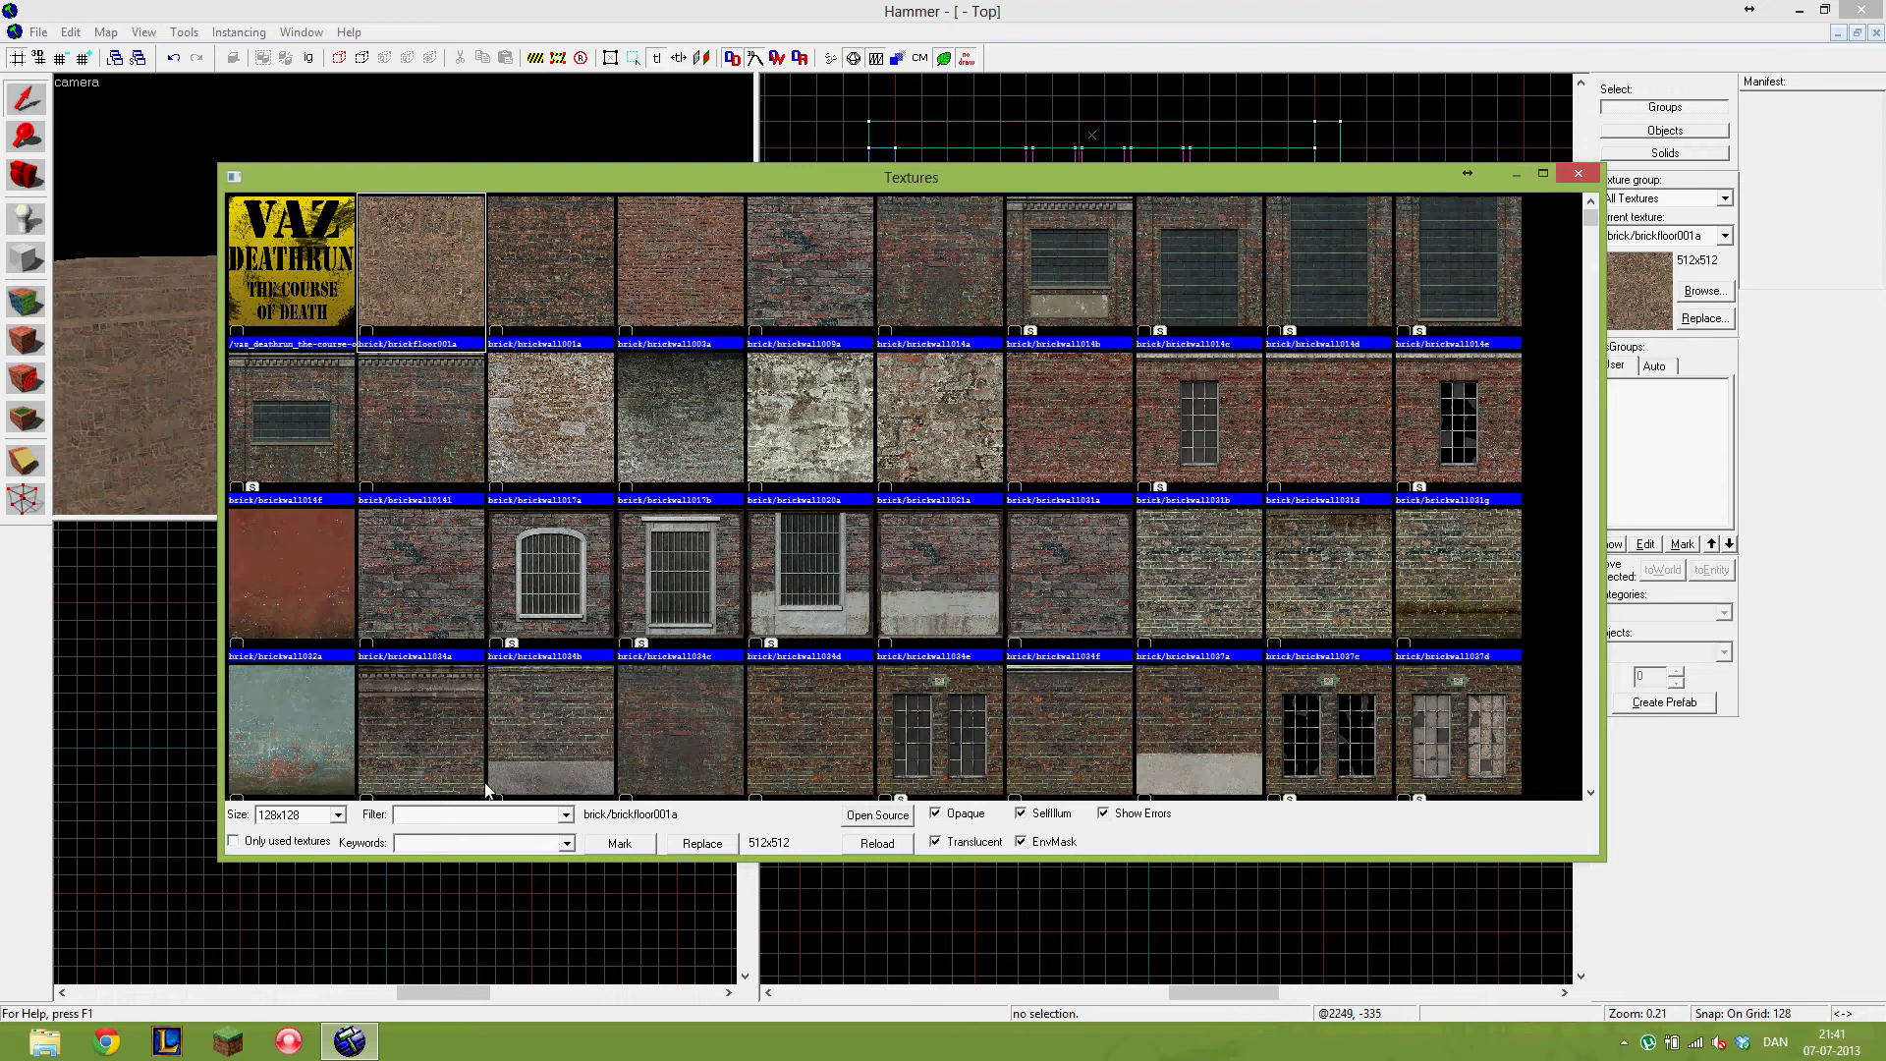
text(metal)
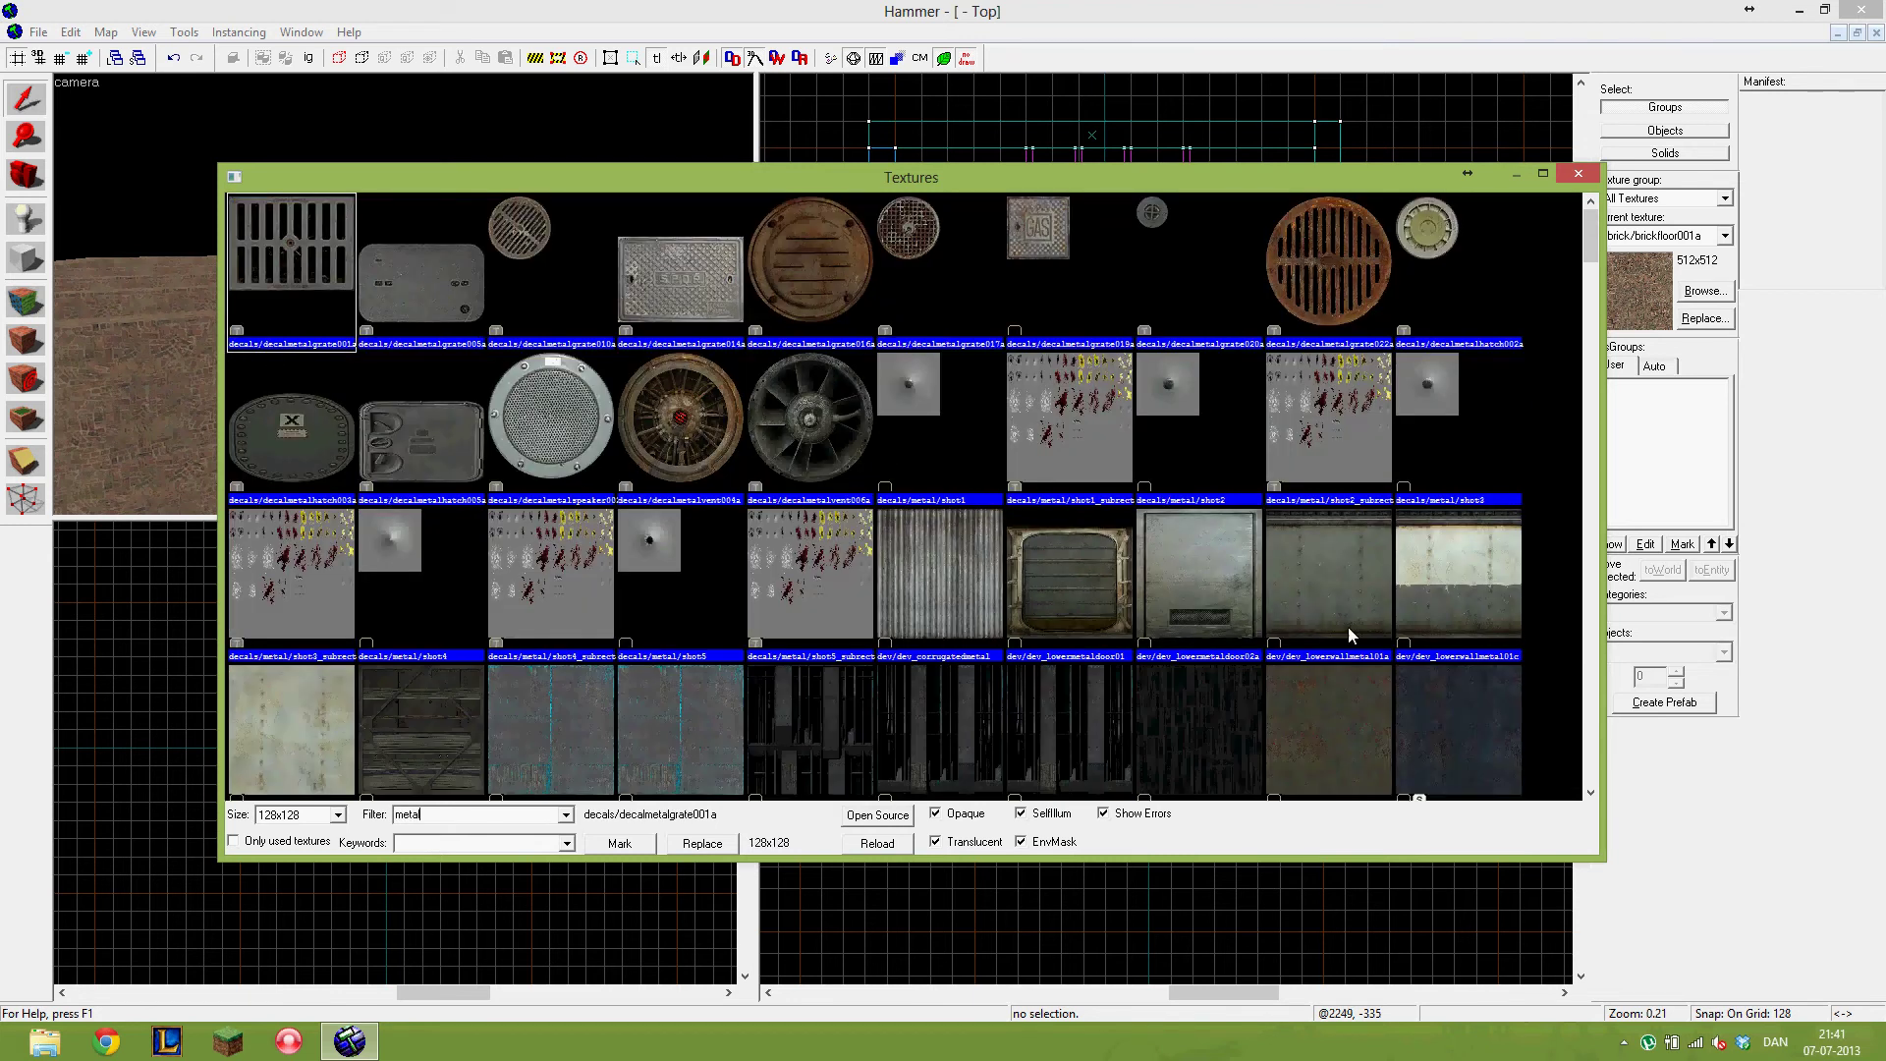
click(1472, 722)
scroll(1423, 669, down, 3)
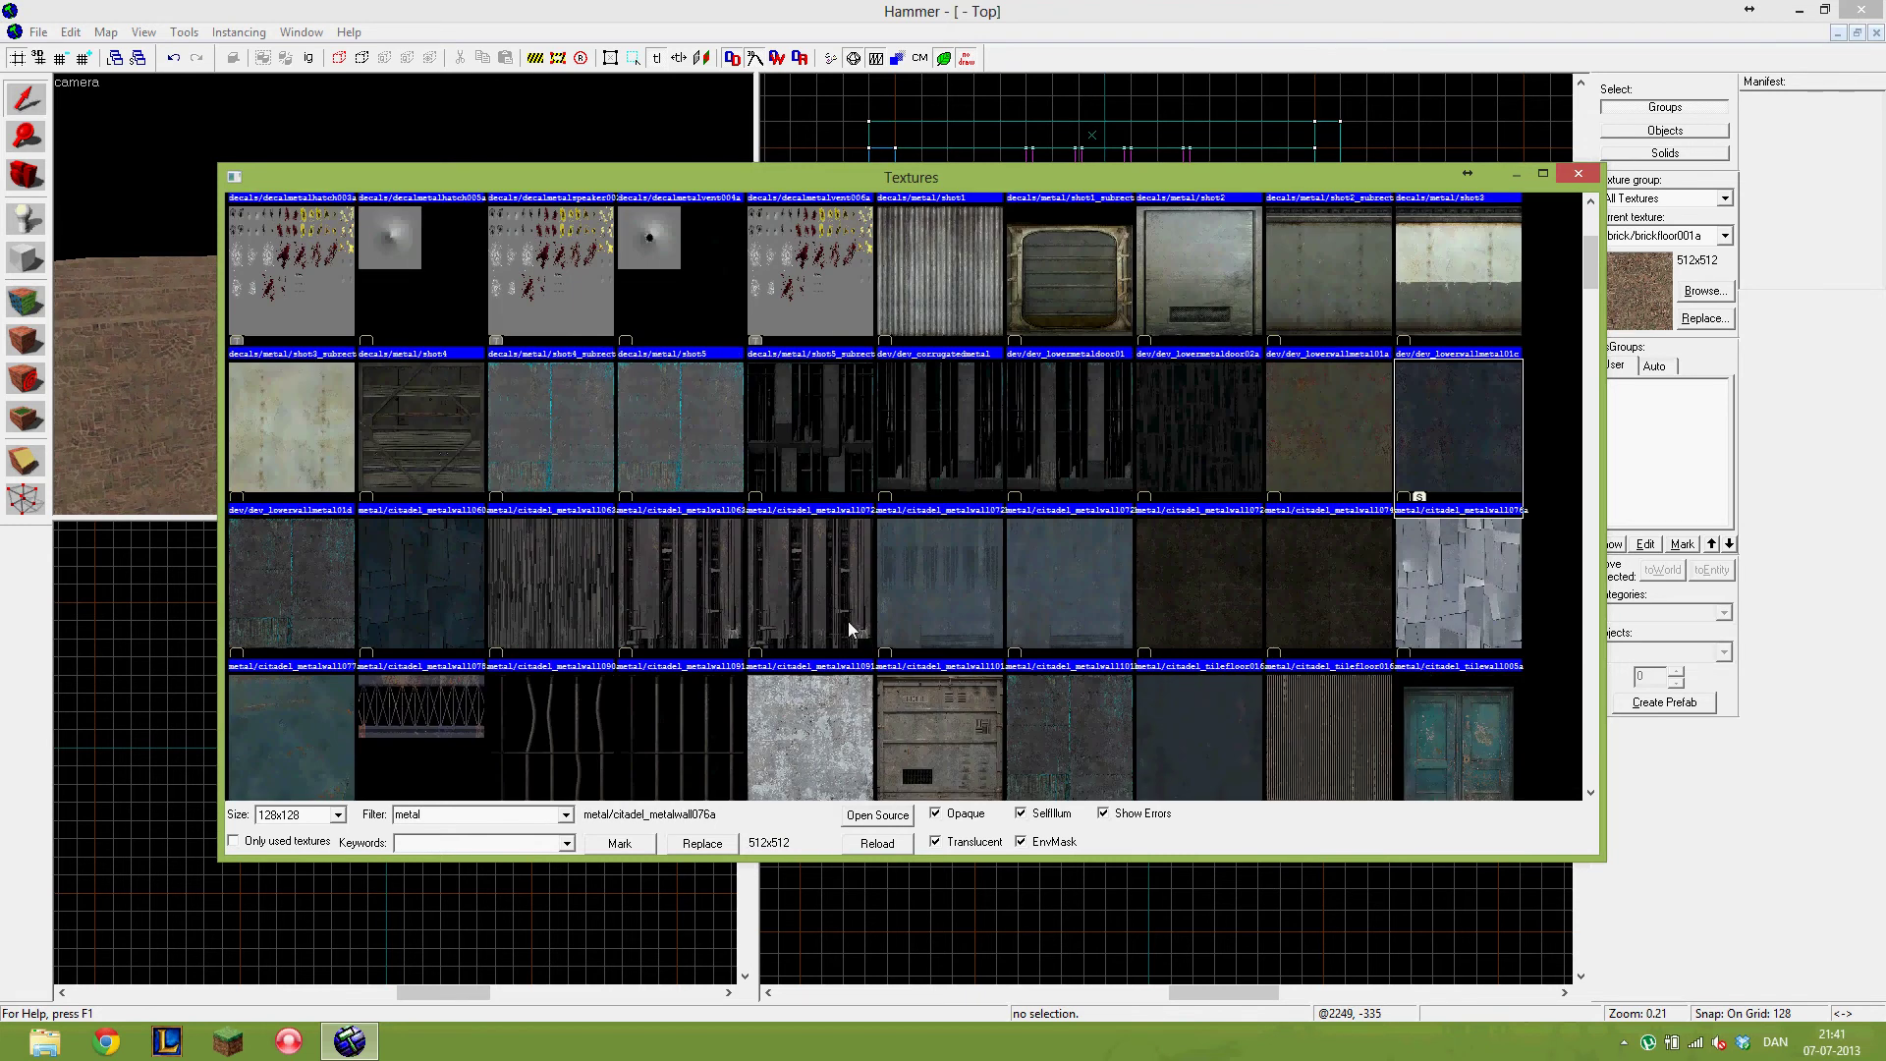
scroll(759, 621, down, 2)
scroll(491, 560, down, 3)
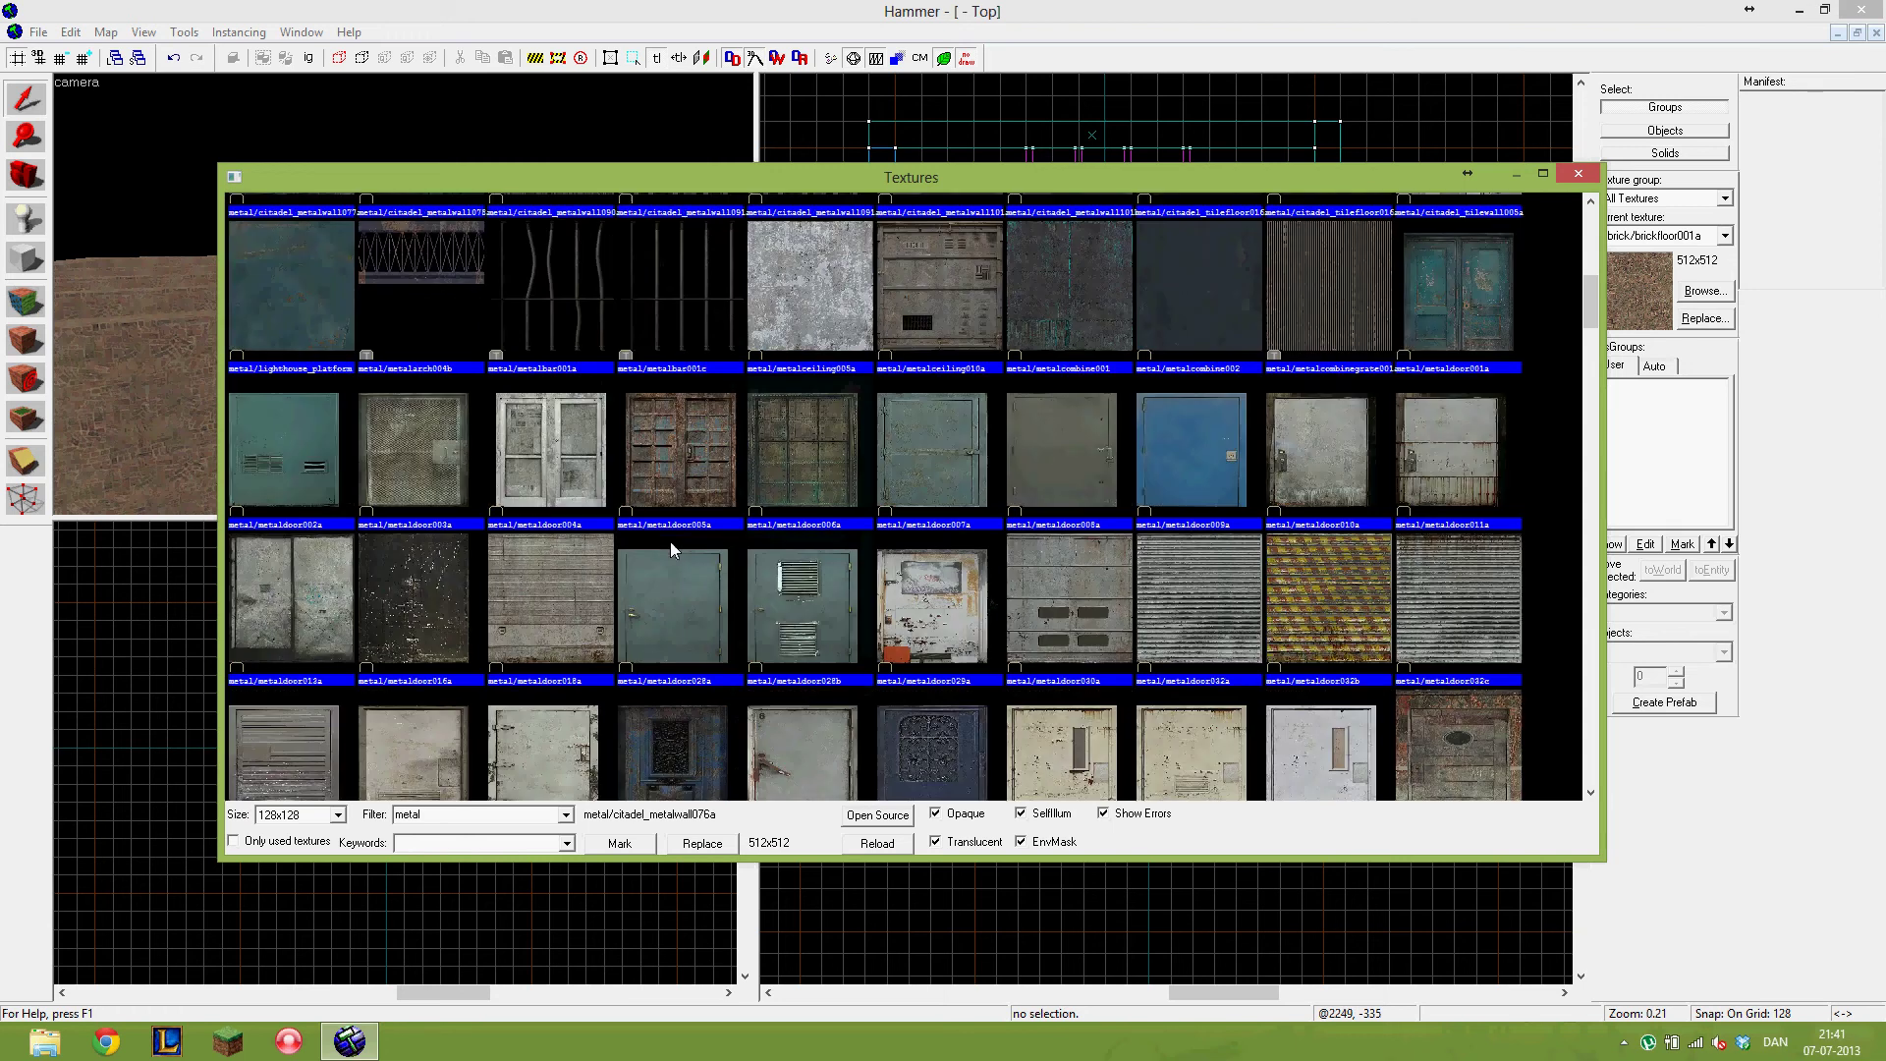
click(273, 301)
double_click(273, 302)
- Select all four inner func_brush walls, apply the current metal texture to them, and deselect them
click(274, 436)
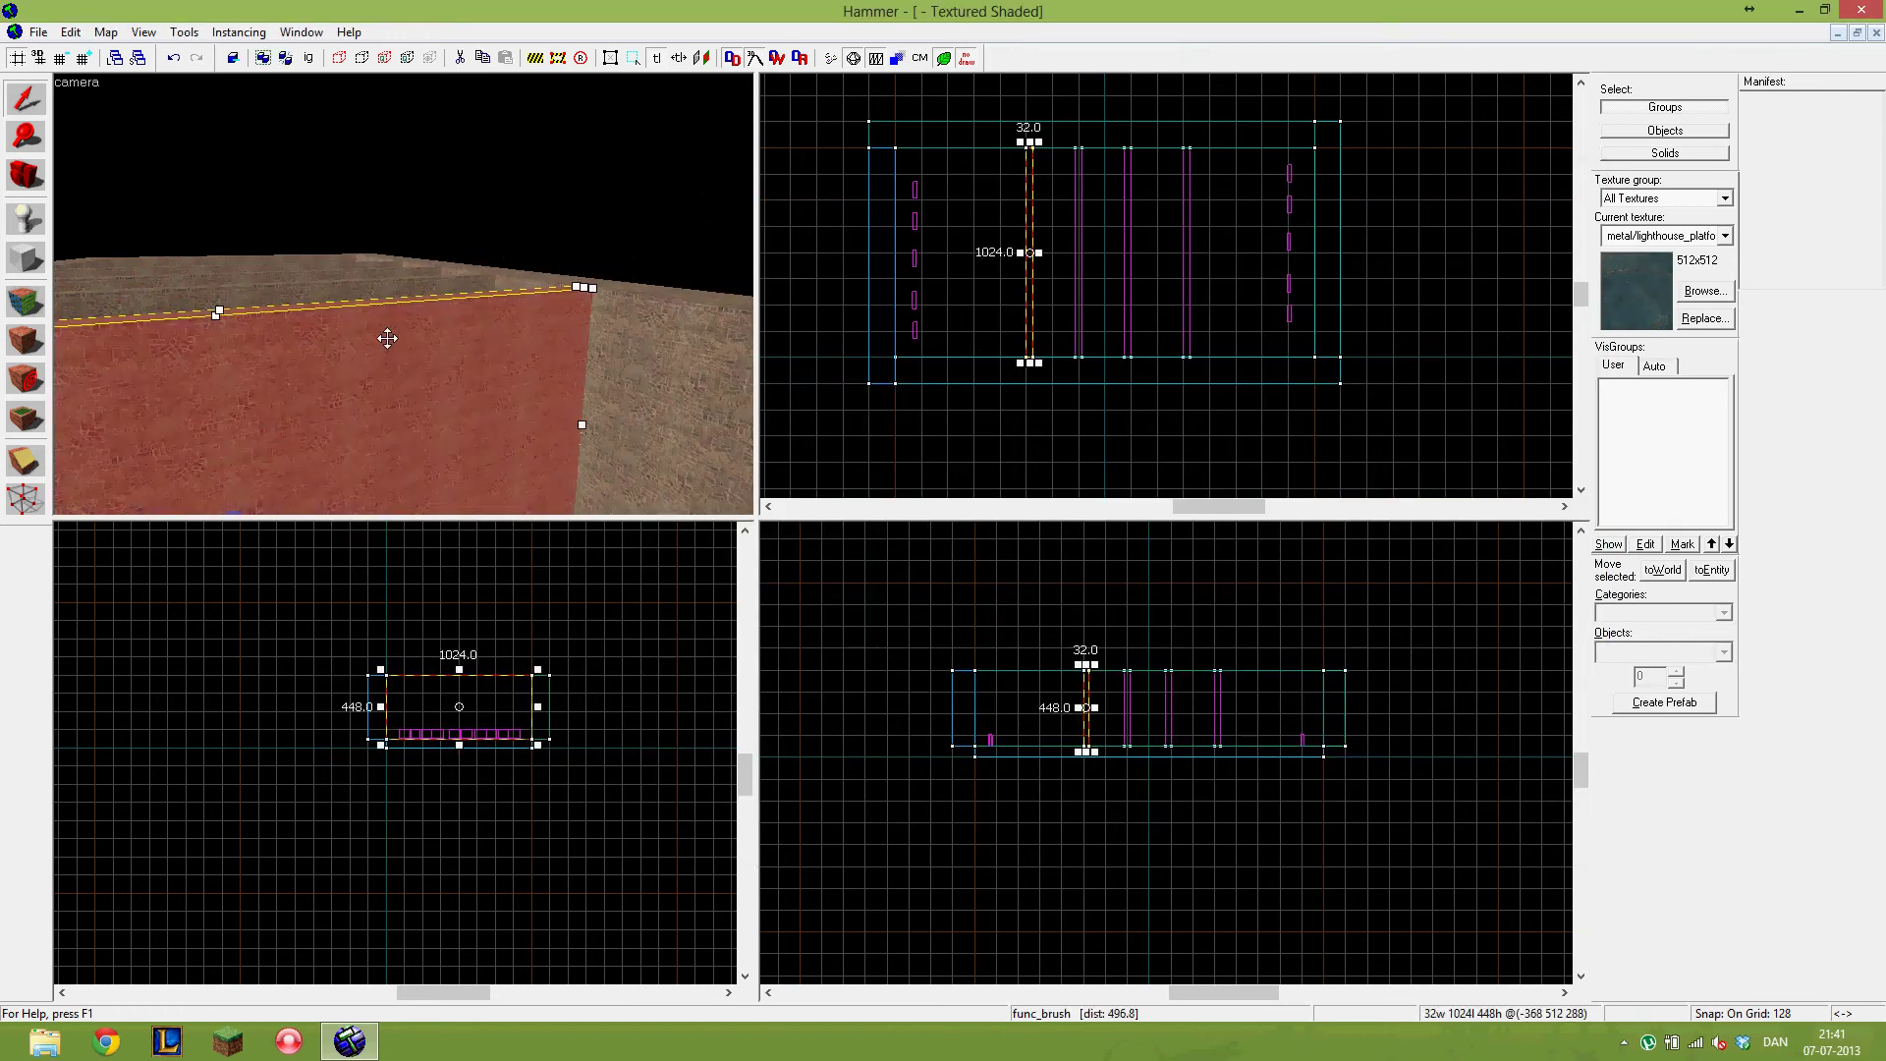
key(w)
ctrl+click(404, 294)
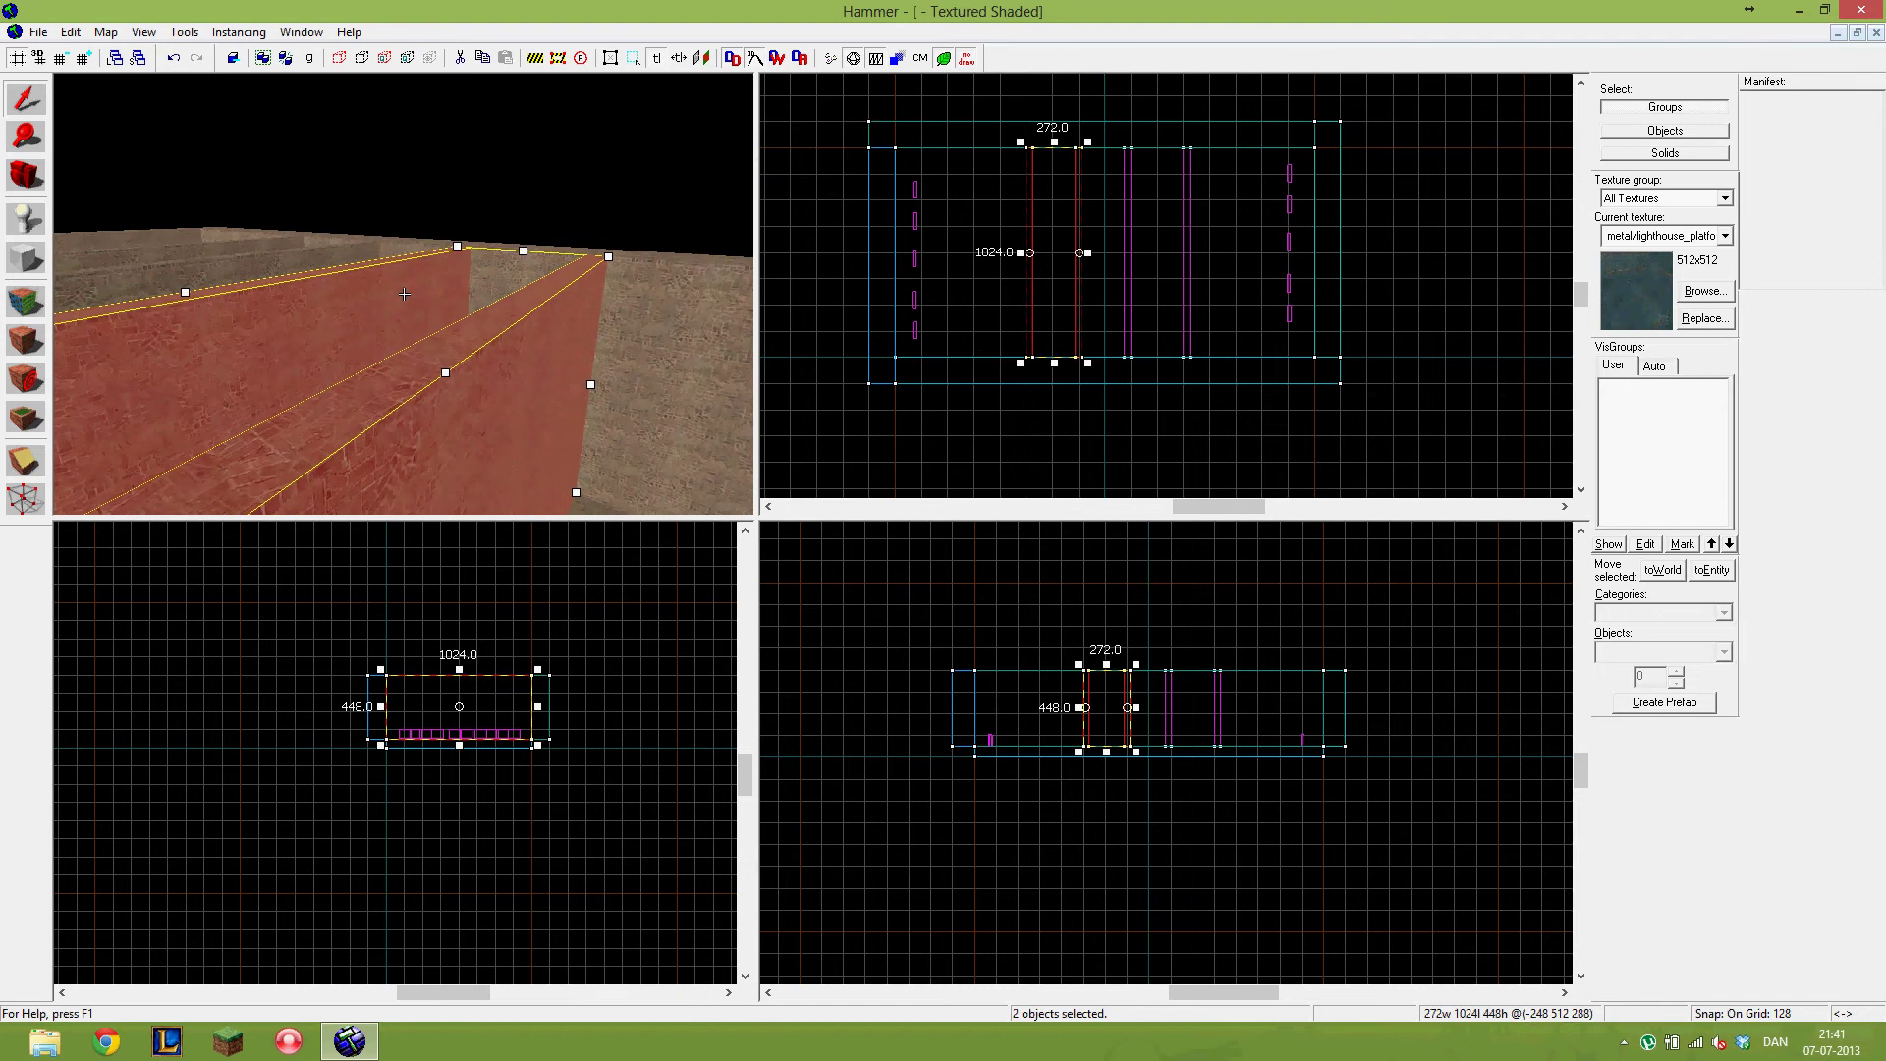
ctrl+click(403, 293)
key(alt+Return)
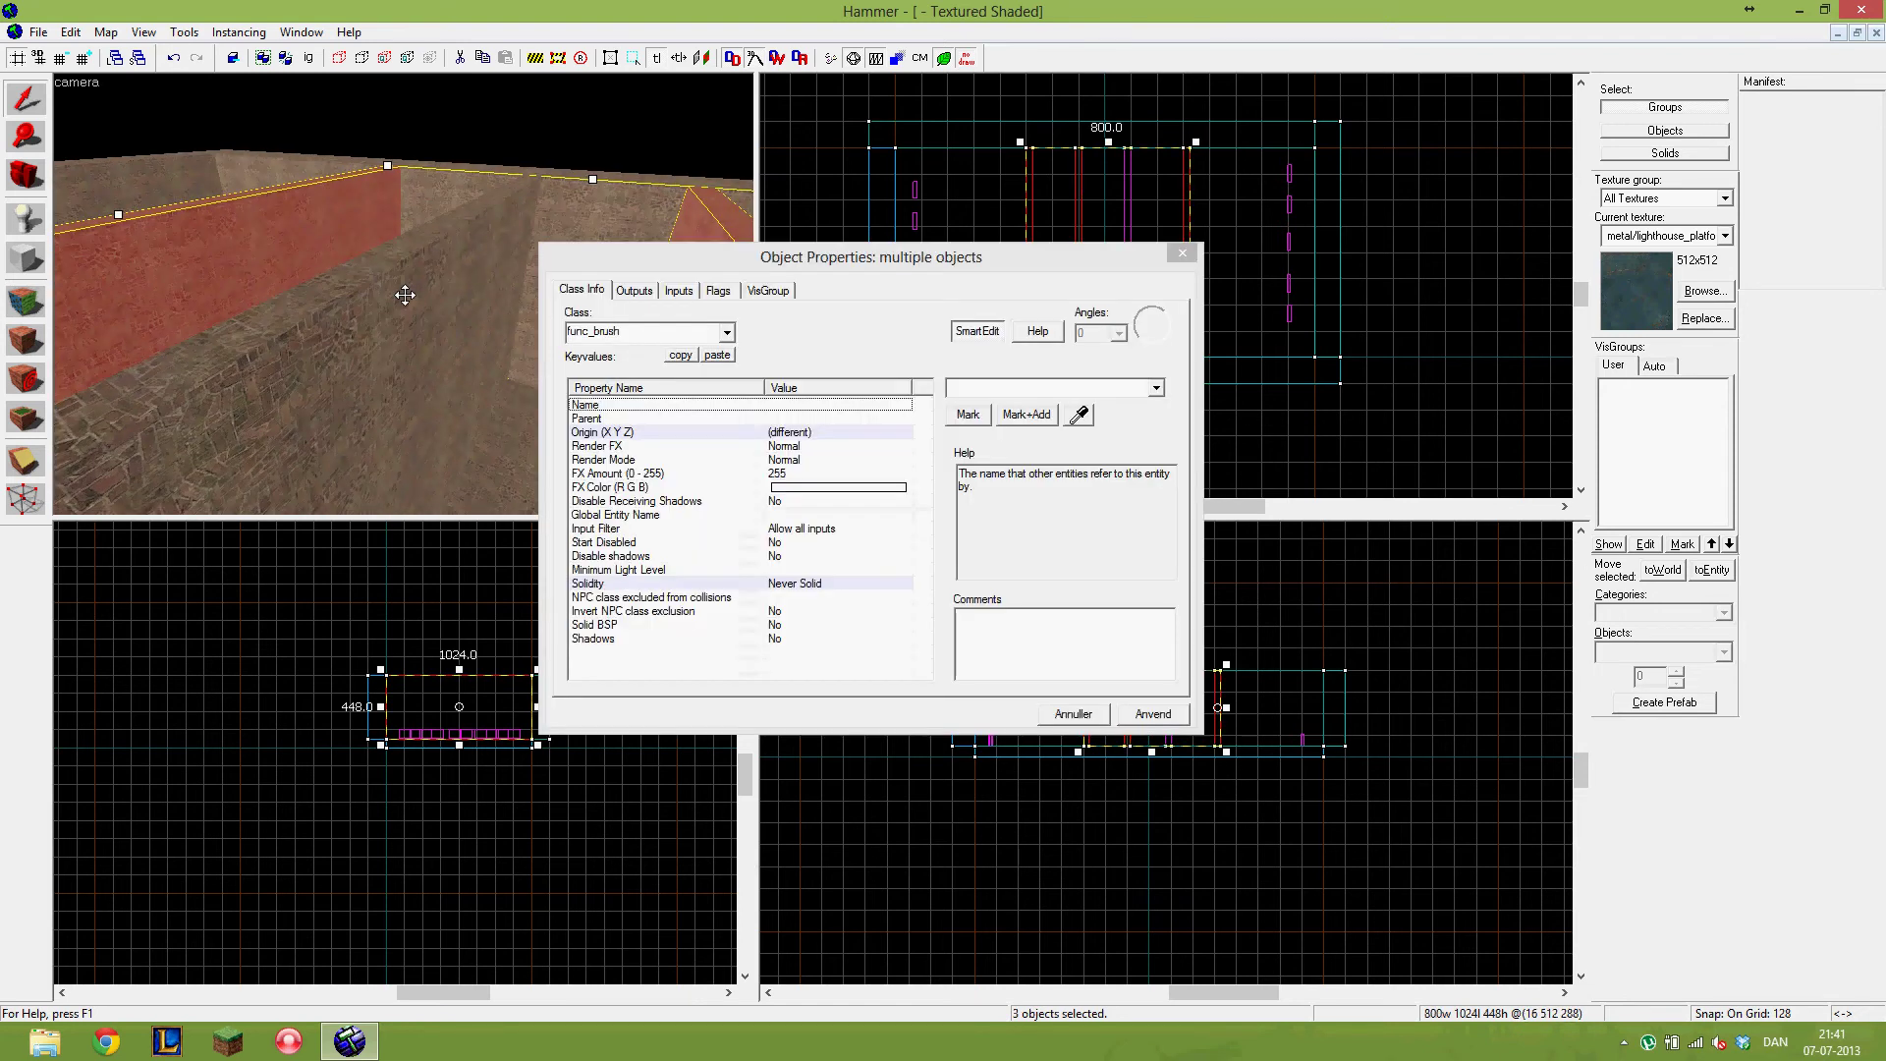
click(1073, 714)
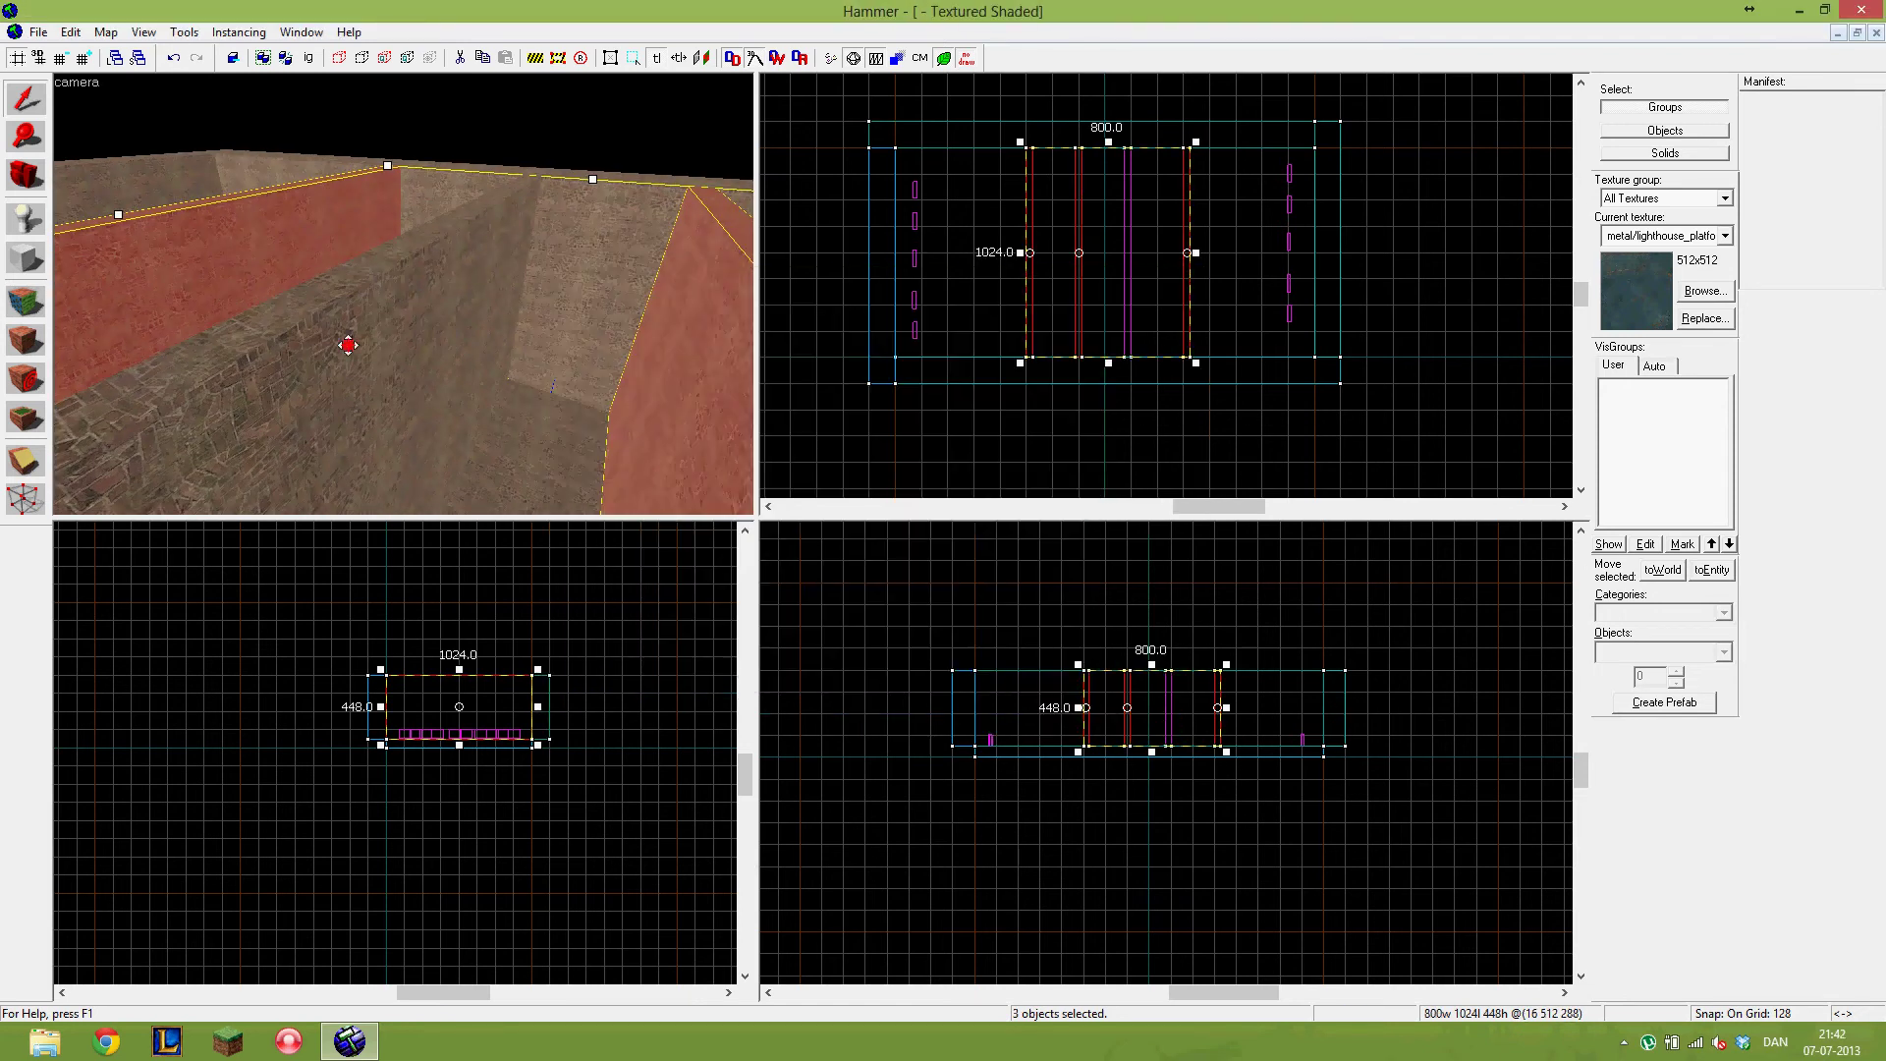
key(z)
ctrl+click(404, 294)
key(s)
key(z)
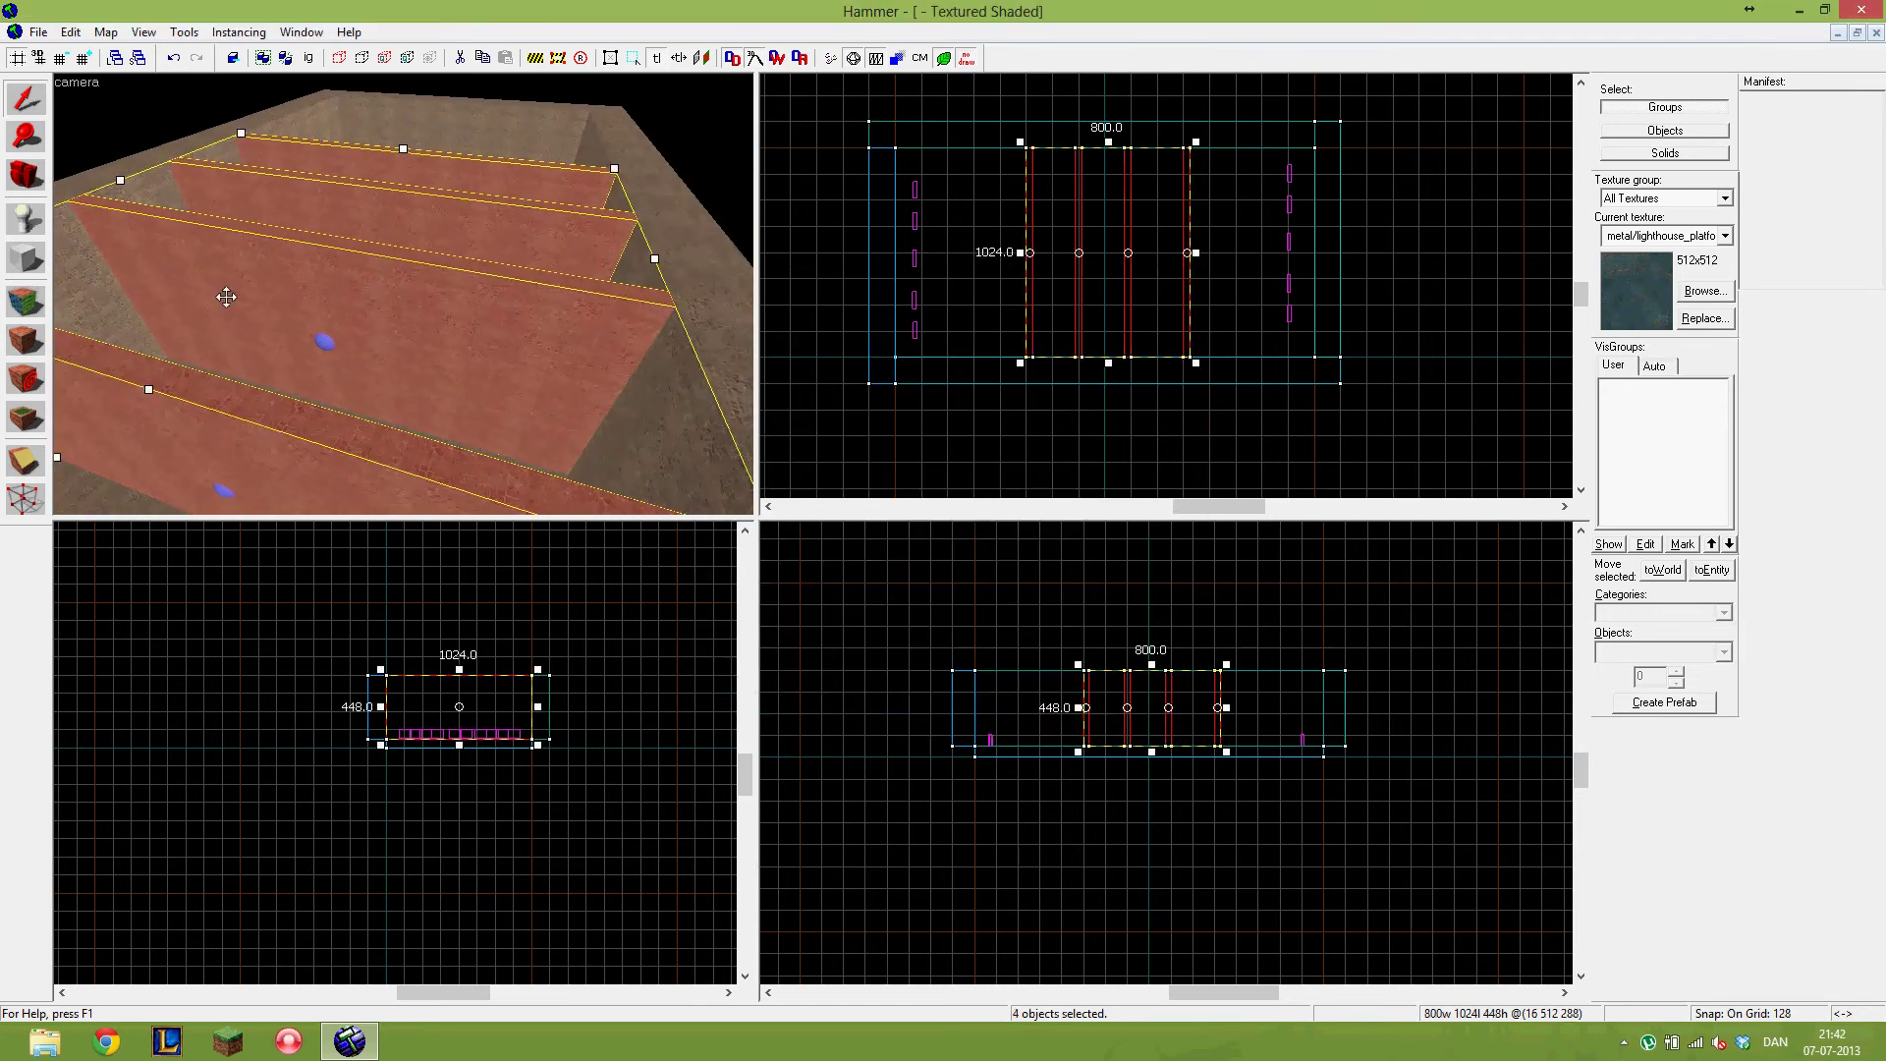
click(30, 348)
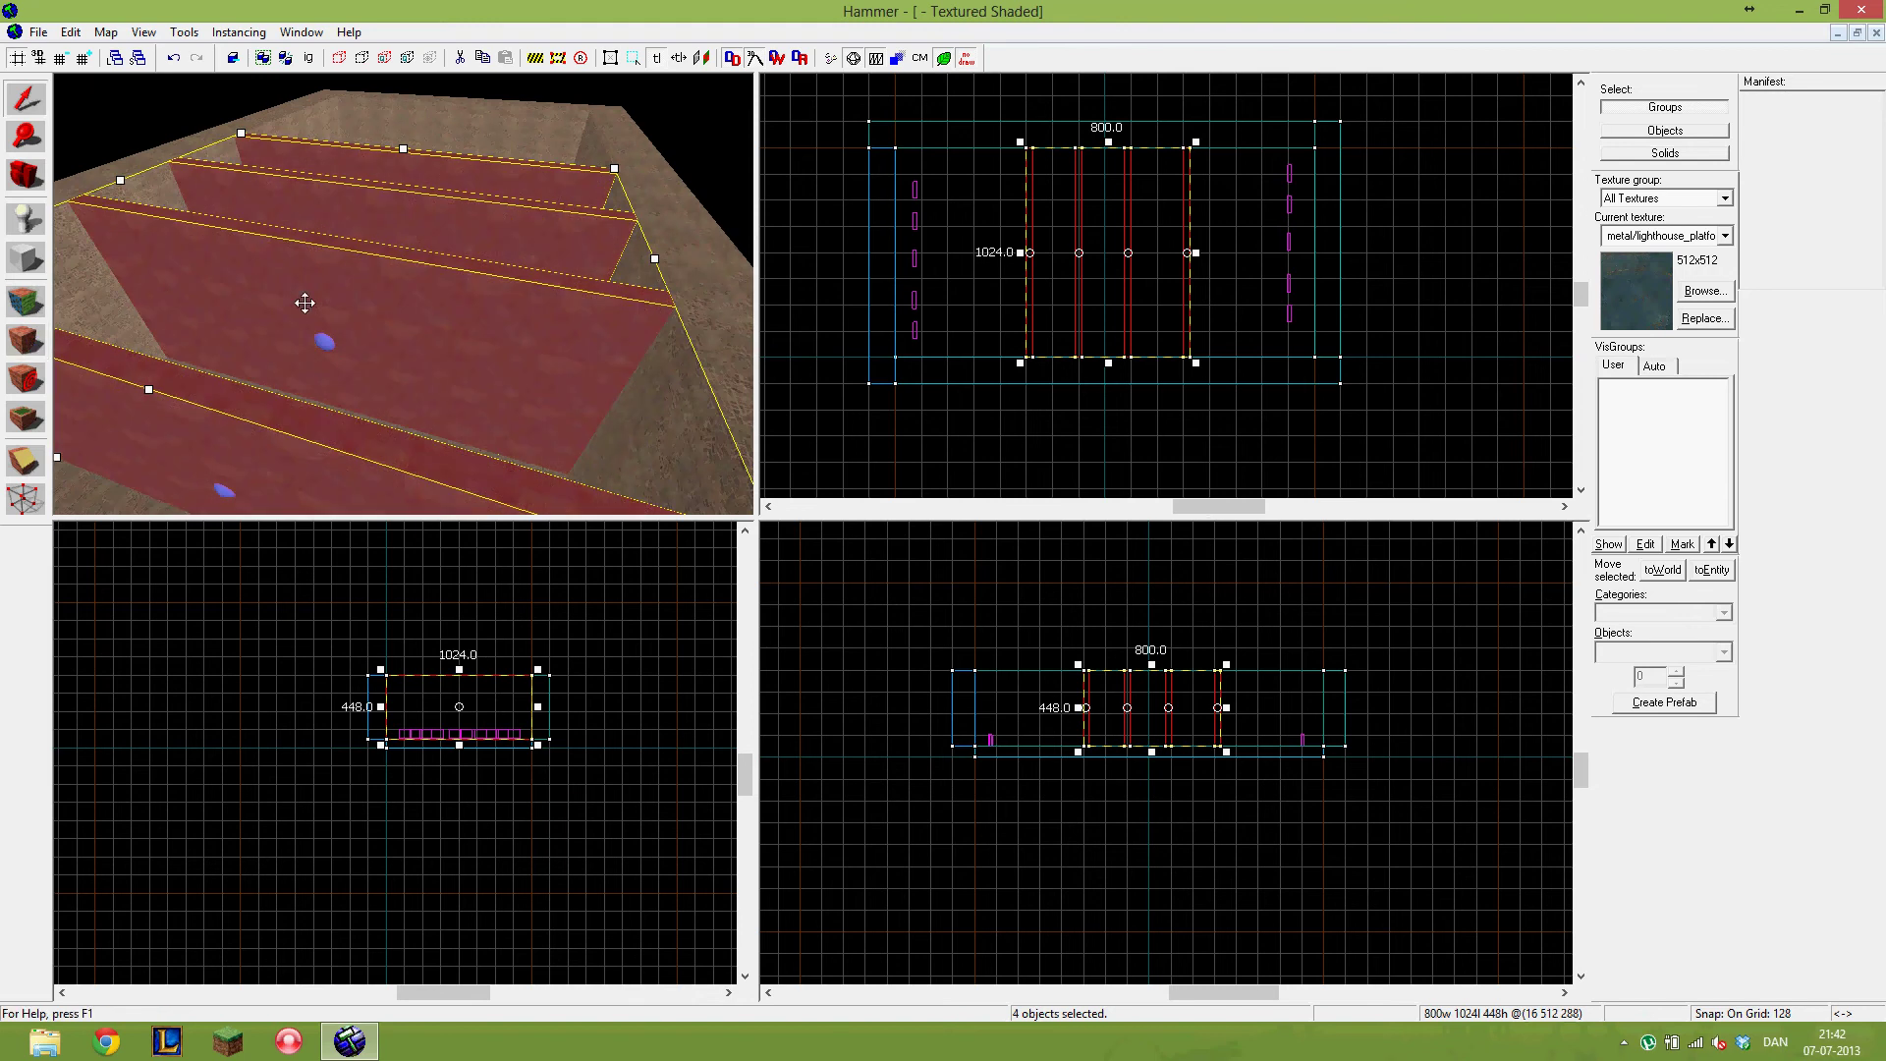
click(200, 439)
click(202, 415)
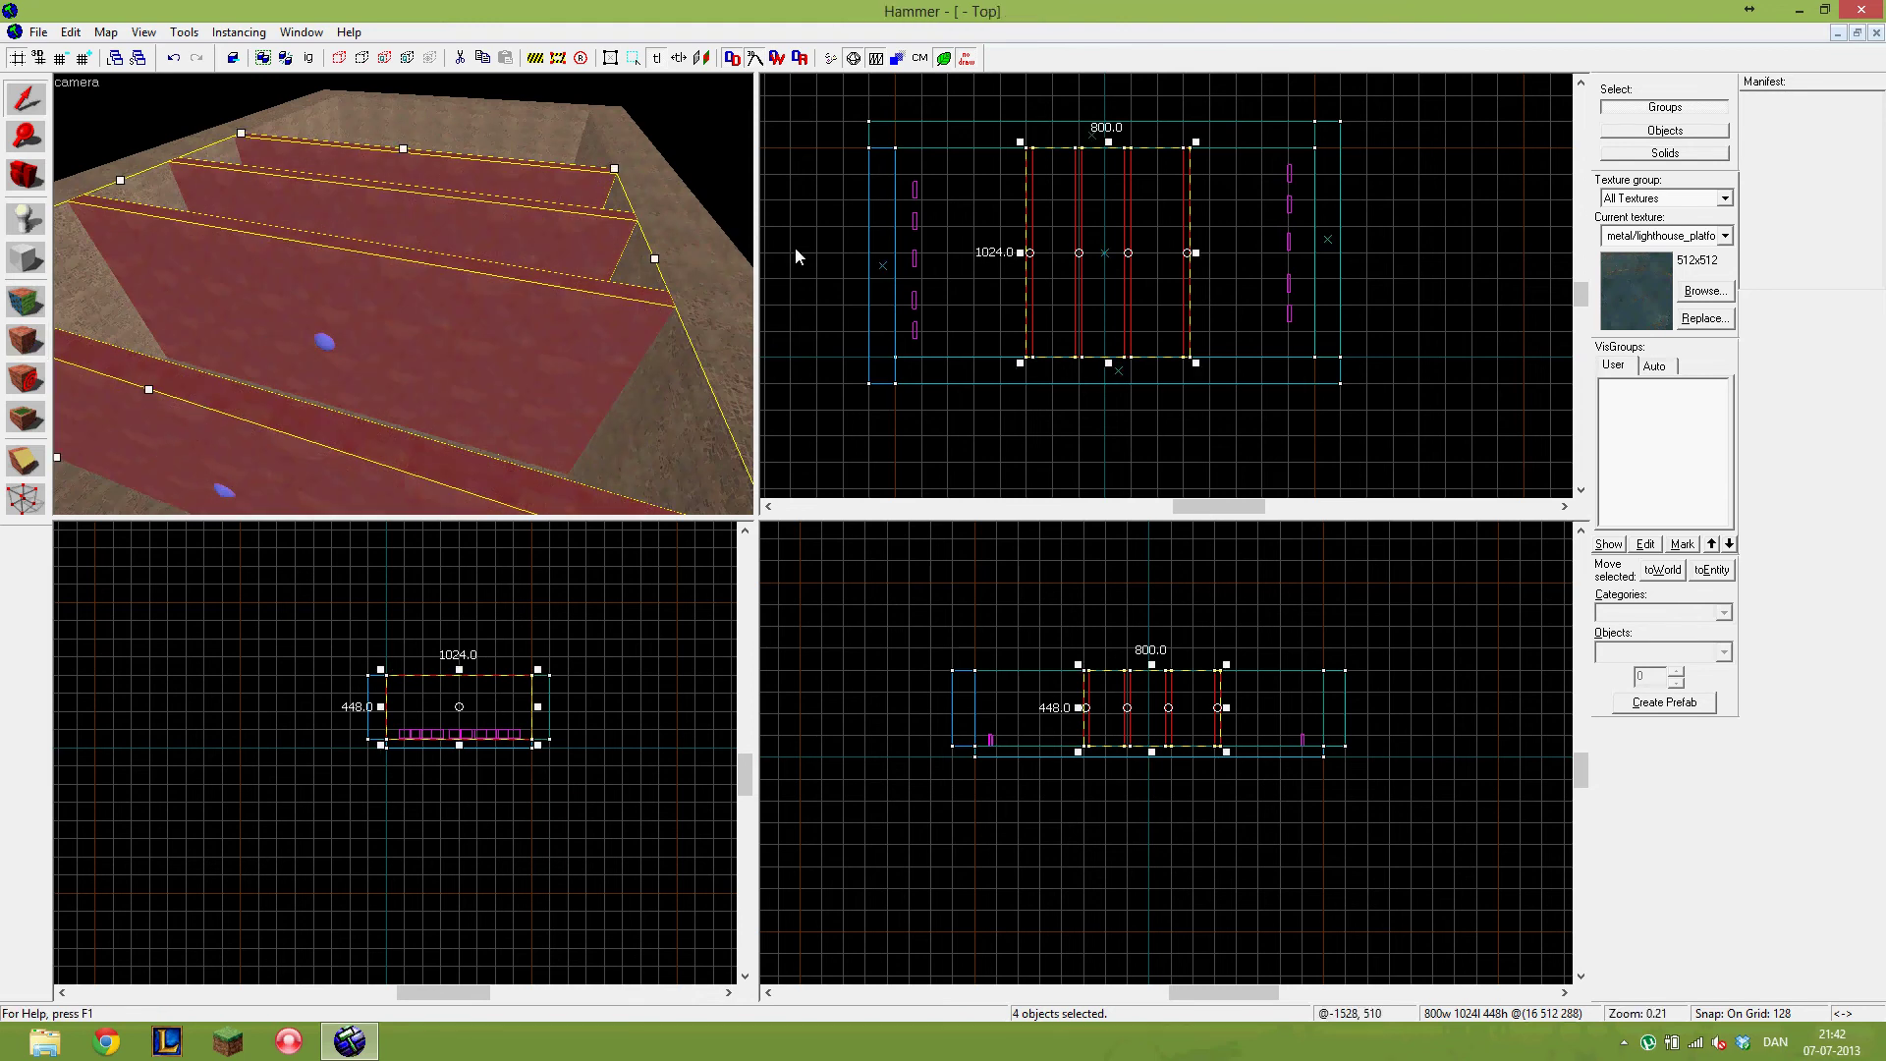
click(706, 248)
- Filter the texture browser by "glass" and choose glass/combineglass001a as the current texture
key(w)
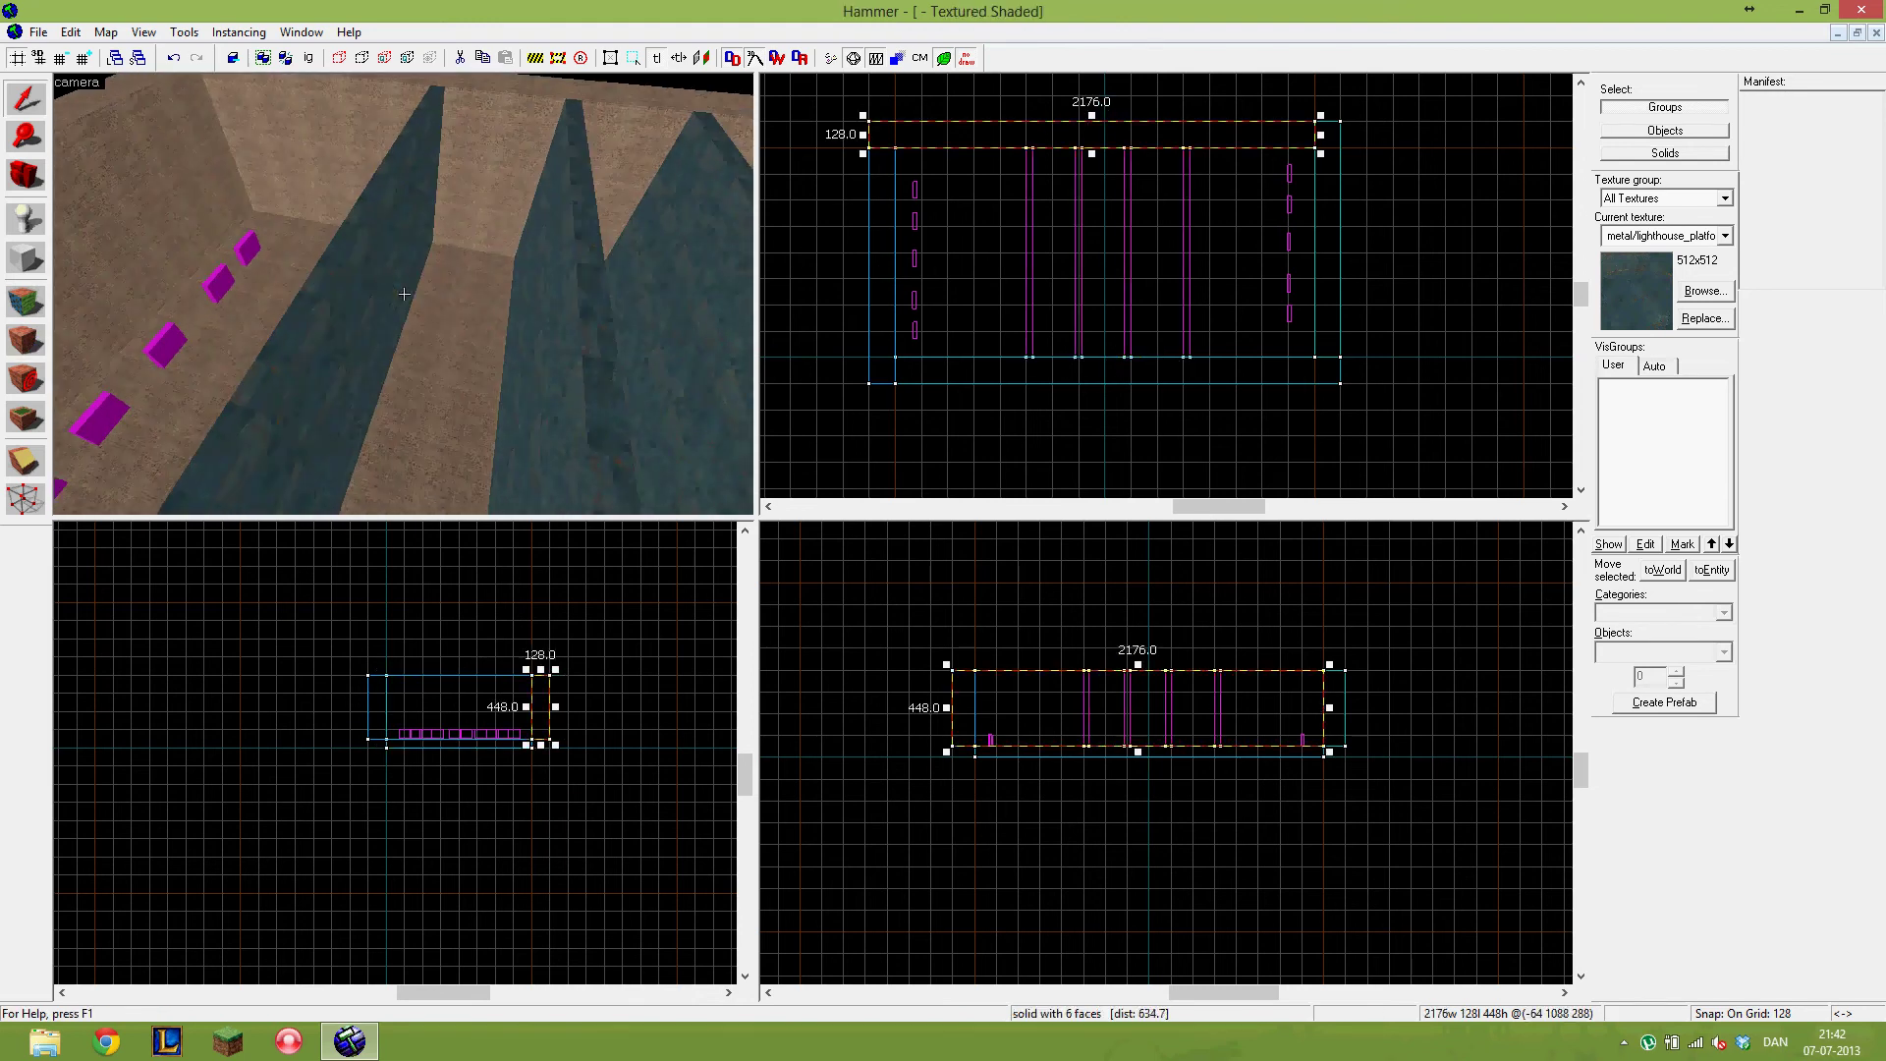
key(d)
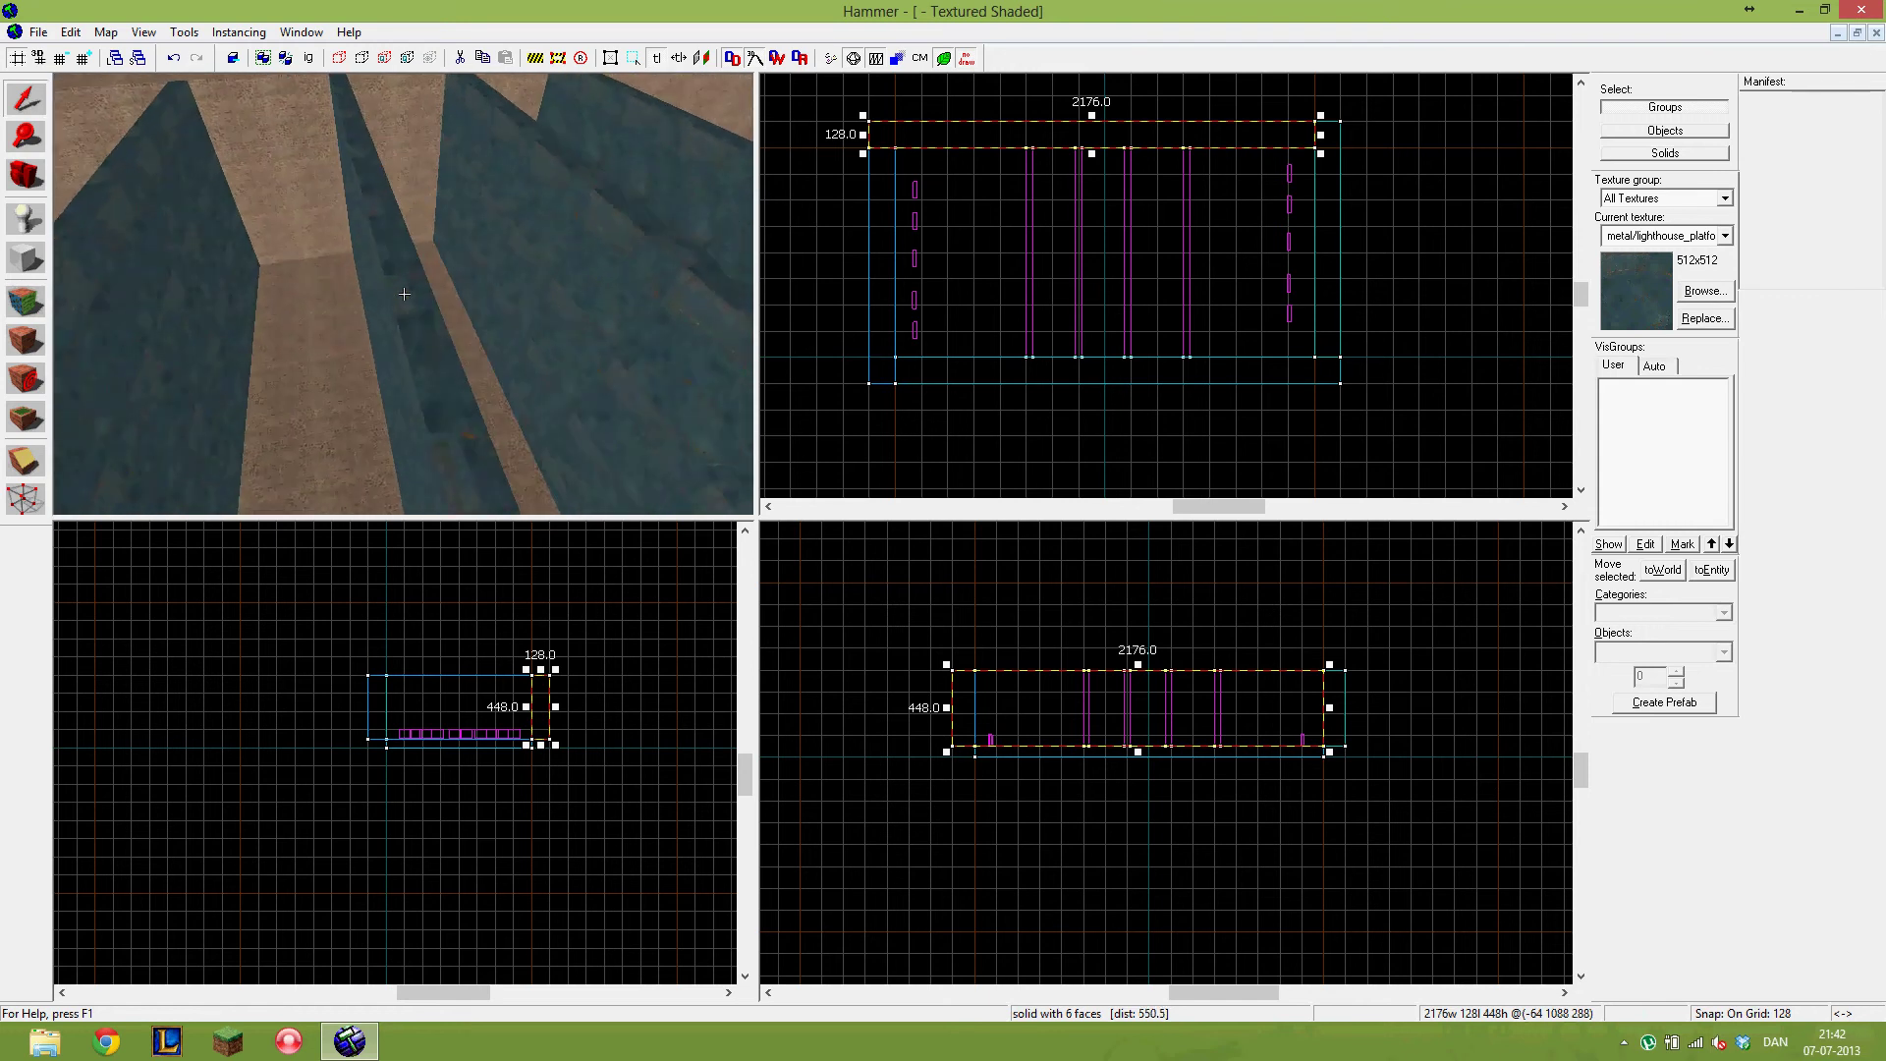
key(d)
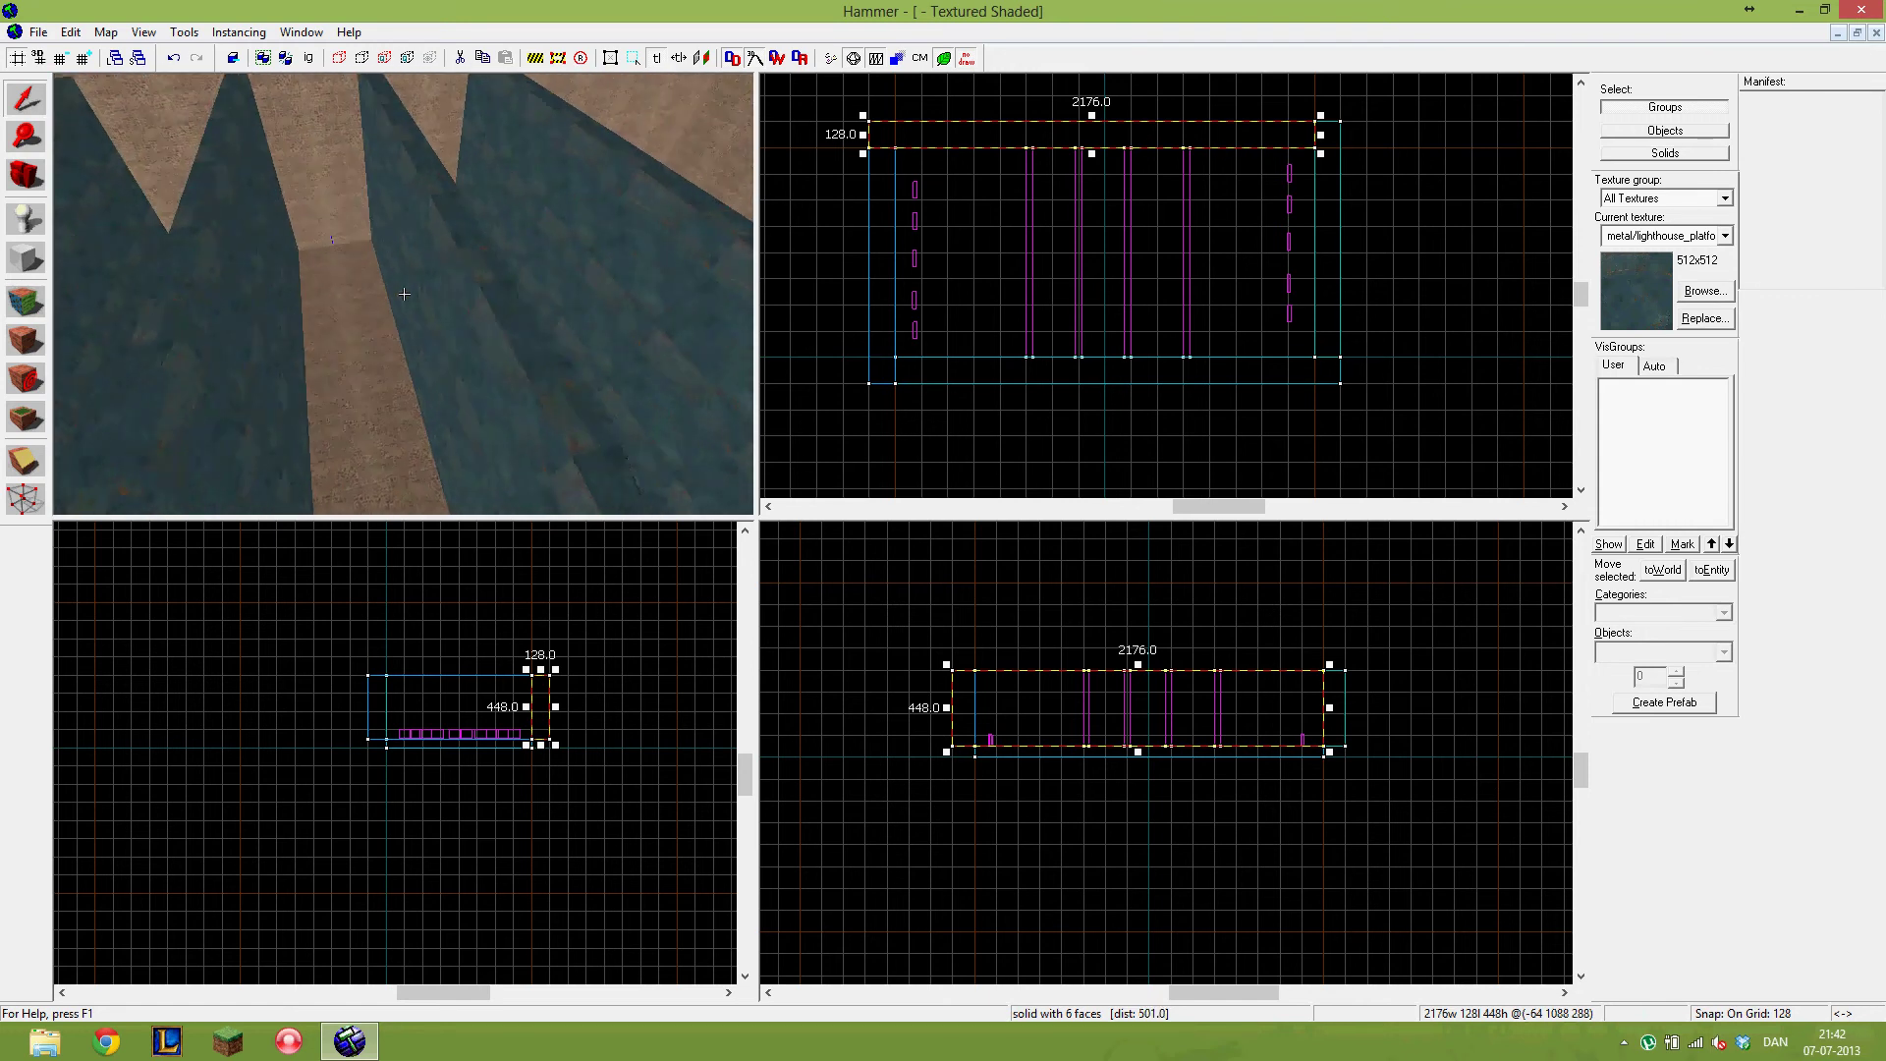
key(z)
click(1688, 291)
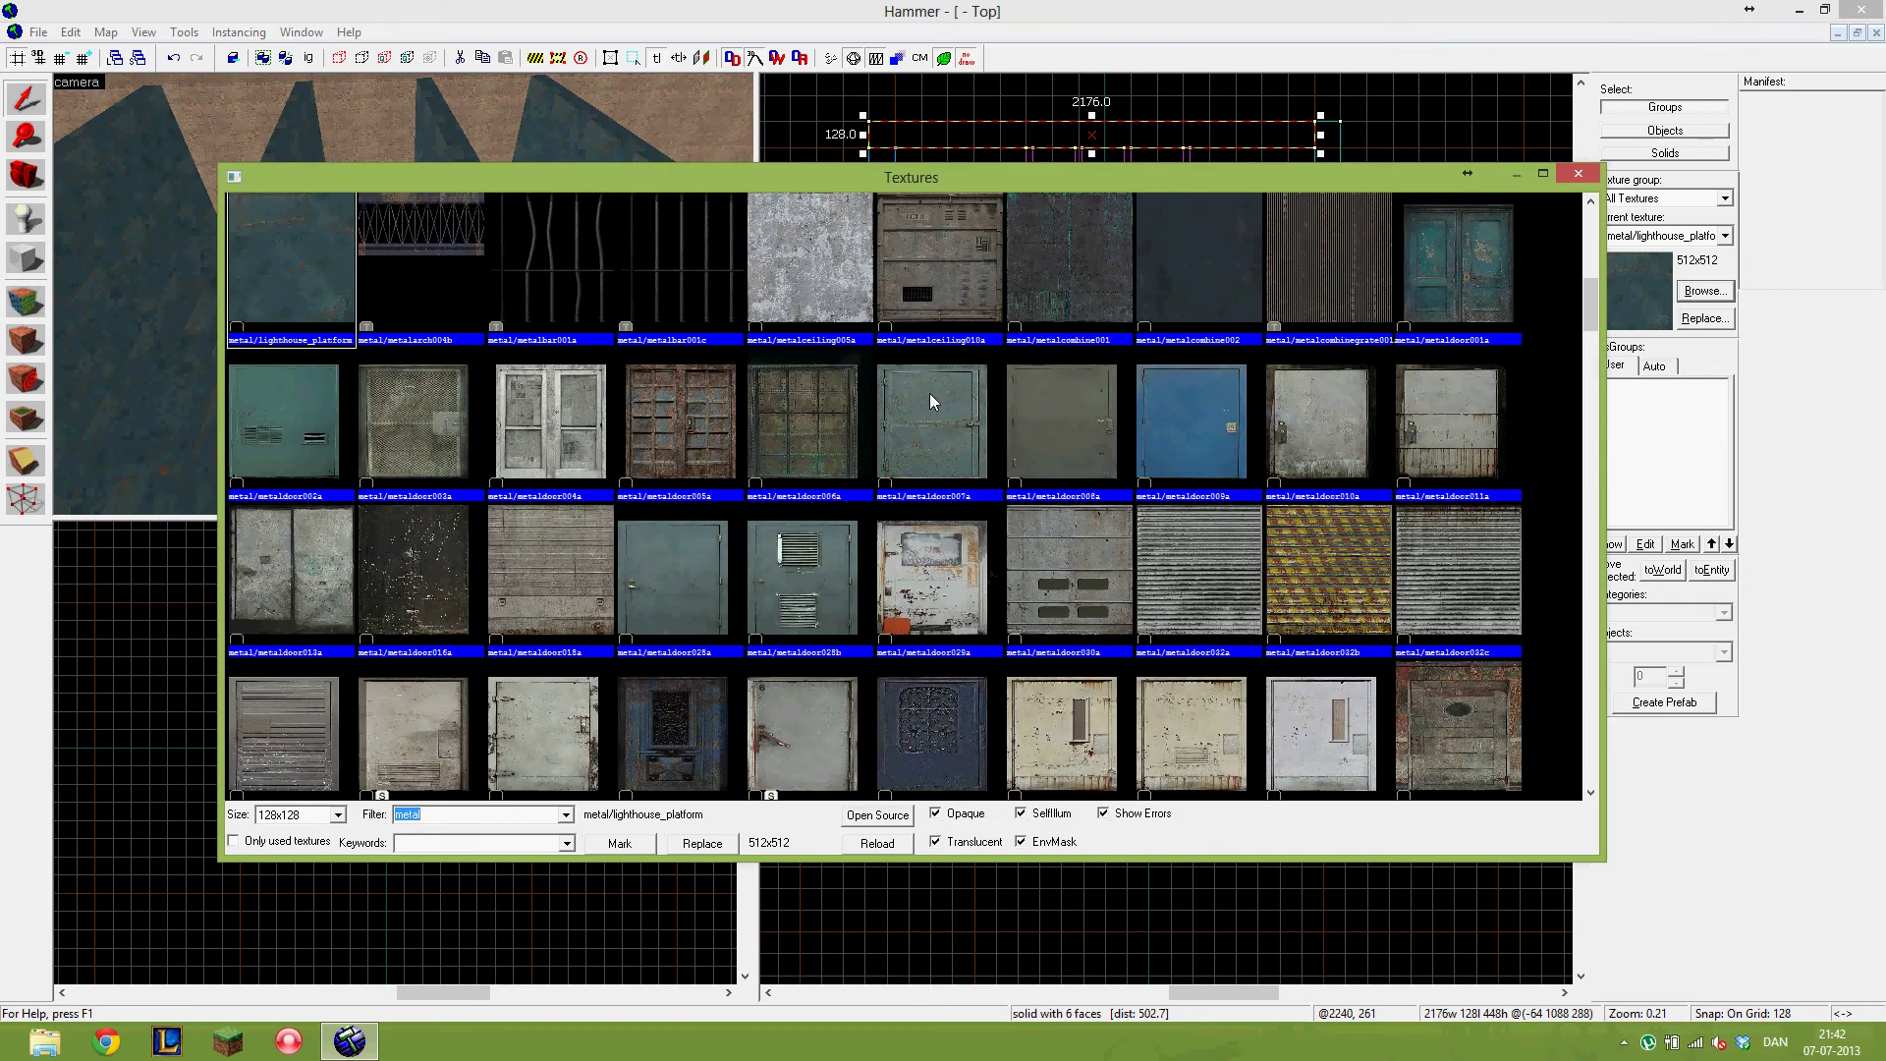
text(glass)
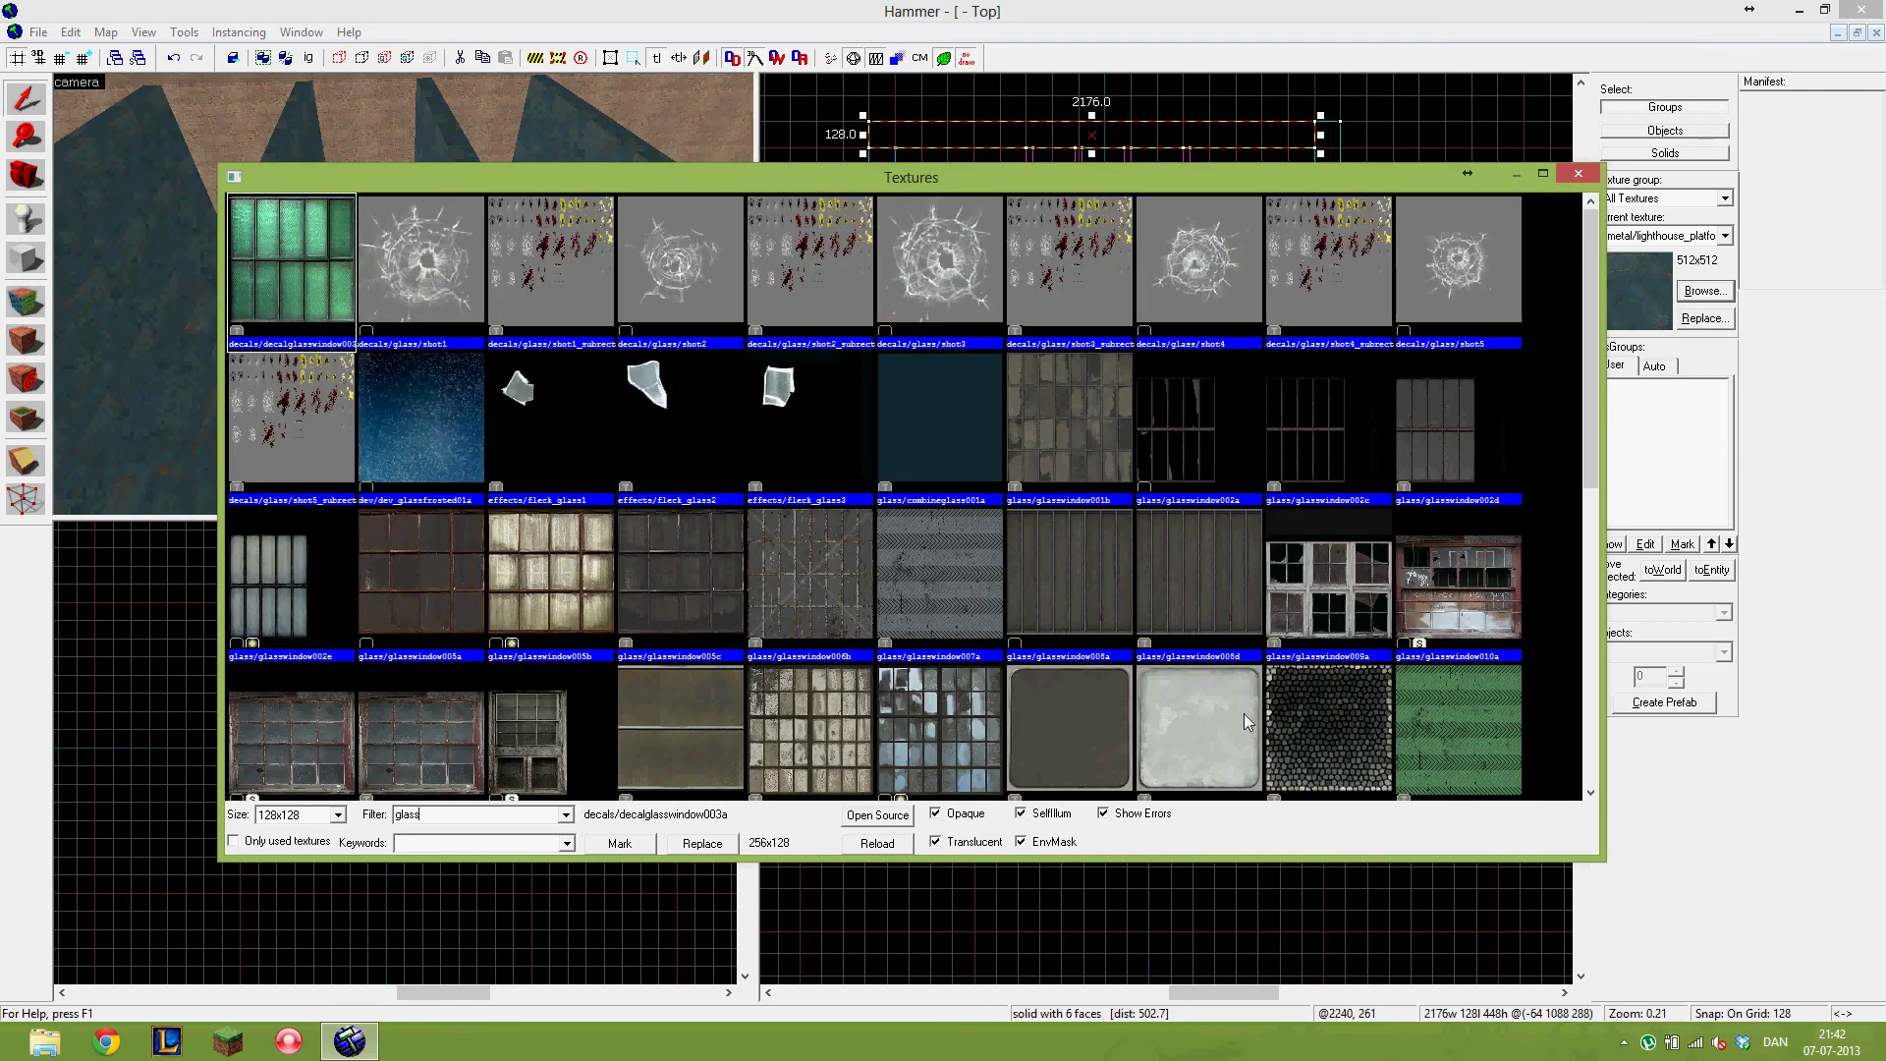
click(1312, 752)
scroll(1311, 745, down, 3)
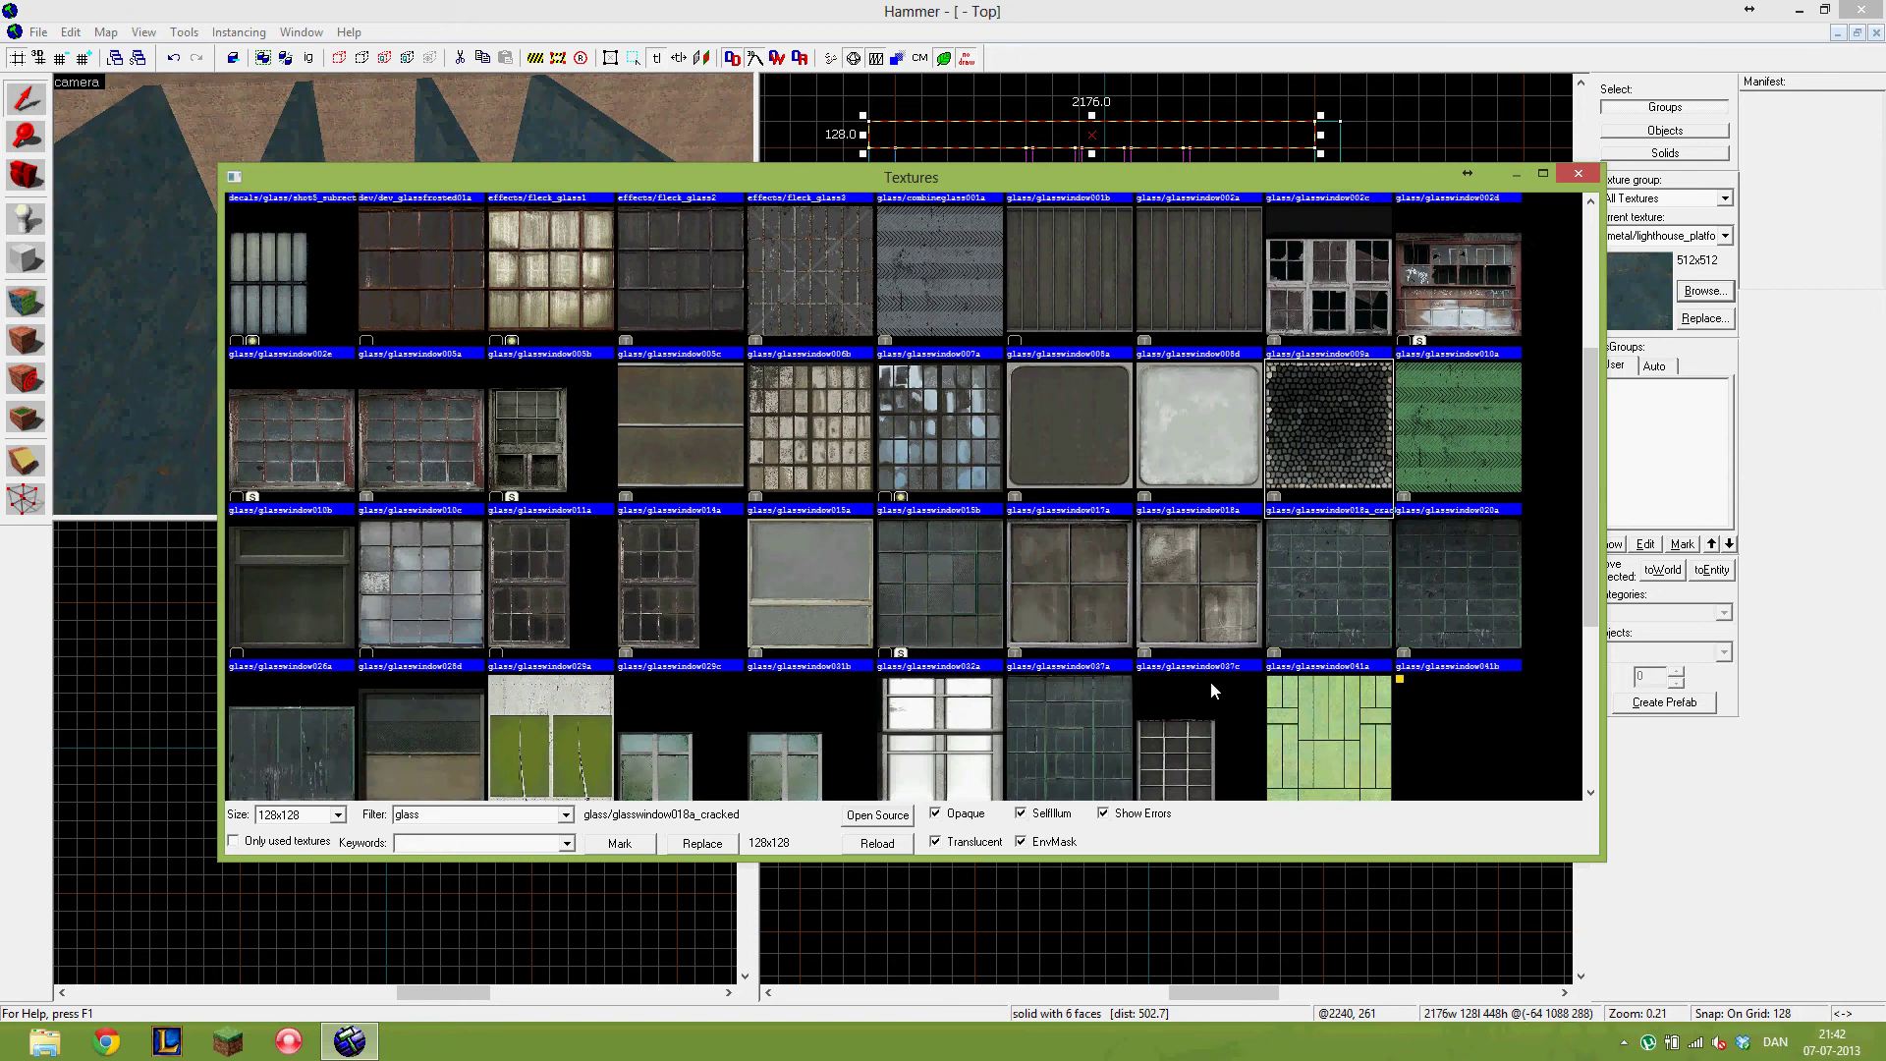
scroll(371, 676, up, 1)
scroll(940, 677, up, 2)
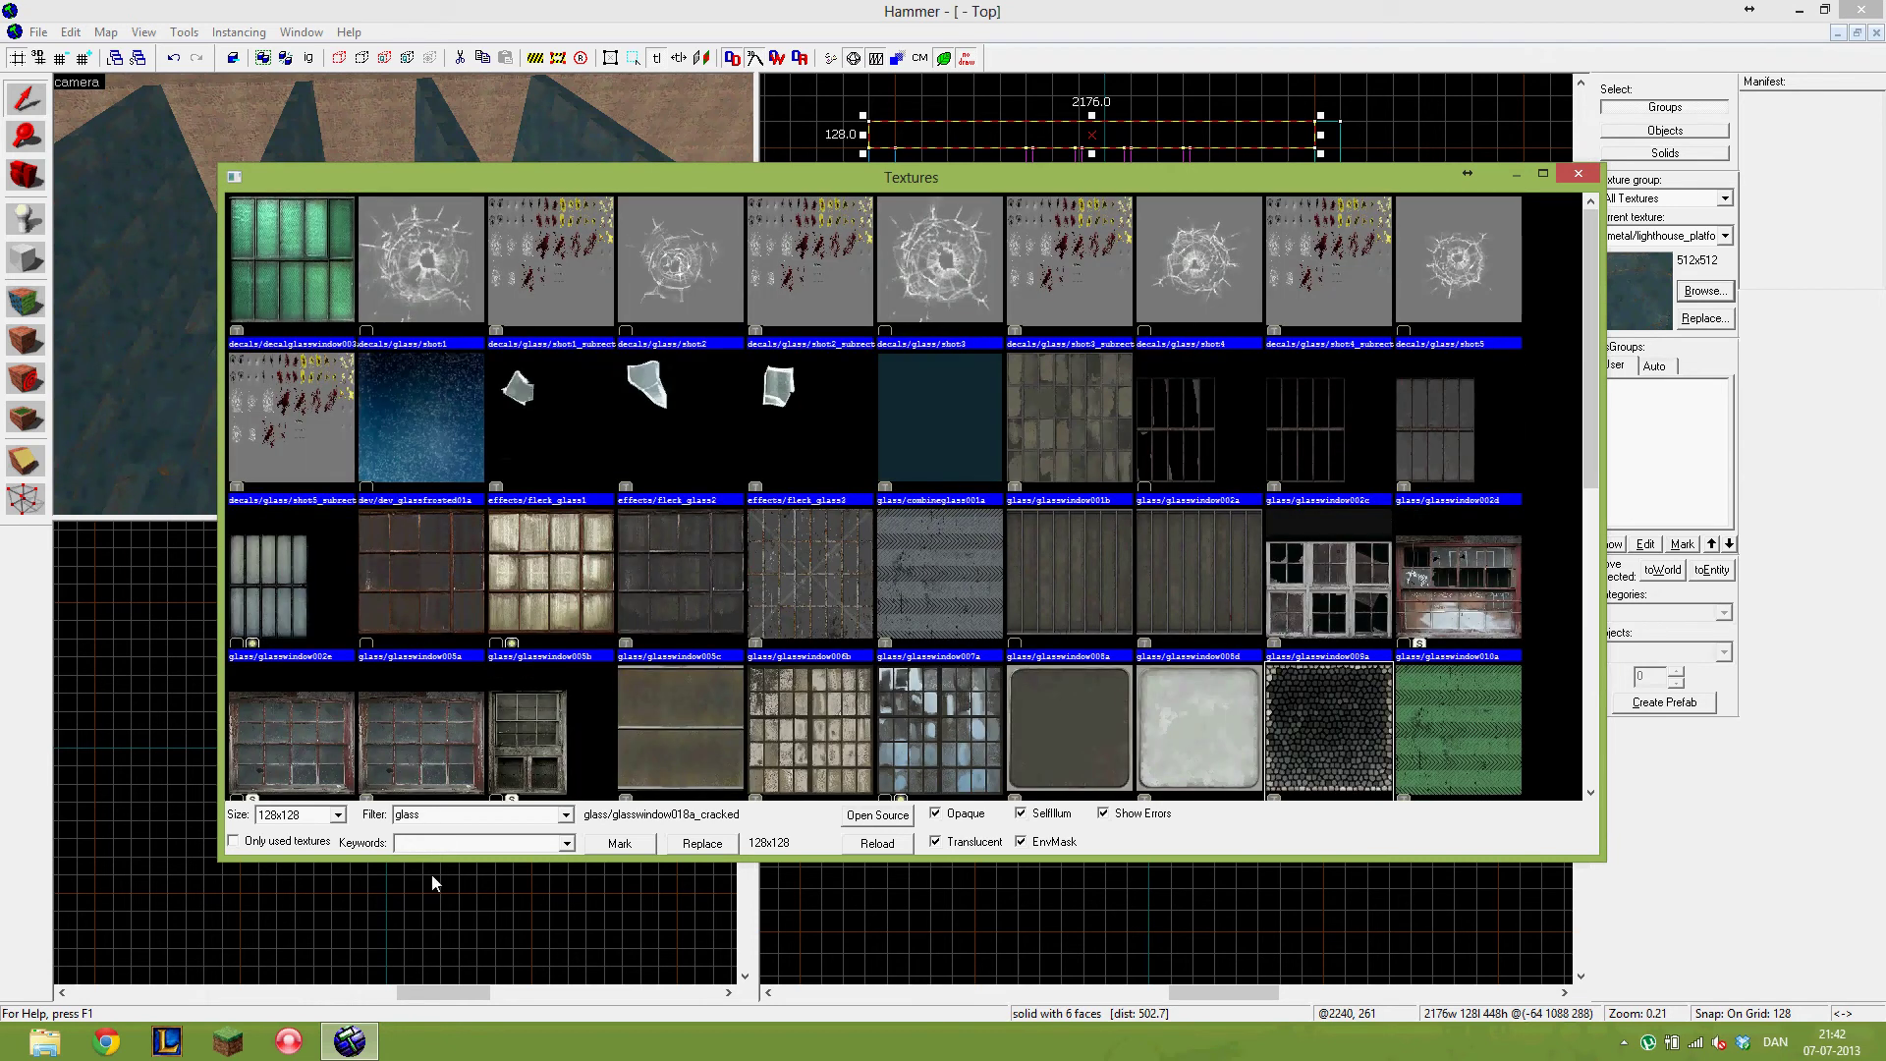
double_click(447, 817)
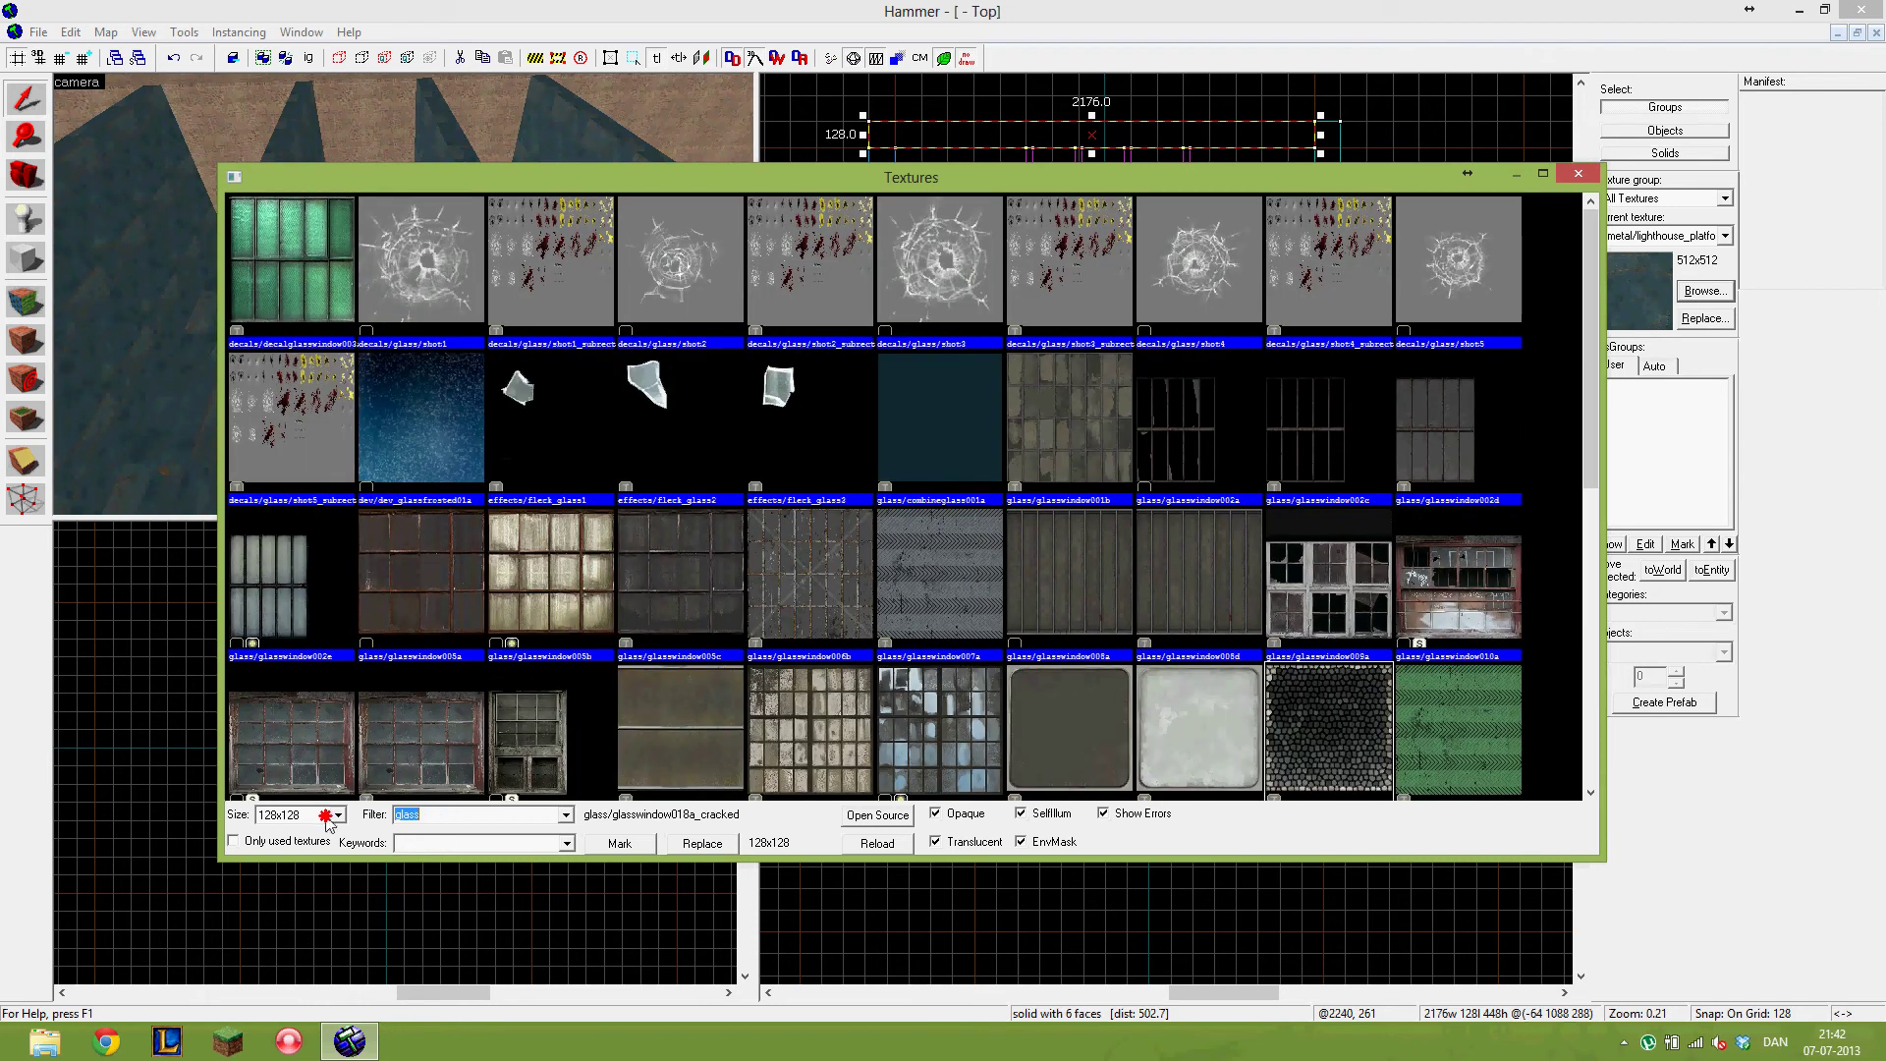
double_click(947, 432)
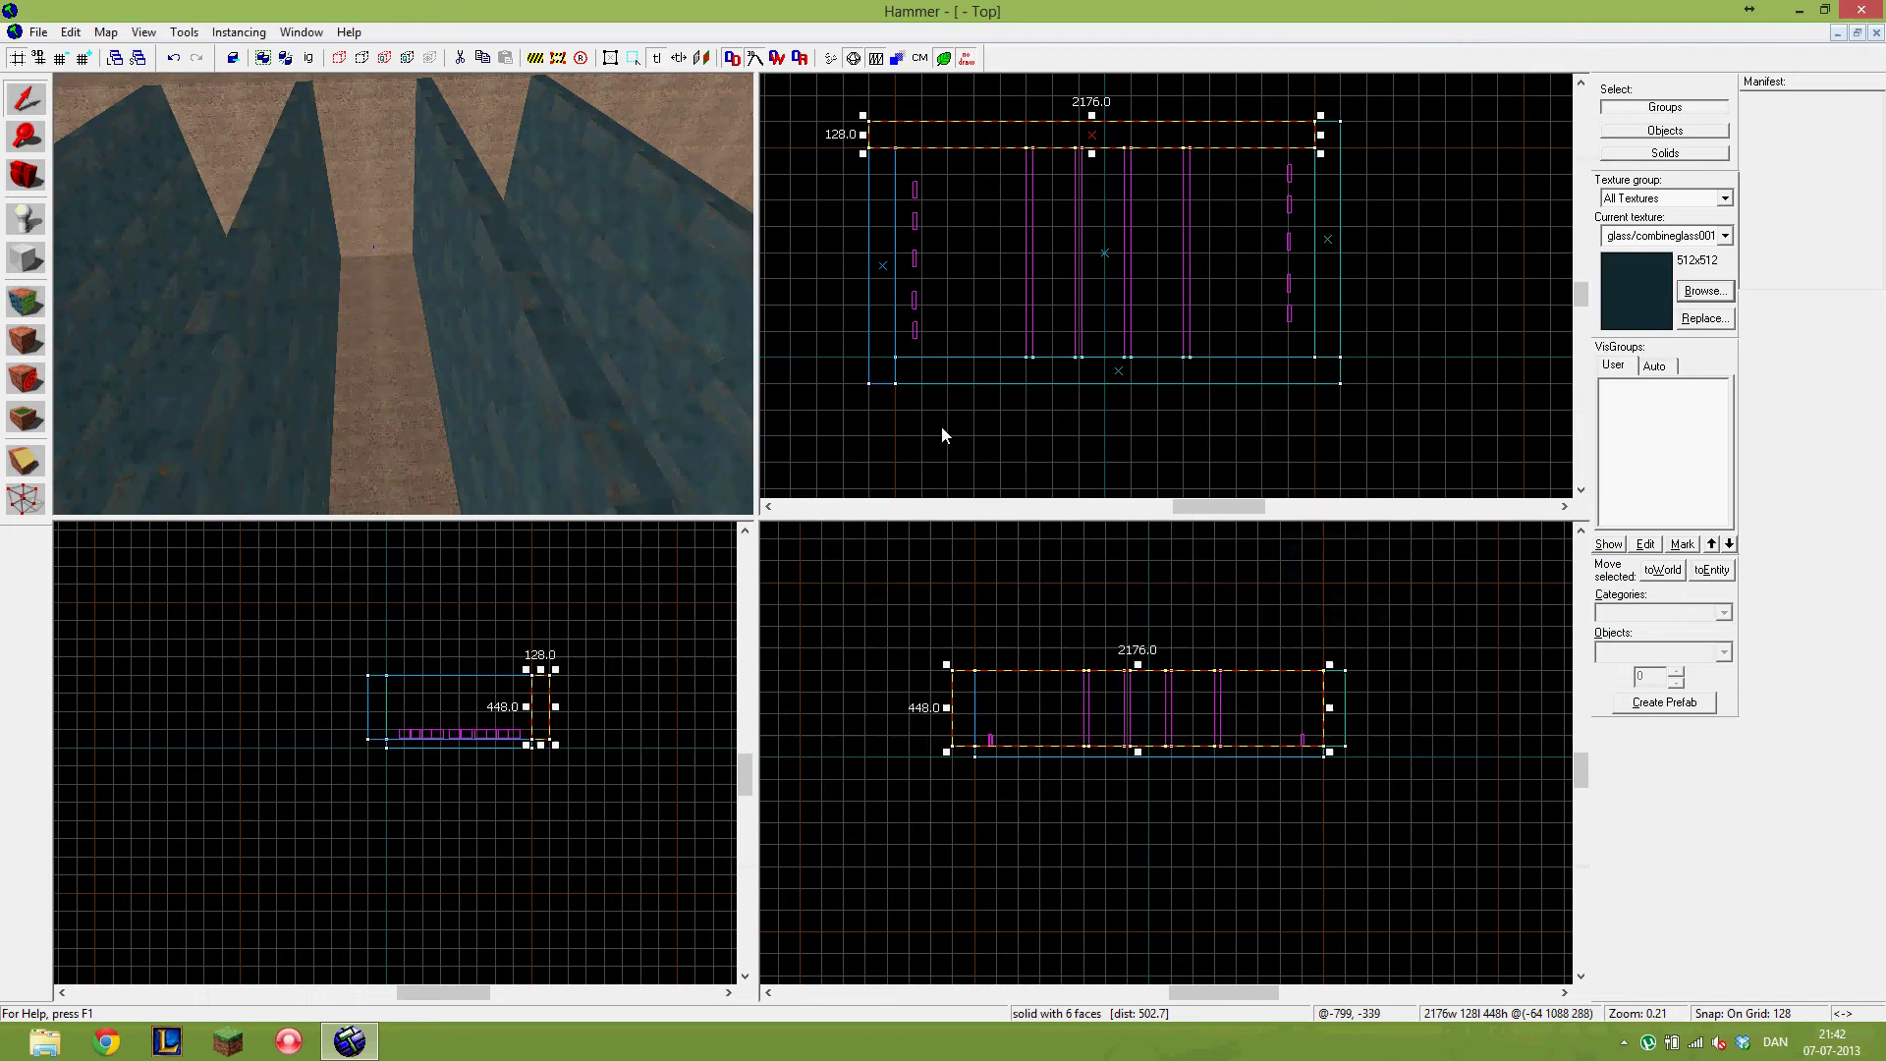
- Set glass/combineglass001a in the Face Edit Sheet, apply it to the facing sides of the two middle walls, and close the sheet
click(26, 303)
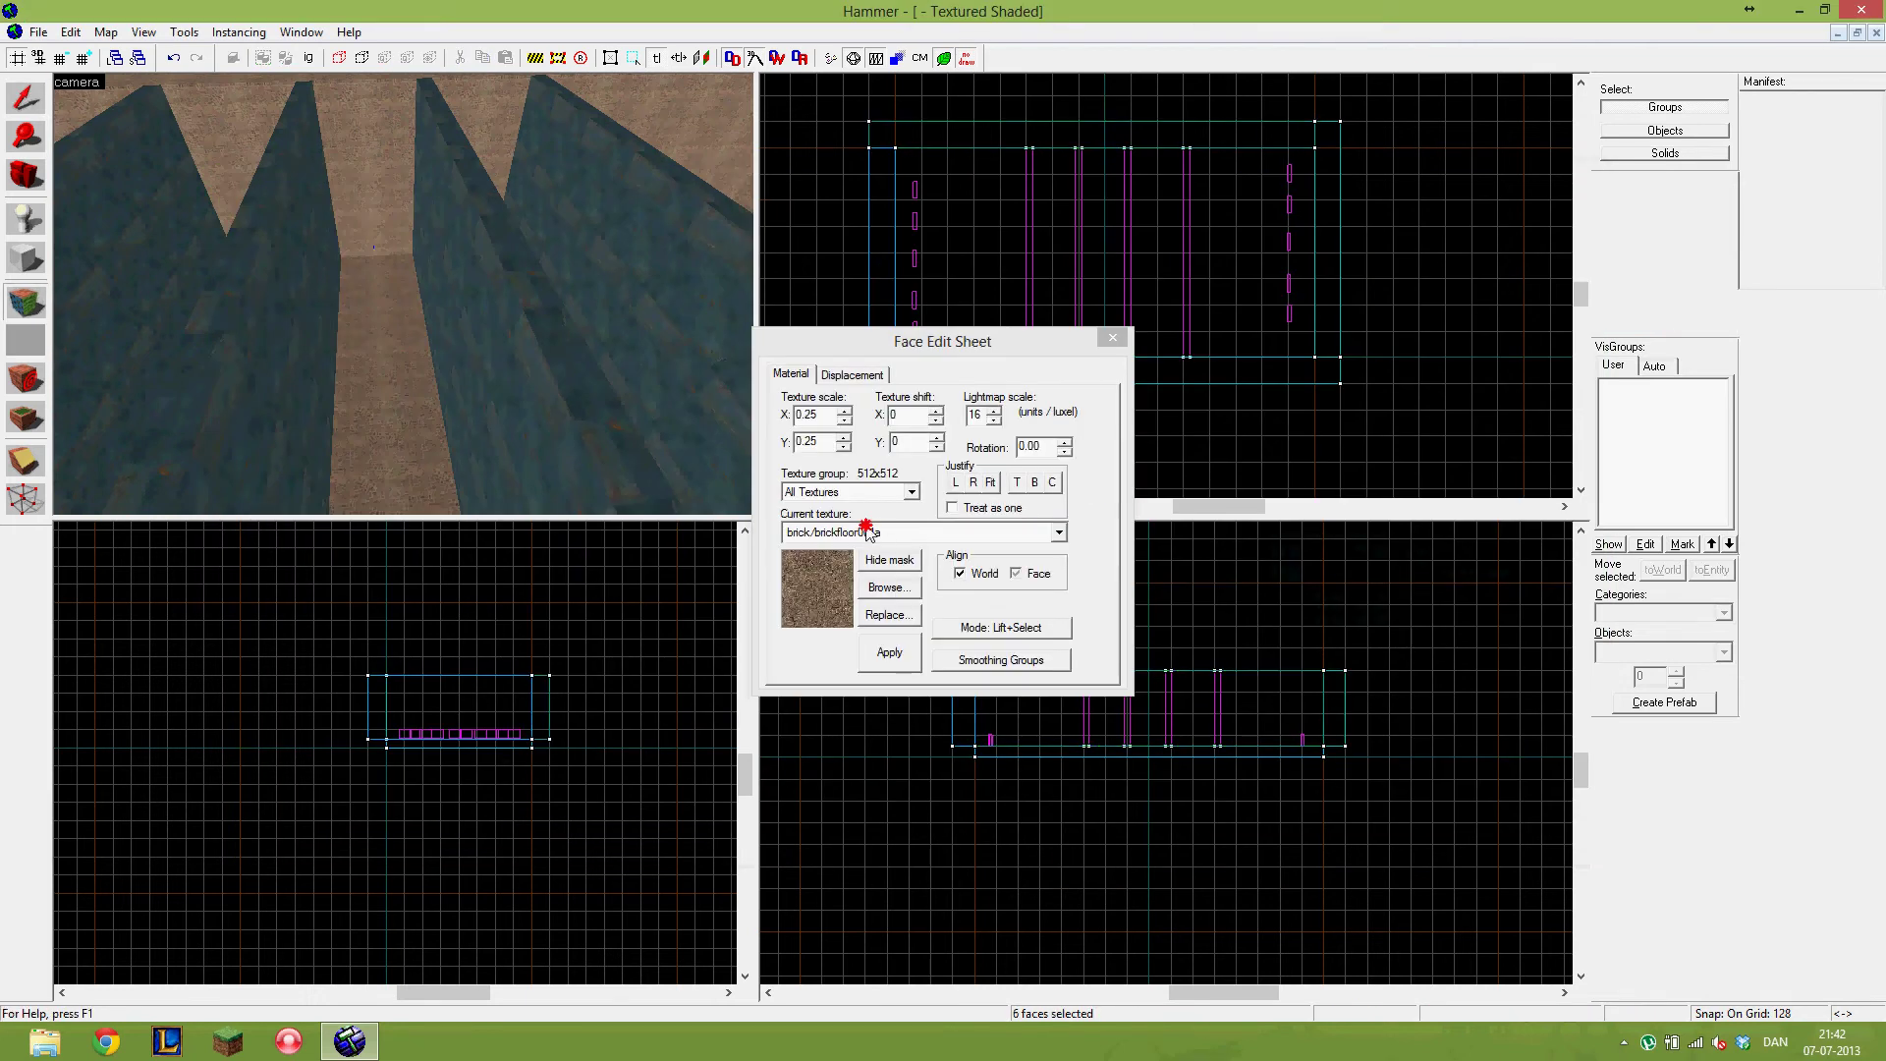
click(868, 532)
click(887, 638)
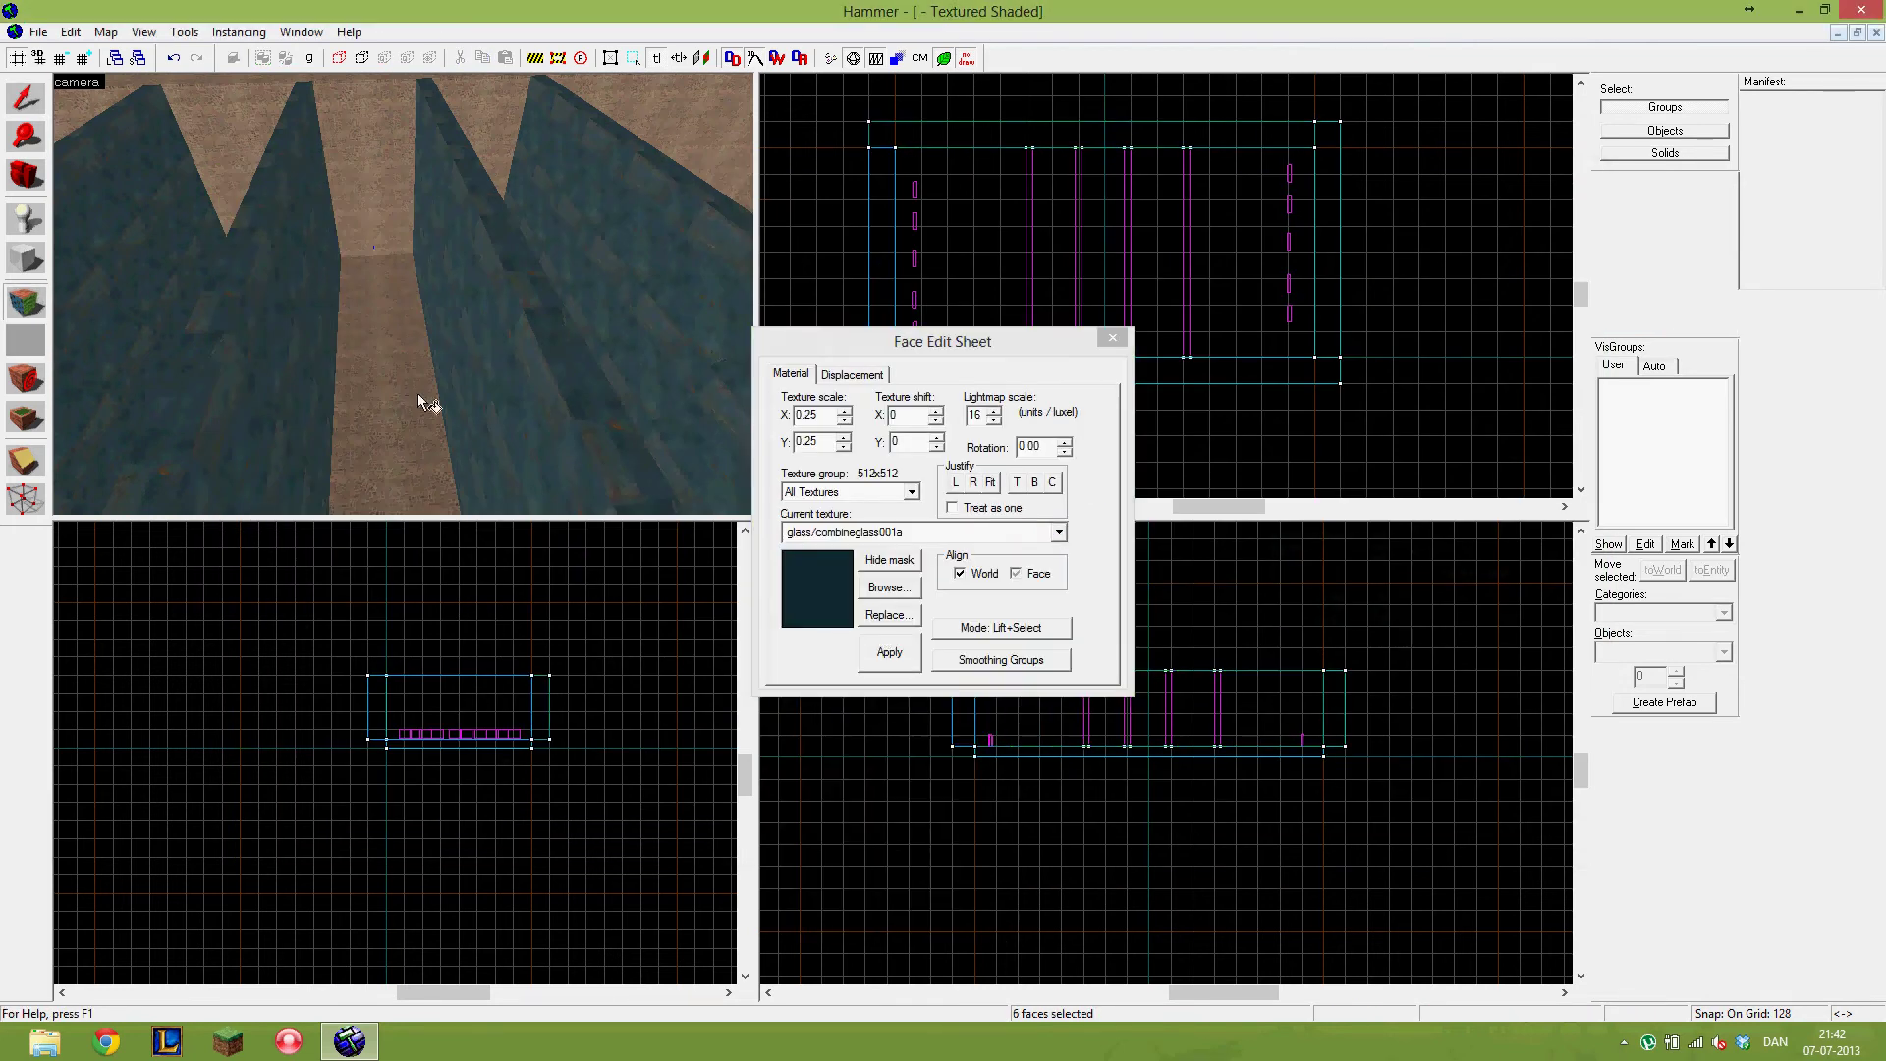
right_click(314, 347)
right_click(480, 358)
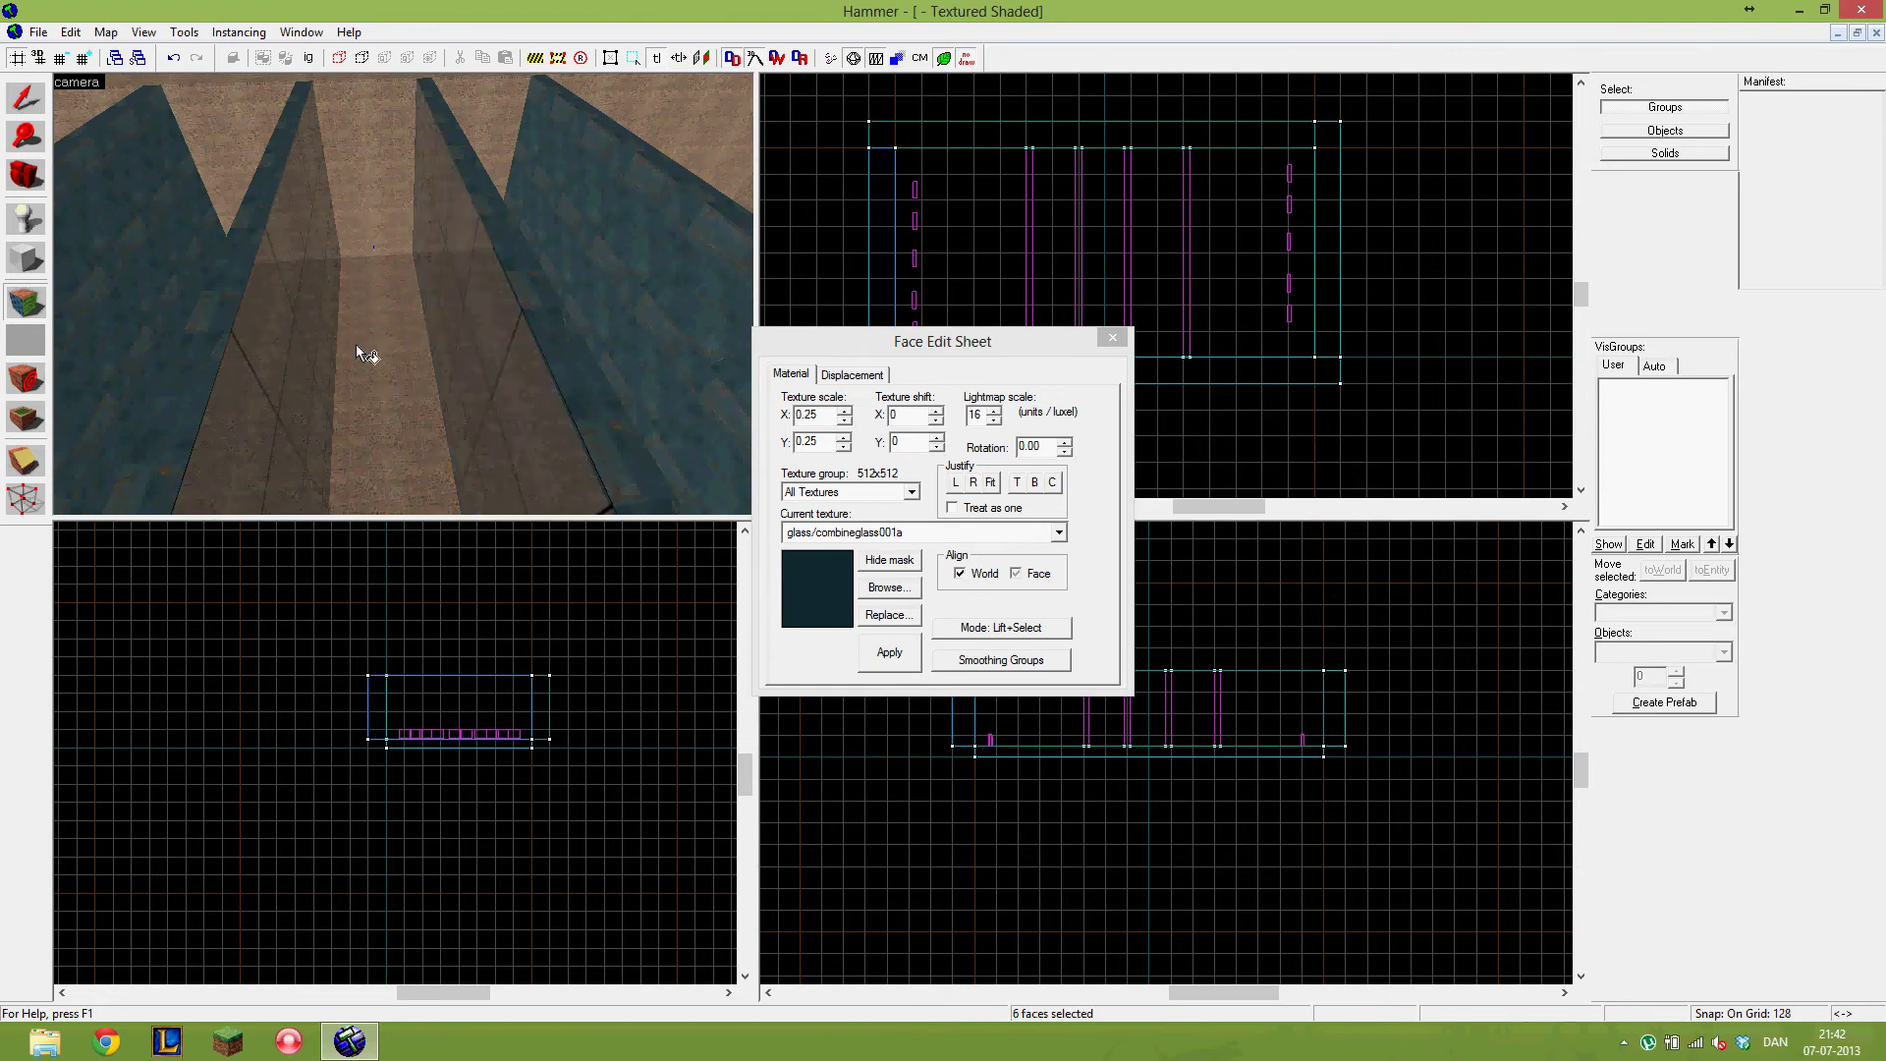
key(w)
key(z)
key(w)
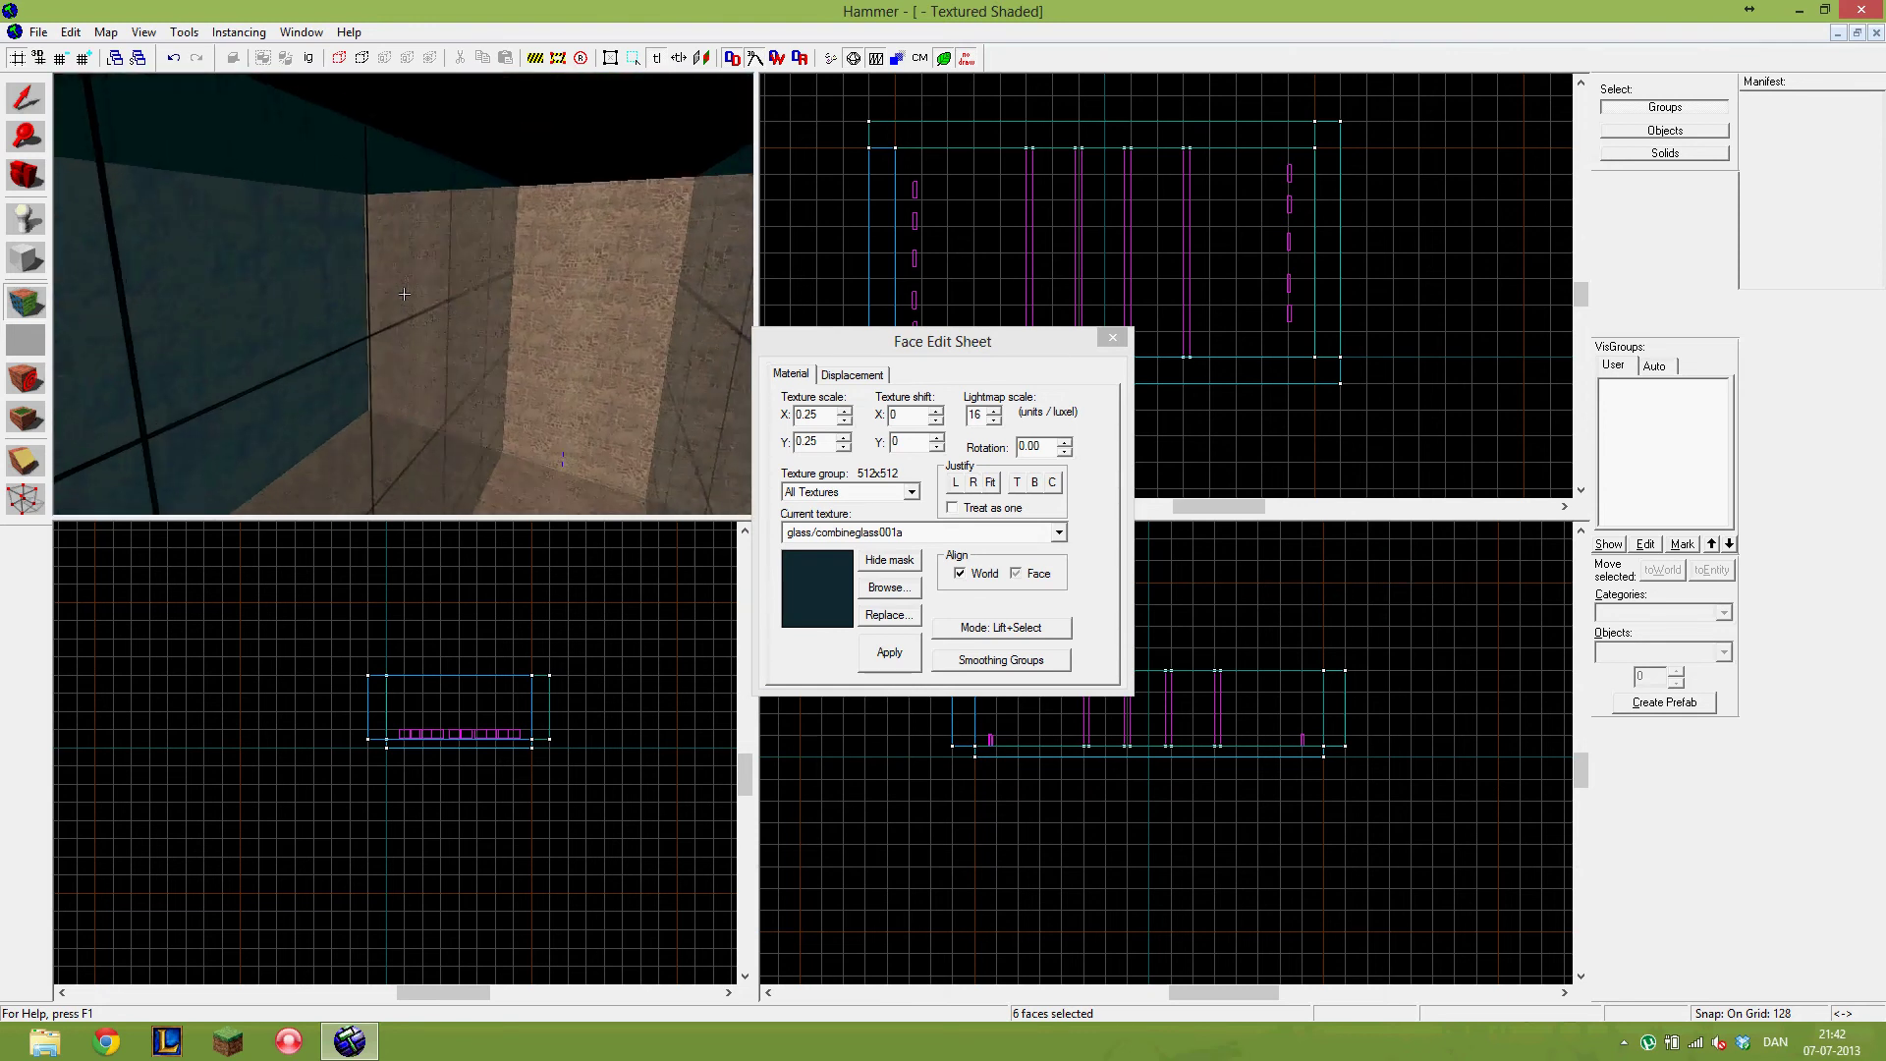
key(w)
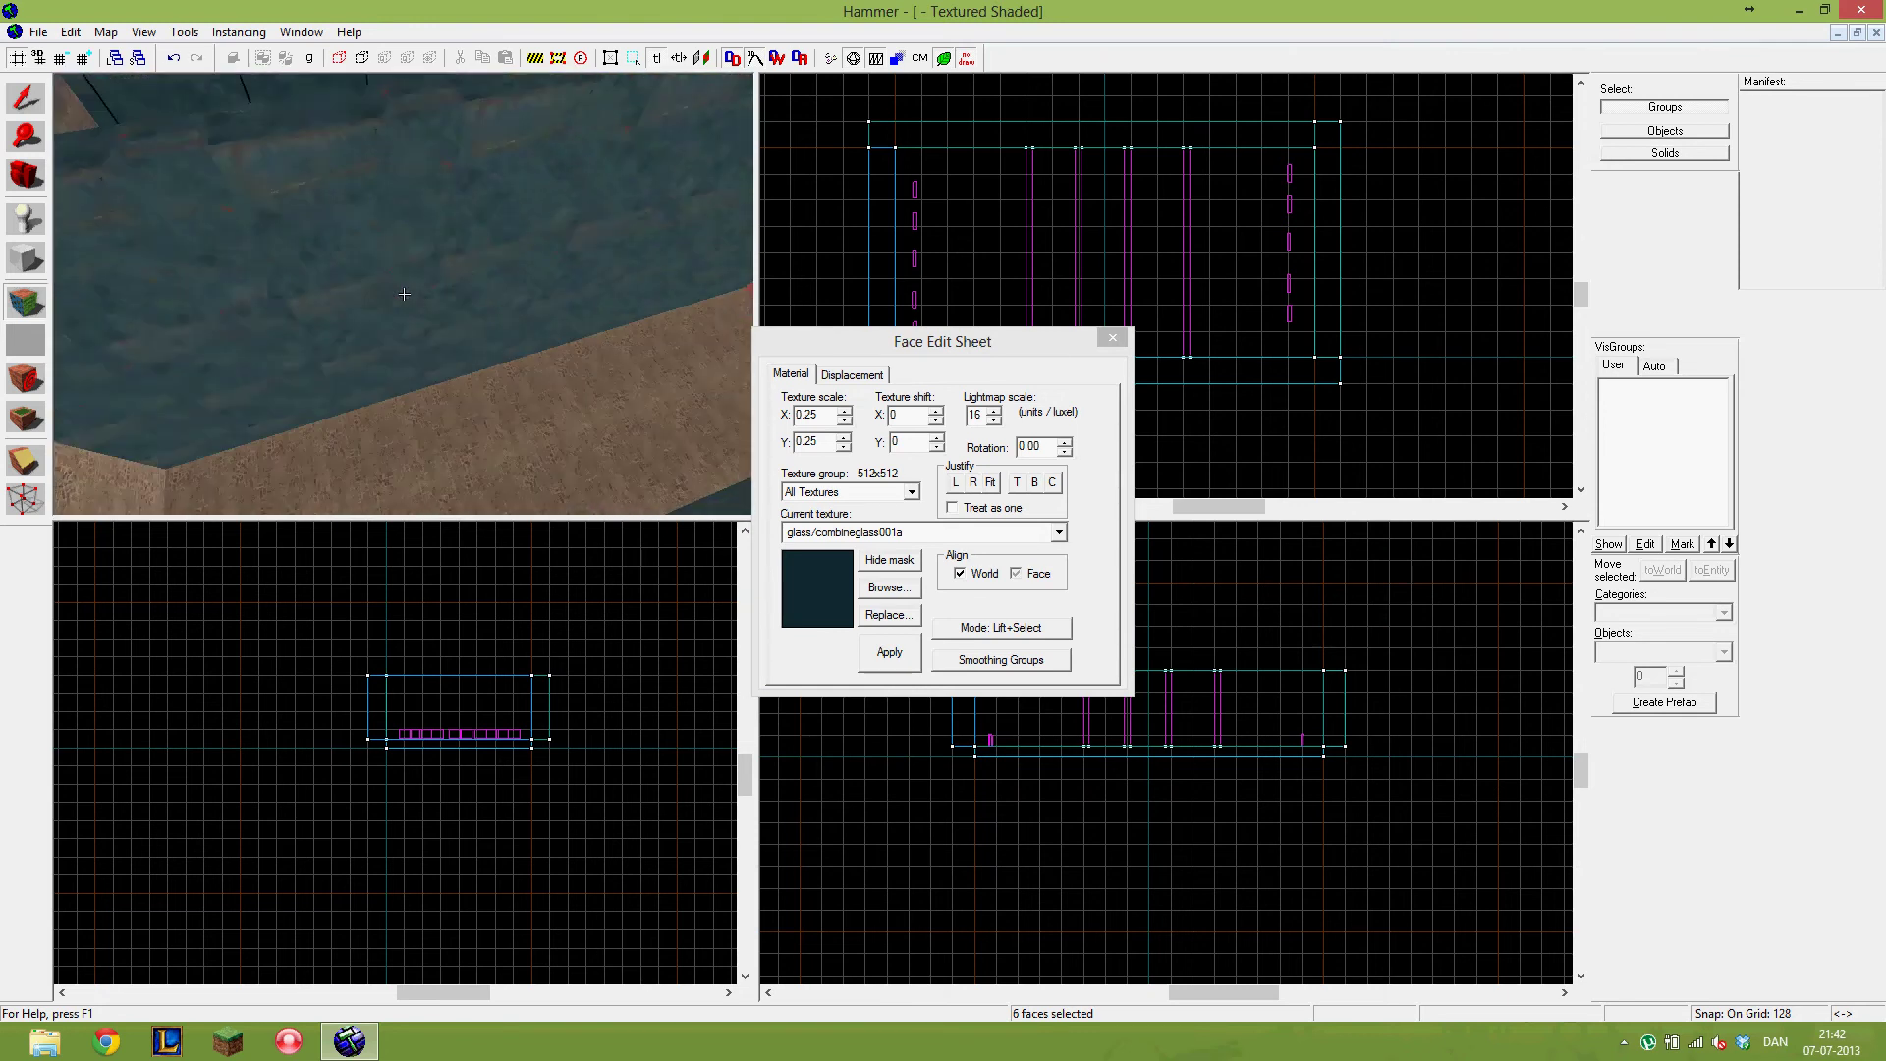
key(w)
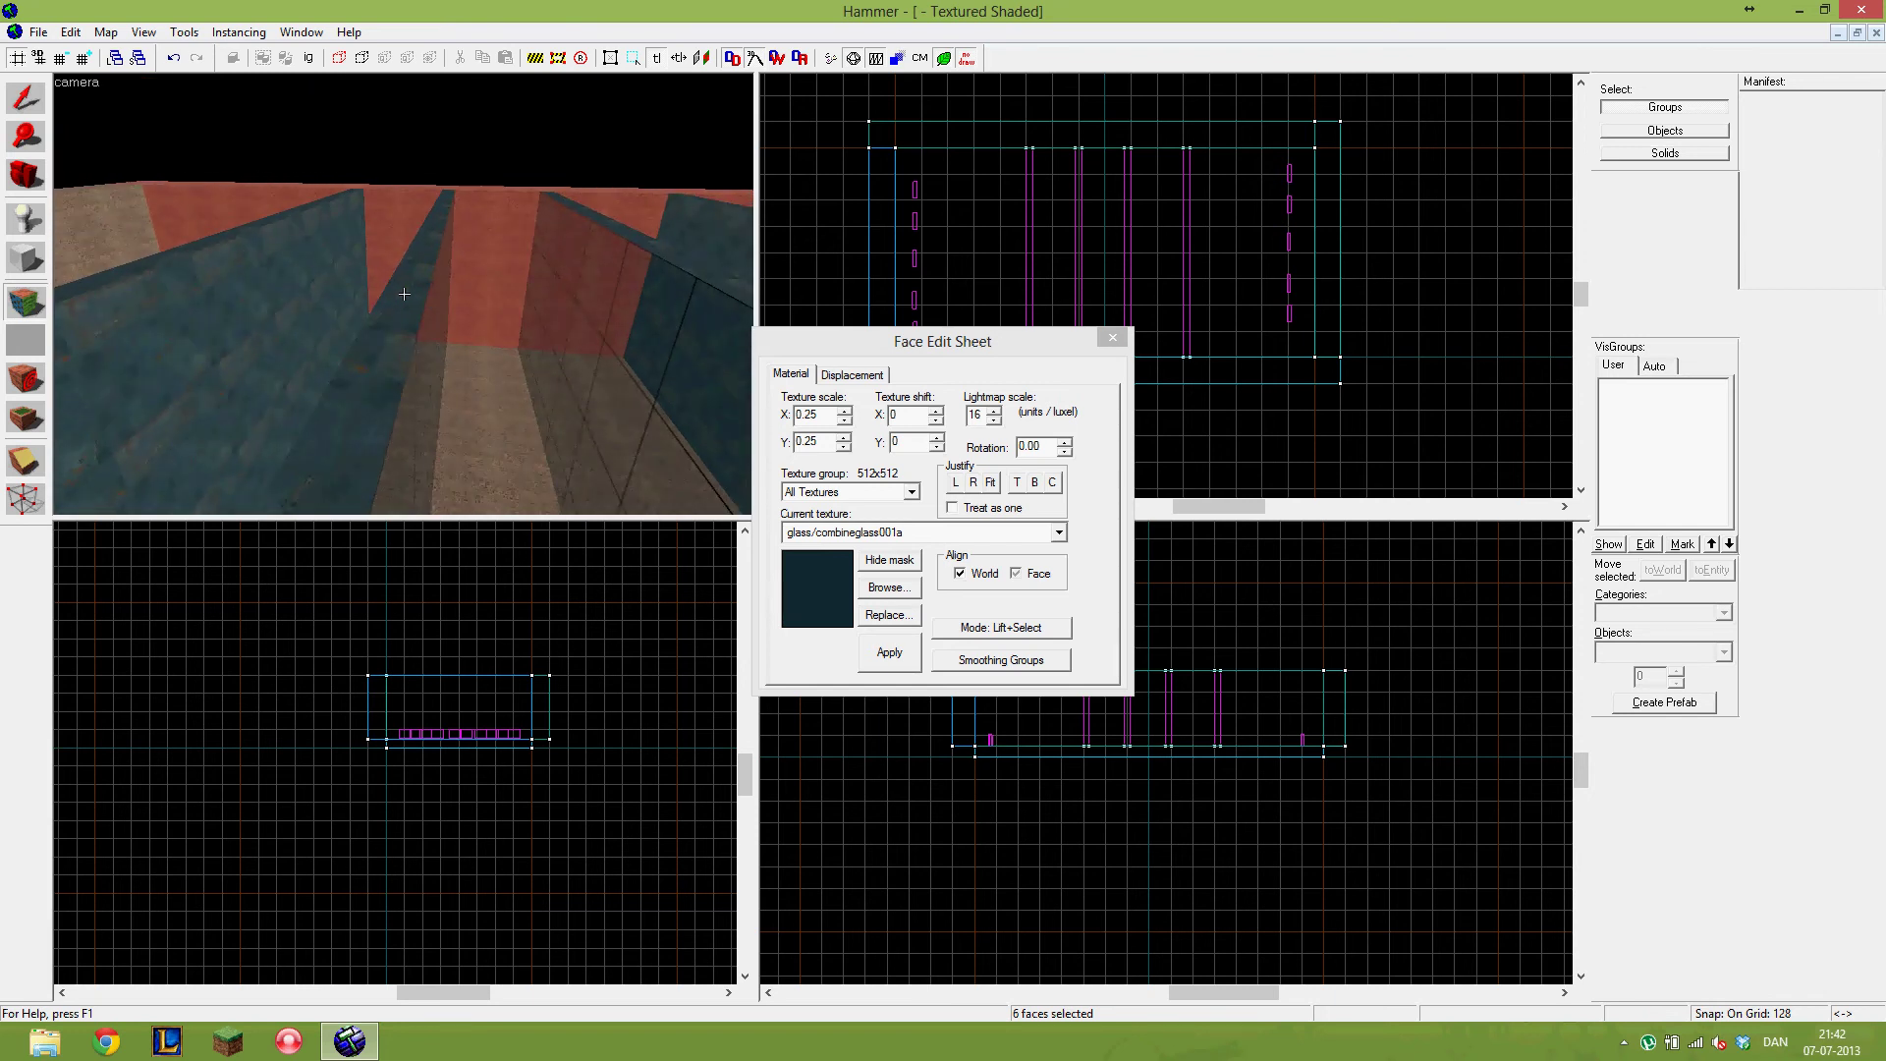
key(w)
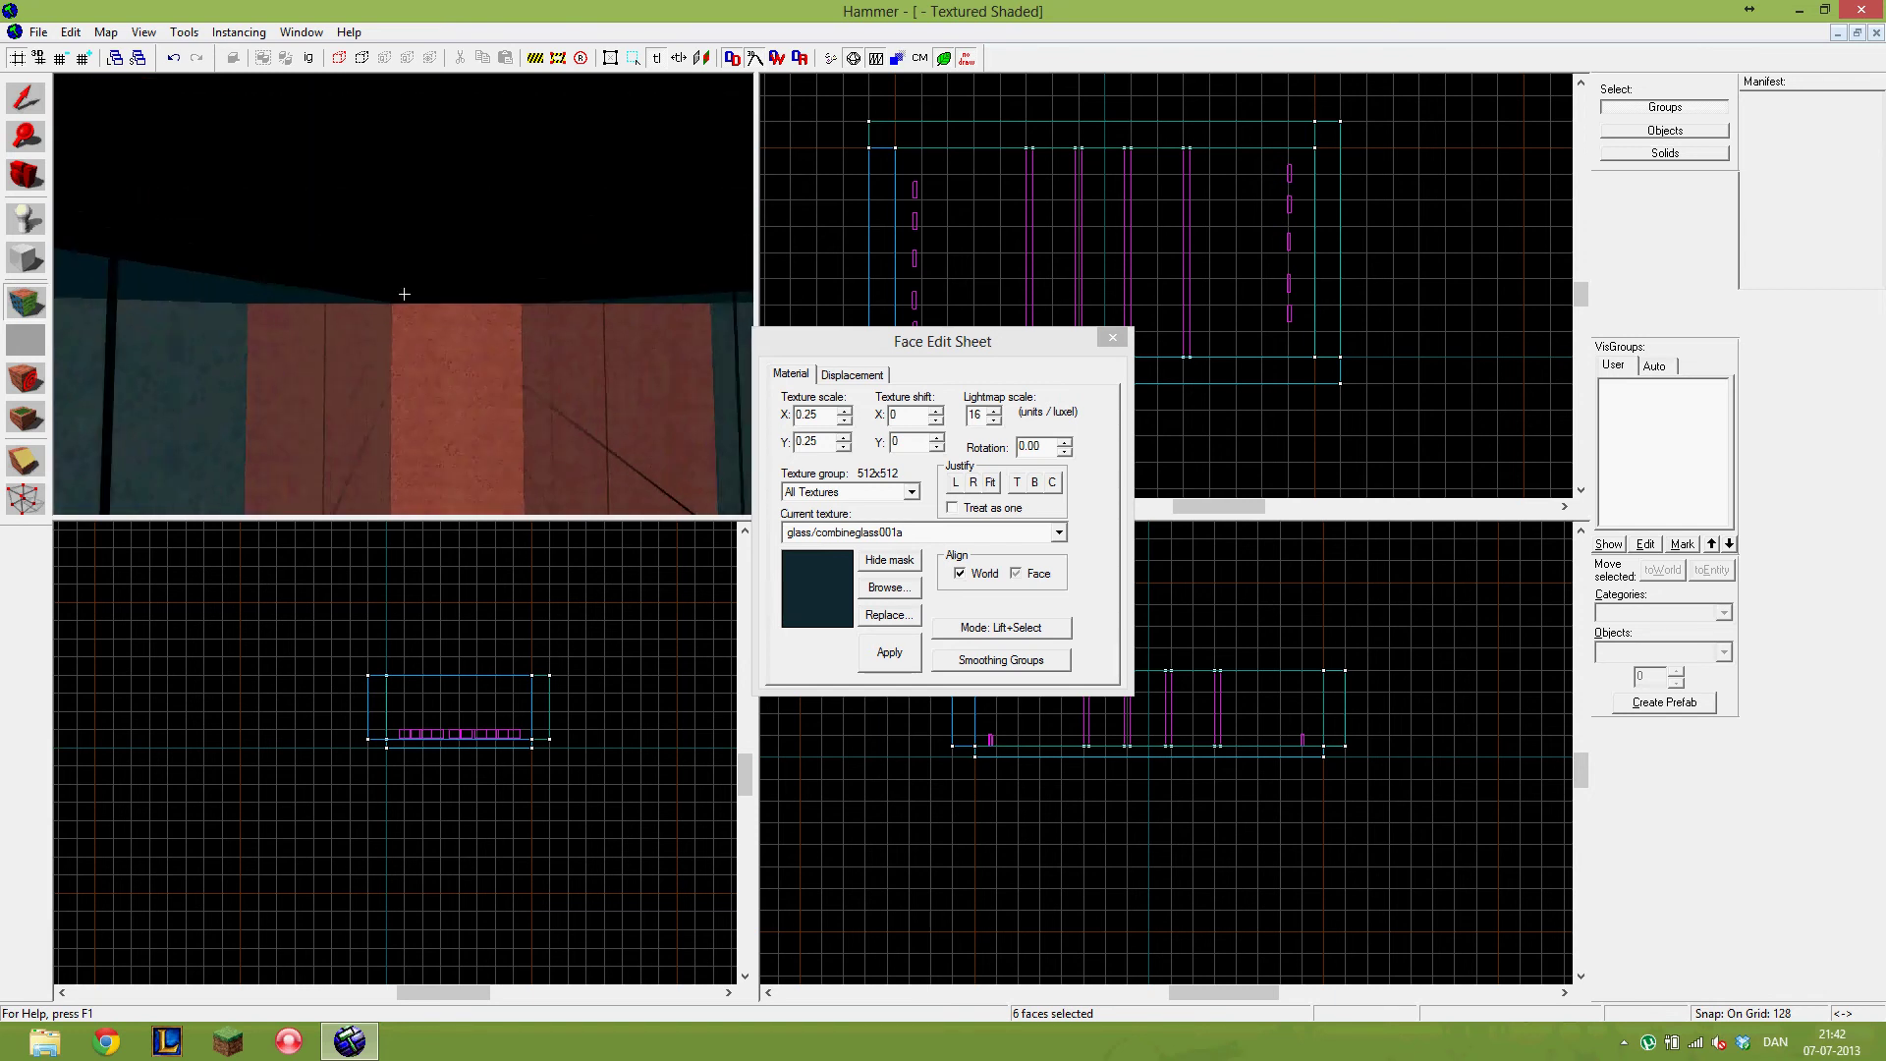
key(w)
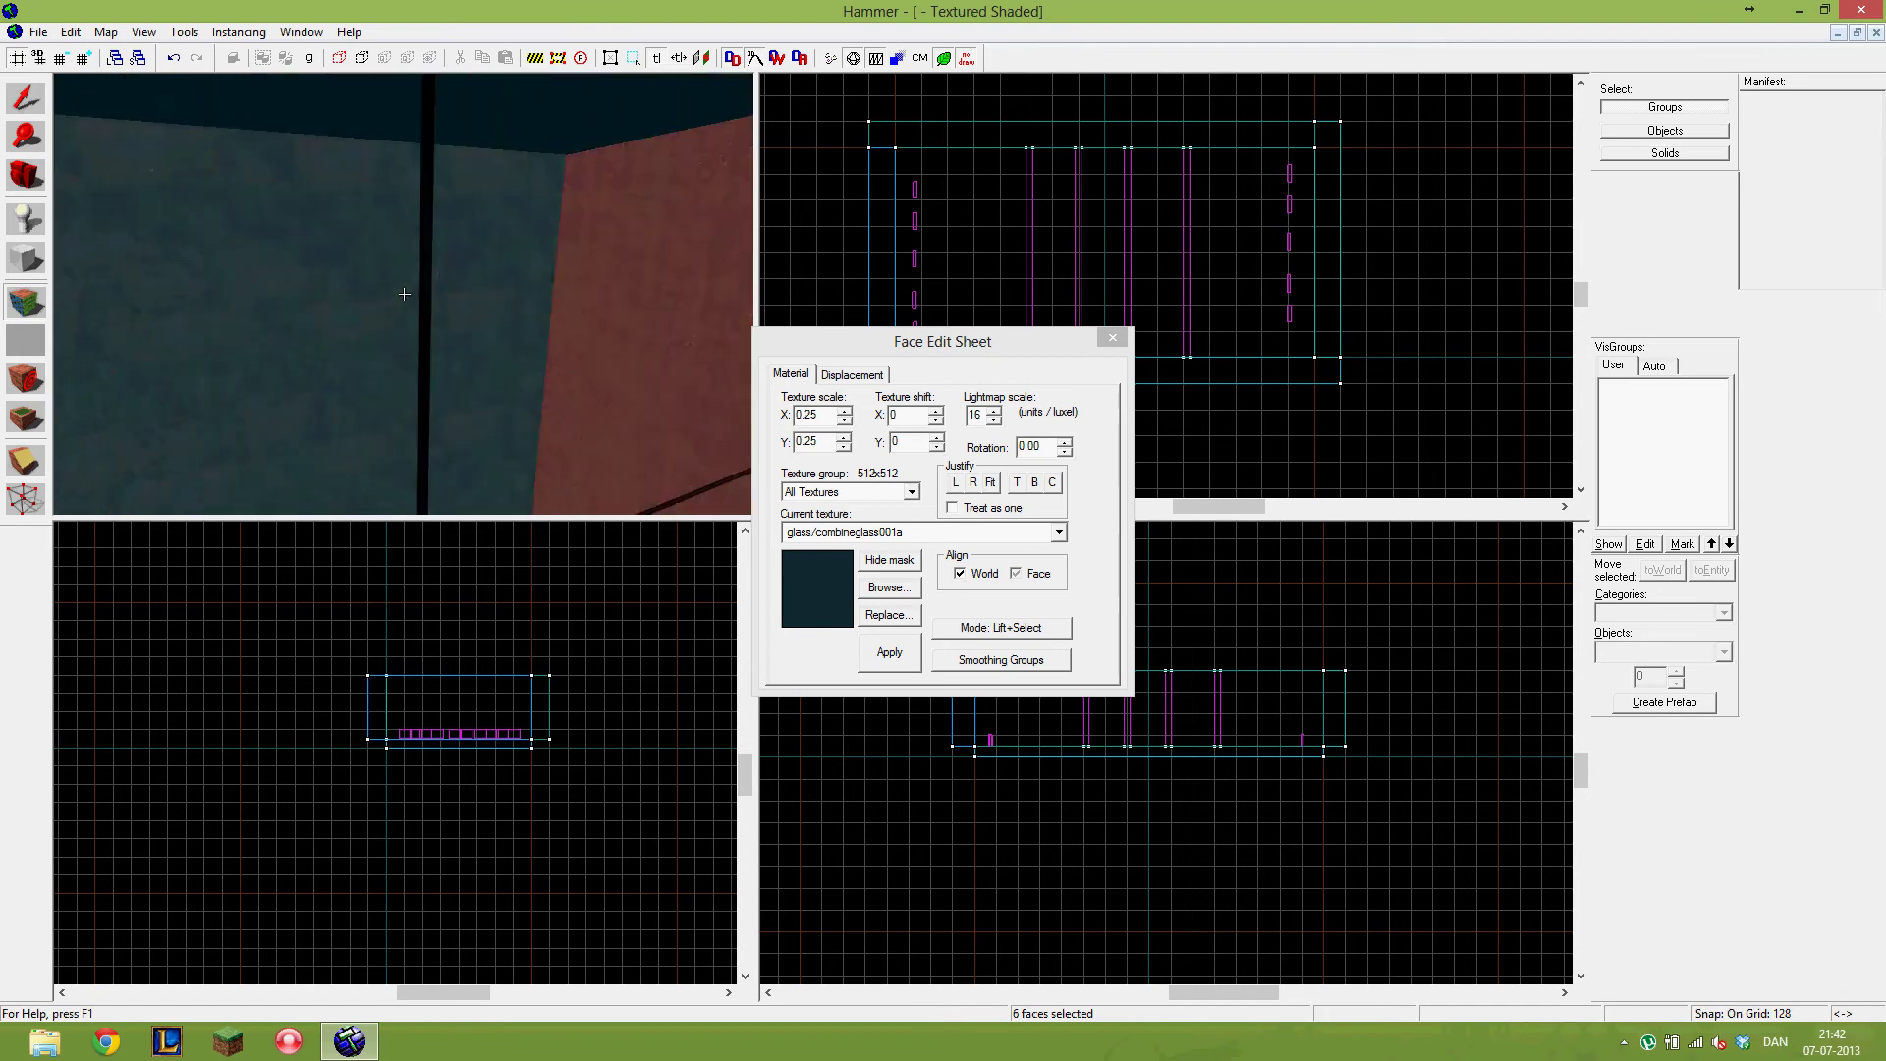
key(z)
click(1111, 343)
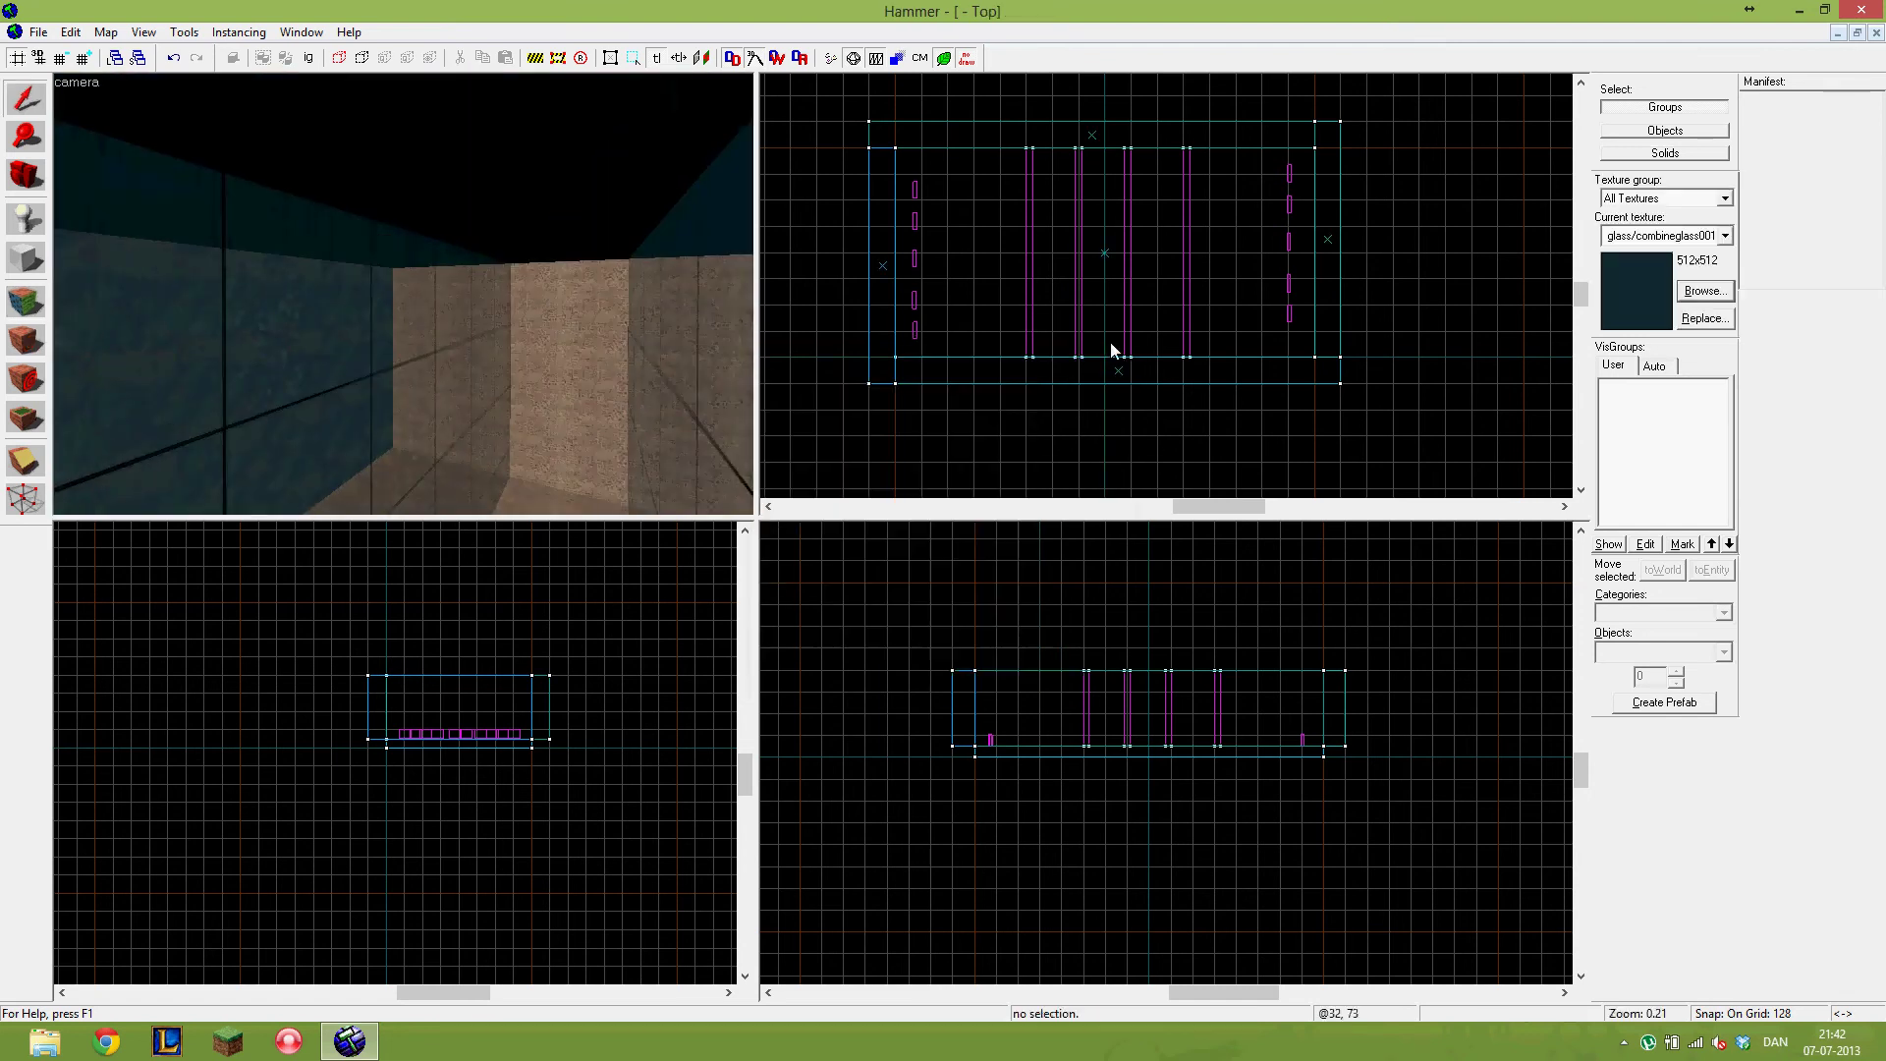
- Examine the inner walls, spawn row and open top of the enclosed map from several camera angles
key(z)
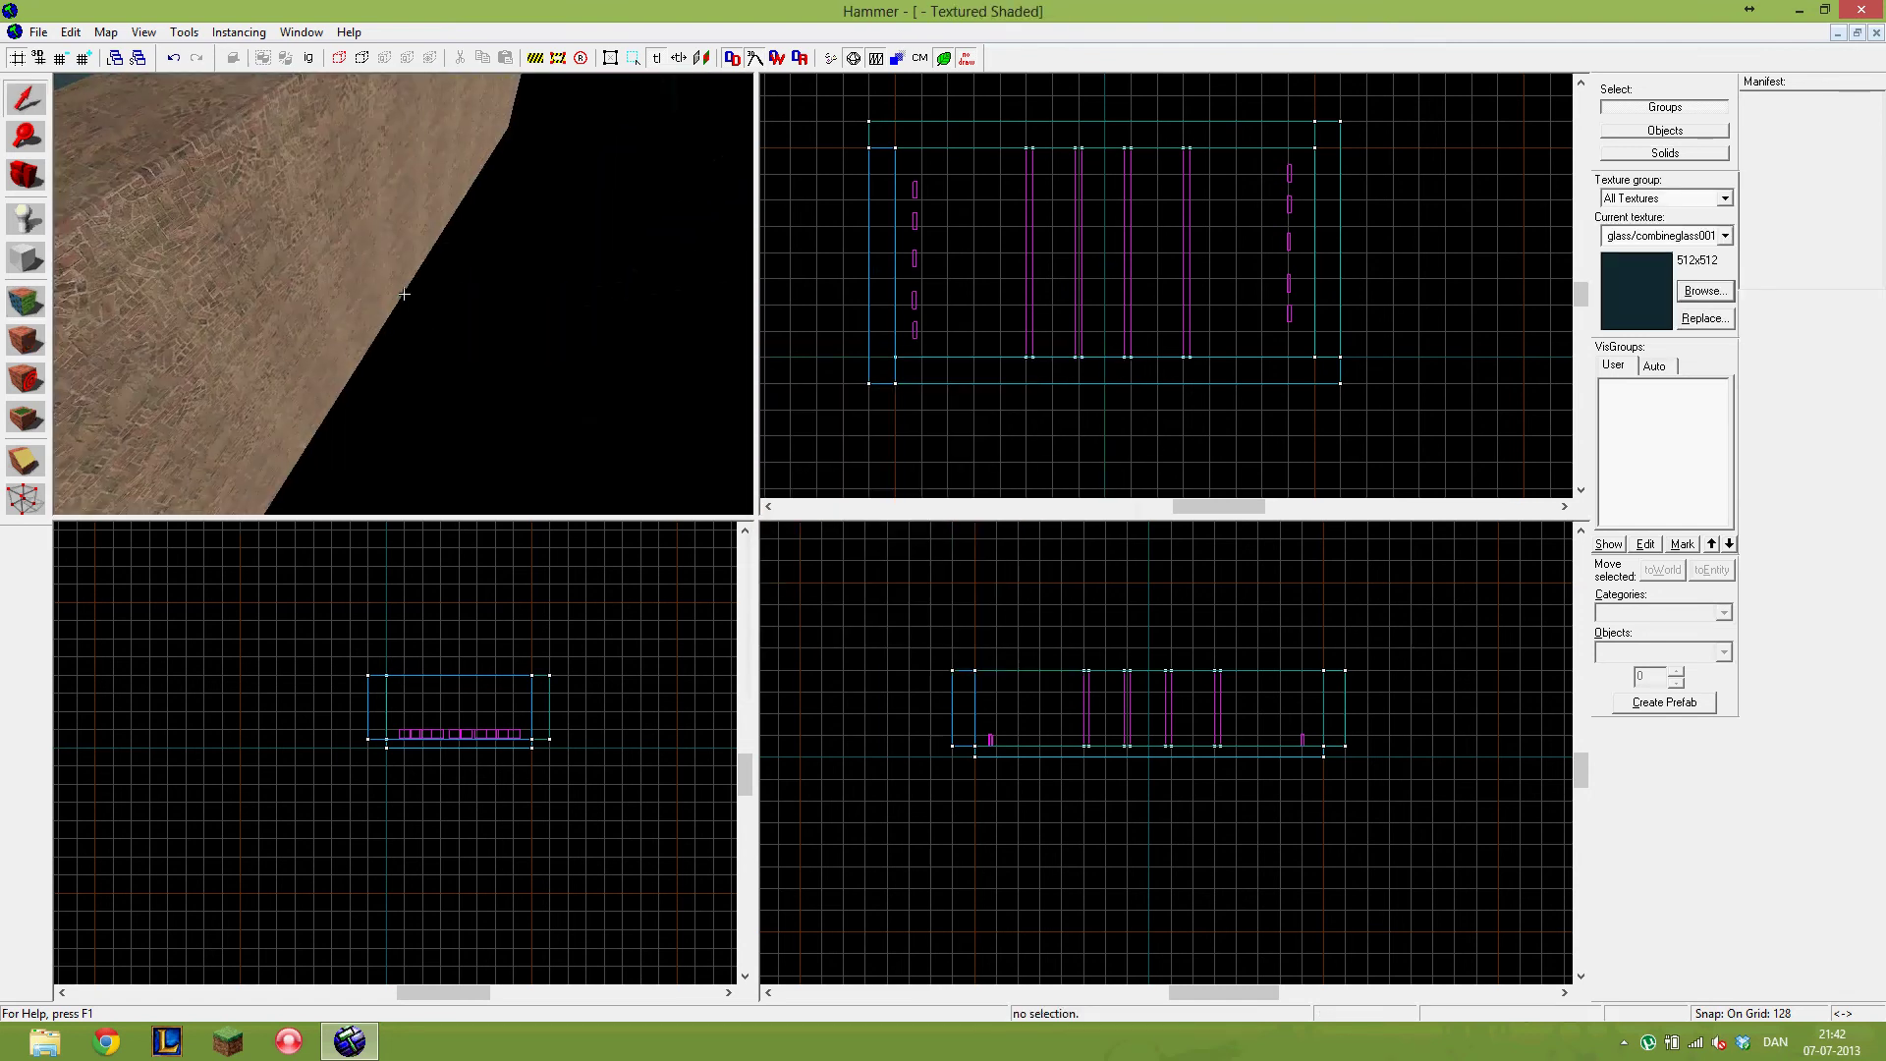
key(w)
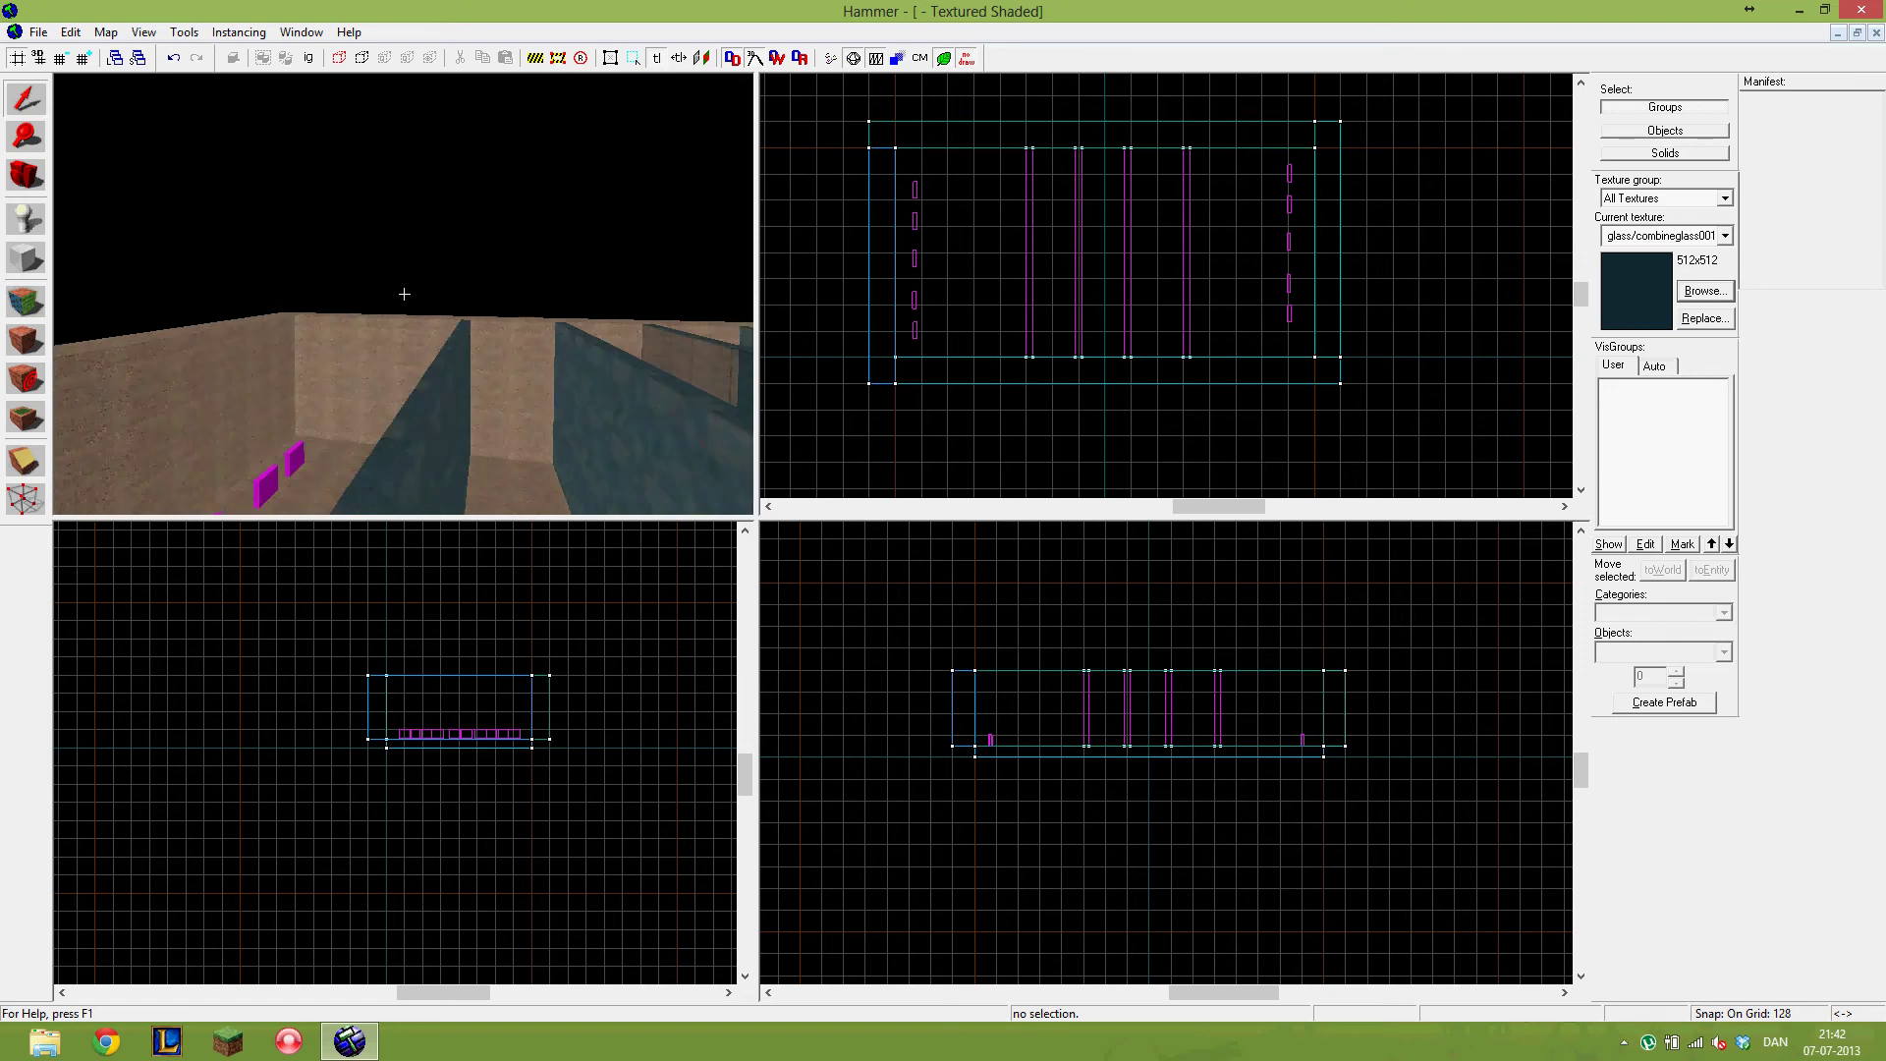
key(s)
key(w)
key(z)
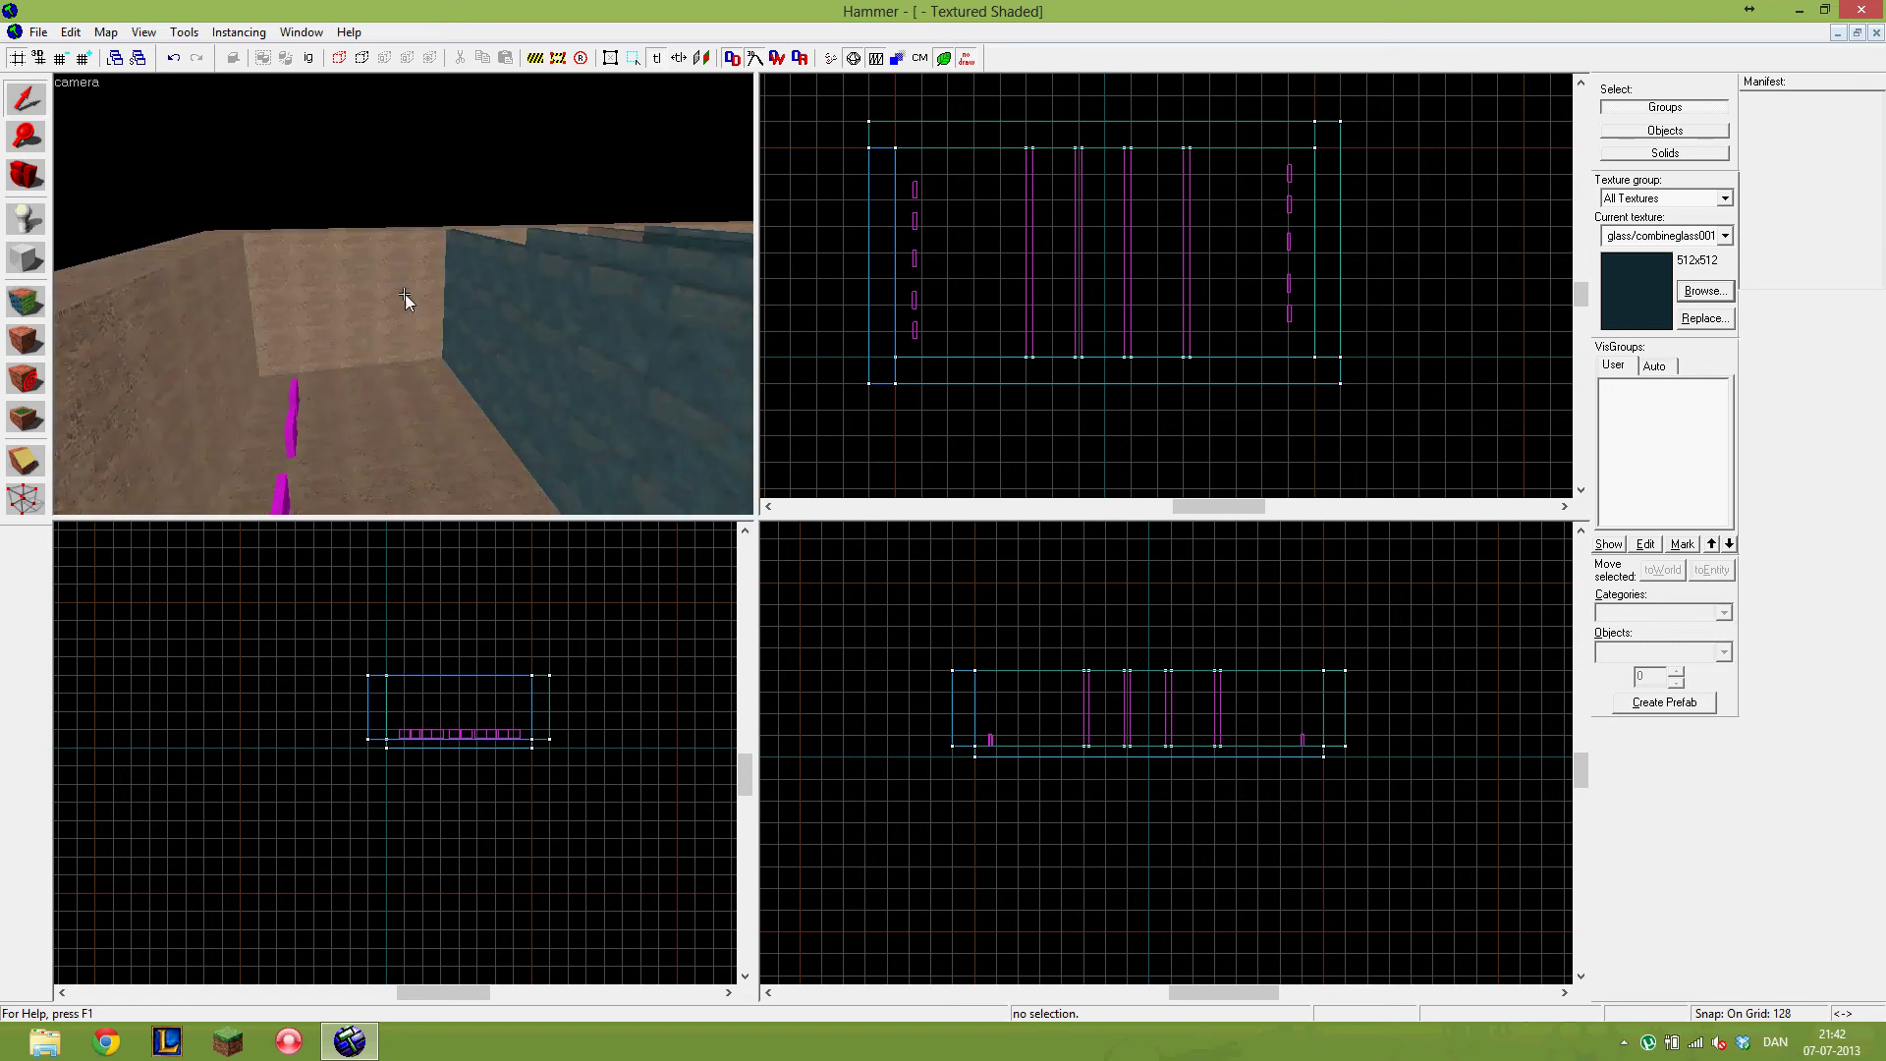
key(s)
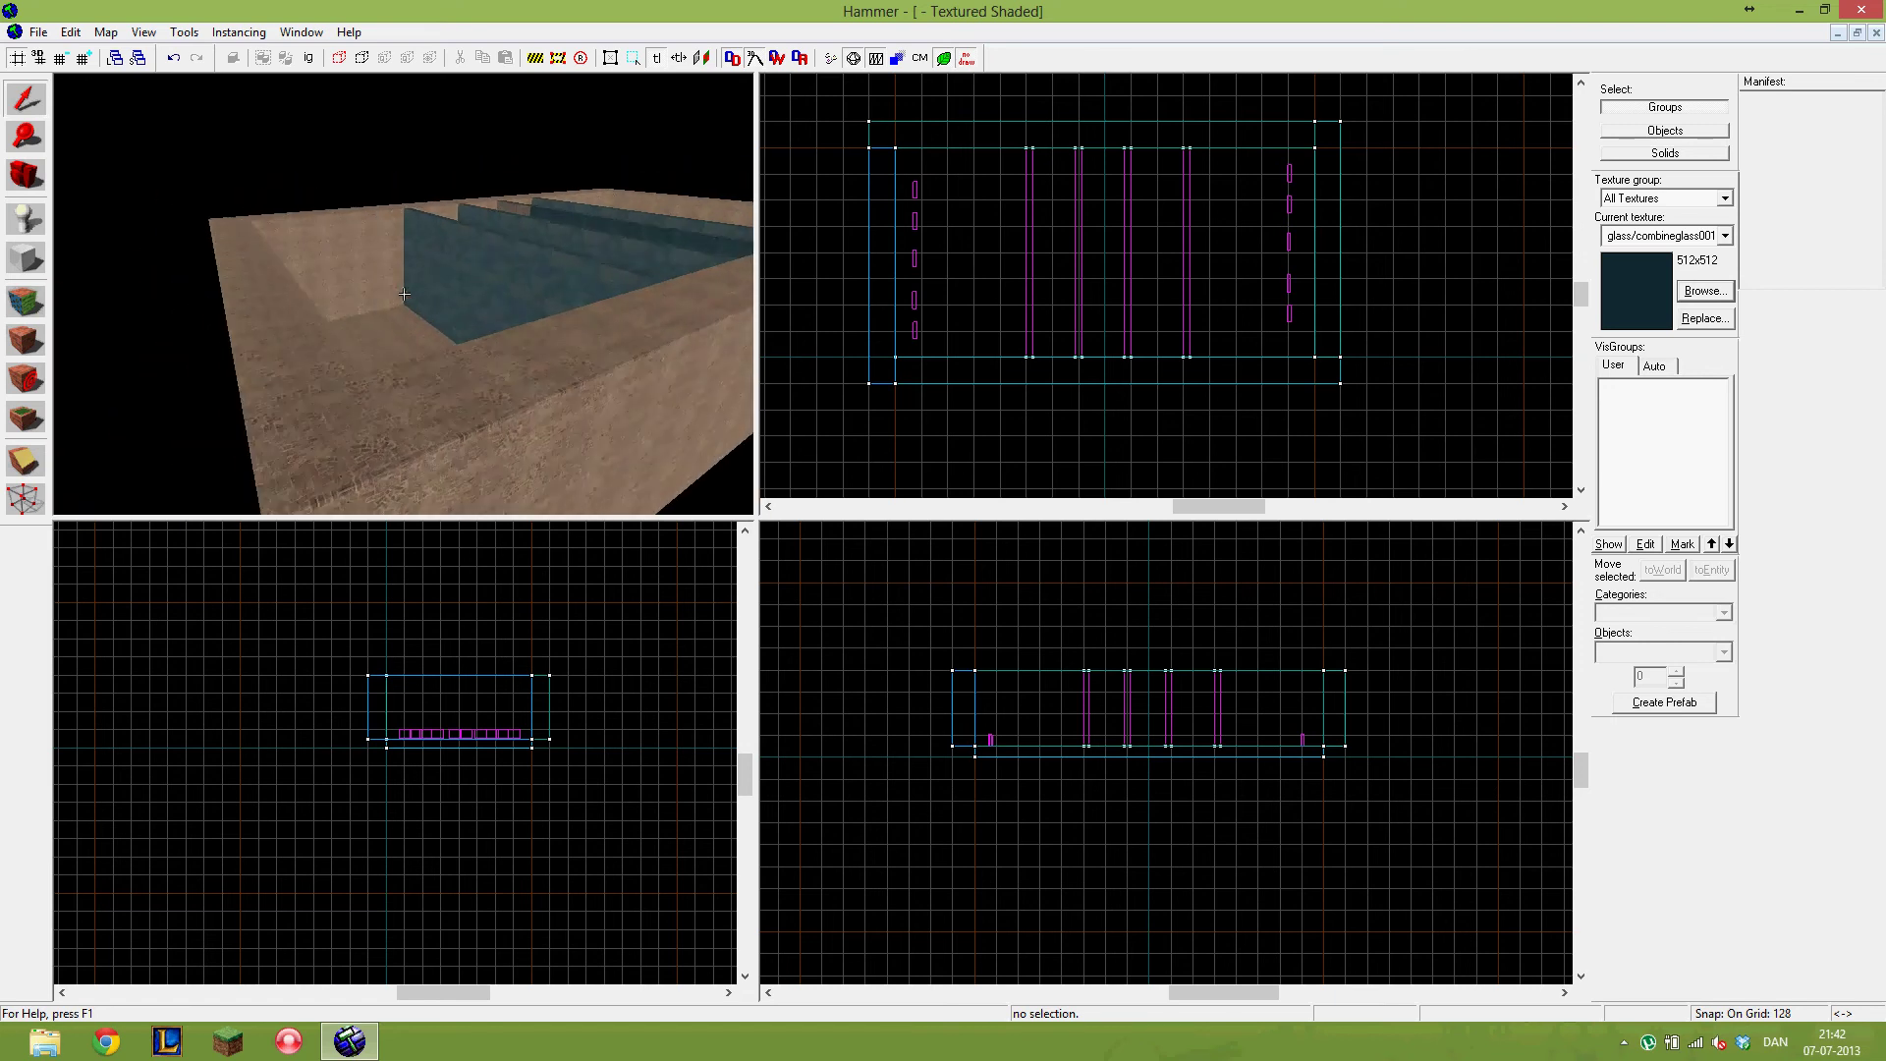
key(z)
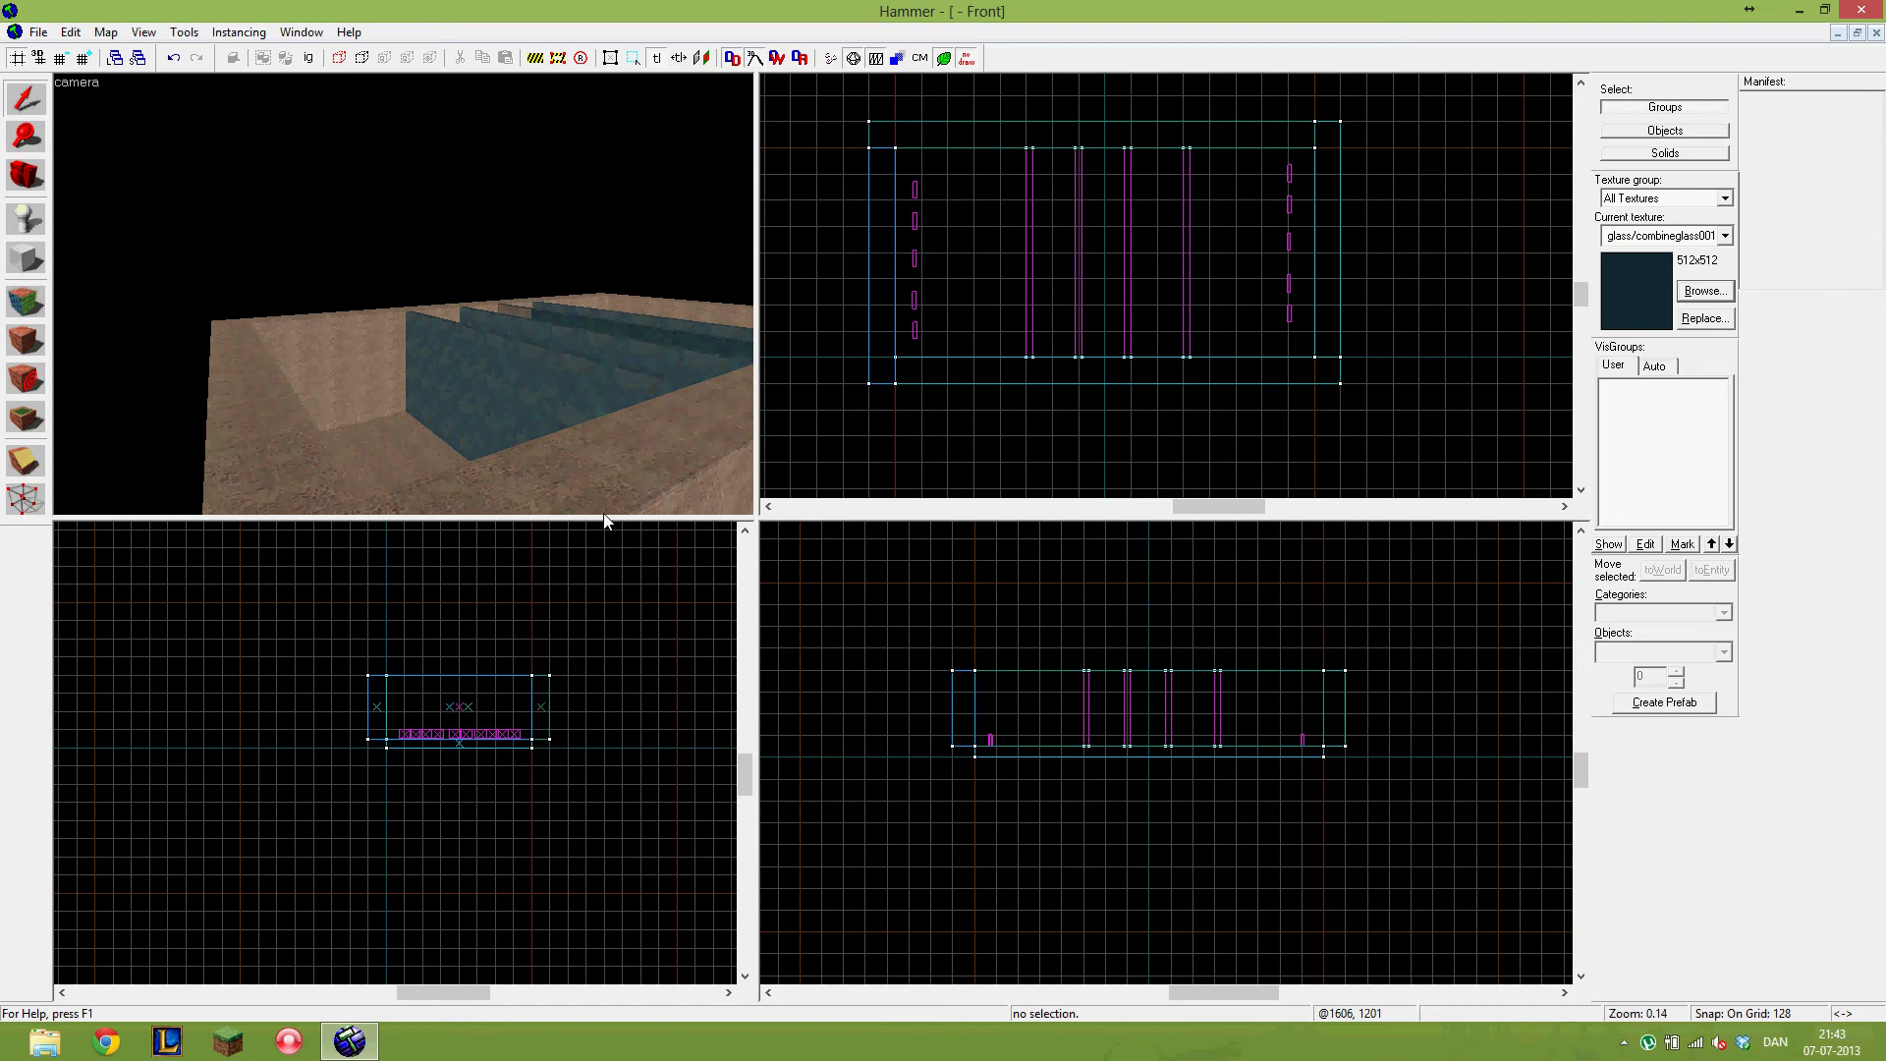
key(s)
key(z)
key(w)
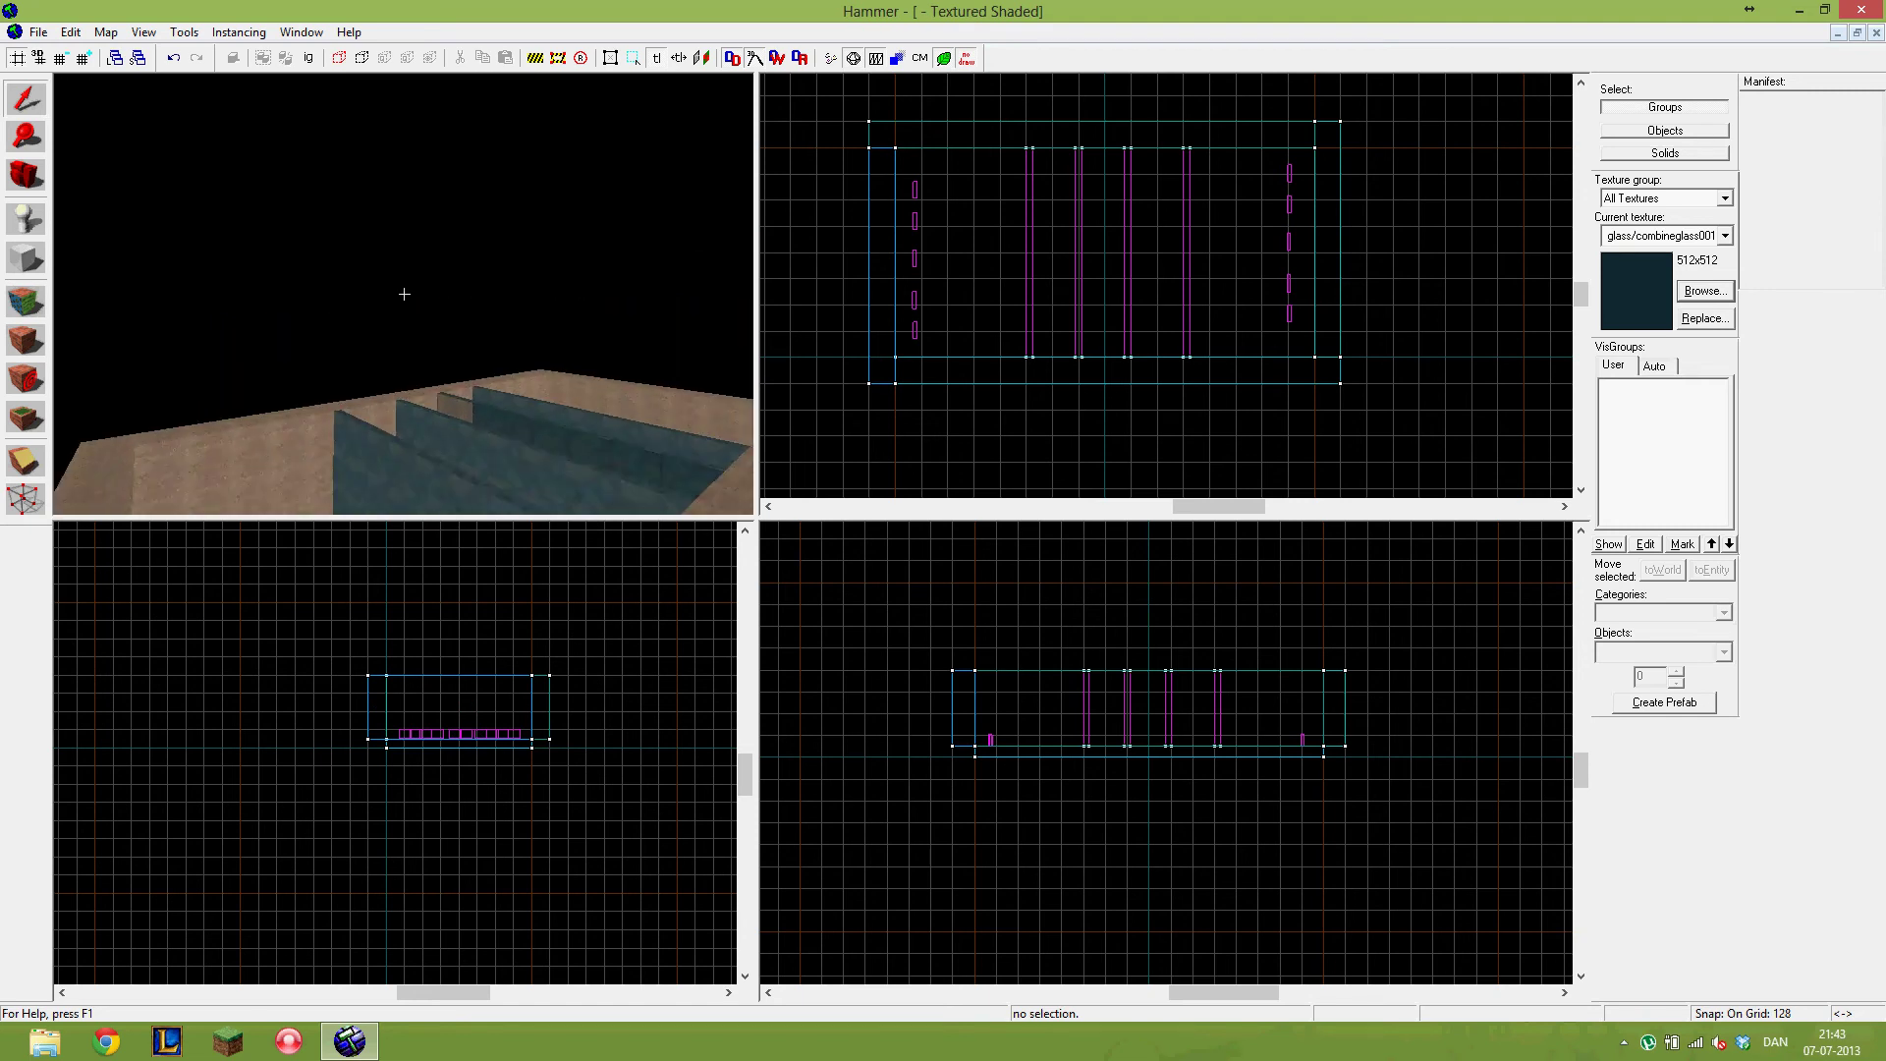
key(d)
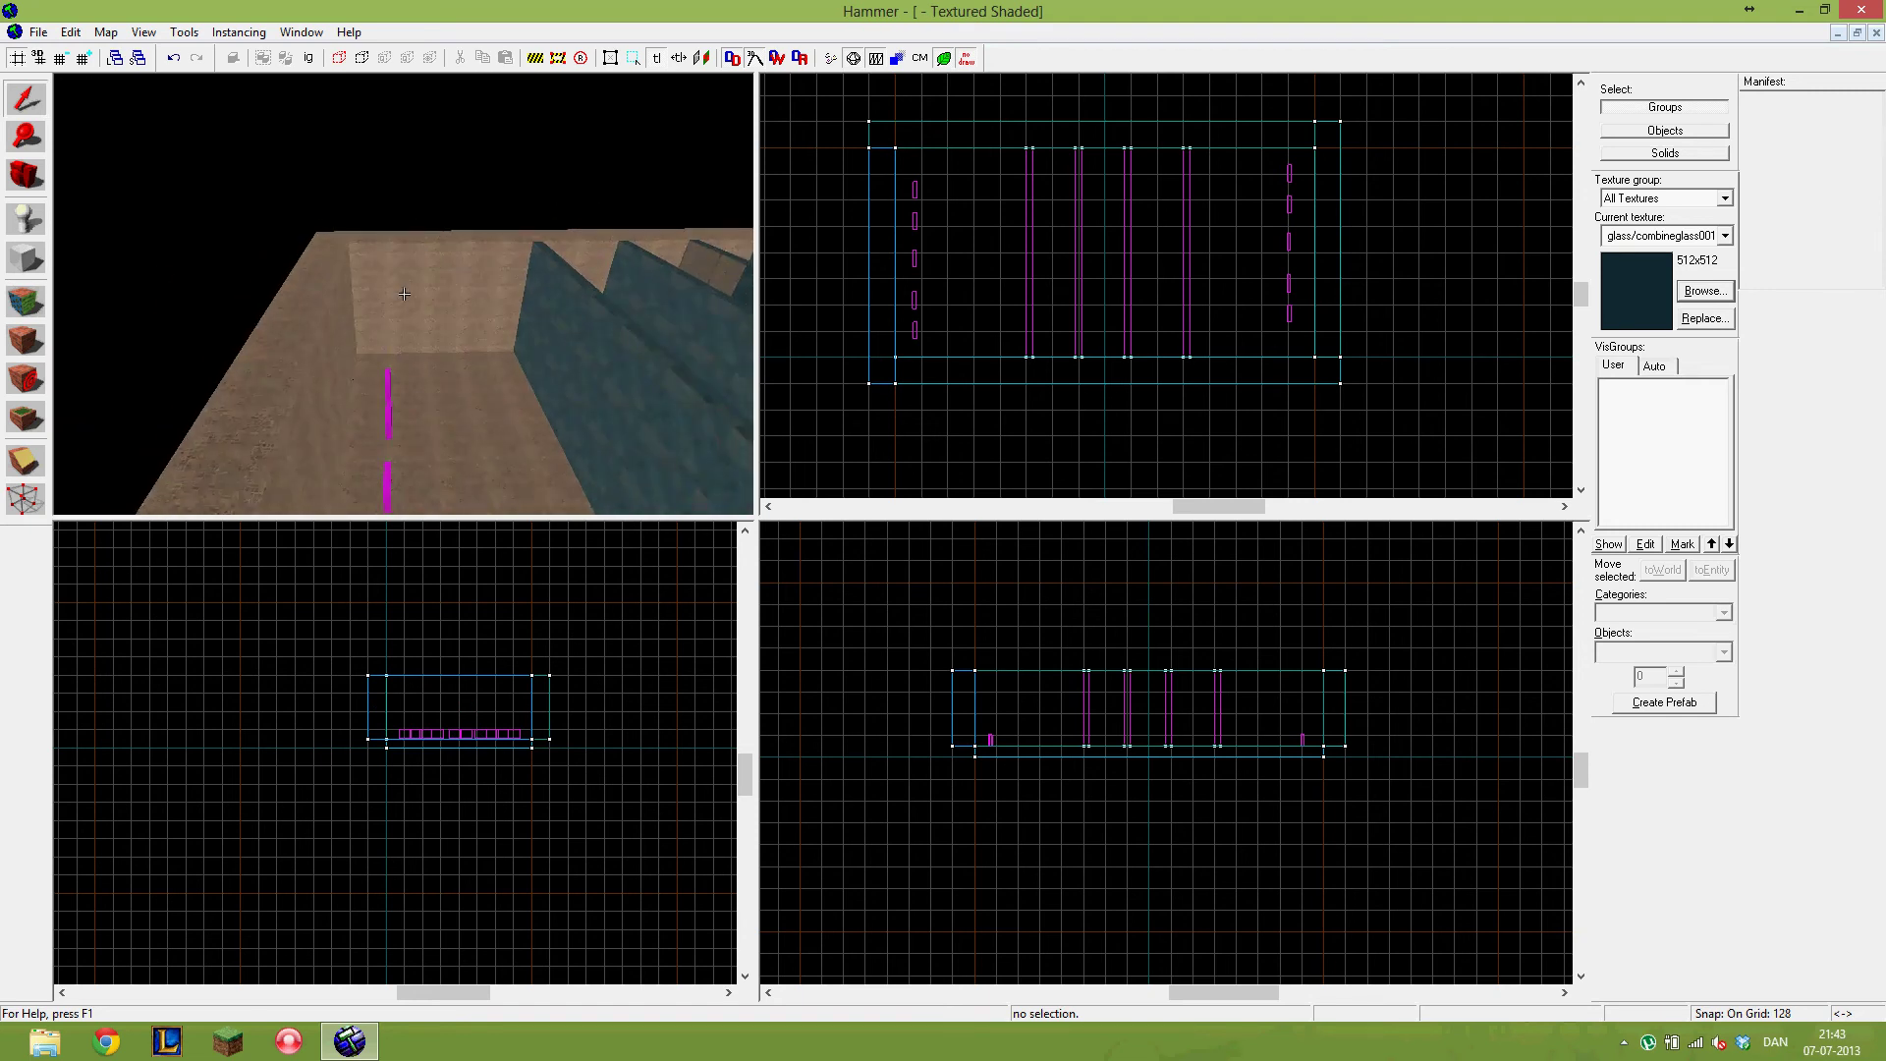
key(z)
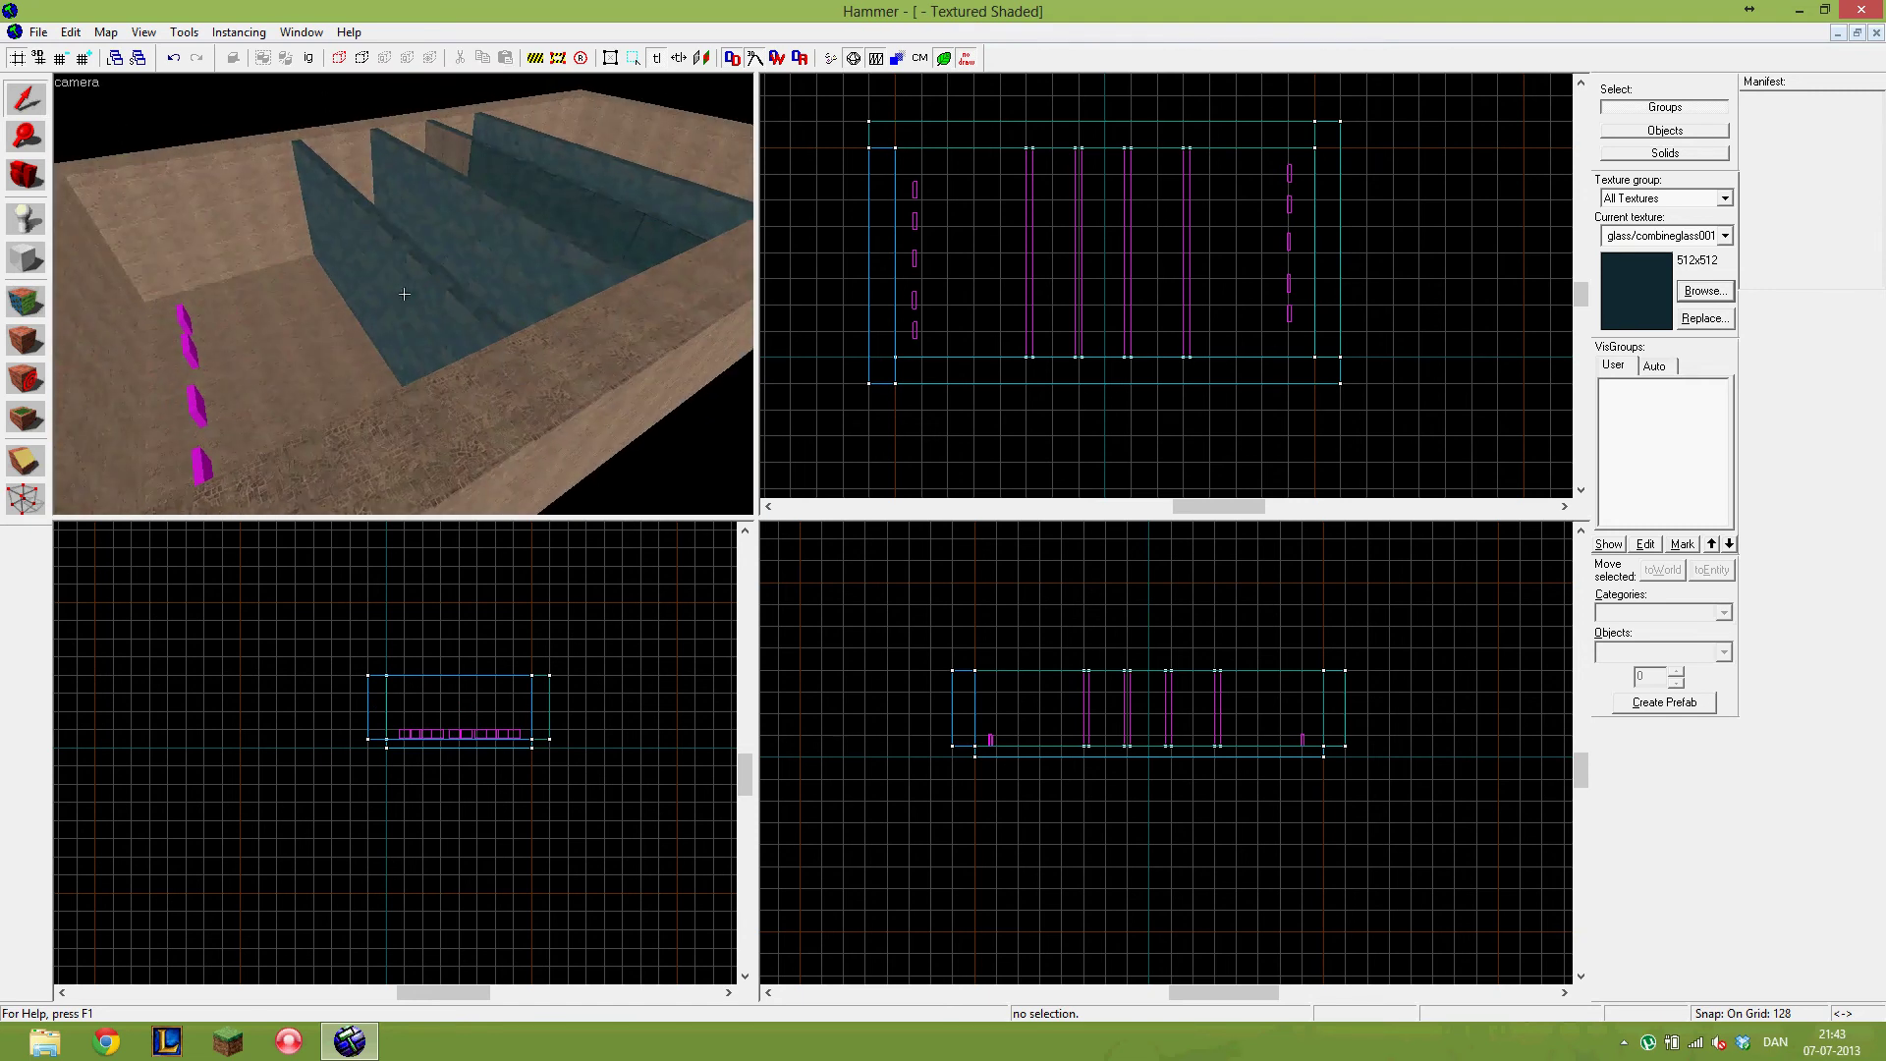
key(z)
key(z)
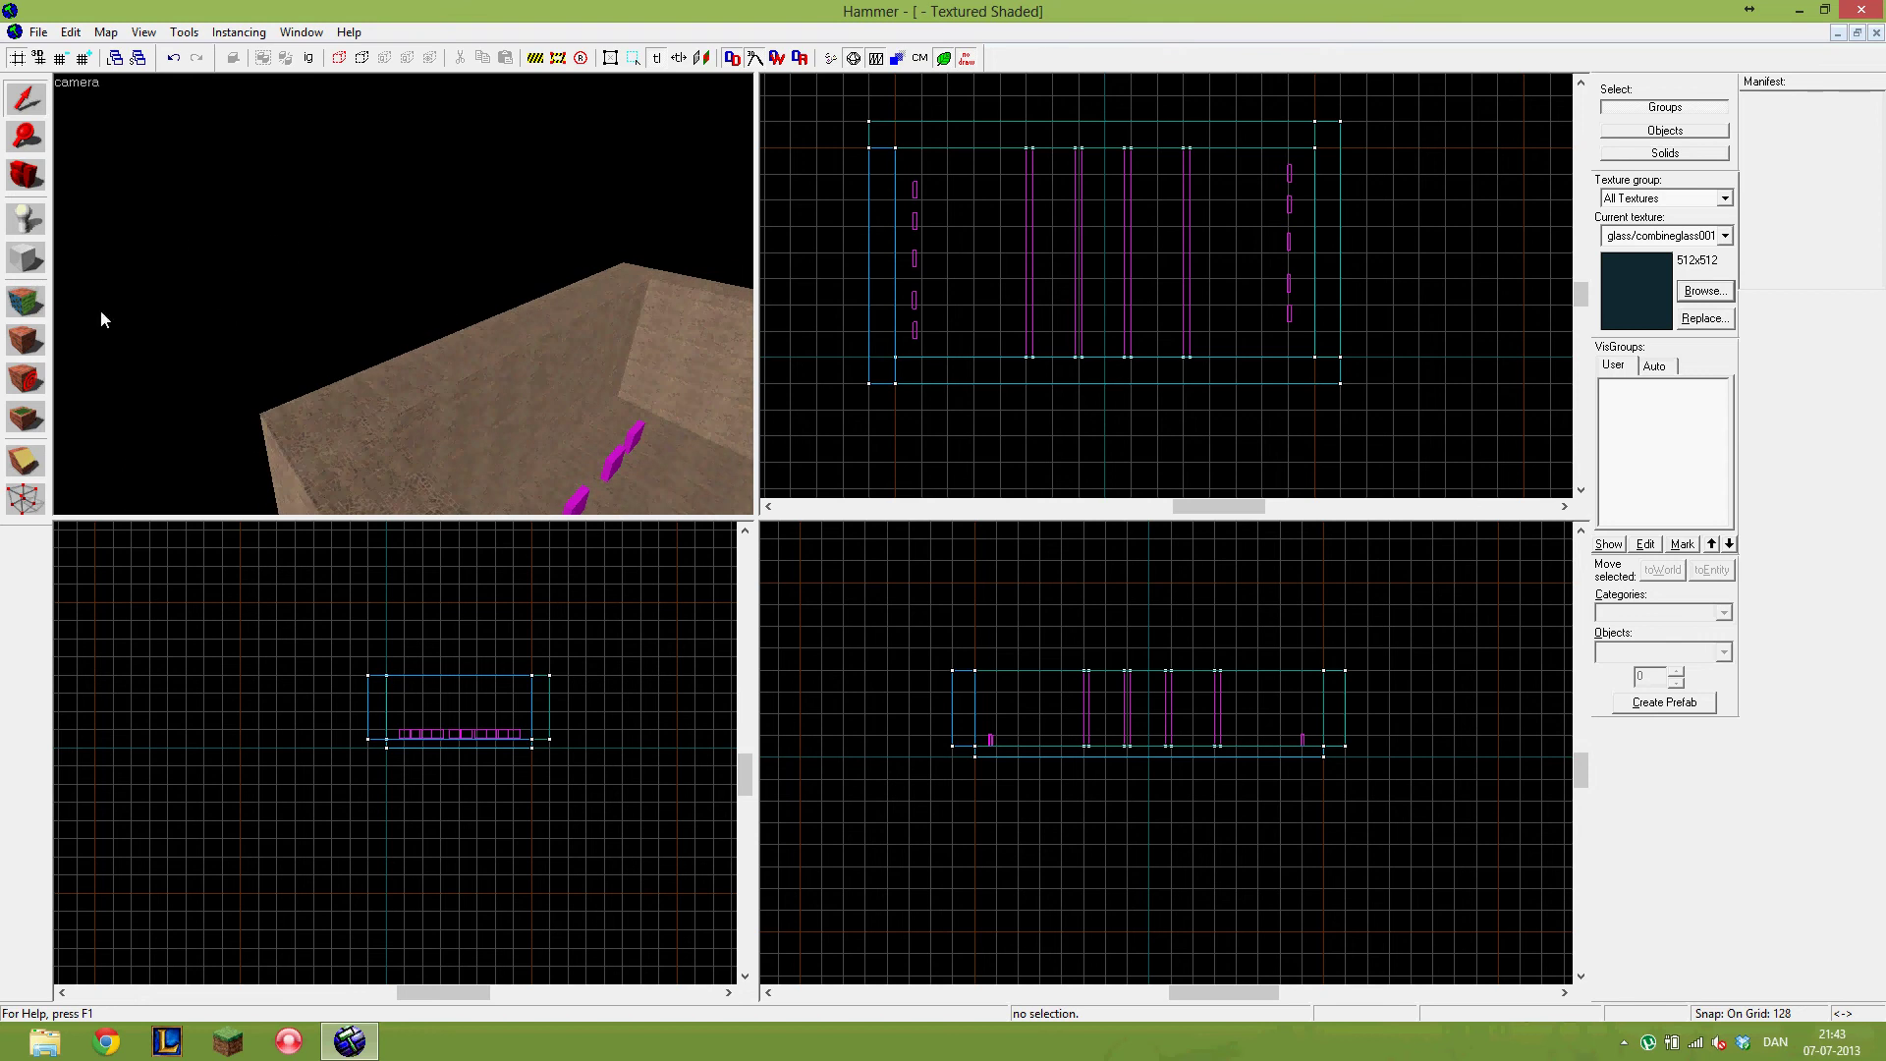
key(z)
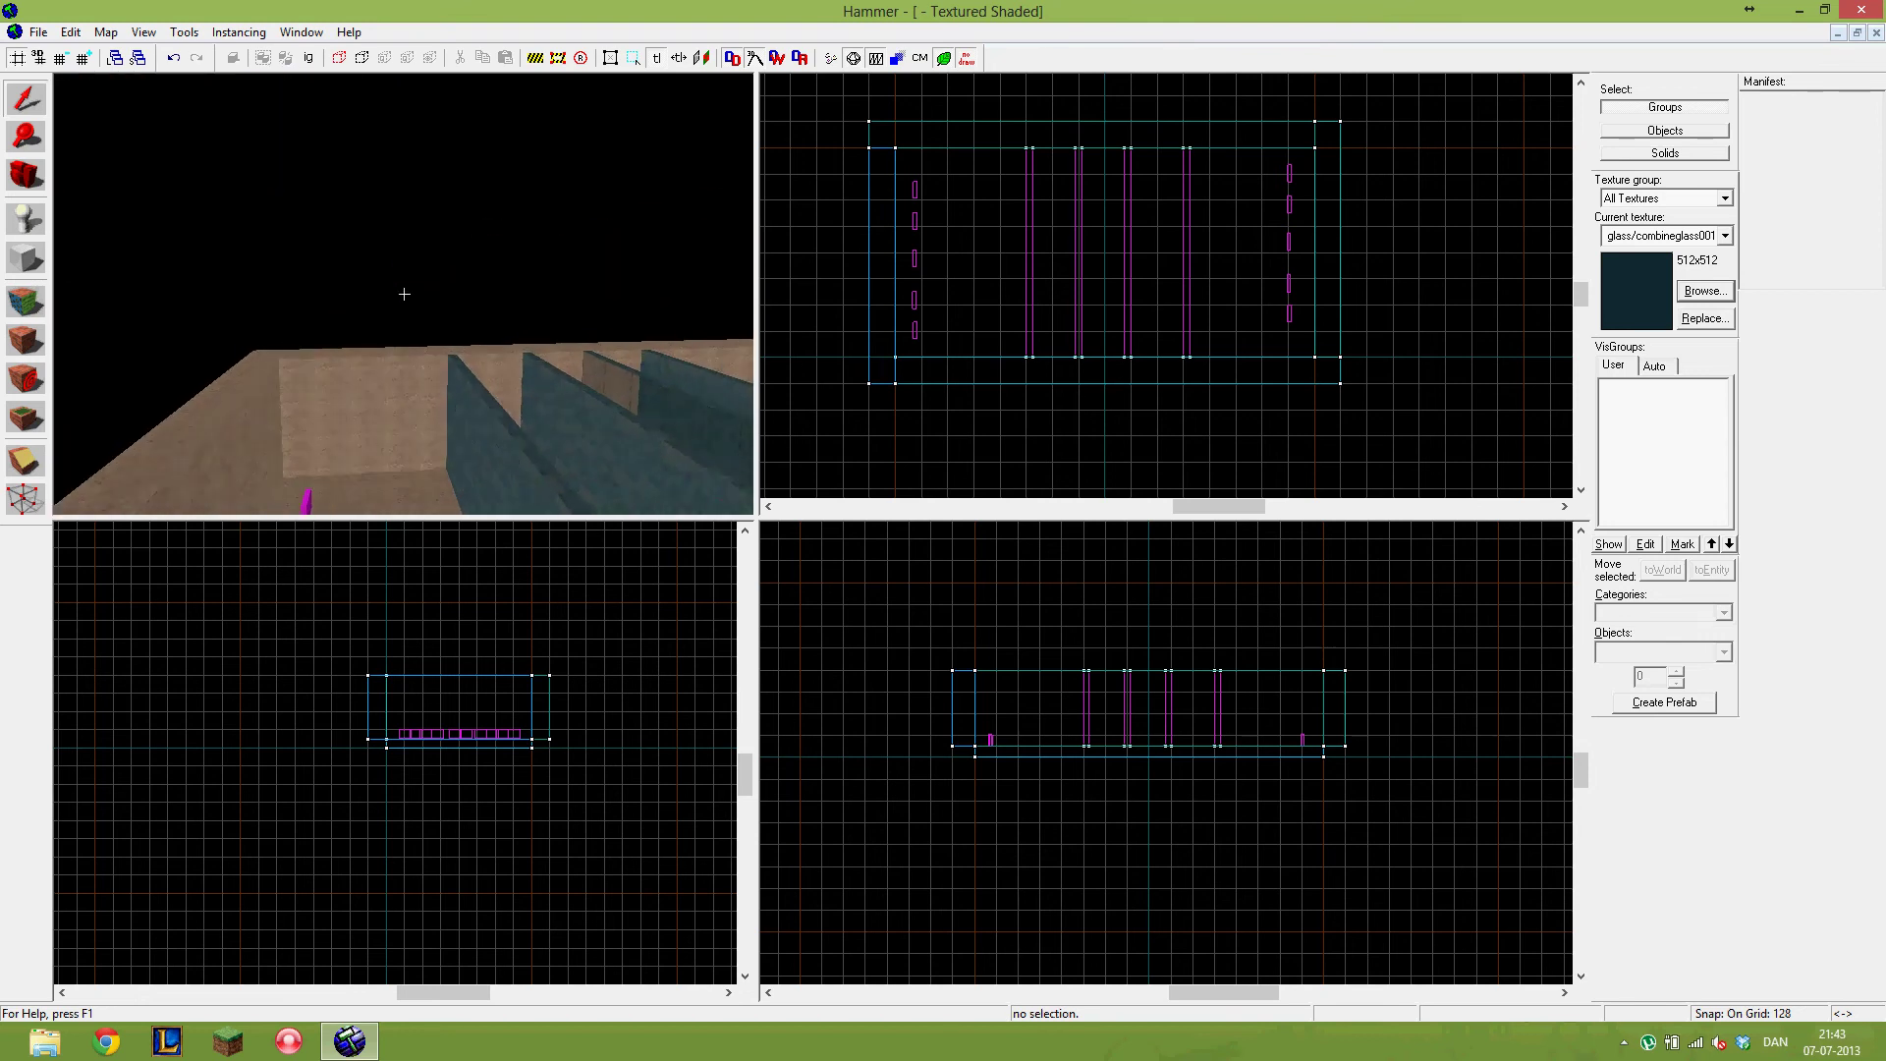
key(z)
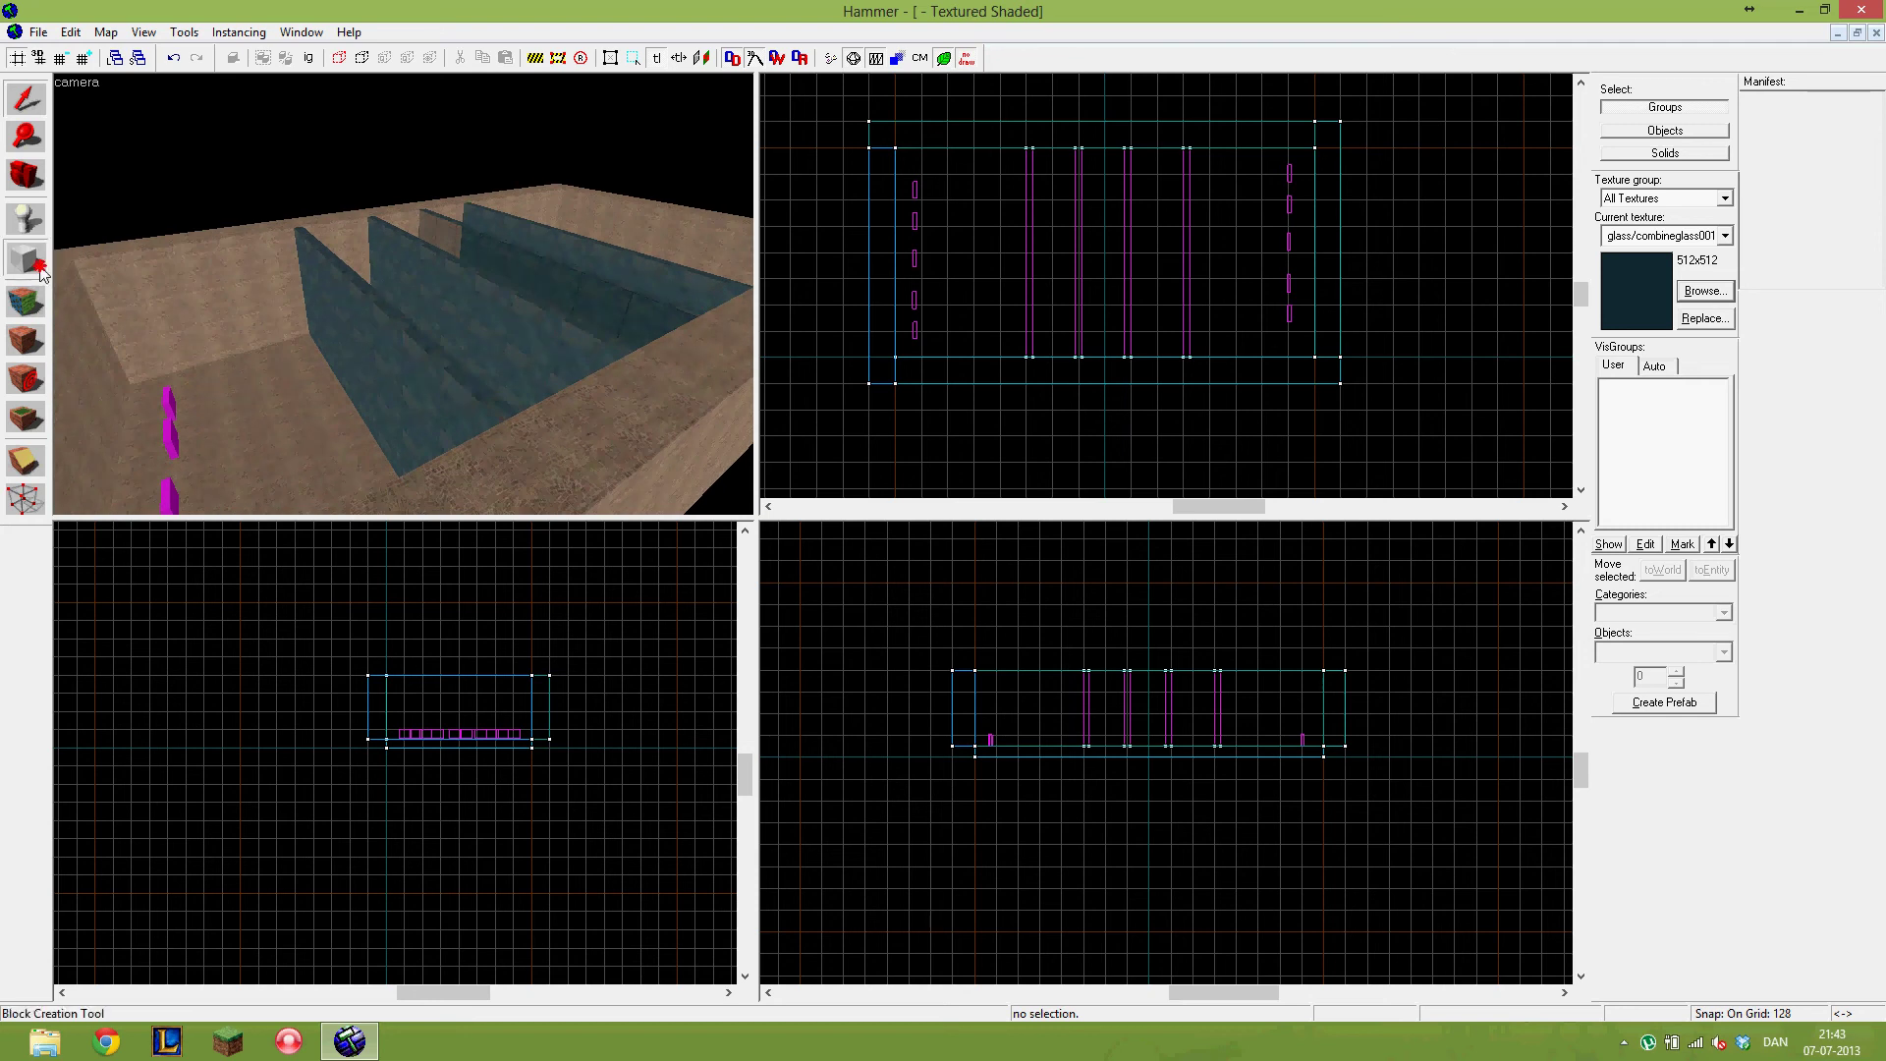
- Start the Block Creation tool, filter the texture browser by "skybox" and choose tools/toolsskybox as the current texture
click(40, 266)
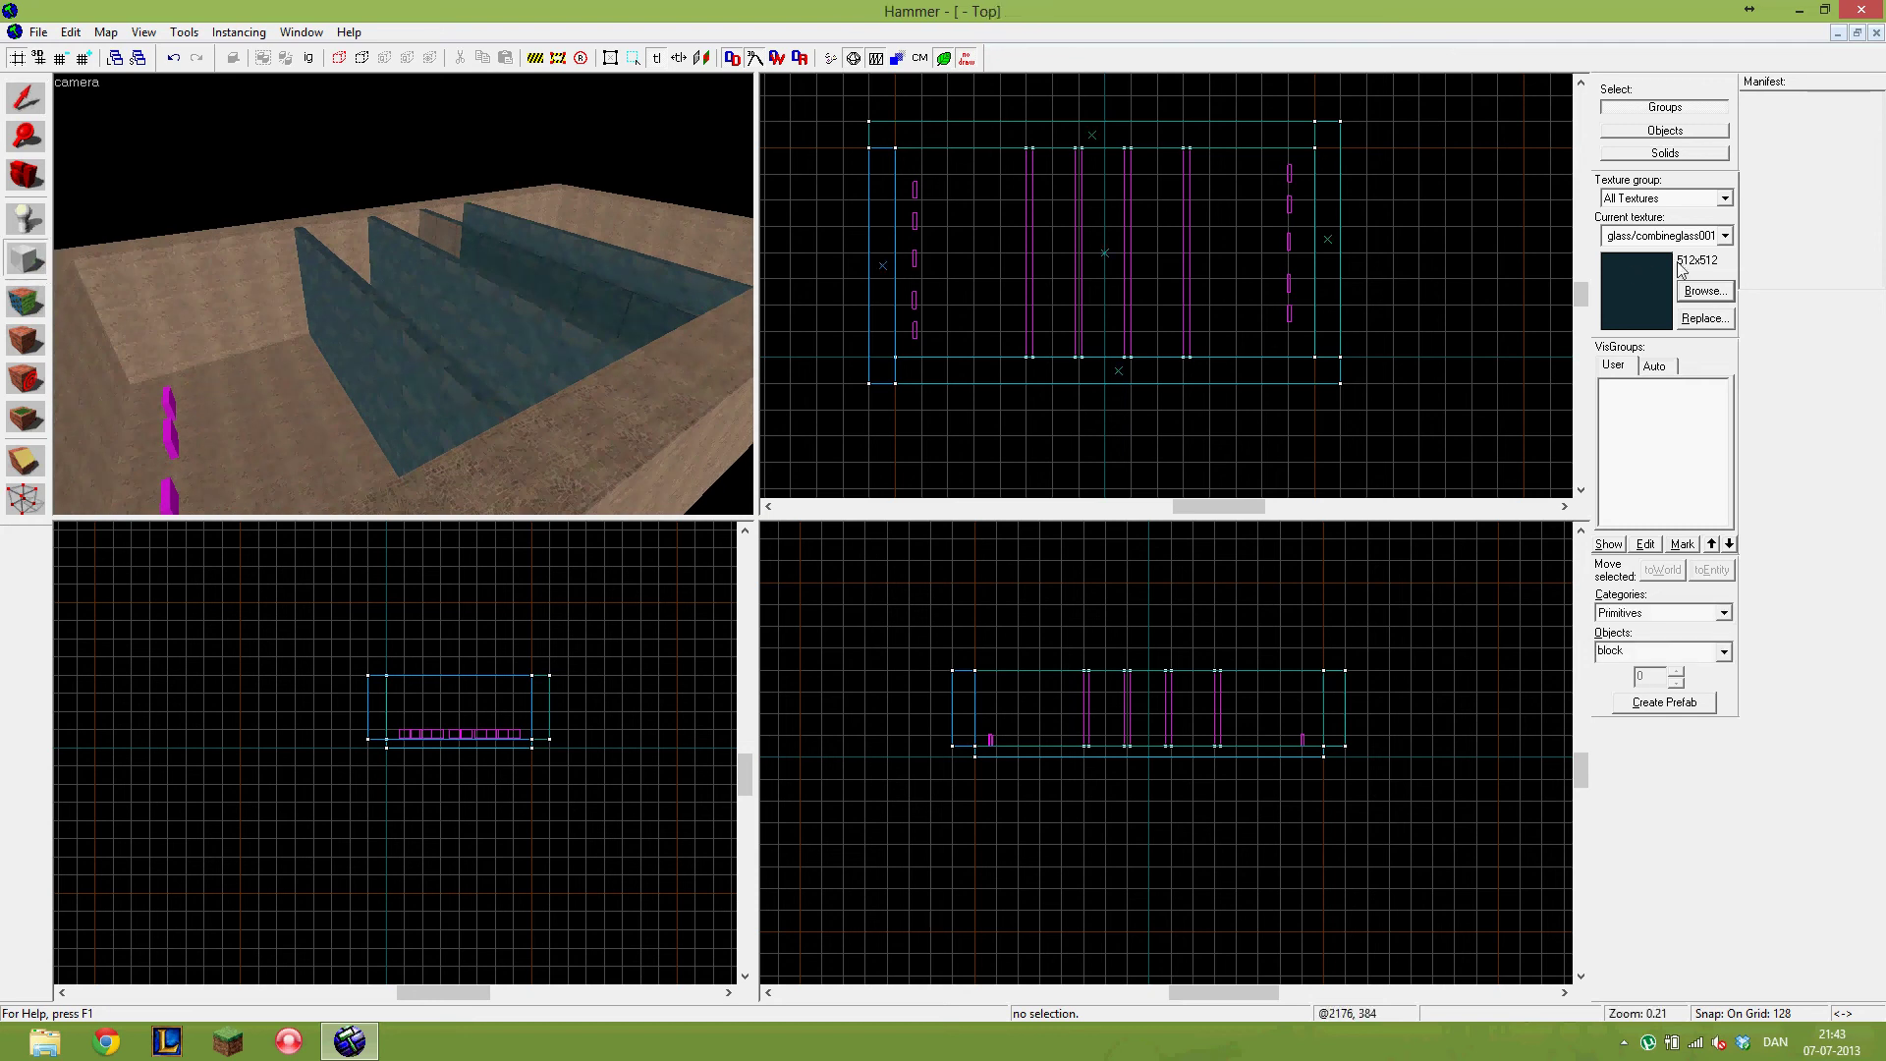
click(1686, 290)
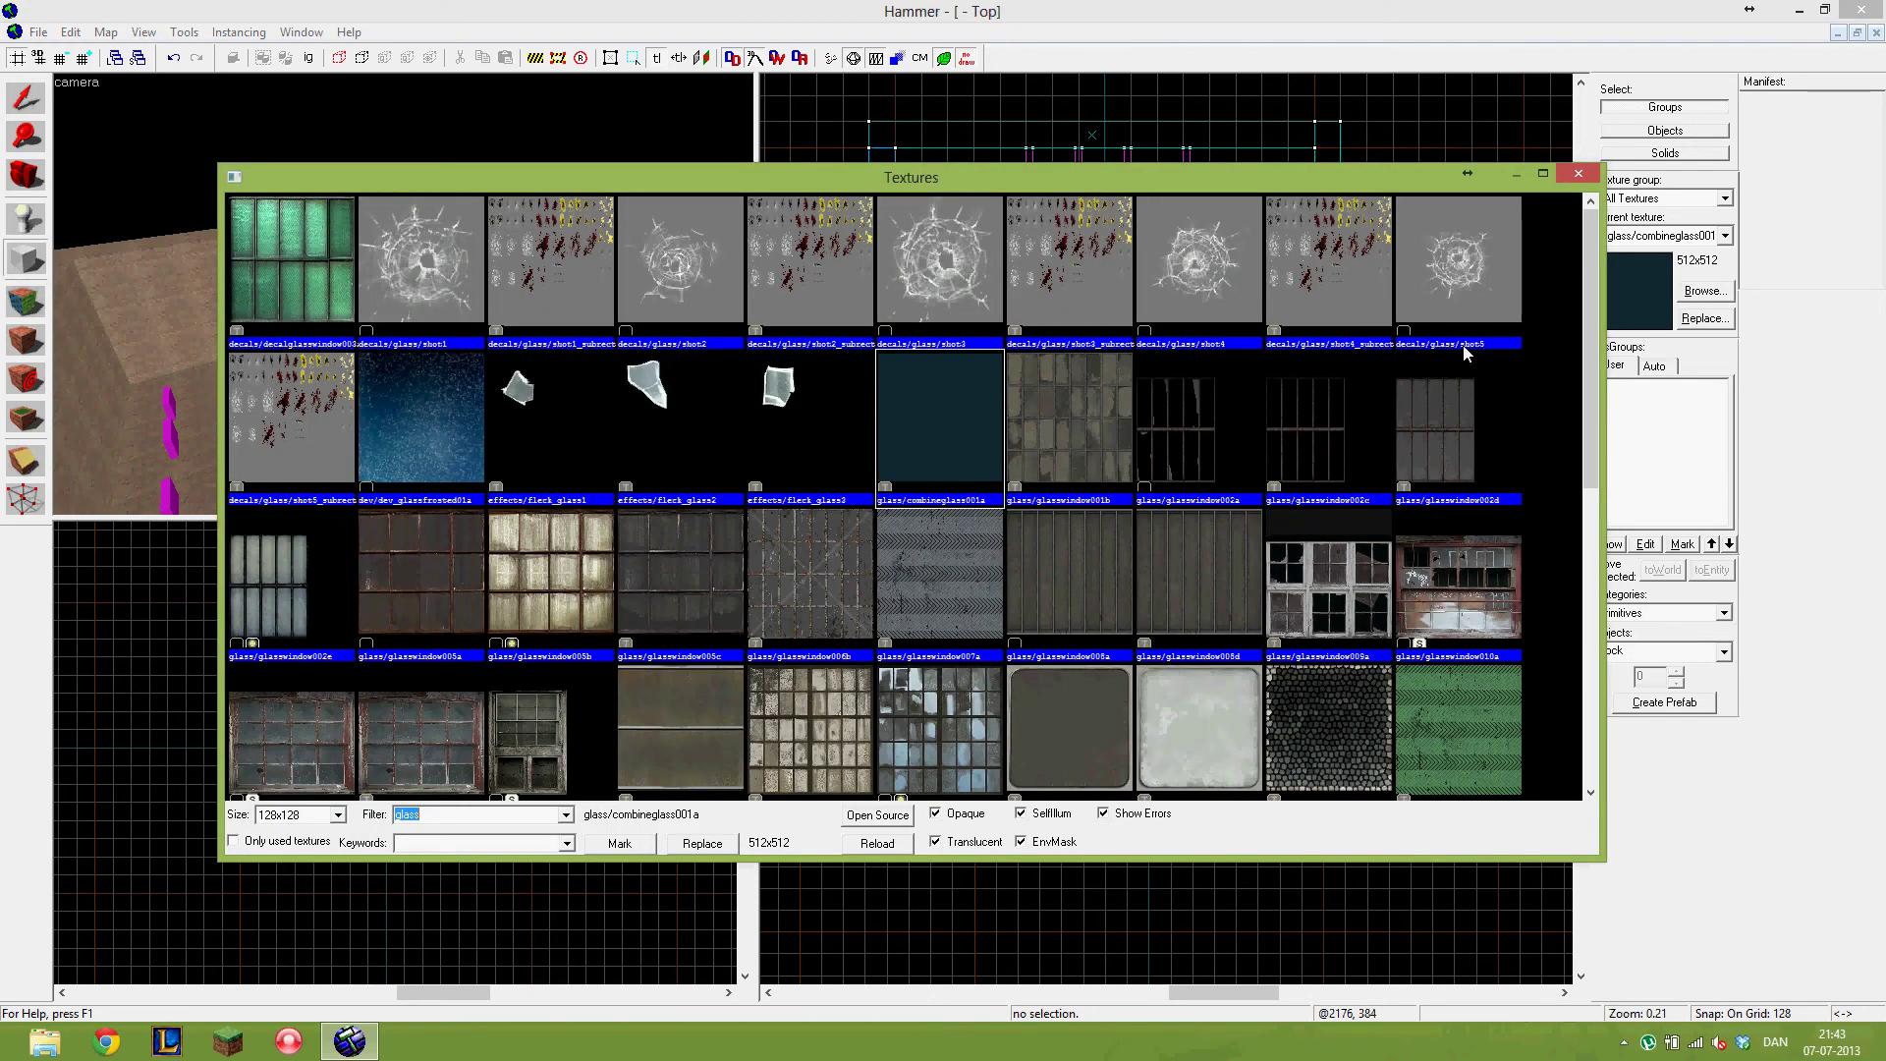
text(skybox)
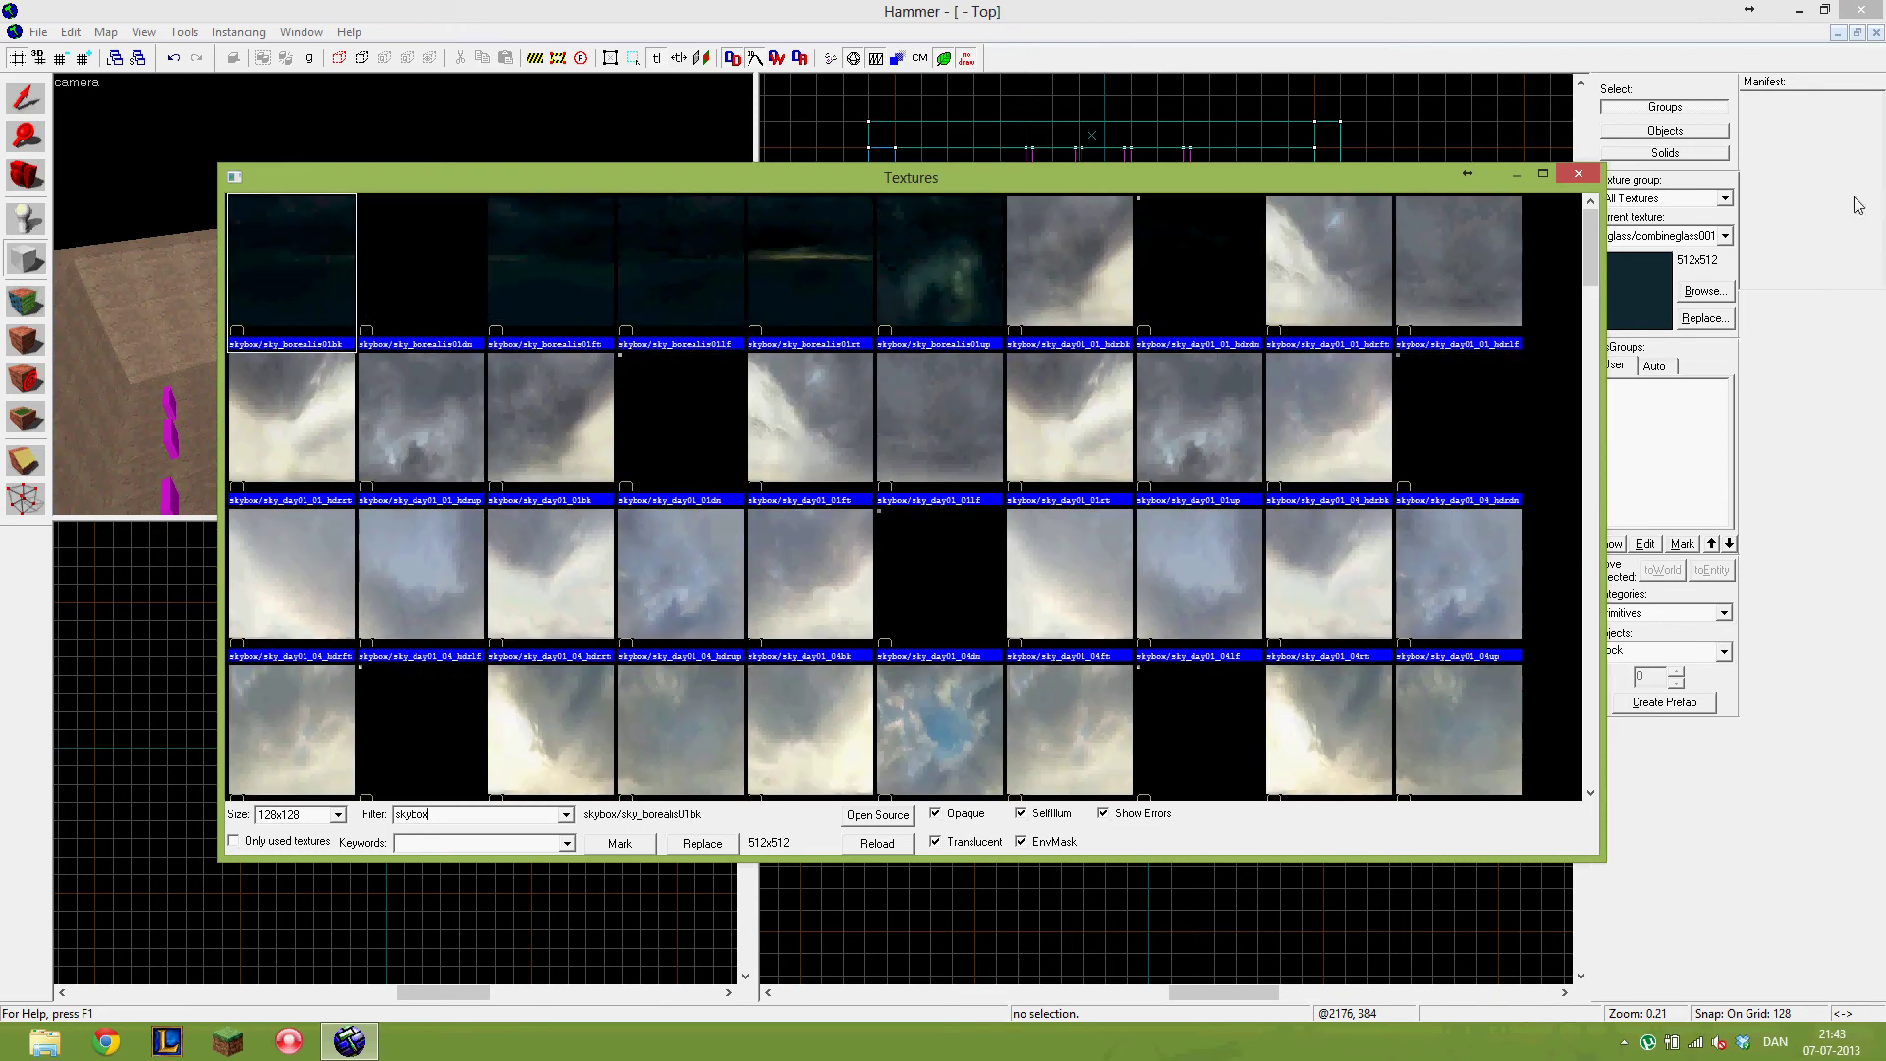
drag(1591, 246, 1592, 766)
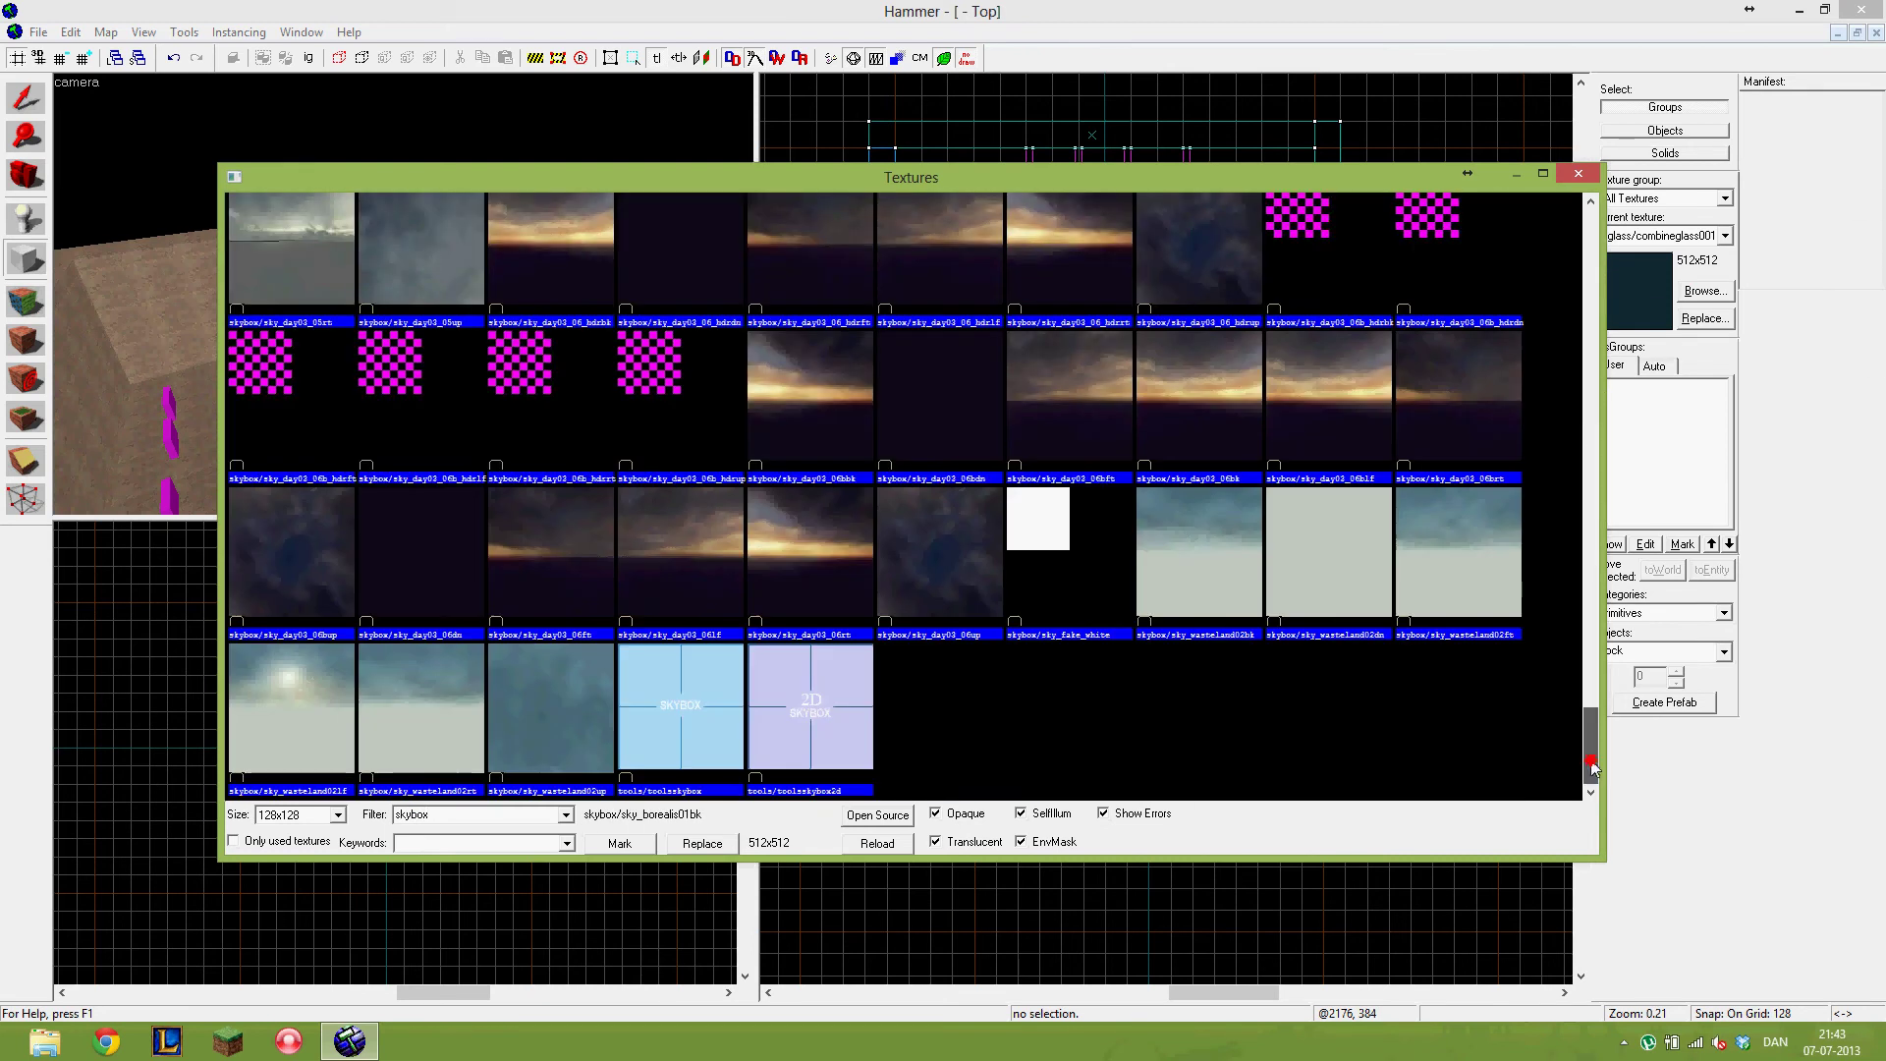
double_click(662, 722)
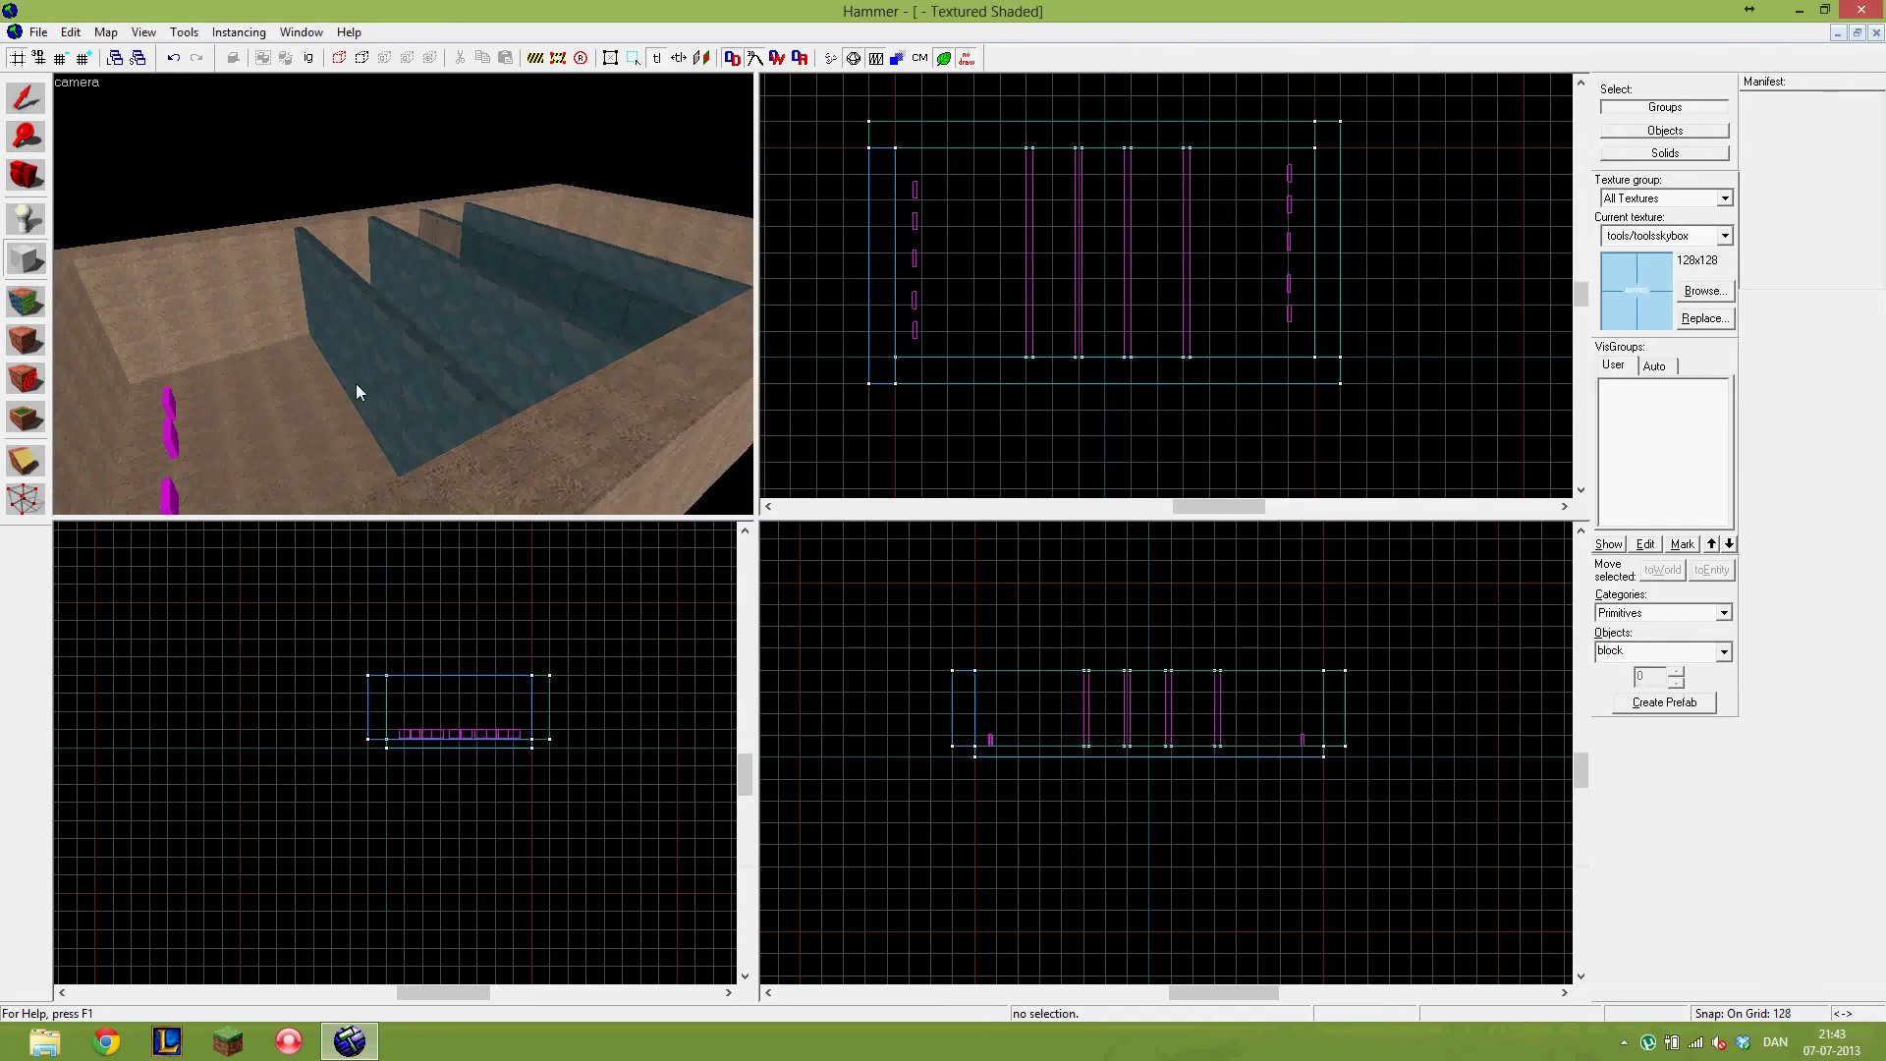
- Create a block 3840 units wide, 2304 long and 1024 high that surrounds the whole map on every side
key(z)
key(z)
scroll(800, 99, down, 1)
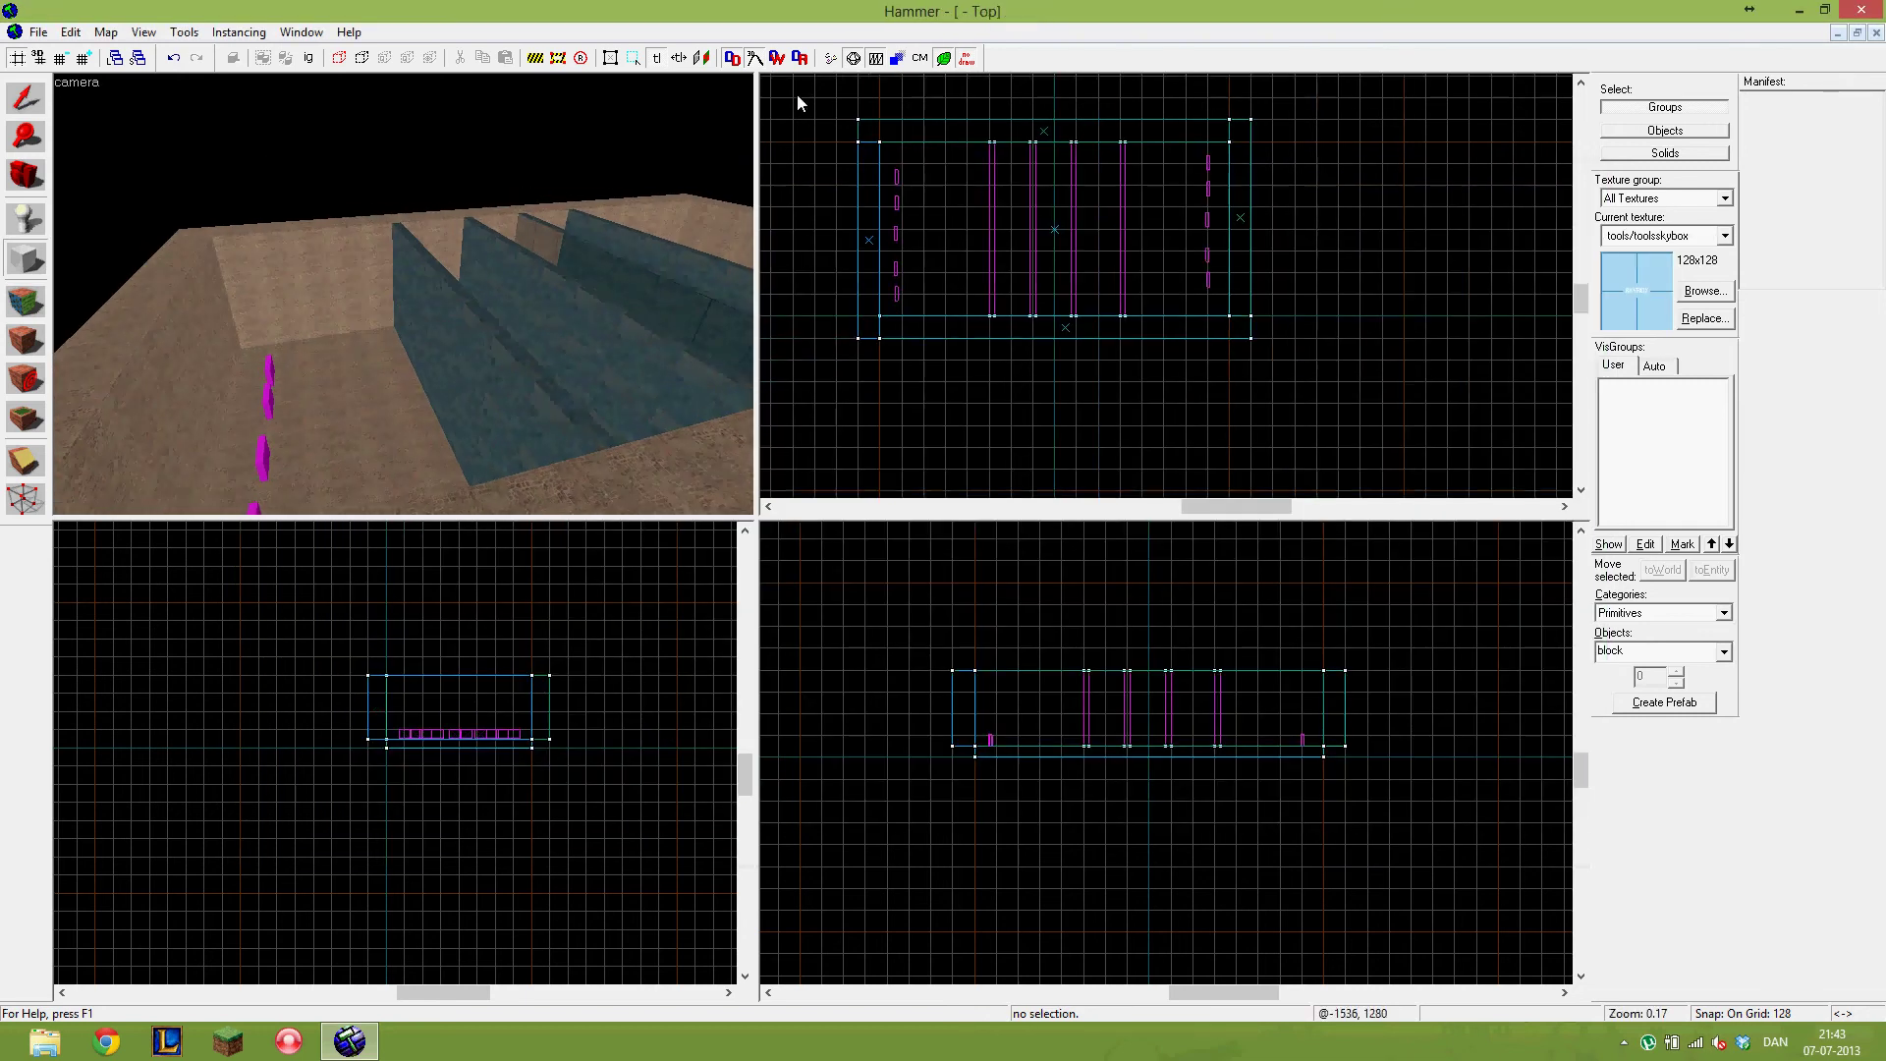
click(1581, 84)
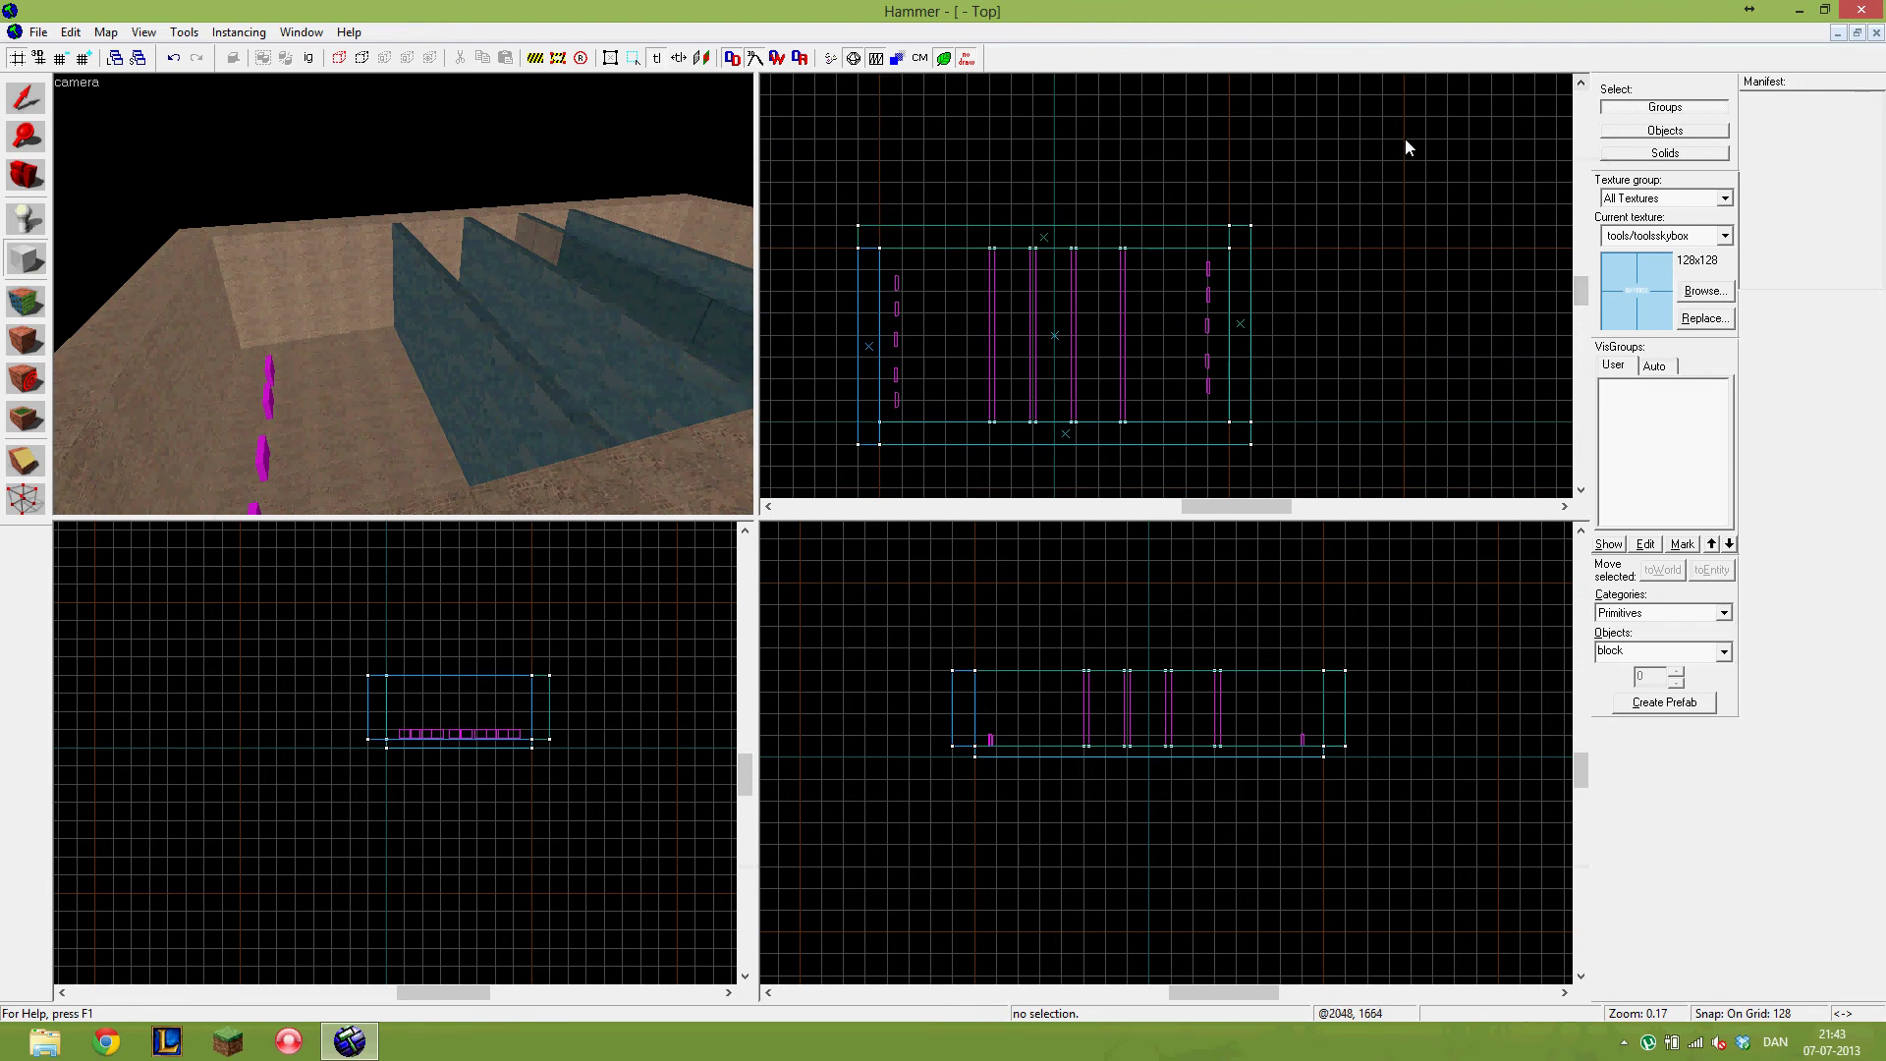
drag(1405, 147, 792, 412)
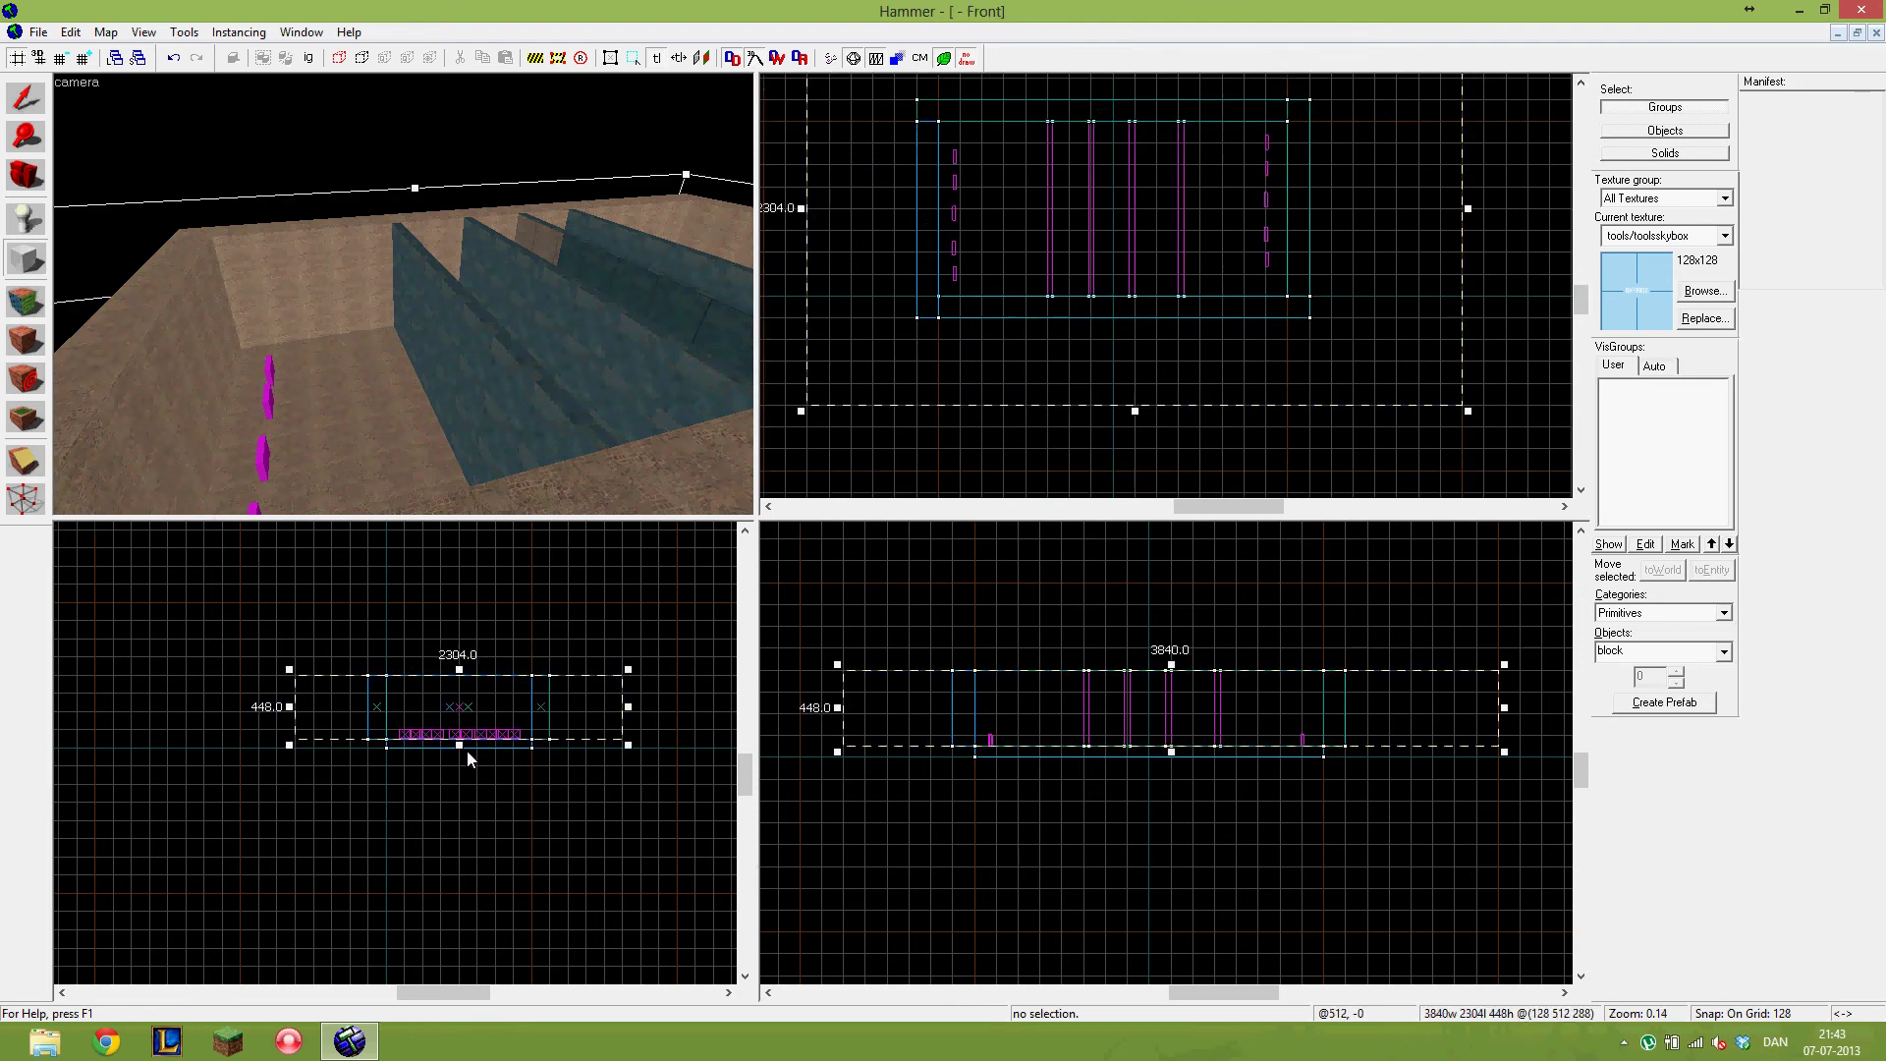
drag(460, 747, 467, 784)
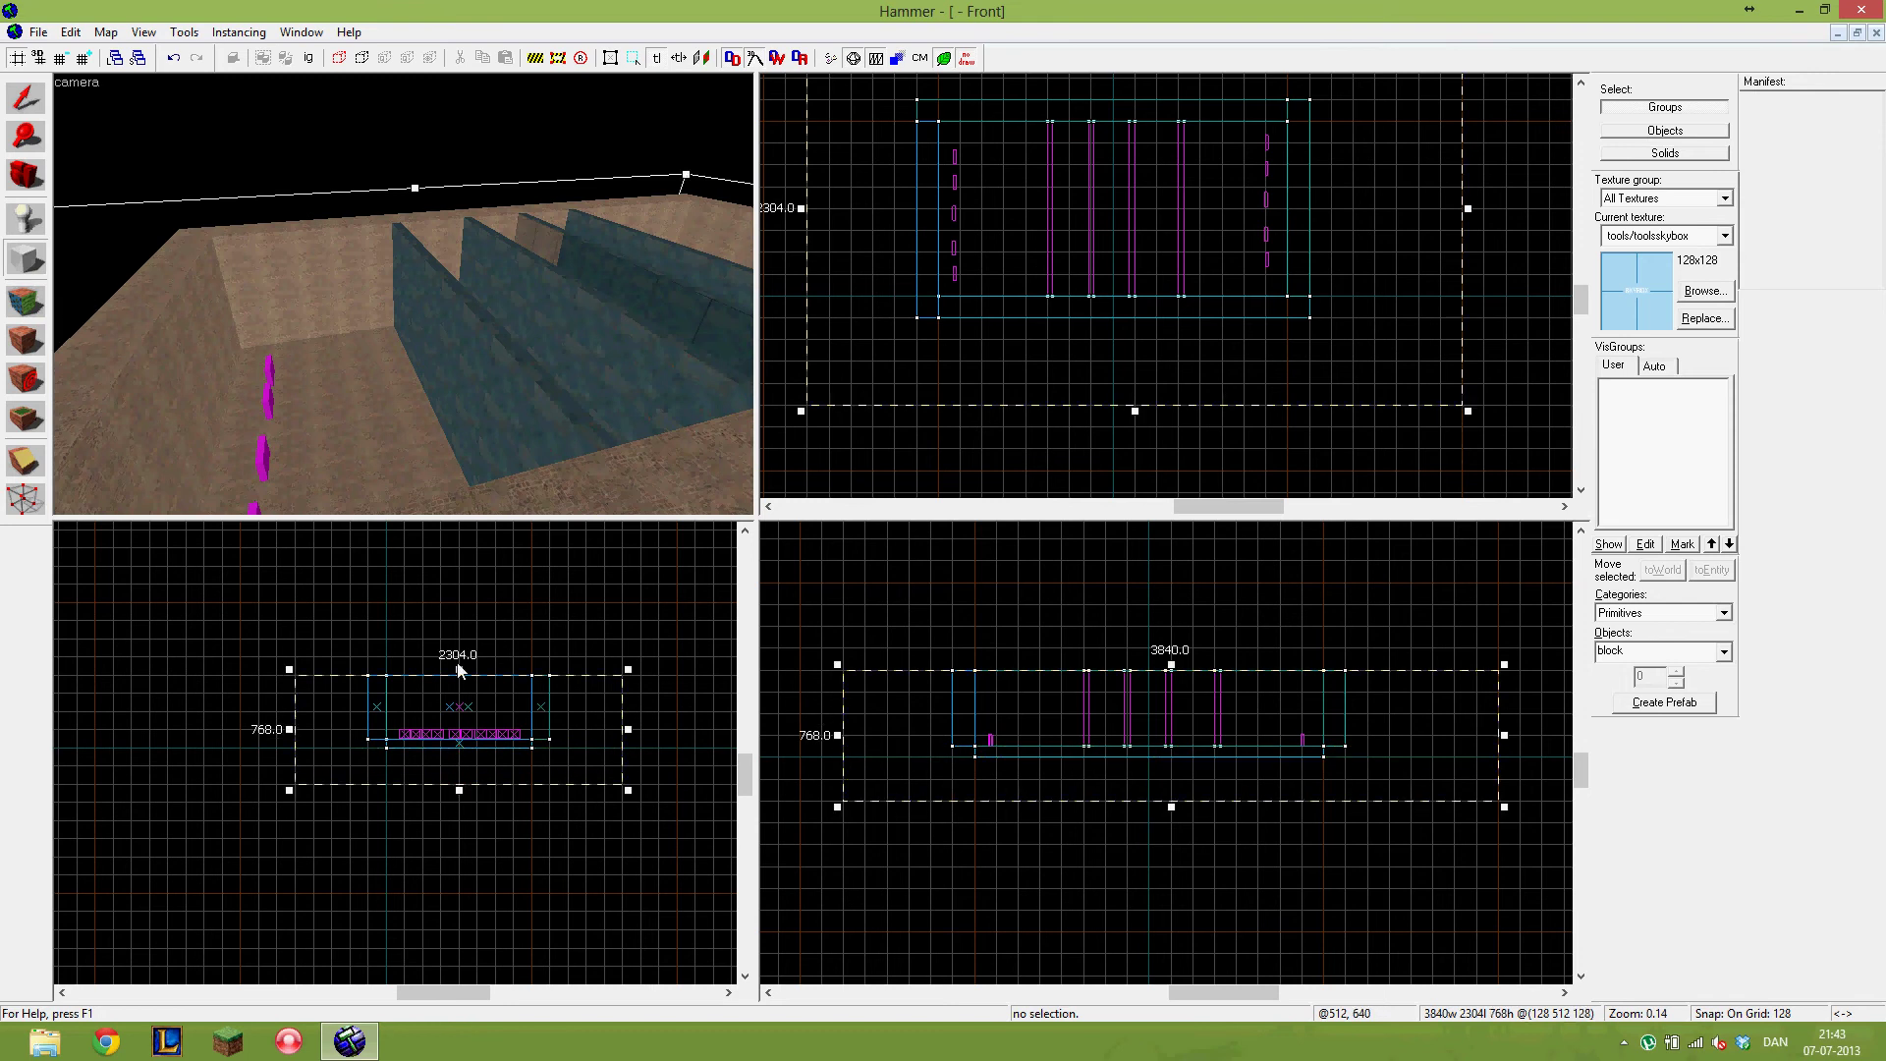
key(Return)
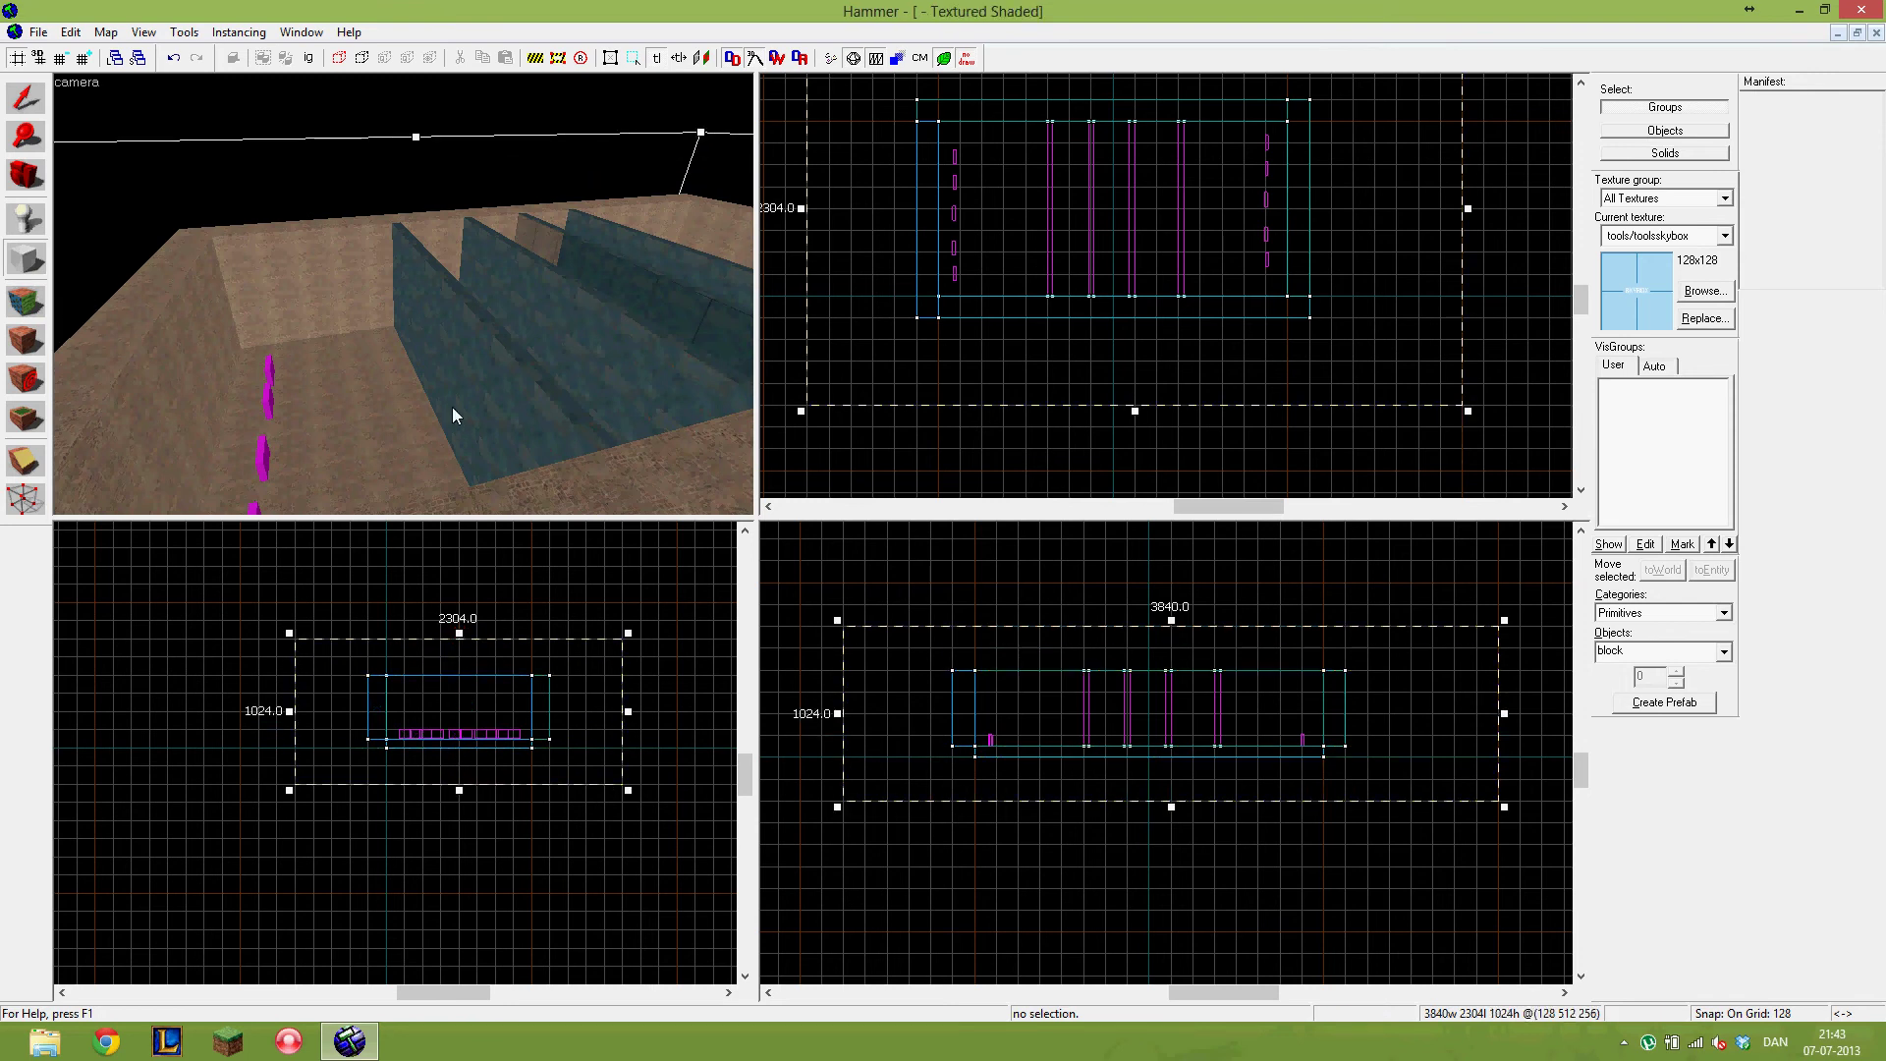
- Create the drawn toolsskybox block as a solid and make it hollow outward with a negative wall thickness
key(z)
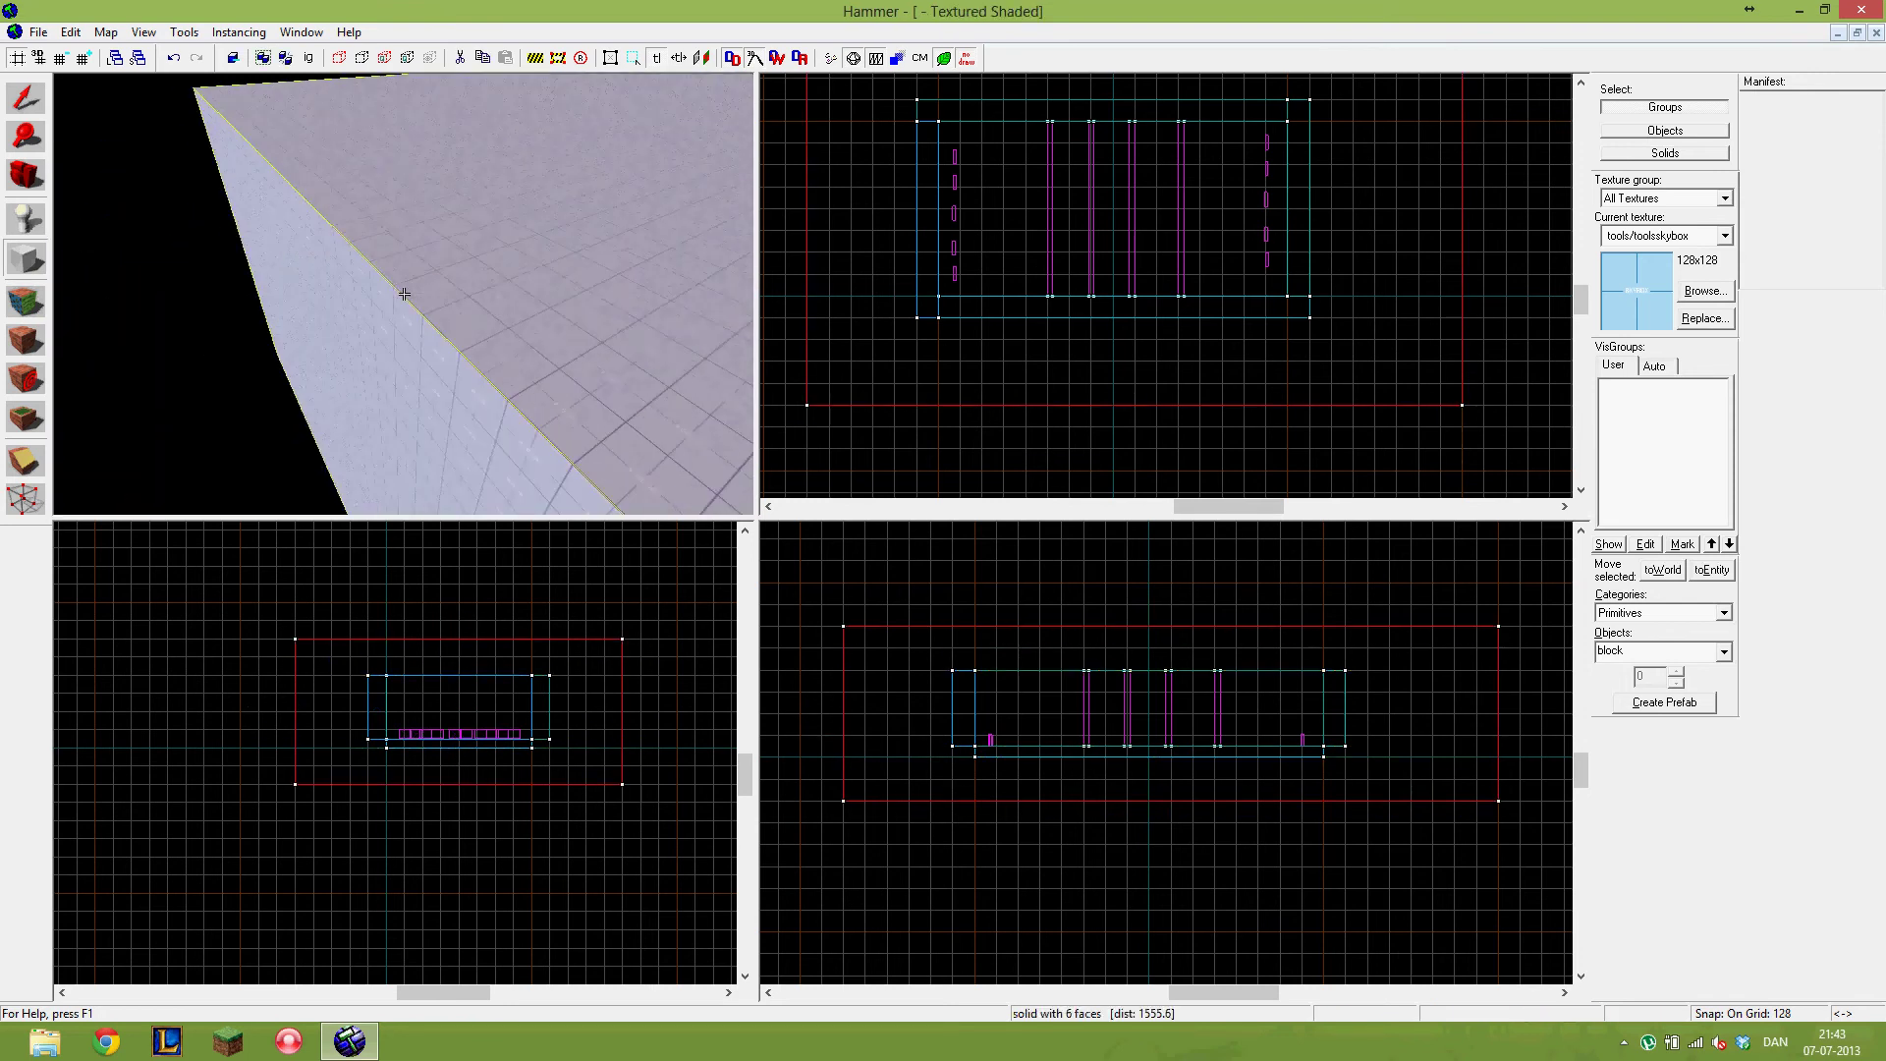
key(w)
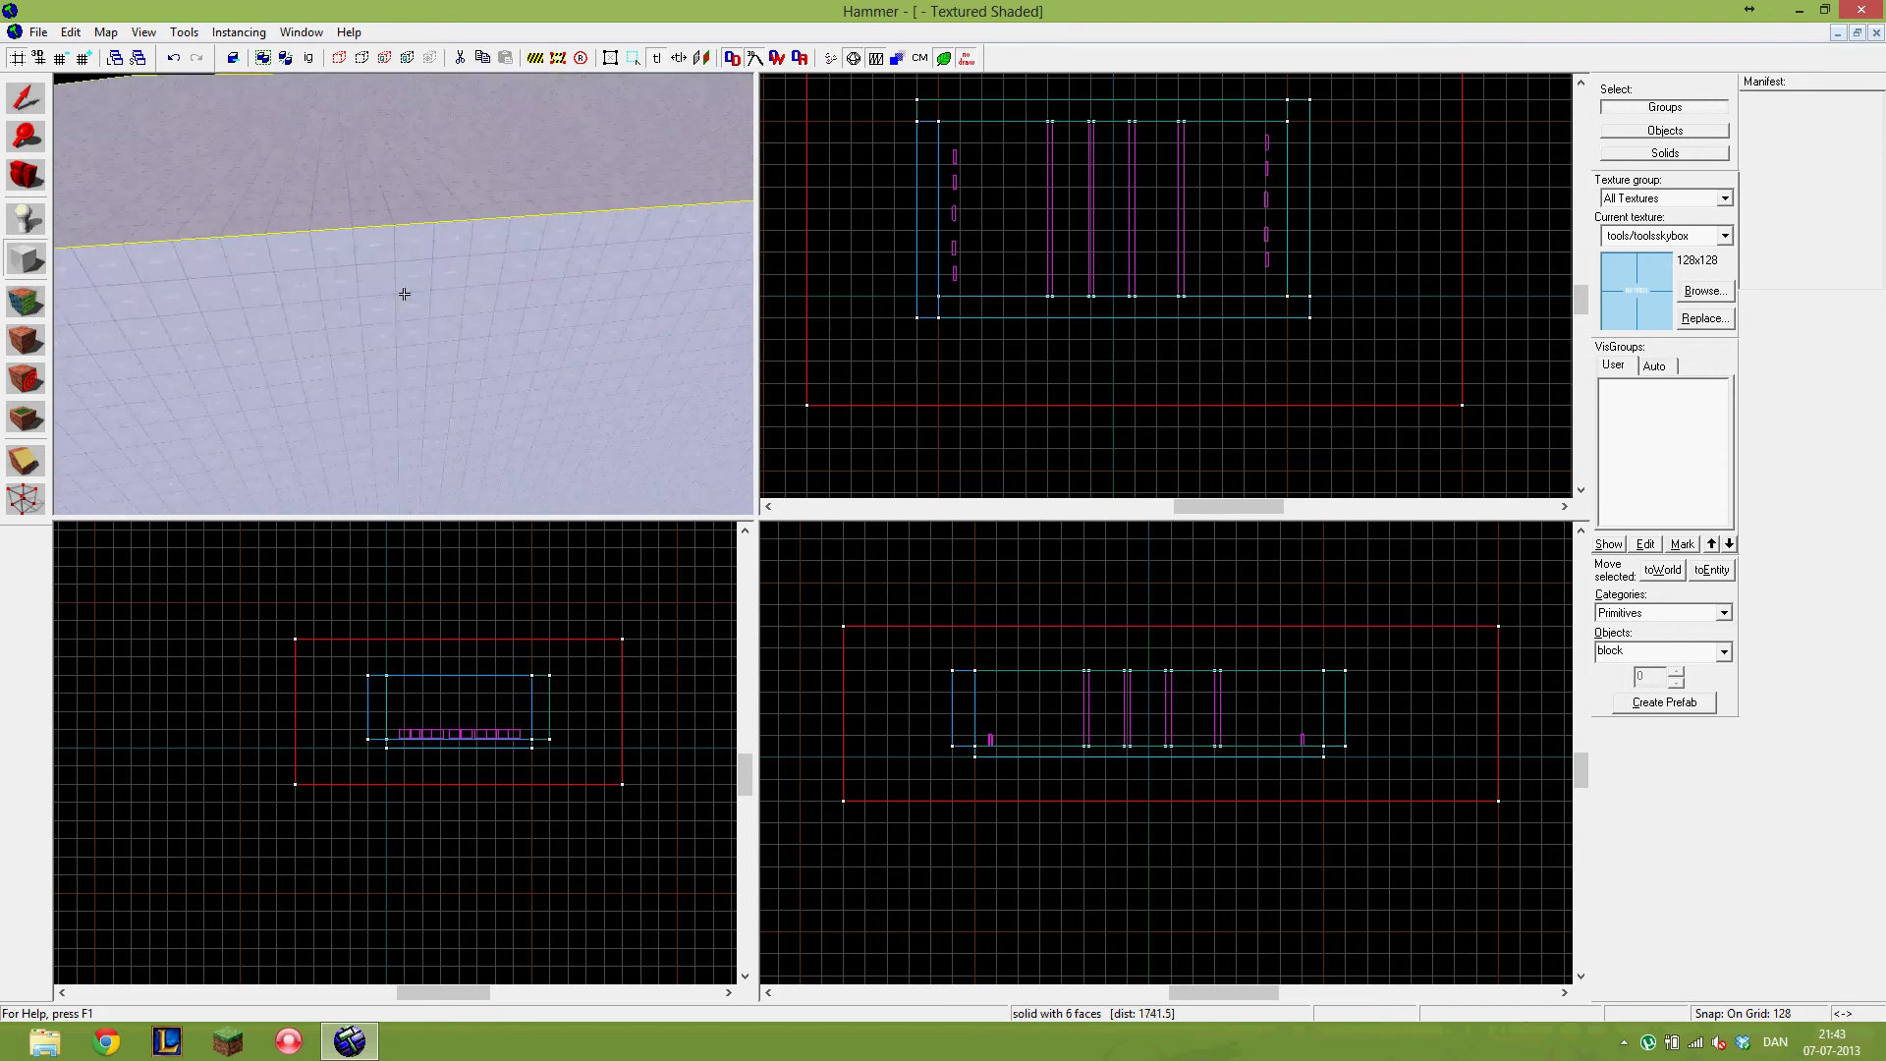
key(w)
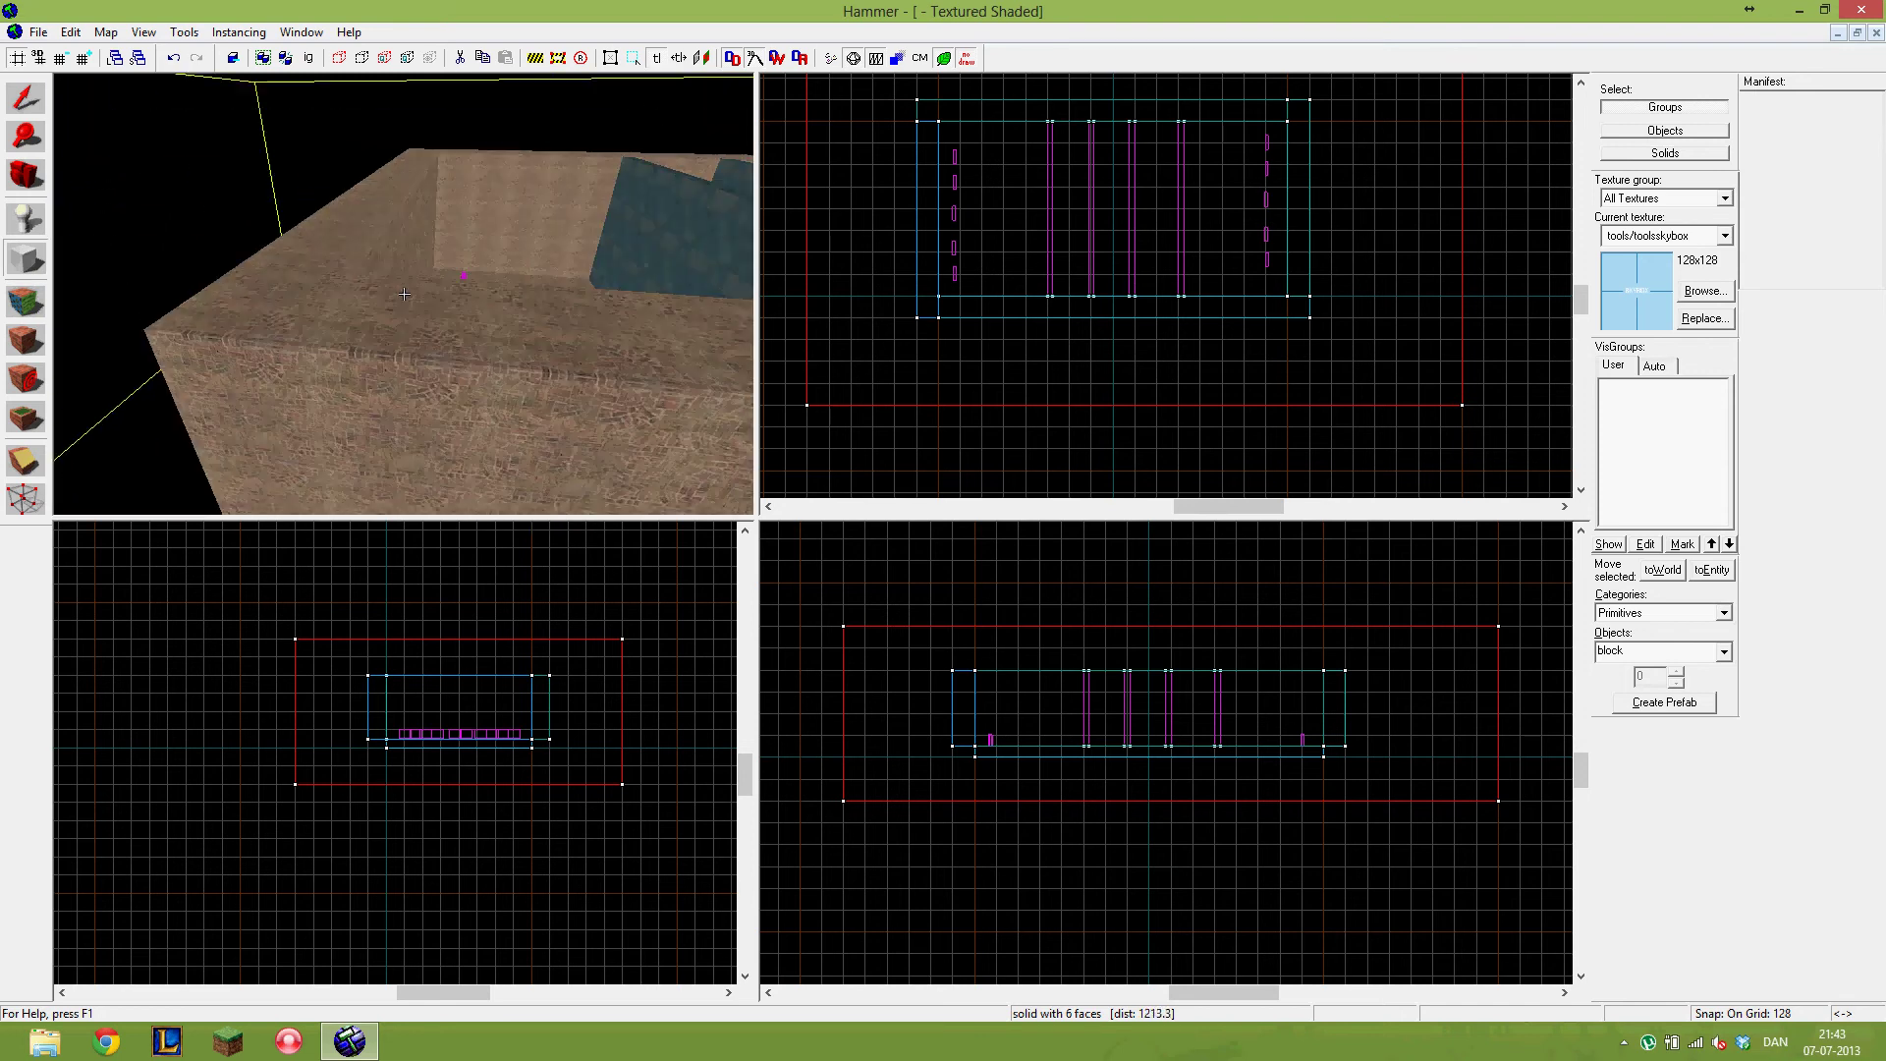
key(w)
key(z)
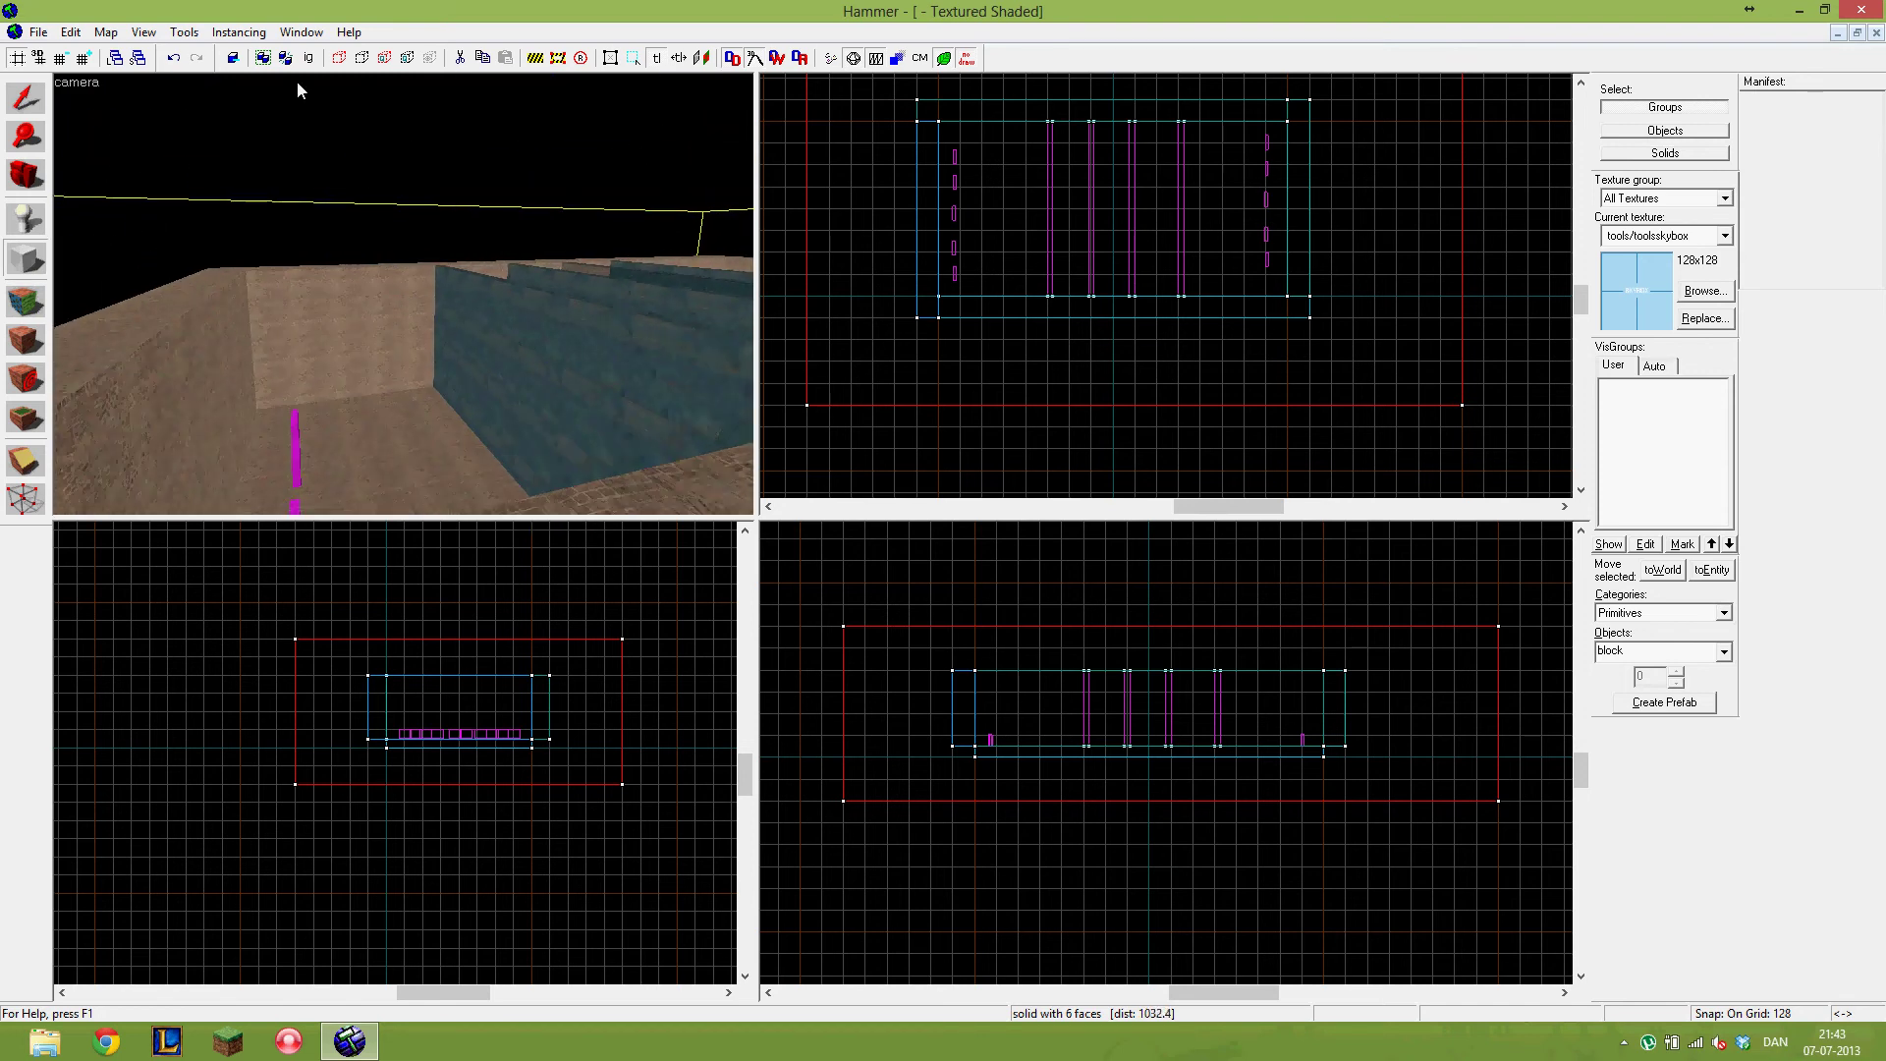
click(181, 32)
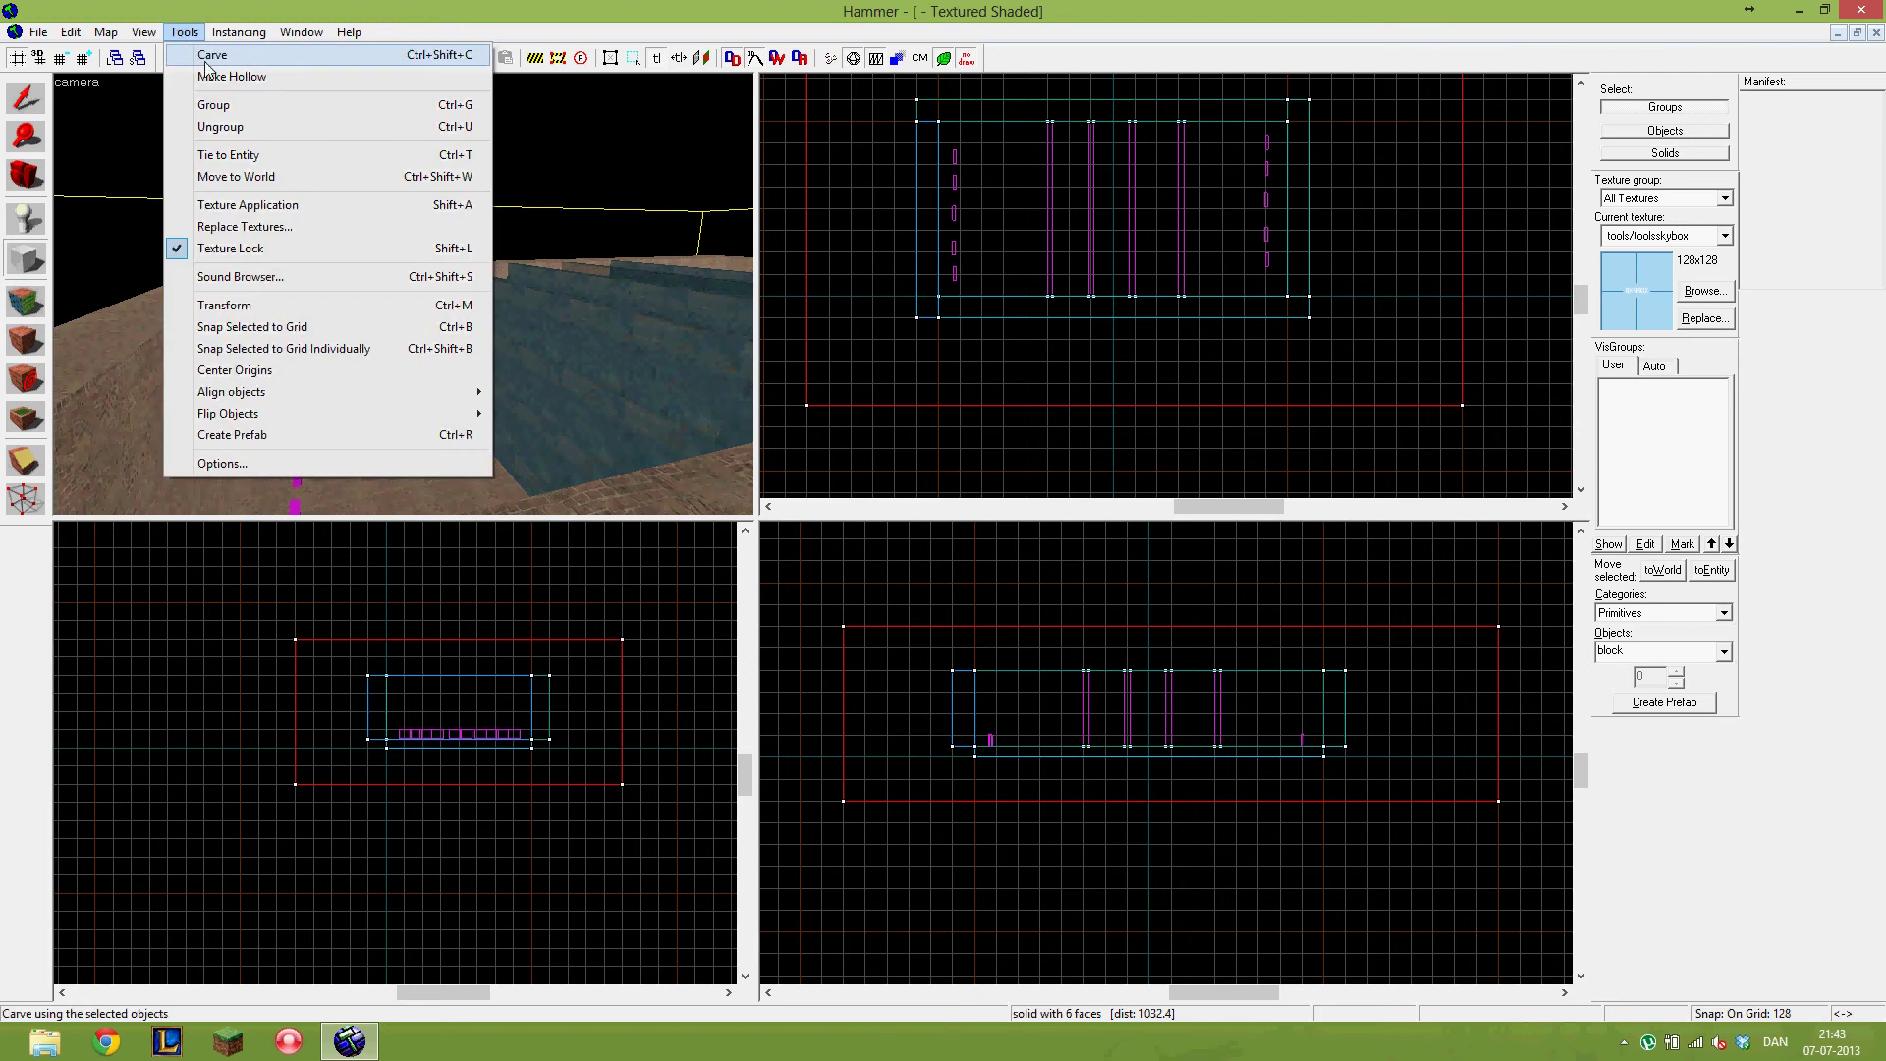
click(202, 71)
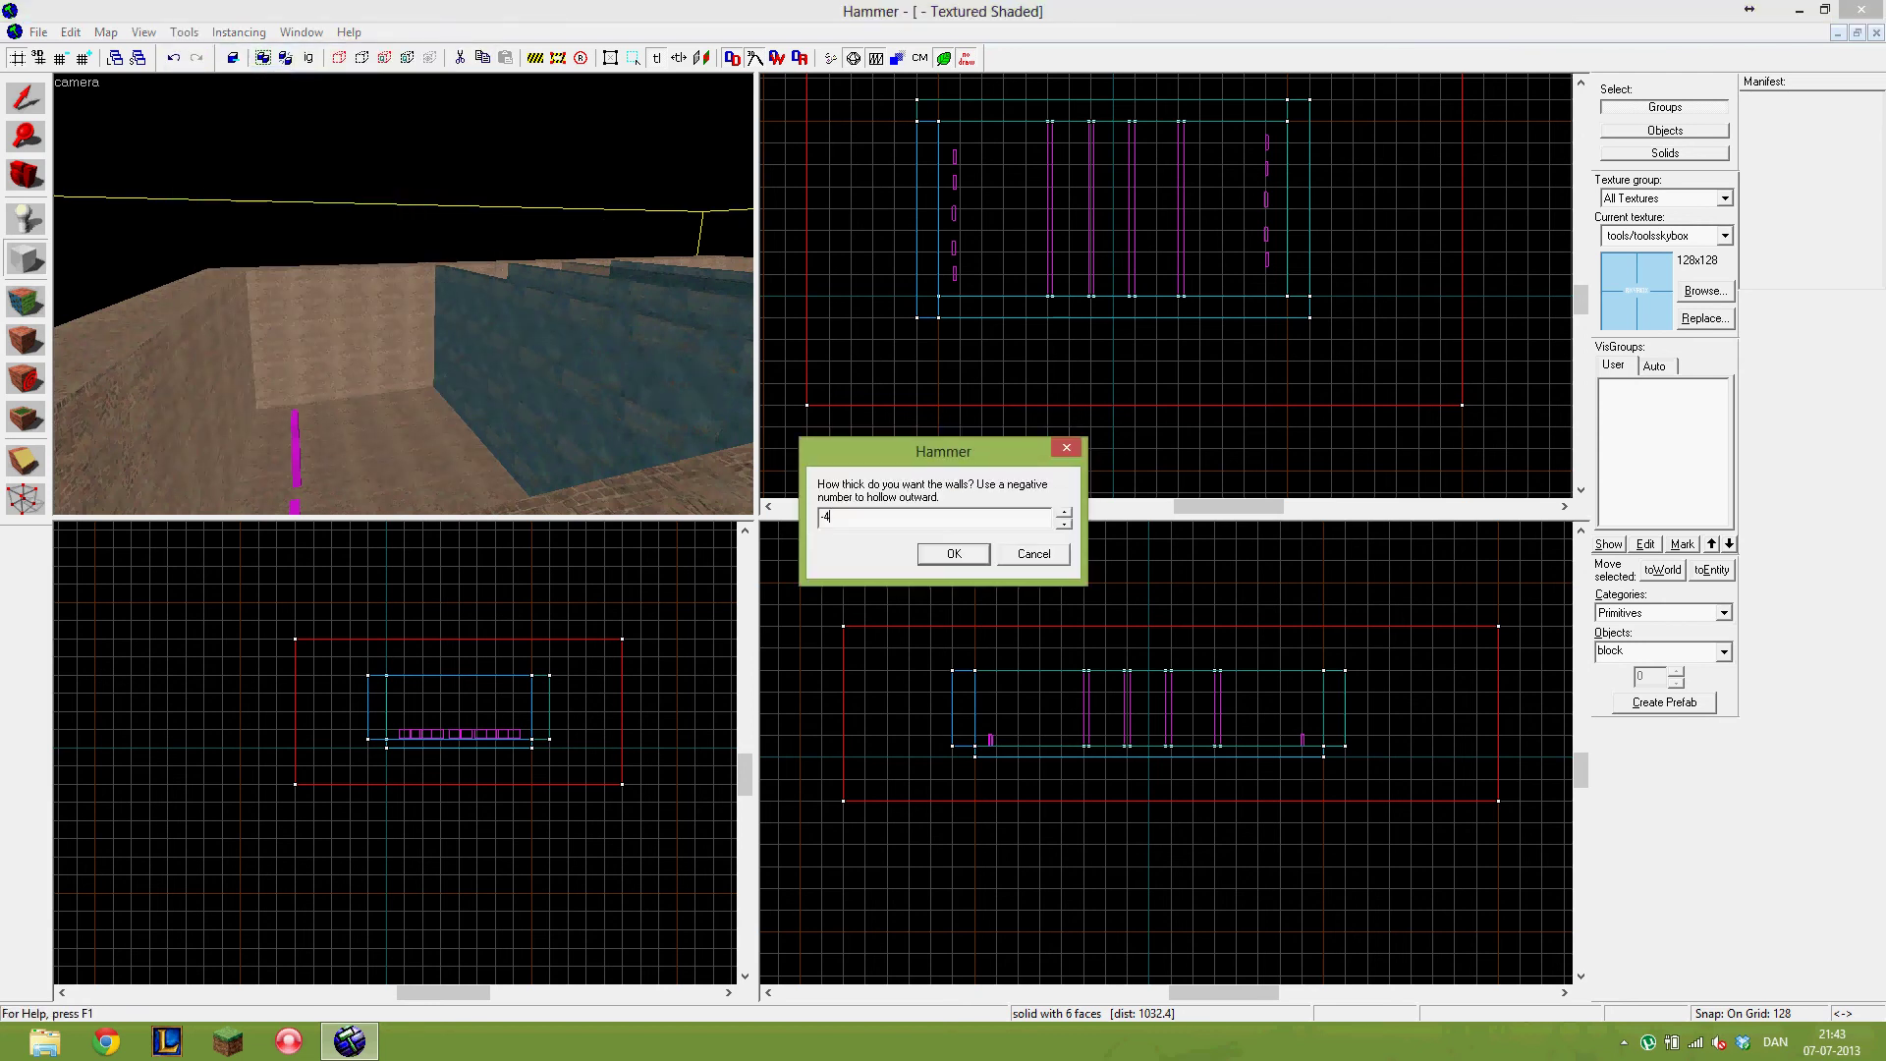
click(951, 554)
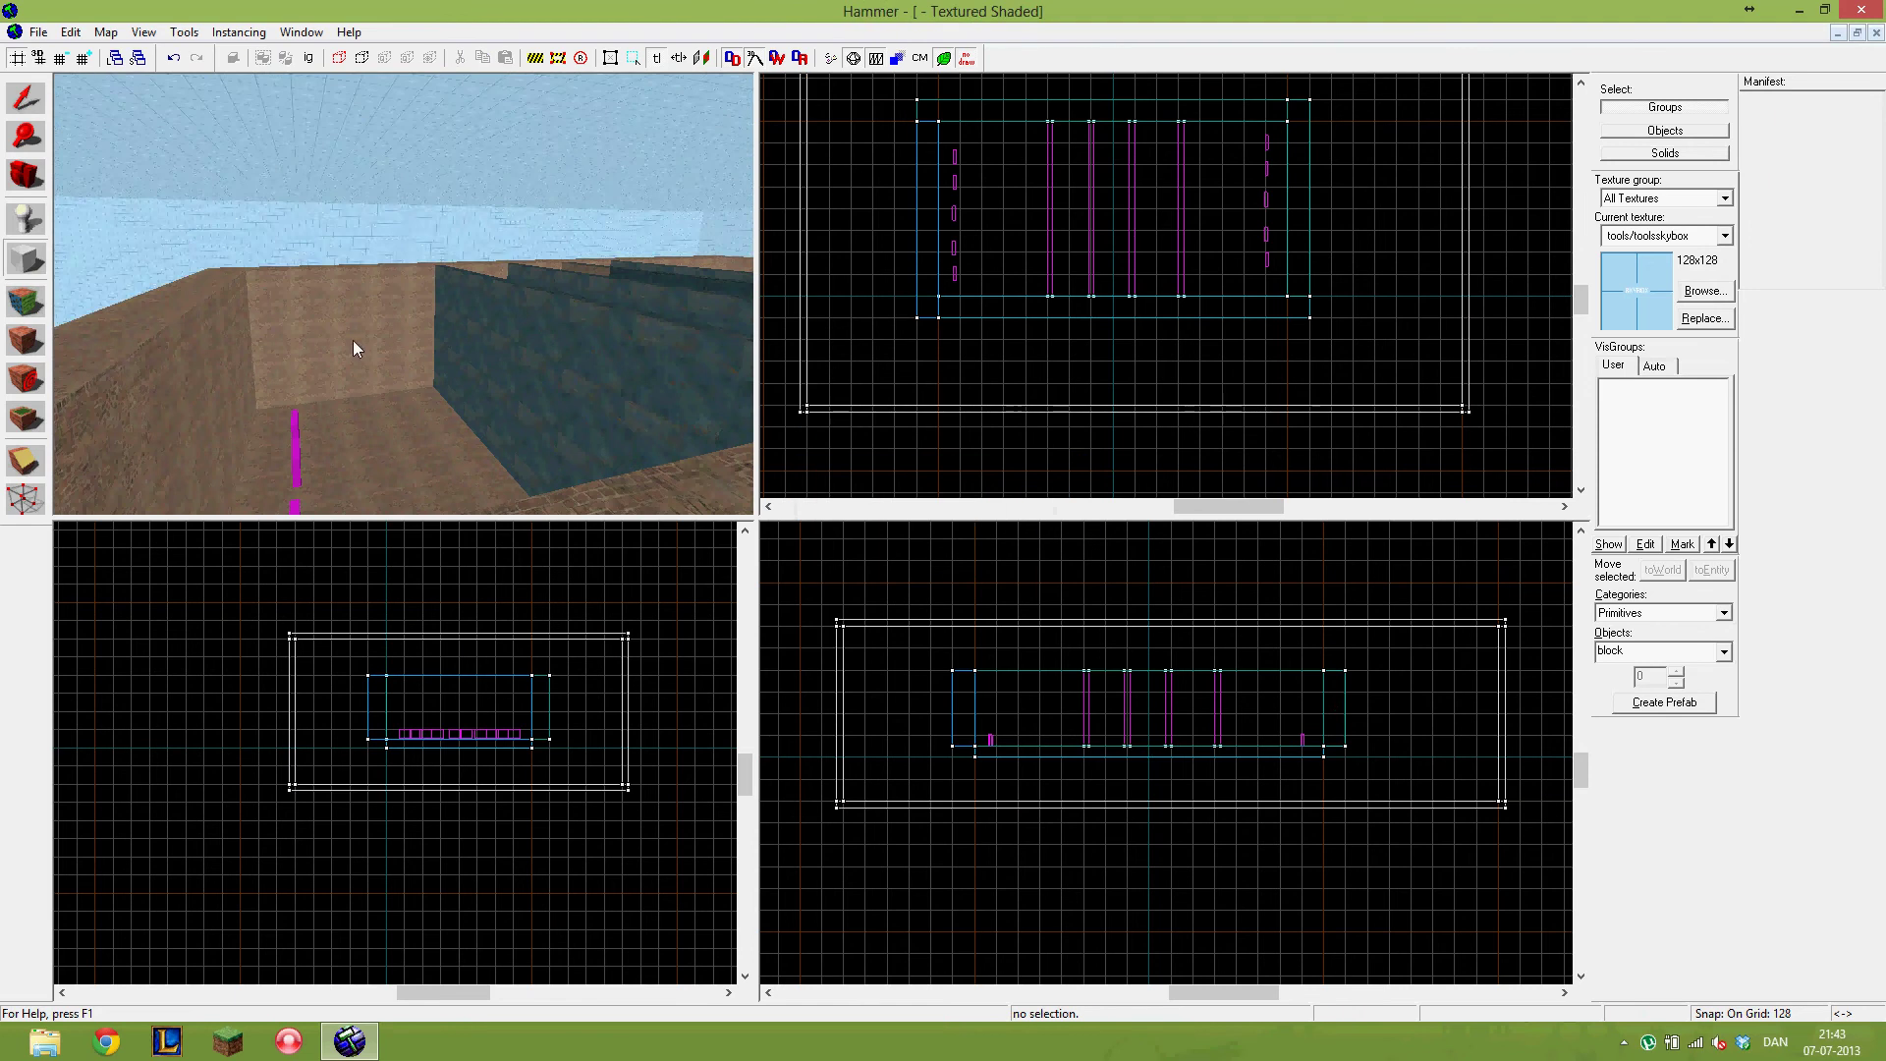
- Examine the inside of the hollowed skybox and its coverage of the map's walls and spawn row
key(z)
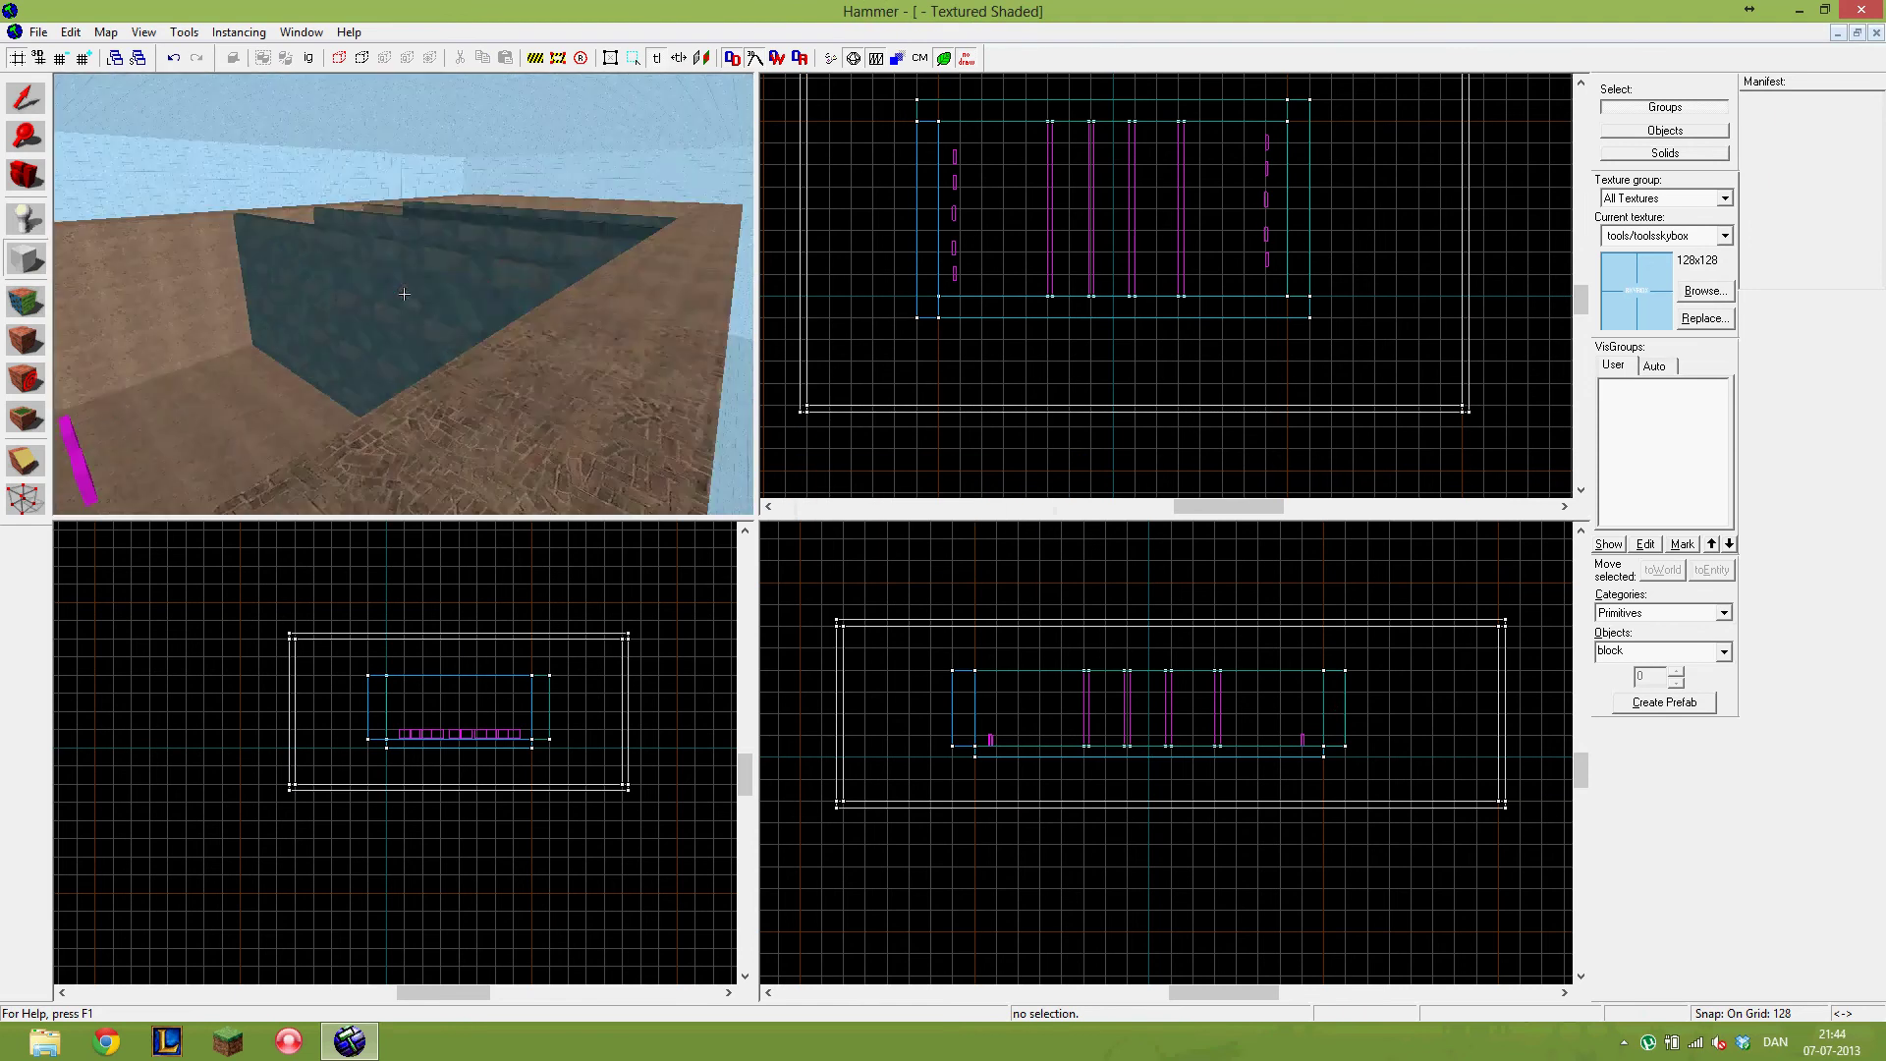
key(w)
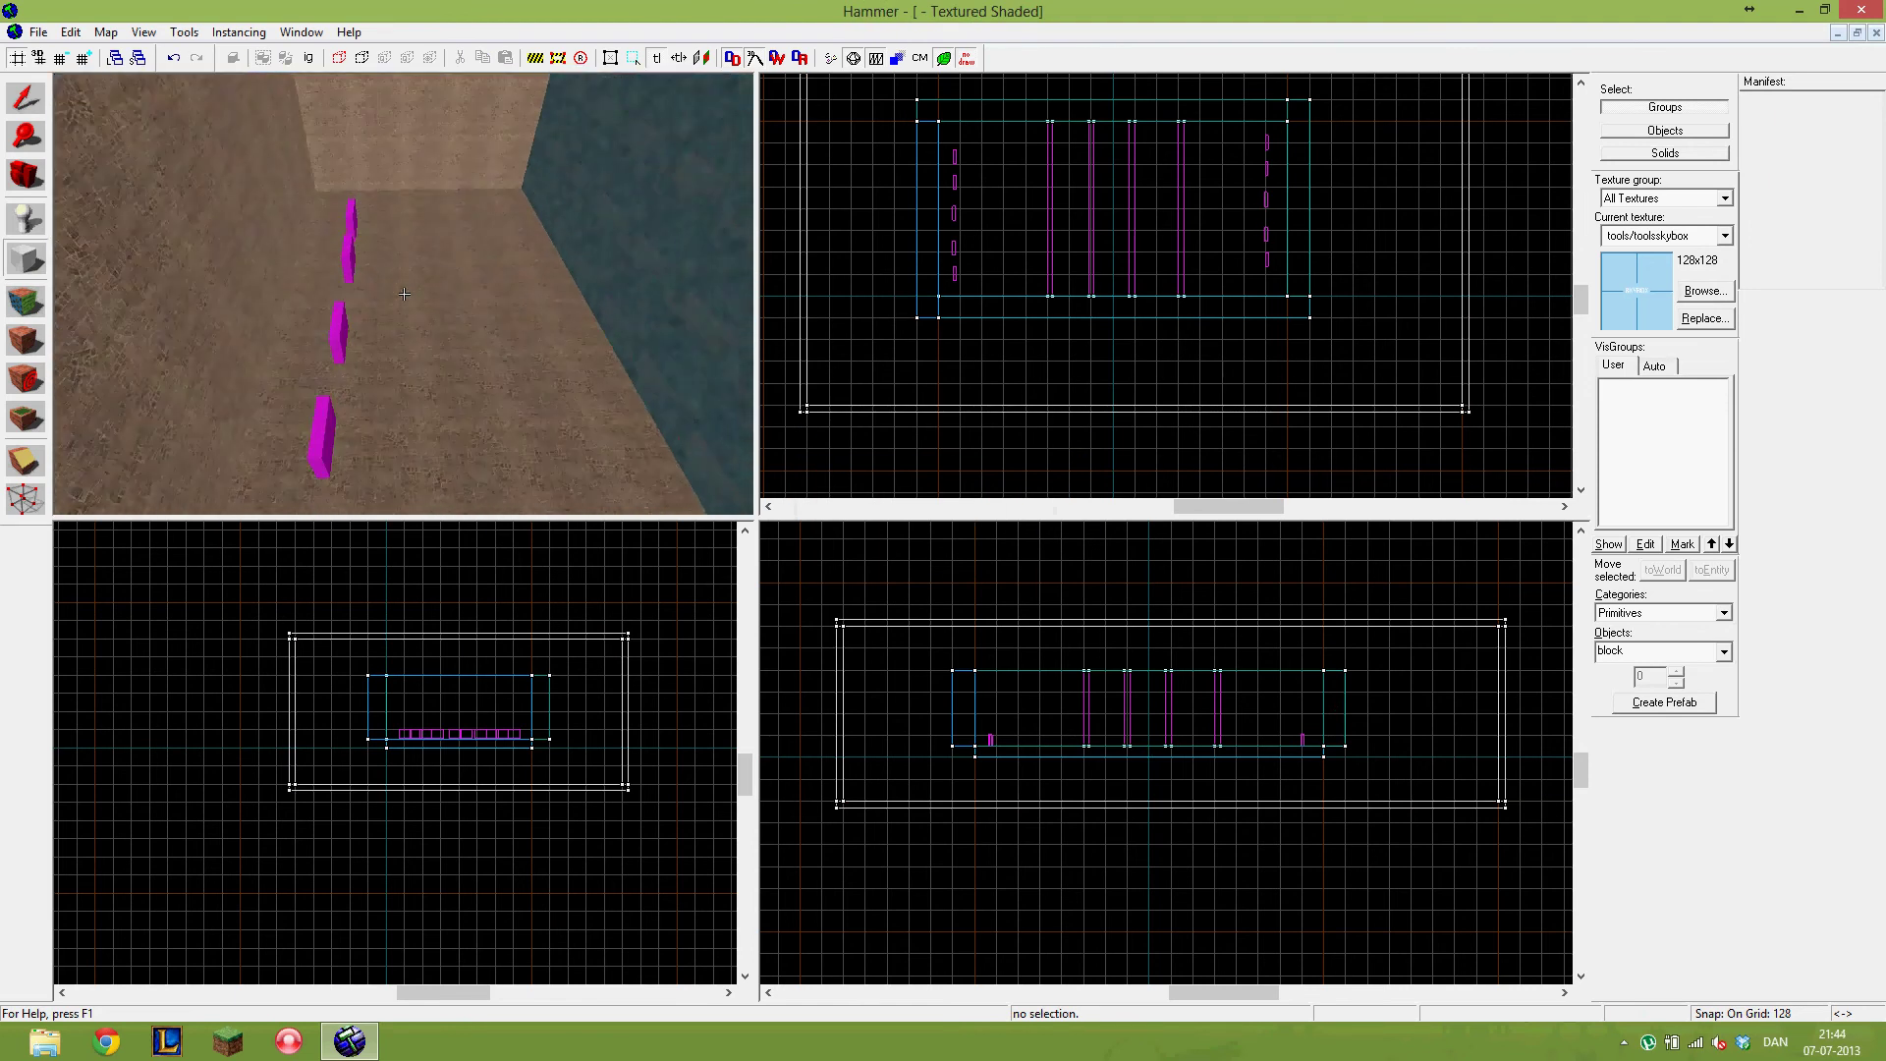
key(d)
key(w)
key(w)
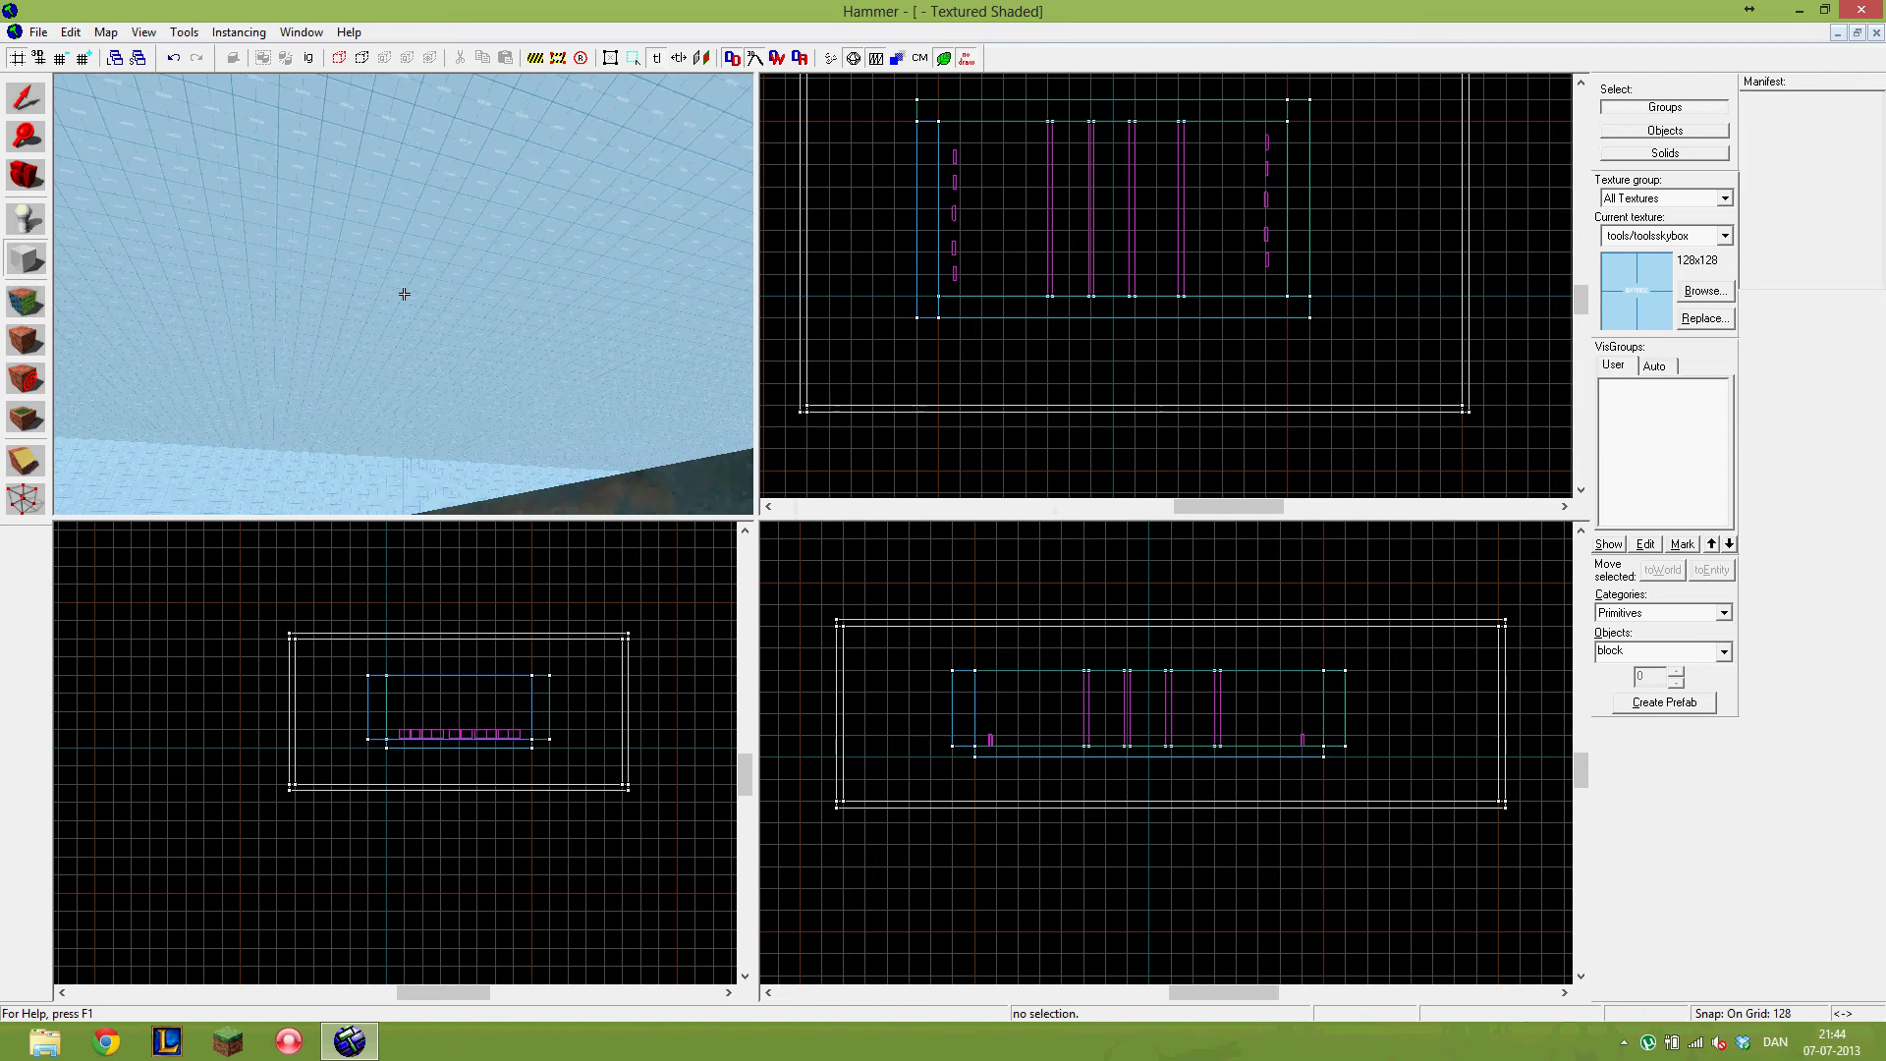
key(w)
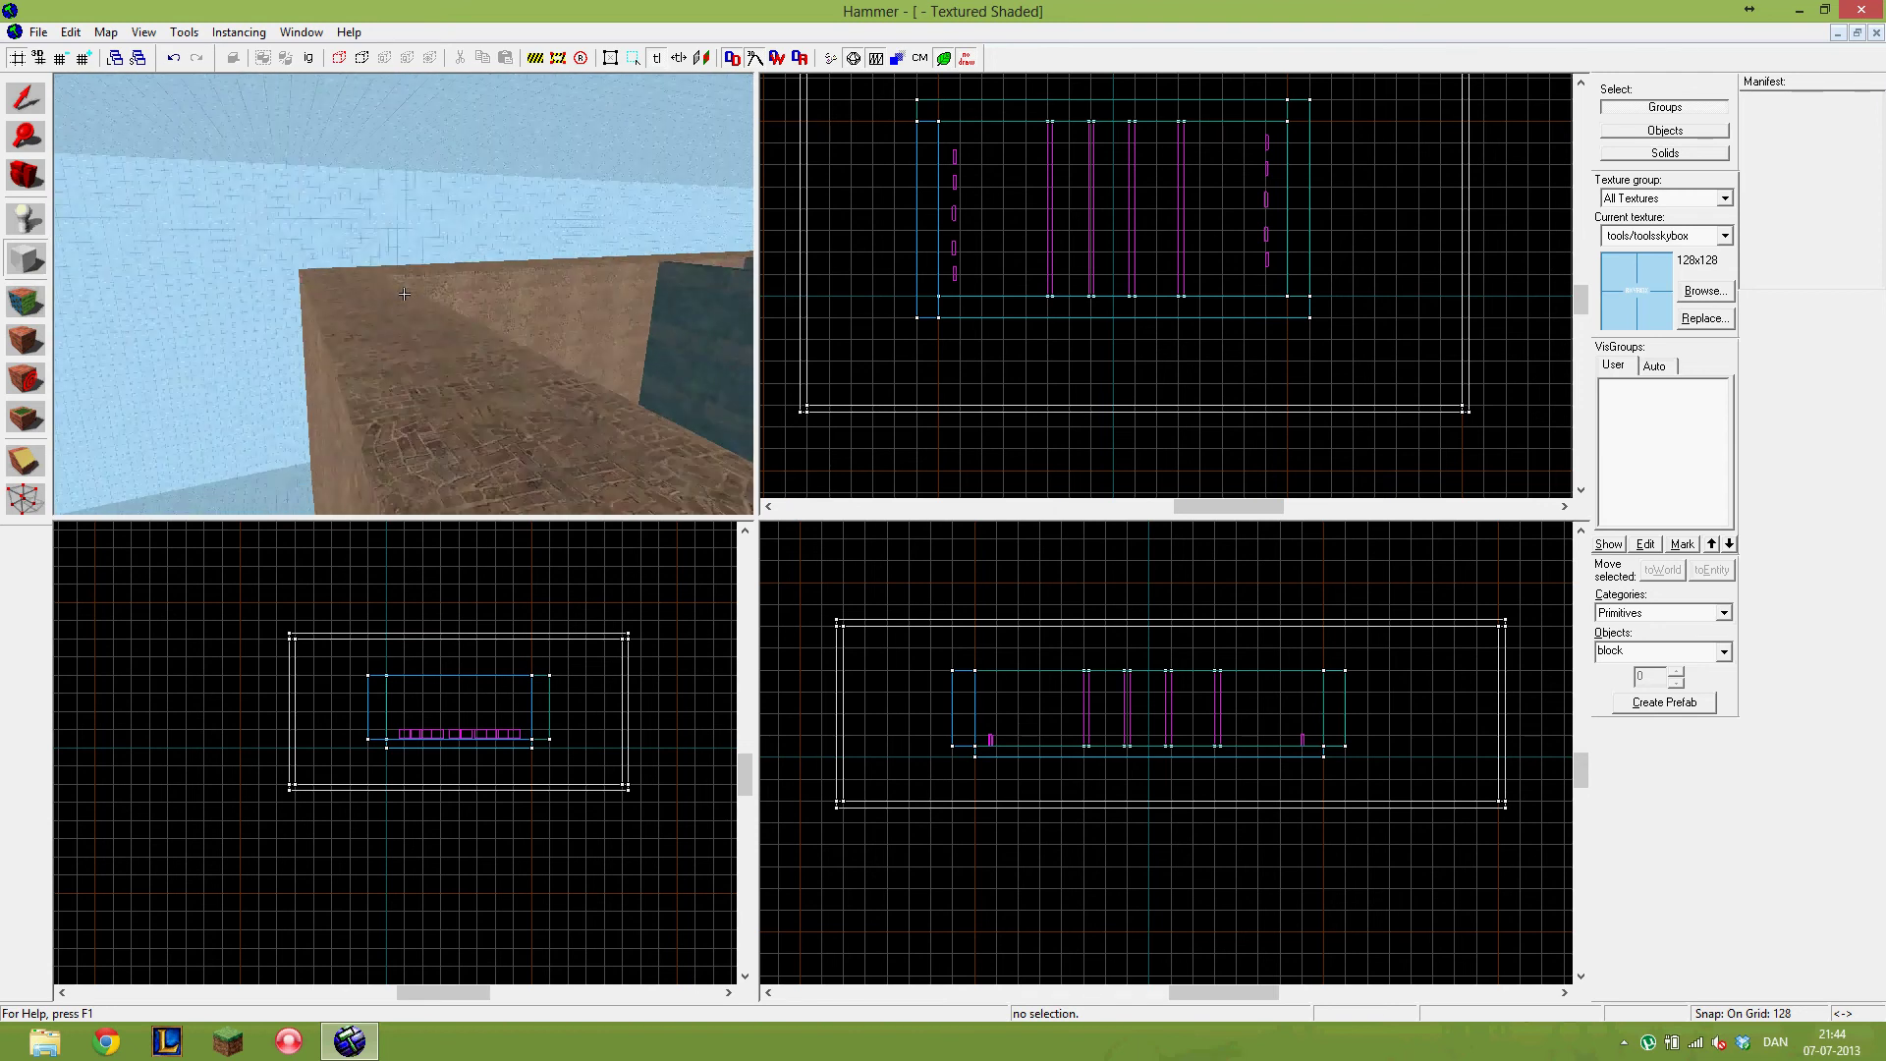
key(s)
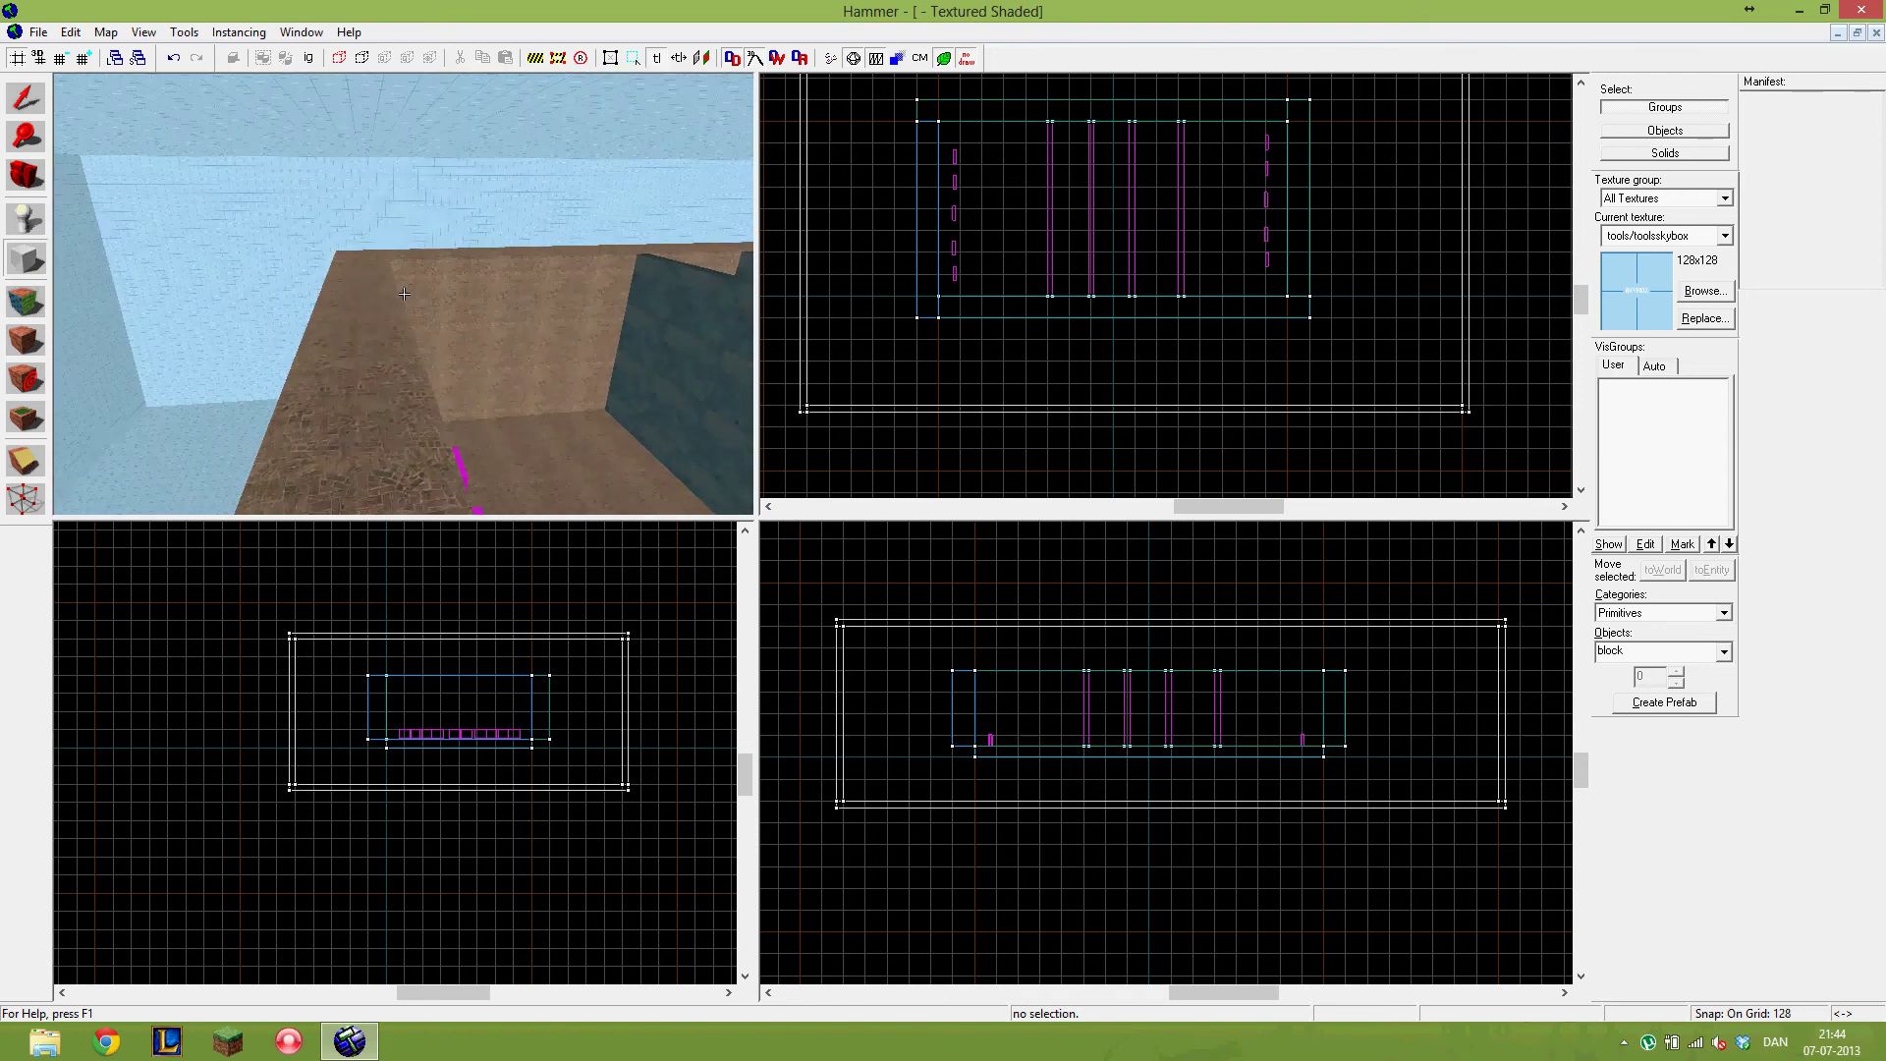
key(z)
- Place an info_player_terrorist entity on top of the end wall beside the spawn row and raise it clear above the wall
click(28, 234)
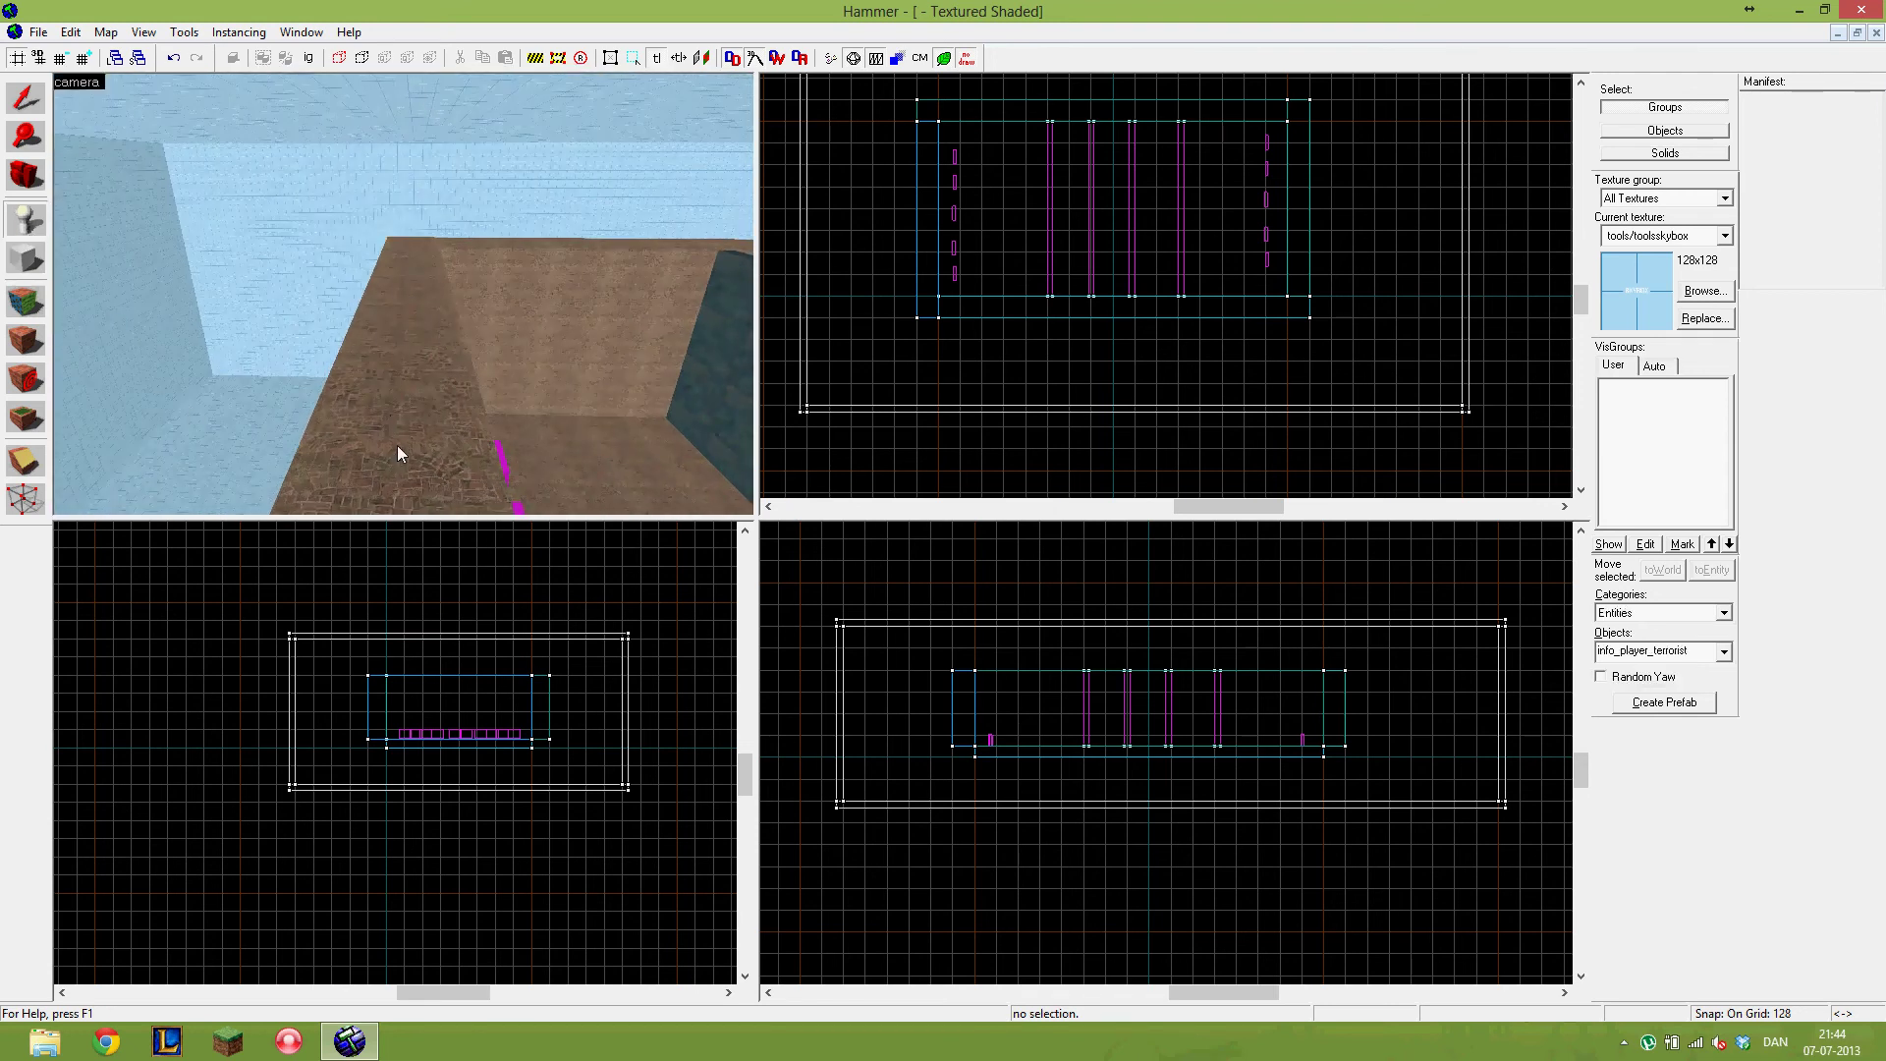
key(z)
key(z)
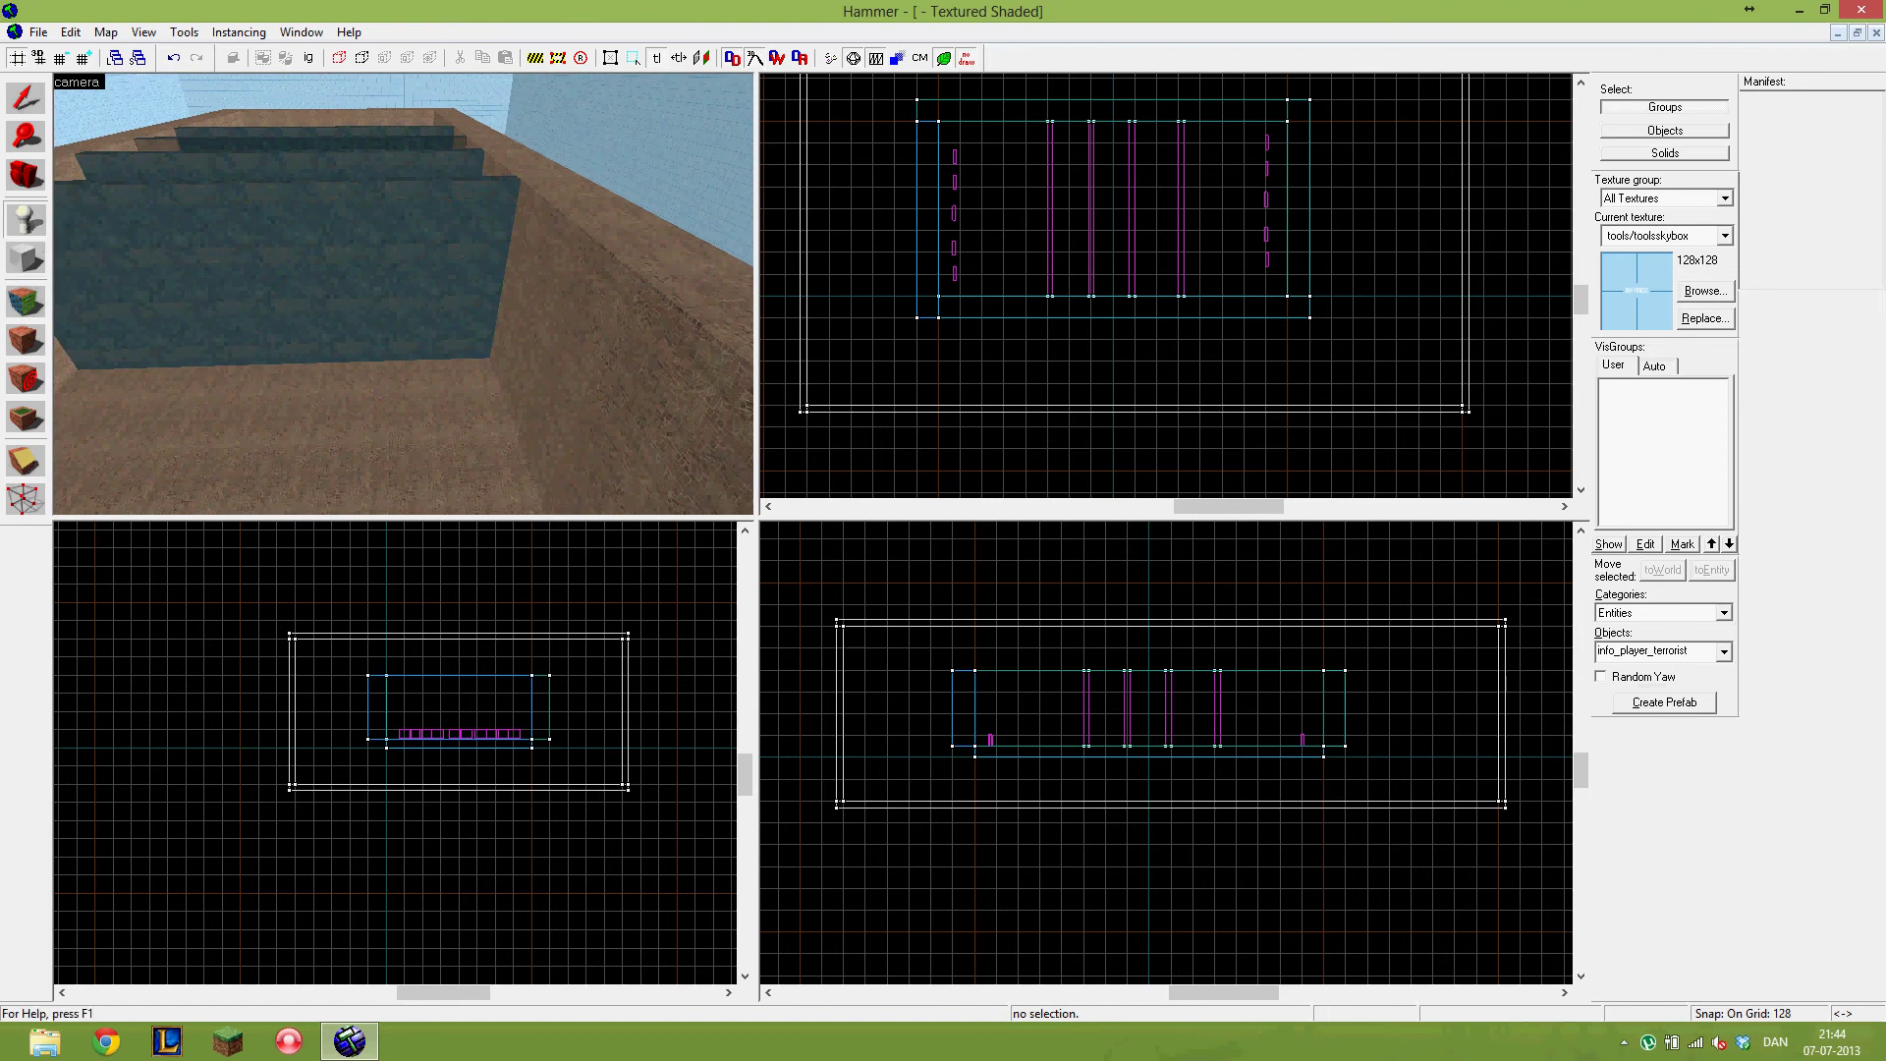
key(z)
key(z)
click(404, 294)
click(20, 113)
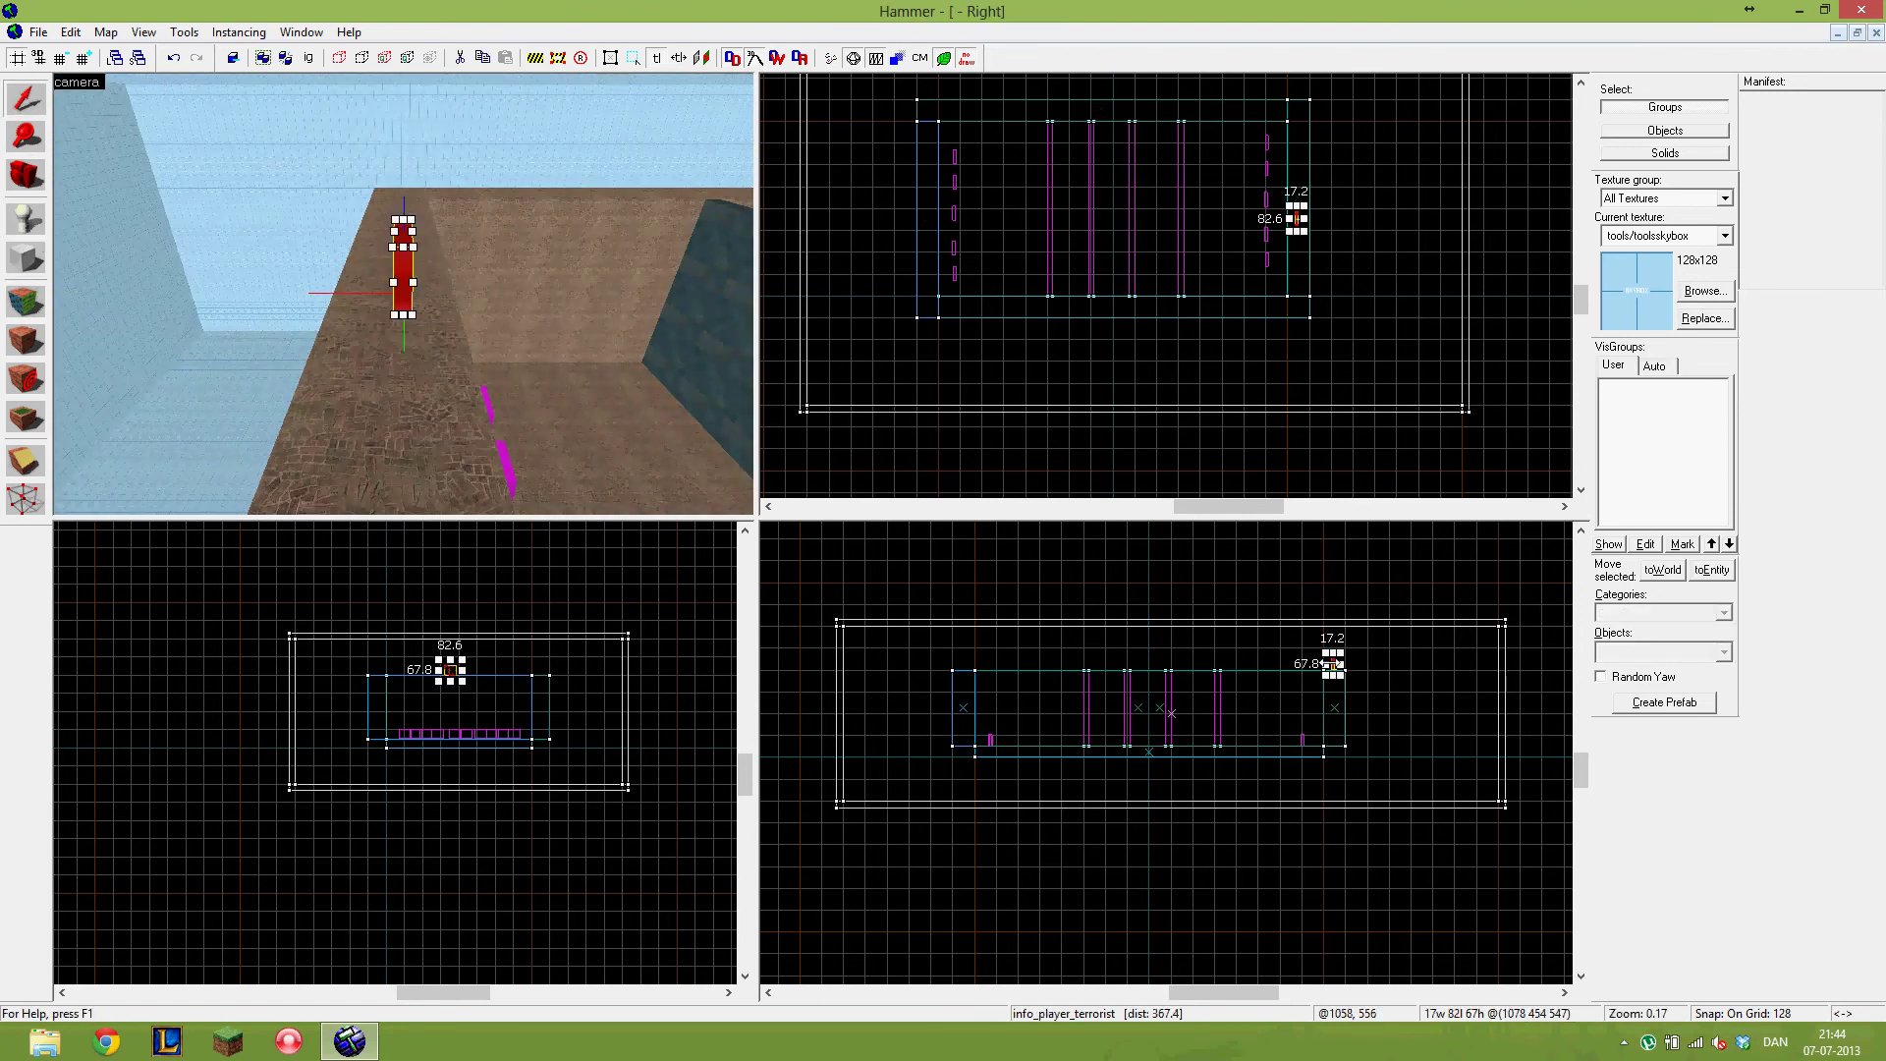
mouse_move(1333, 664)
mouse_down()
mouse_move(1330, 645)
mouse_move(1302, 646)
mouse_move(1344, 642)
mouse_up()
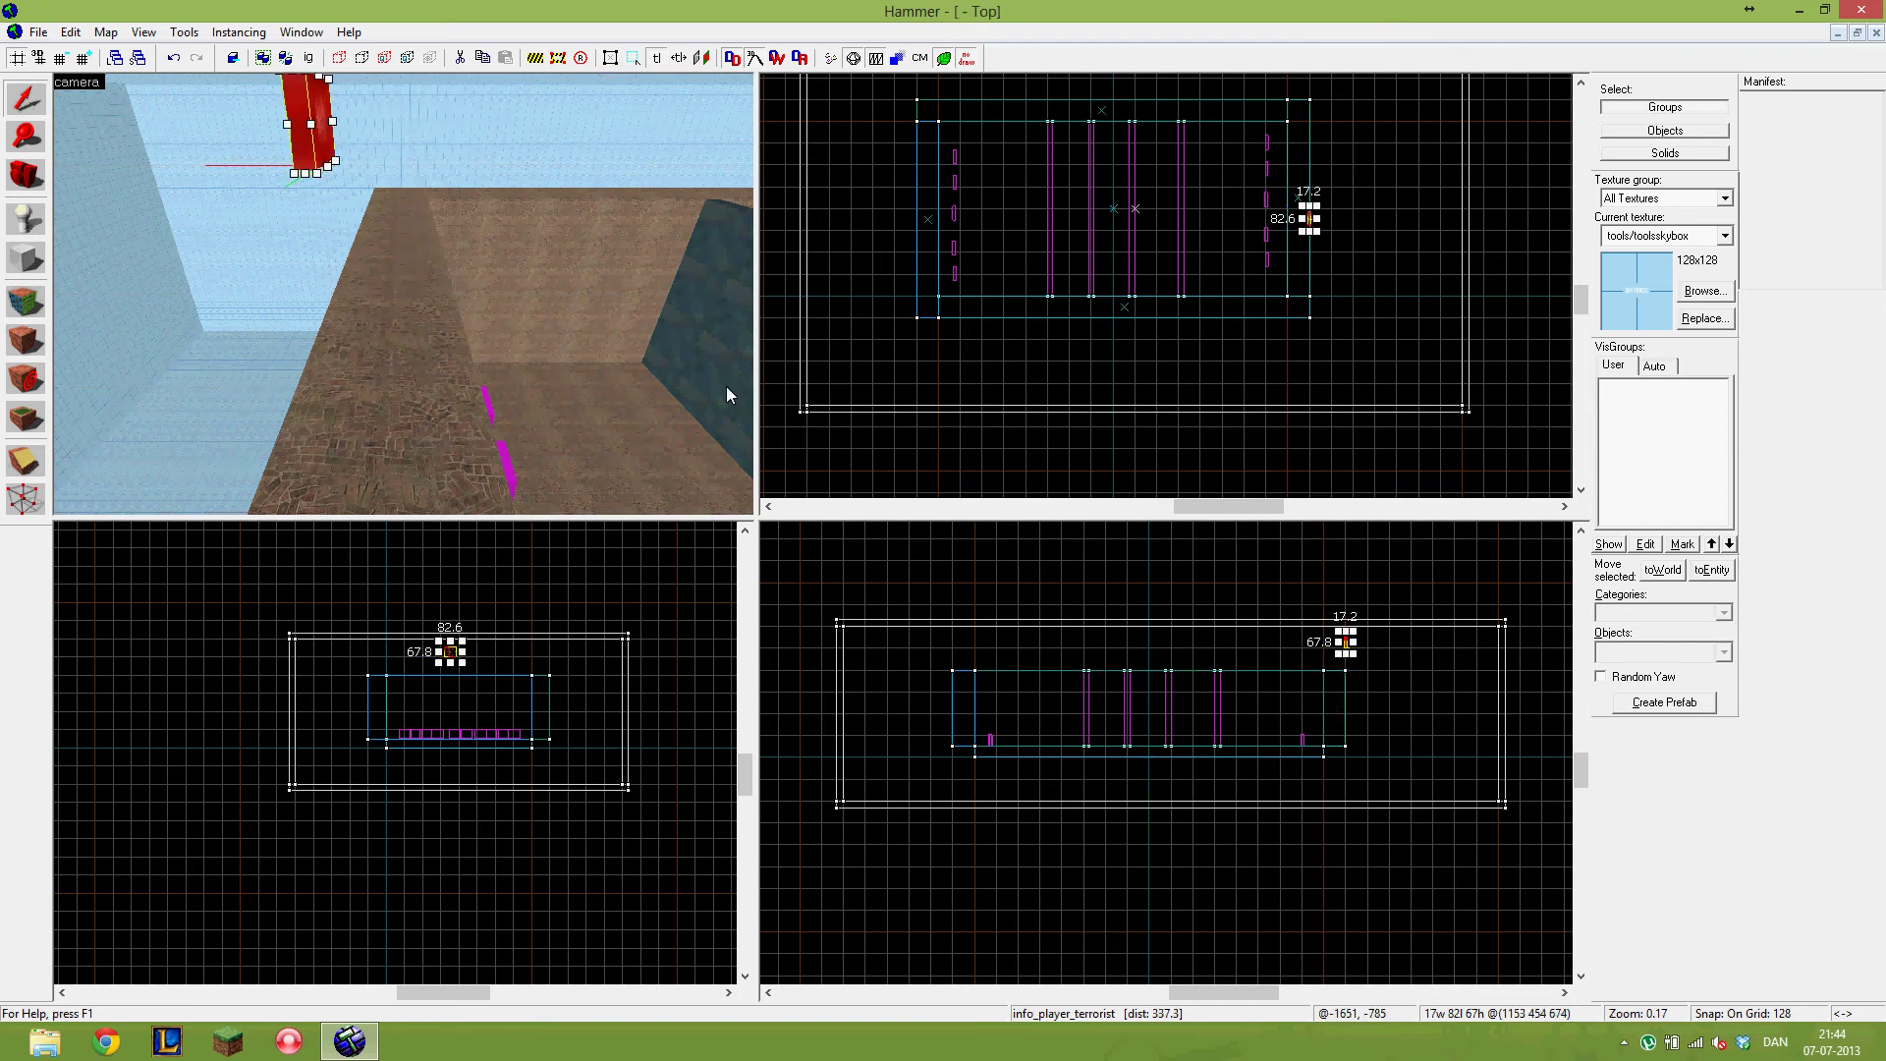
- Change the class of the entity above the wall to game_player_equip in its object properties and apply it
key(z)
key(alt+Return)
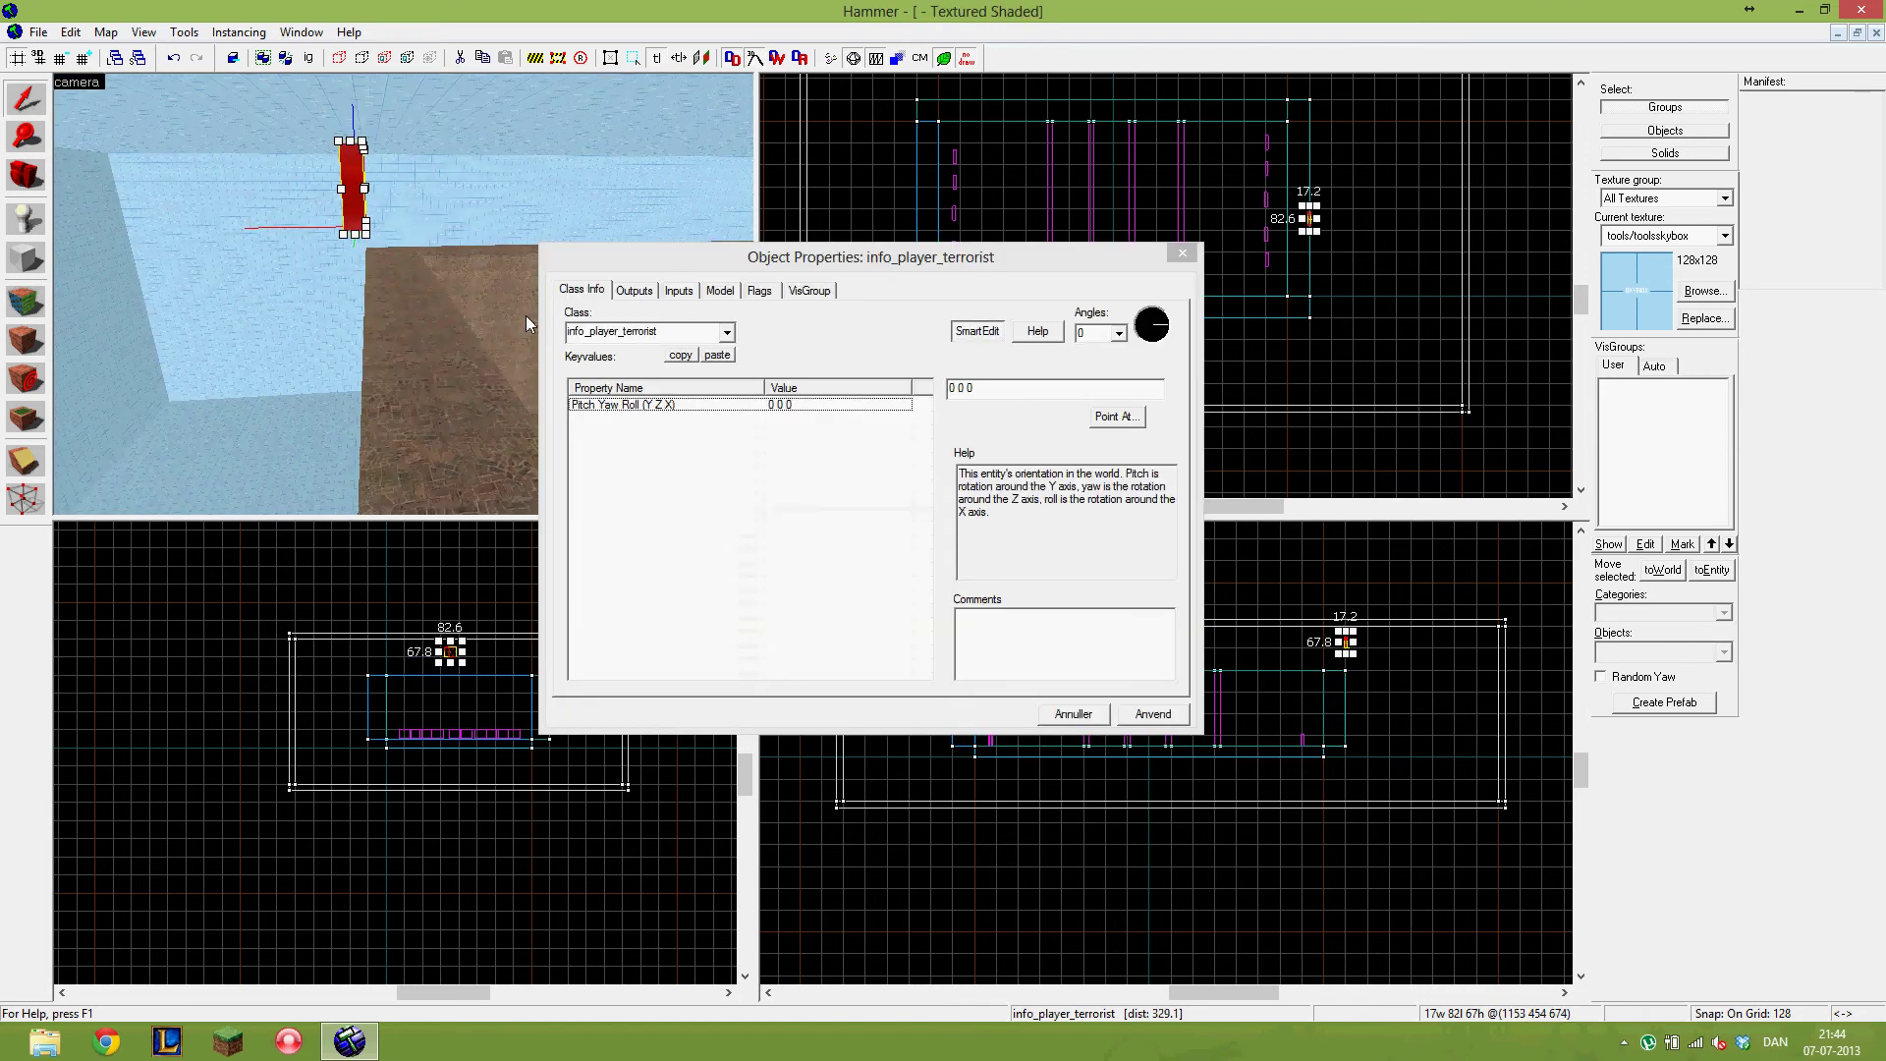
click(687, 333)
click(689, 334)
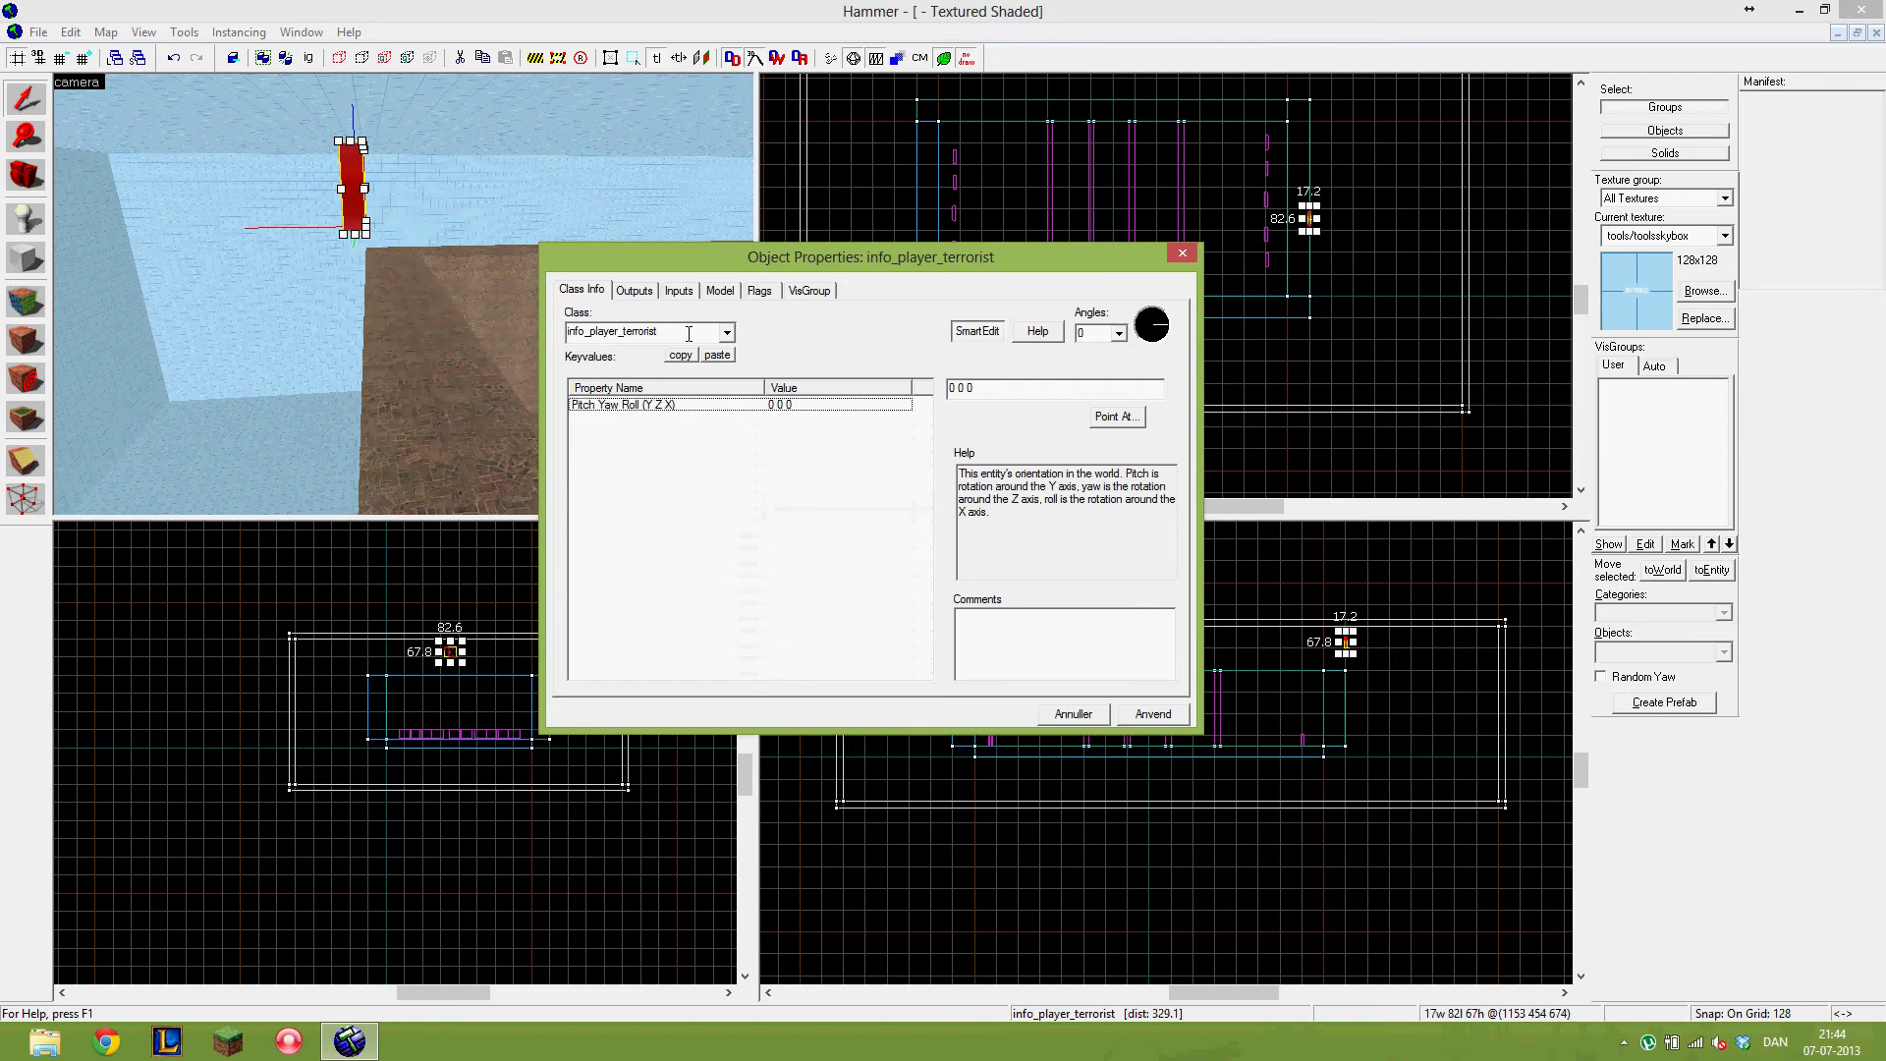
key(BackSpace)
key(BackSpace)
key(BackSpace)
key(BackSpace)
key(BackSpace)
key(BackSpace)
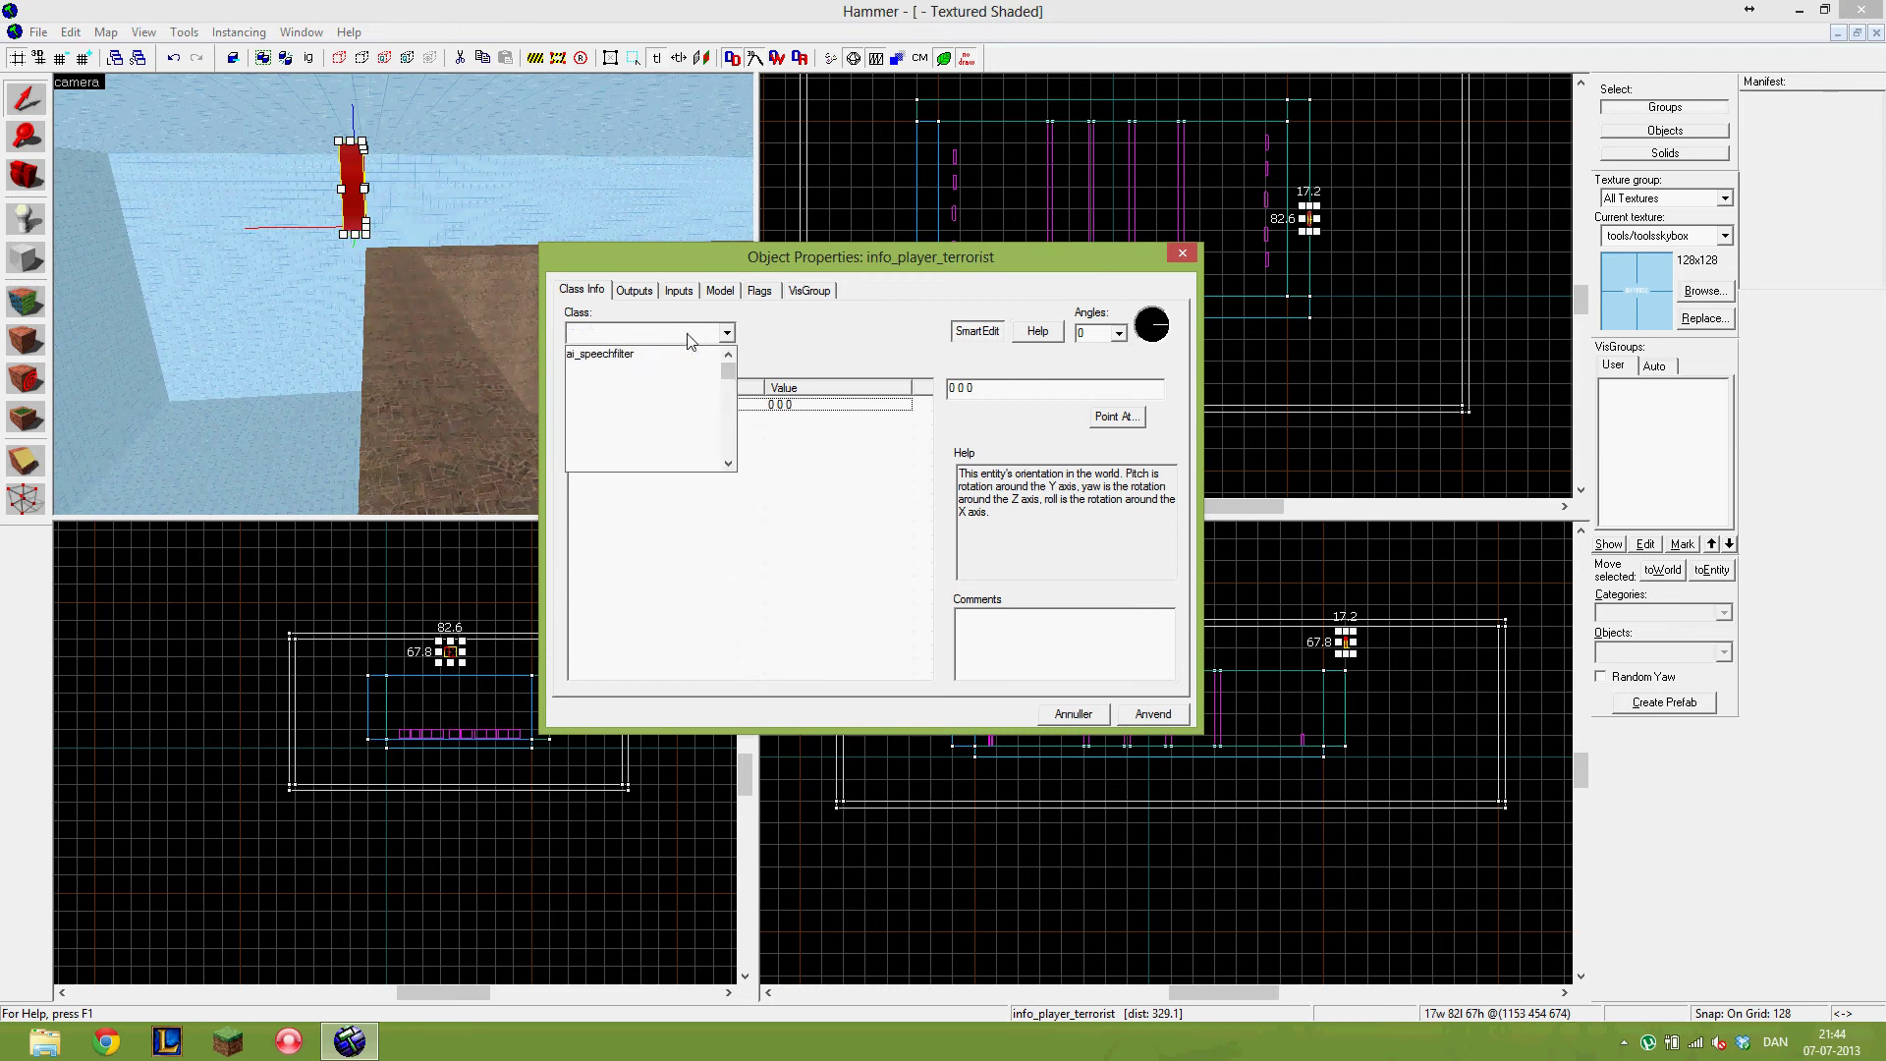
key(BackSpace)
key(BackSpace)
key(BackSpace)
key(BackSpace)
key(BackSpace)
key(BackSpace)
key(BackSpace)
key(BackSpace)
key(BackSpace)
key(BackSpace)
key(BackSpace)
key(BackSpace)
key(BackSpace)
key(BackSpace)
text(player_equip)
key(Return)
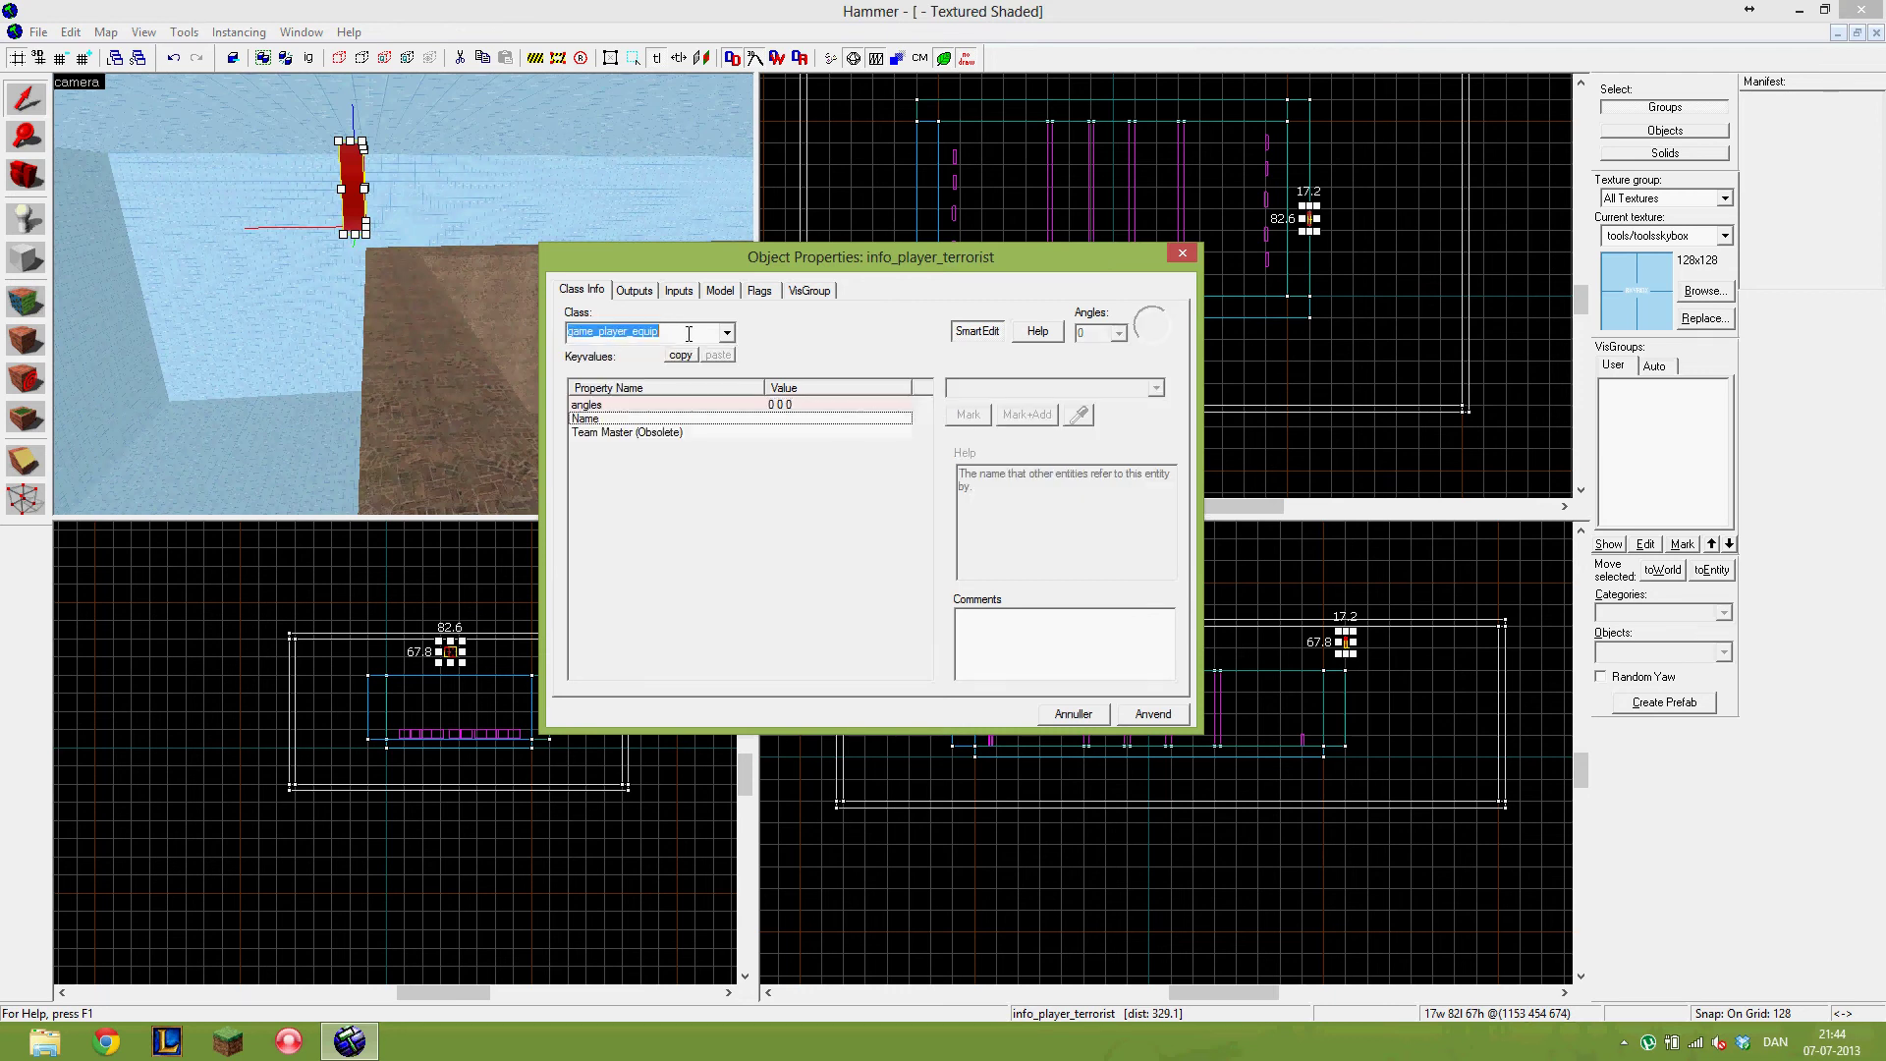
click(1174, 759)
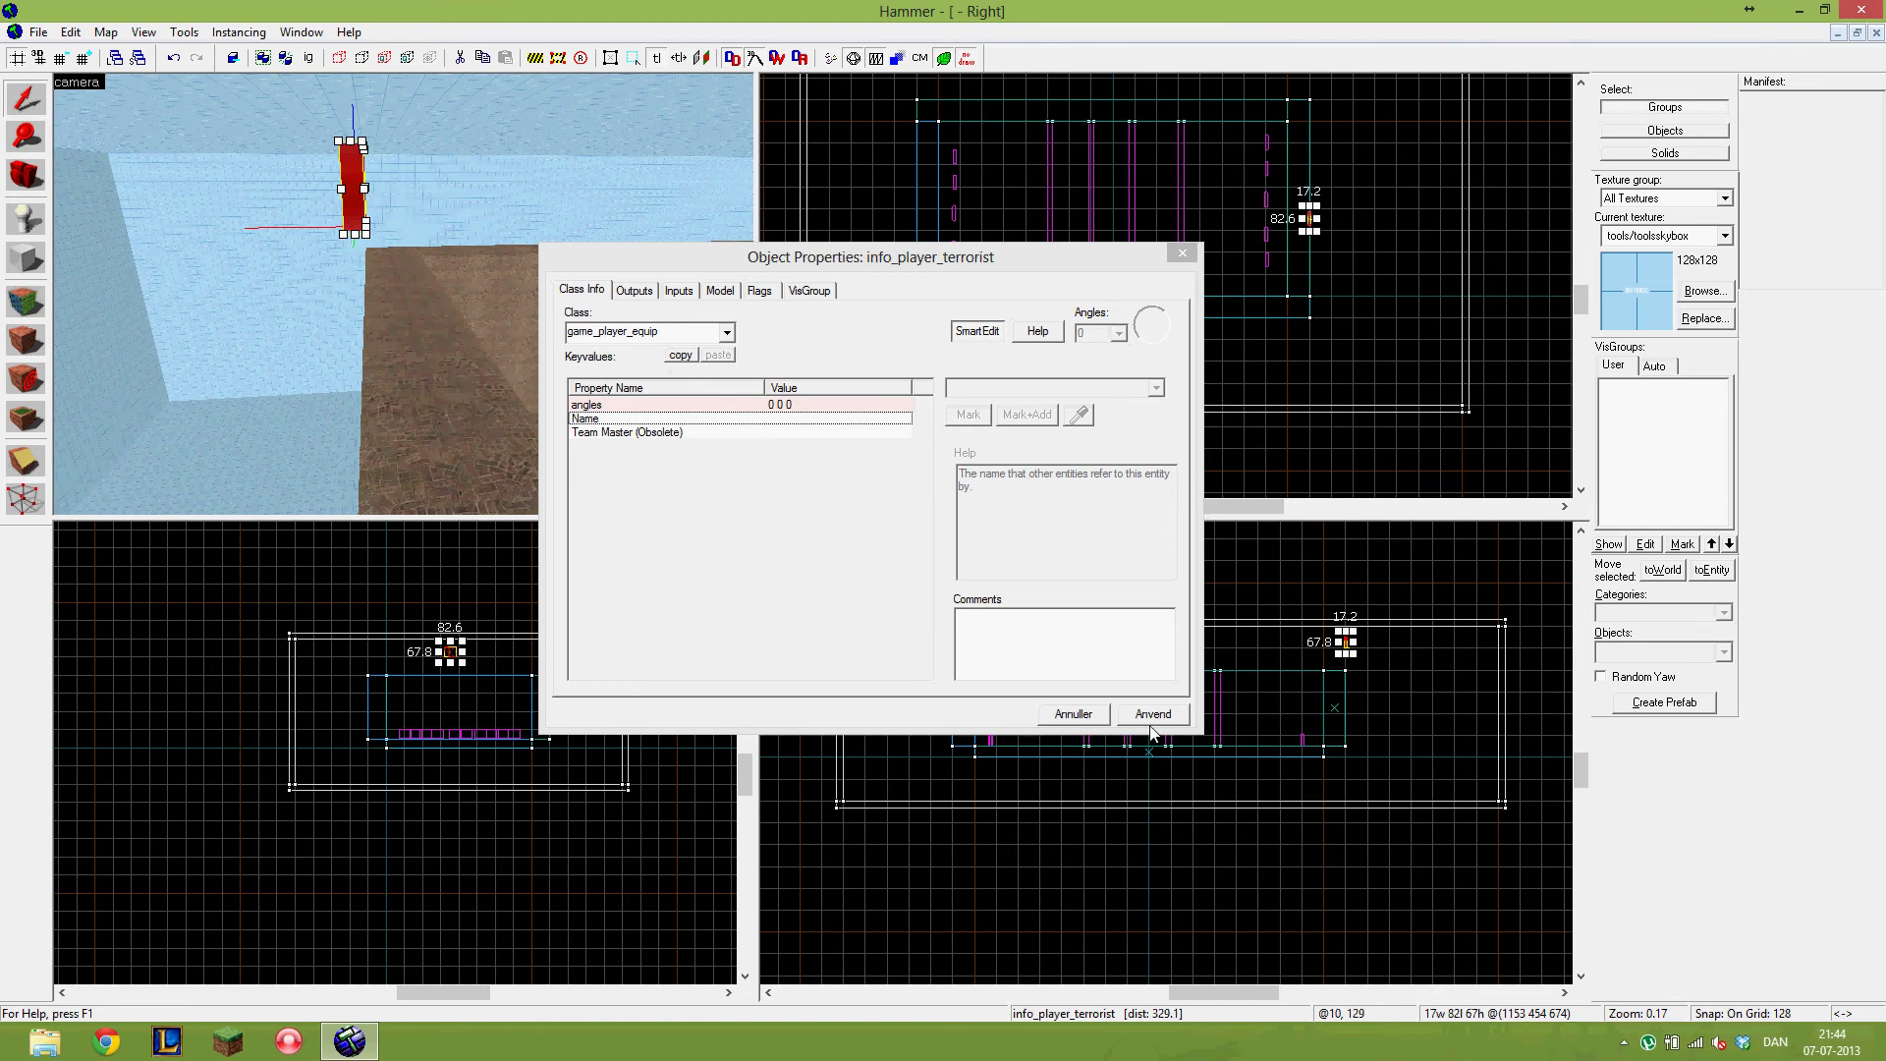
click(1153, 723)
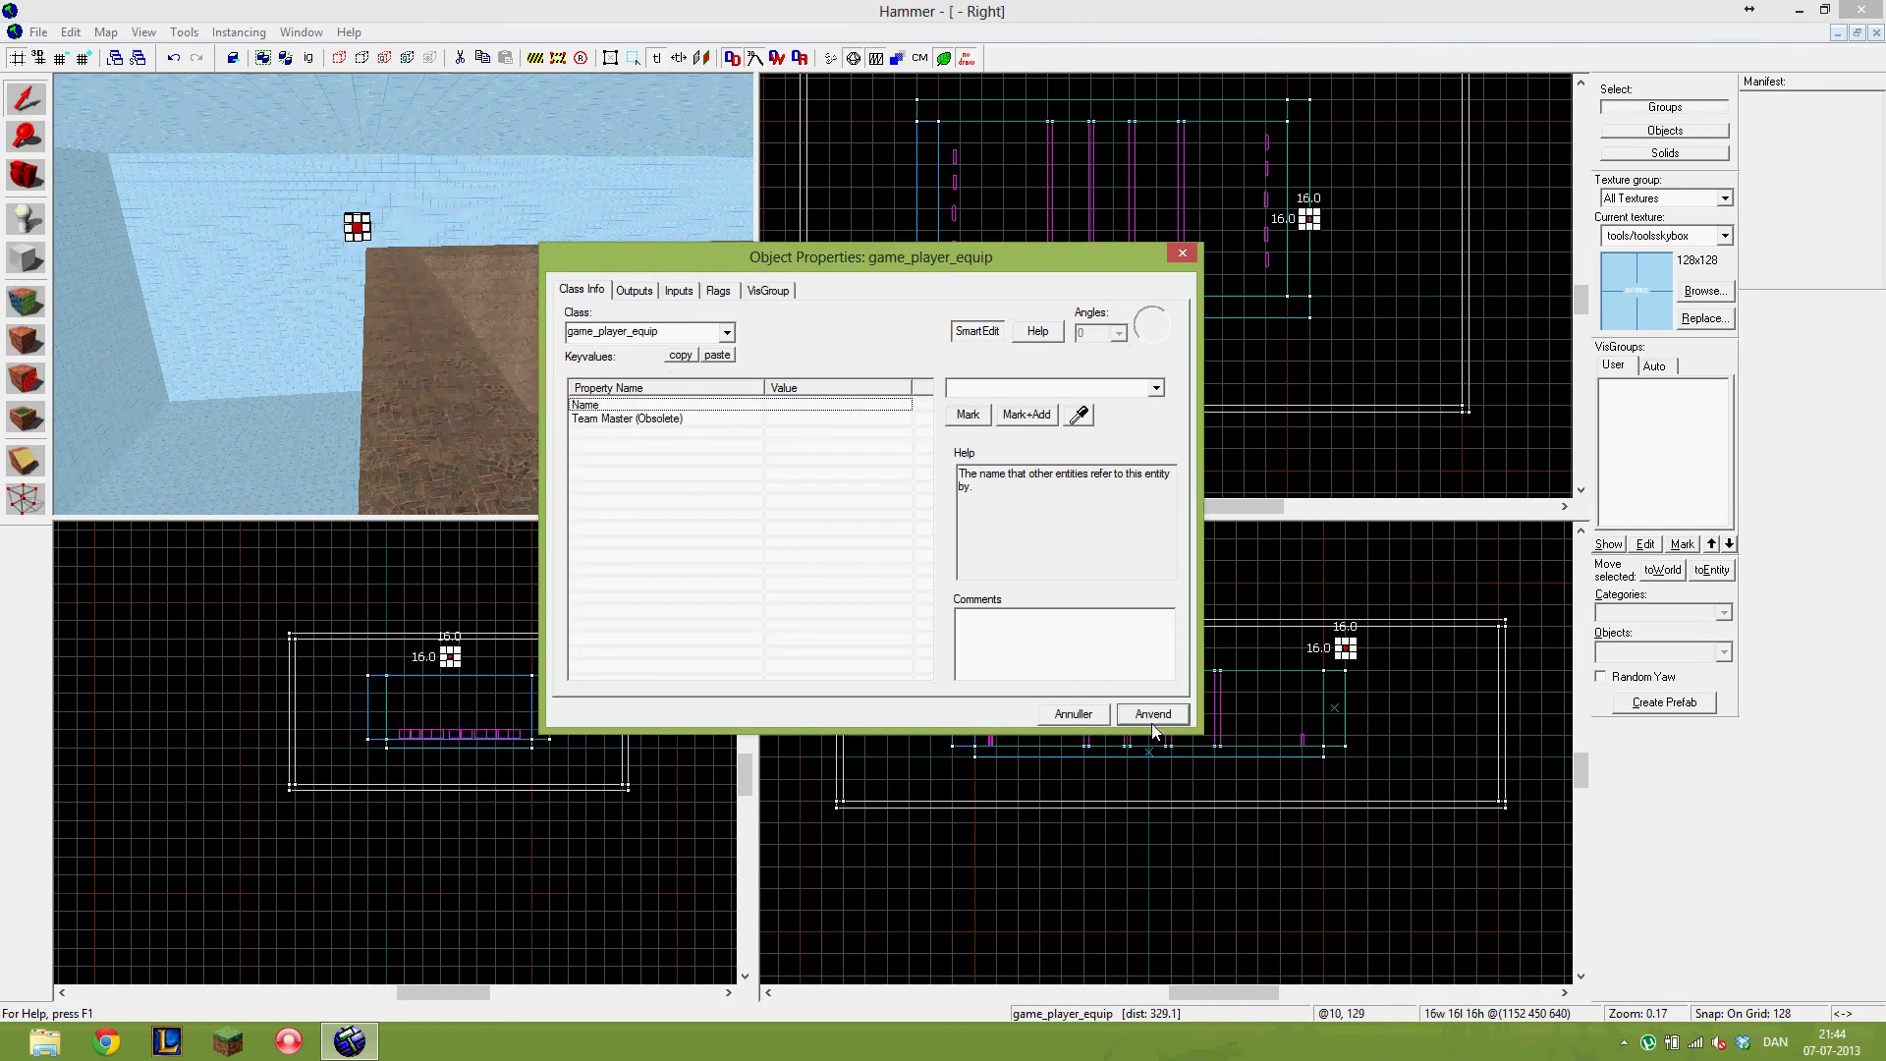
- Turn off SmartEdit for the game_player_equip entity, add the keyvalue weapon_awp with value 200, and close its properties
click(976, 332)
click(1011, 475)
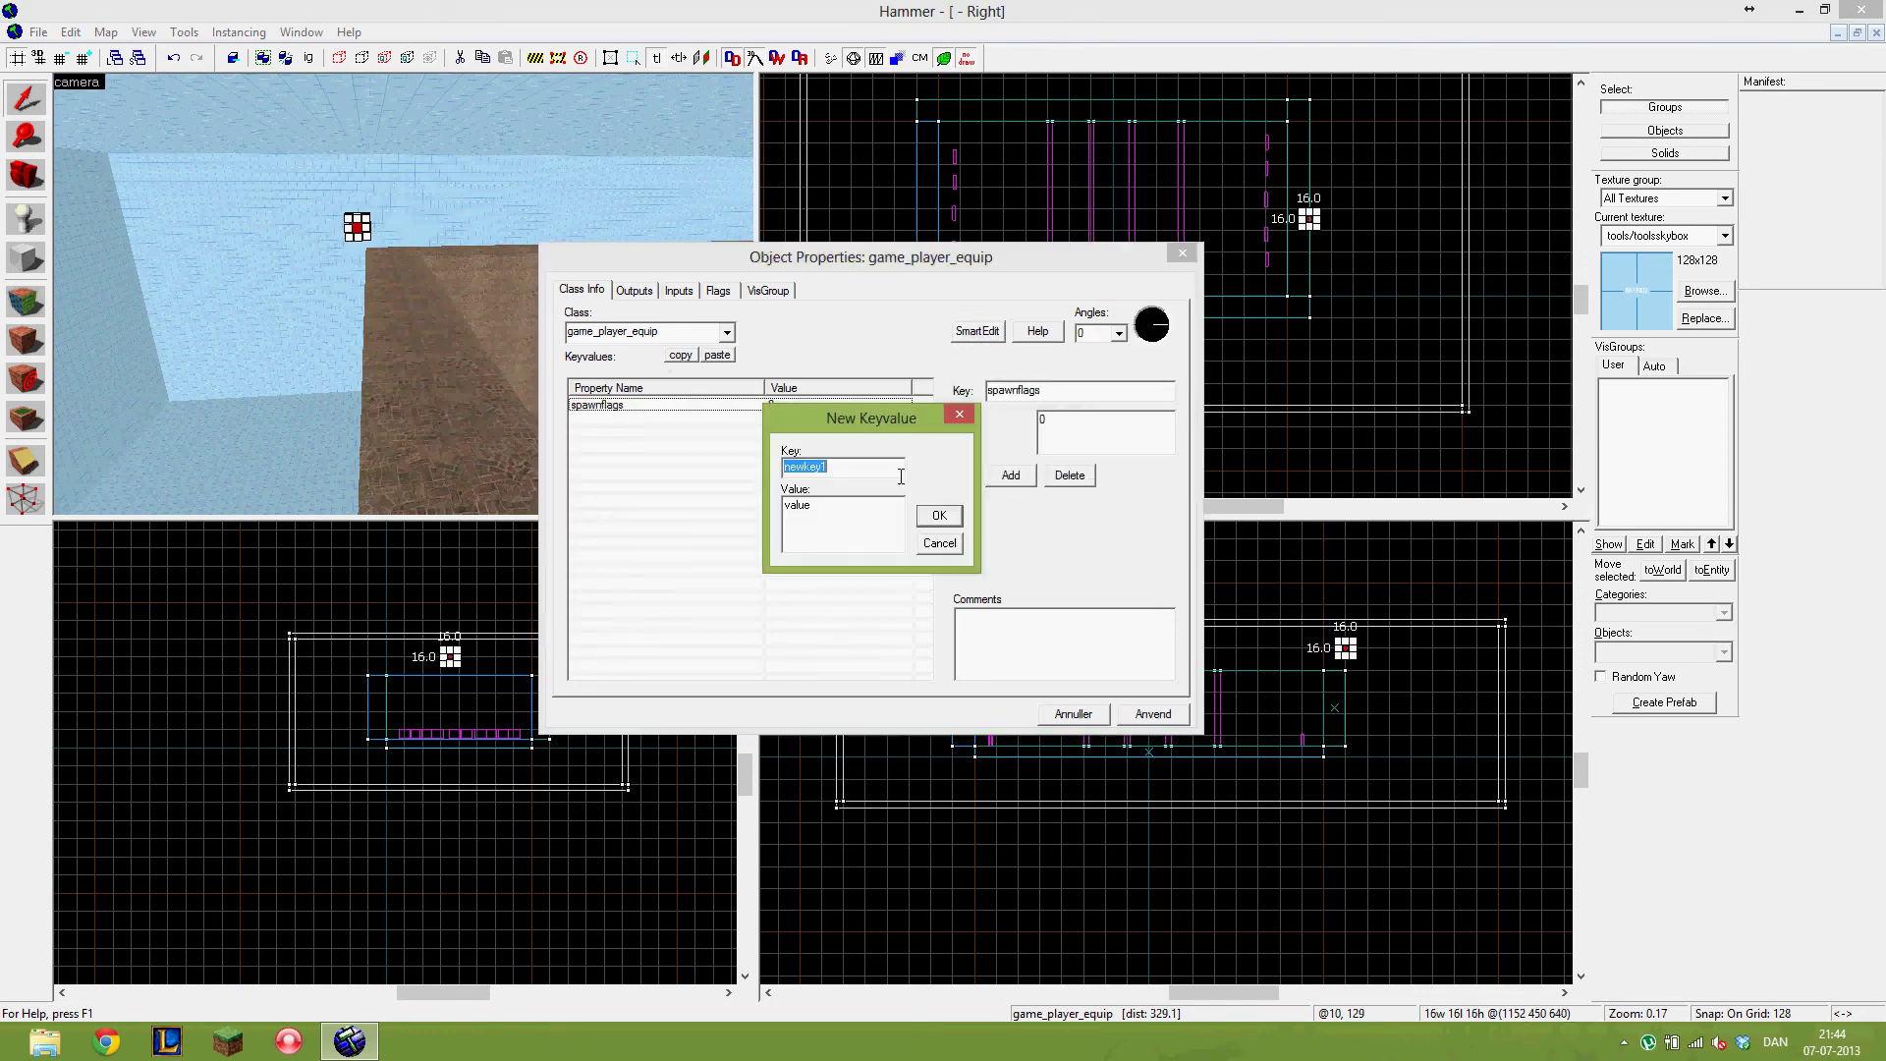
text(weapon_awp)
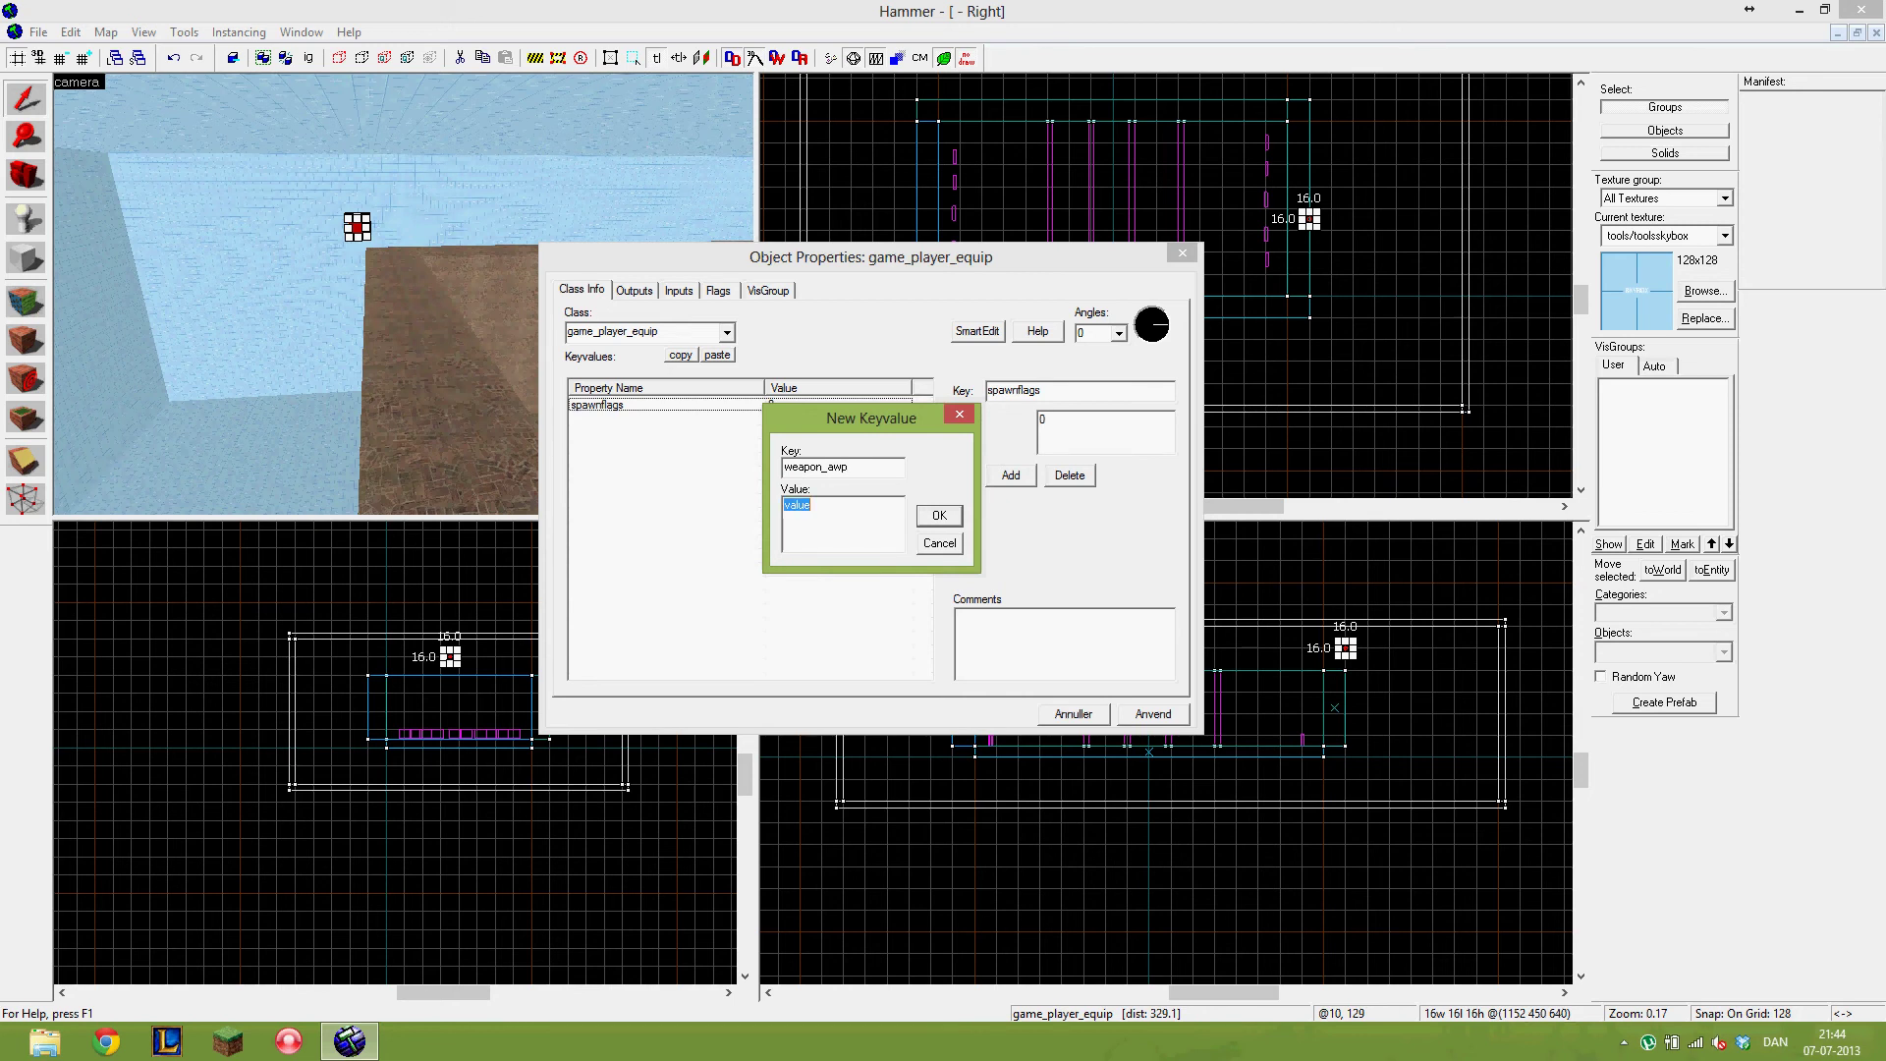
text(200)
click(939, 515)
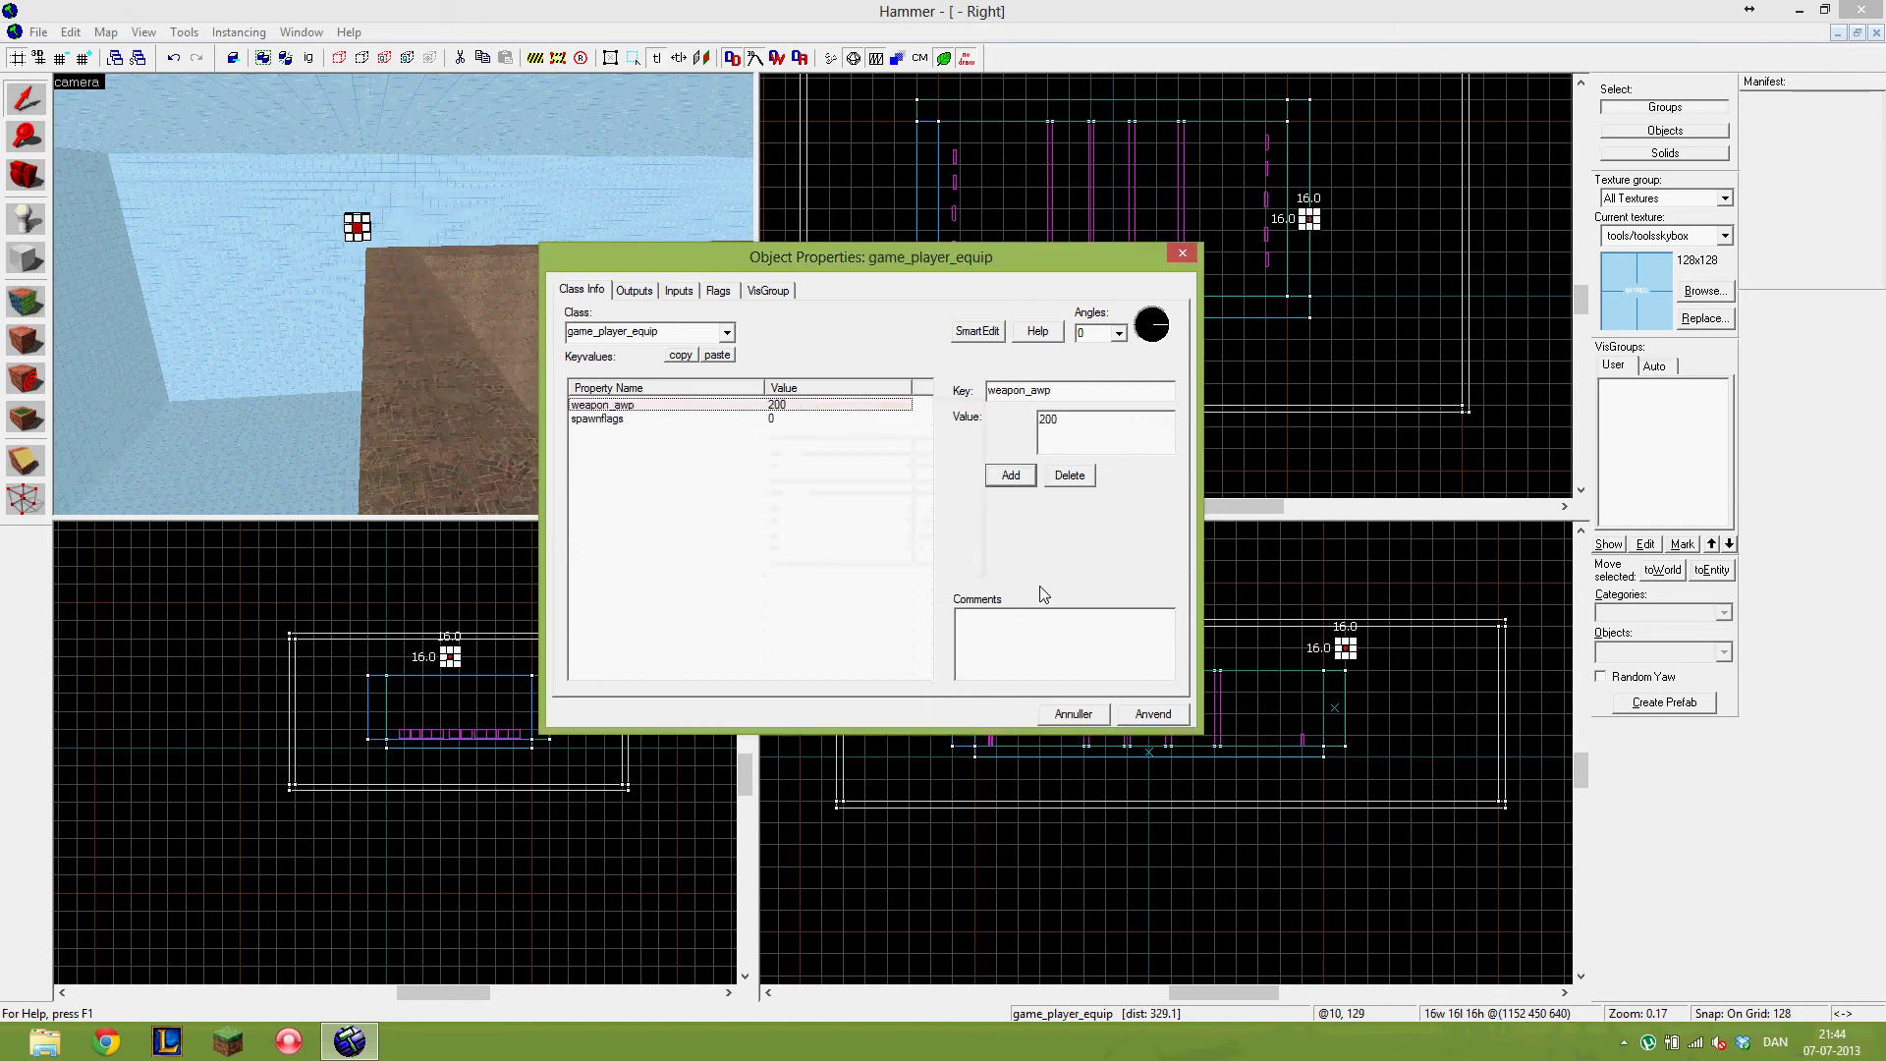
click(1087, 714)
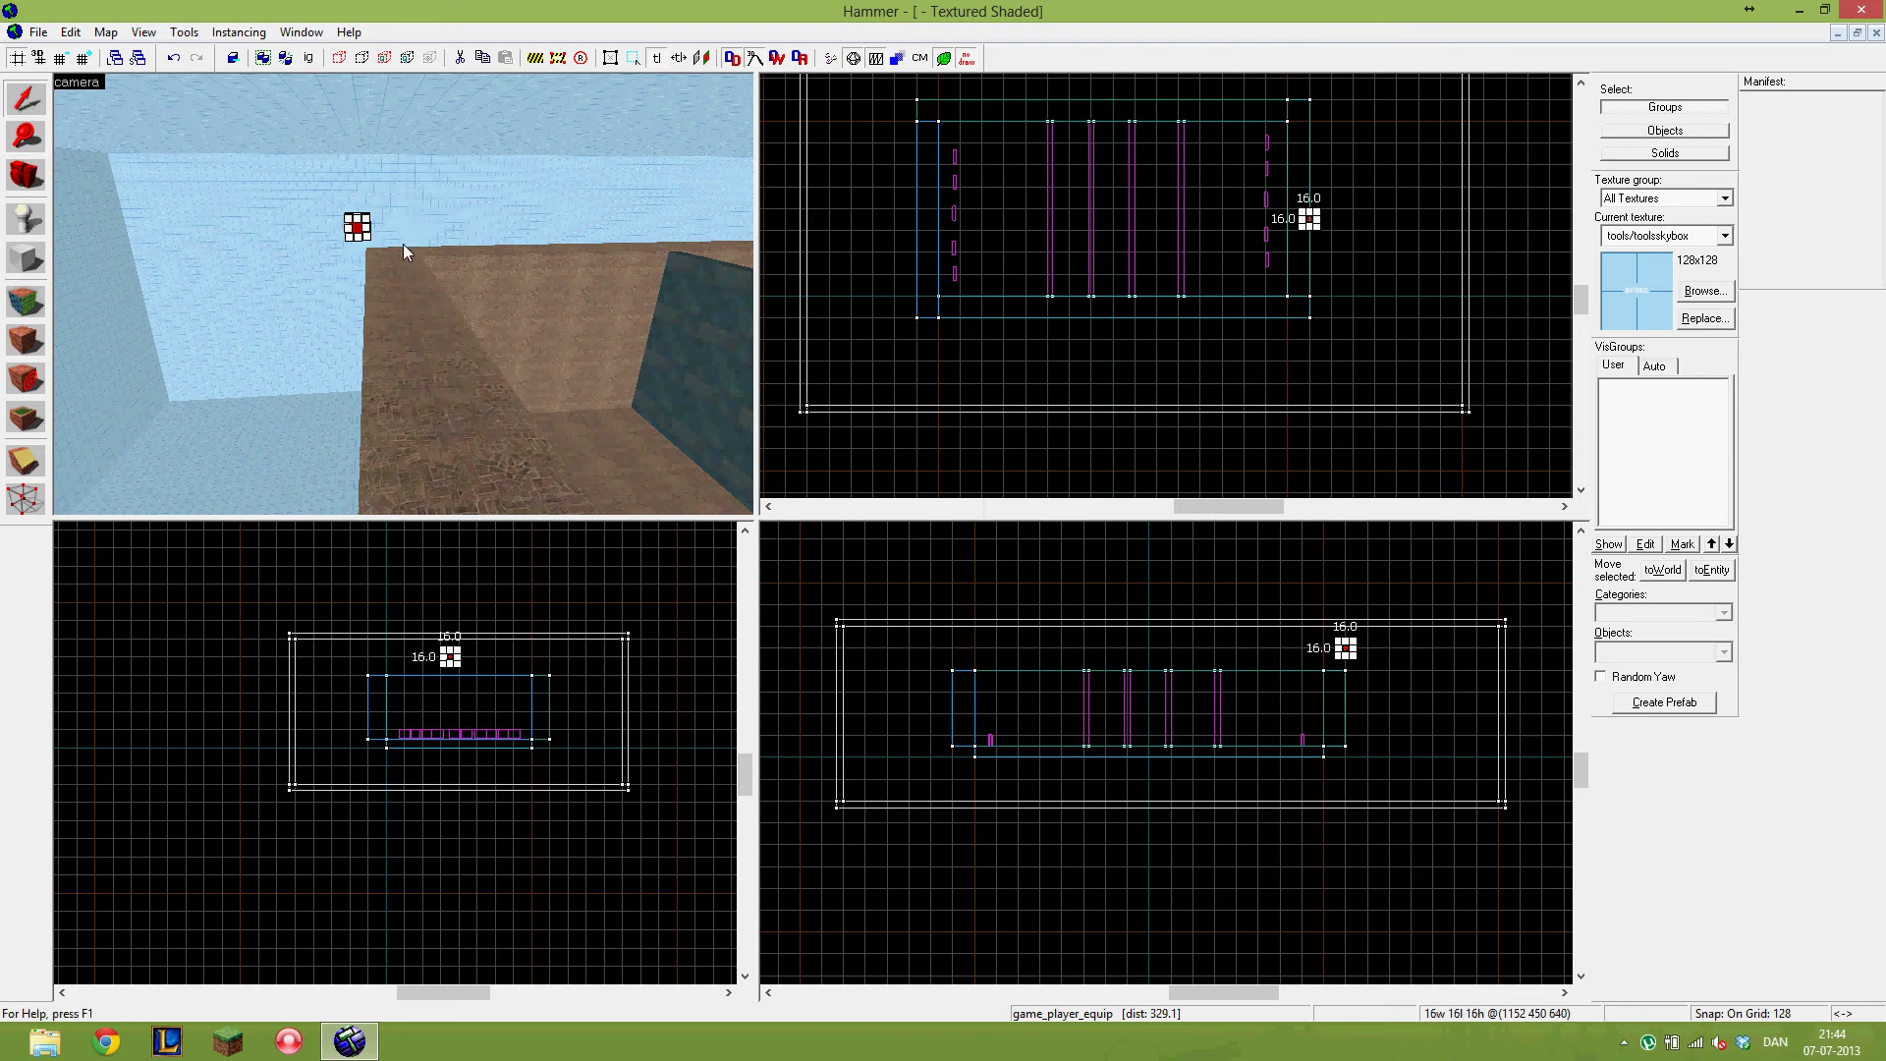
- Reopen the game_player_equip properties and add the keyvalue weapon_deagle with value 200
key(alt+Return)
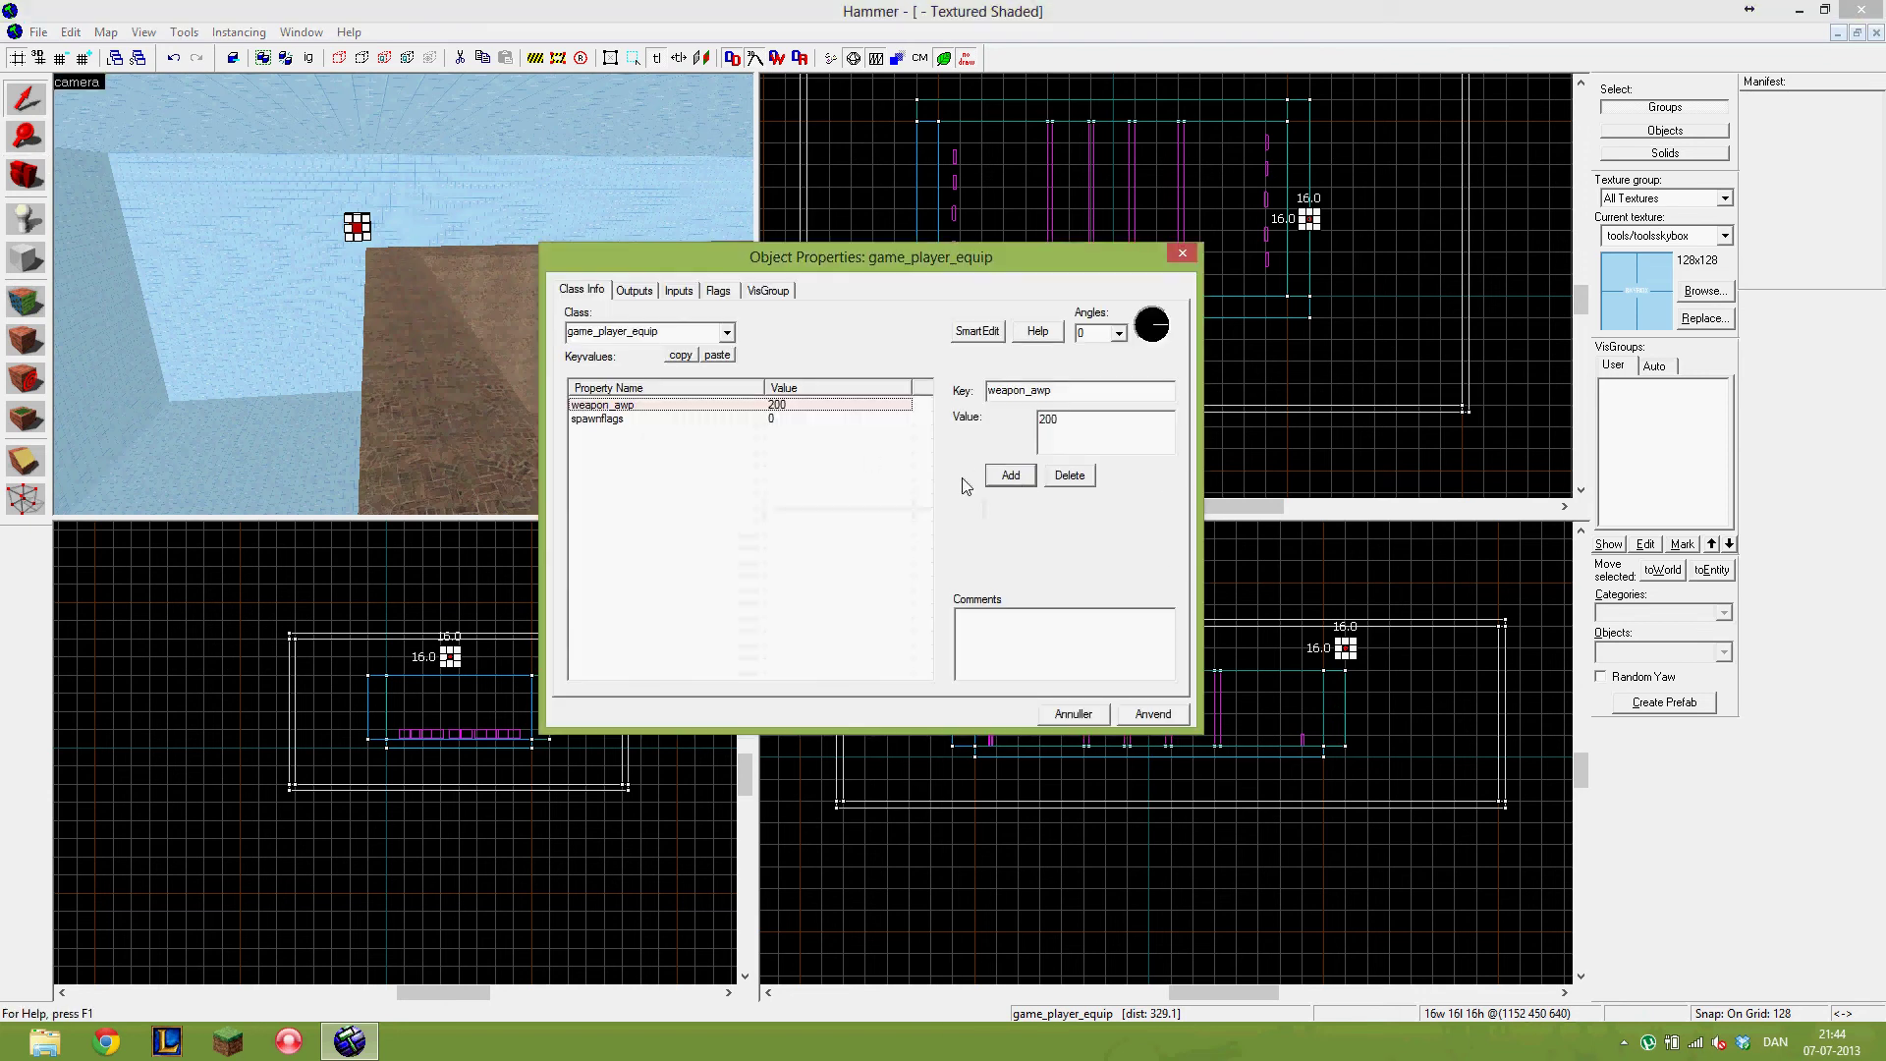
click(996, 476)
text(weapon_dea)
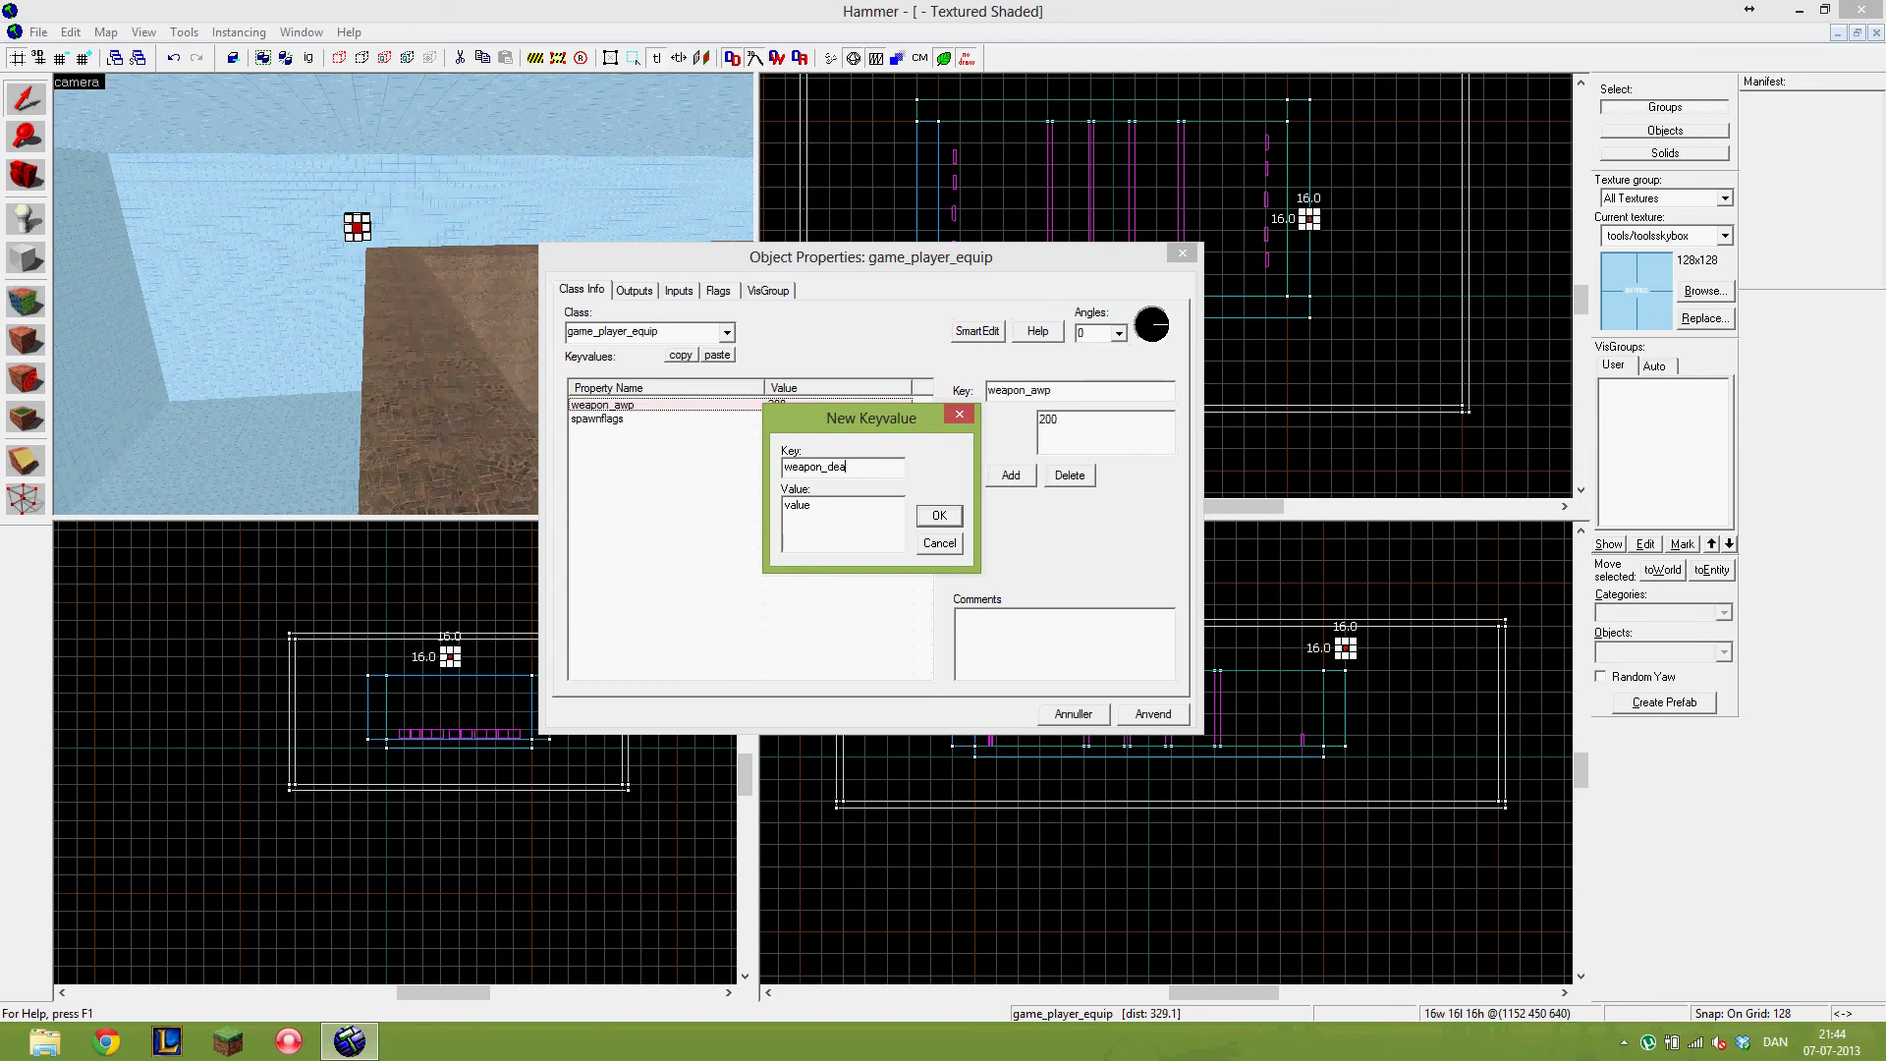
text(200)
click(936, 521)
- Add the keyvalue weapon_knife with value 1 to the game_player_equip entity, apply the changes and close its properties
click(1010, 479)
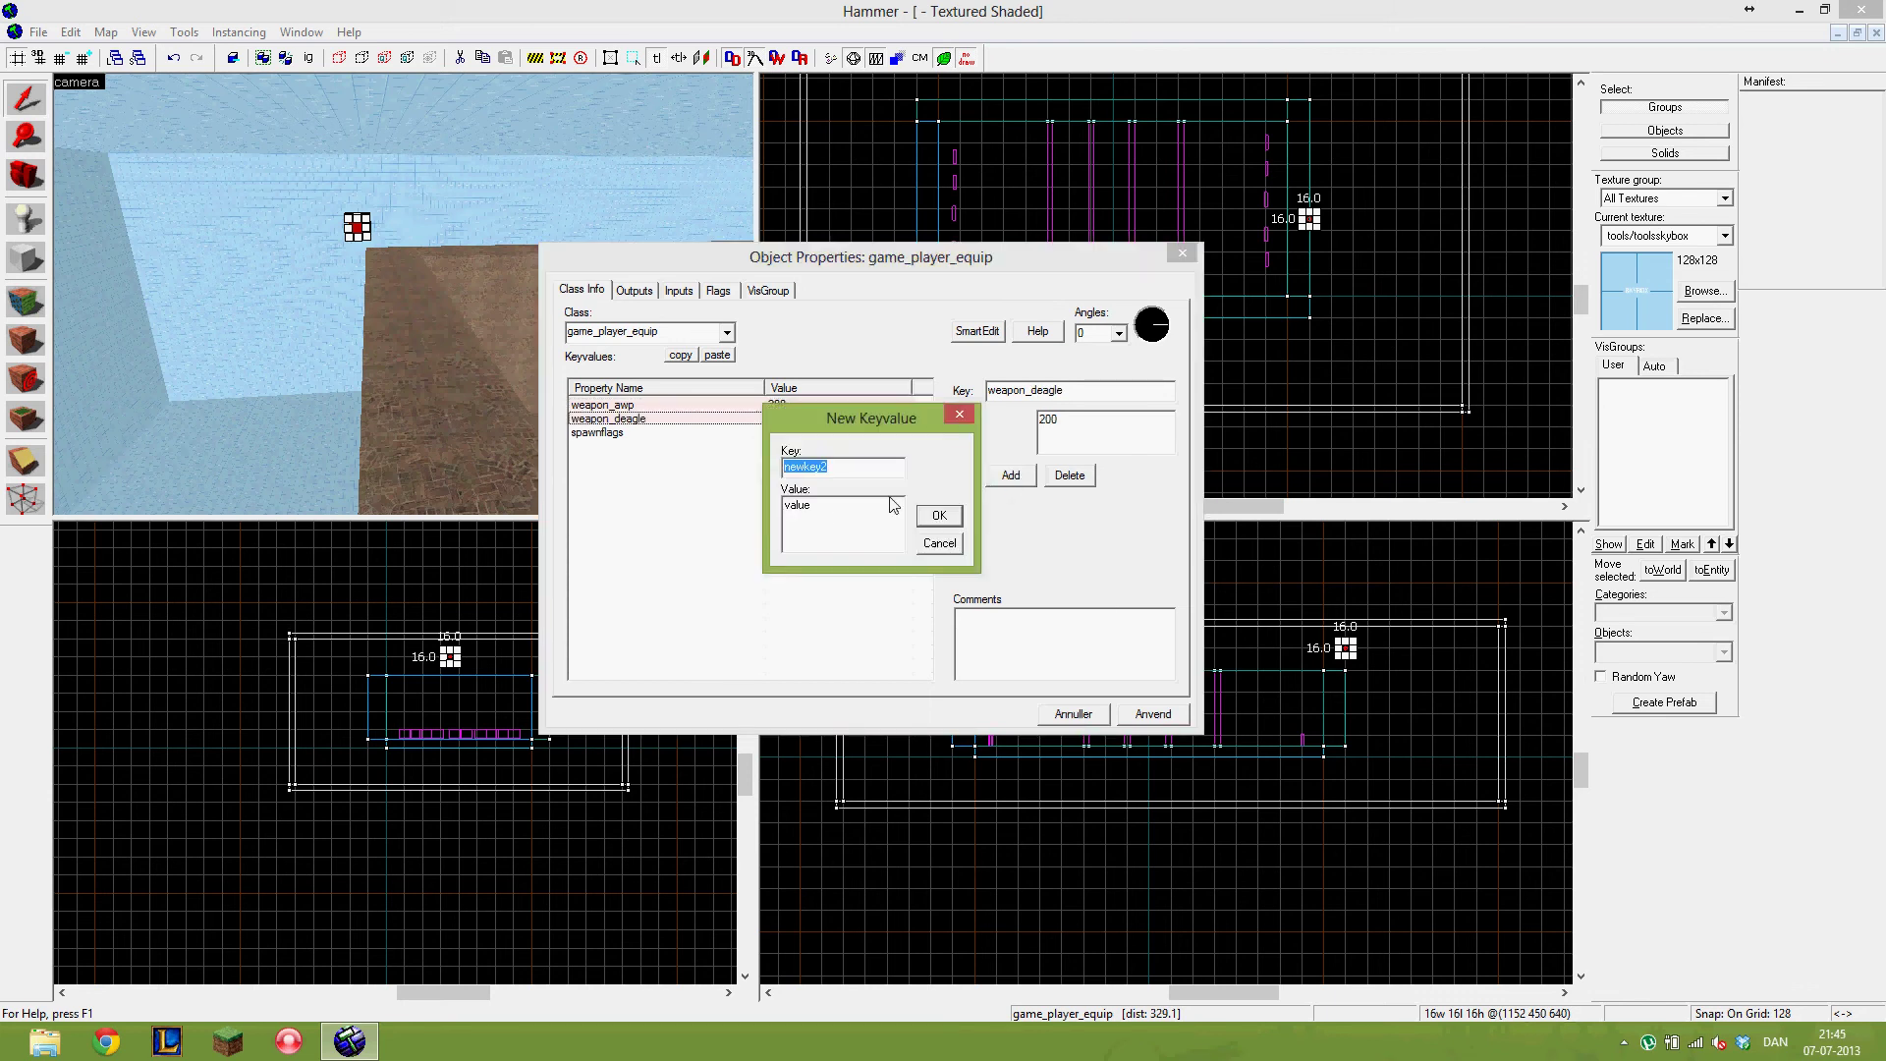
text(weapon_knife)
key(Tab)
text(1)
click(940, 517)
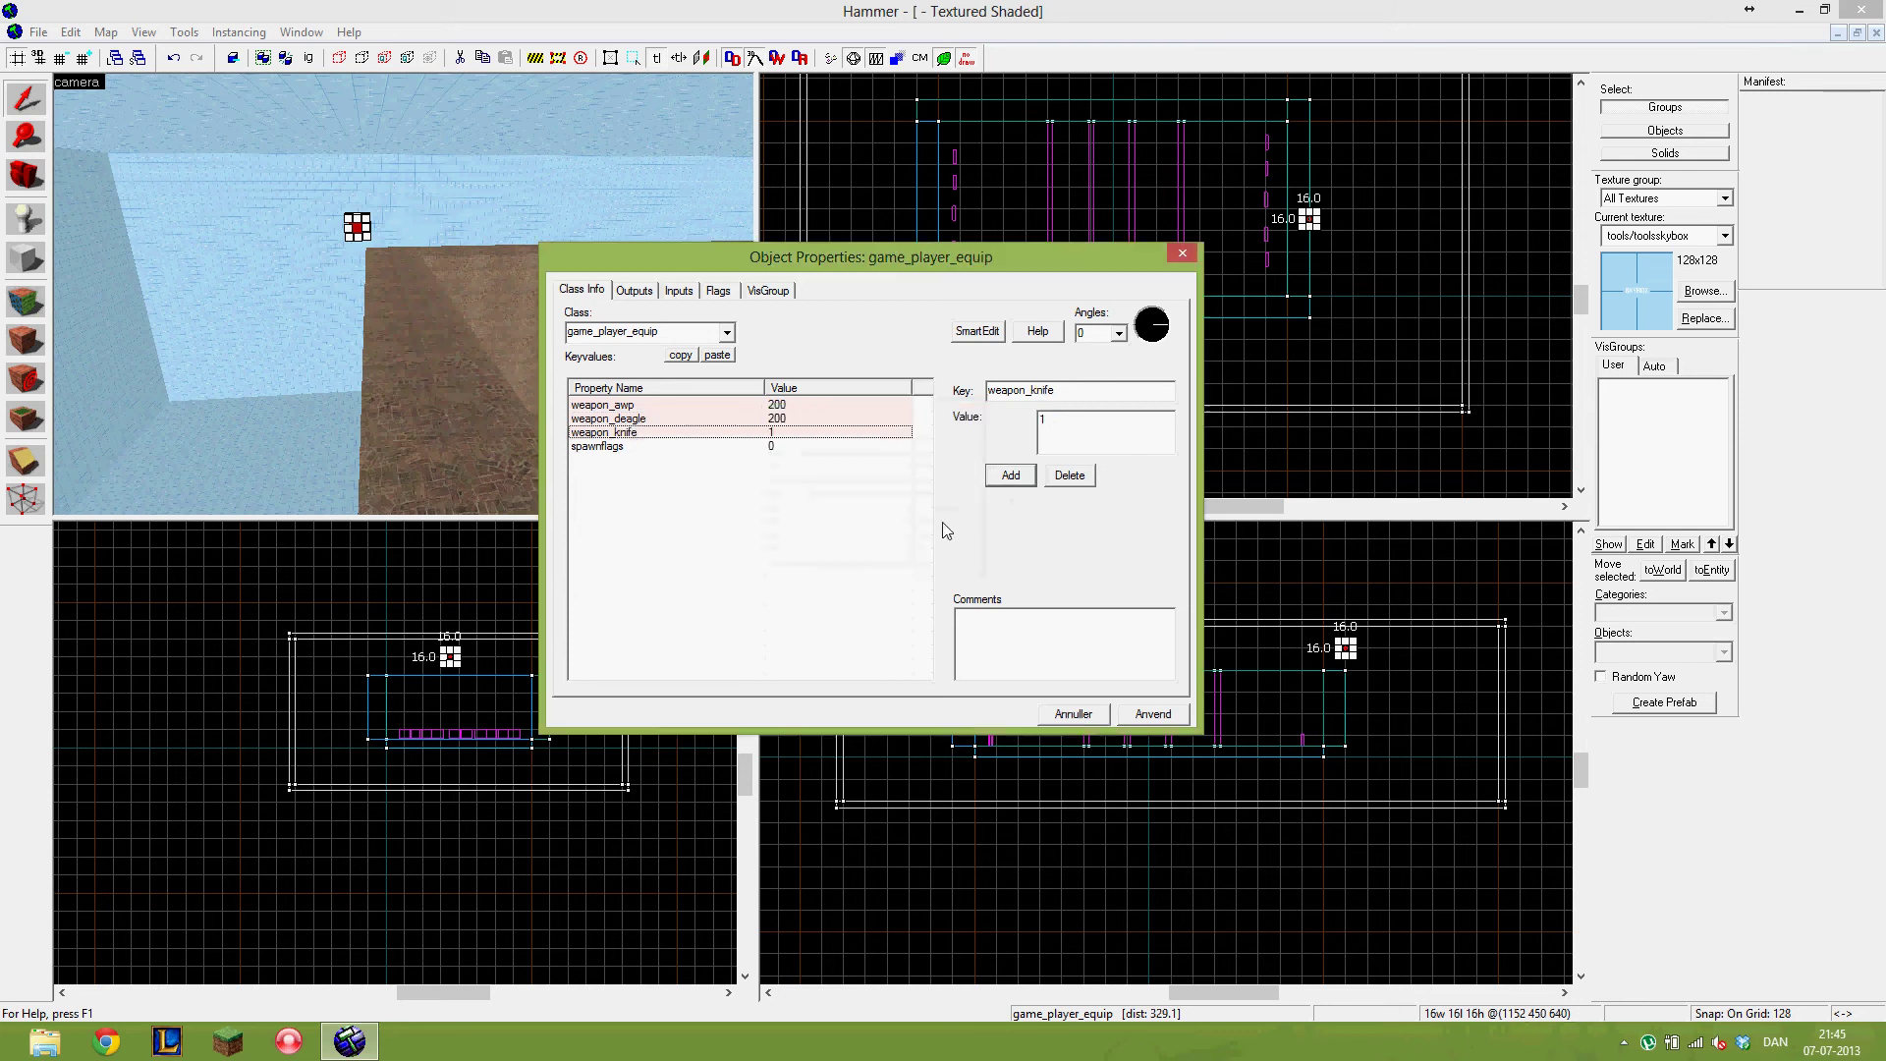
click(1132, 720)
click(1129, 717)
click(1082, 716)
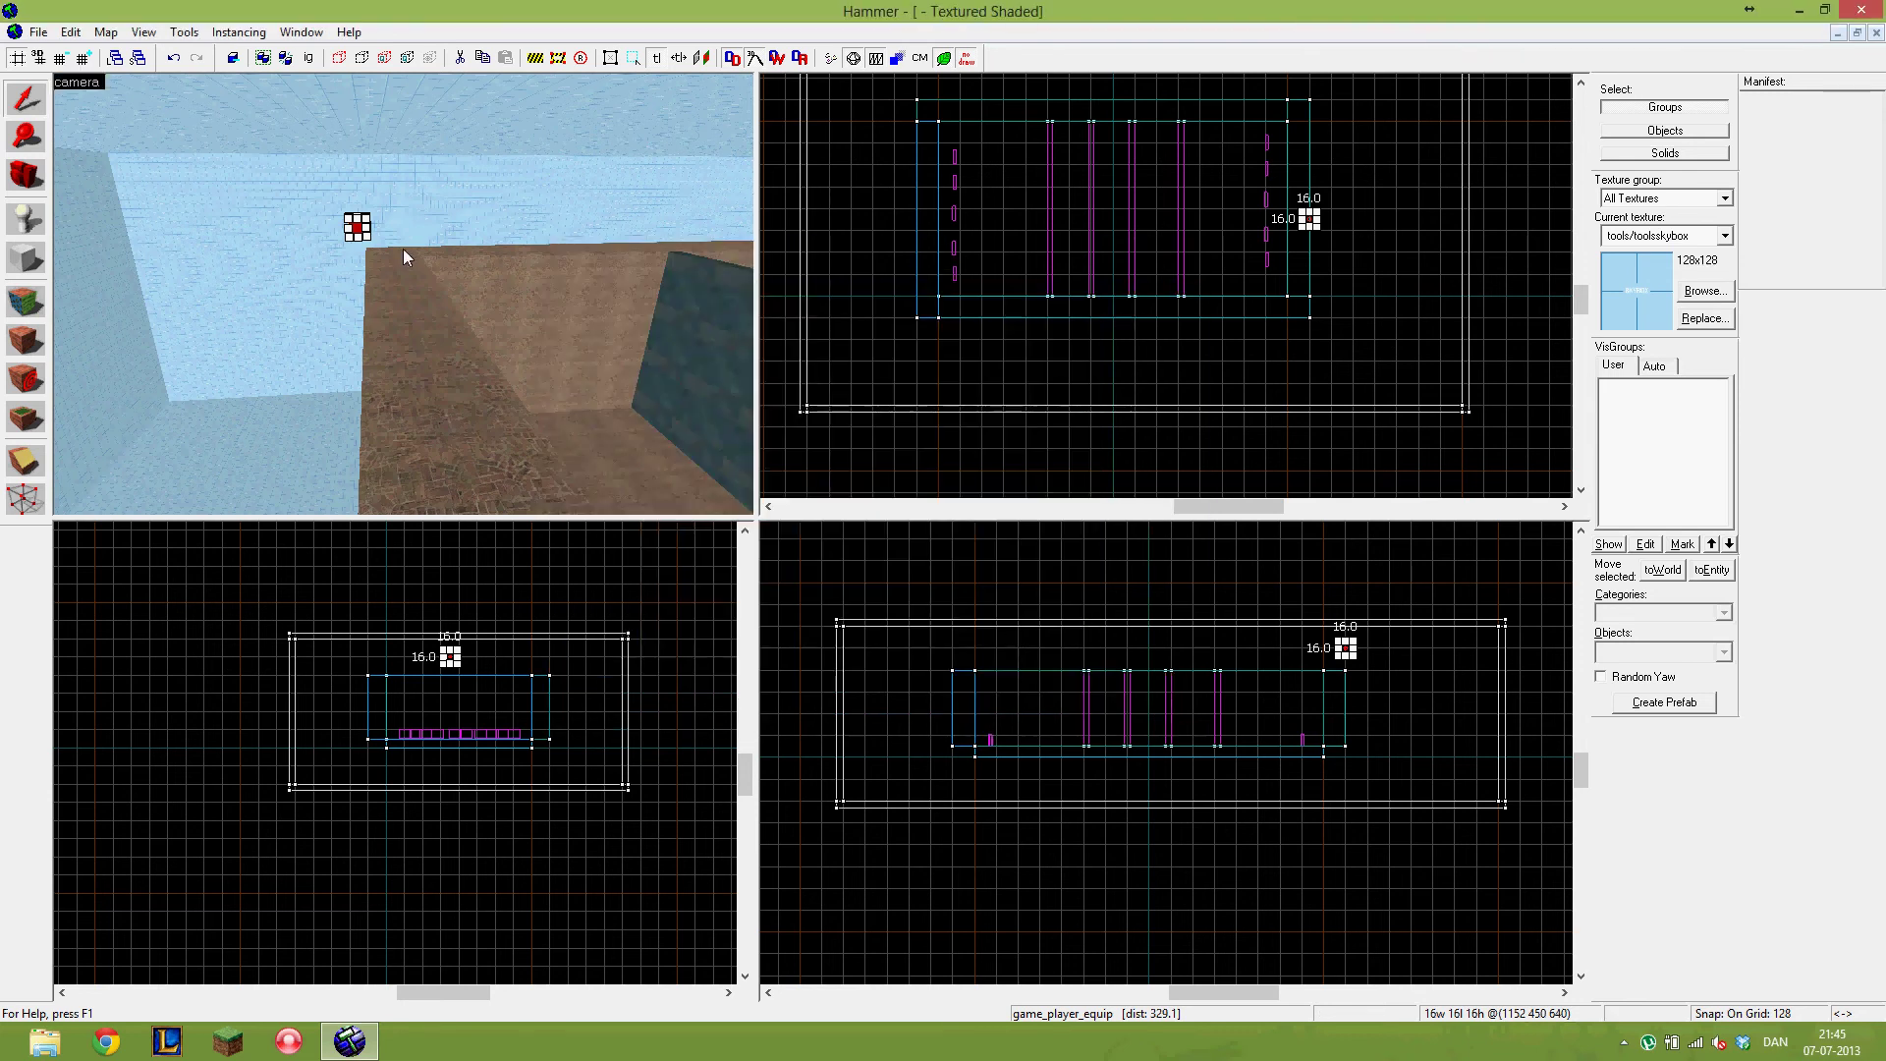
- Start running the map and choose the Counter-Strike Source cstrike/maps folder as its save location
click(38, 31)
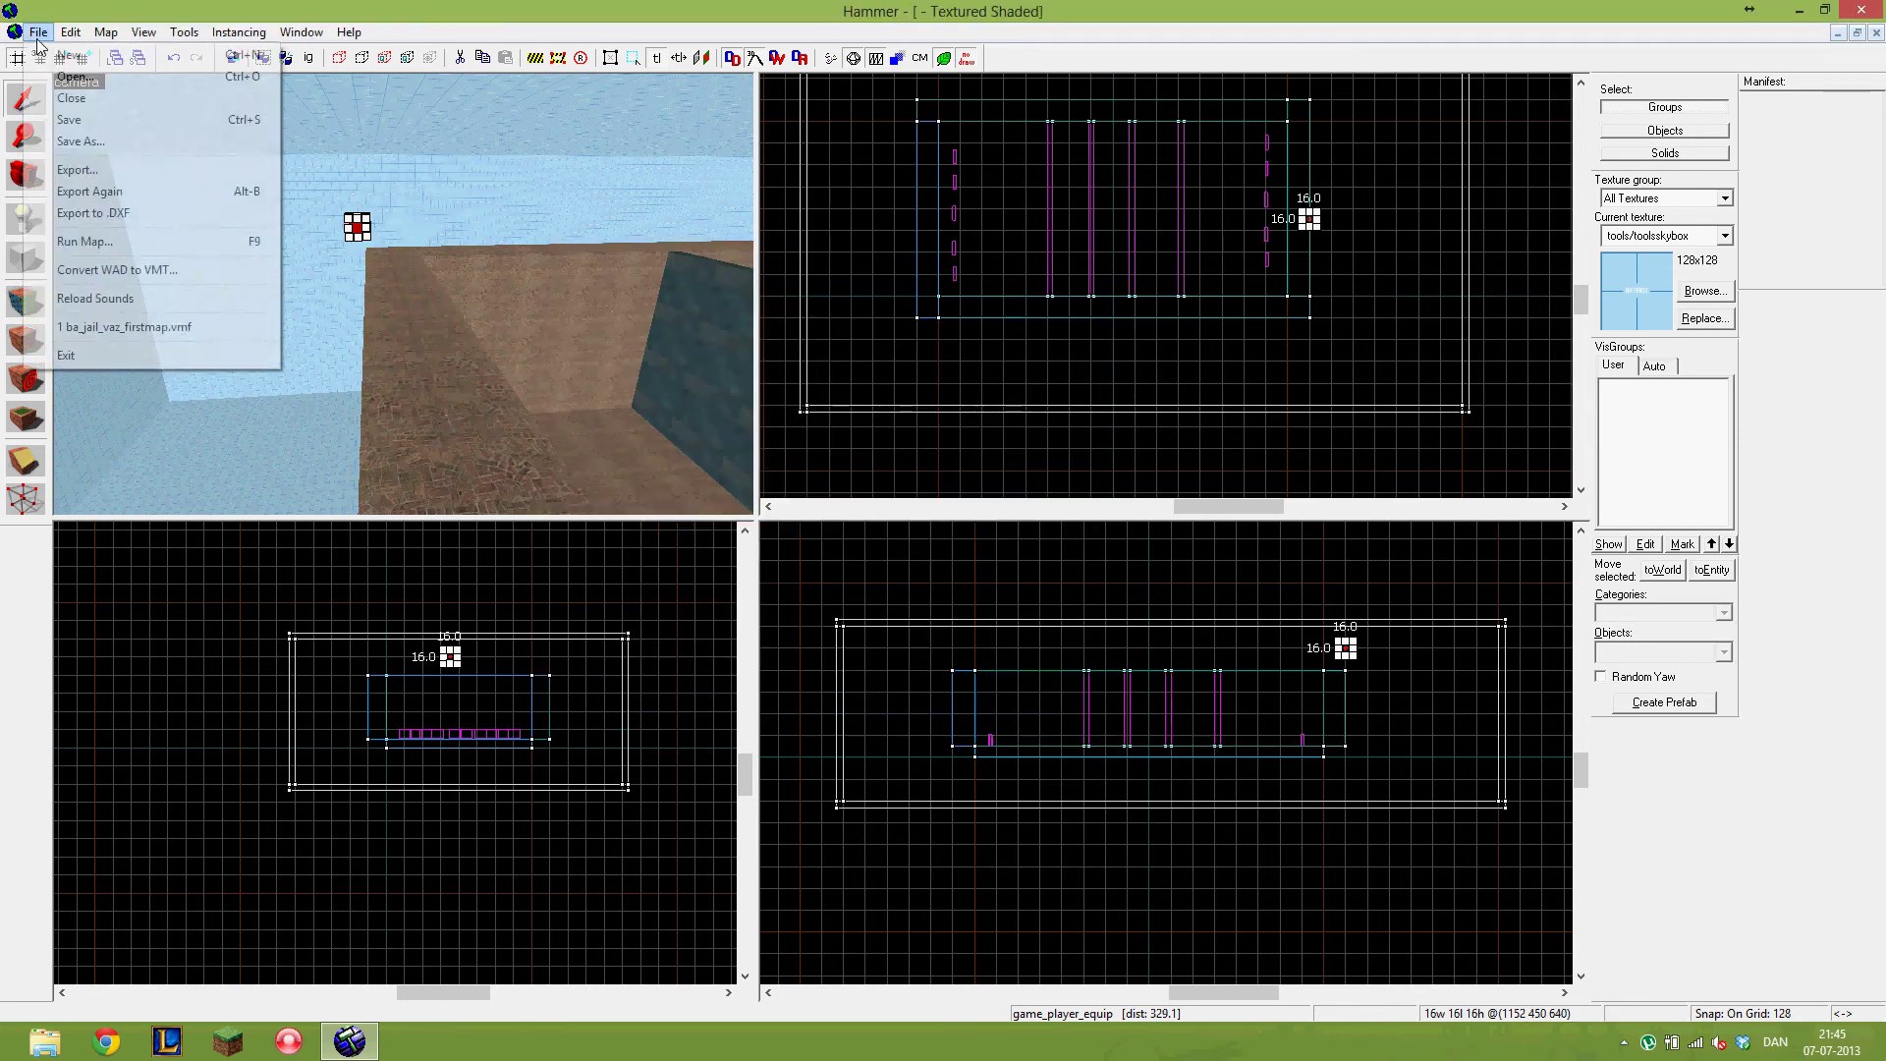
click(91, 245)
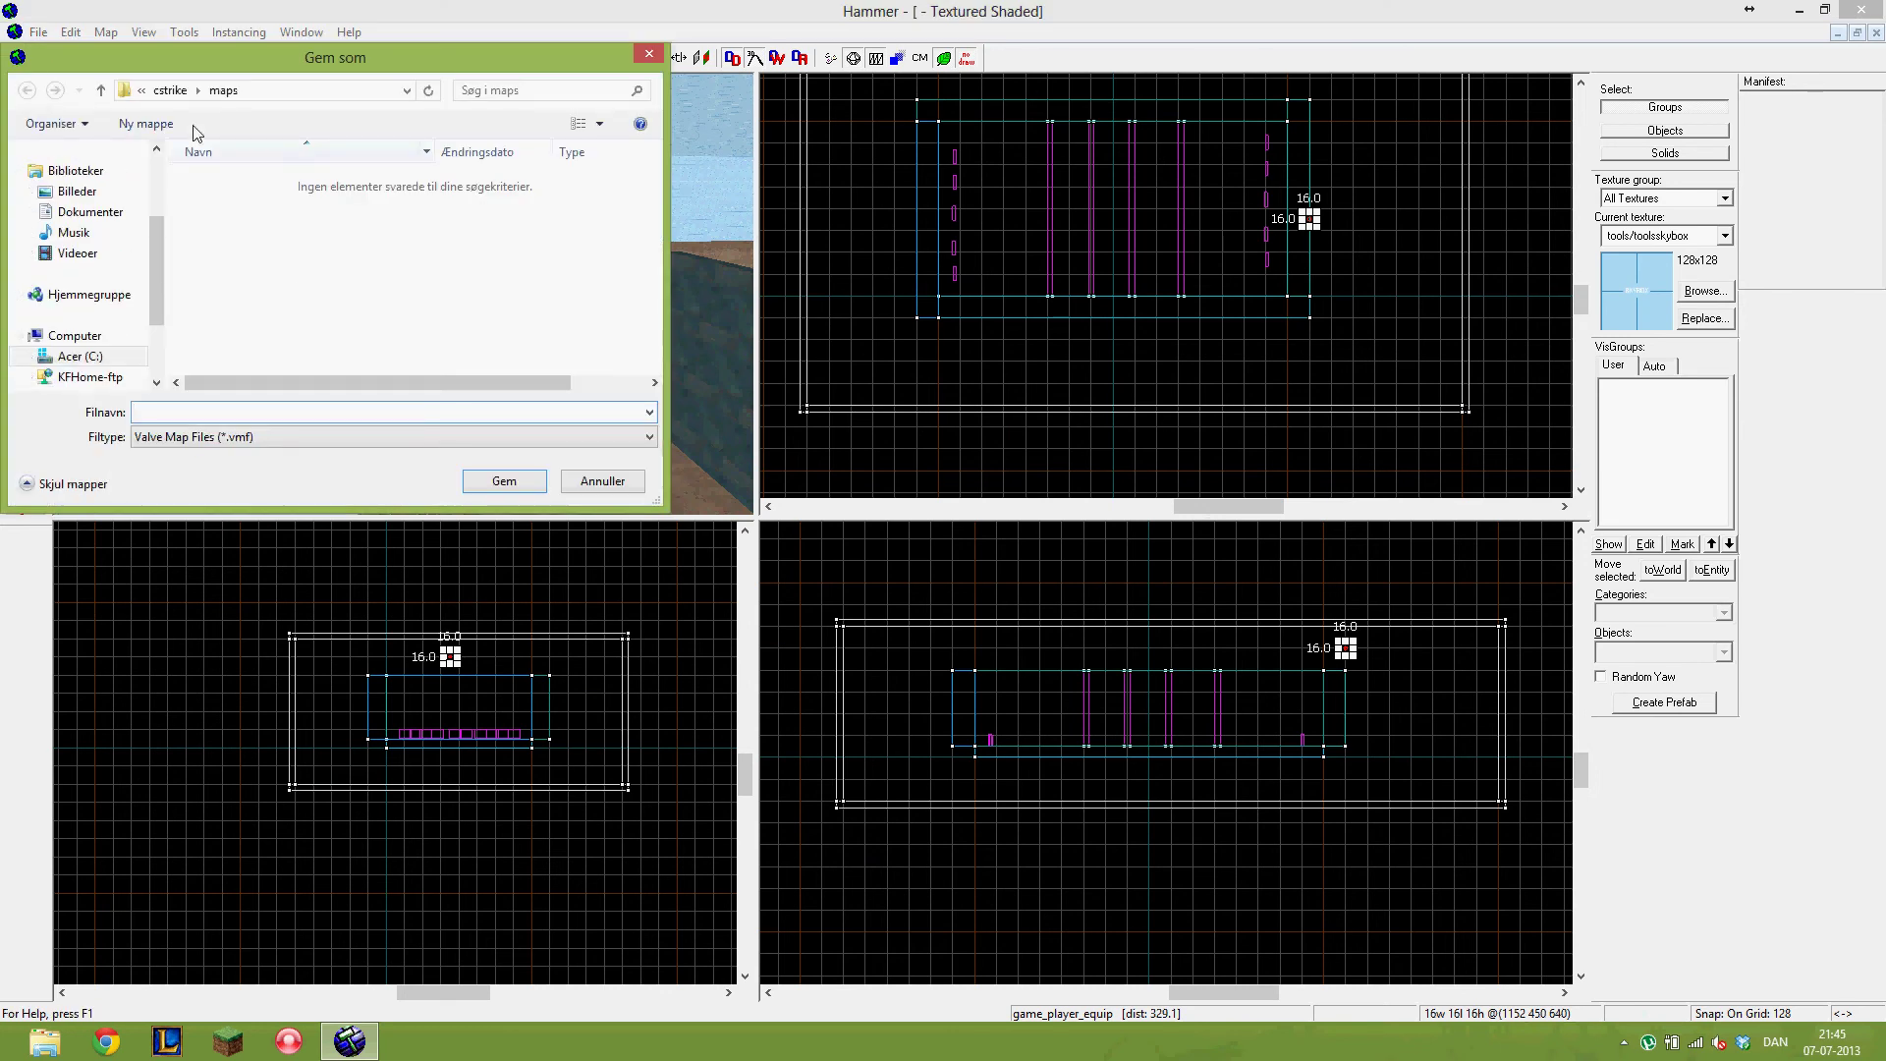
click(141, 90)
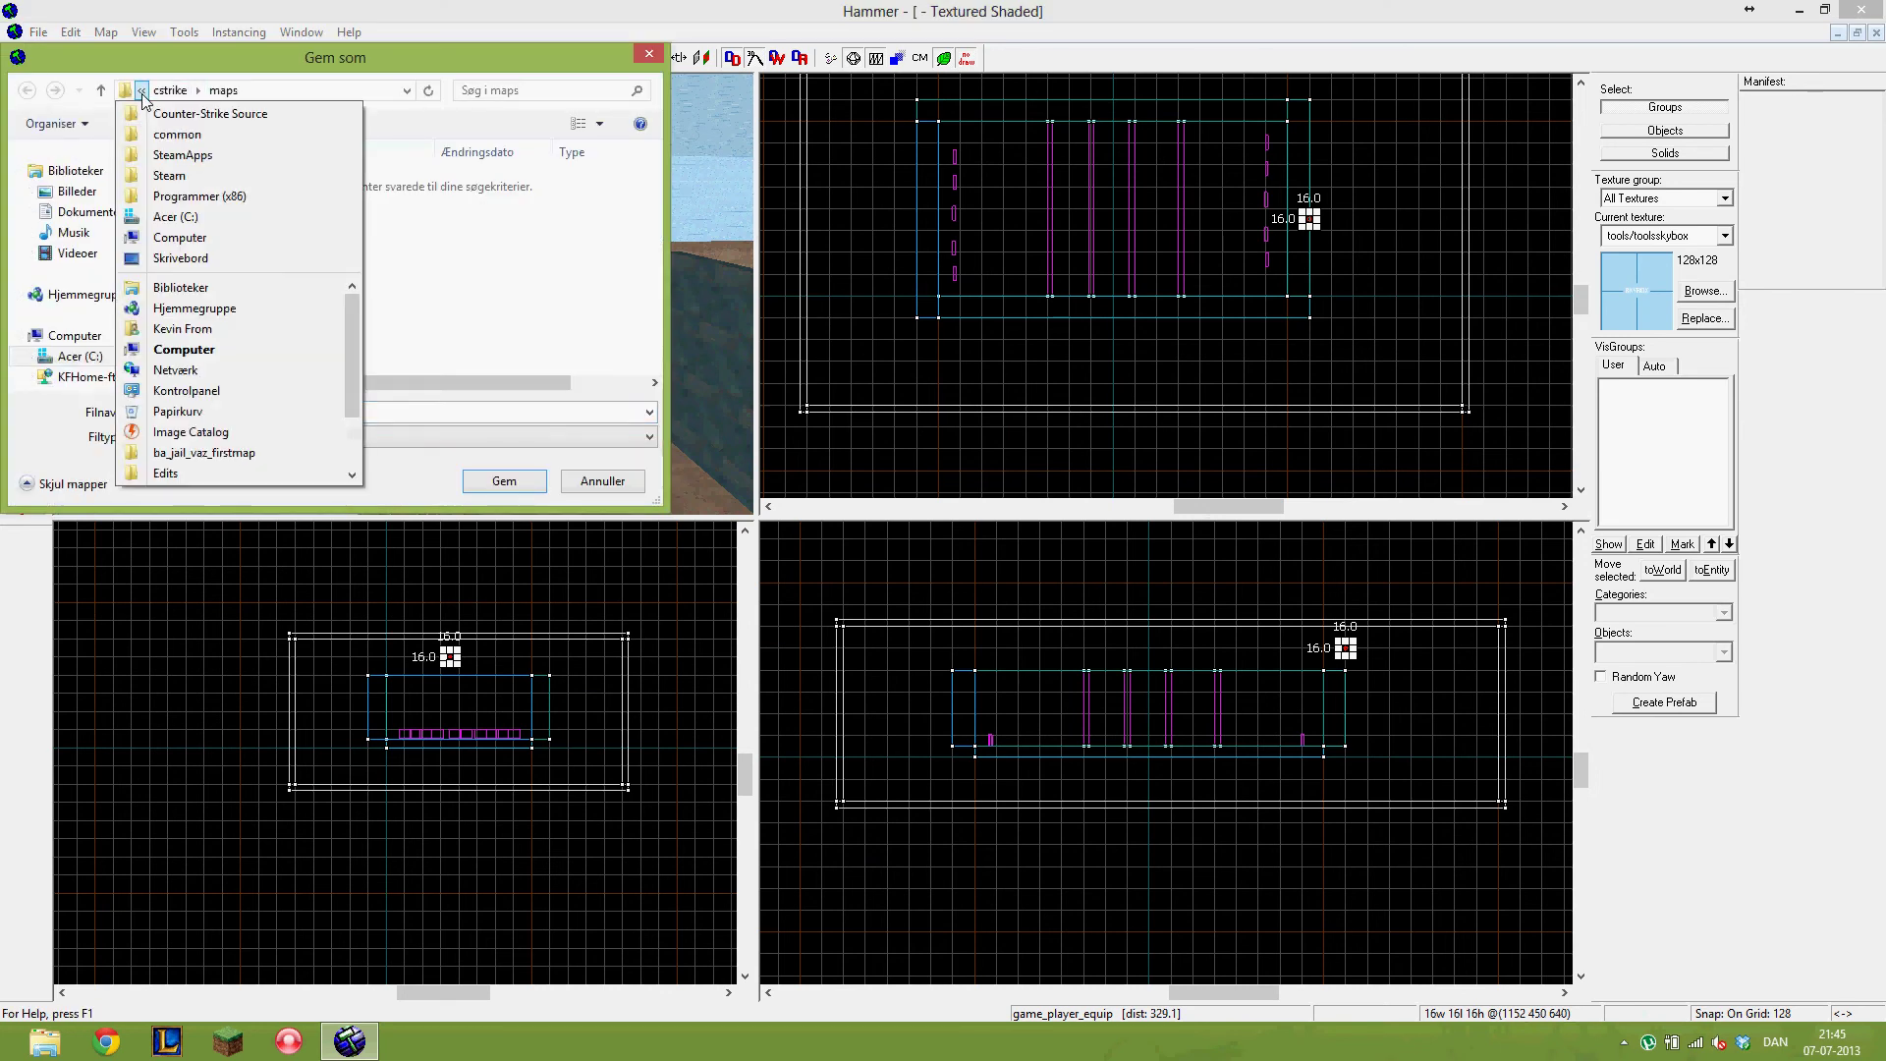
click(172, 113)
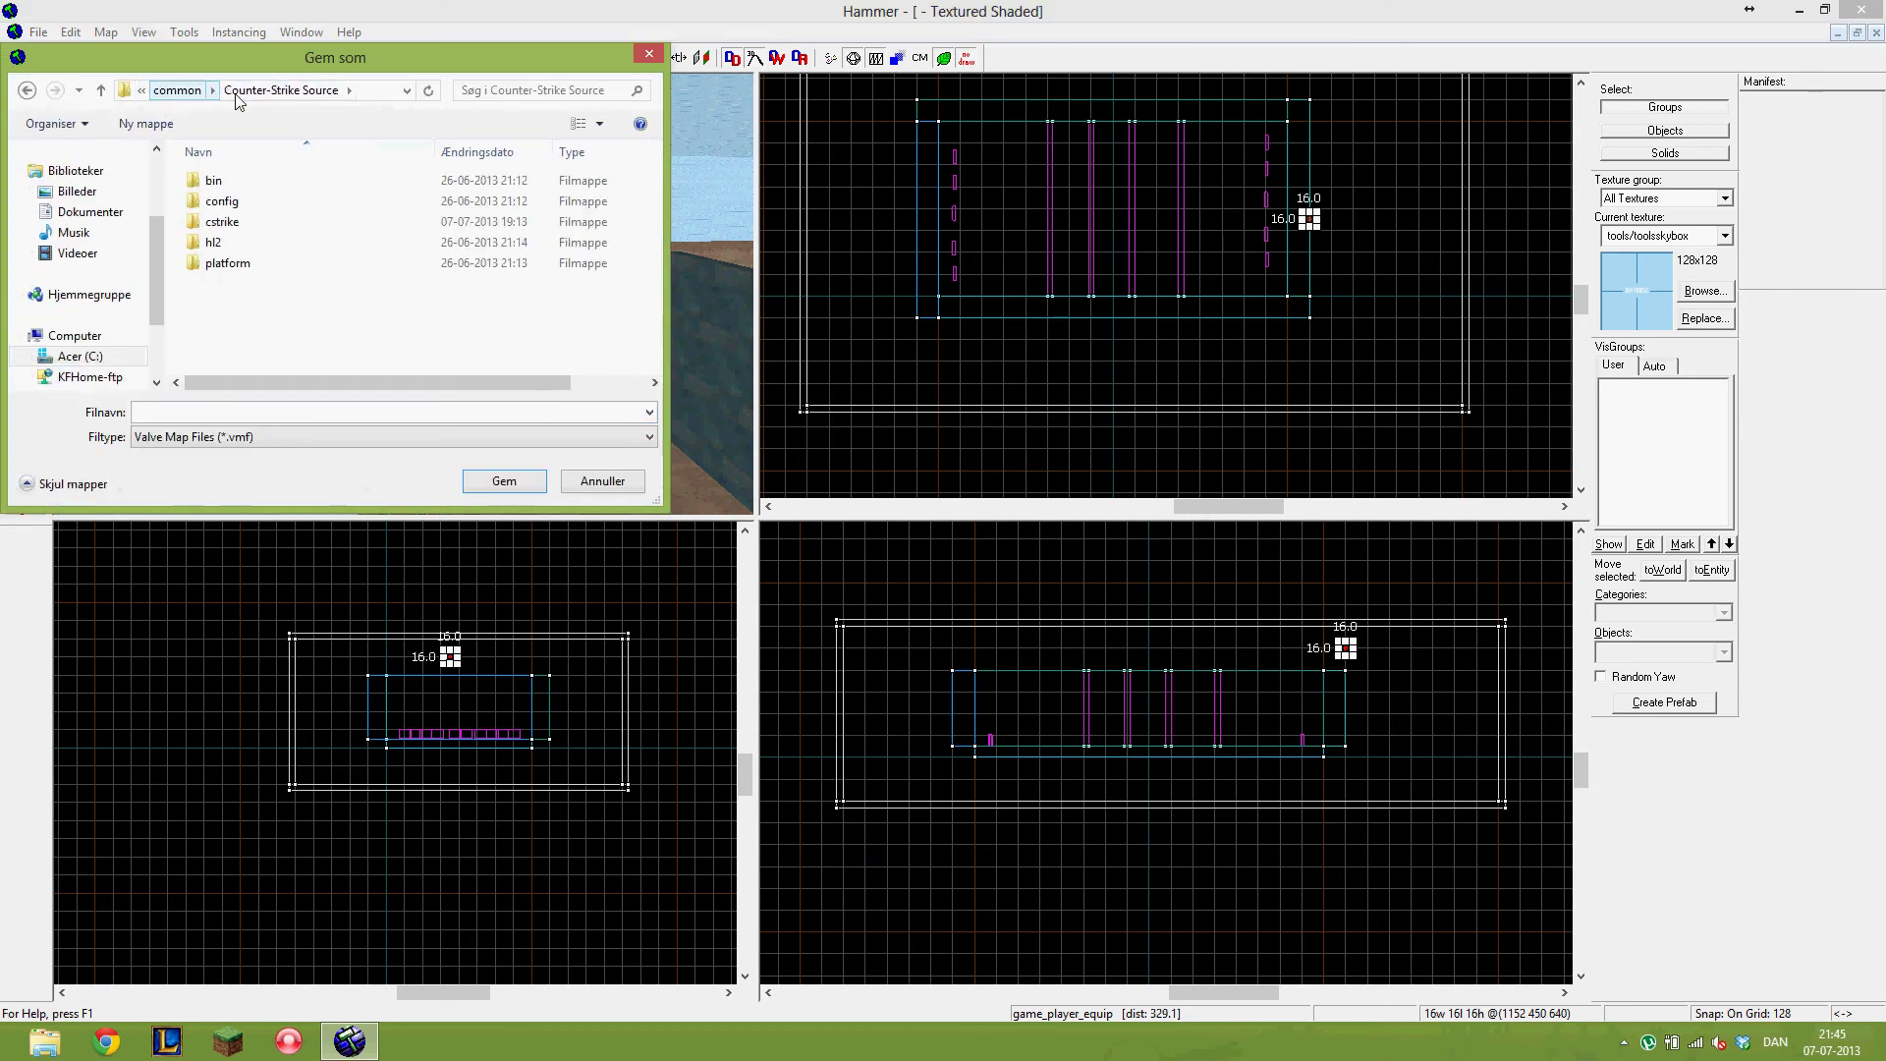
double_click(222, 222)
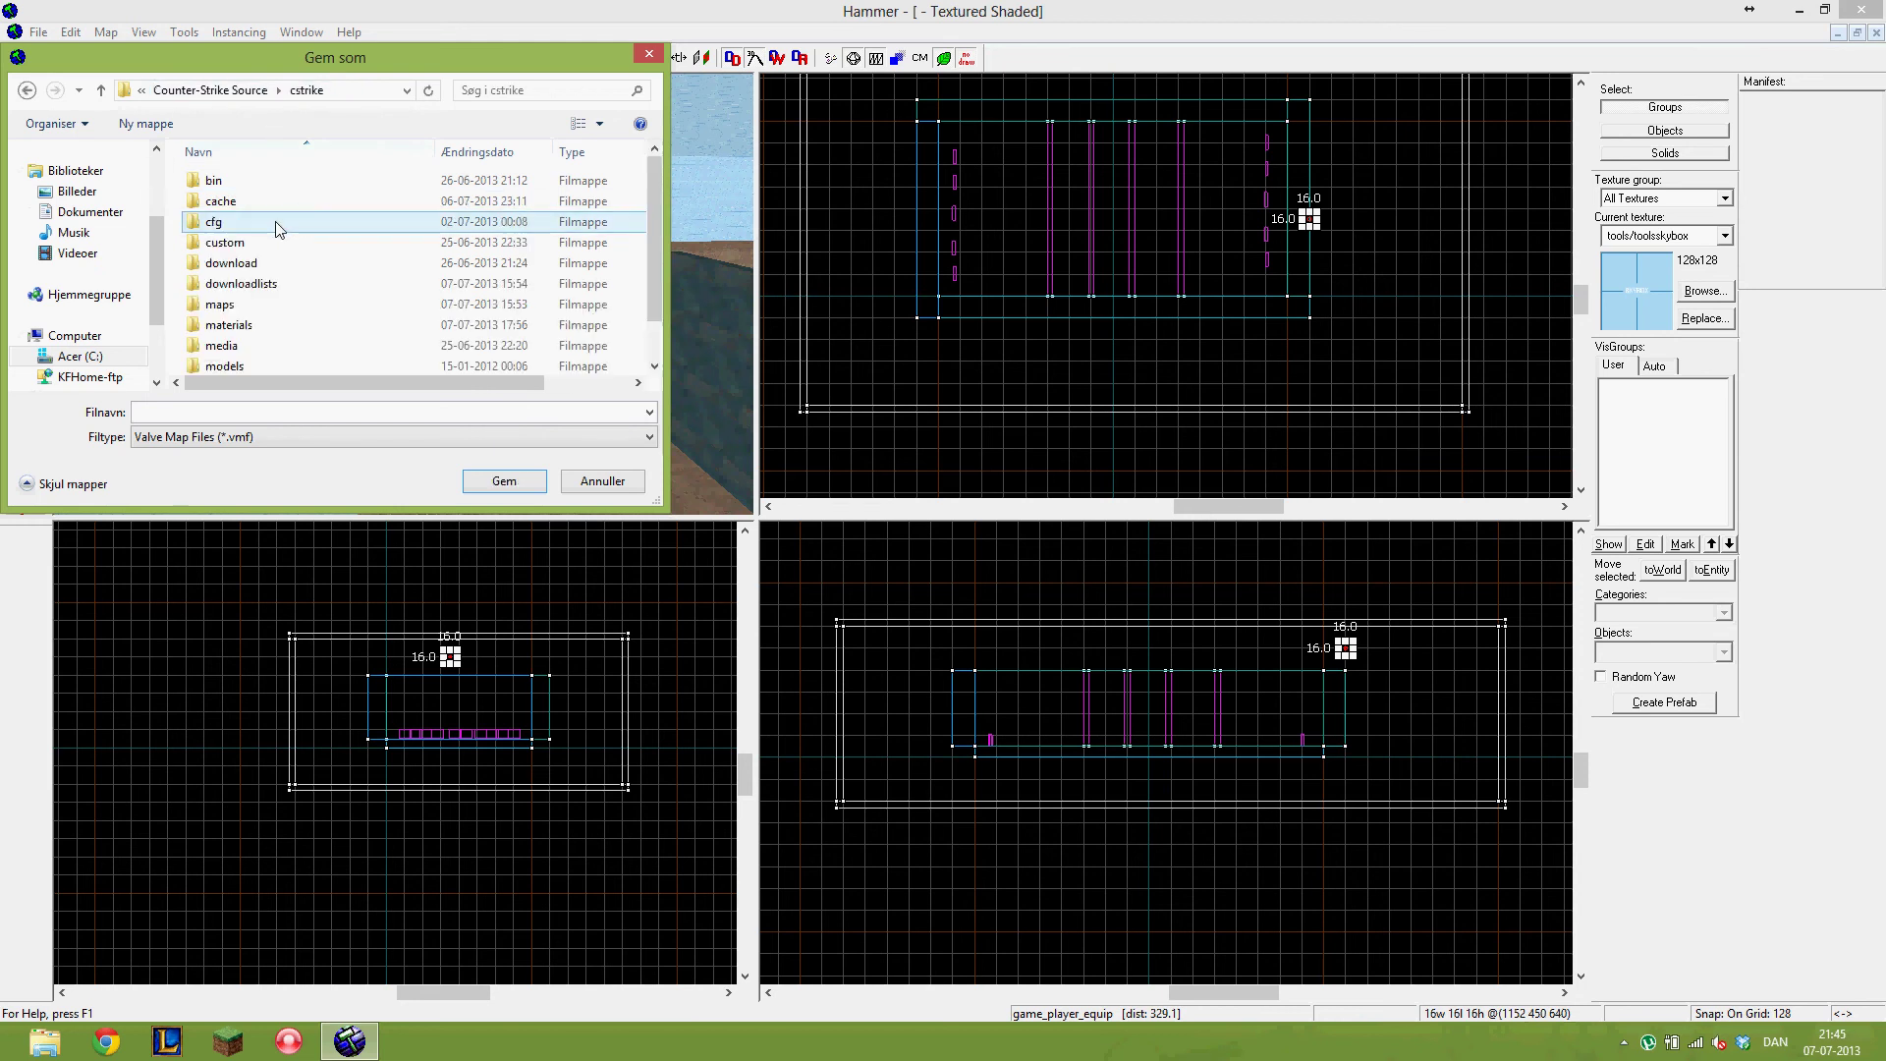
double_click(262, 306)
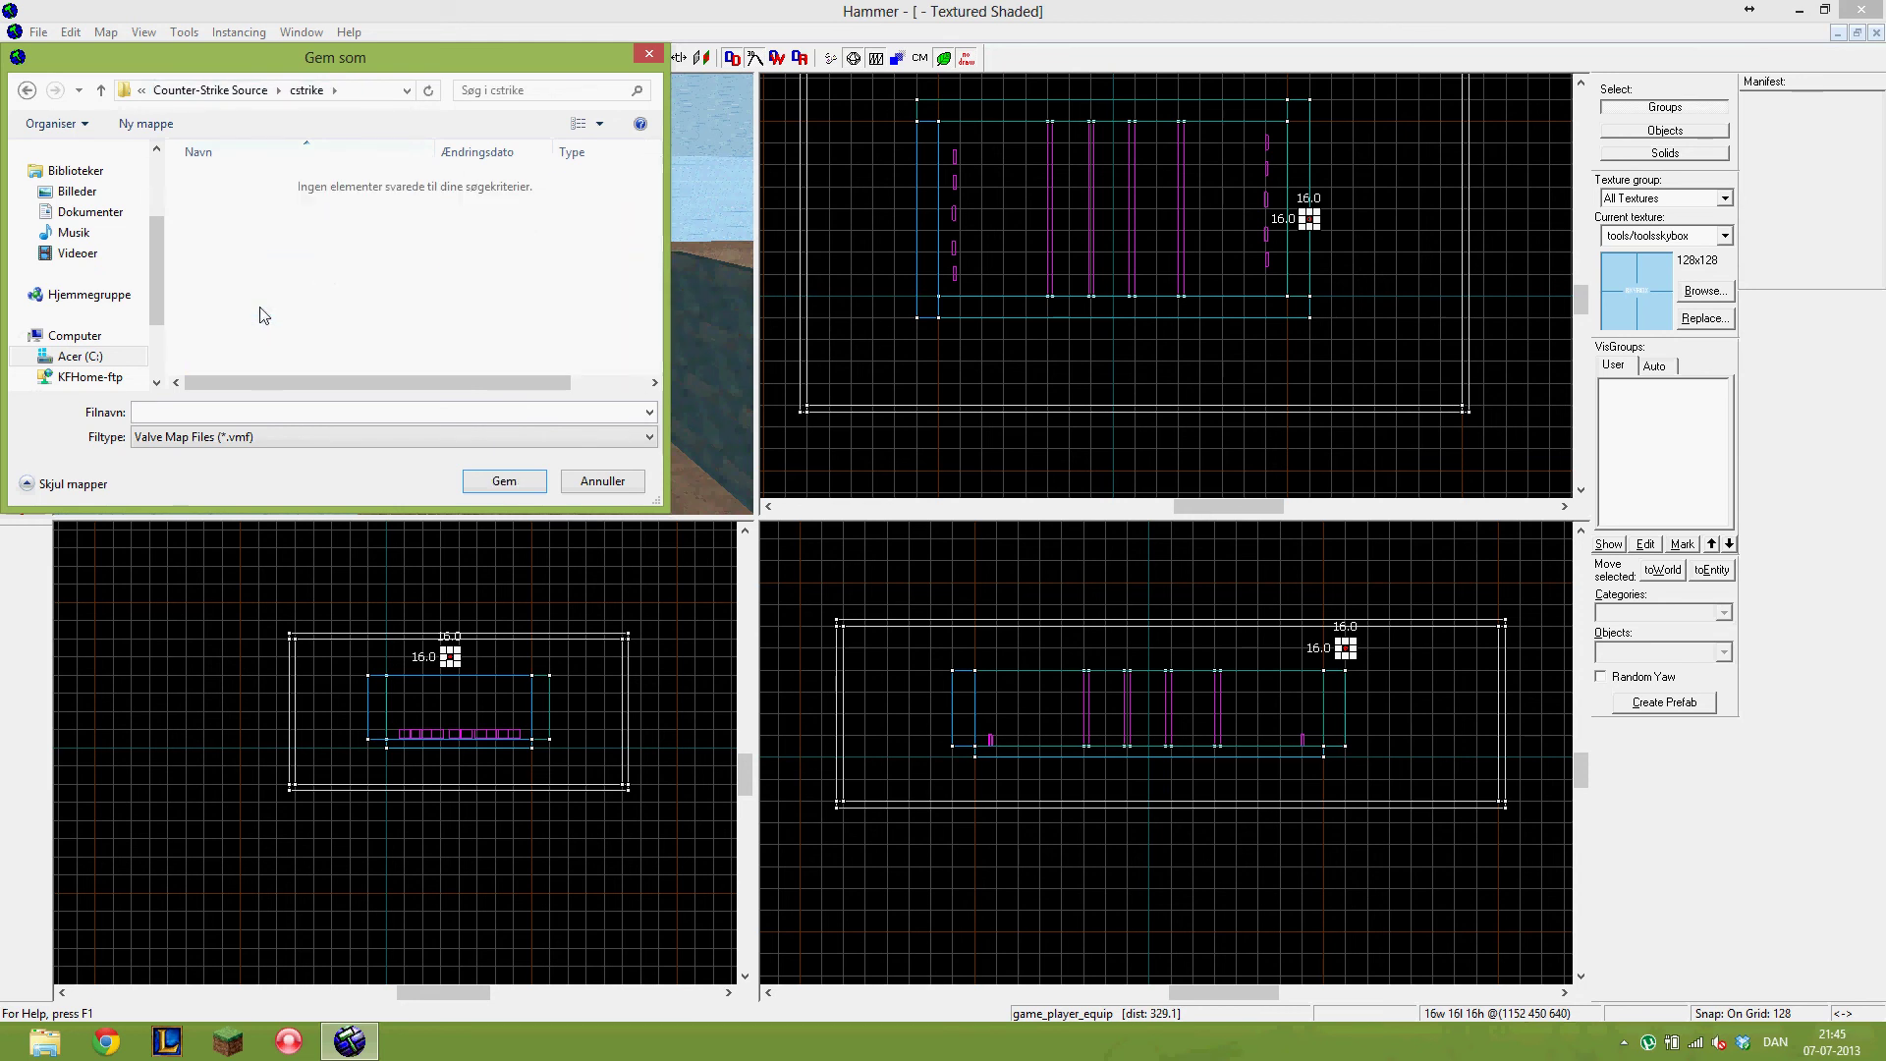
- Save the map as First_Map and compile it with normal BSP, fast VIS and normal RAD, without launching the game
click(266, 412)
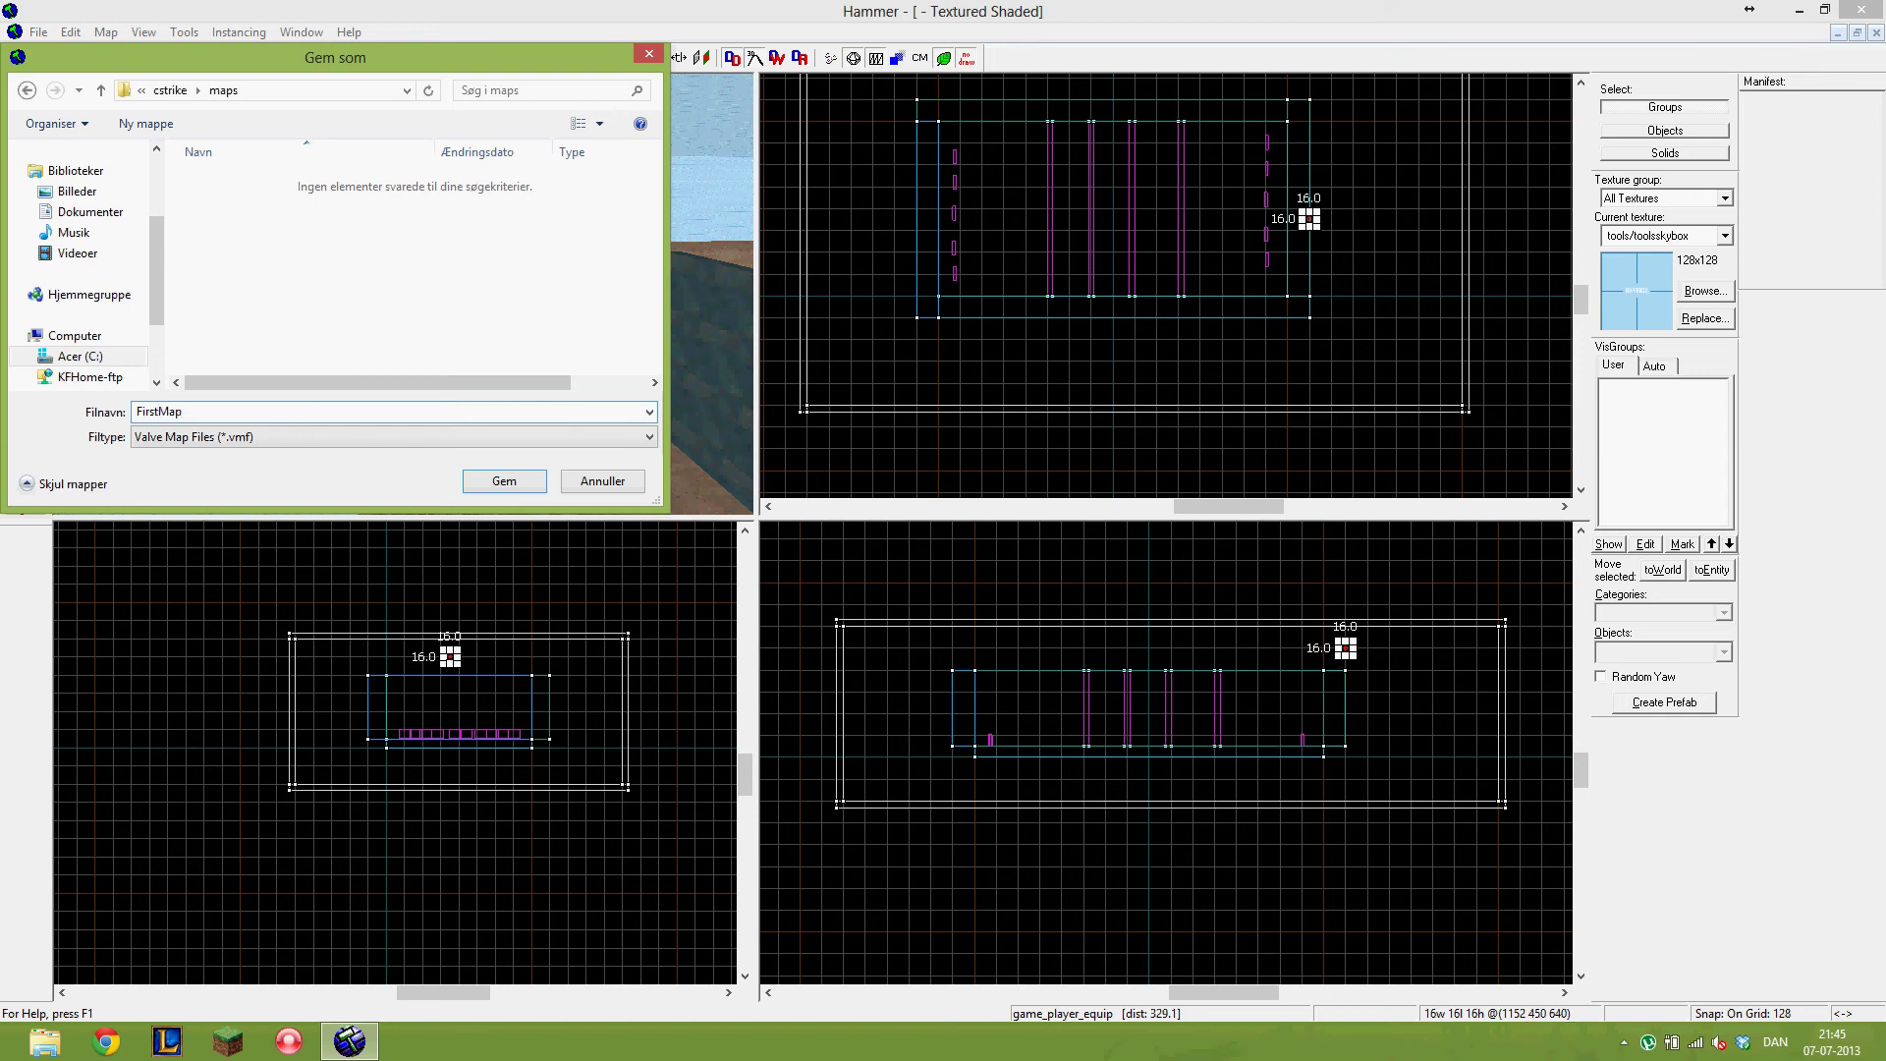
key(BackSpace)
text(-)
click(523, 481)
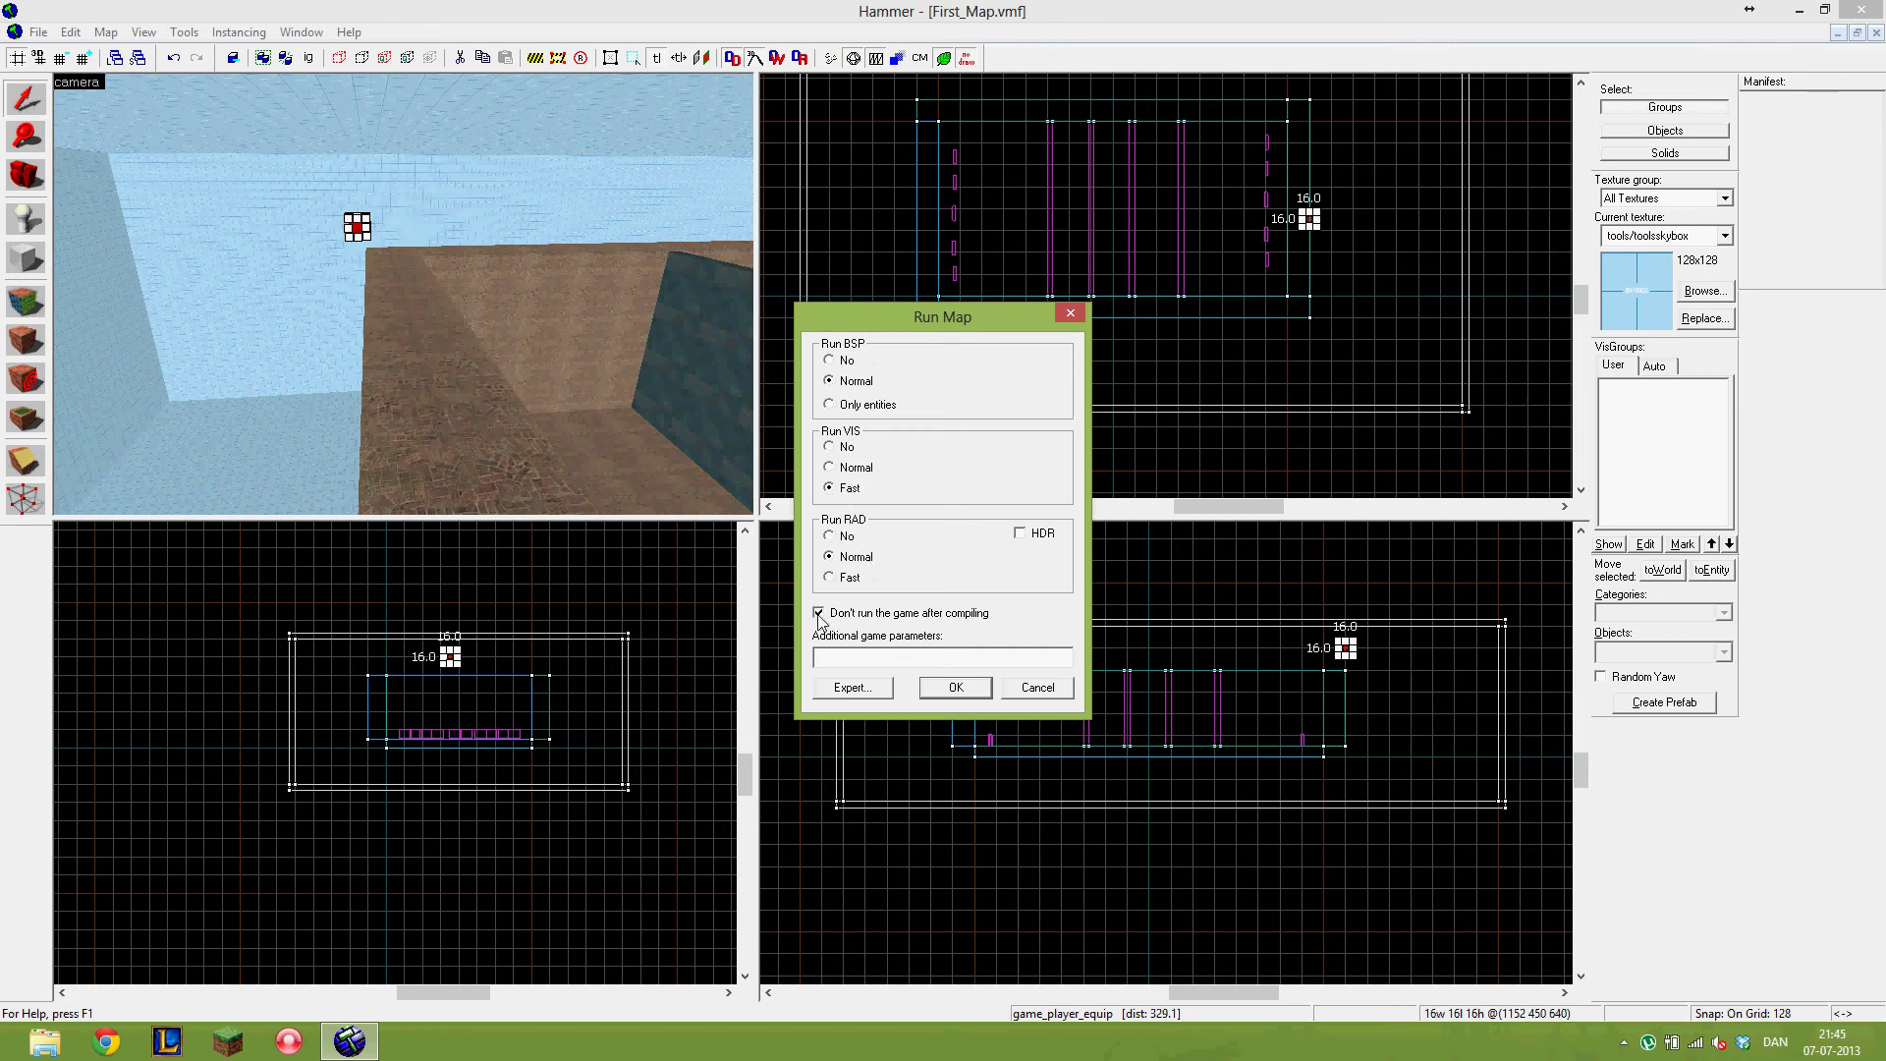
click(943, 692)
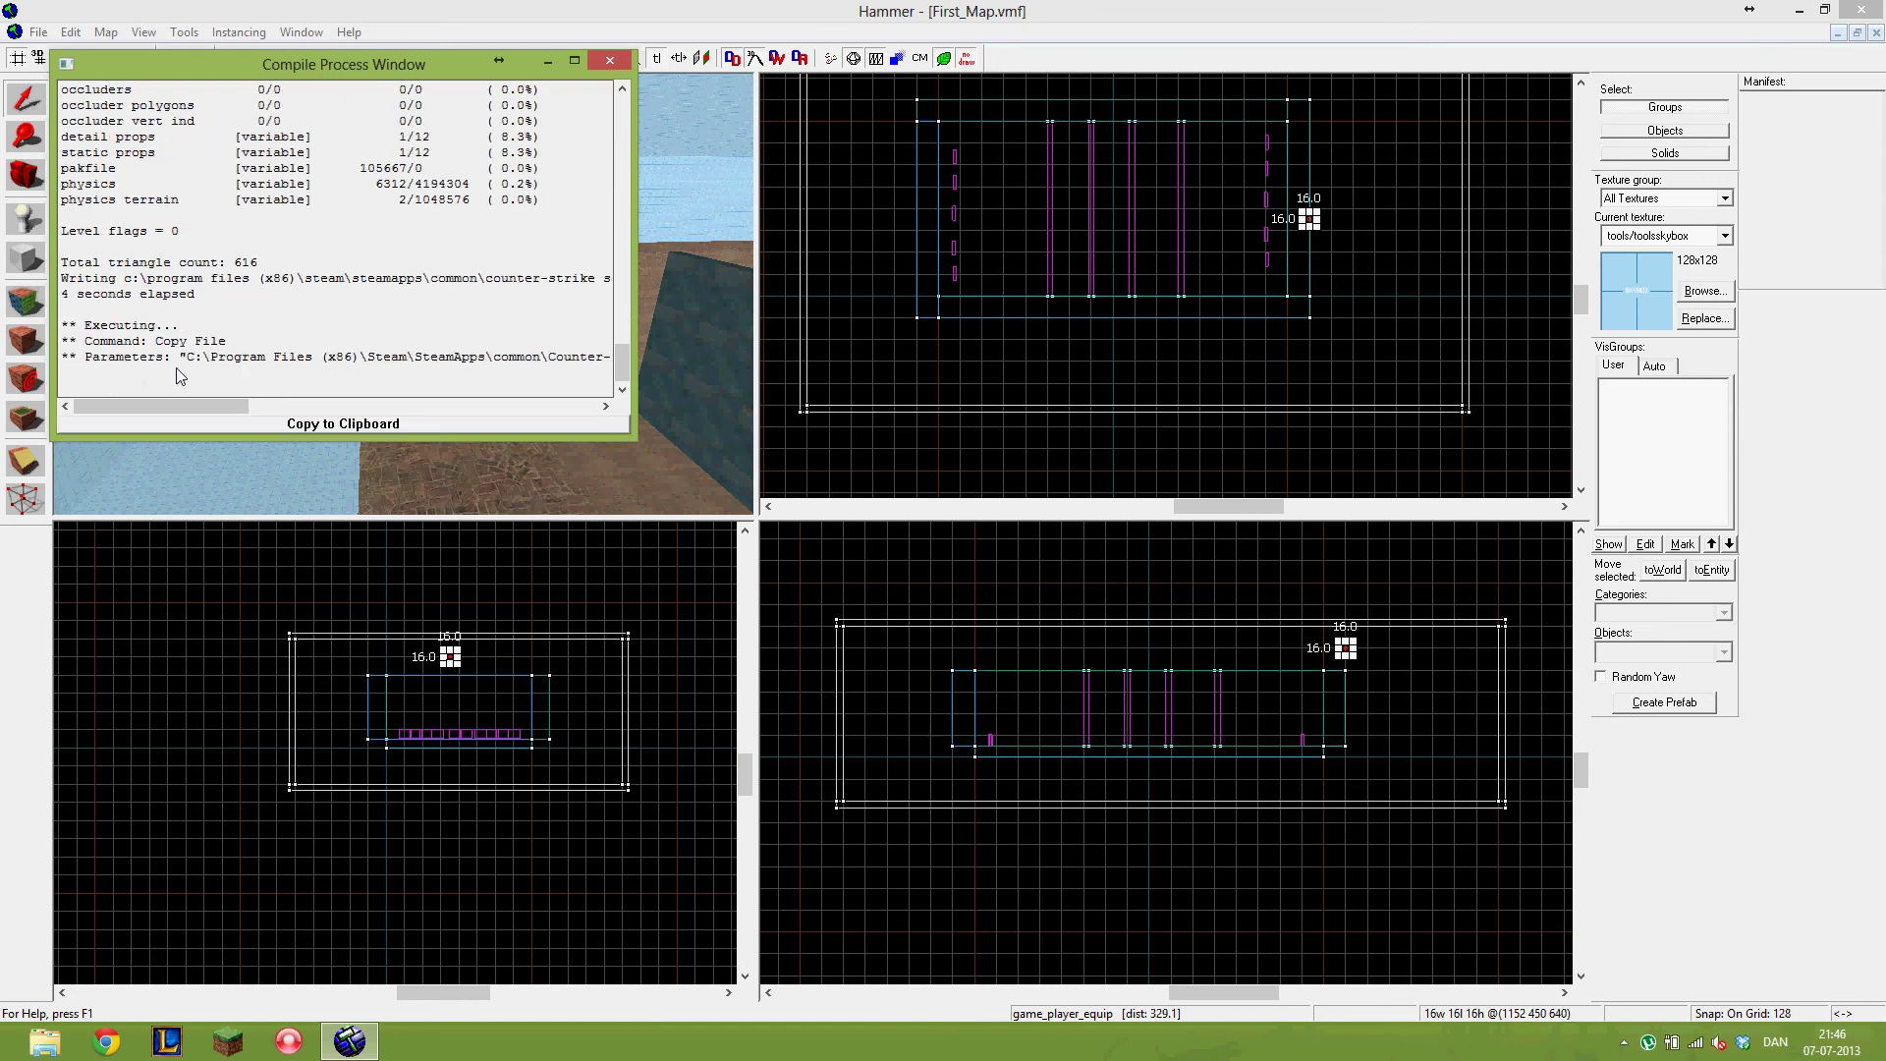
drag(187, 405, 108, 393)
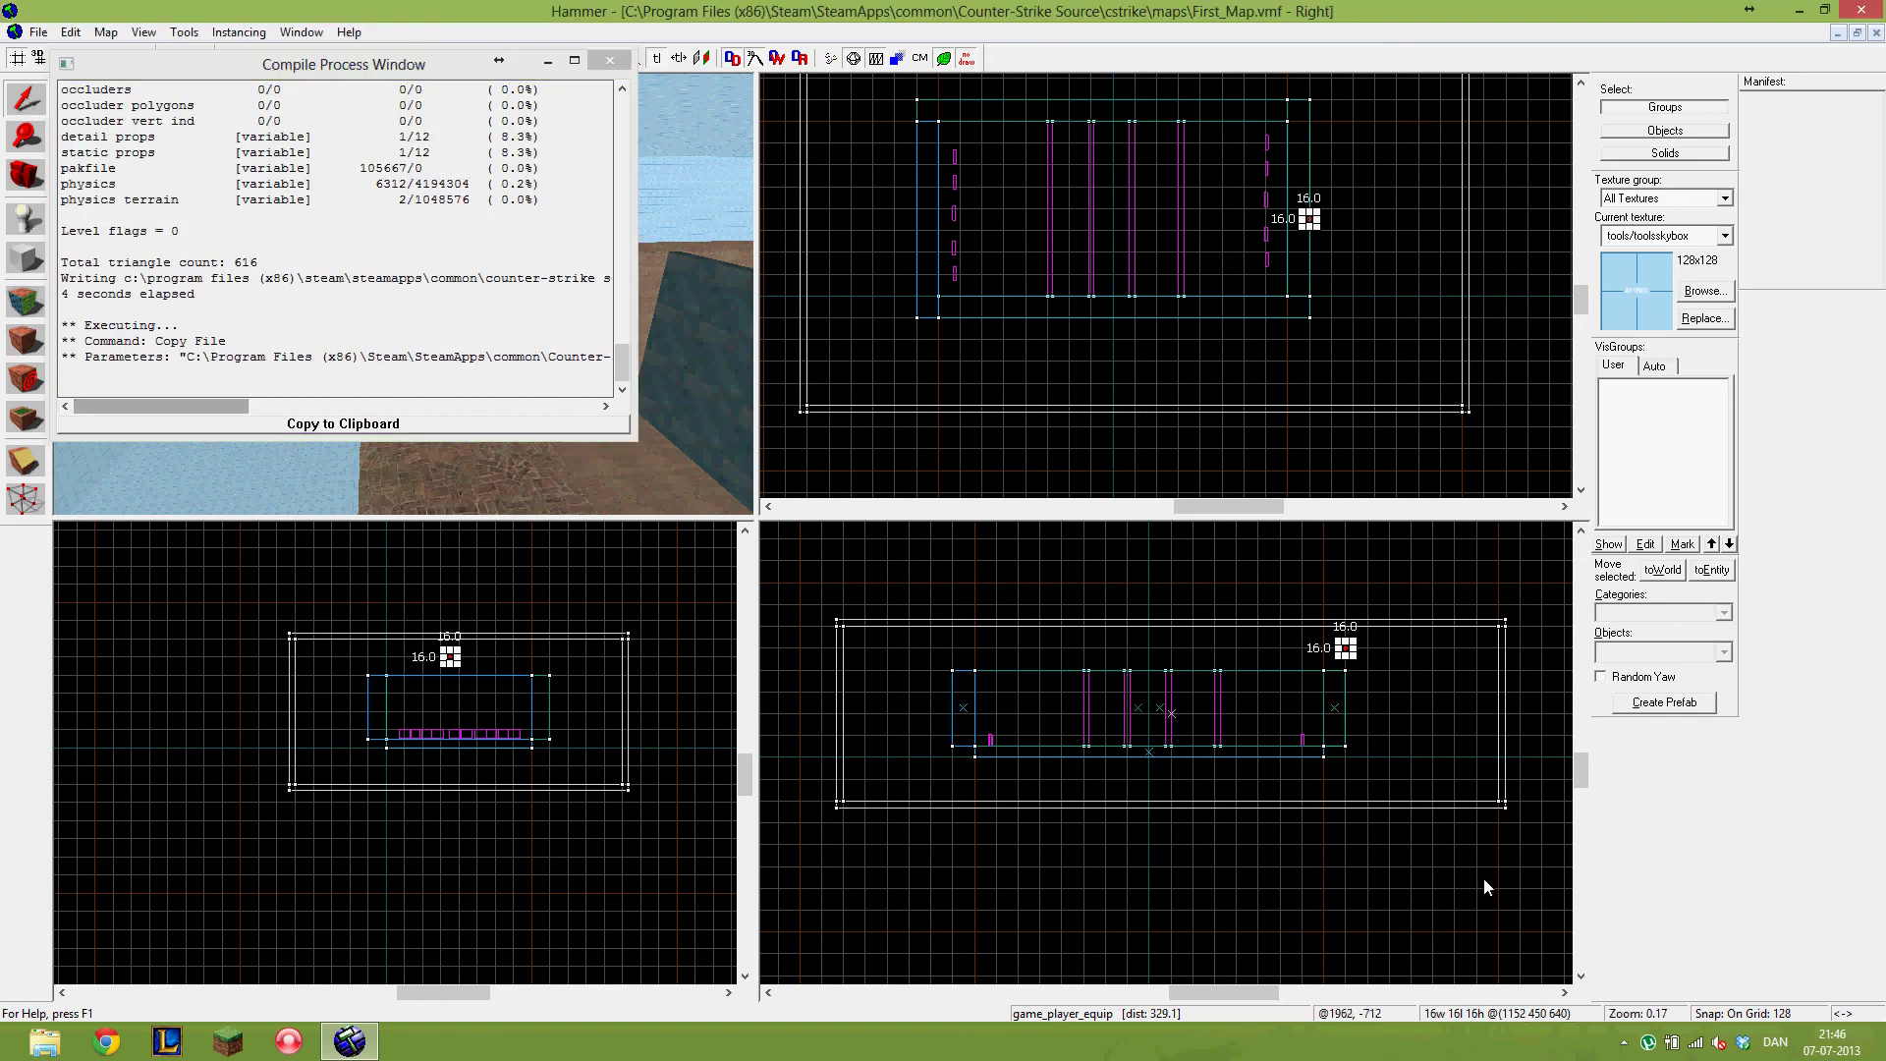
- Launch Counter-Strike Source from the background Steam client
click(1626, 1043)
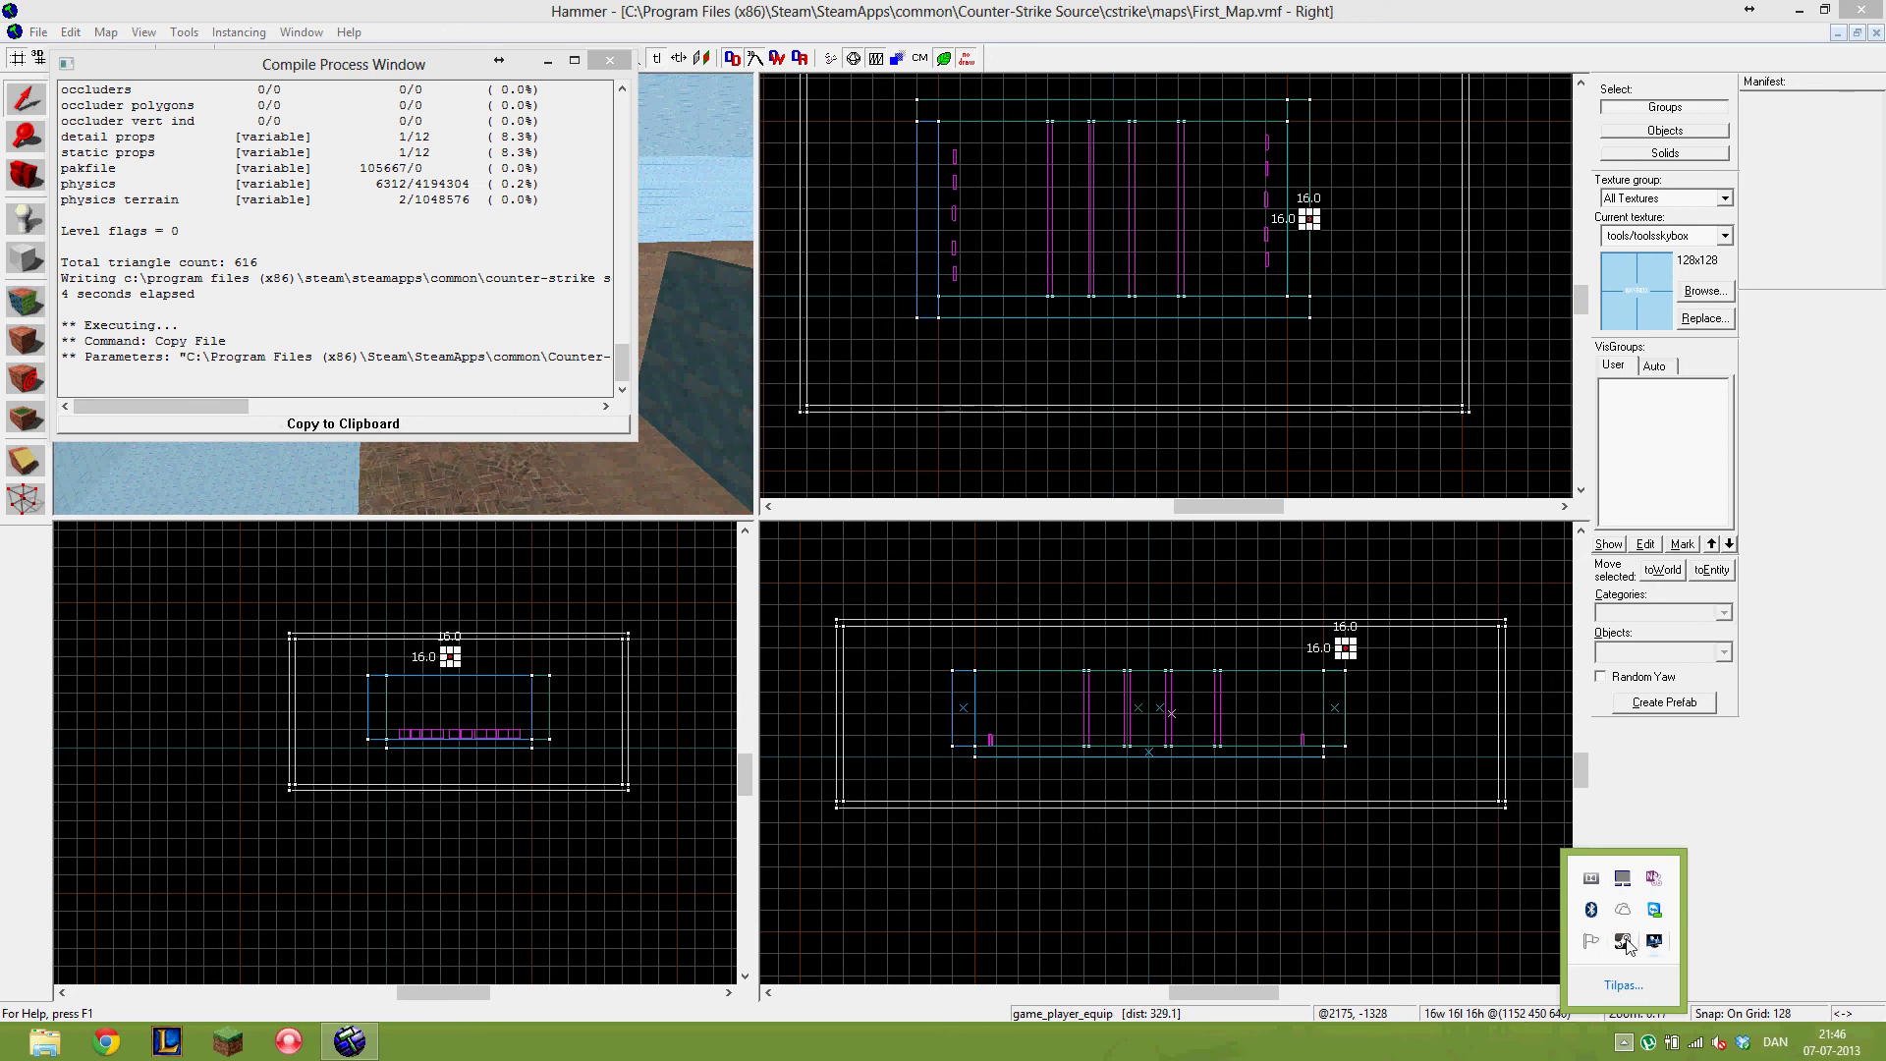
right_click(1627, 946)
click(1680, 656)
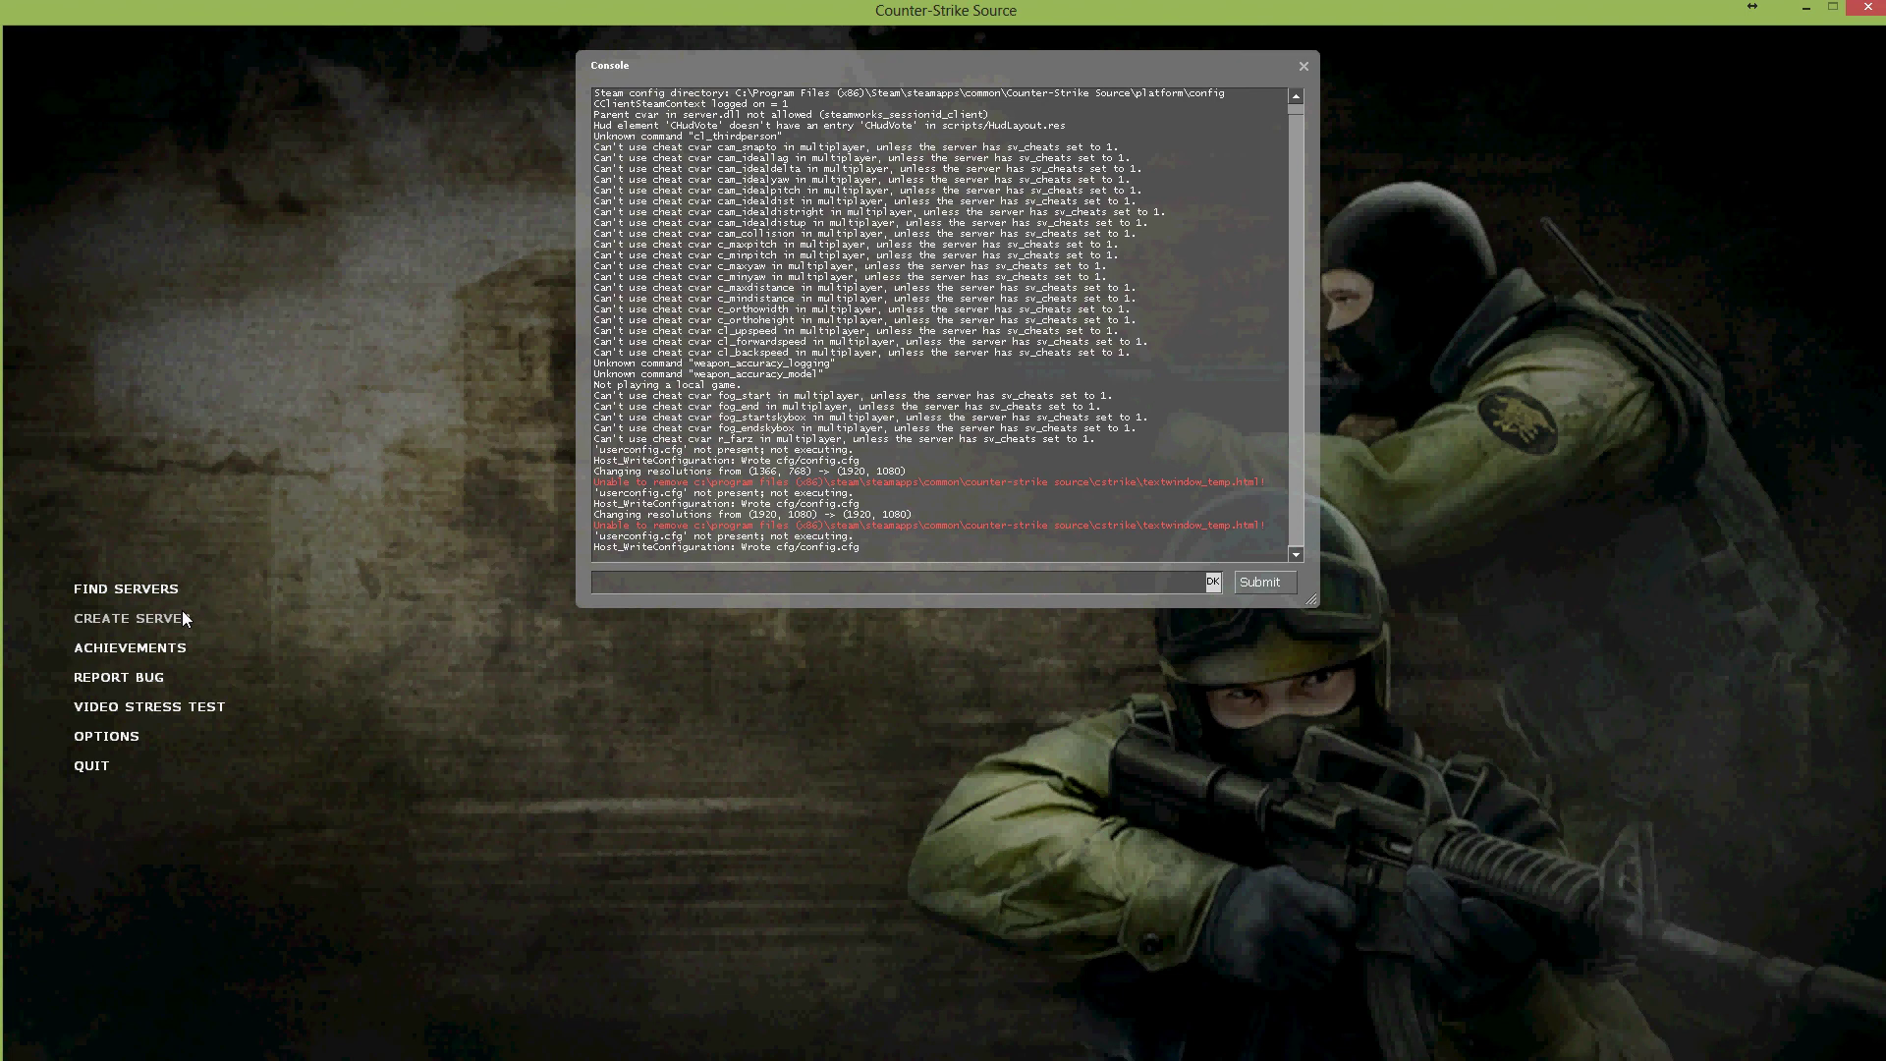
- Create and start a local server on the map first_map without CPU players
click(181, 616)
click(945, 416)
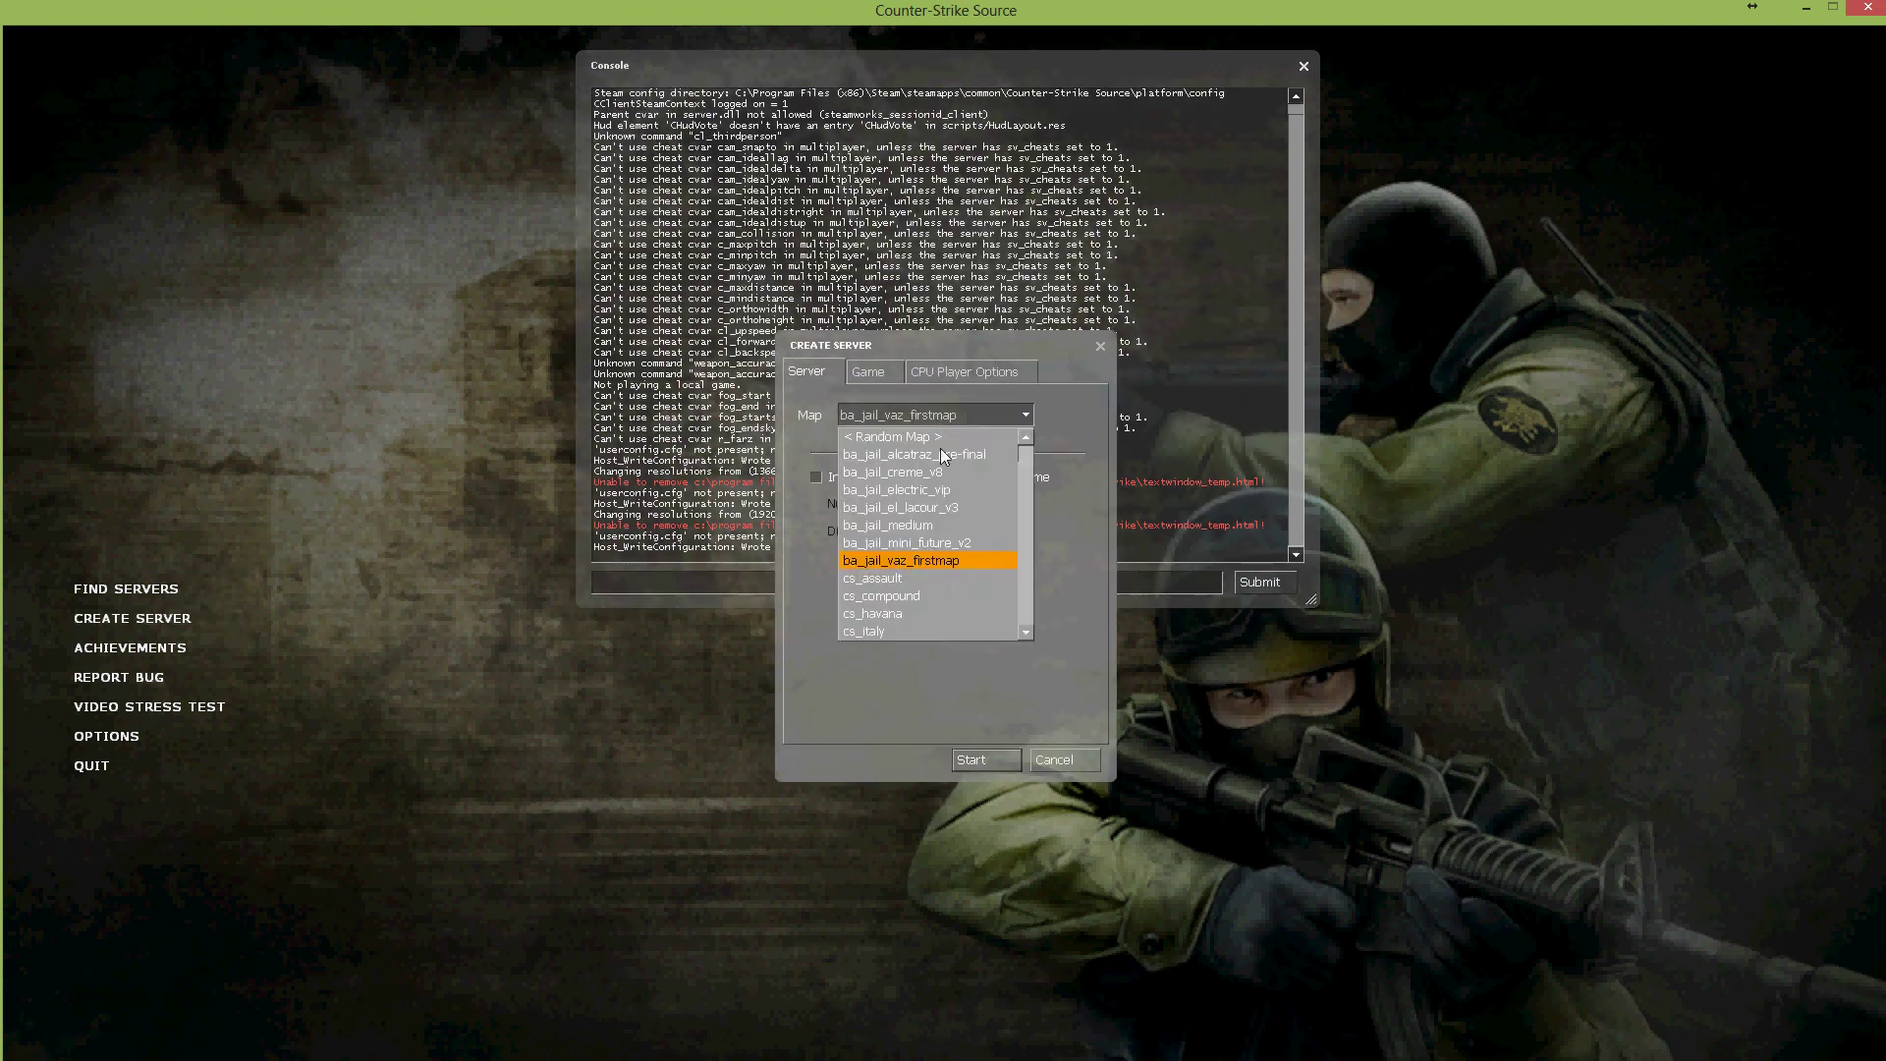
scroll(975, 562, down, 5)
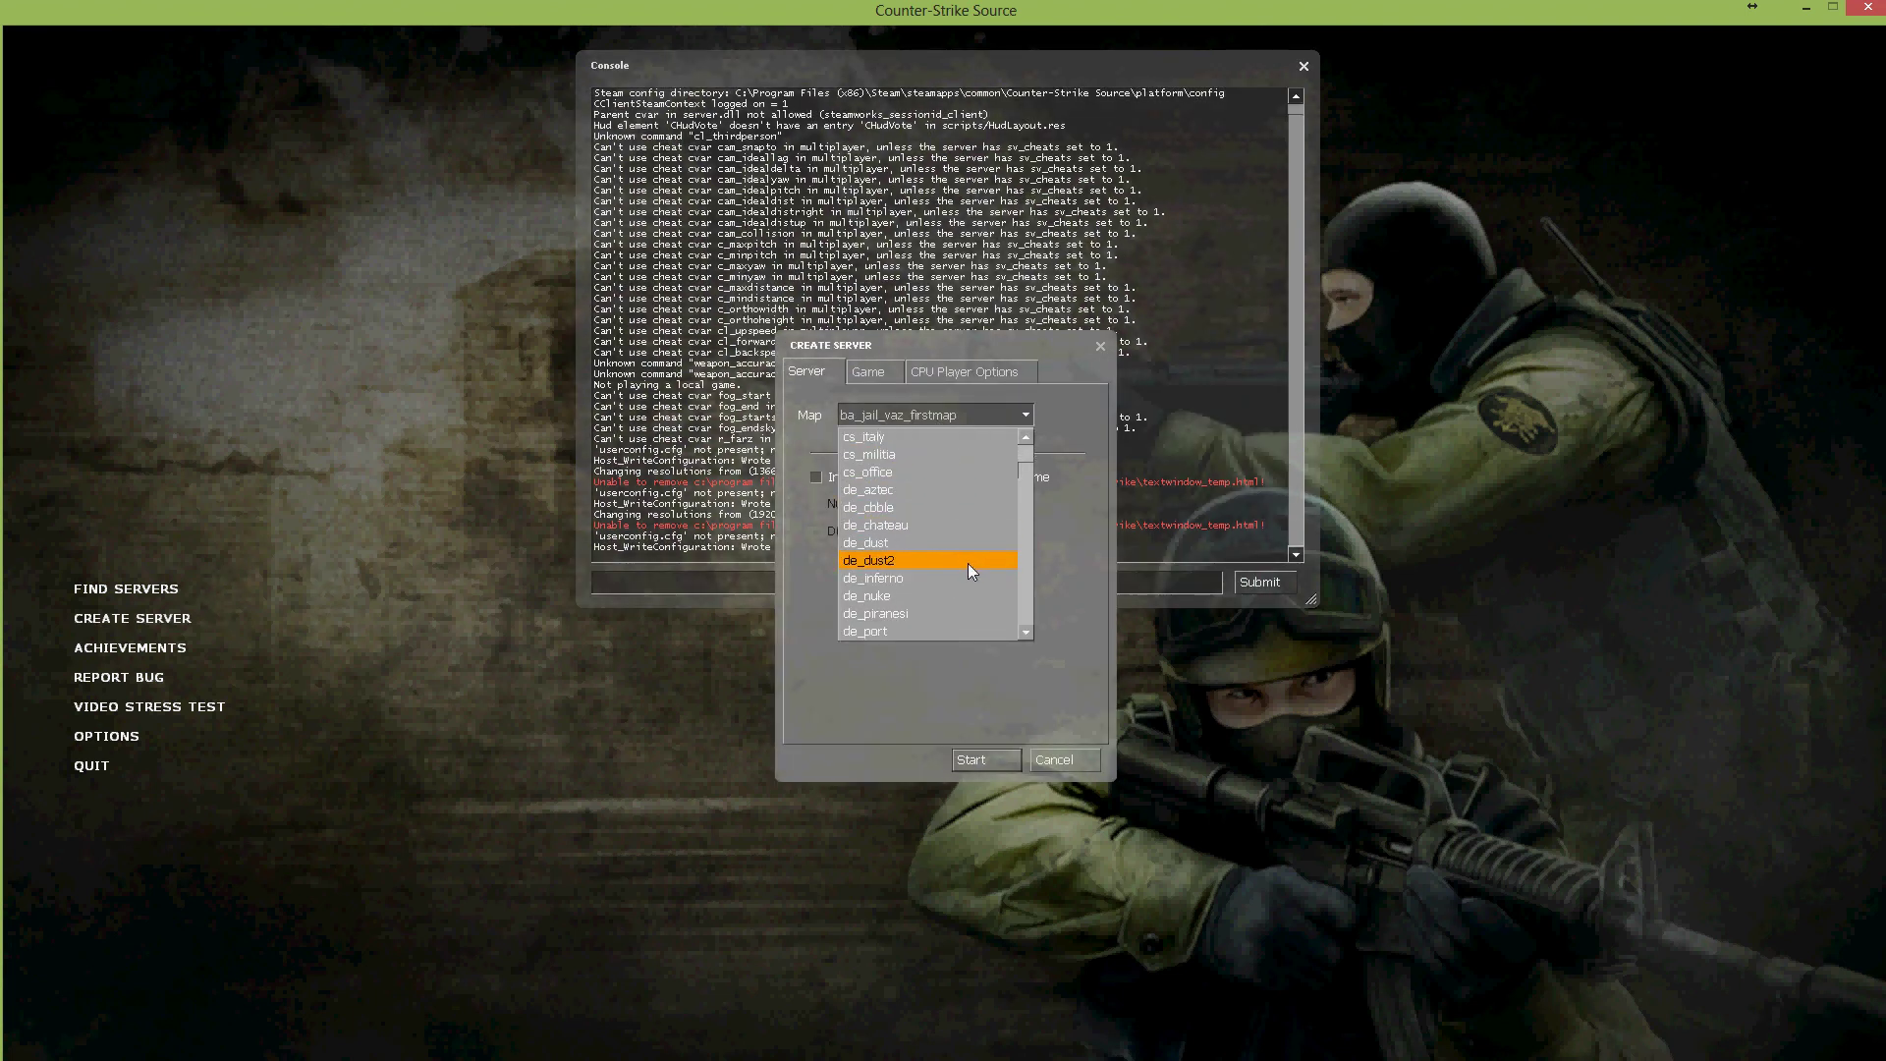
scroll(969, 562, down, 15)
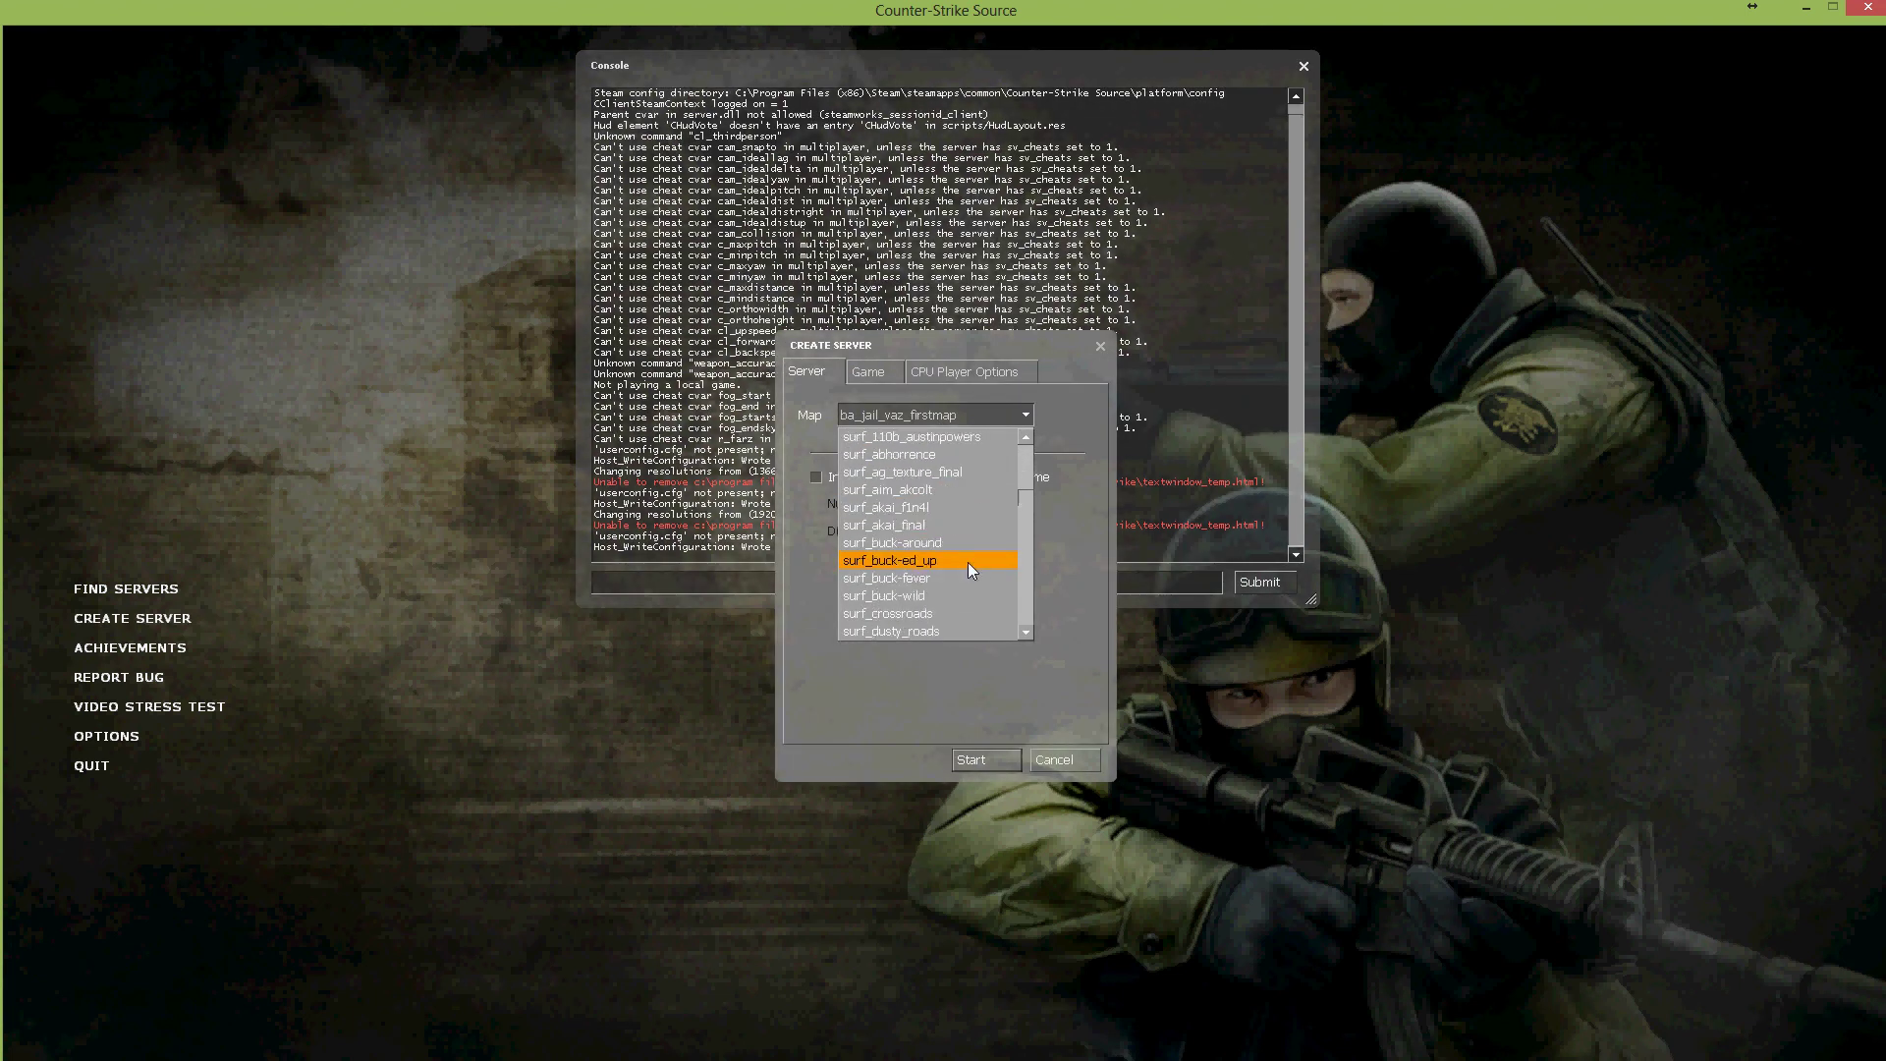
scroll(969, 561, up, 10)
click(870, 456)
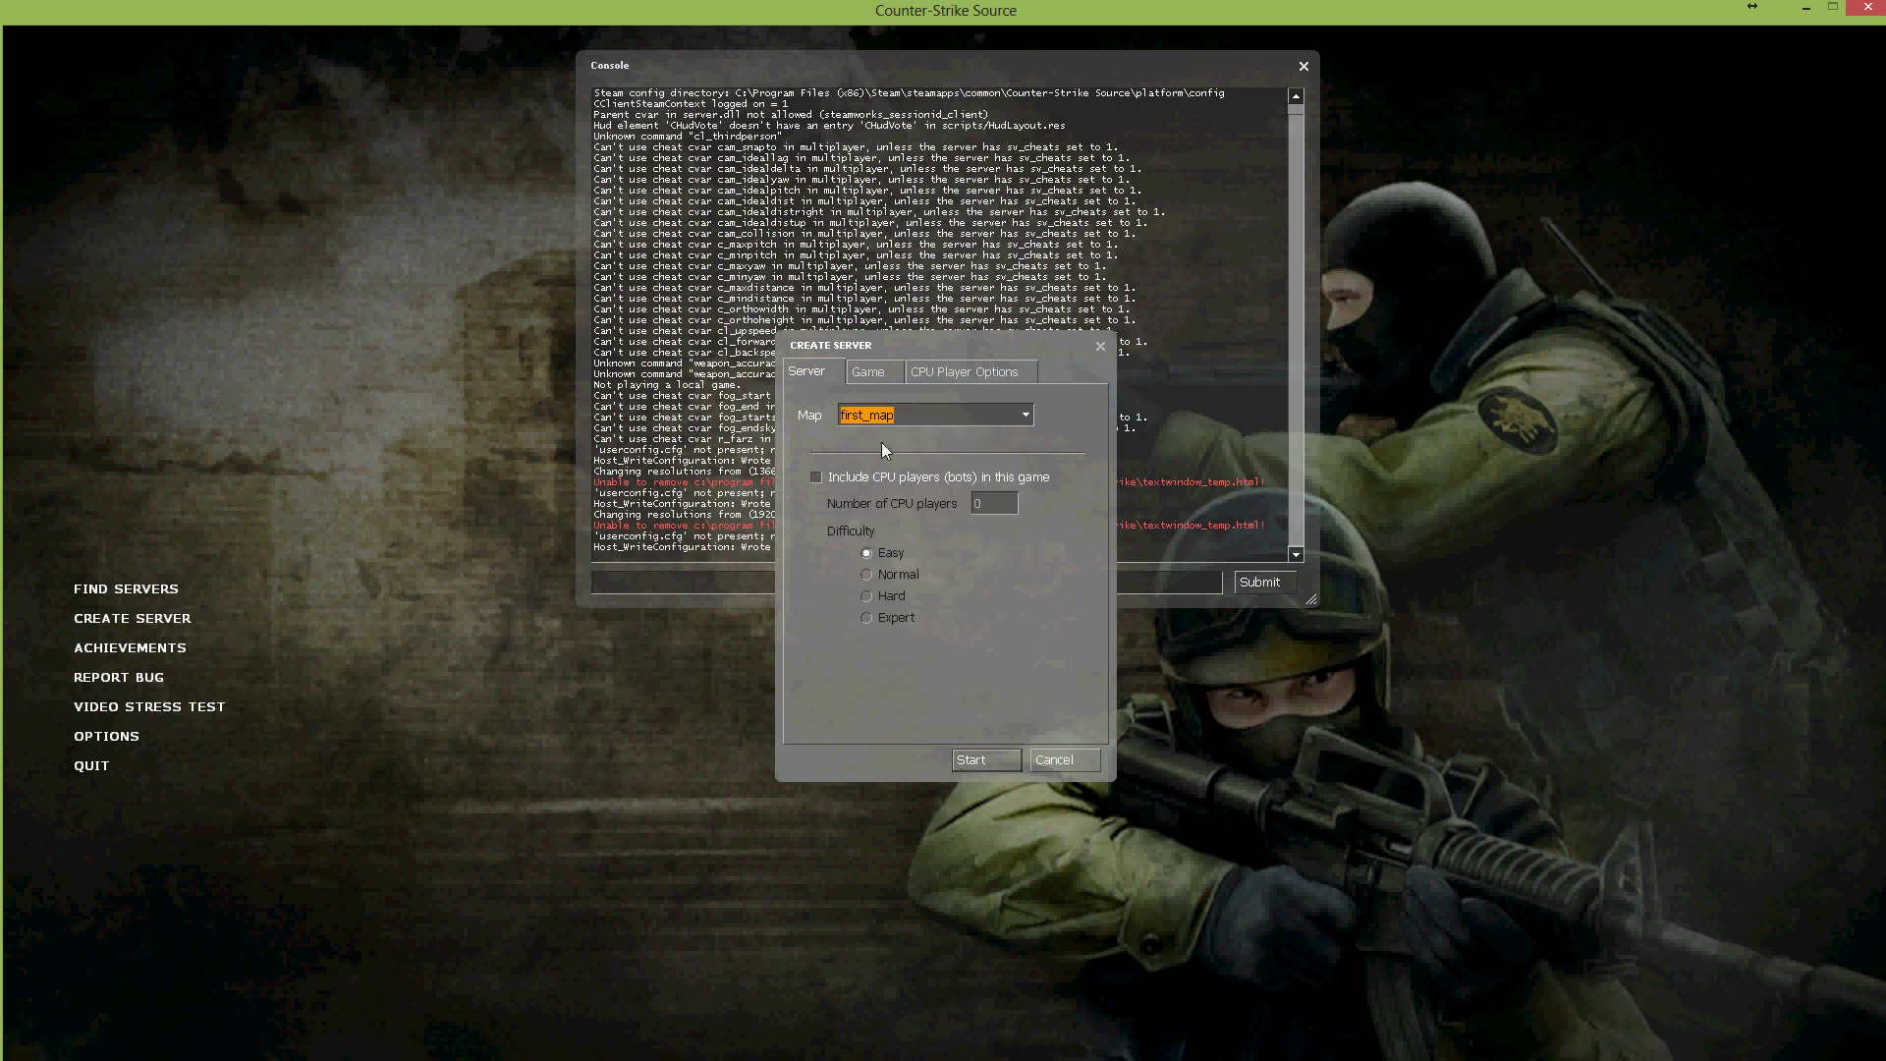
click(972, 761)
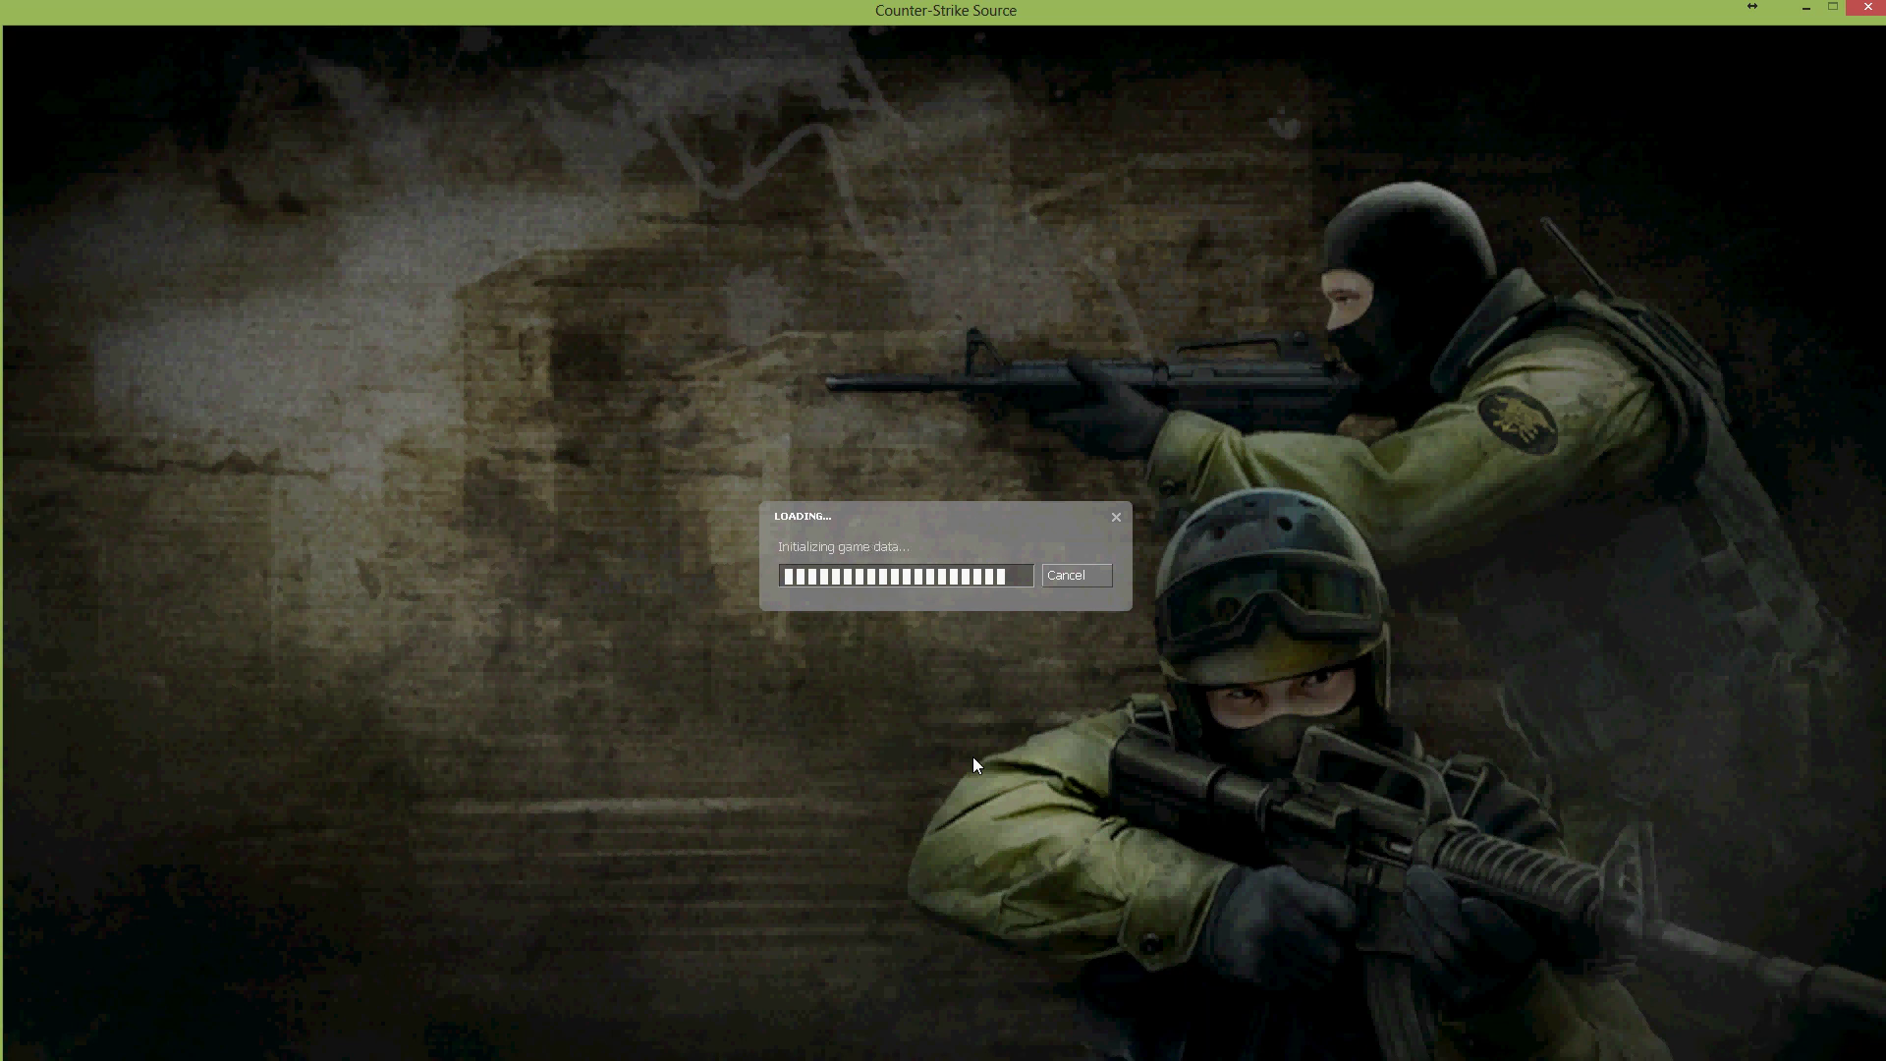
- Enter the match on first_map with an automatically assigned team
key(Return)
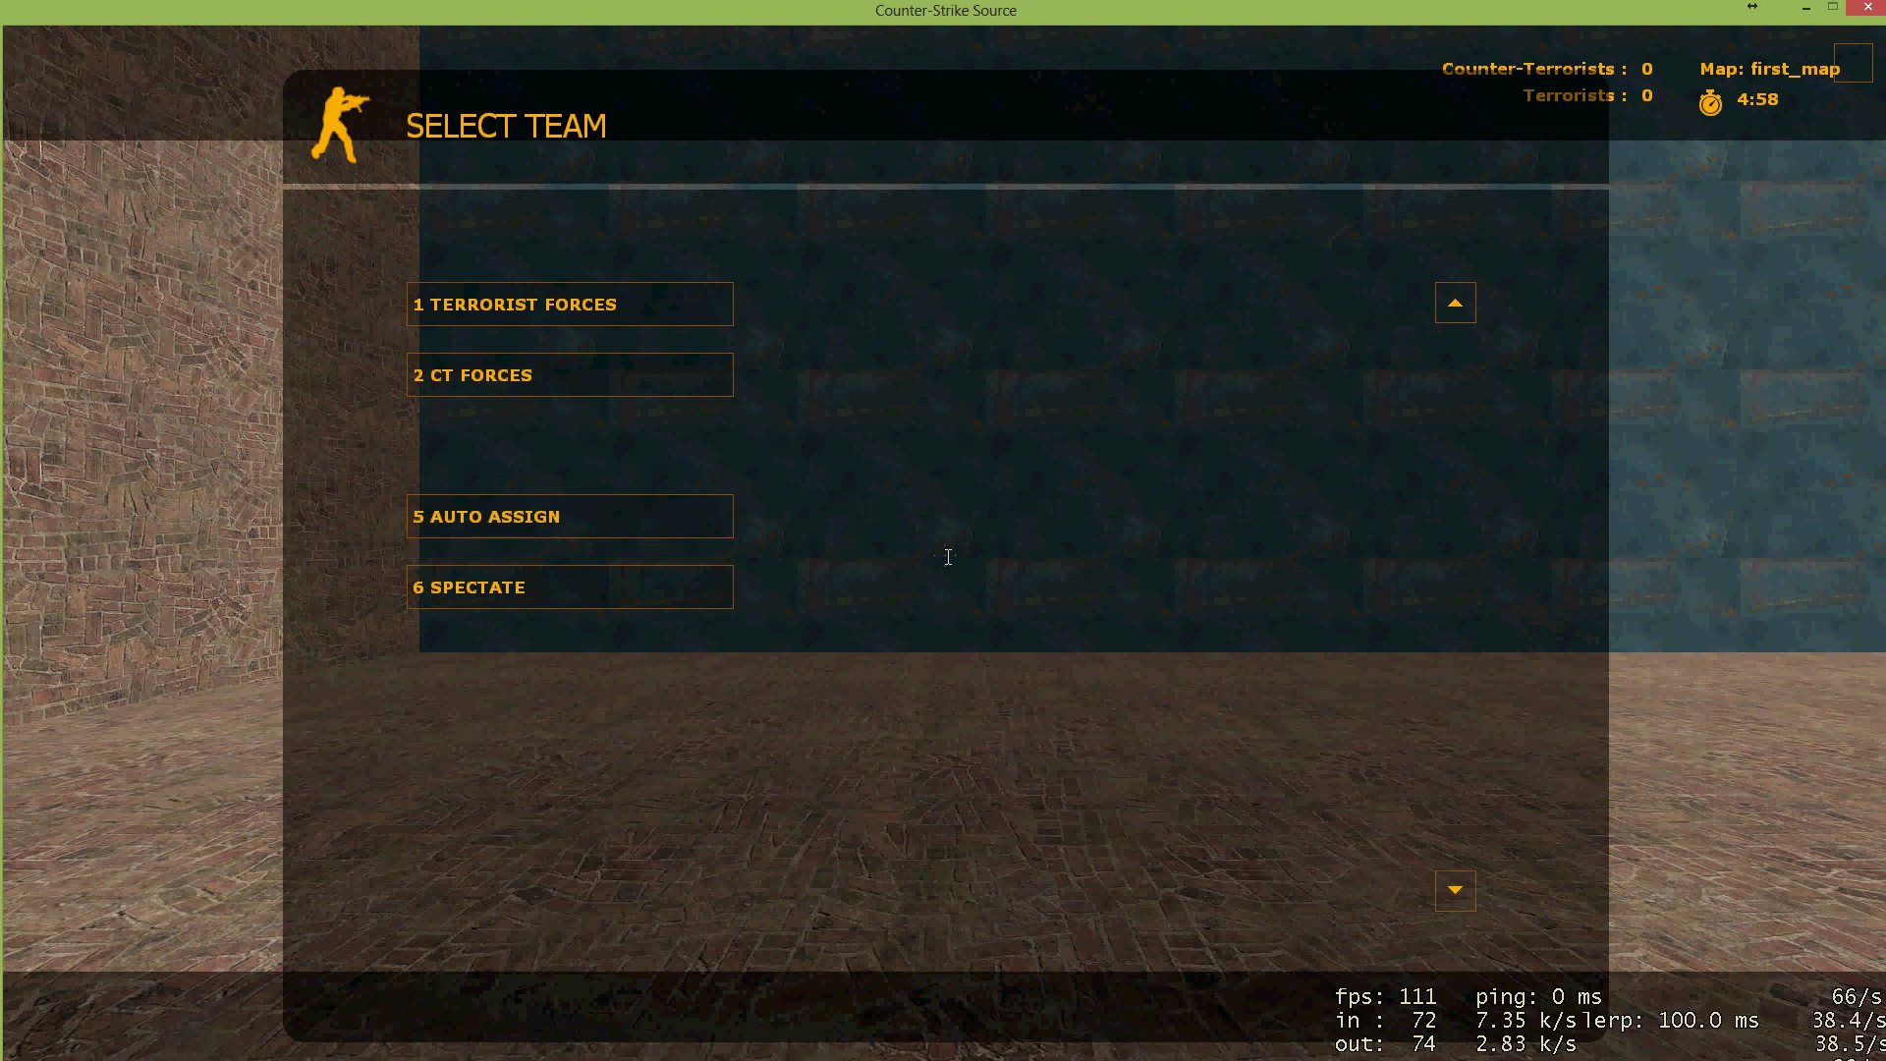
key(Tab)
key(5)
key(5)
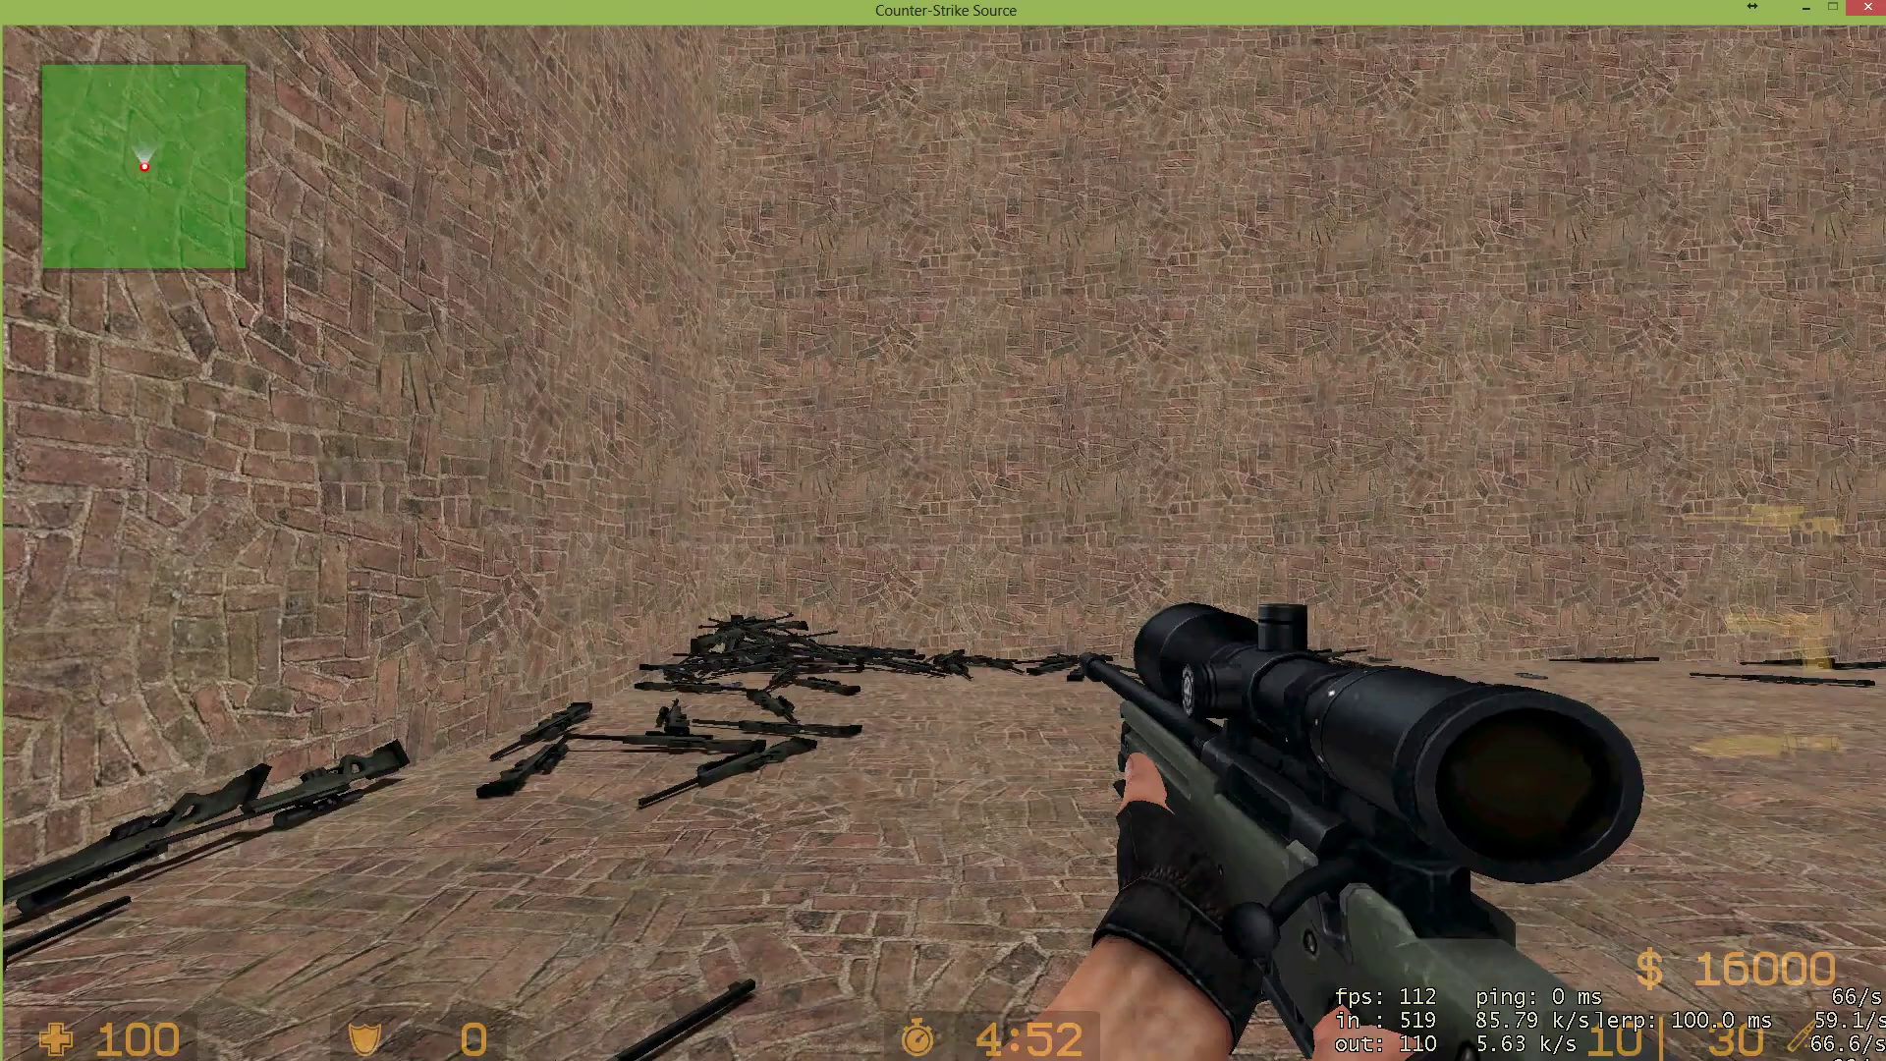
- Walk around the spawn room and test the equipped weapons, switching between the AWP and the Deagle
key(g)
key(t)
key(q)
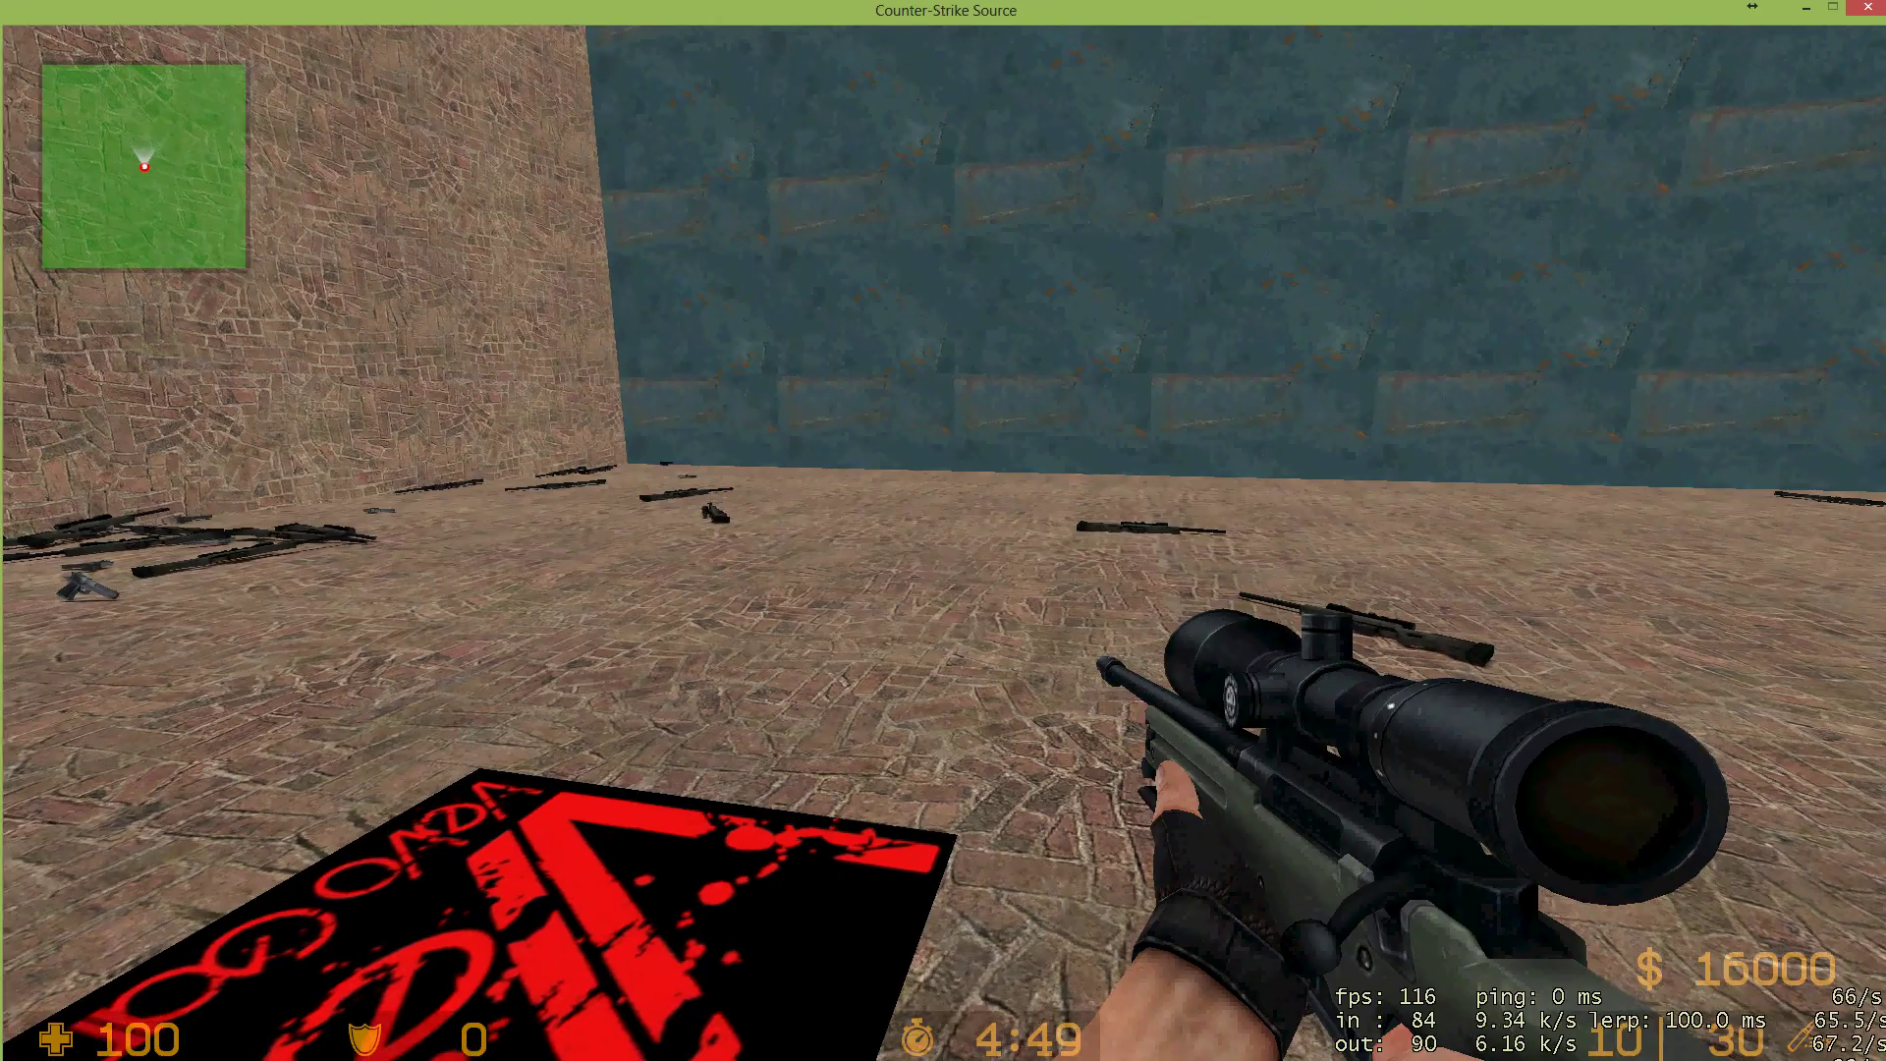
key(w)
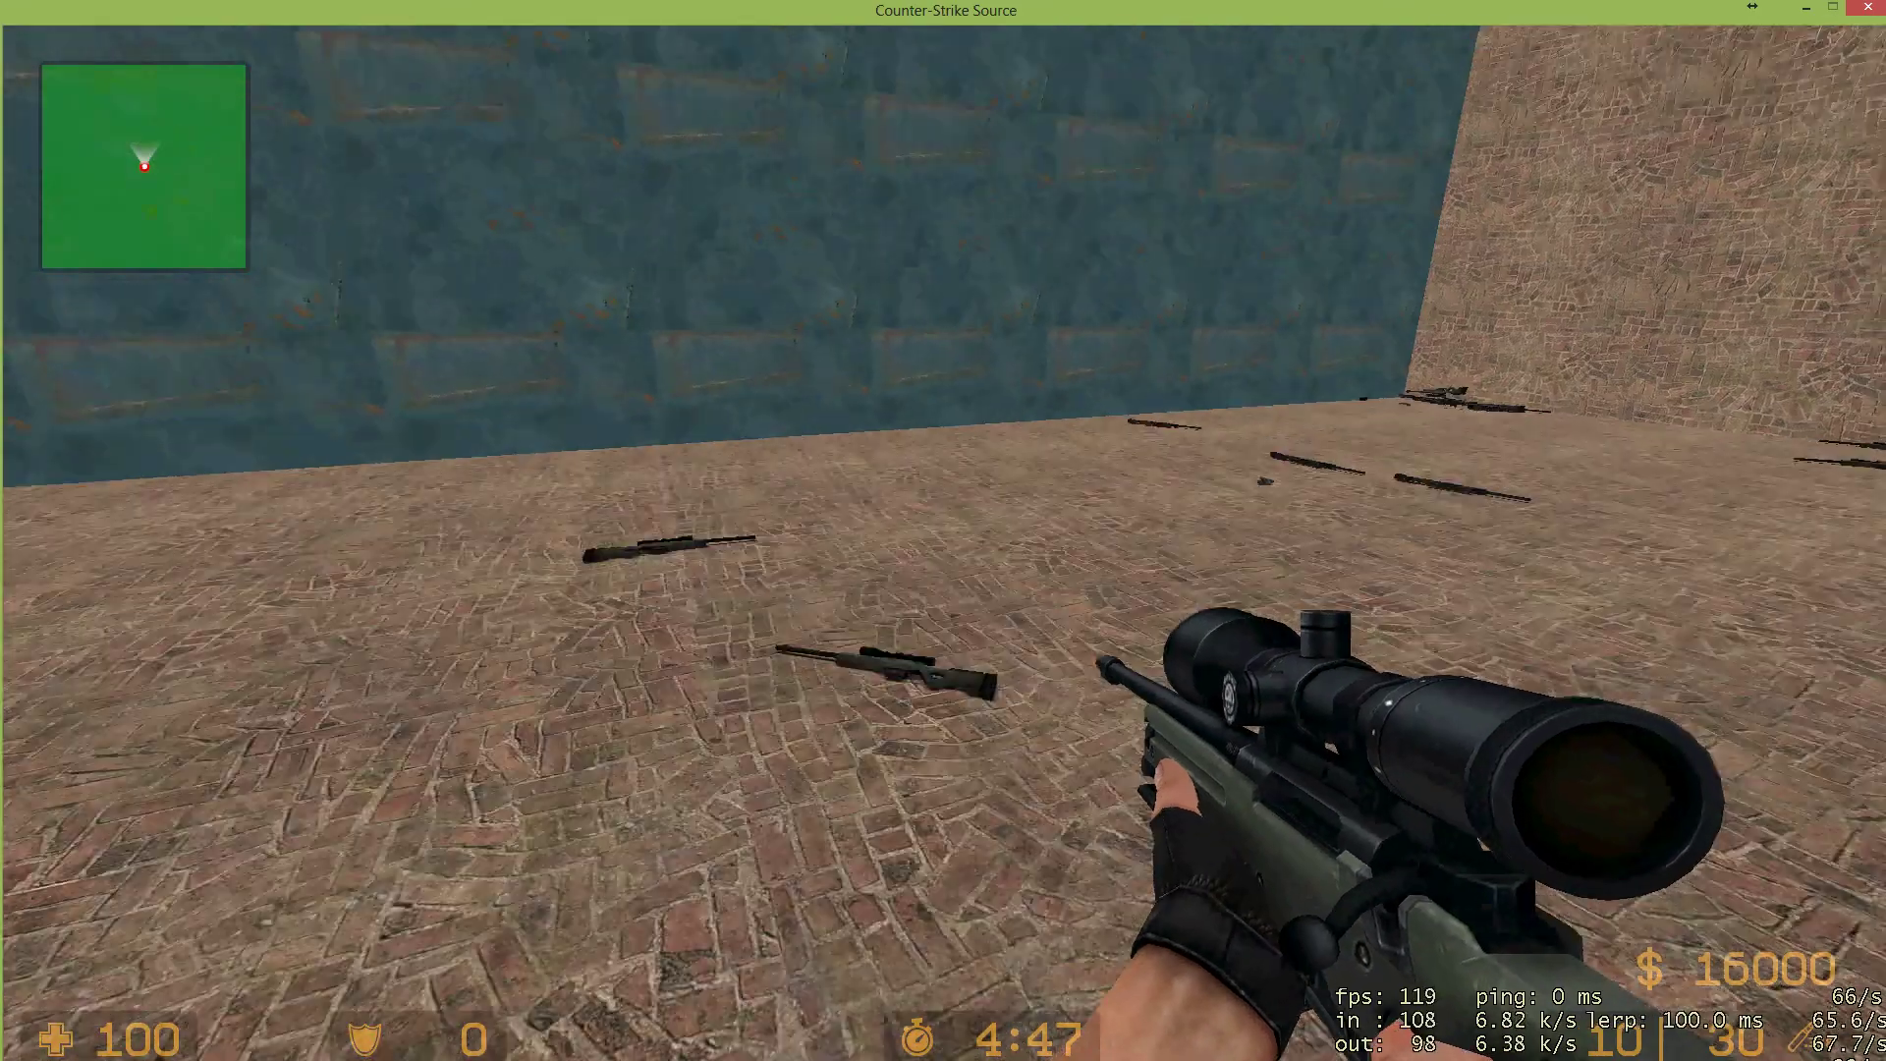
key(w)
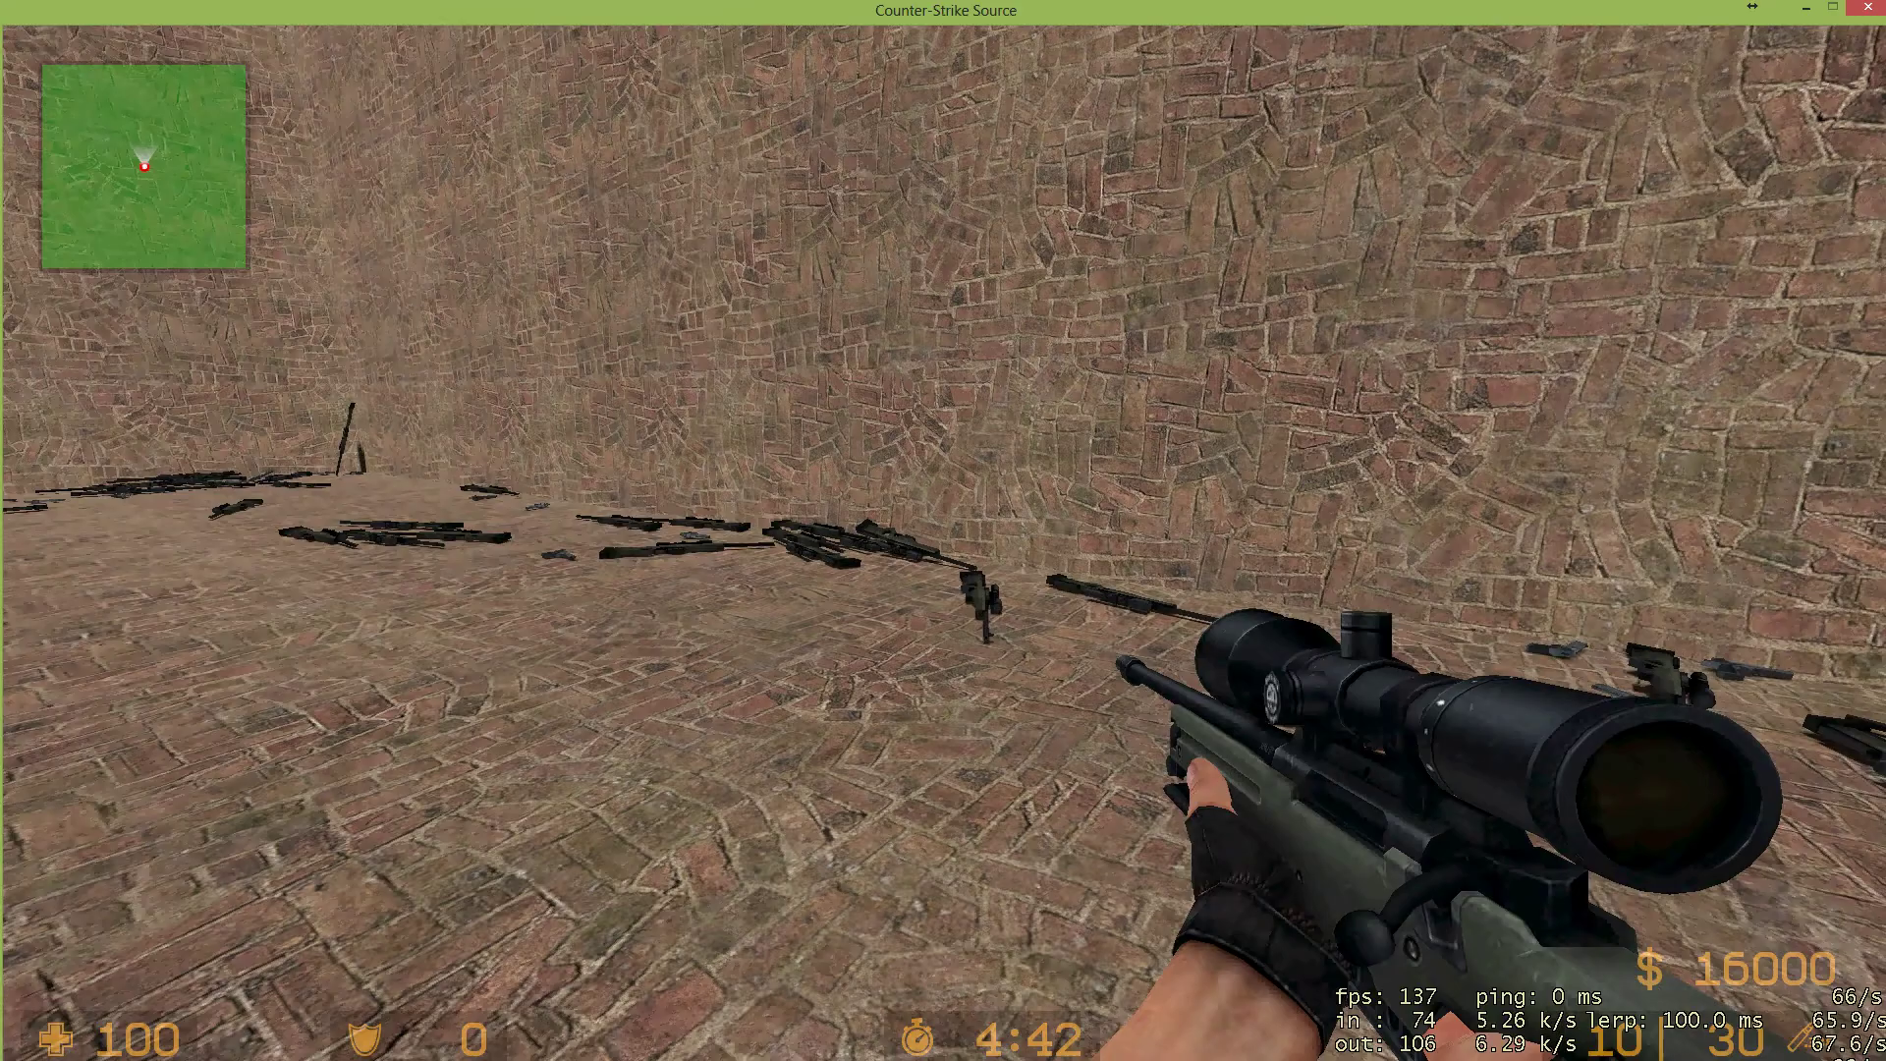
key(2)
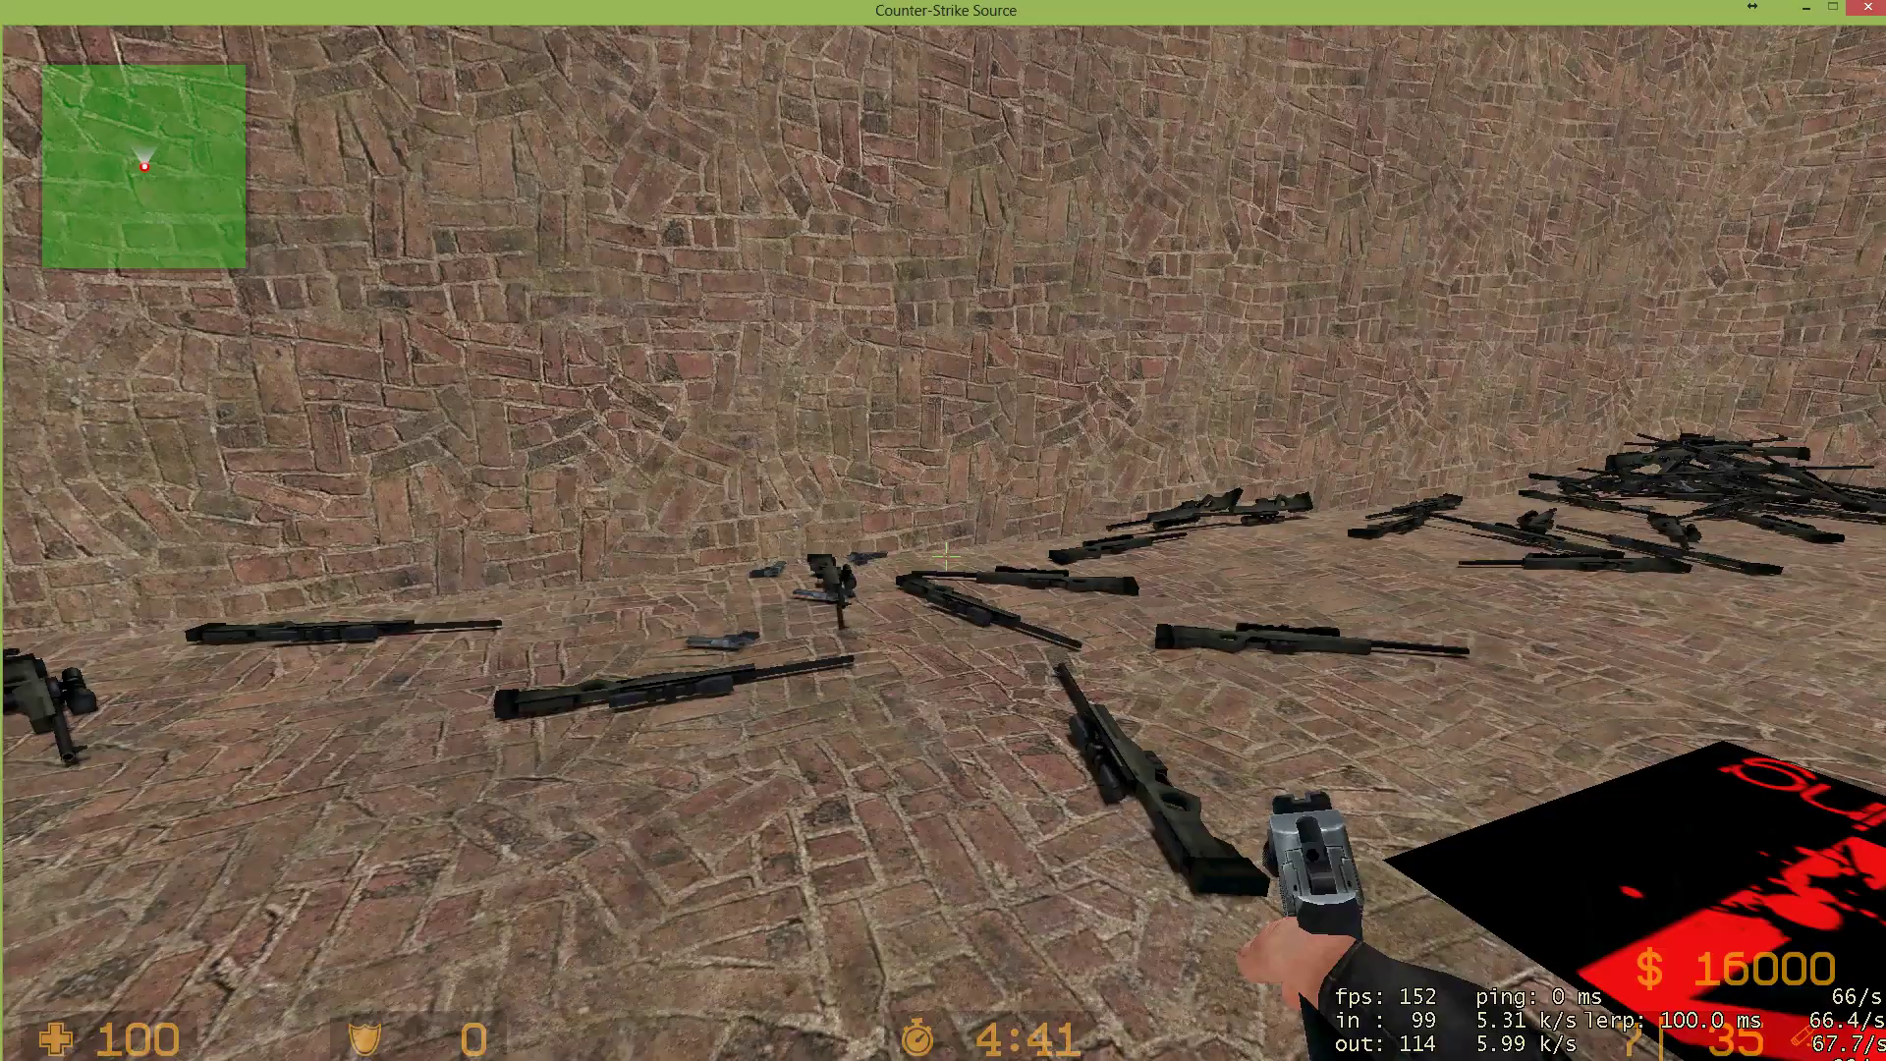
key(1)
- Quit Counter-Strike Source, return to Hammer and close the compile process window
key(Escape)
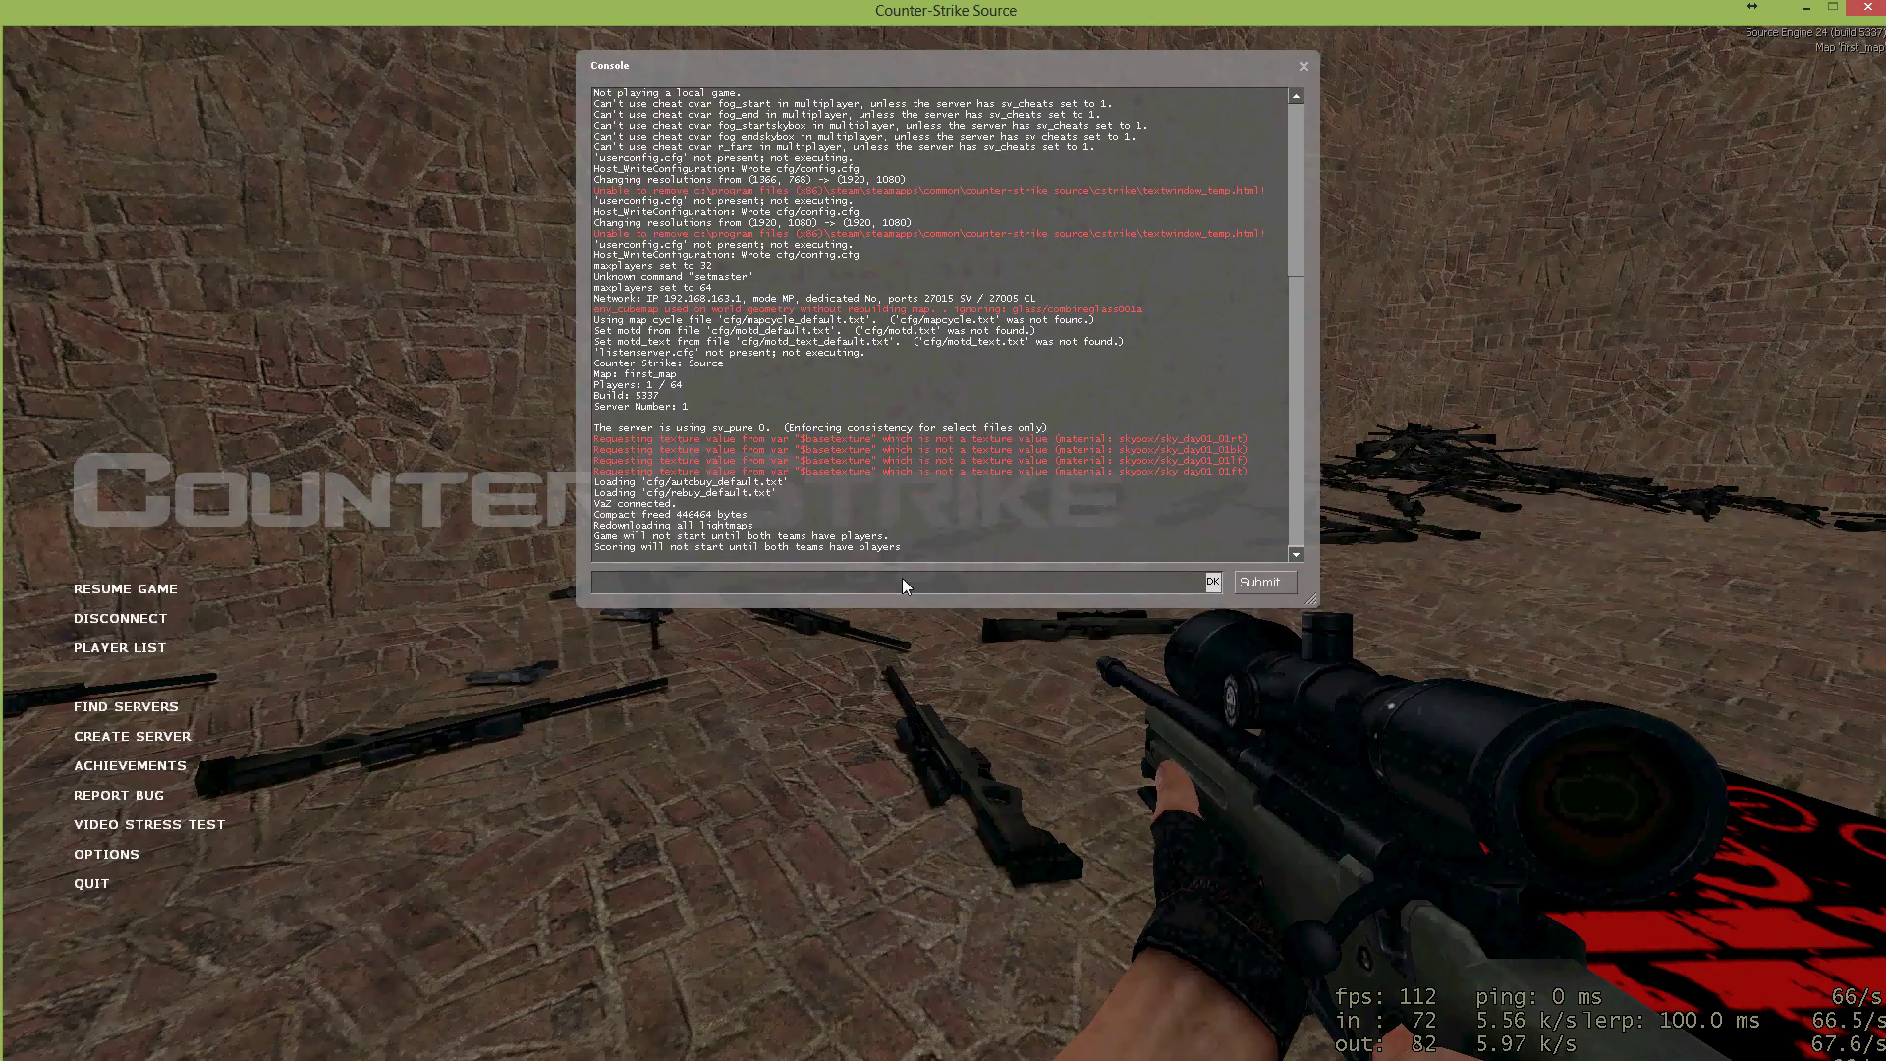
click(94, 885)
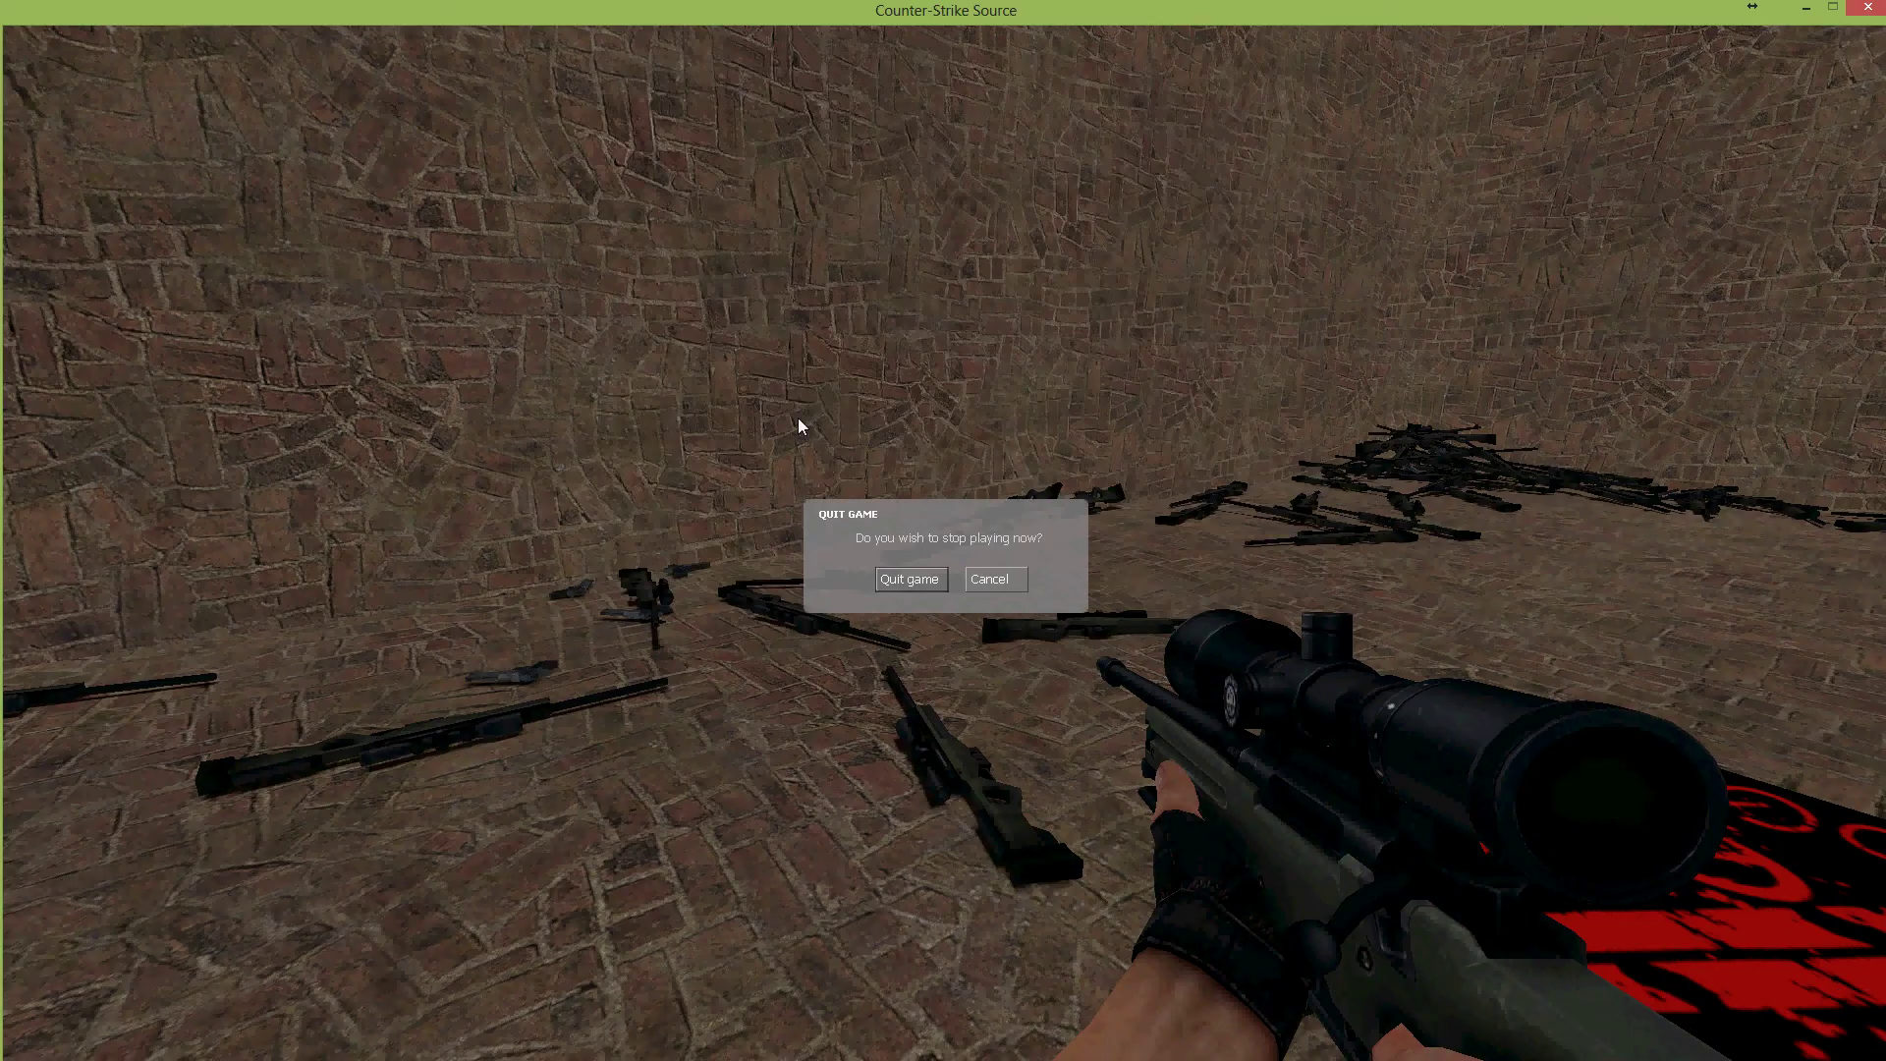
click(901, 587)
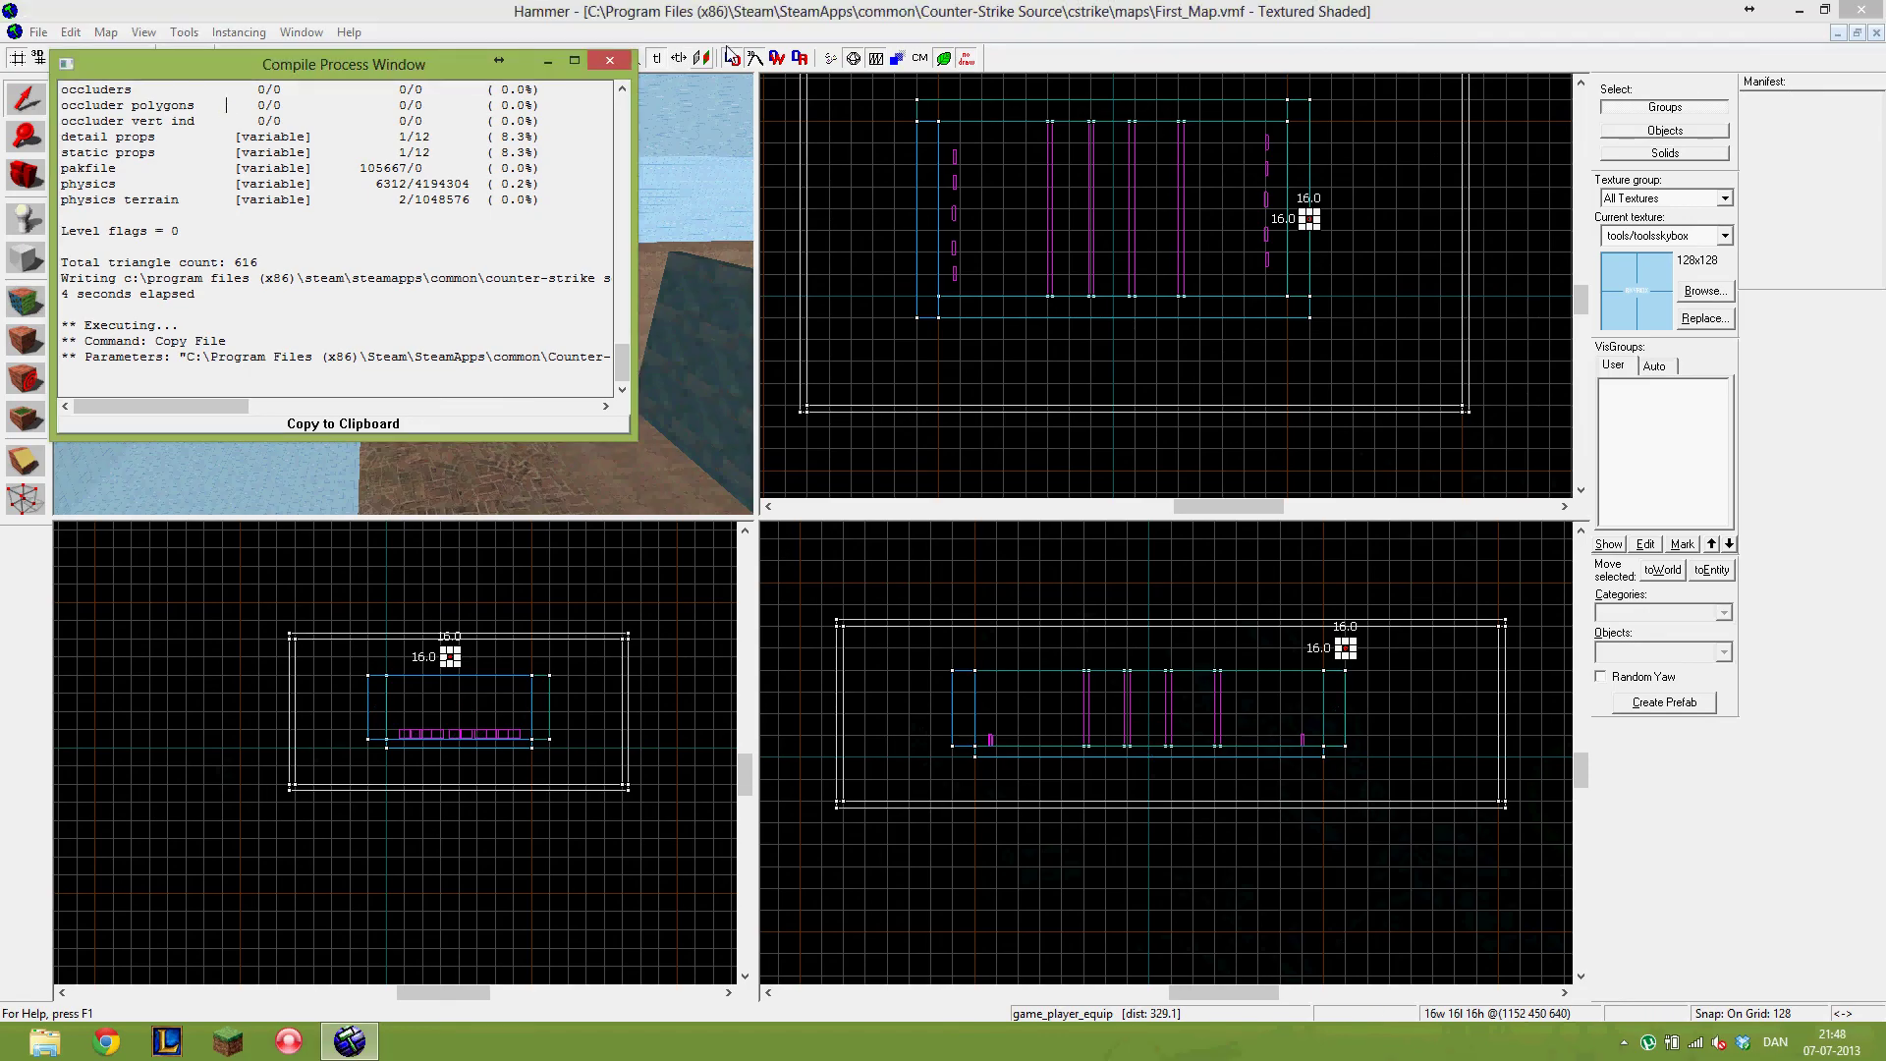
click(609, 61)
- Set both weapon_awp and weapon_deagle to 1 in the game_player_equip properties and apply the changes
key(alt+Return)
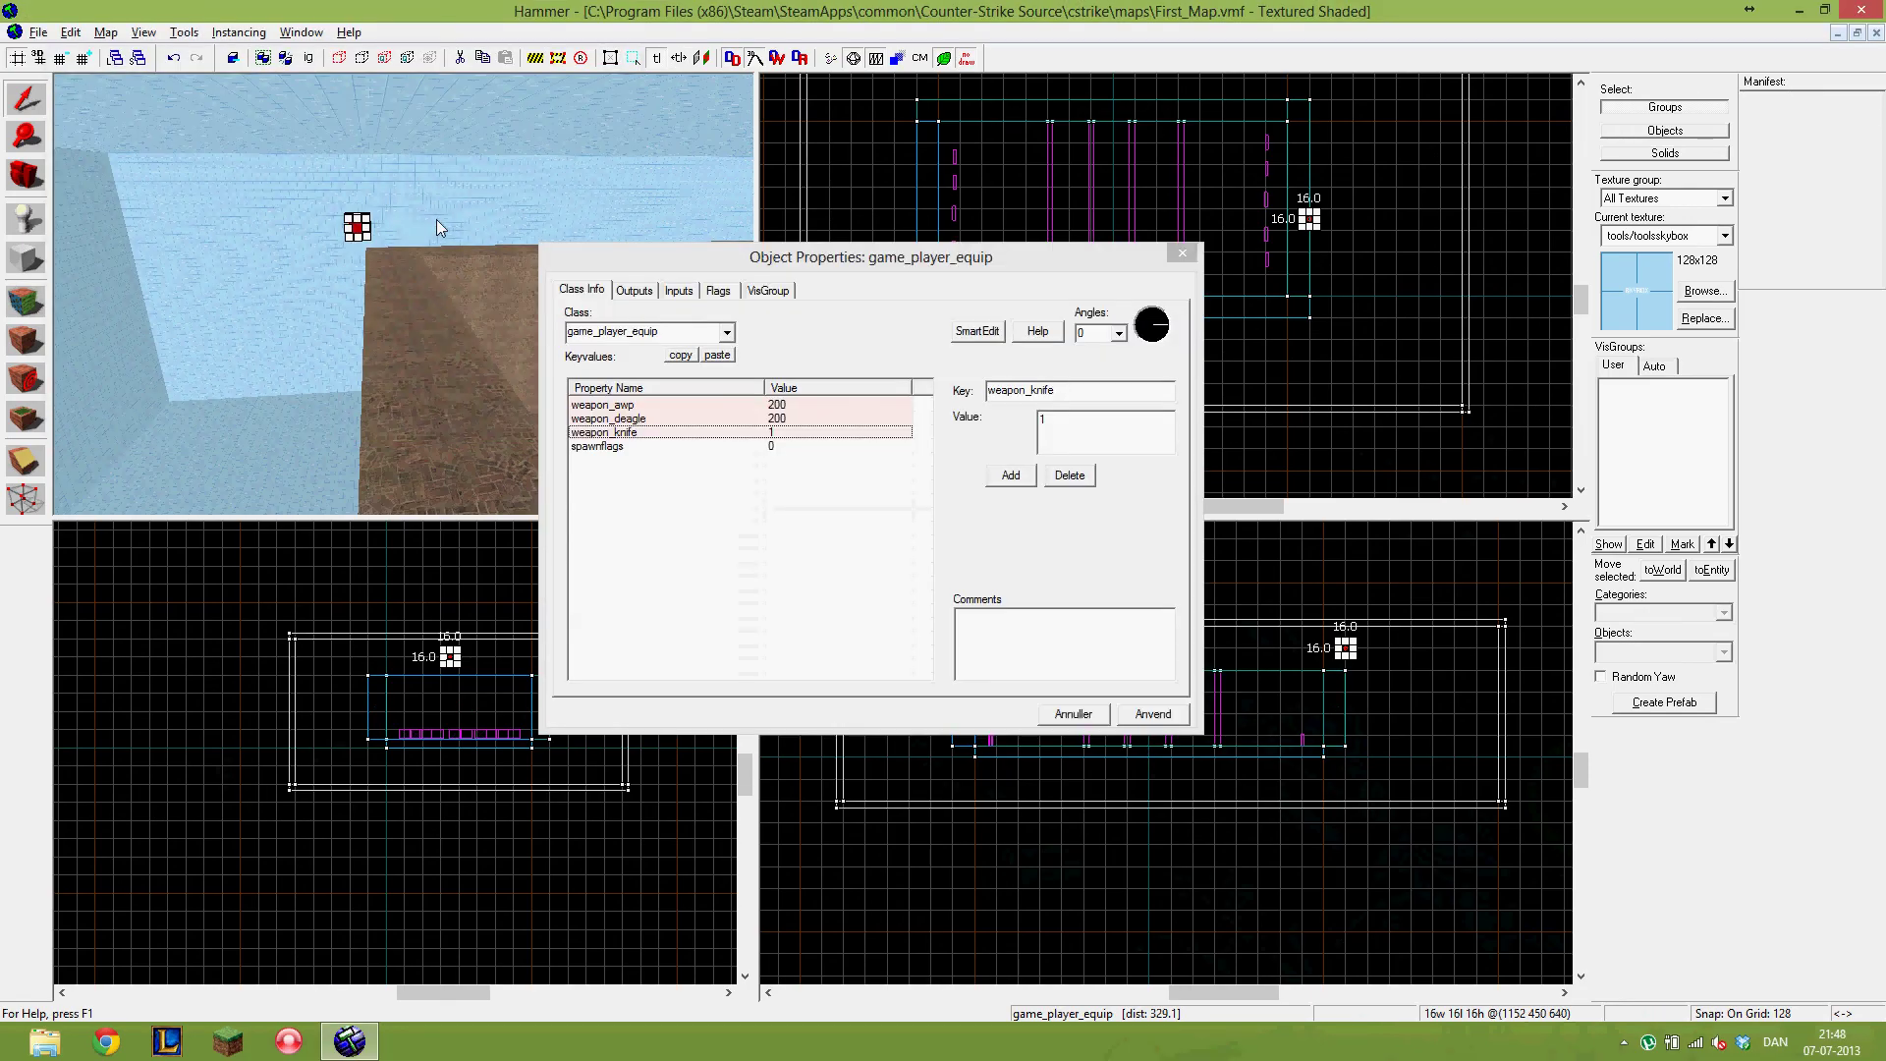
key(ctrl+shift+Escape)
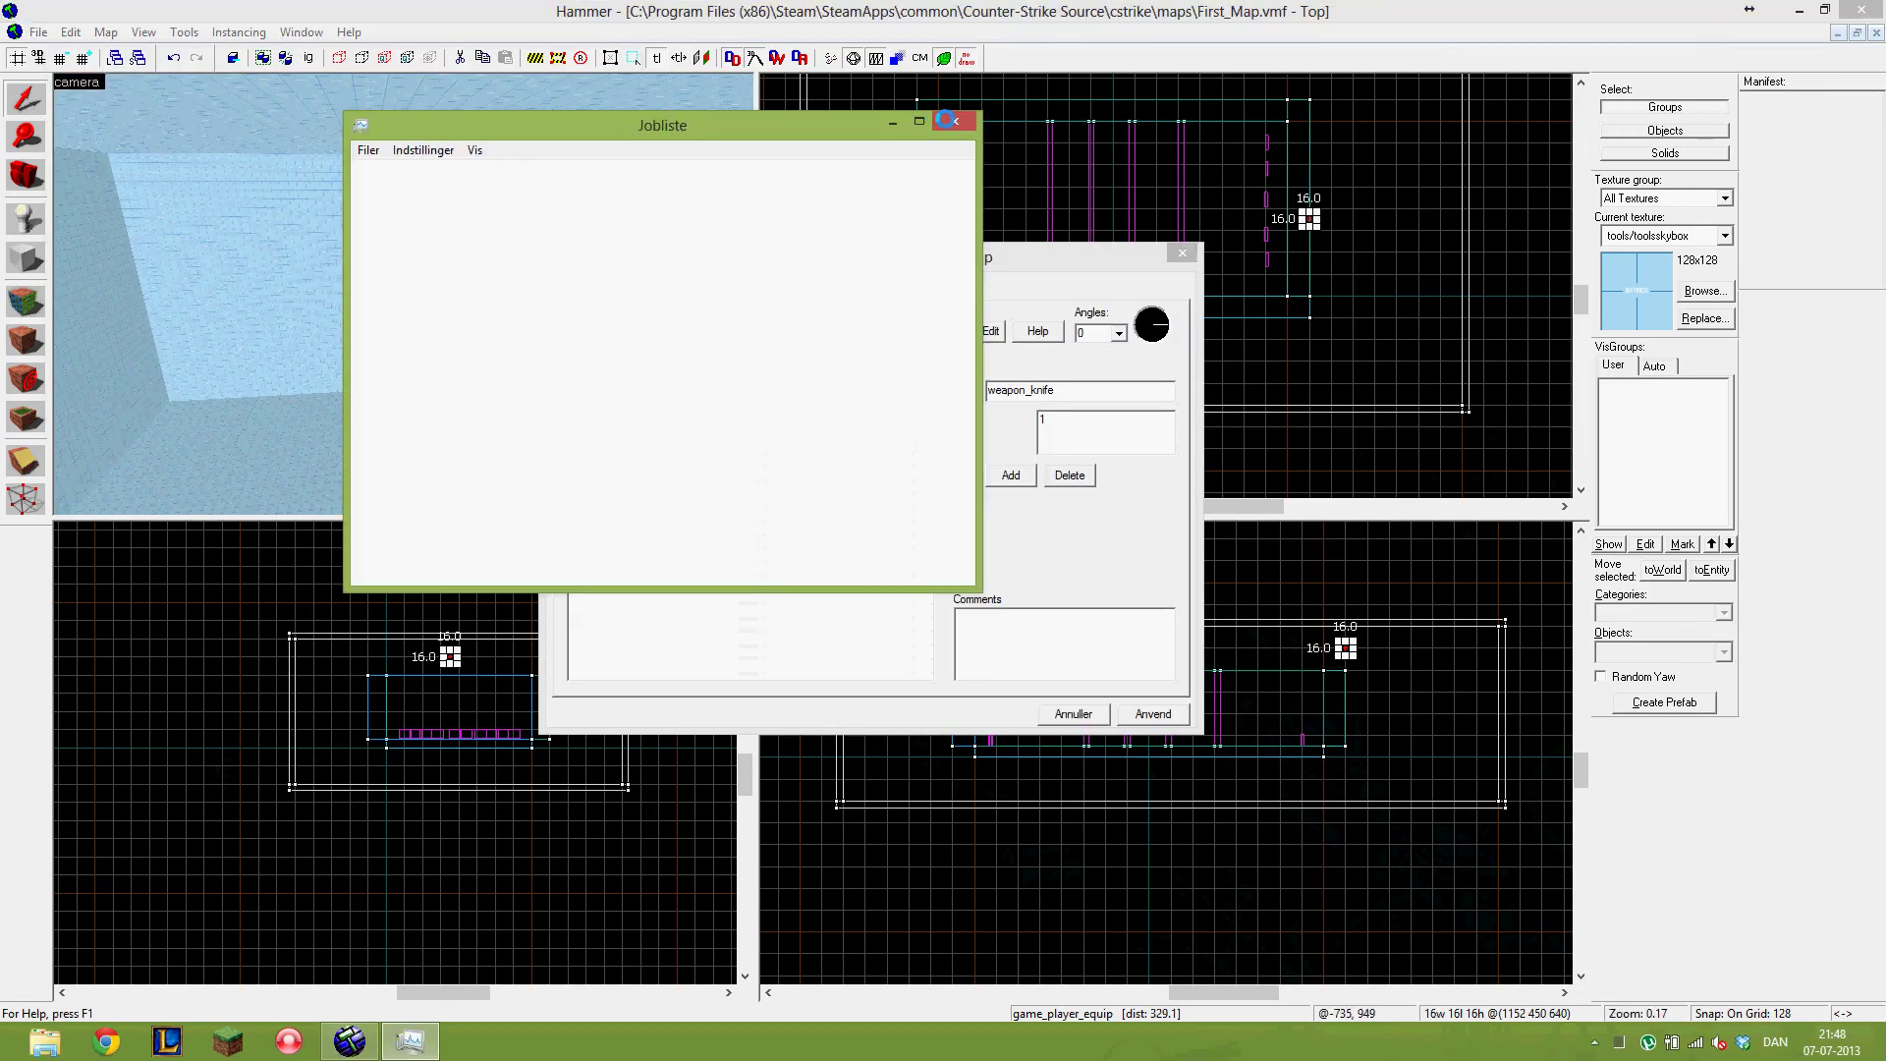
click(958, 125)
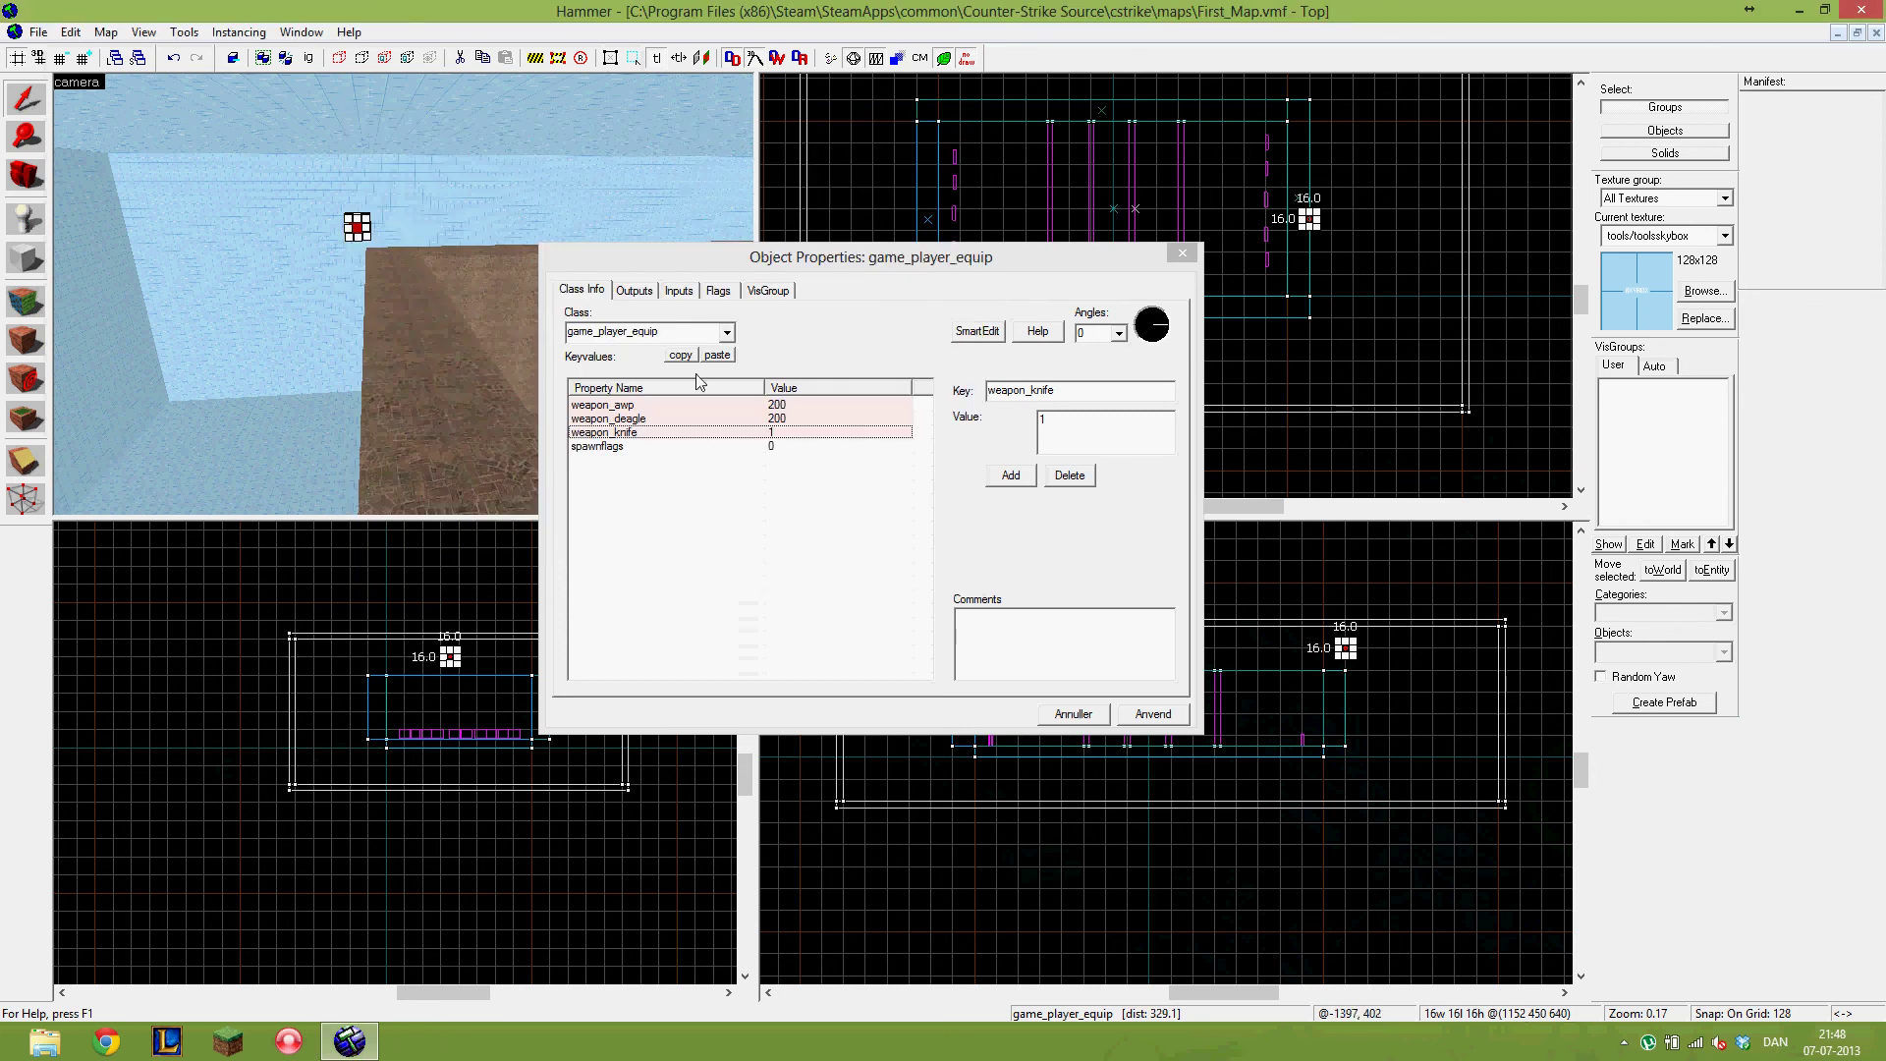
click(626, 410)
double_click(1074, 421)
text(1)
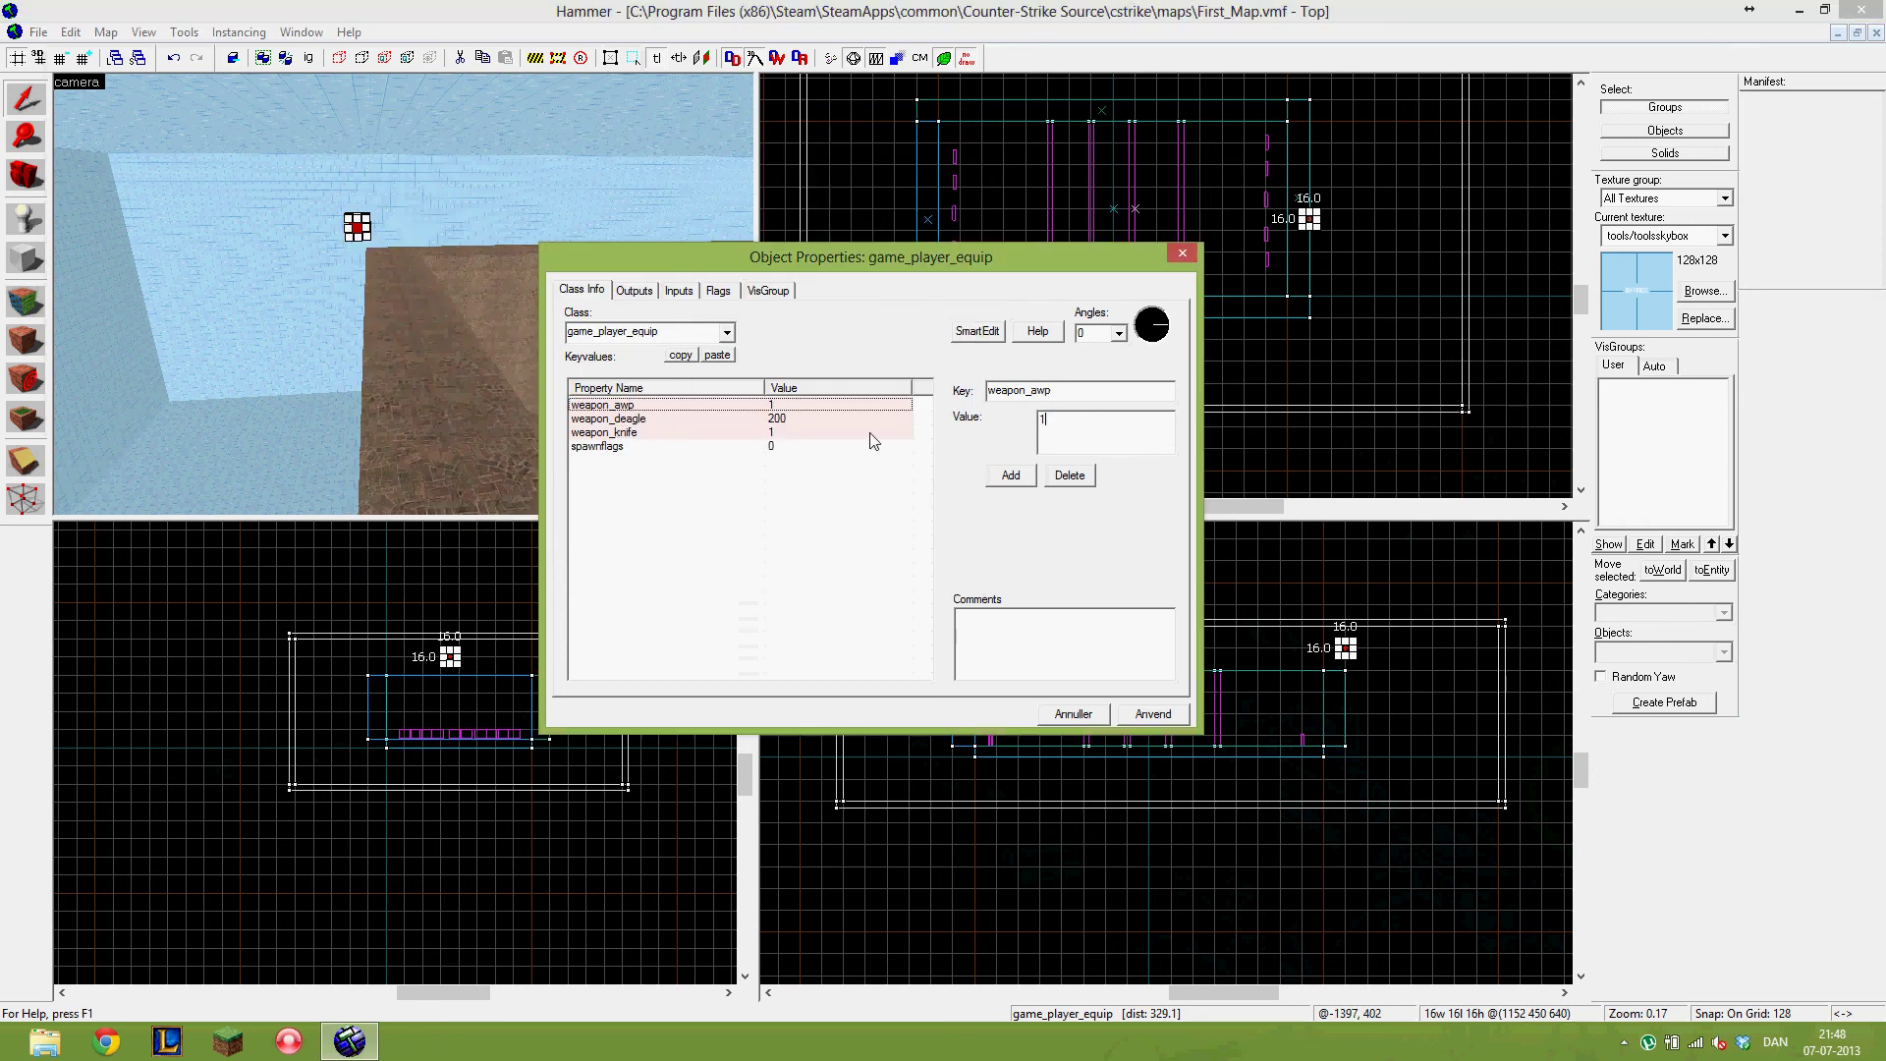
click(801, 425)
double_click(1059, 430)
text(1)
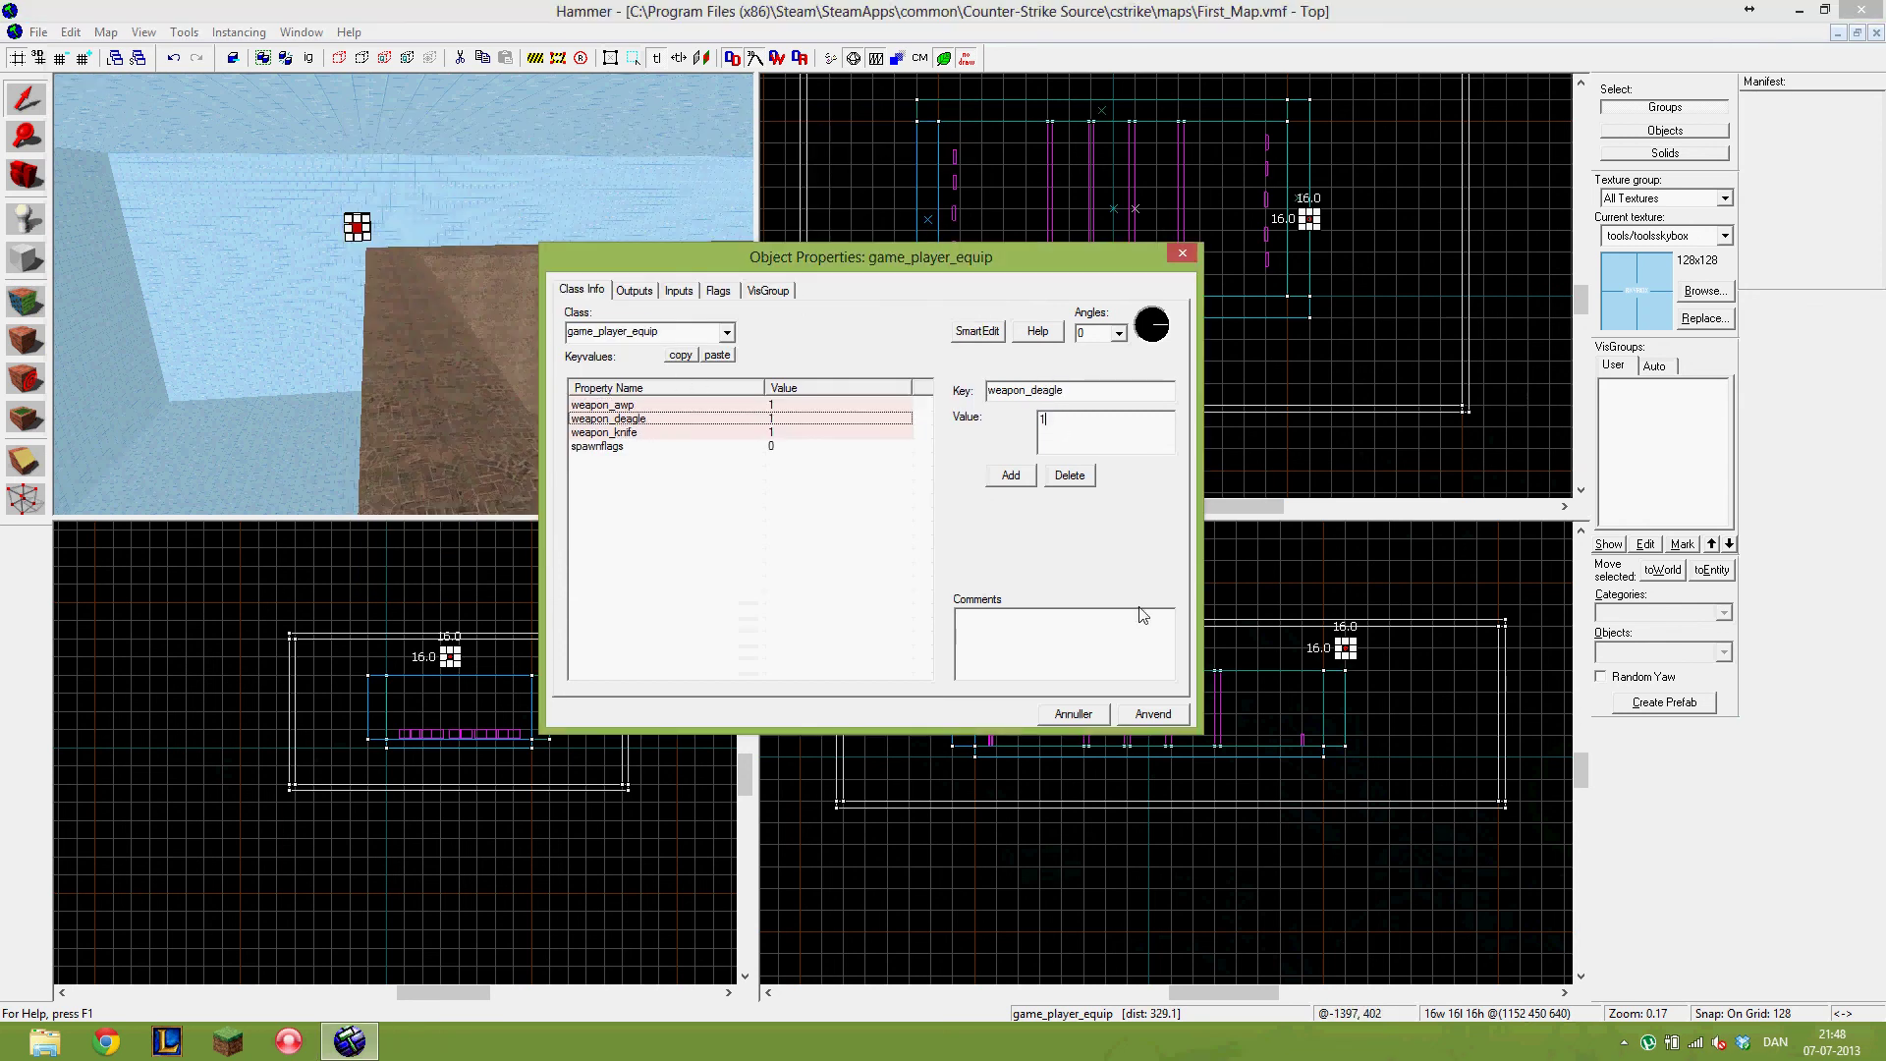
click(1152, 714)
- Add the keyvalue ammo with value 200 to the game_player_equip entity and apply it
click(1010, 477)
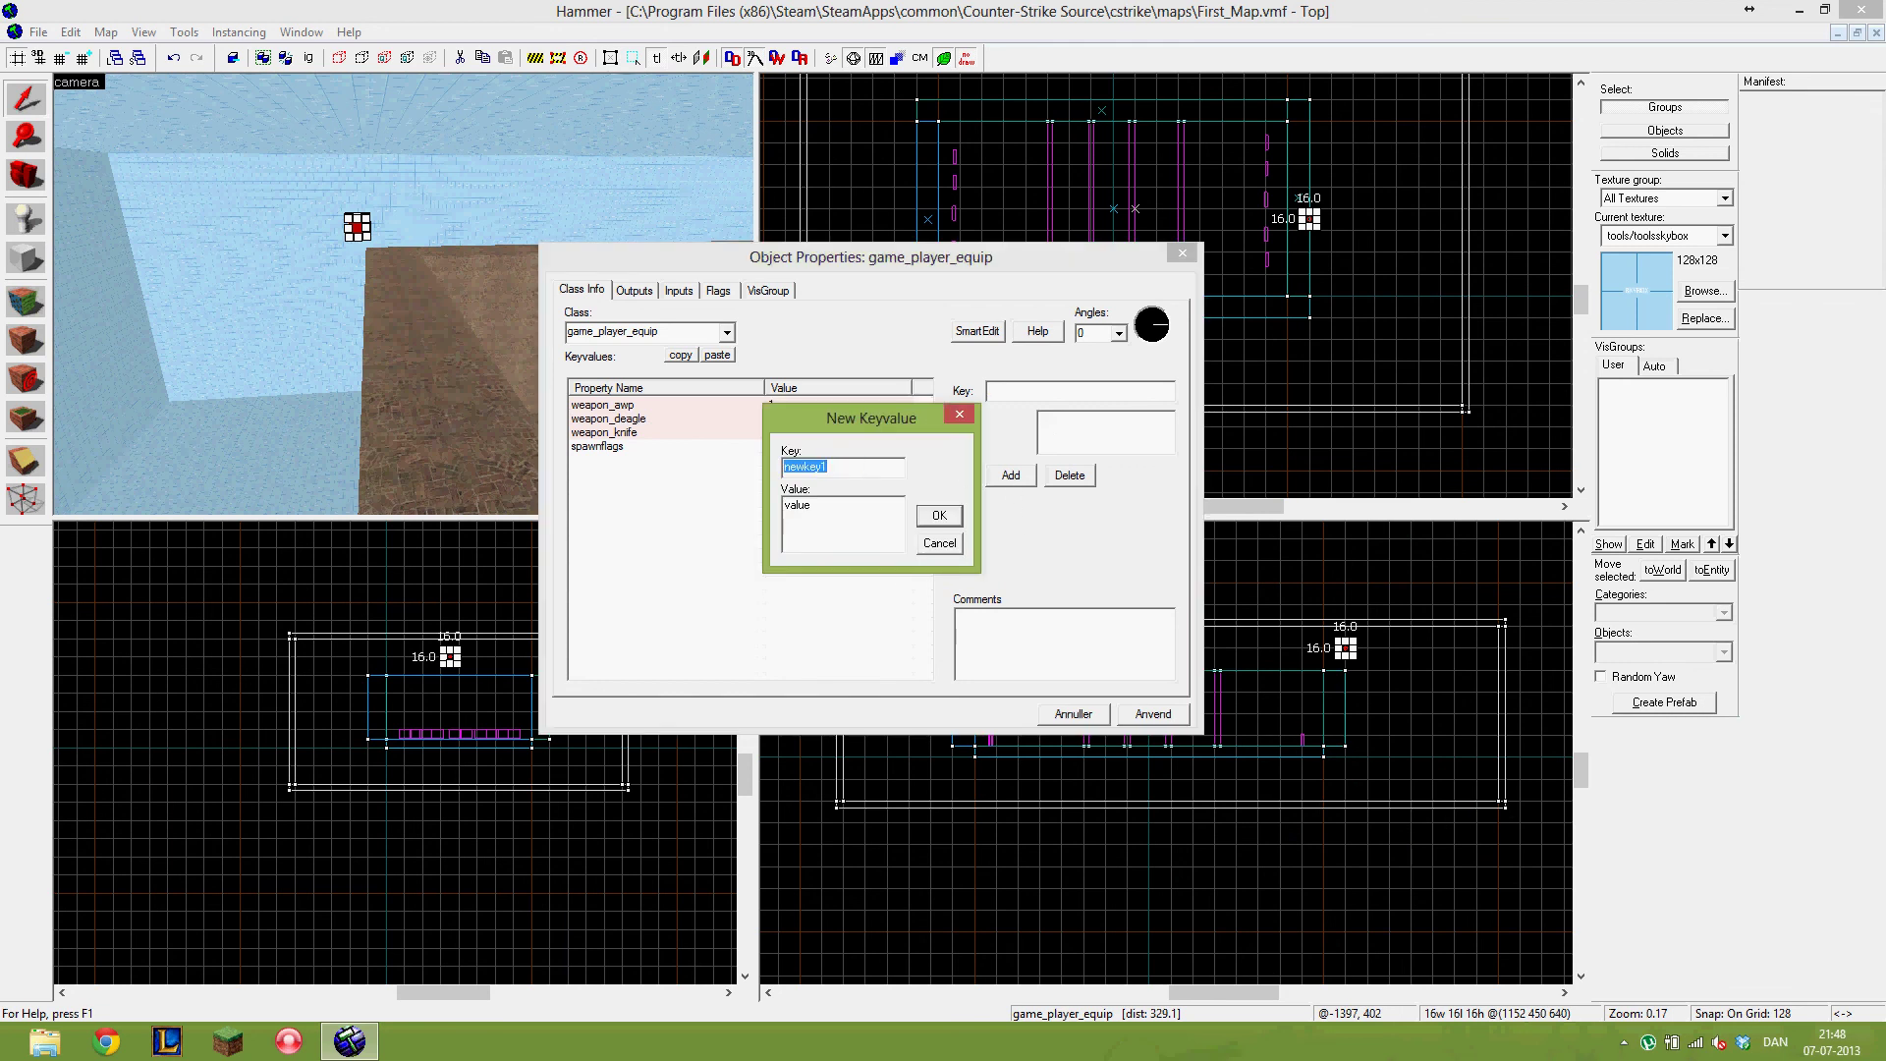
text(ammo)
click(945, 515)
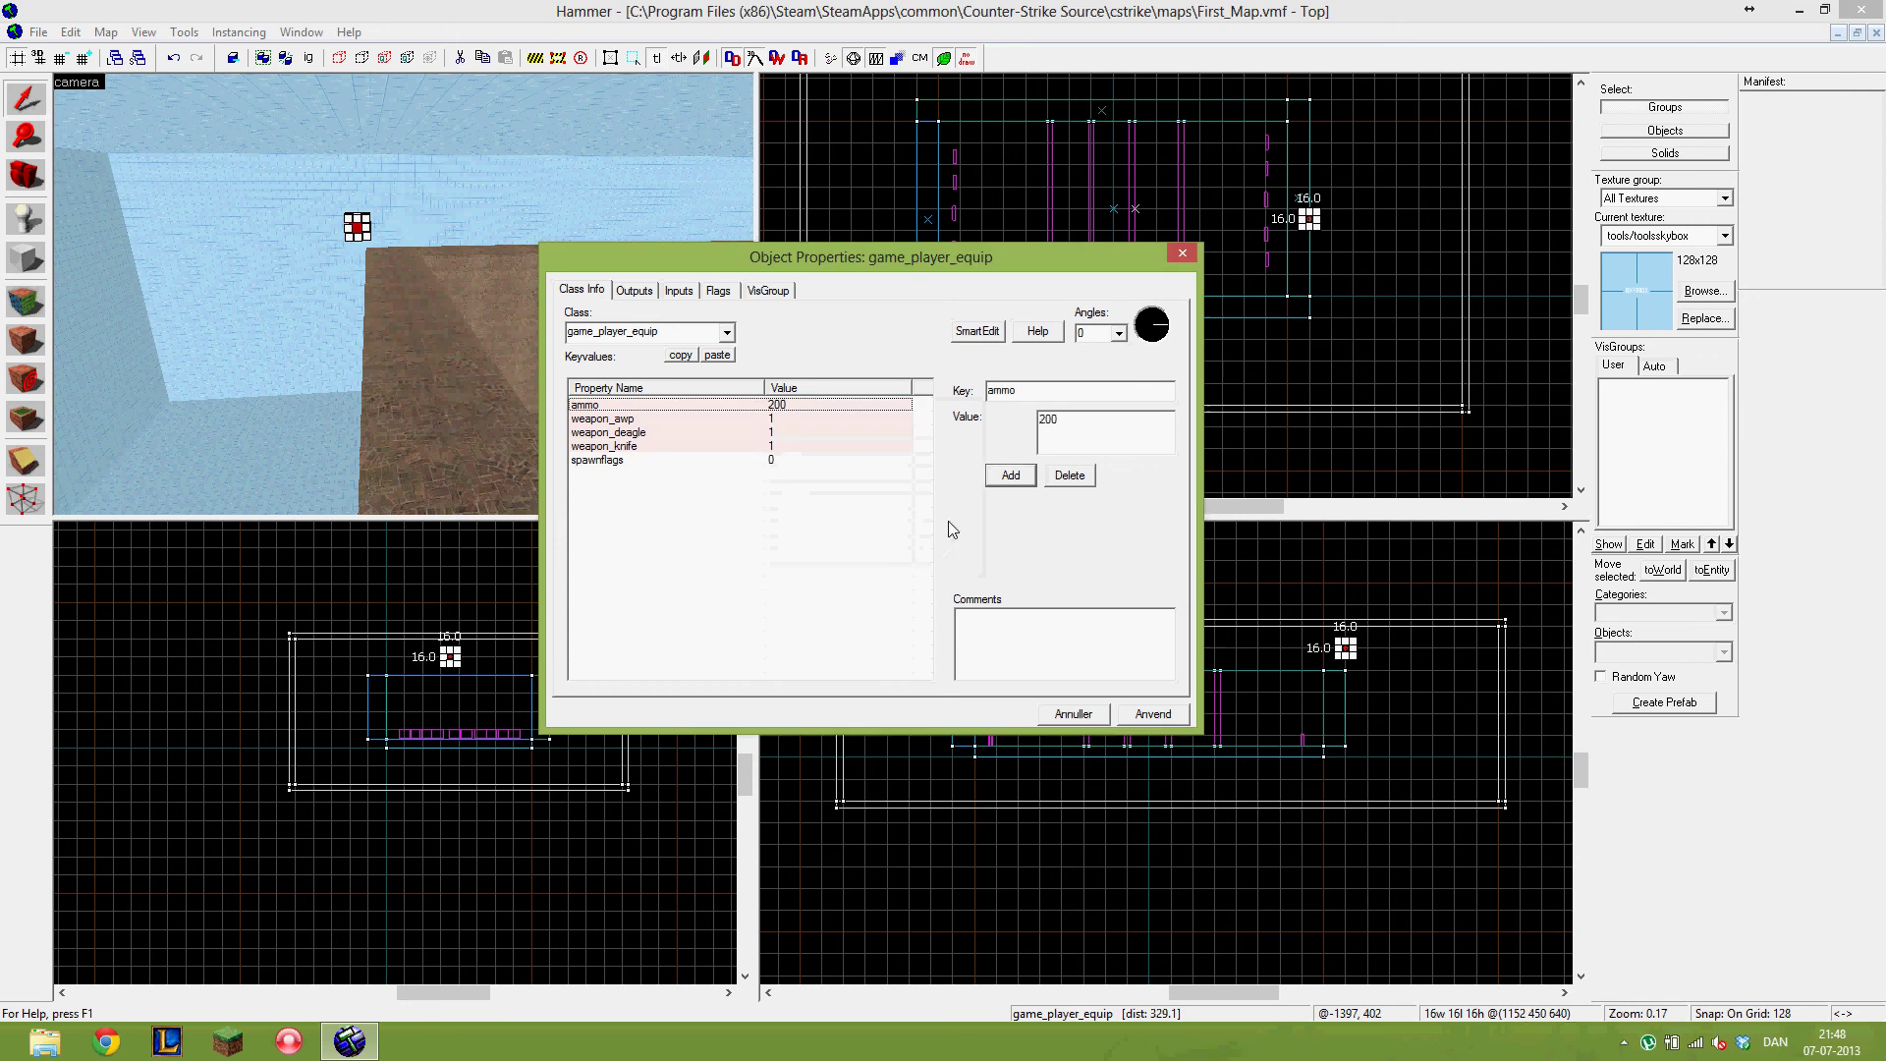
click(1145, 714)
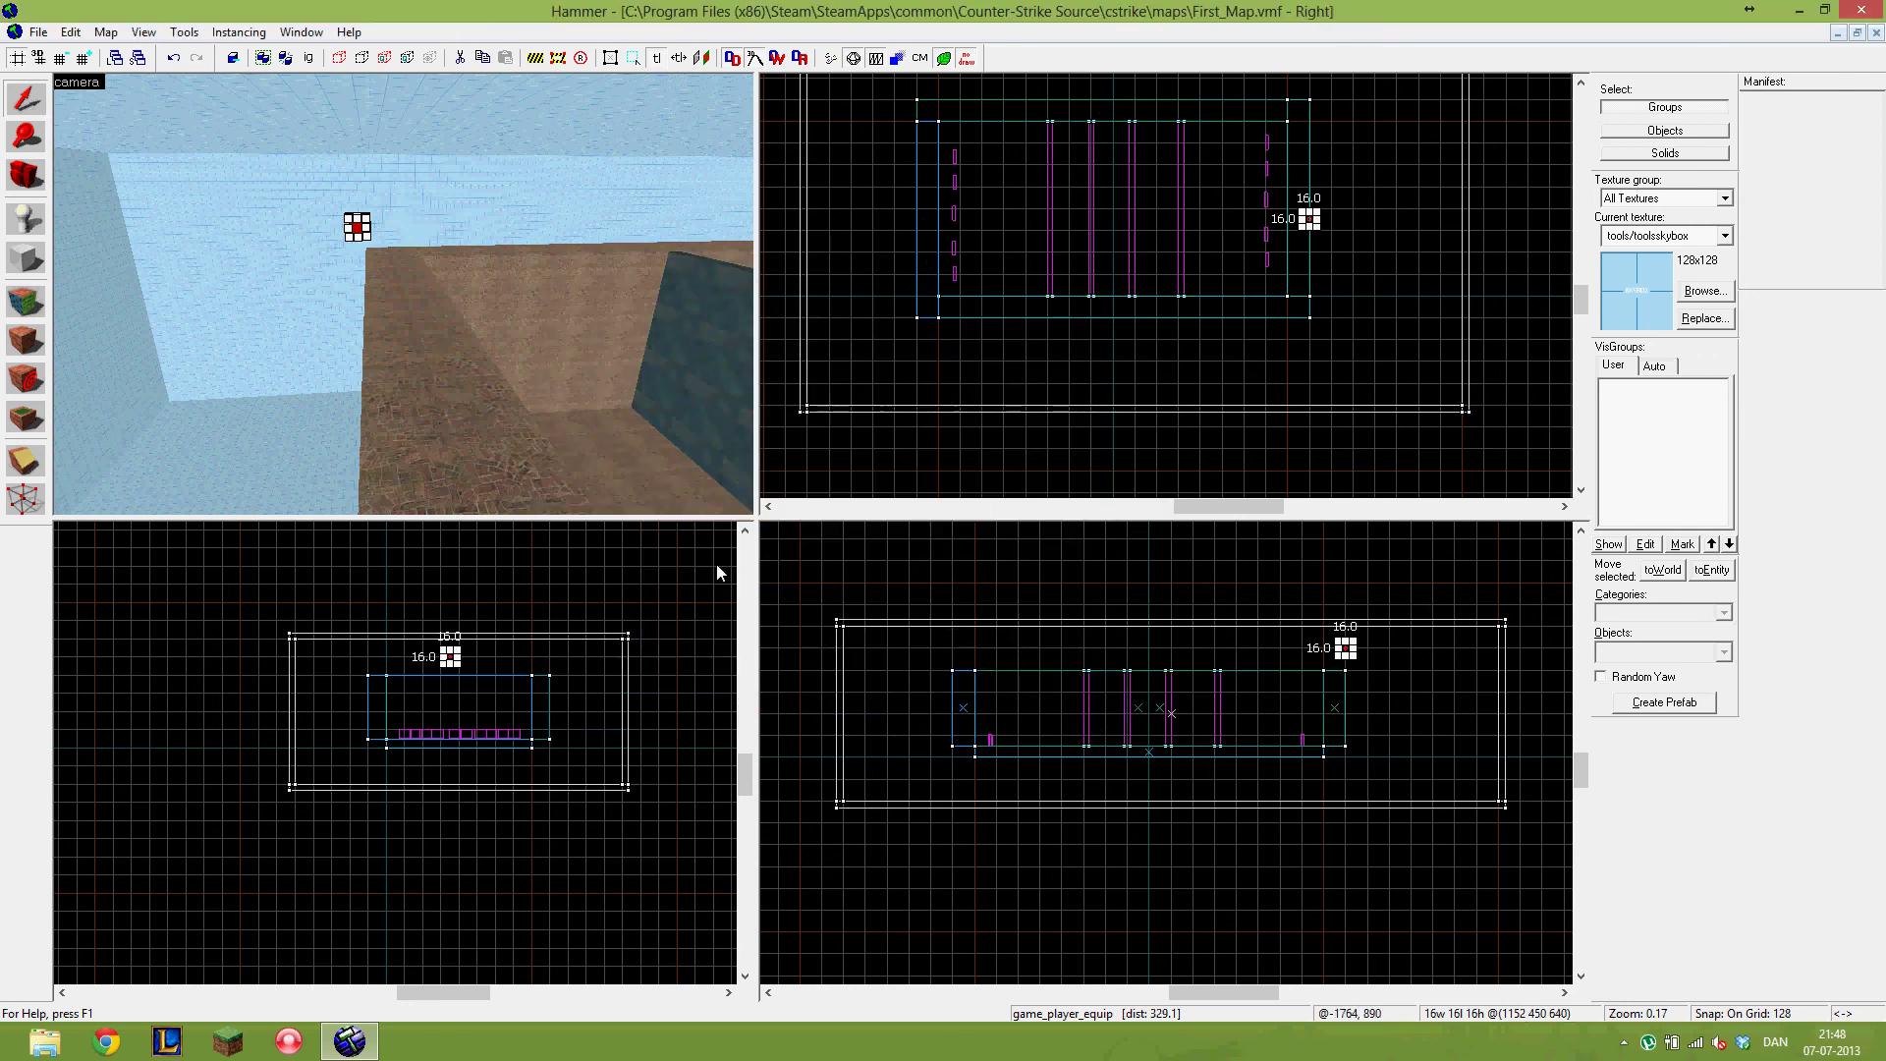
- Compile the map with Run Map, then start a server on first_map in Counter-Strike Source, skipping the intro
click(51, 32)
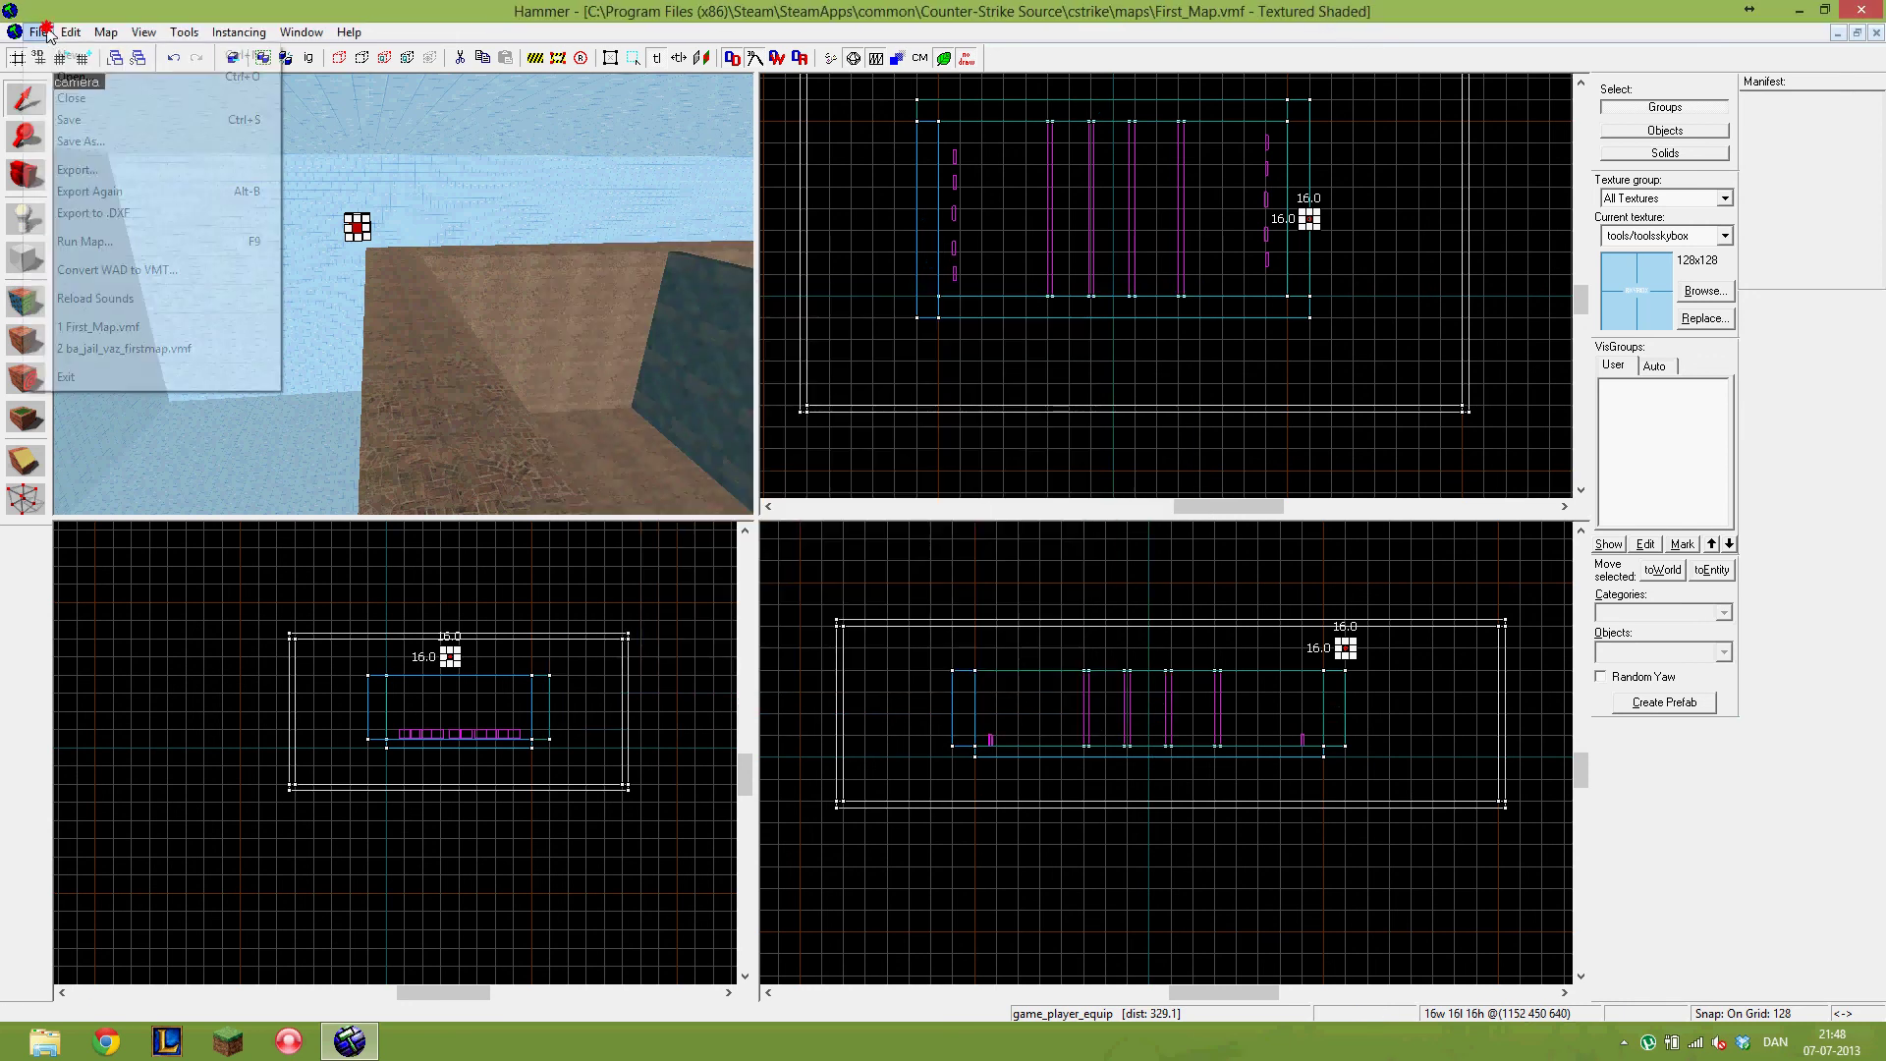
click(97, 236)
click(954, 687)
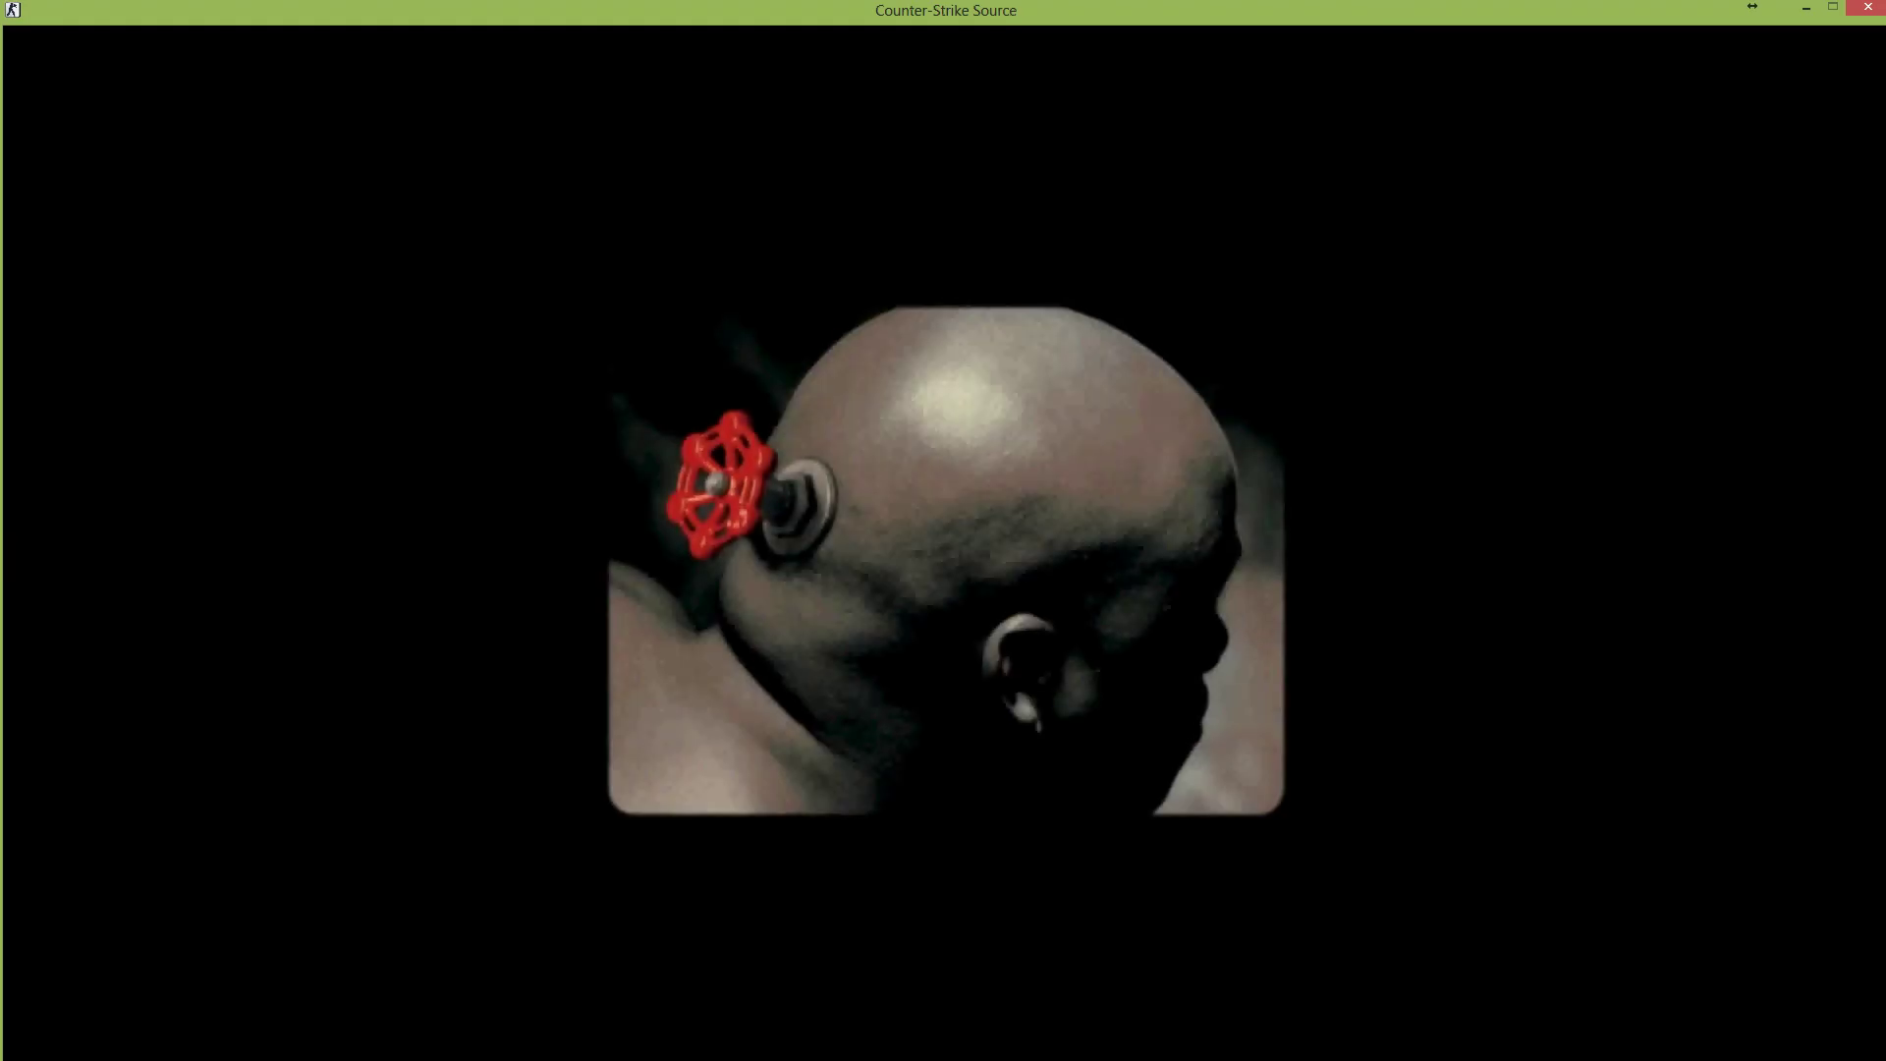
key(Escape)
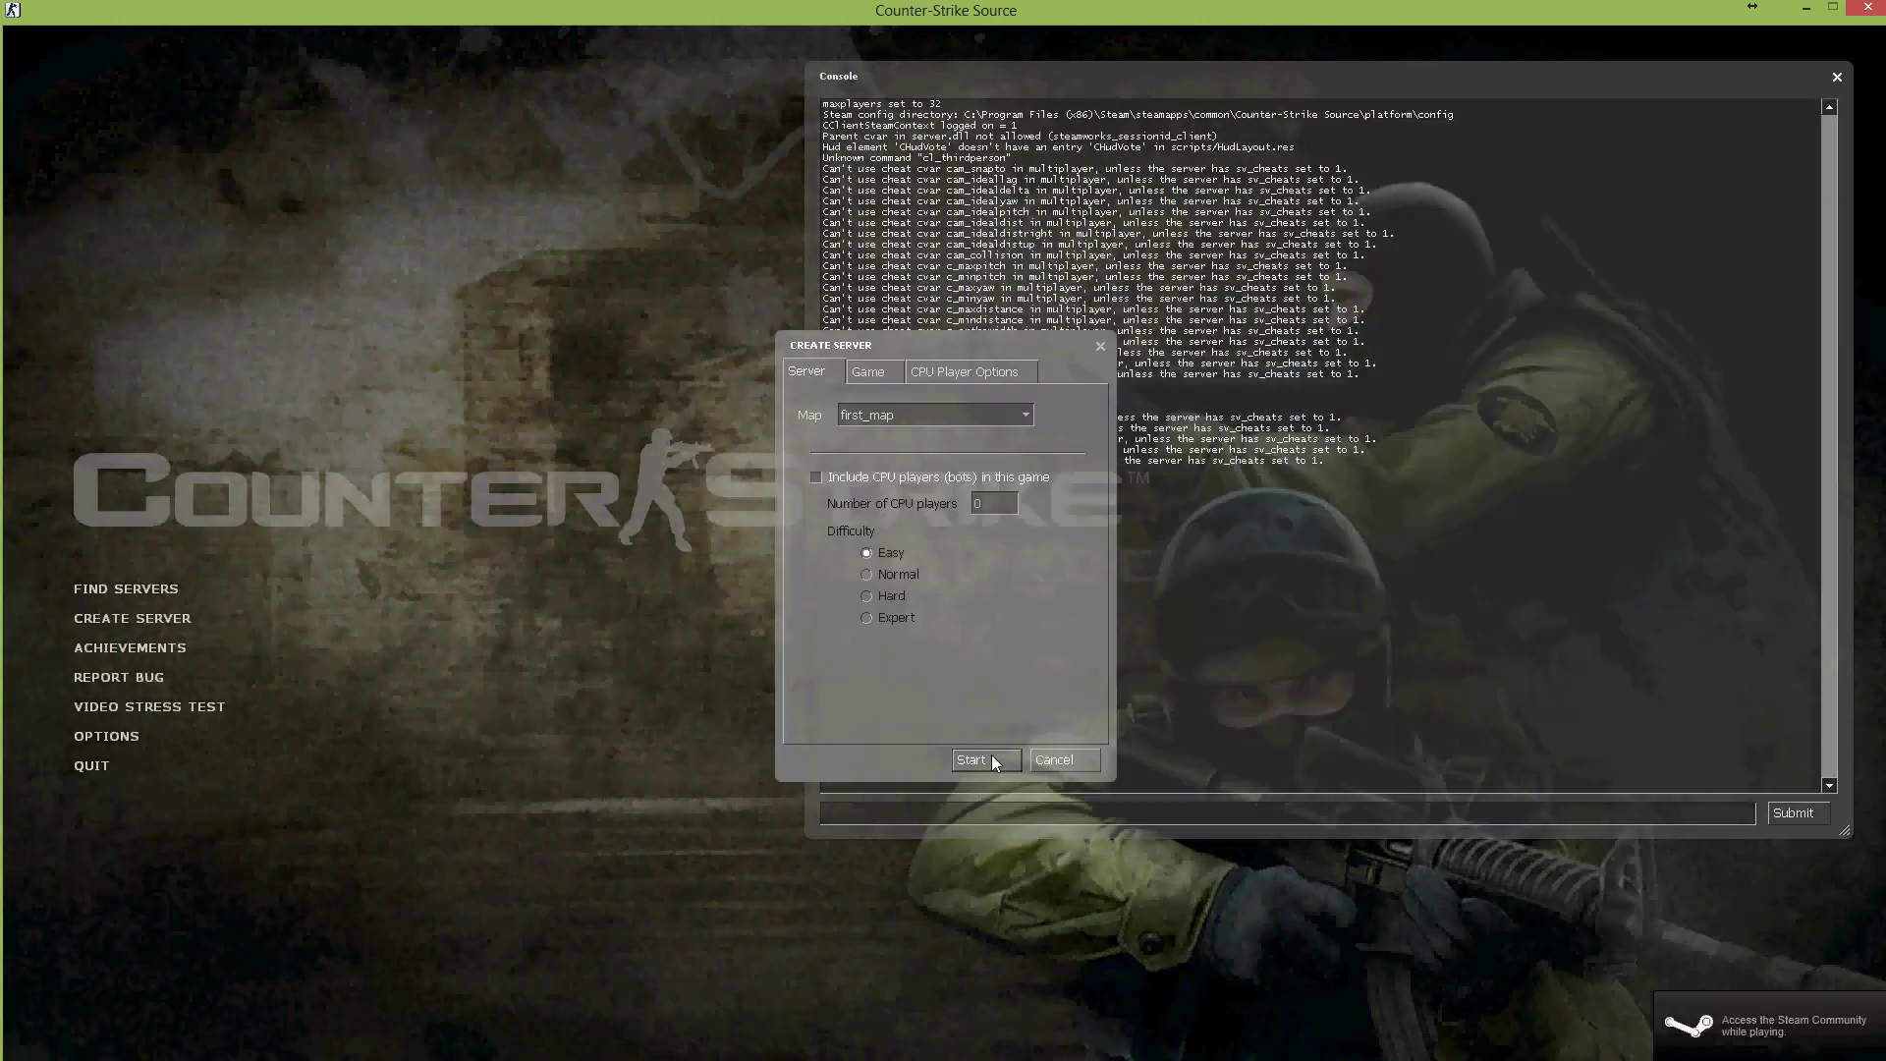
click(988, 757)
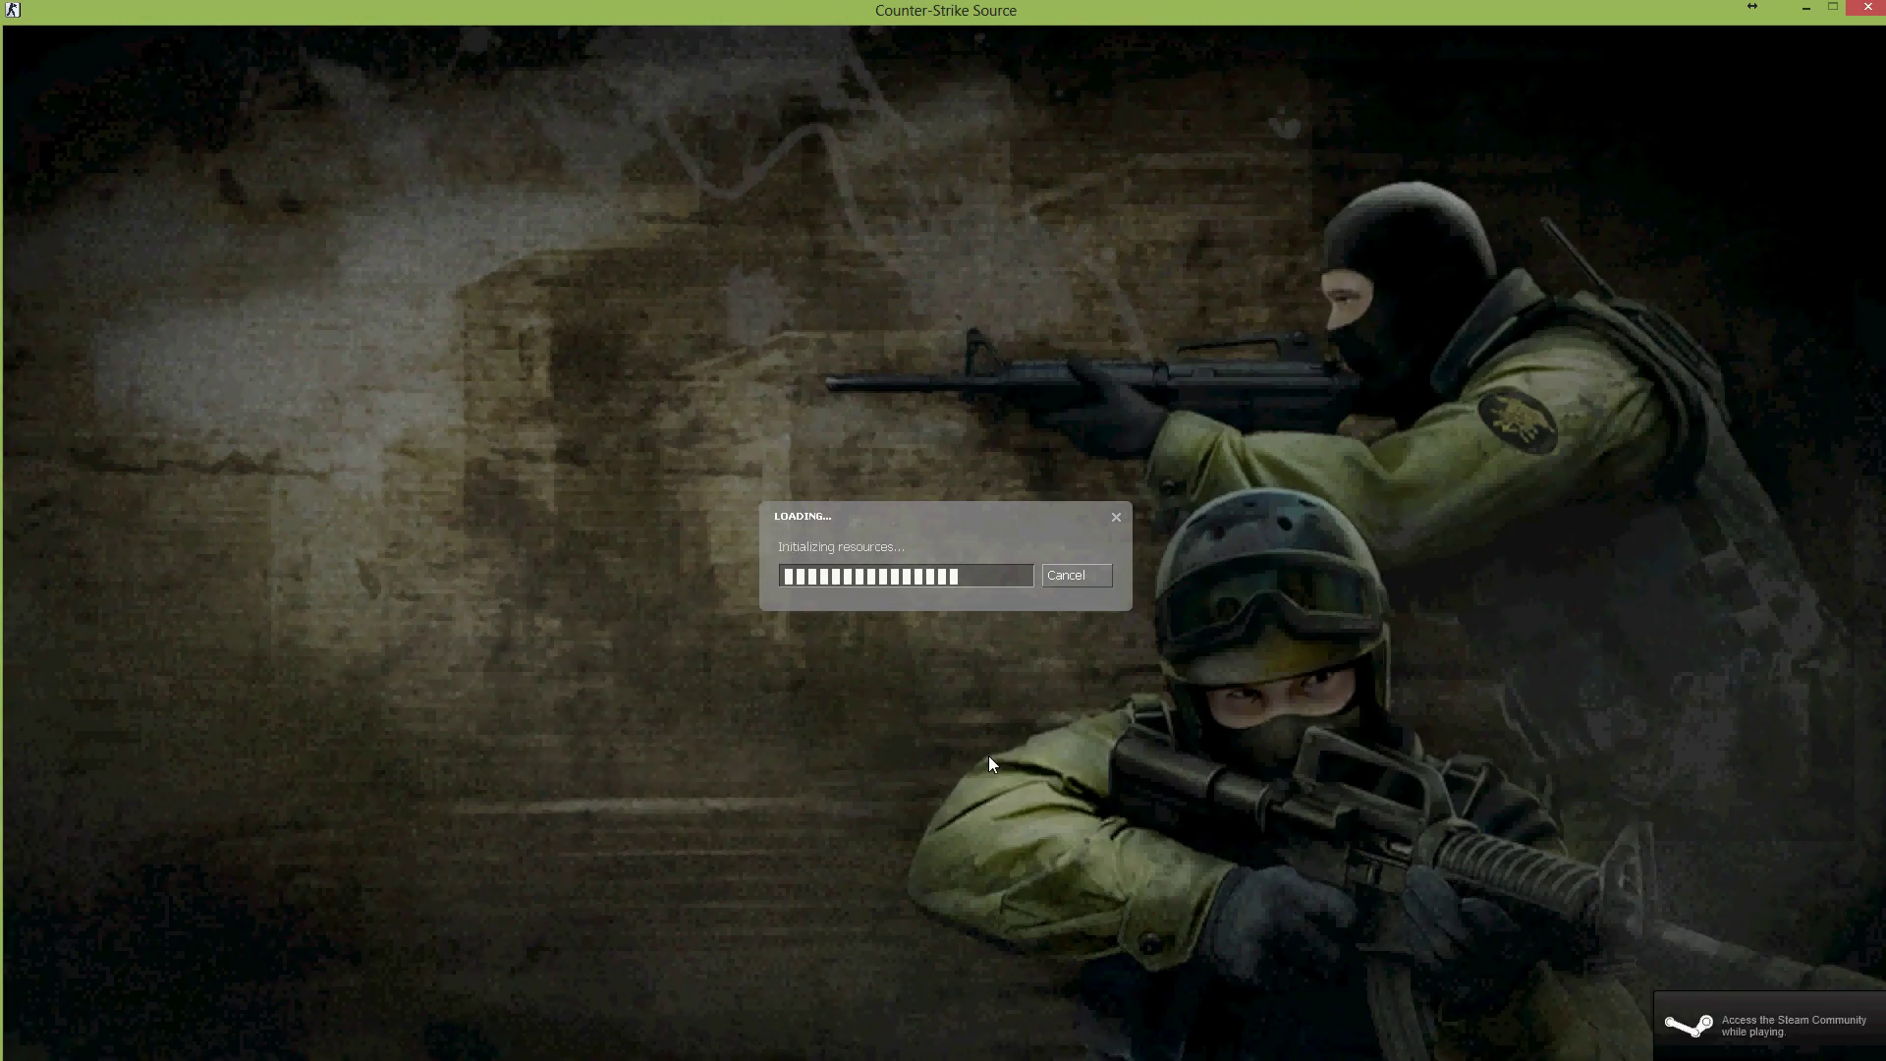
- Join the Terrorist team and check the equipped weapons by switching between the AWP, Deagle and knife
key(space)
key(1)
key(1)
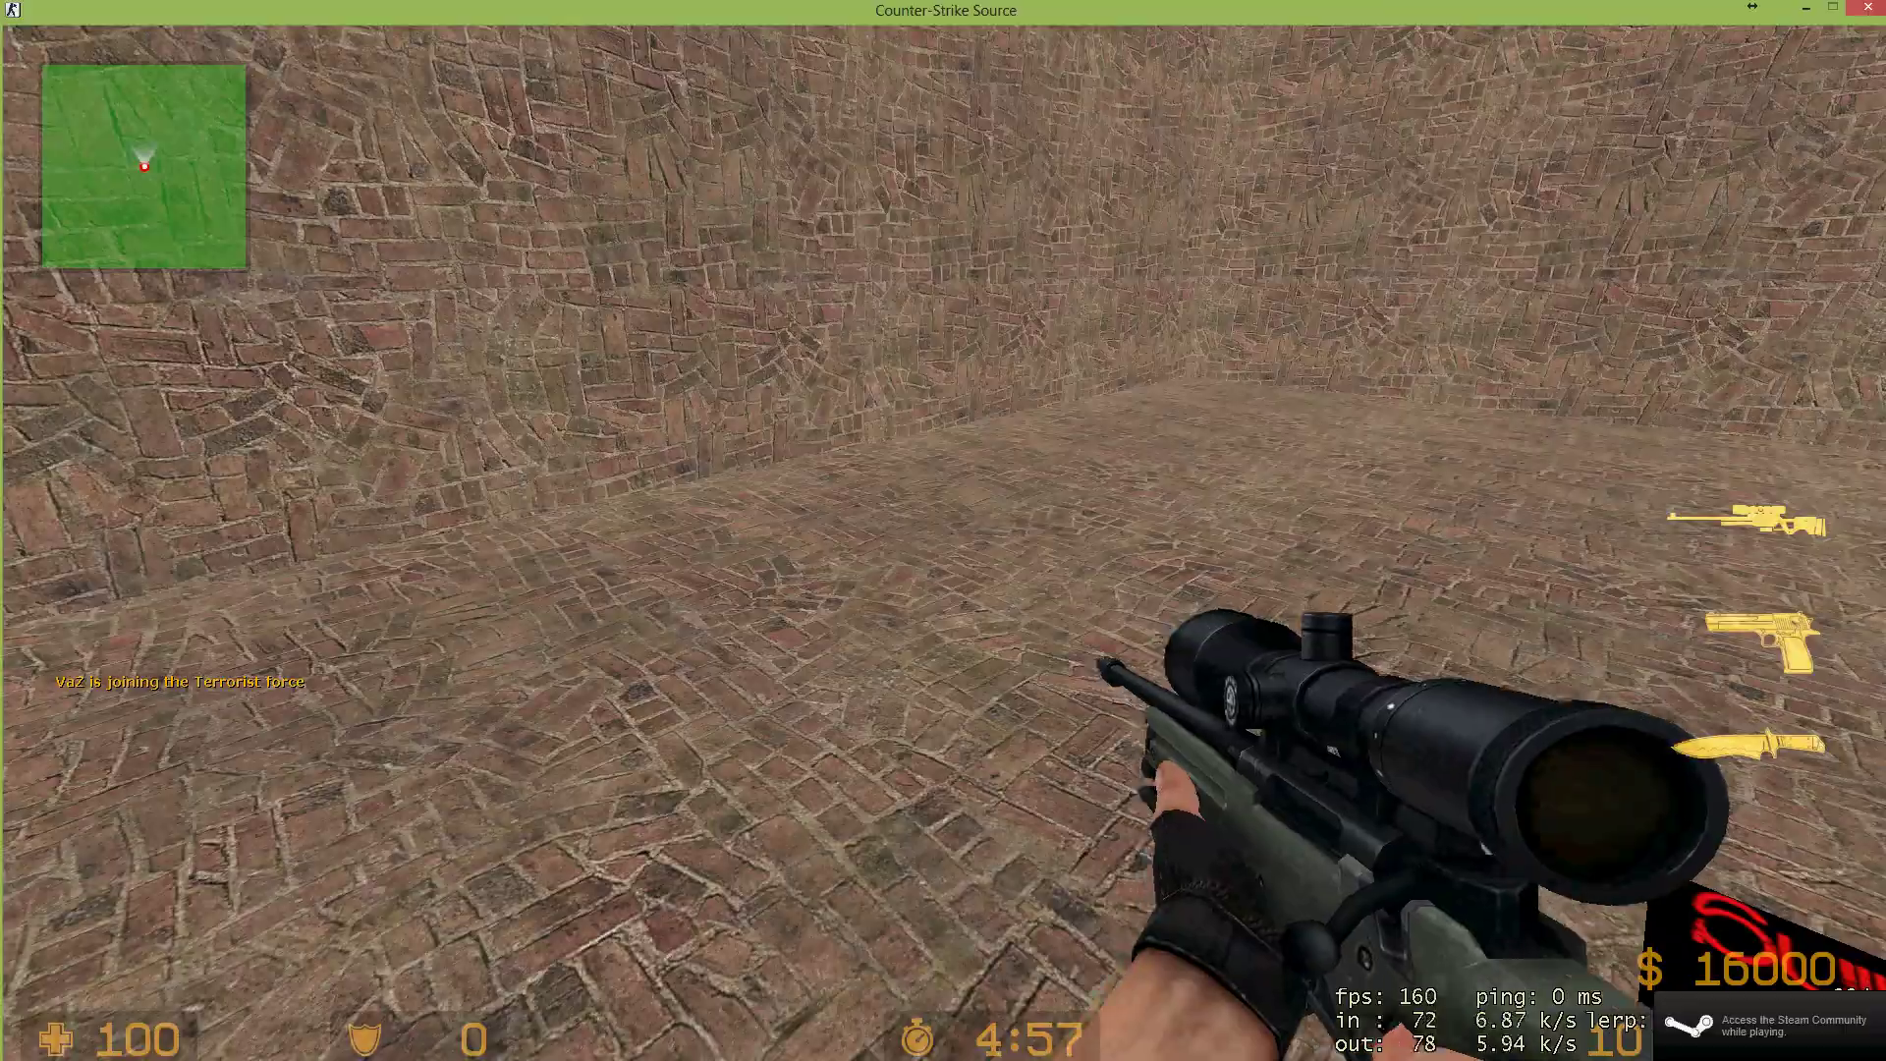
key(2)
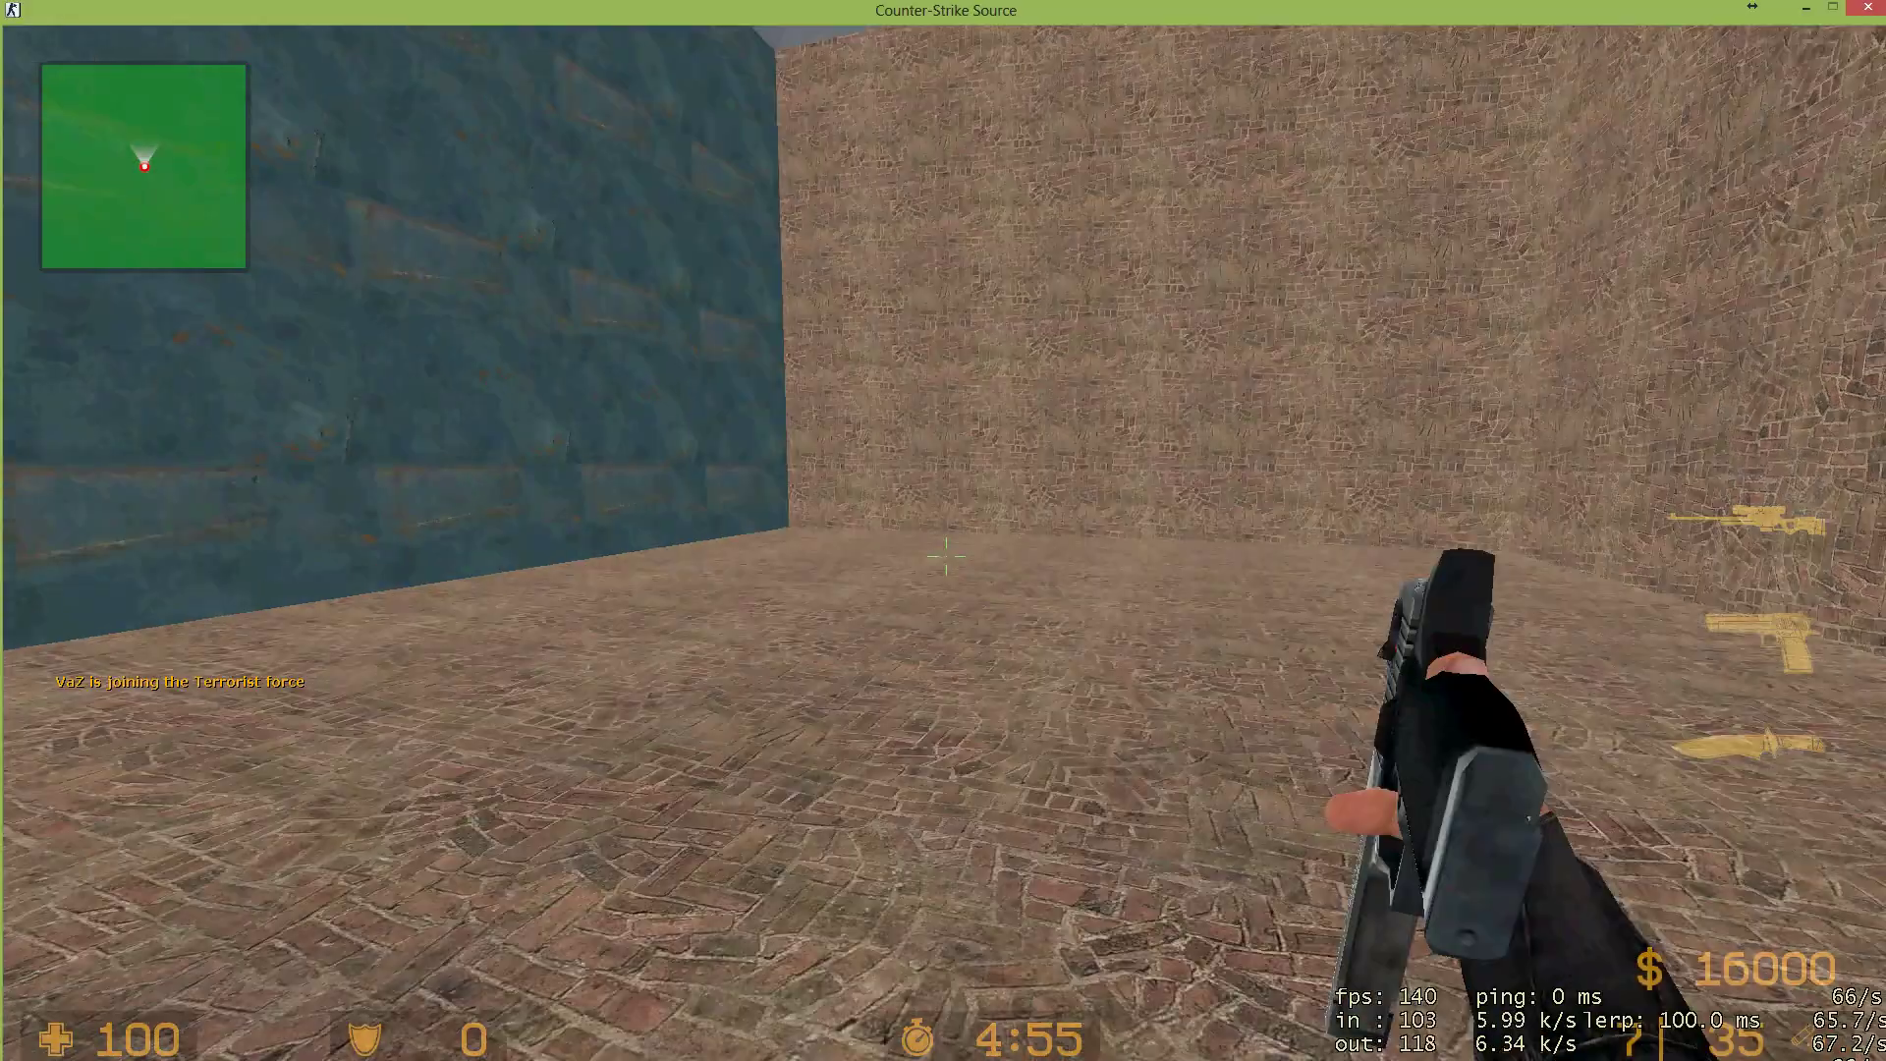
key(Tab)
key(1)
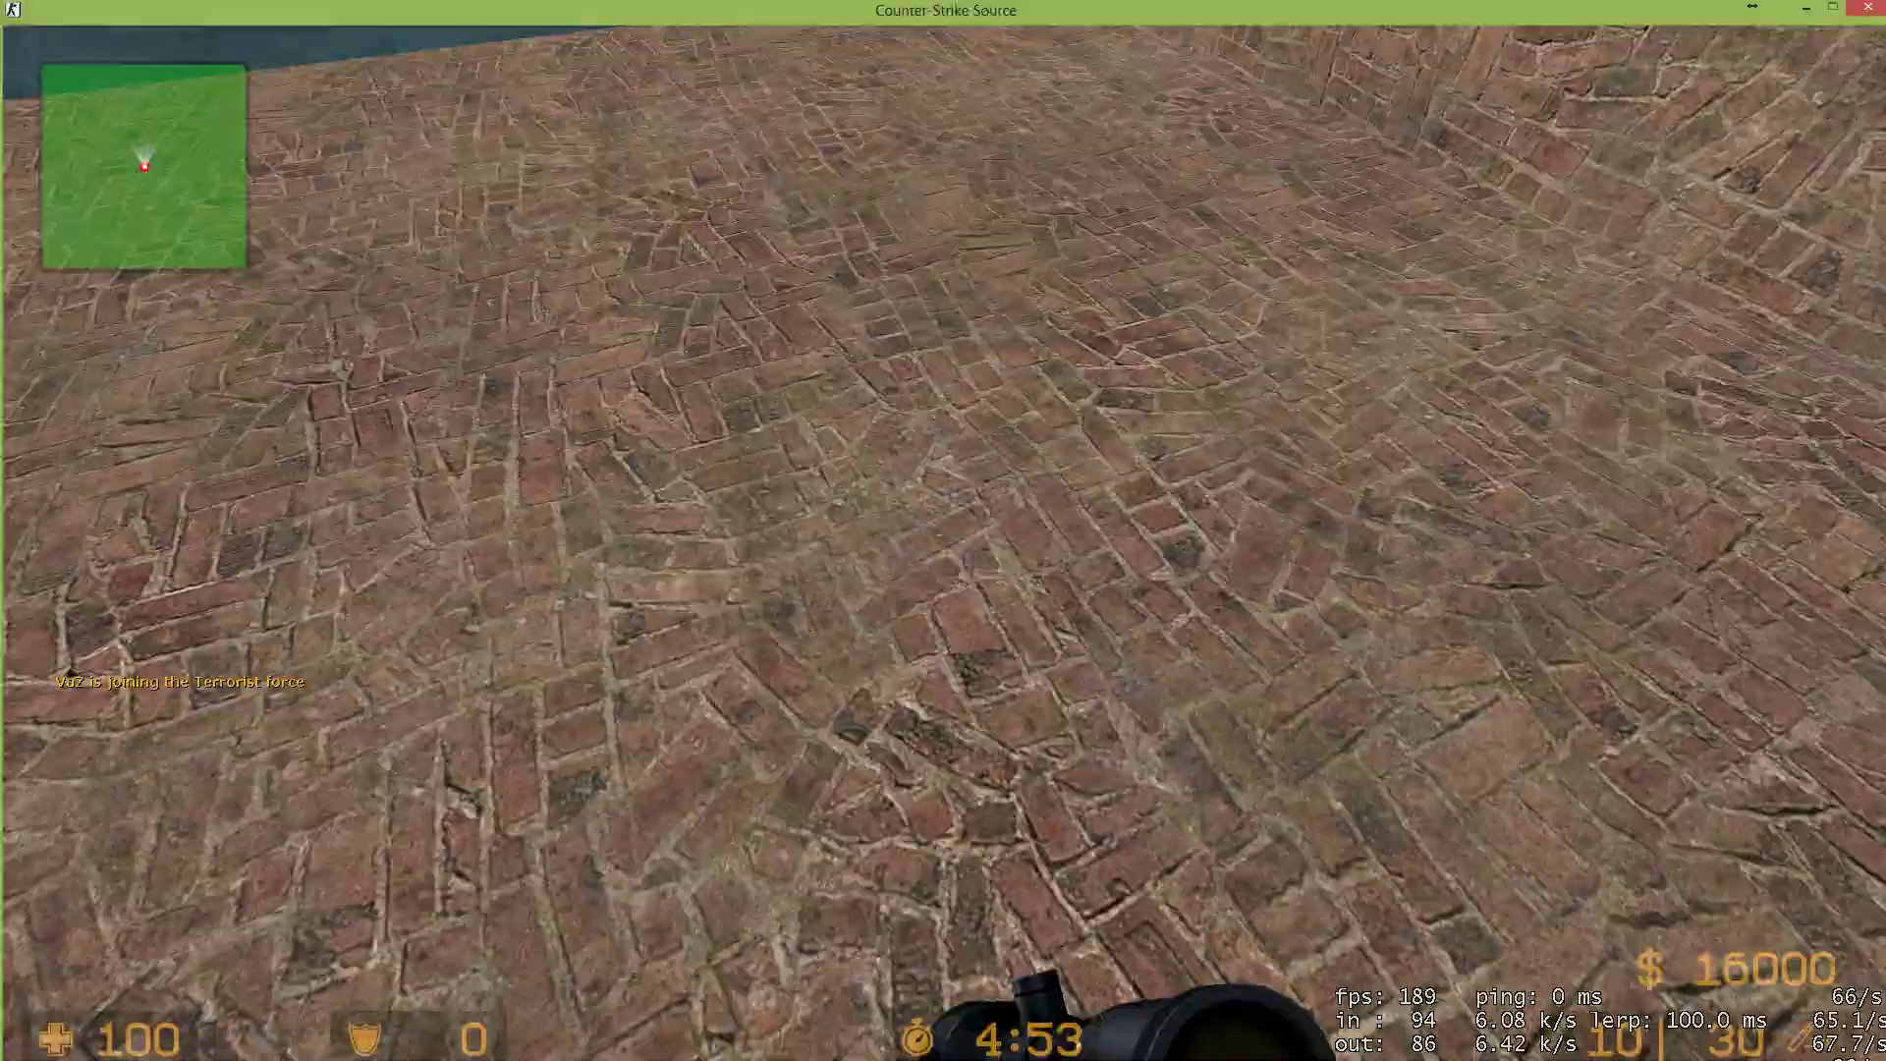
key(3)
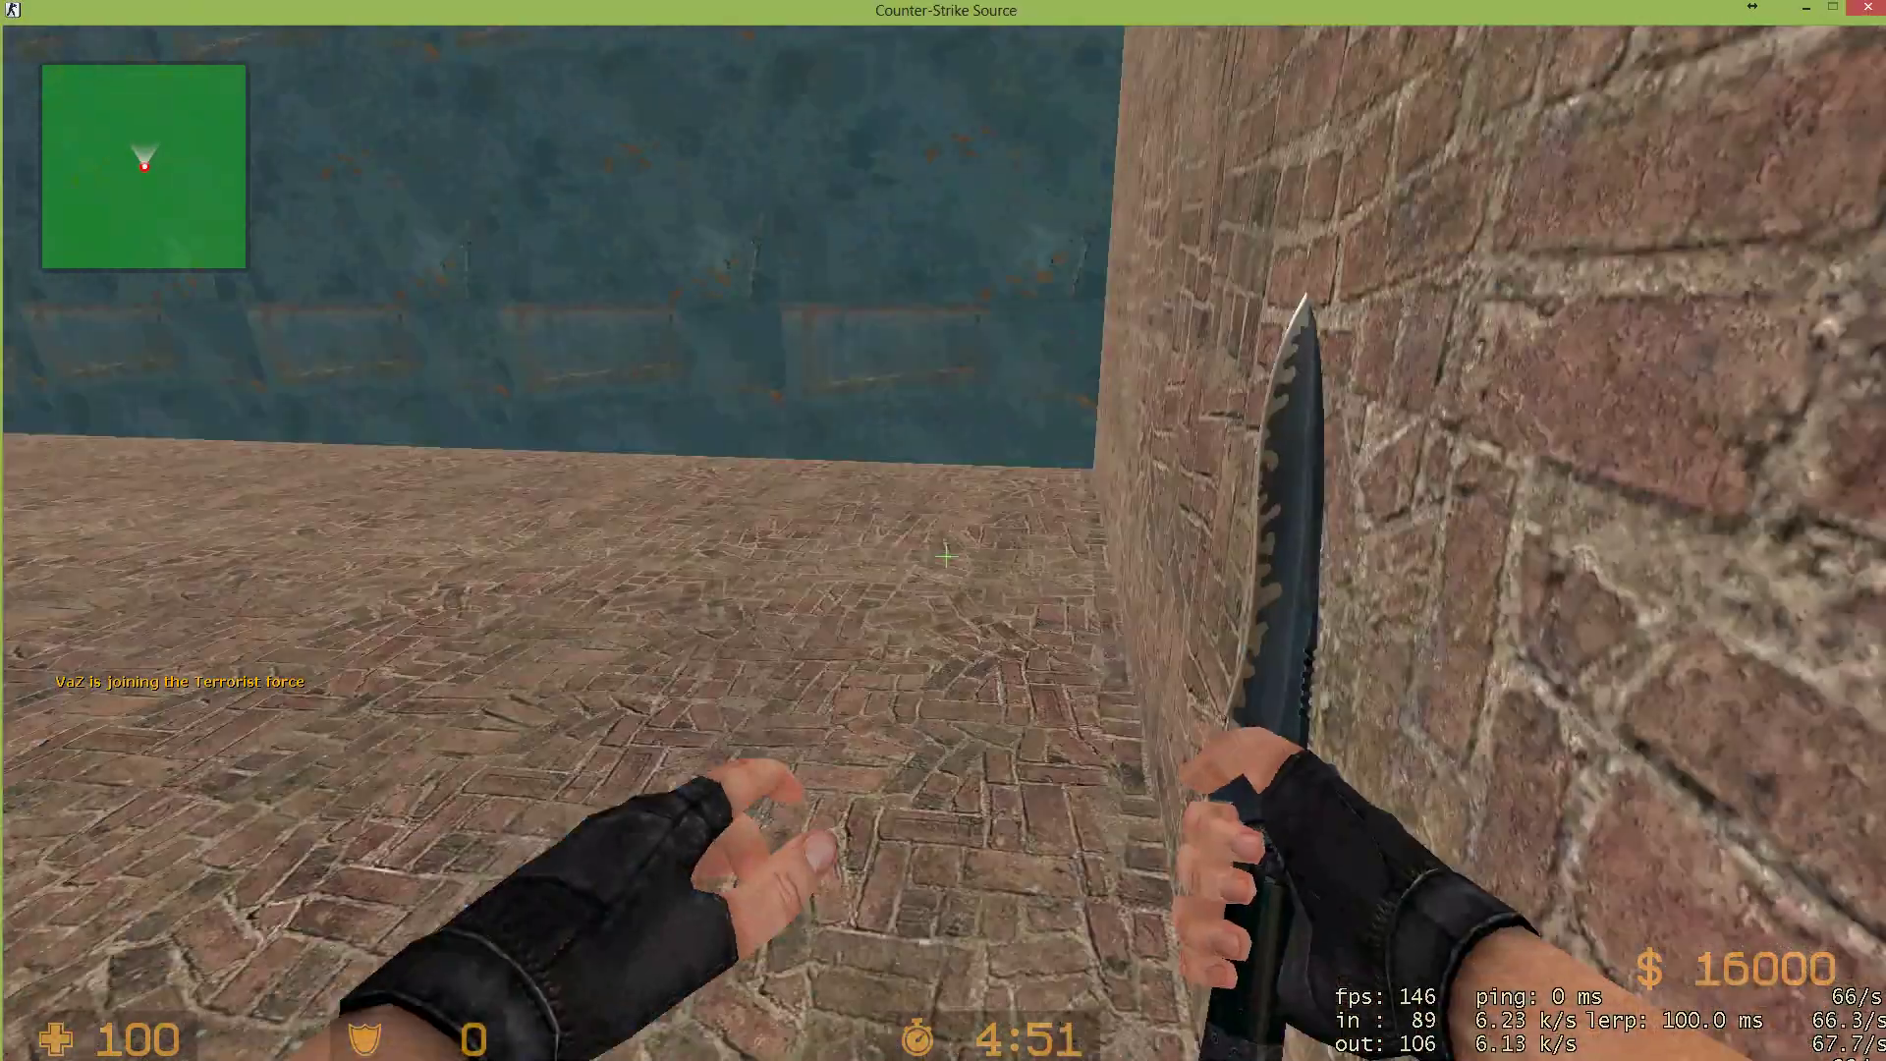
key(2)
key(1)
- Walk between the glass walls and fire a scoped AWP shot to test the ammo
key(w)
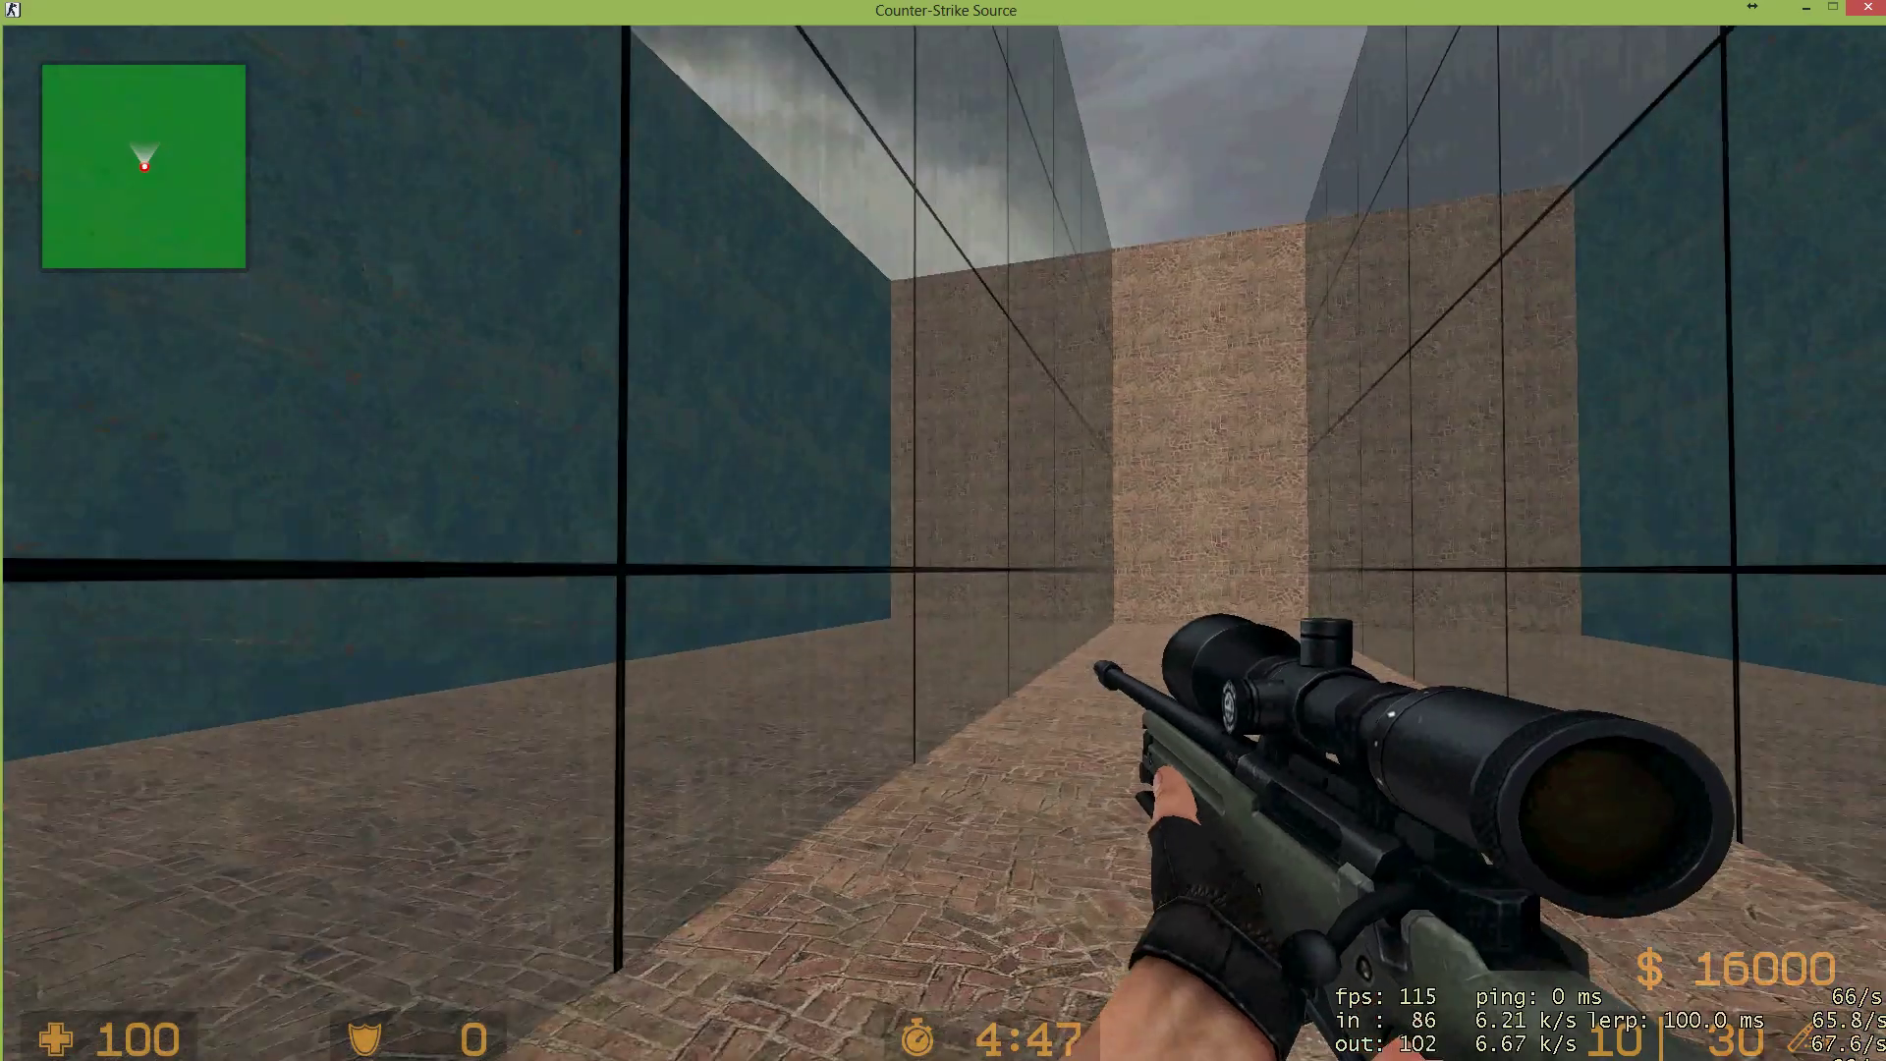
right_click(943, 542)
click(943, 542)
key(2)
key(1)
key(w)
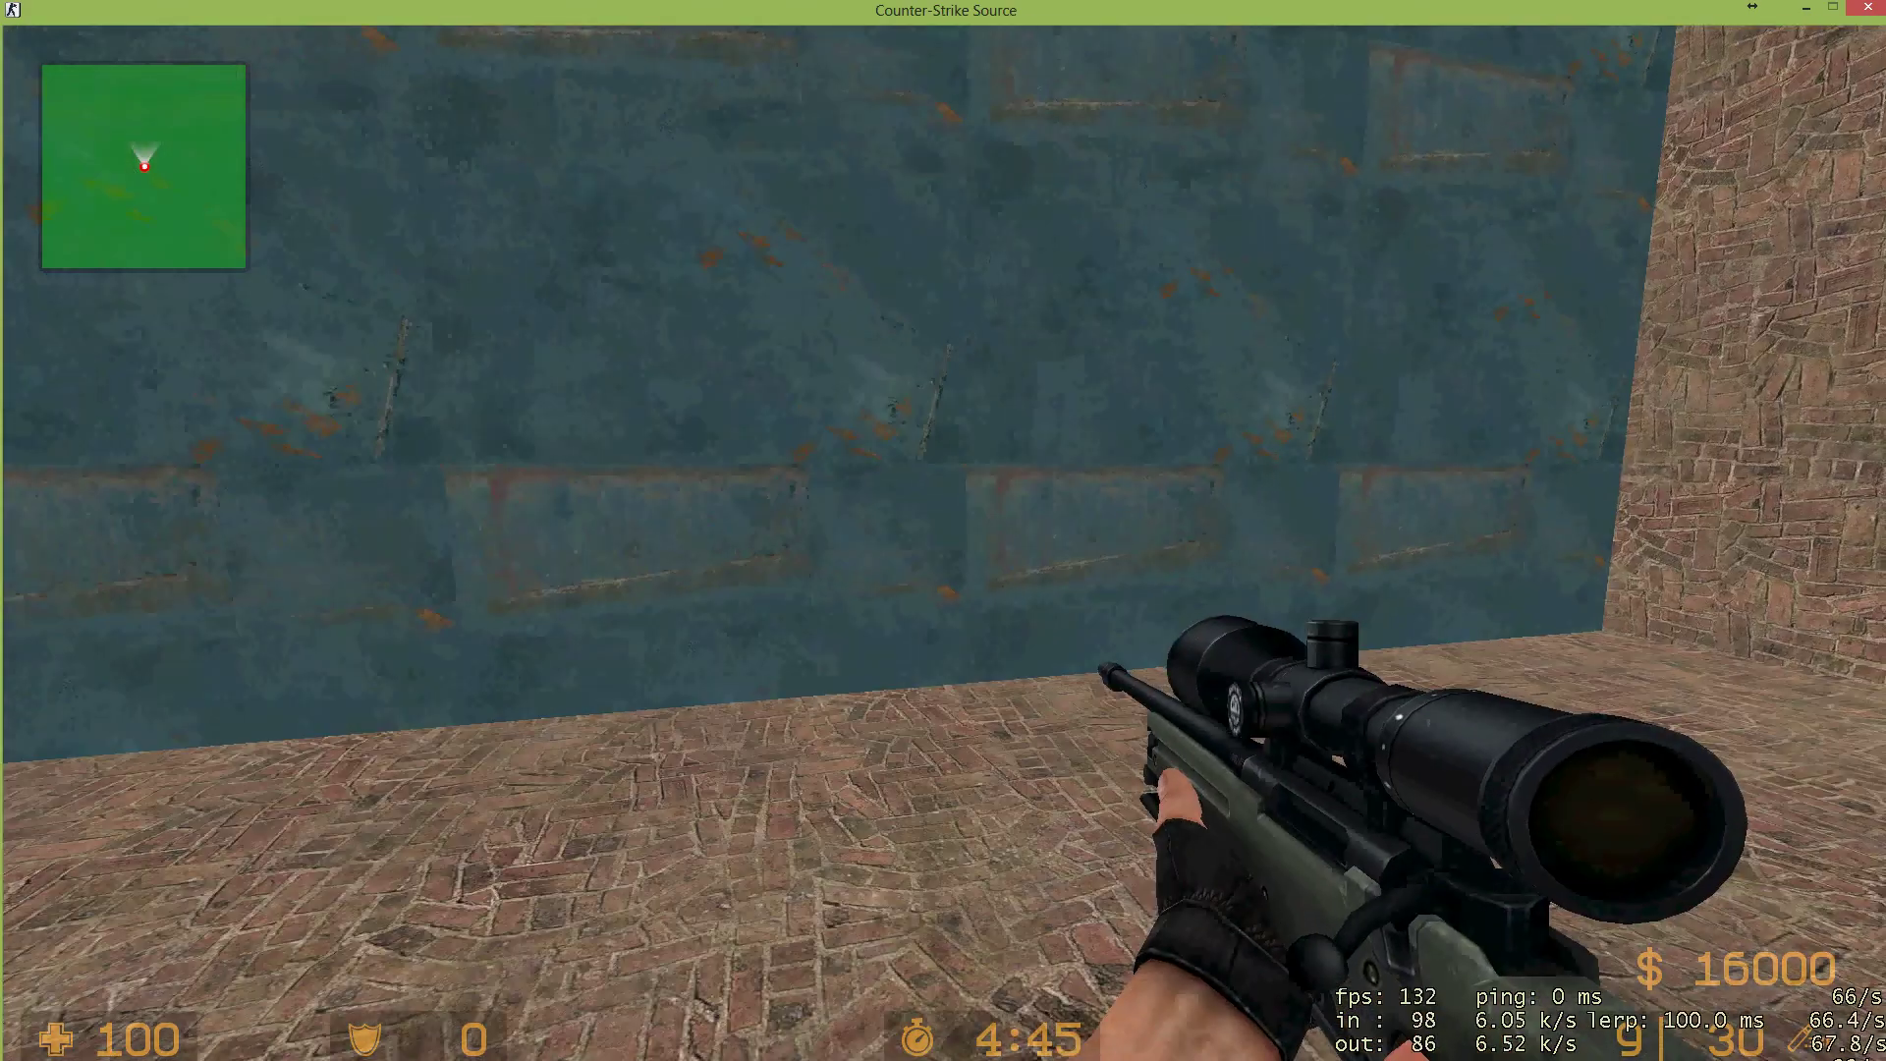
- Quit Counter-Strike Source and close the compile process window in Hammer
key(Escape)
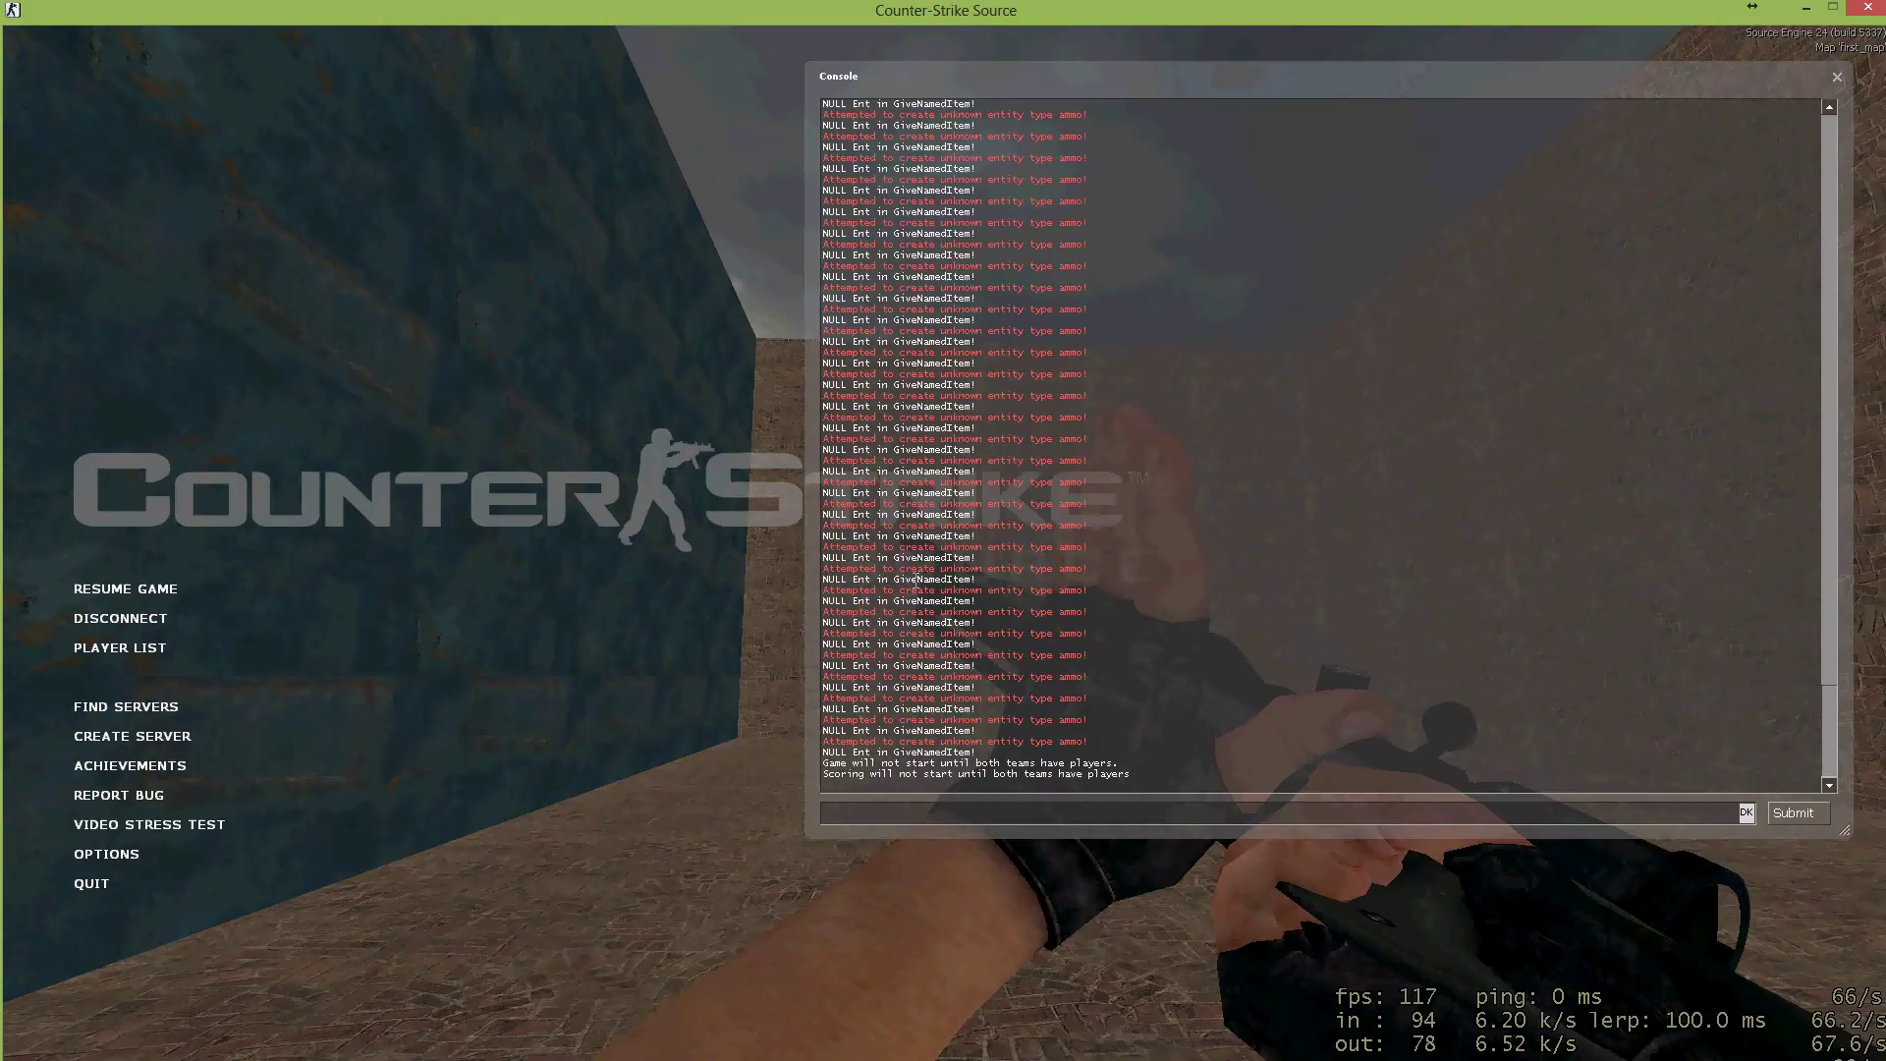
click(110, 886)
click(911, 581)
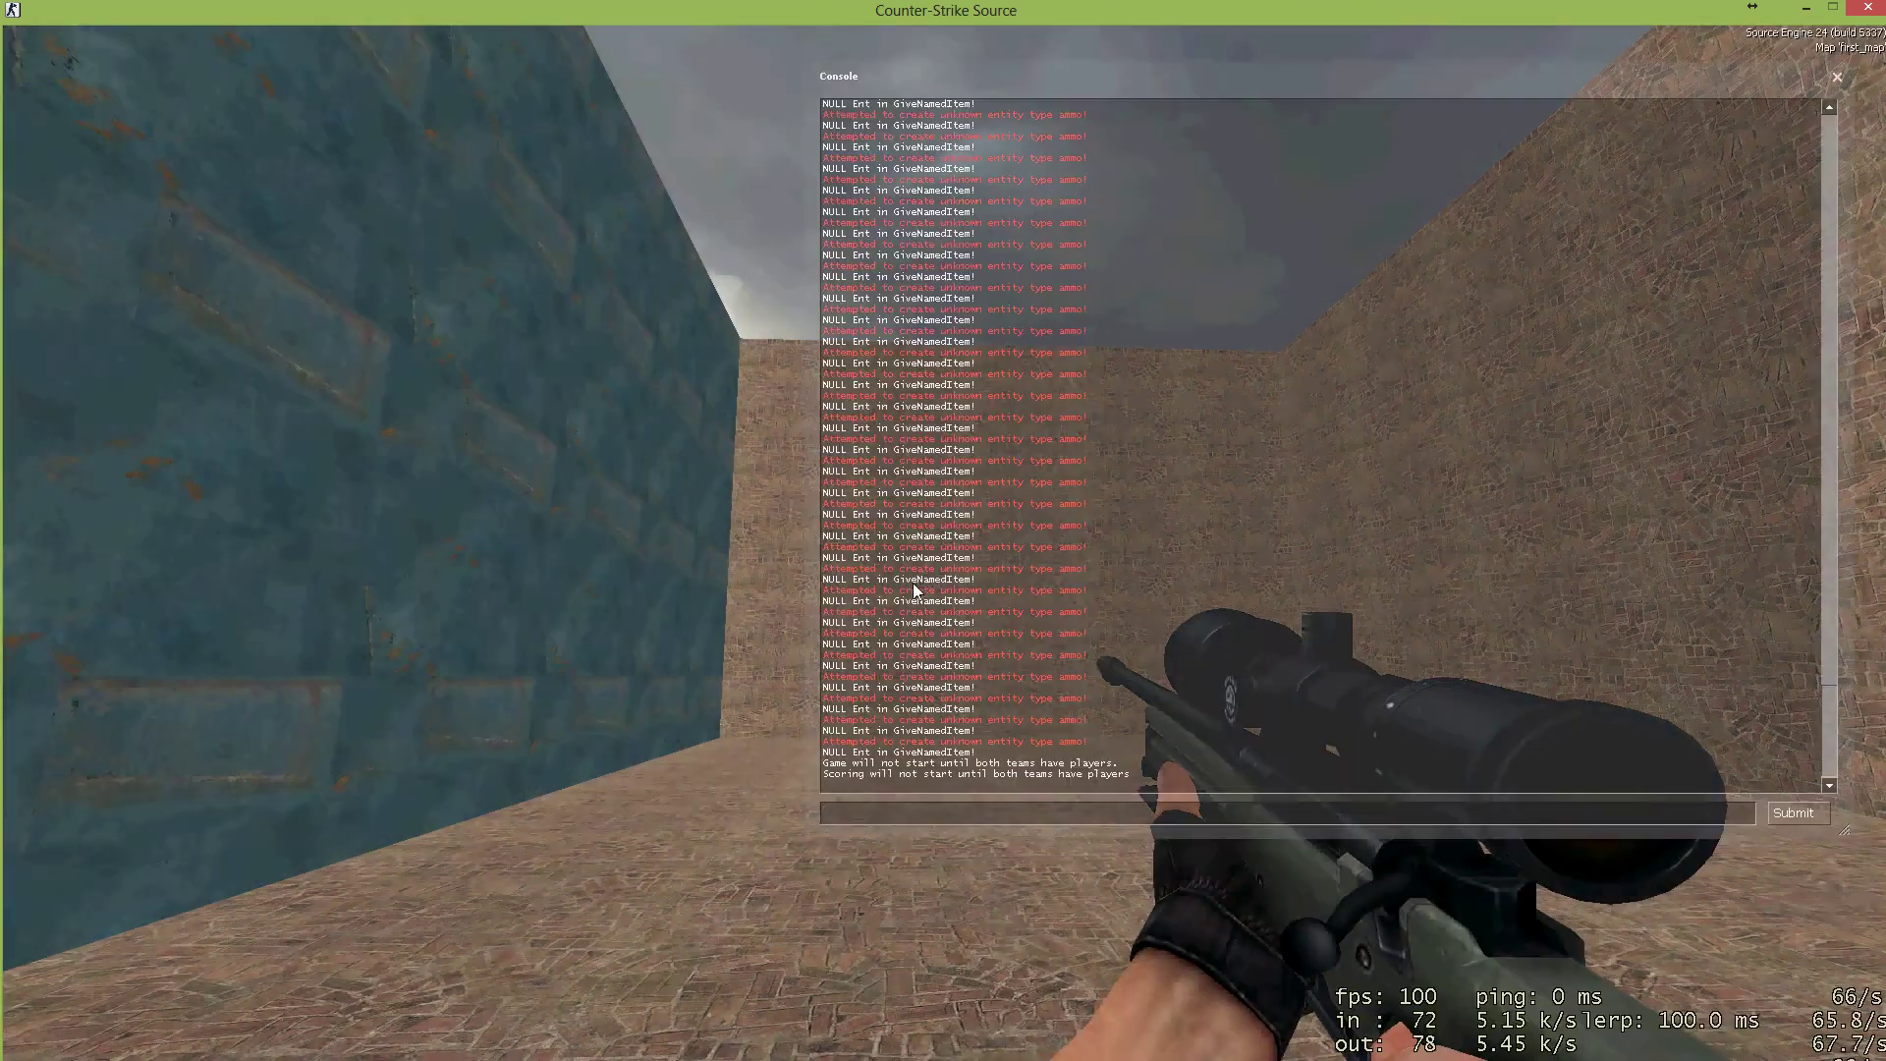
click(613, 65)
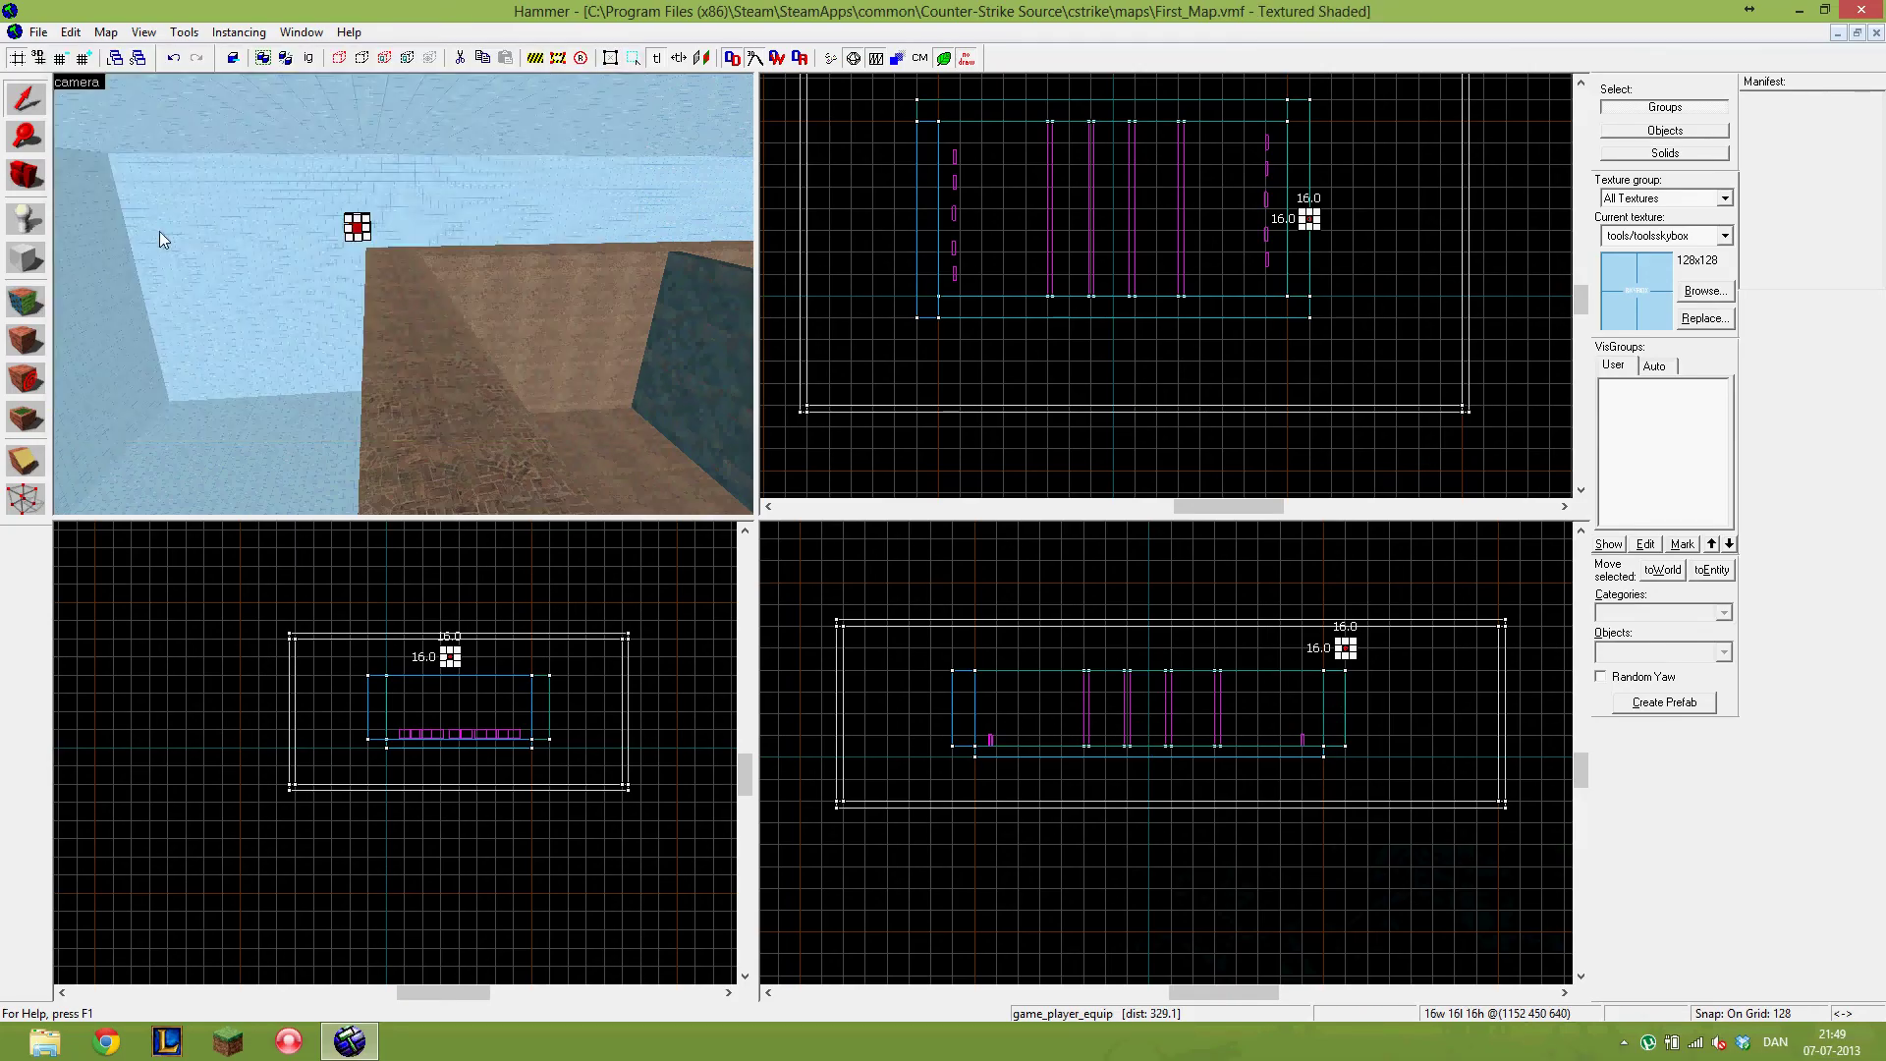
- Hide the skybox enclosing the map and recompile with BSP normal, VIS fast and RAD normal
click(159, 234)
key(h)
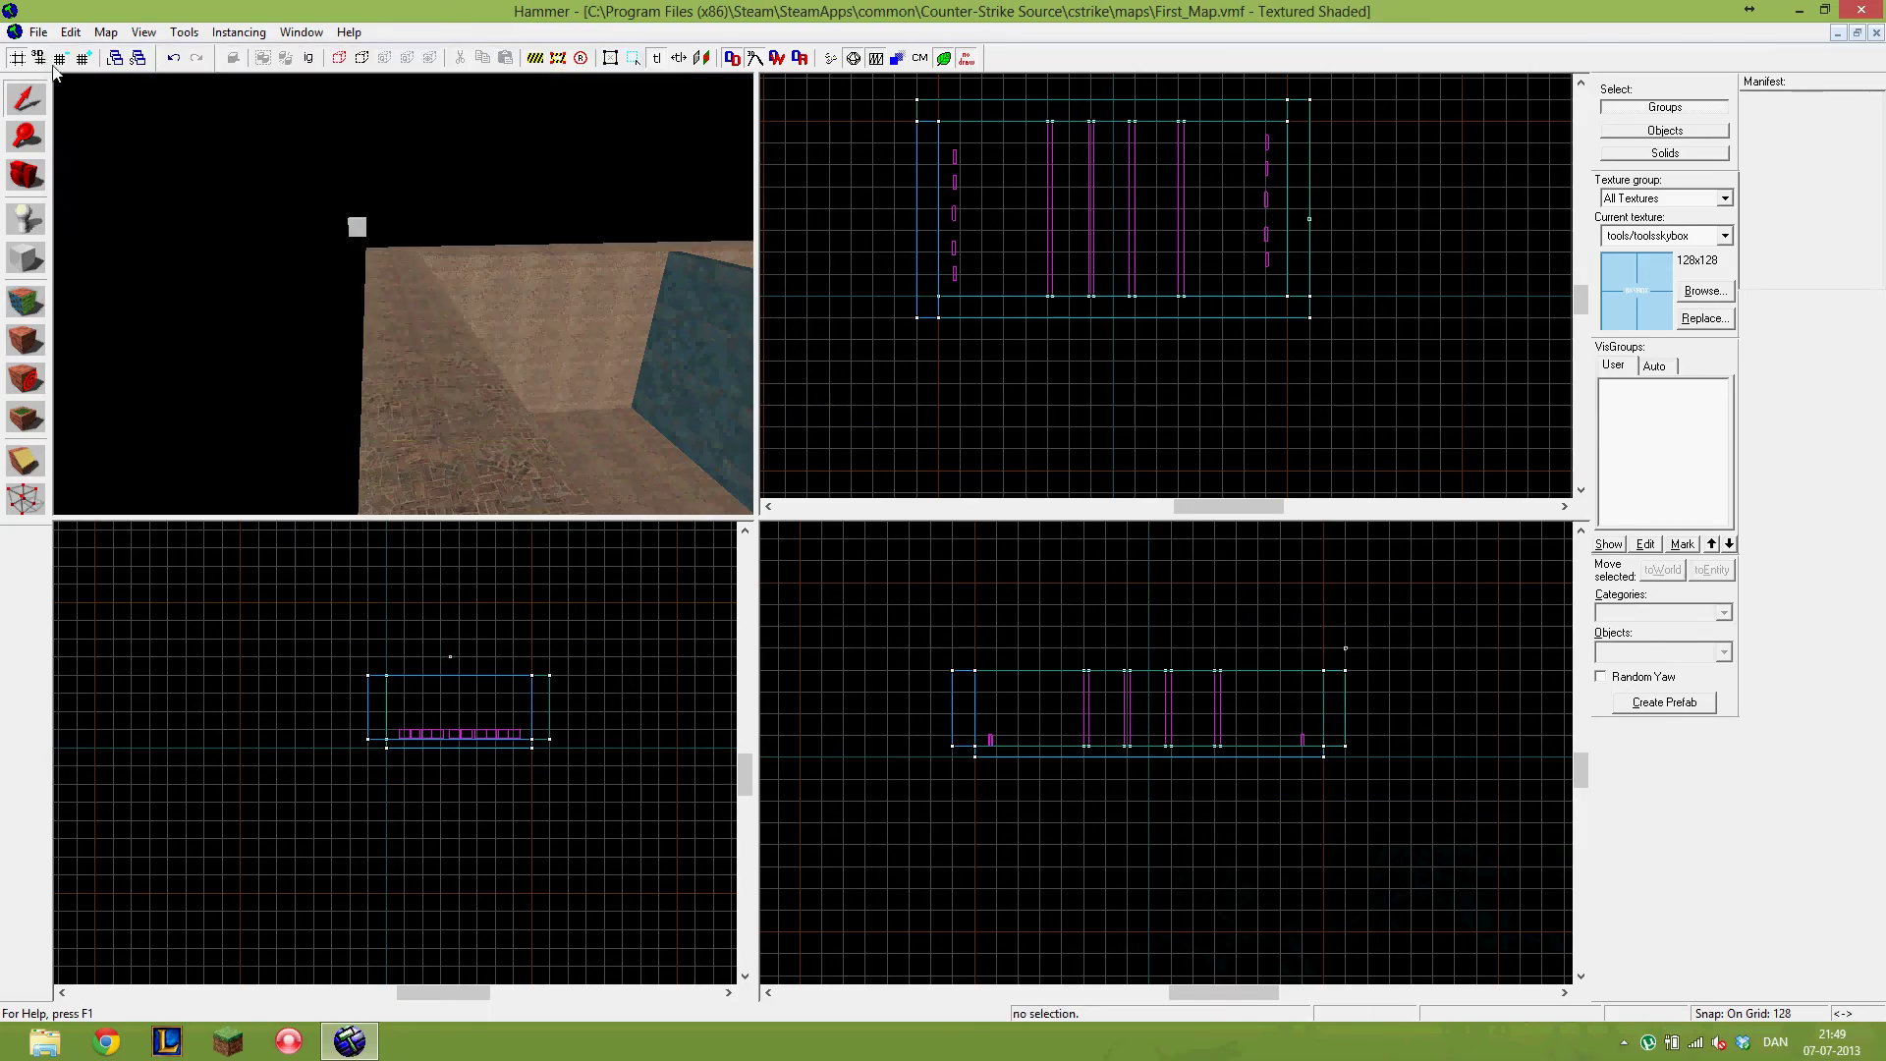
click(38, 31)
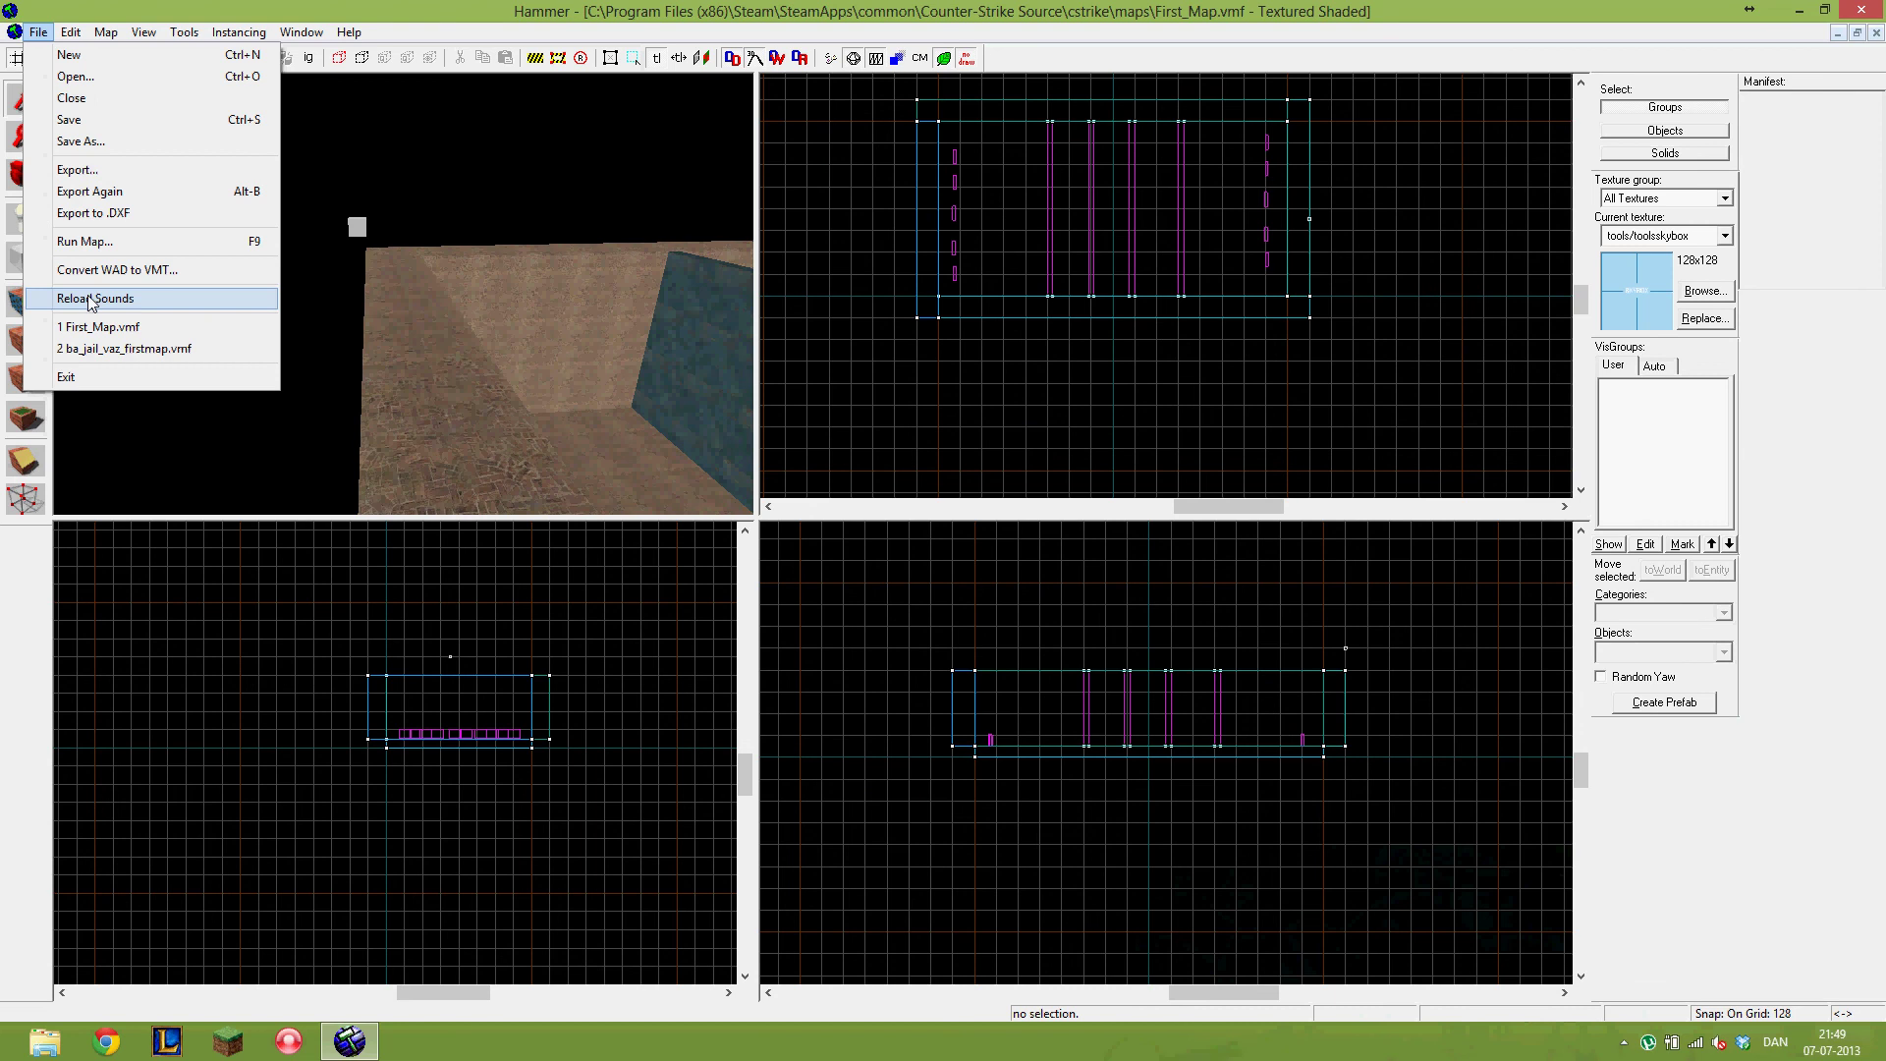
click(88, 241)
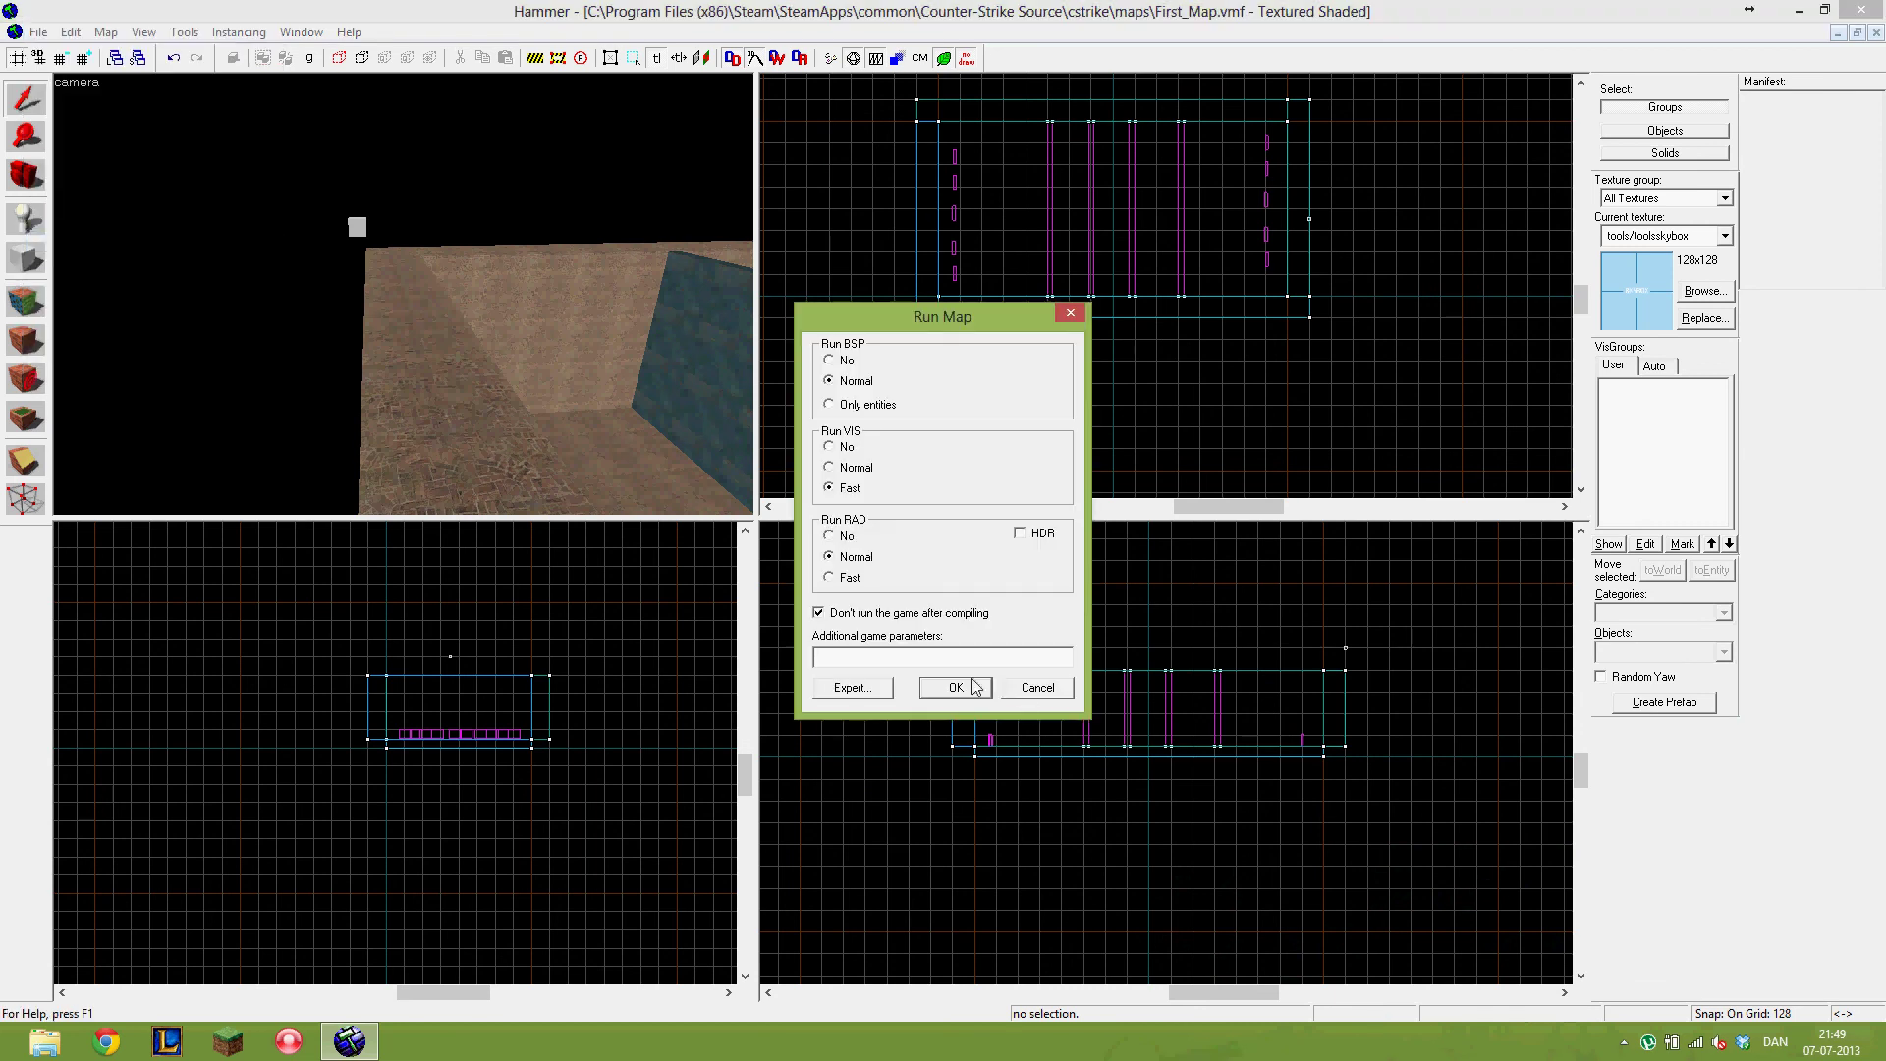
click(955, 687)
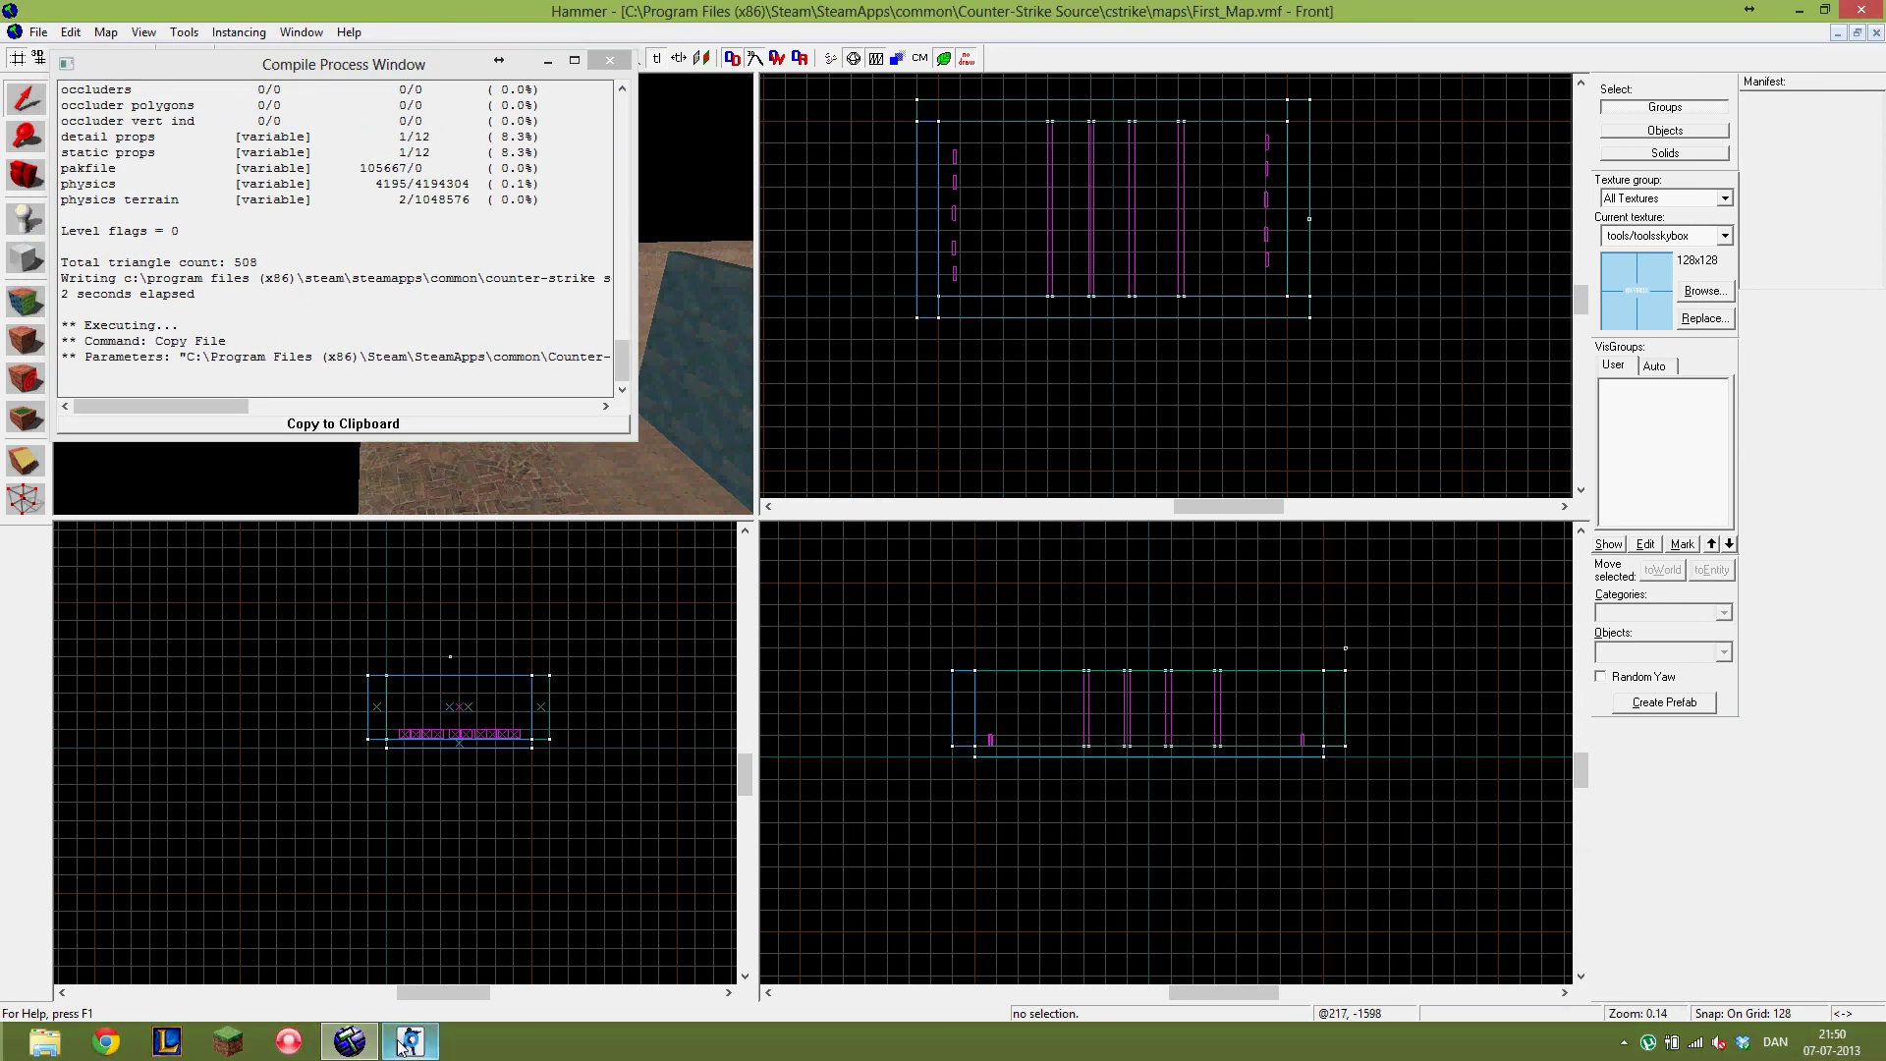
- Switch to Counter-Strike Source and create a server running first_map
click(403, 992)
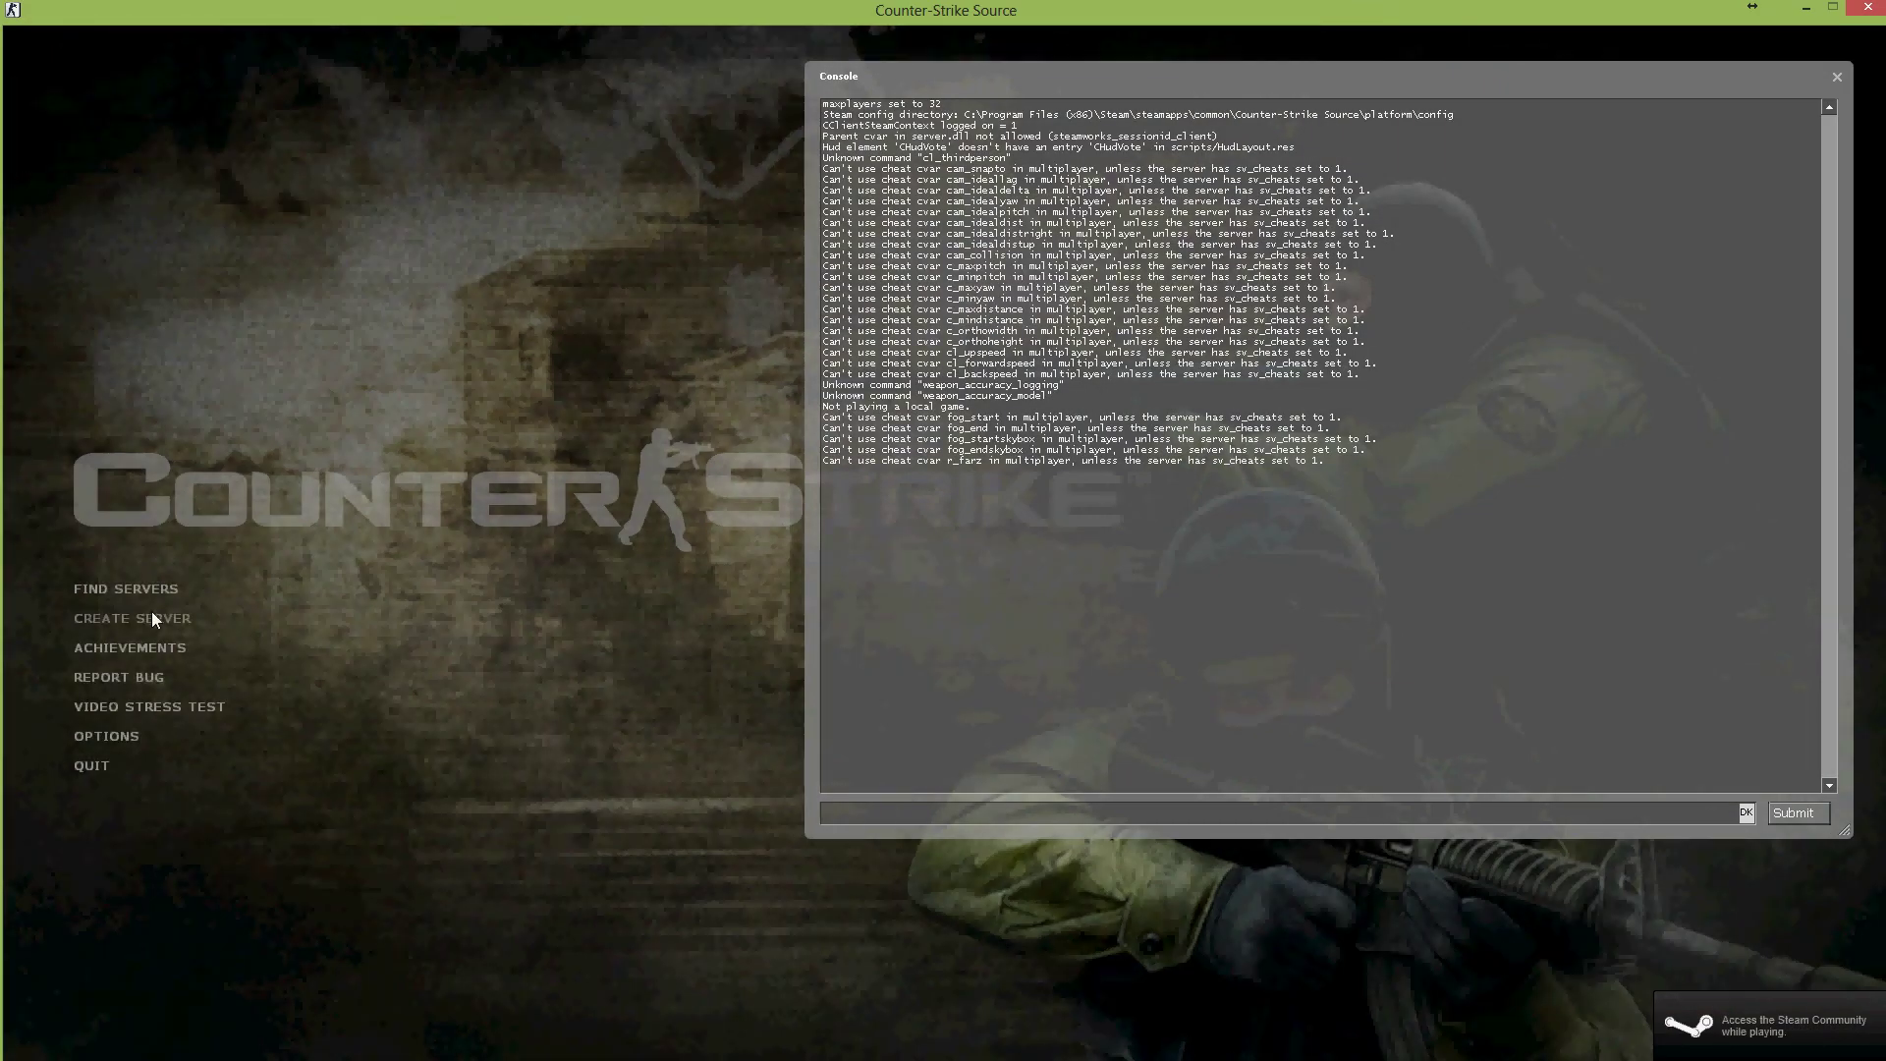
click(147, 618)
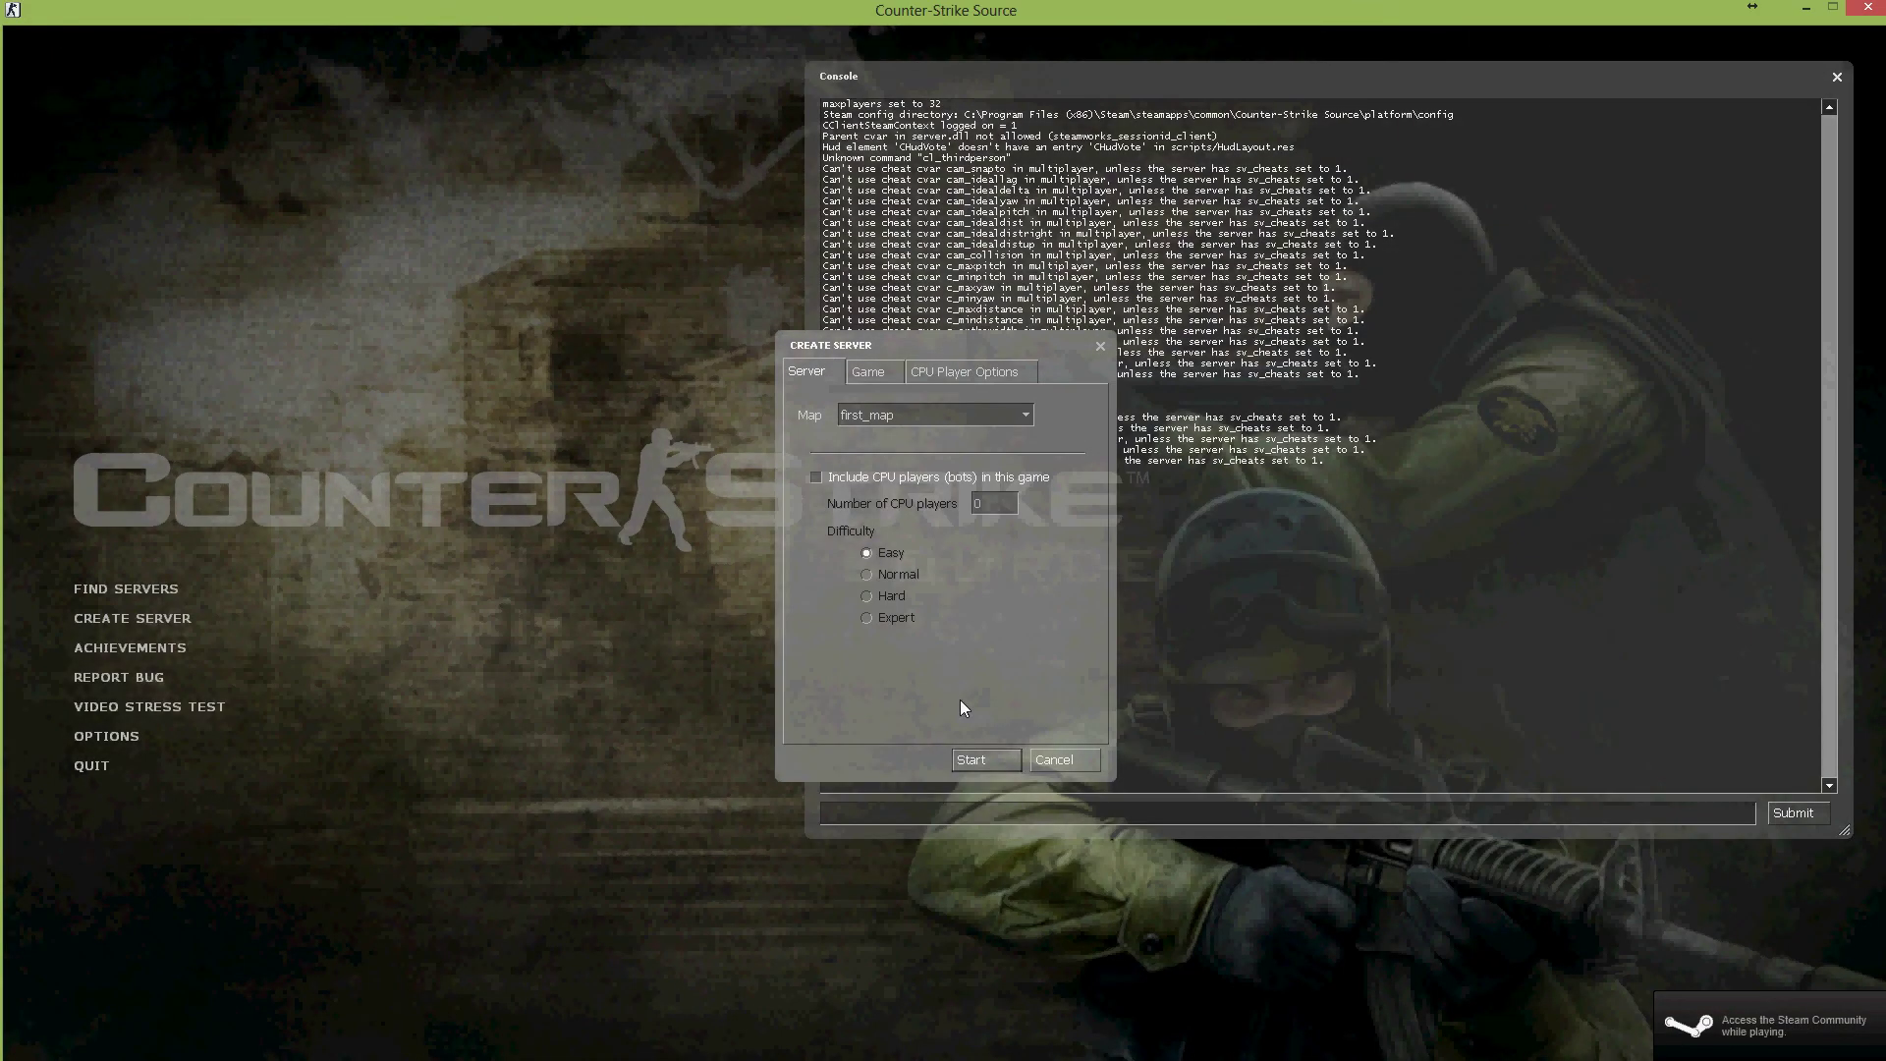
click(964, 760)
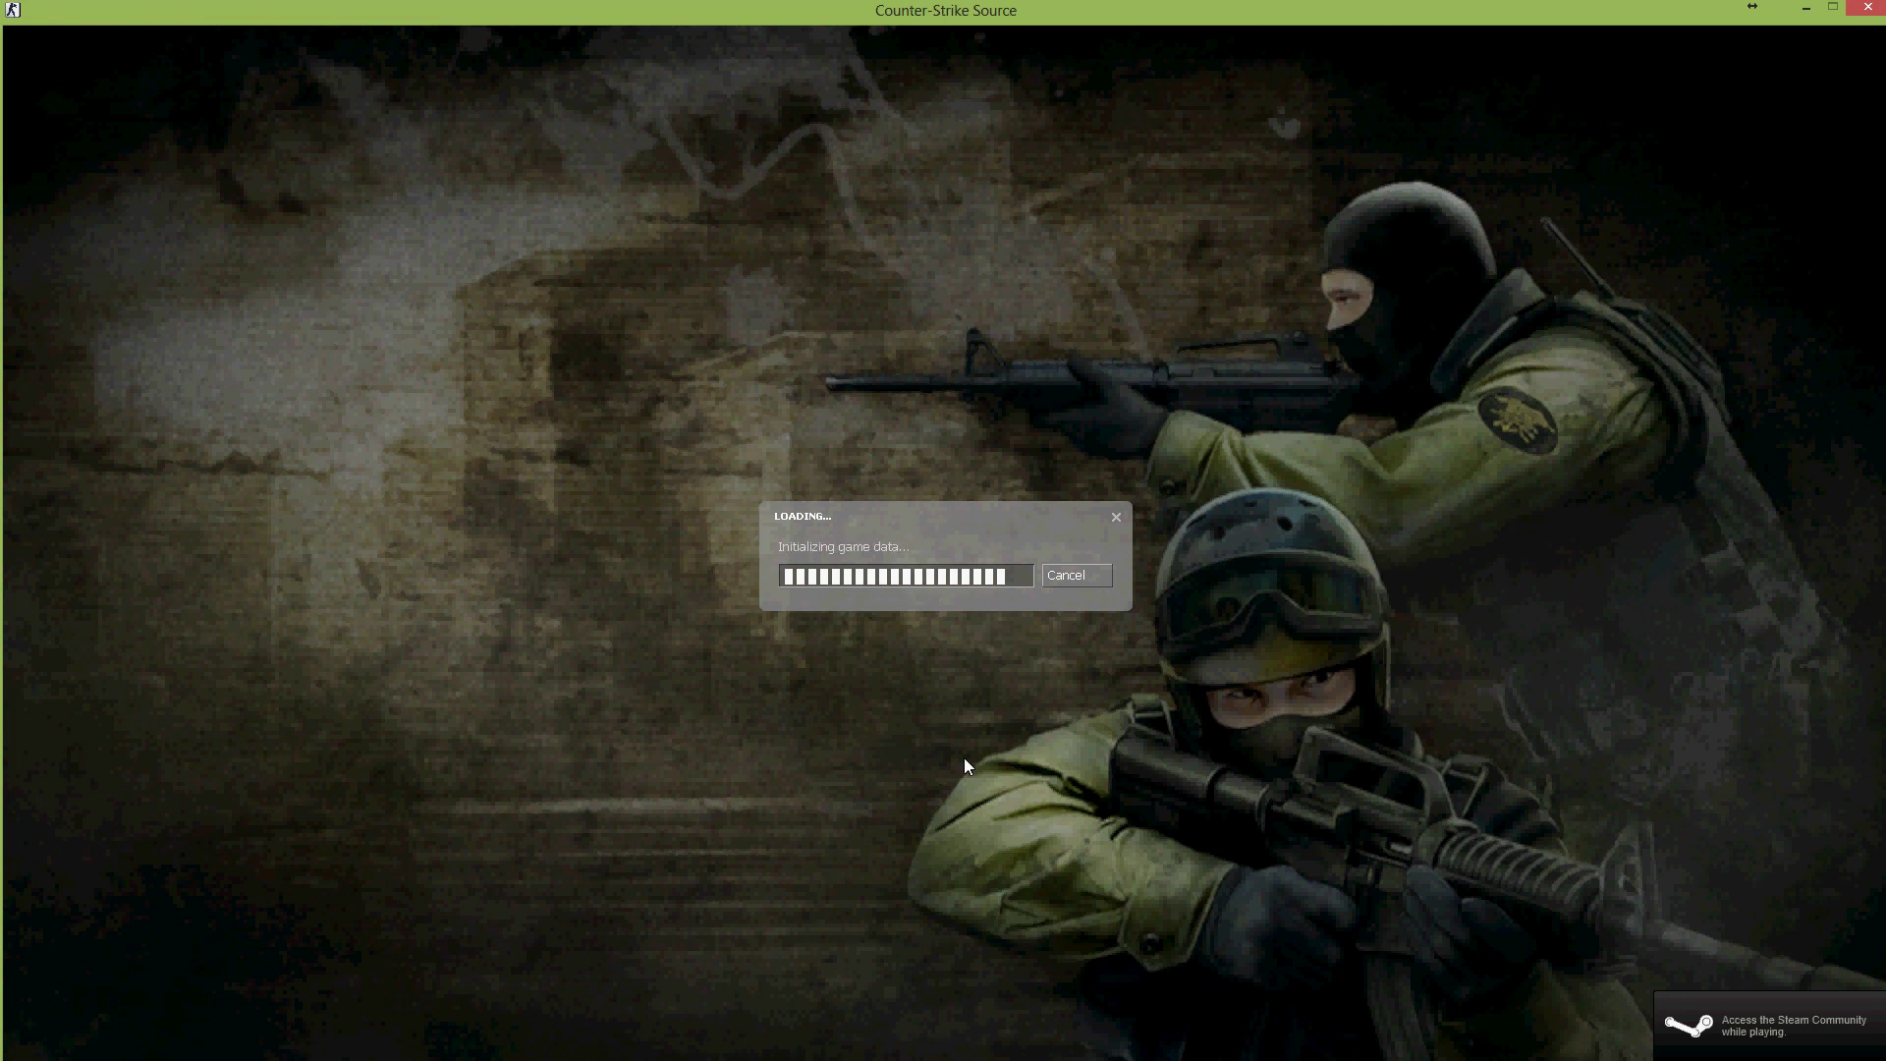
- Join the Terrorist team and look up at the open sky while switching between the AWP and Deagle
key(Return)
key(1)
key(1)
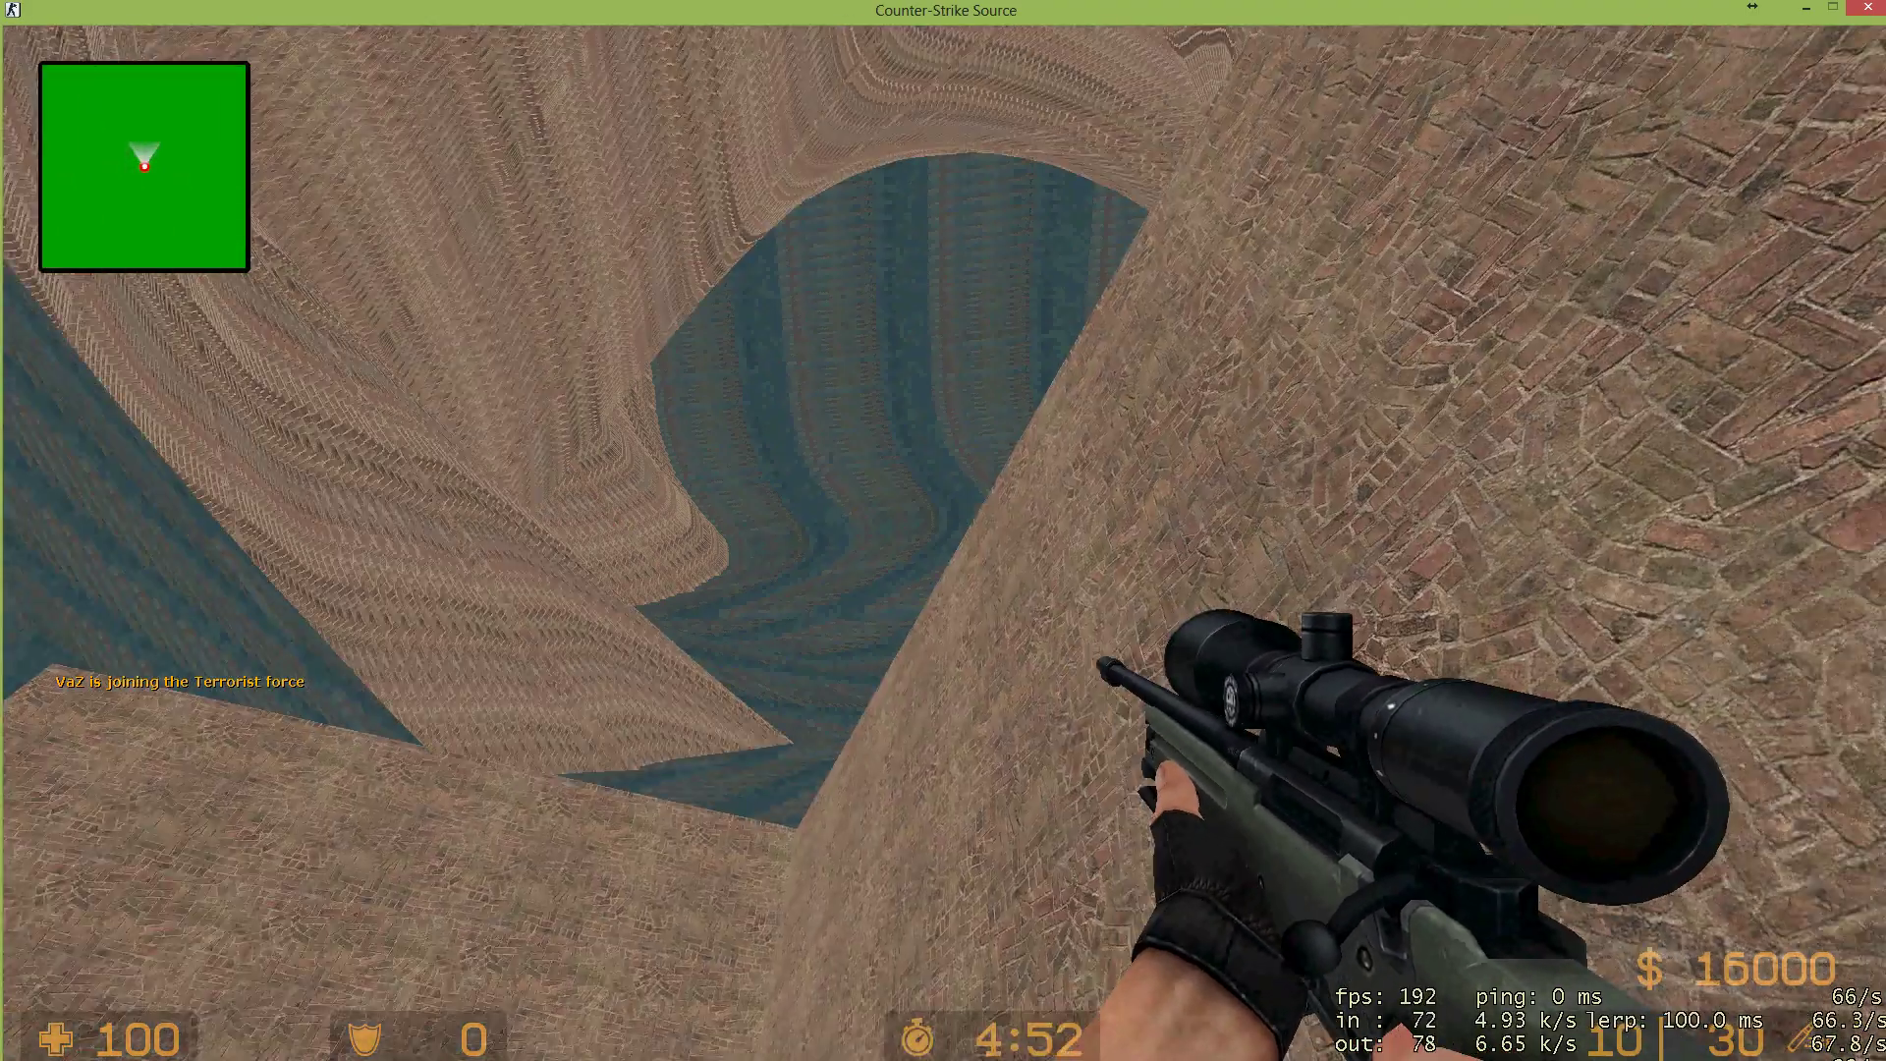
key(2)
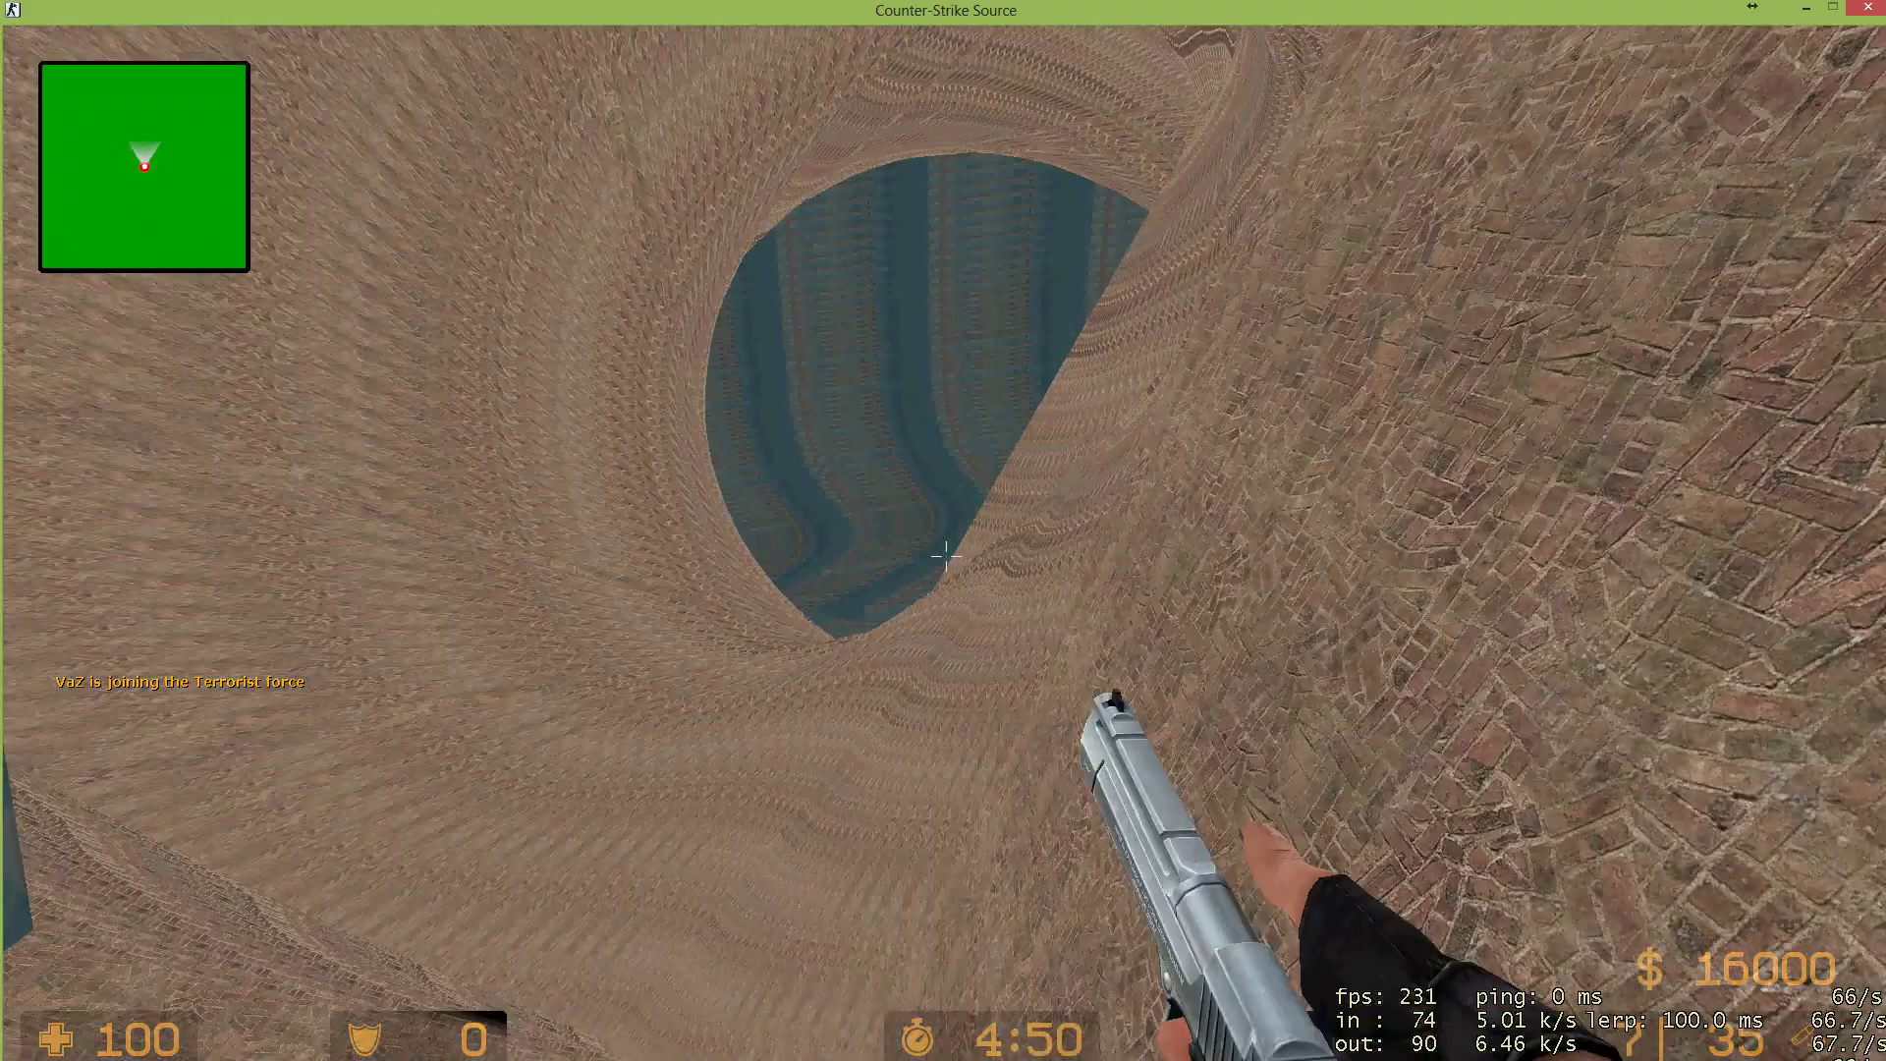
key(1)
- Walk through the rooms to examine how the map renders without its skybox, ending with the Deagle drawn
key(w)
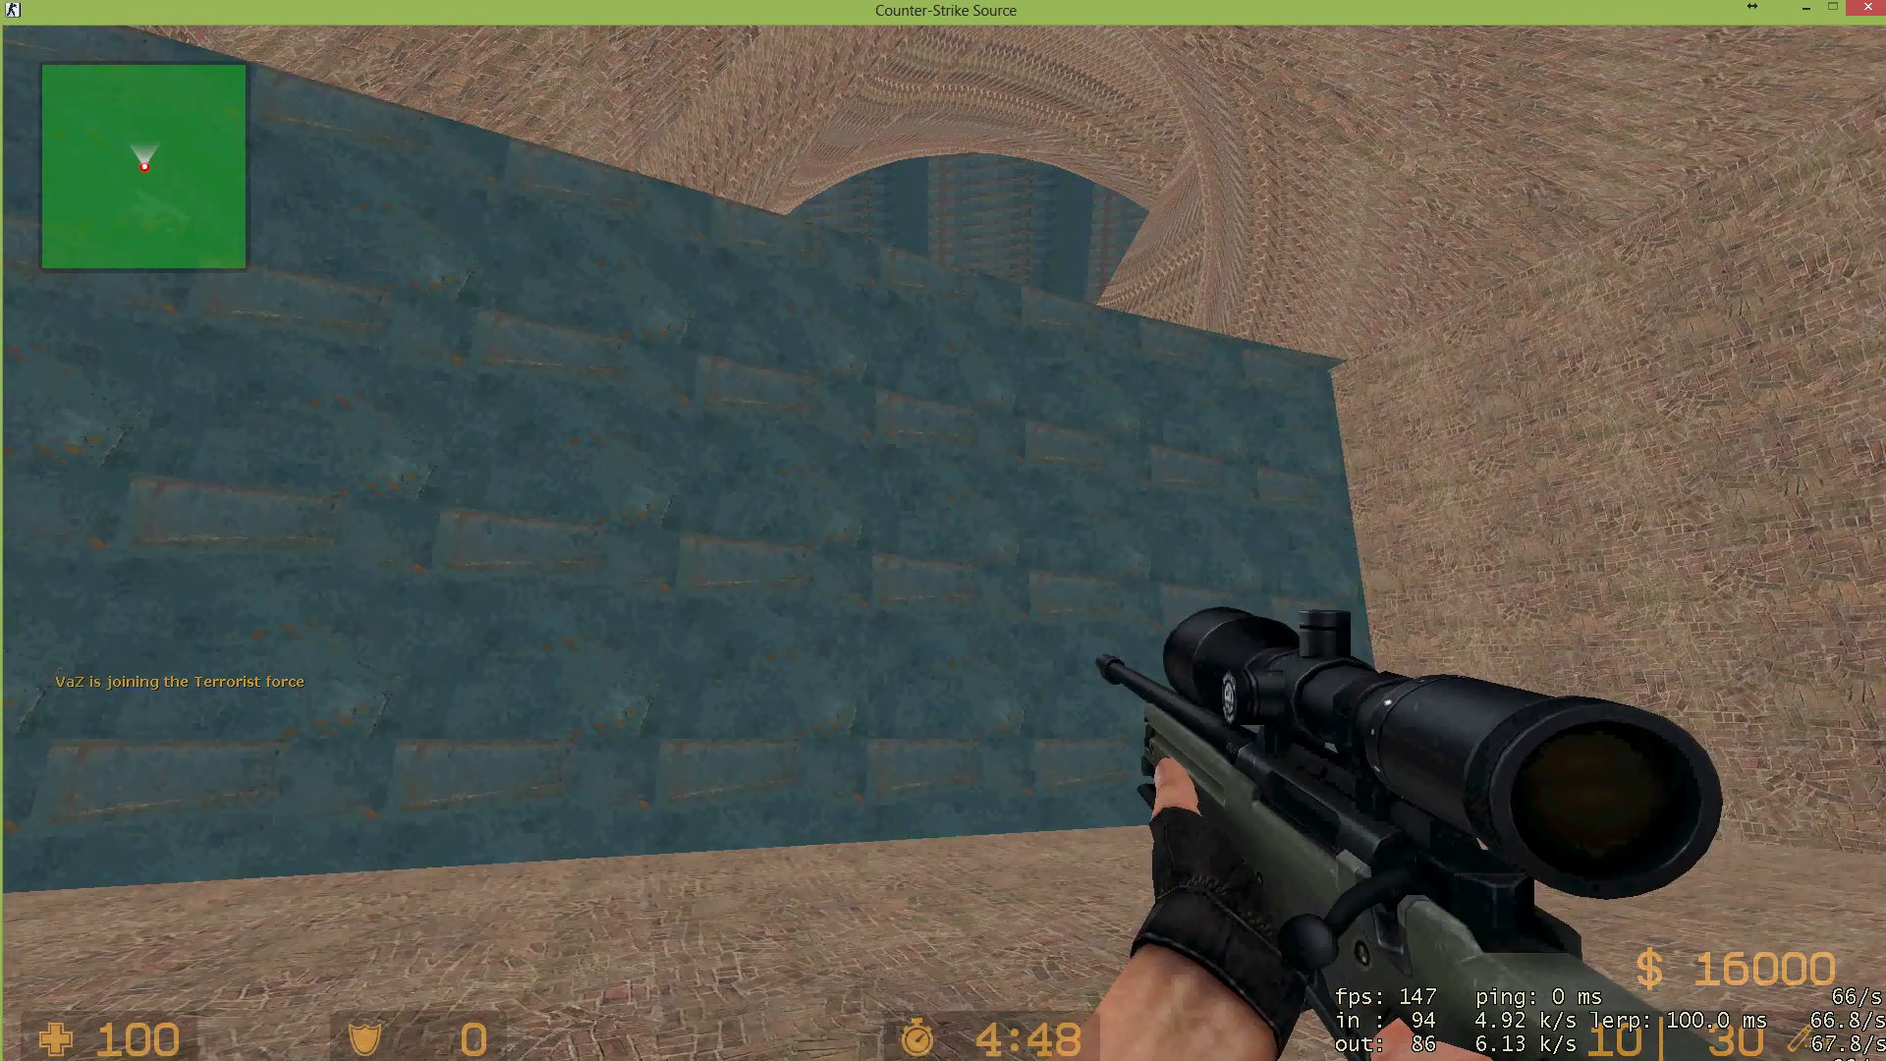
key(w)
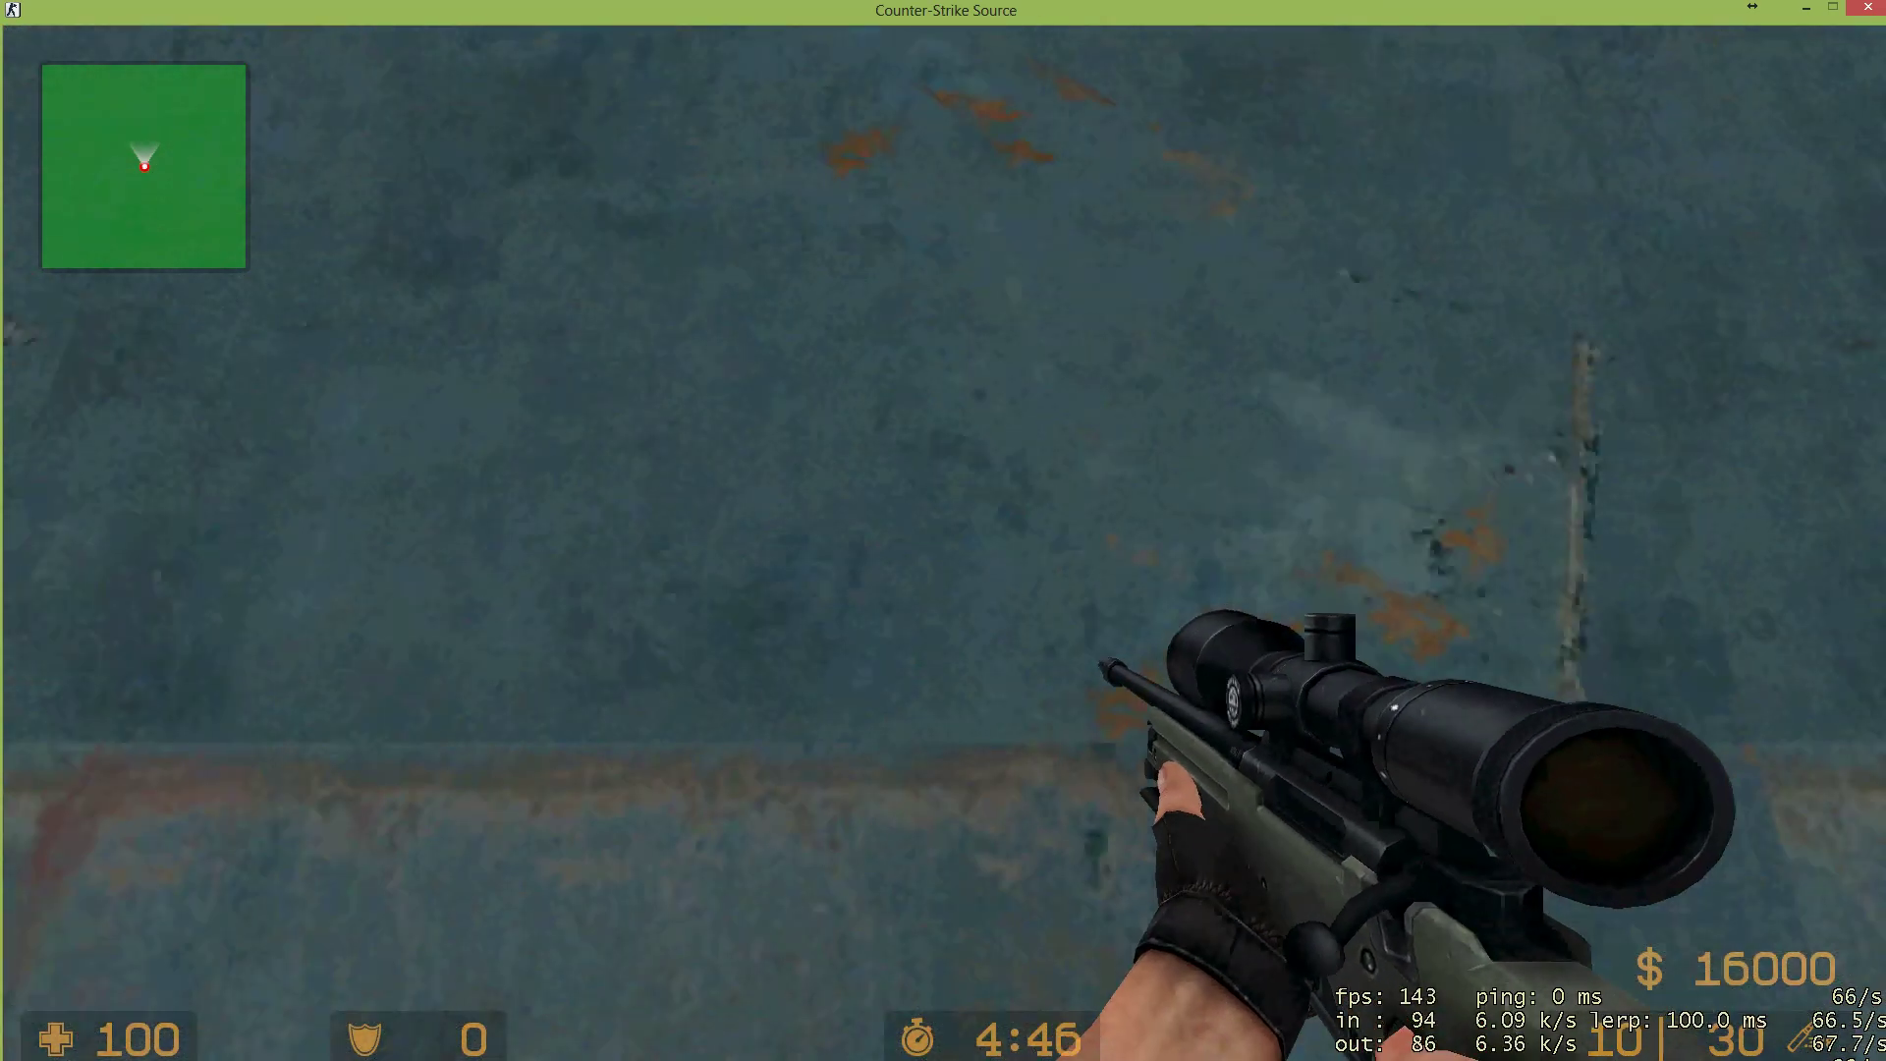
key(w)
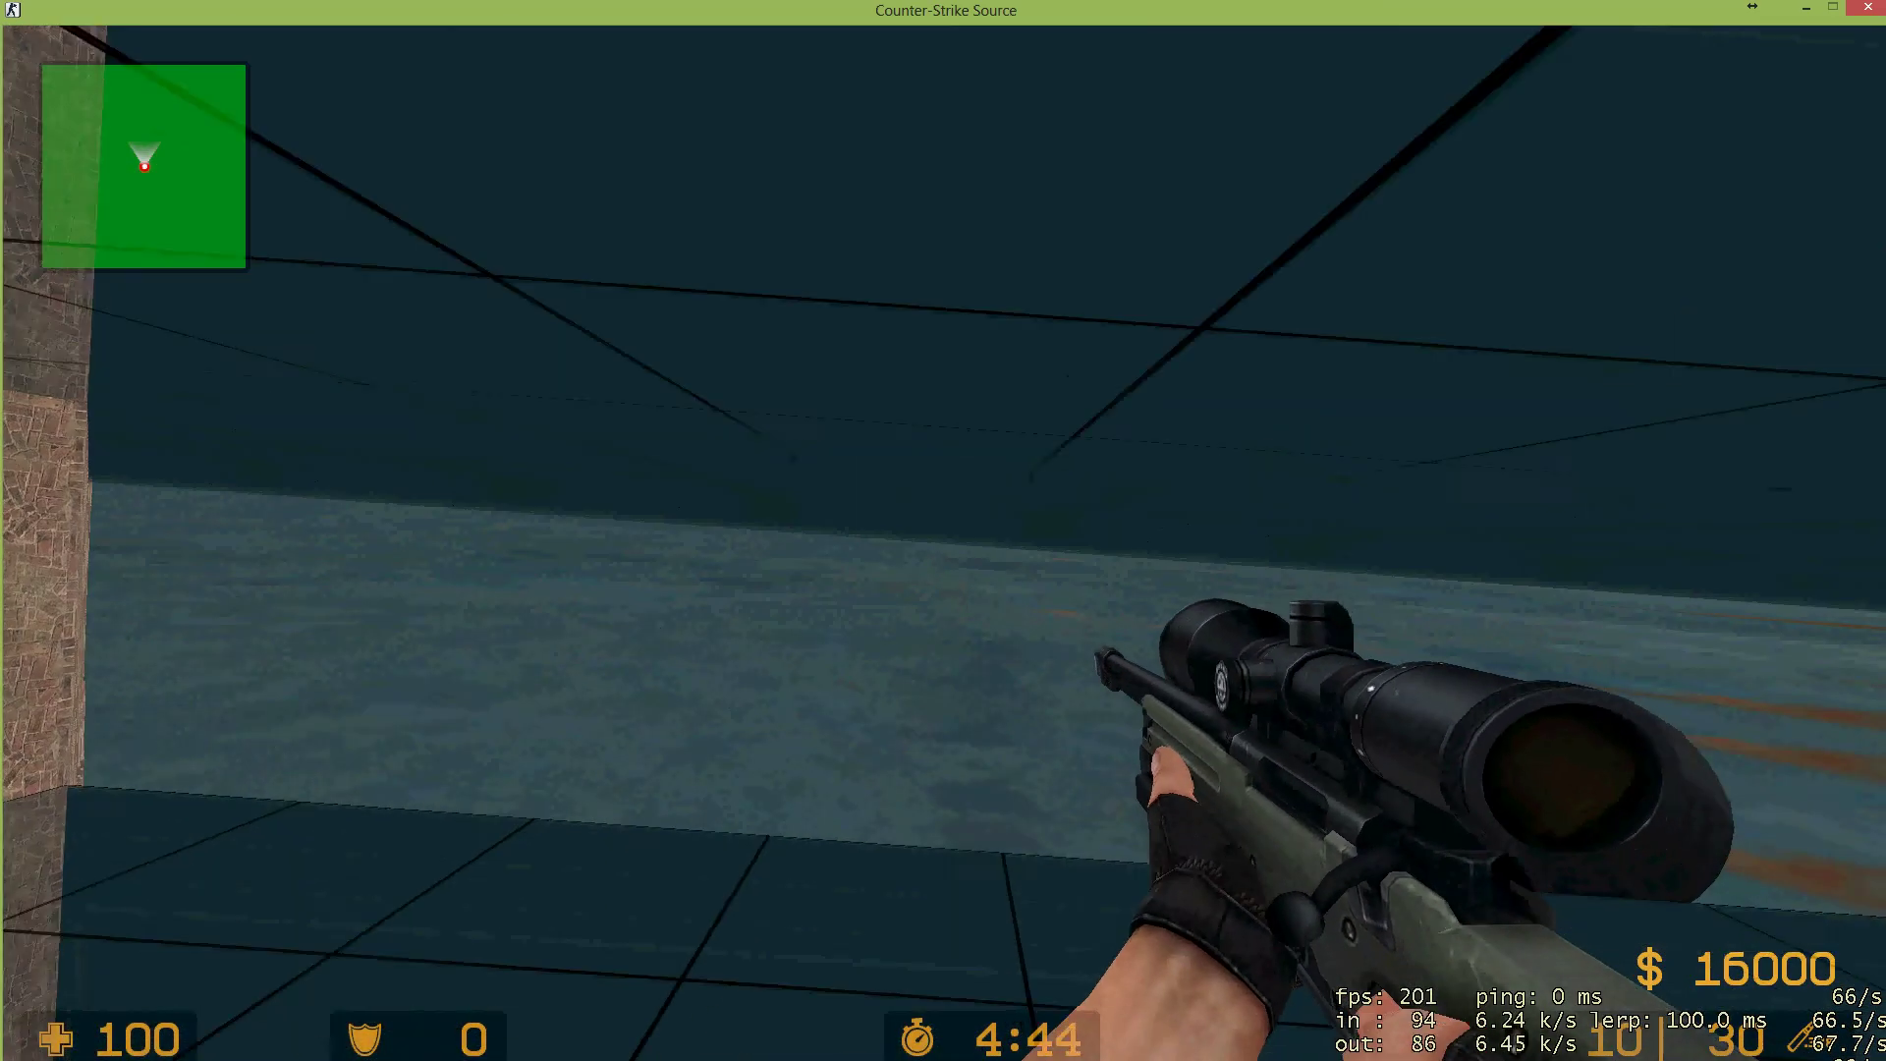
key(w)
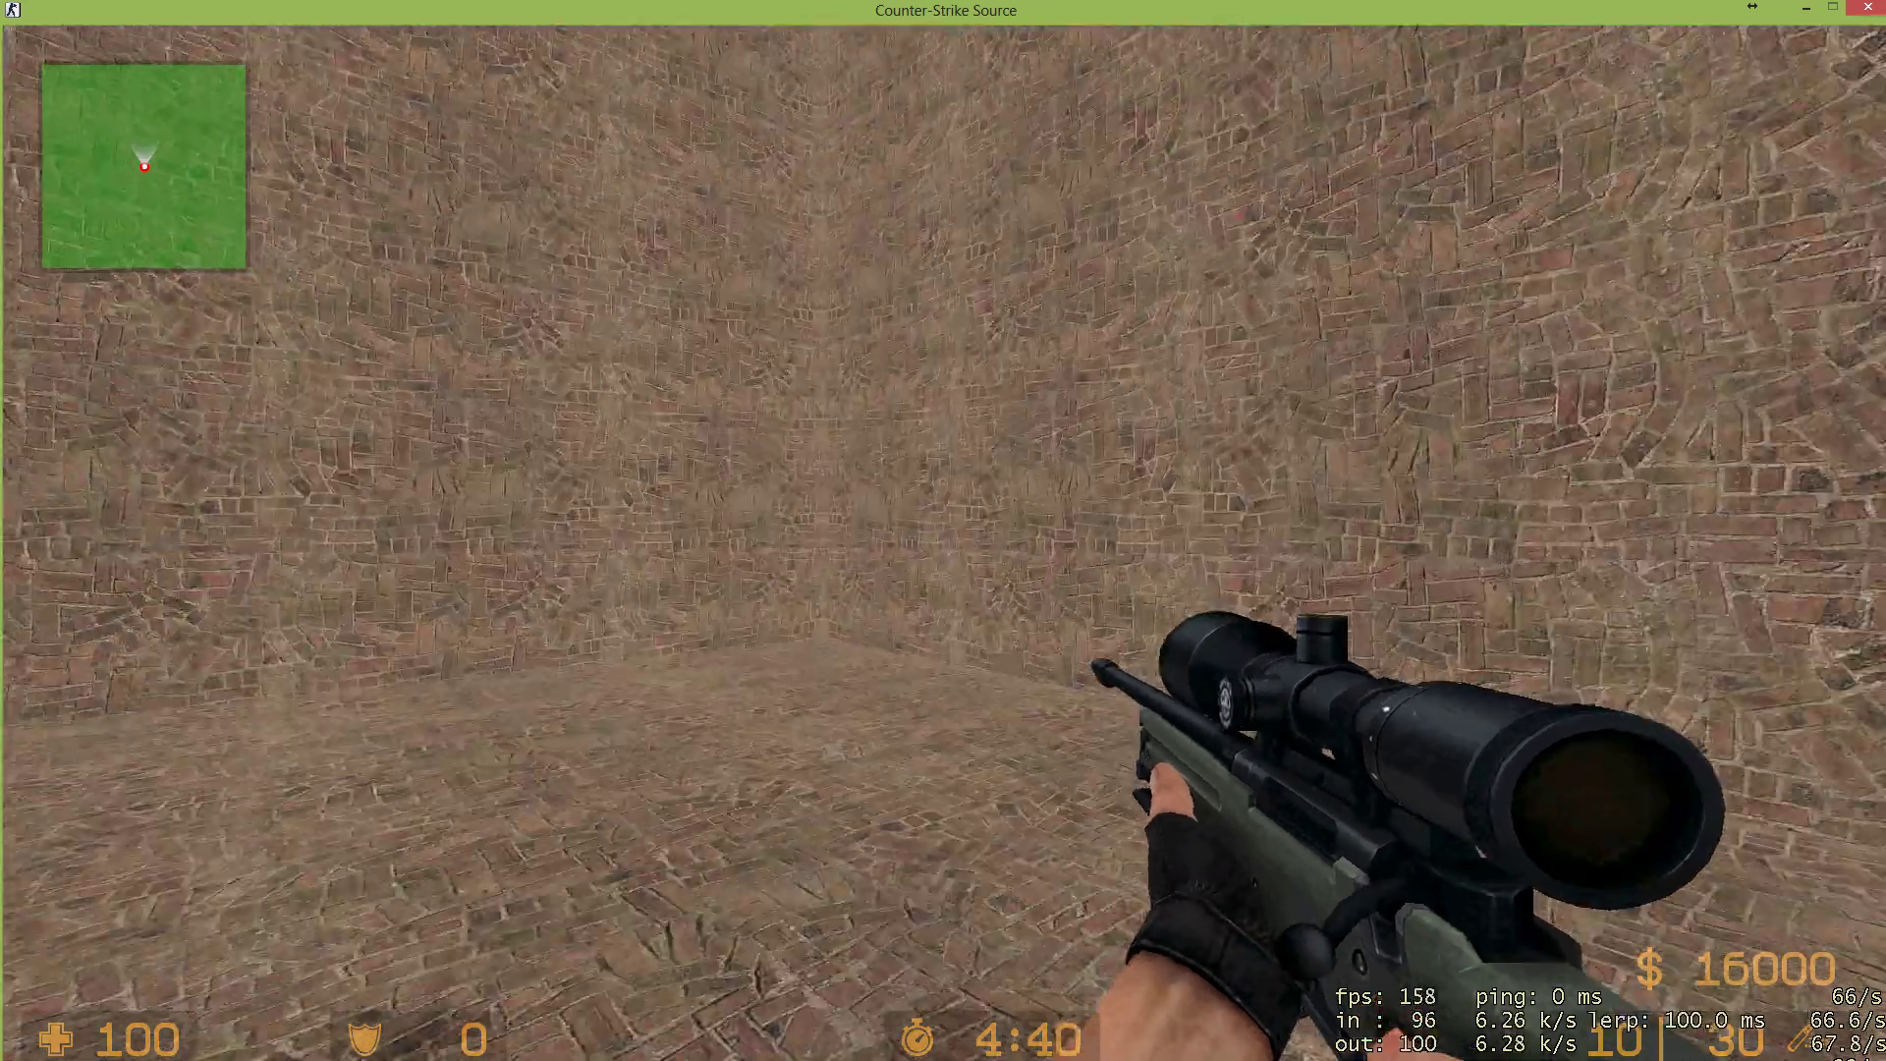
key(2)
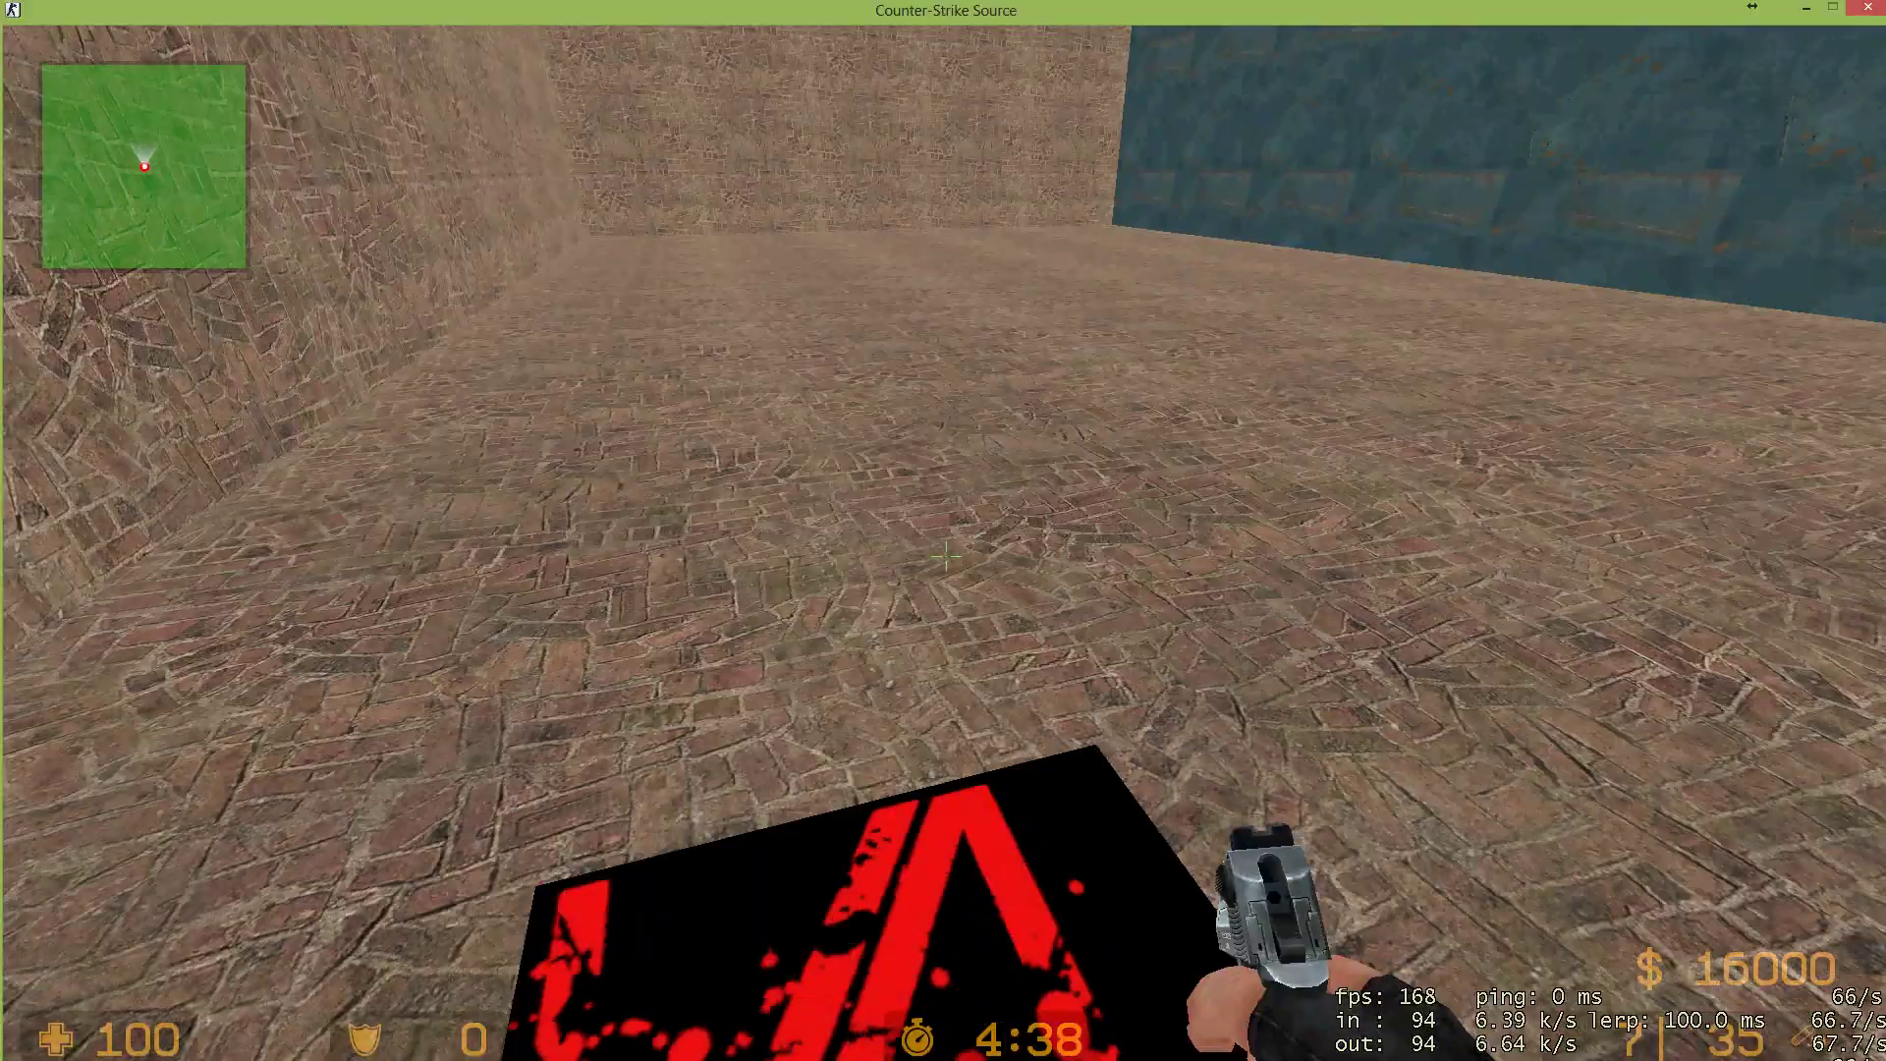
- Quit the game test, then close both the compile process window and Hammer
key(grave)
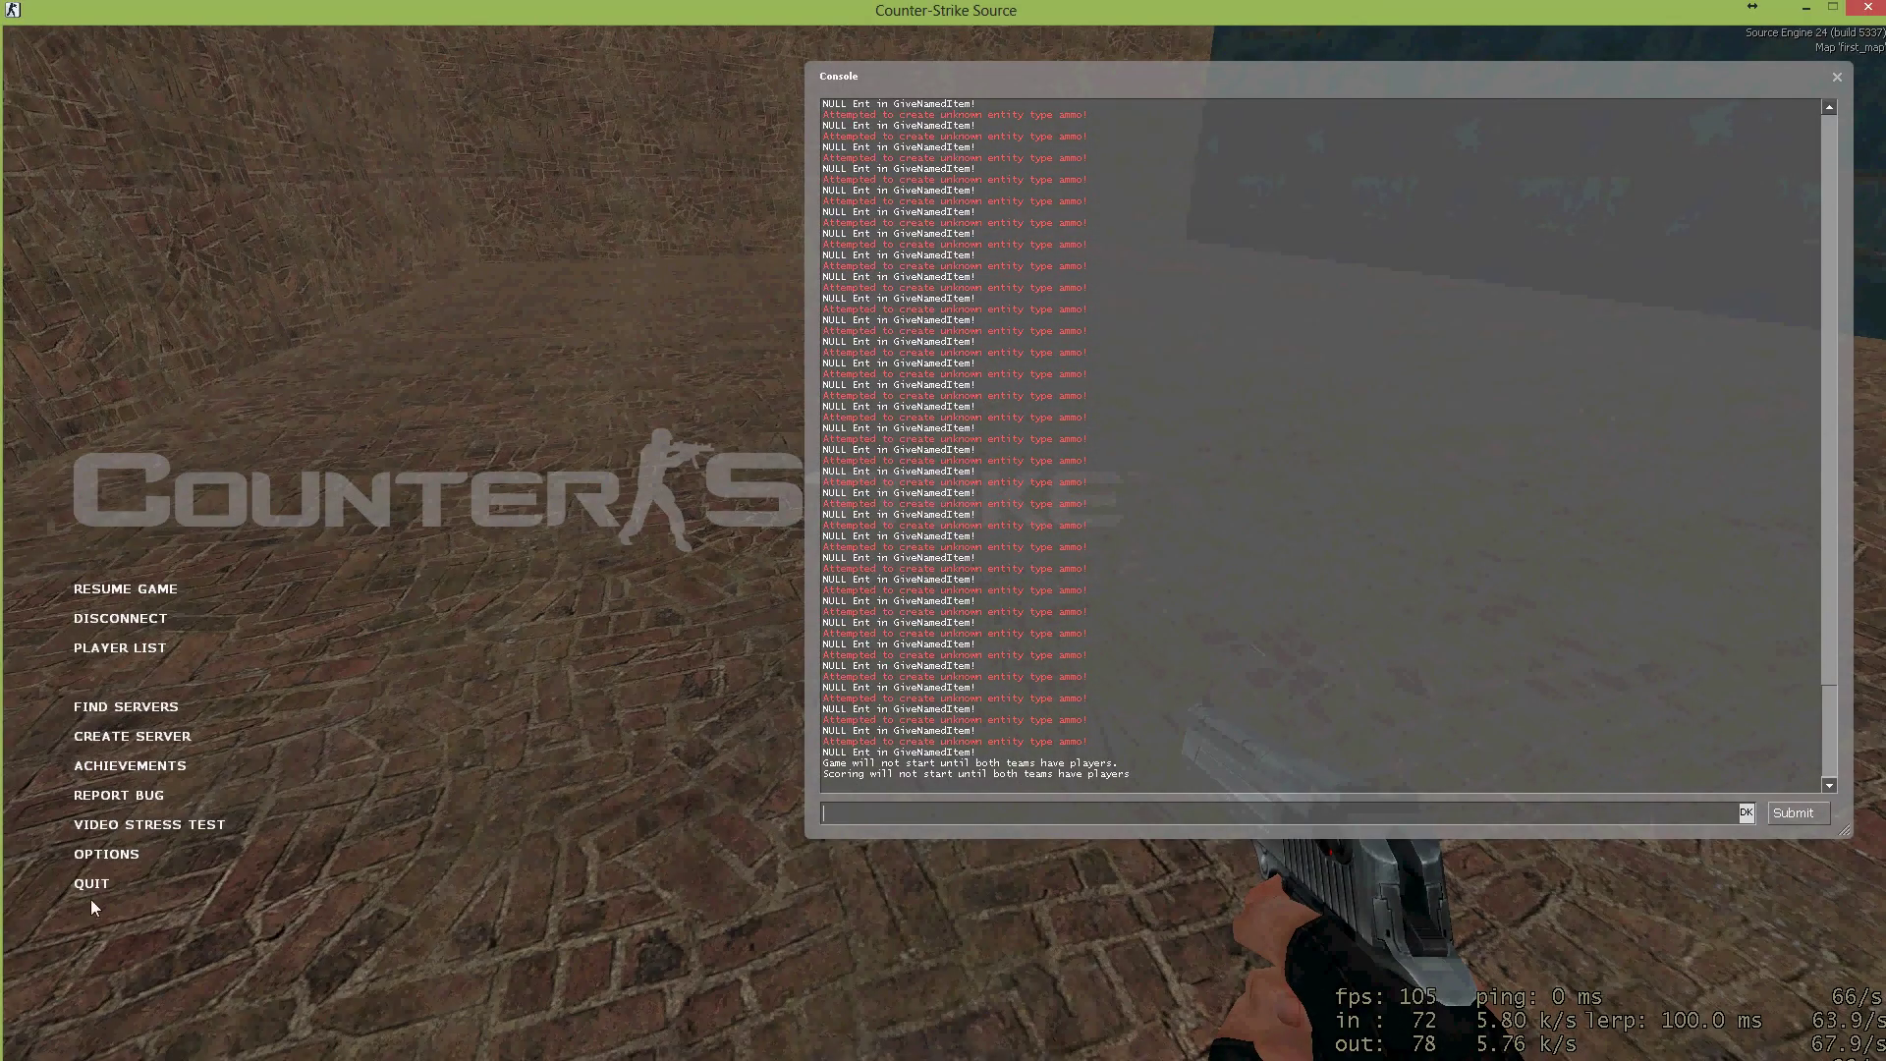
click(91, 887)
click(912, 579)
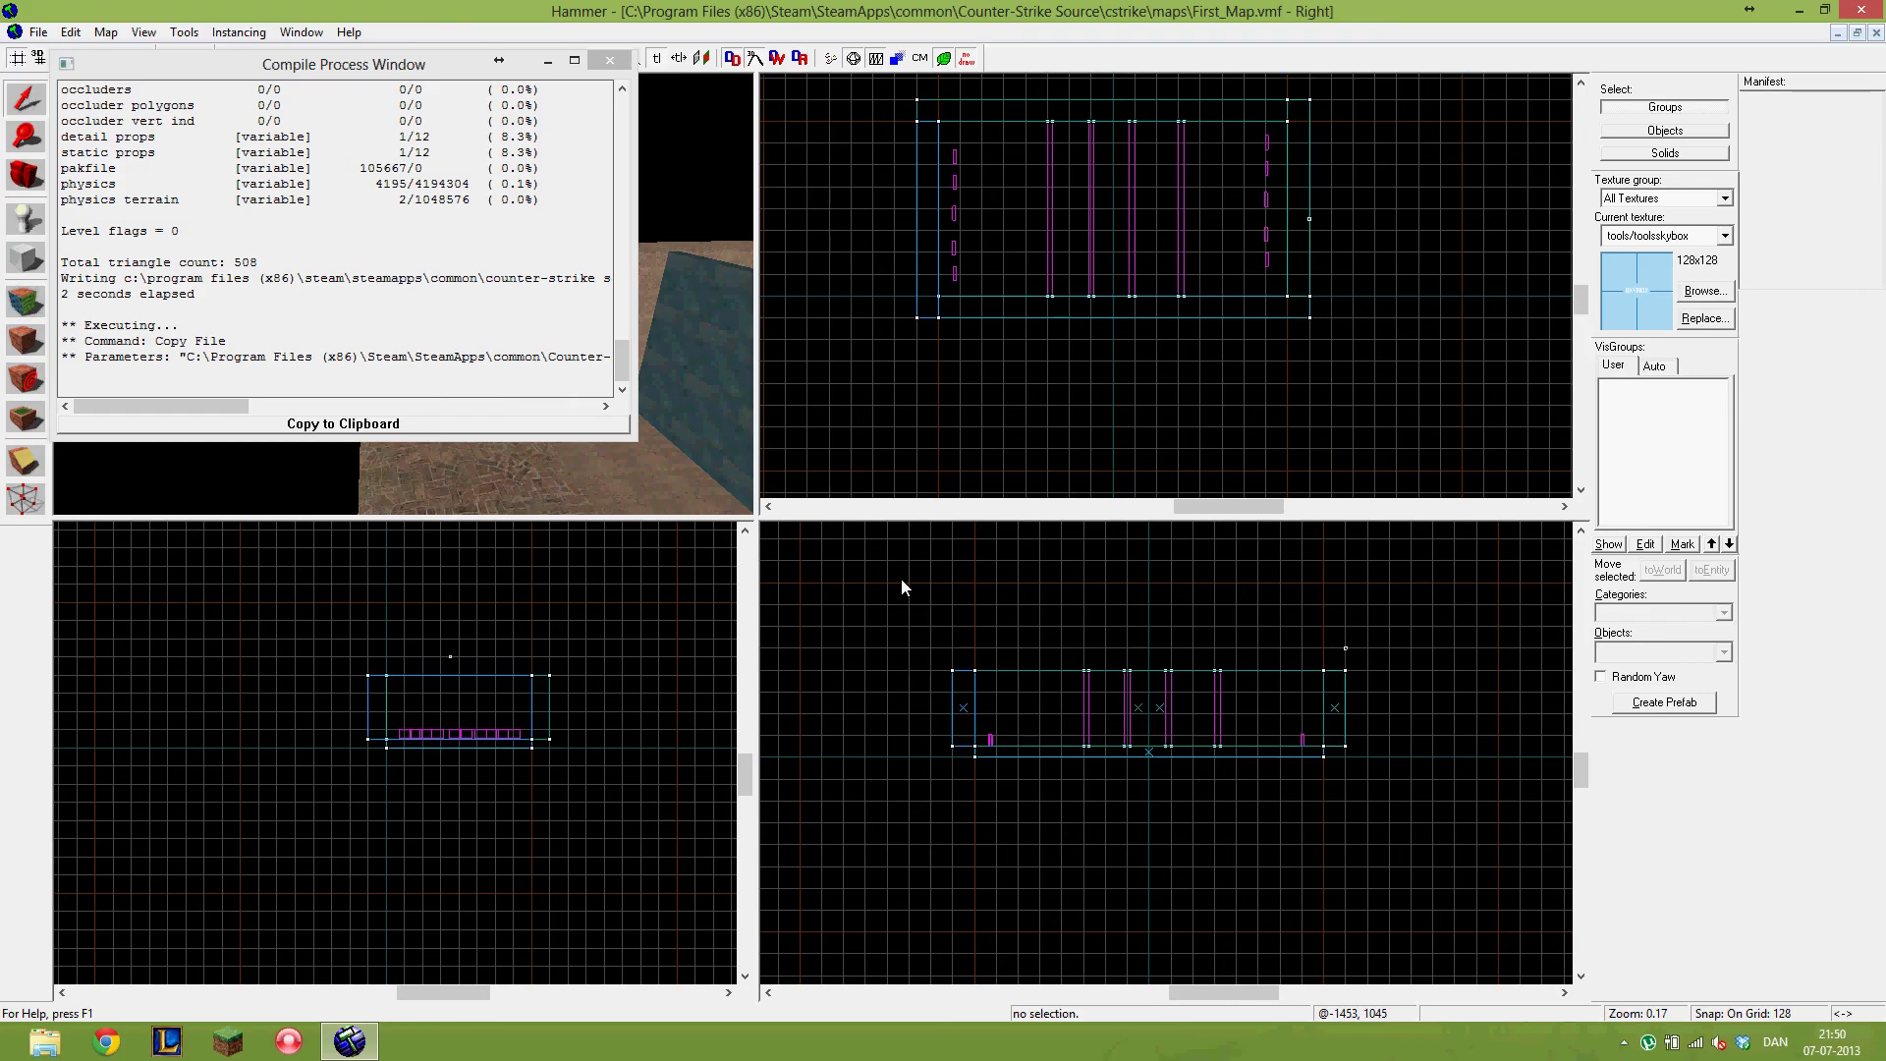
click(596, 57)
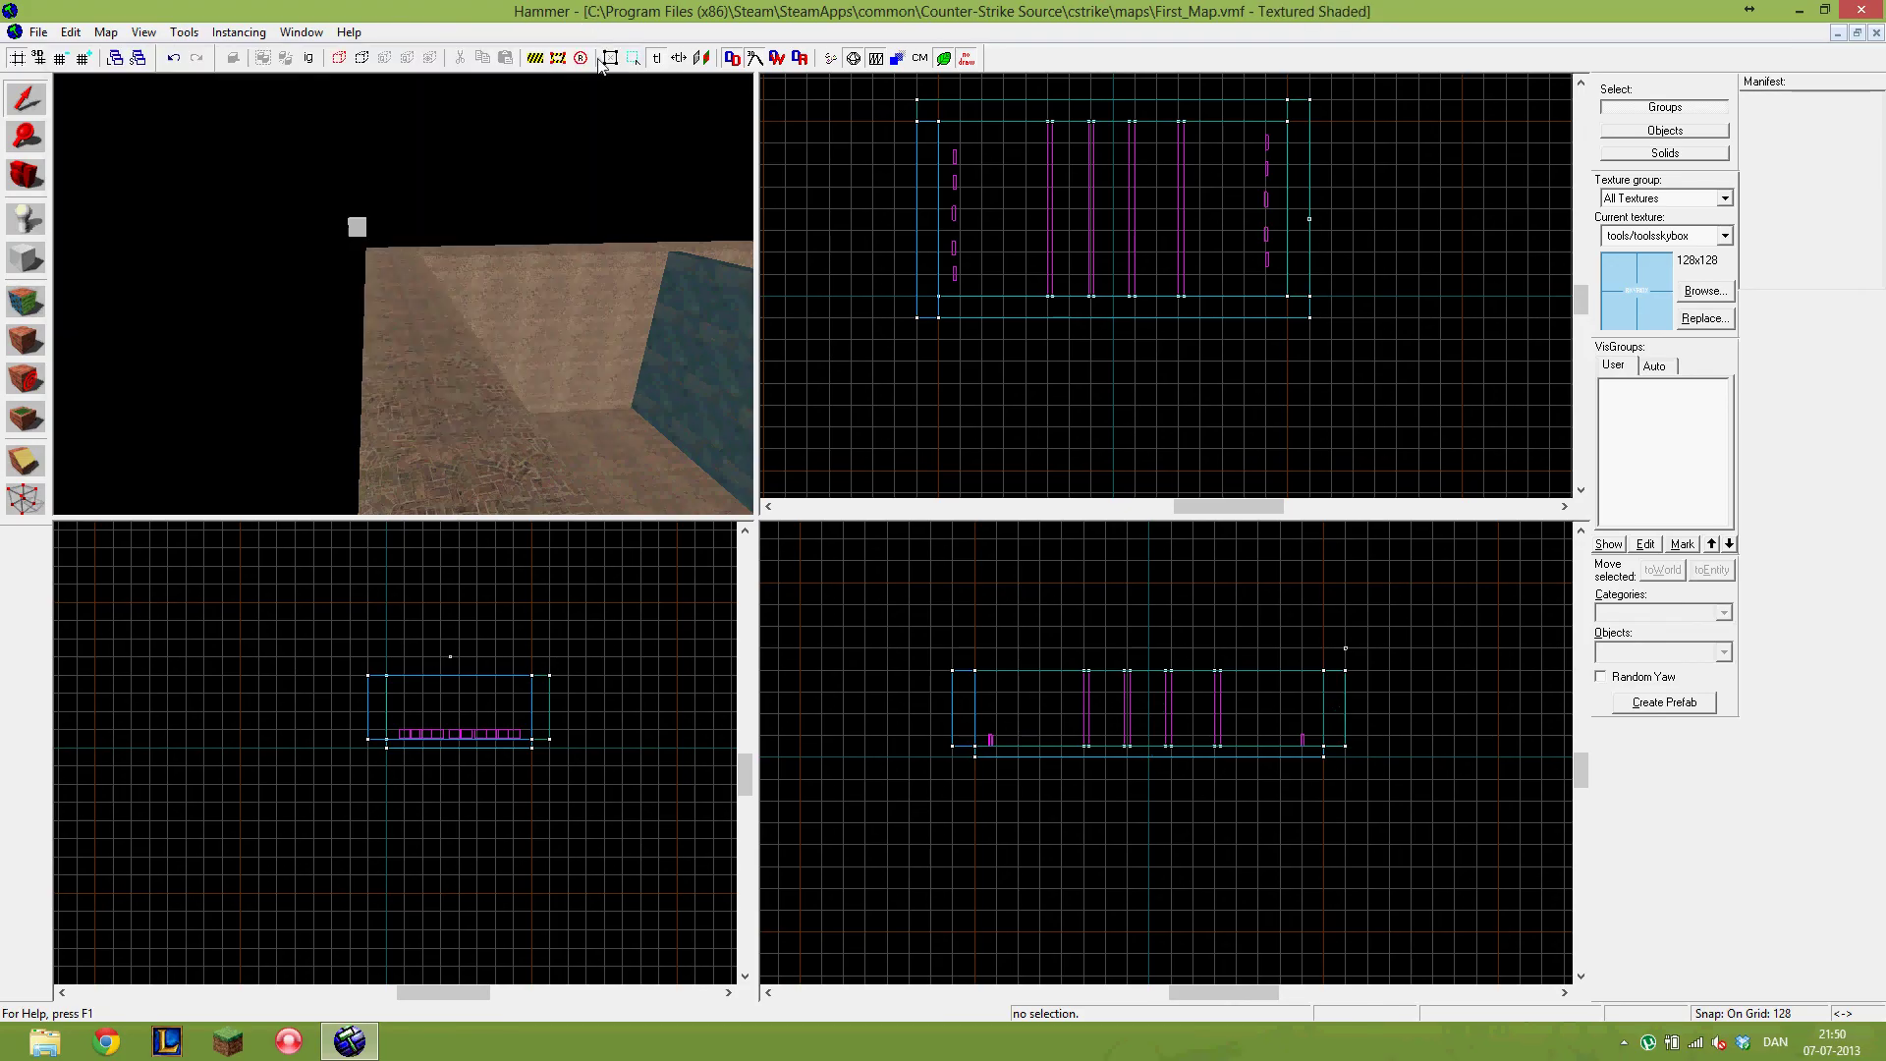
key(alt+F4)
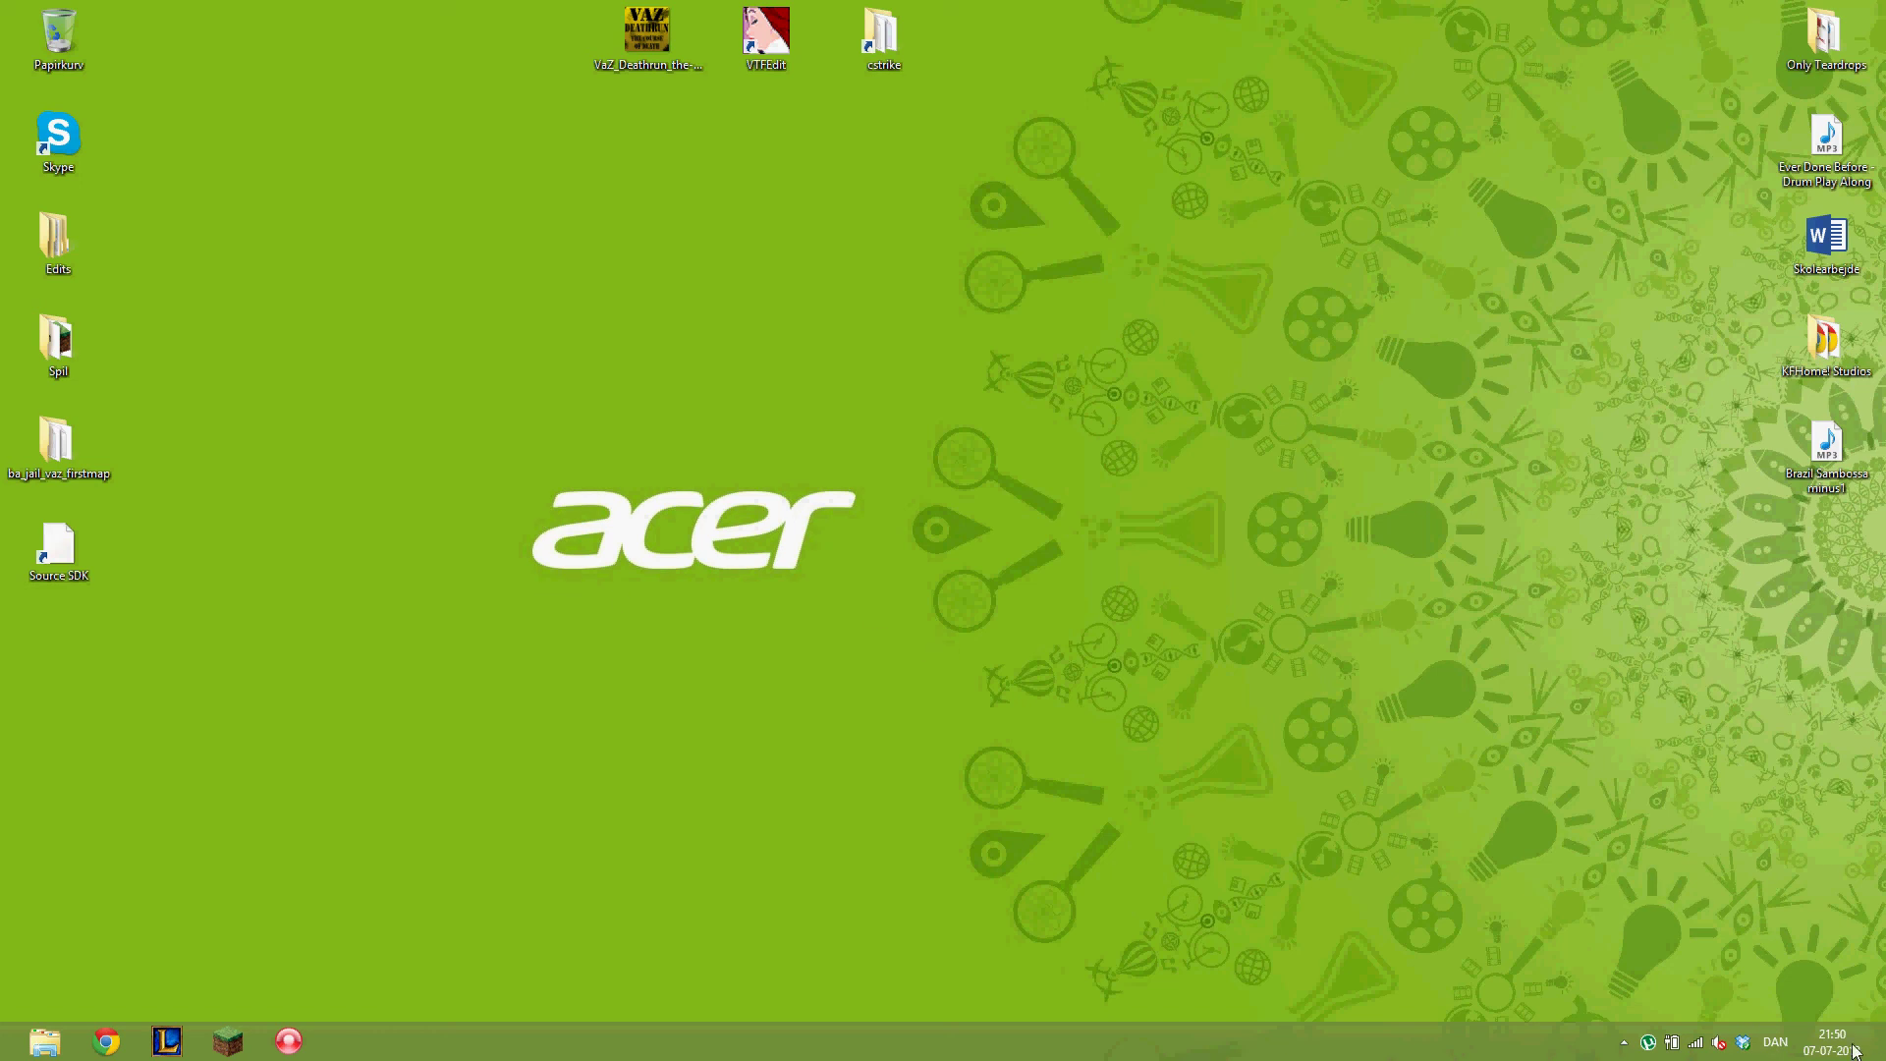
- Exit µTorrent from the desktop and confirm the exit
right_click(1667, 1043)
click(1685, 1024)
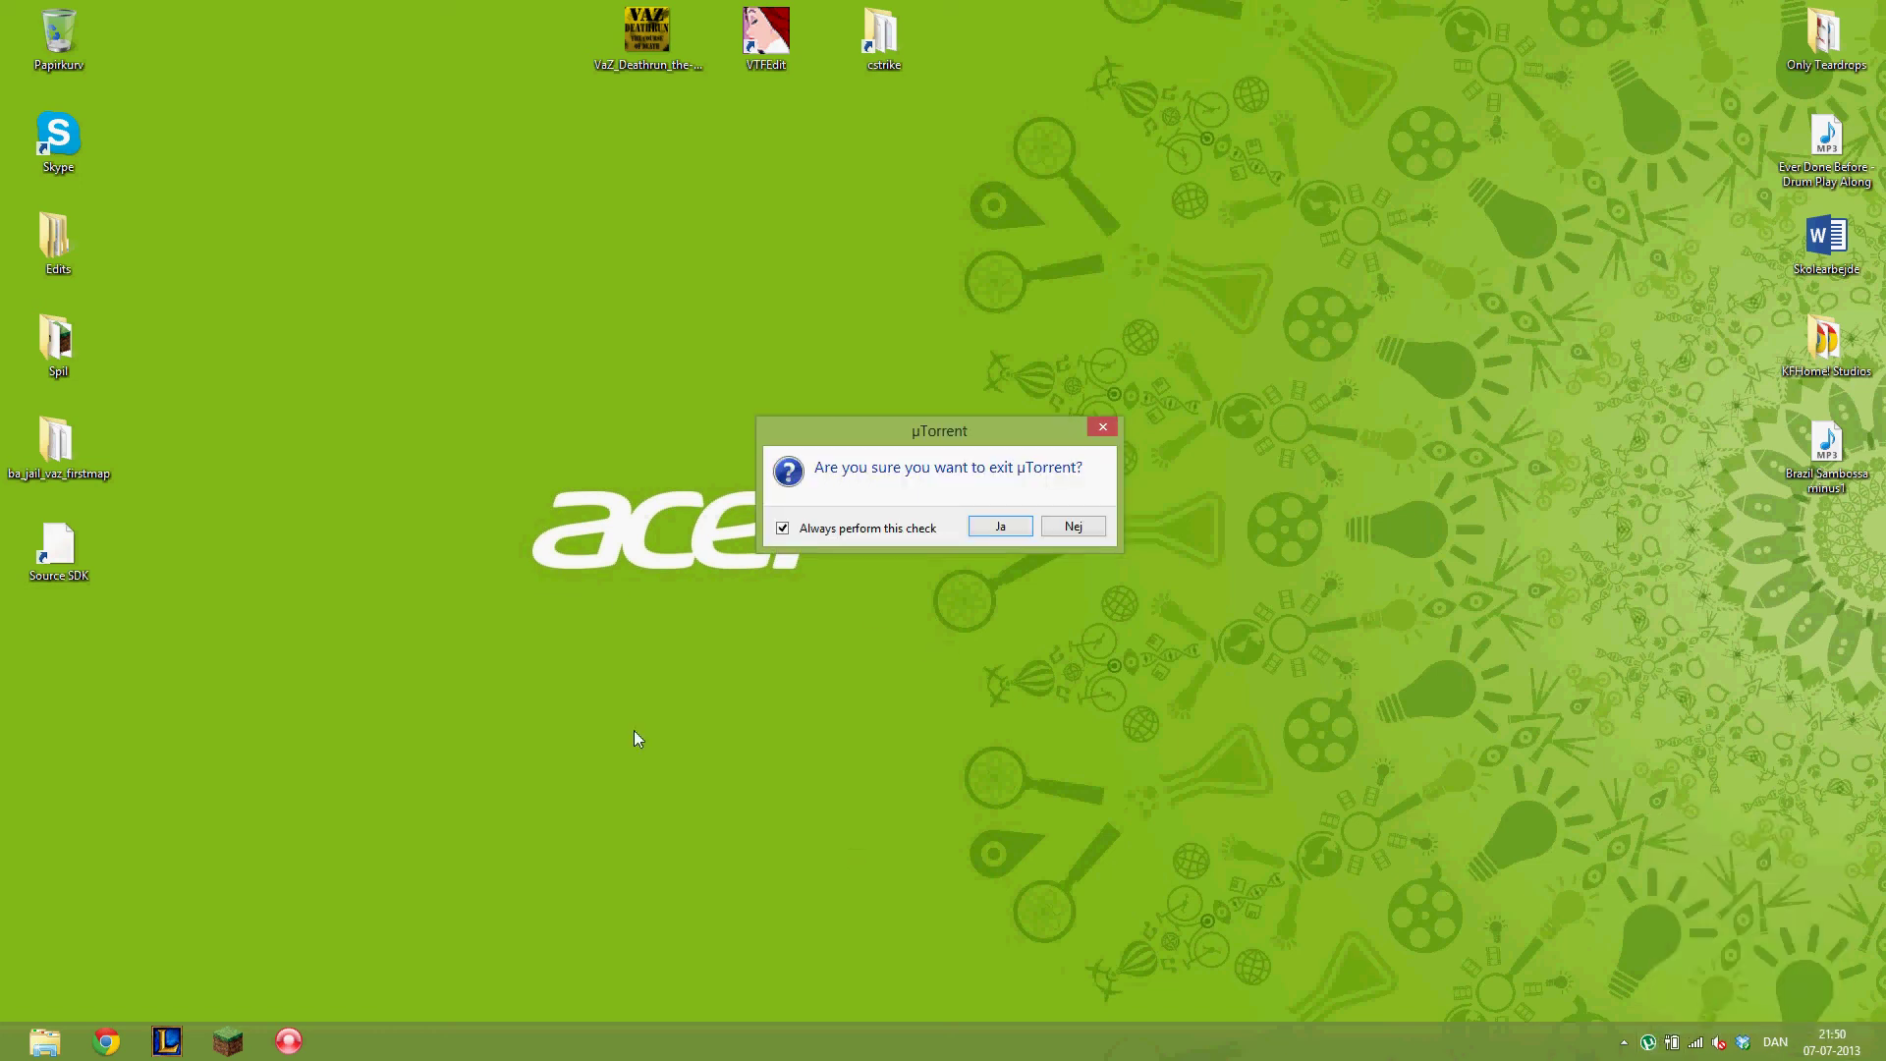
click(978, 528)
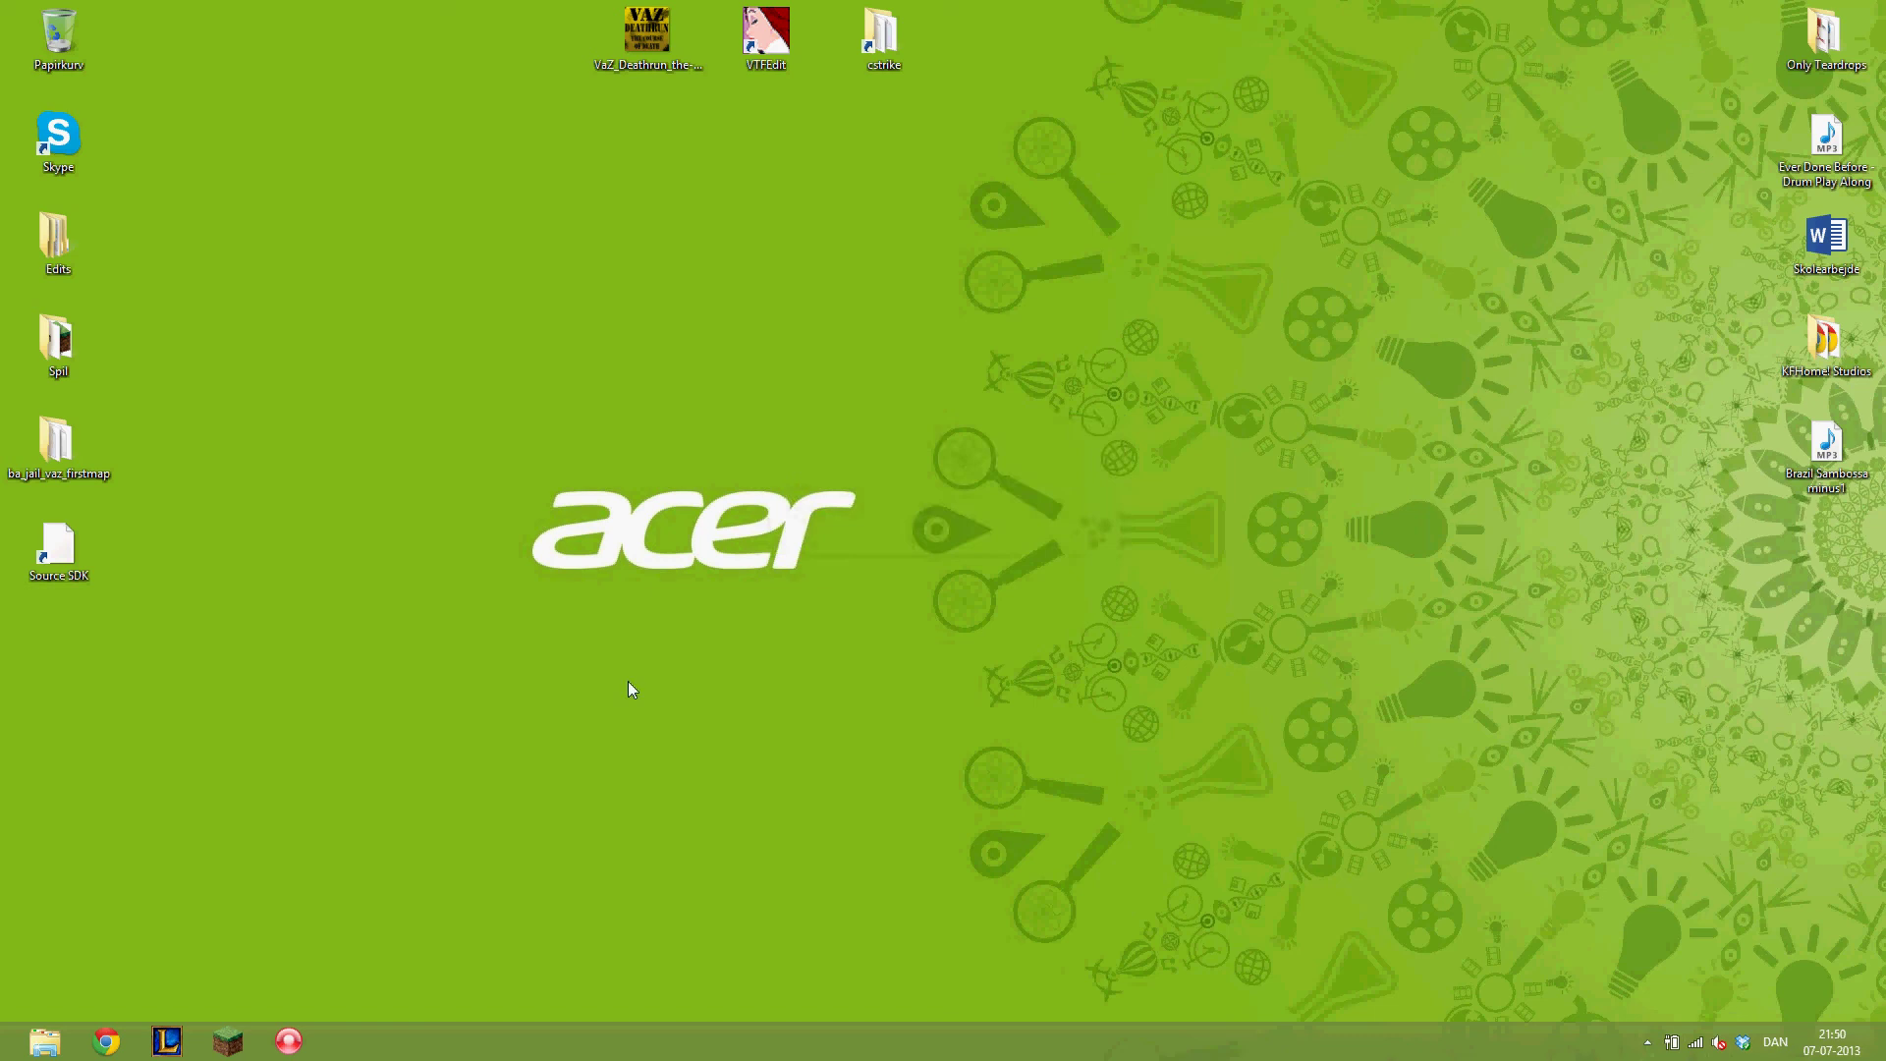